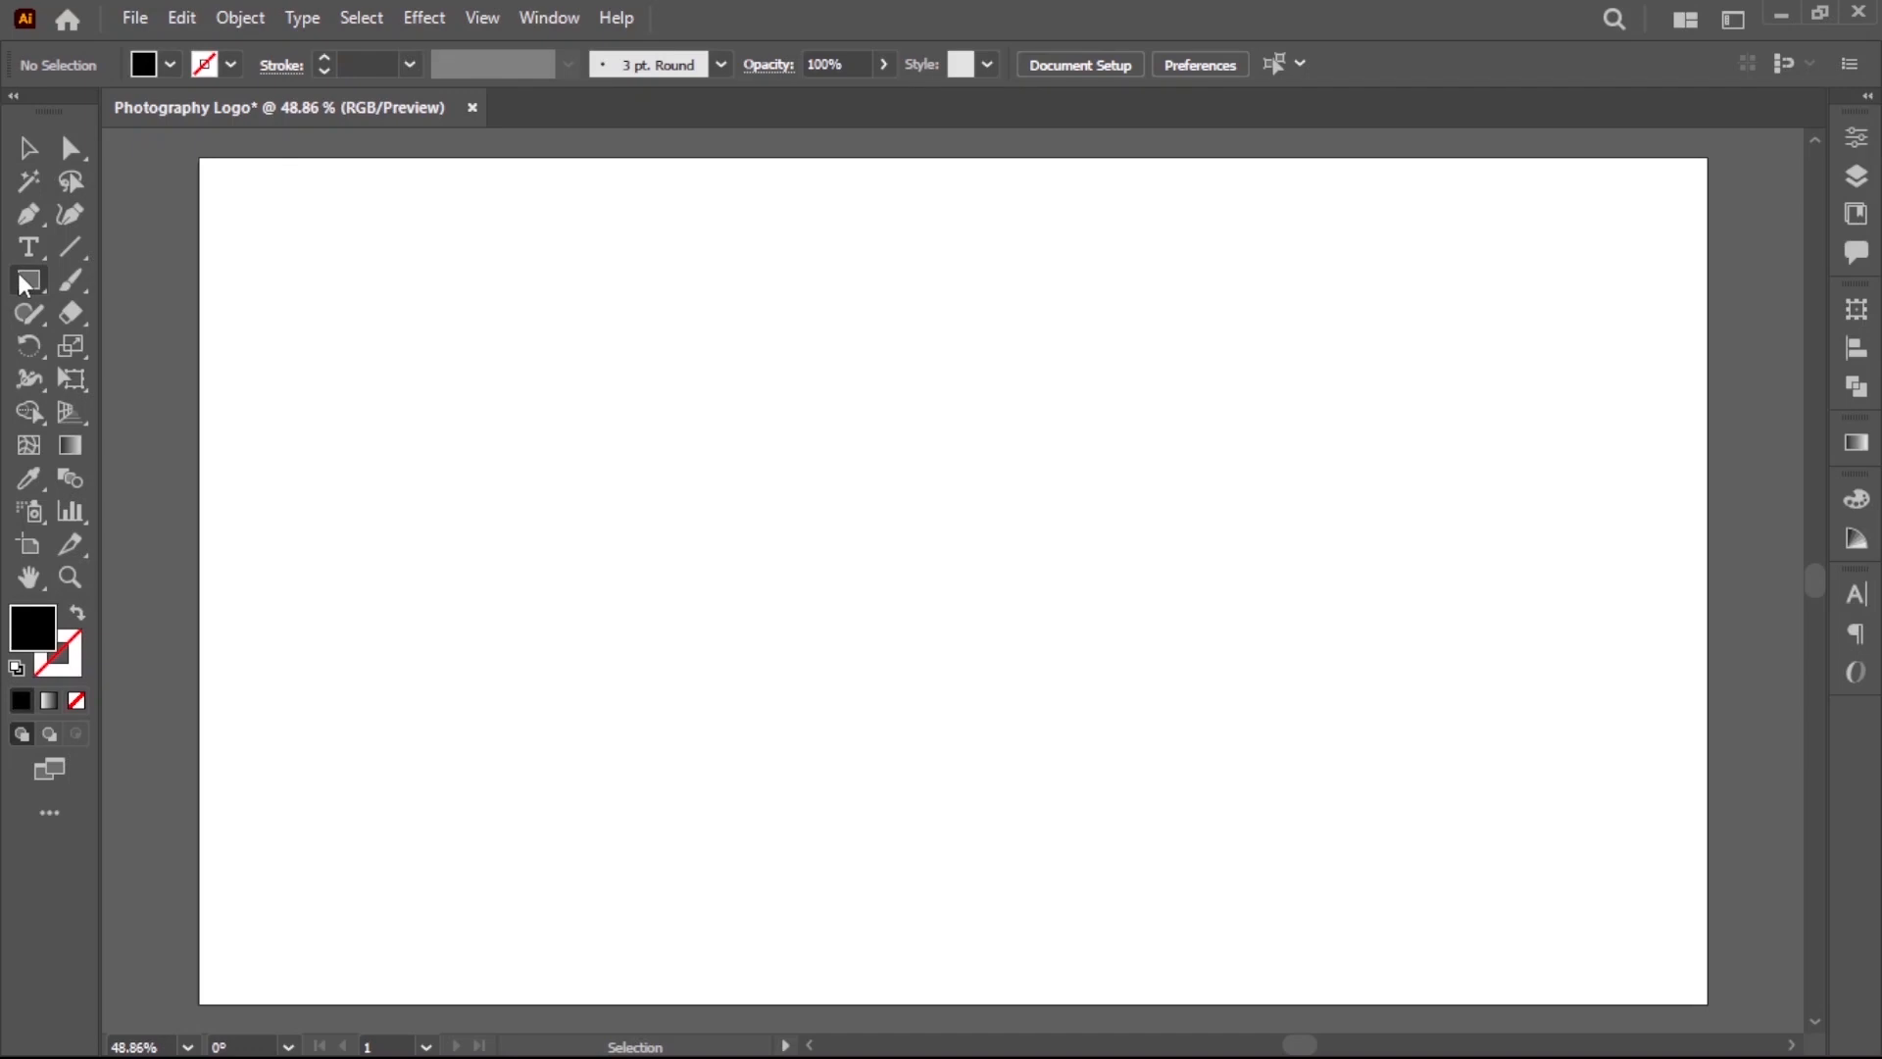
Create a rectangle 1920 px wide and as tall as the artboard.
{"action": "left_click", "coordinate": [712, 577]}
{"action": "type", "text": "1920"}
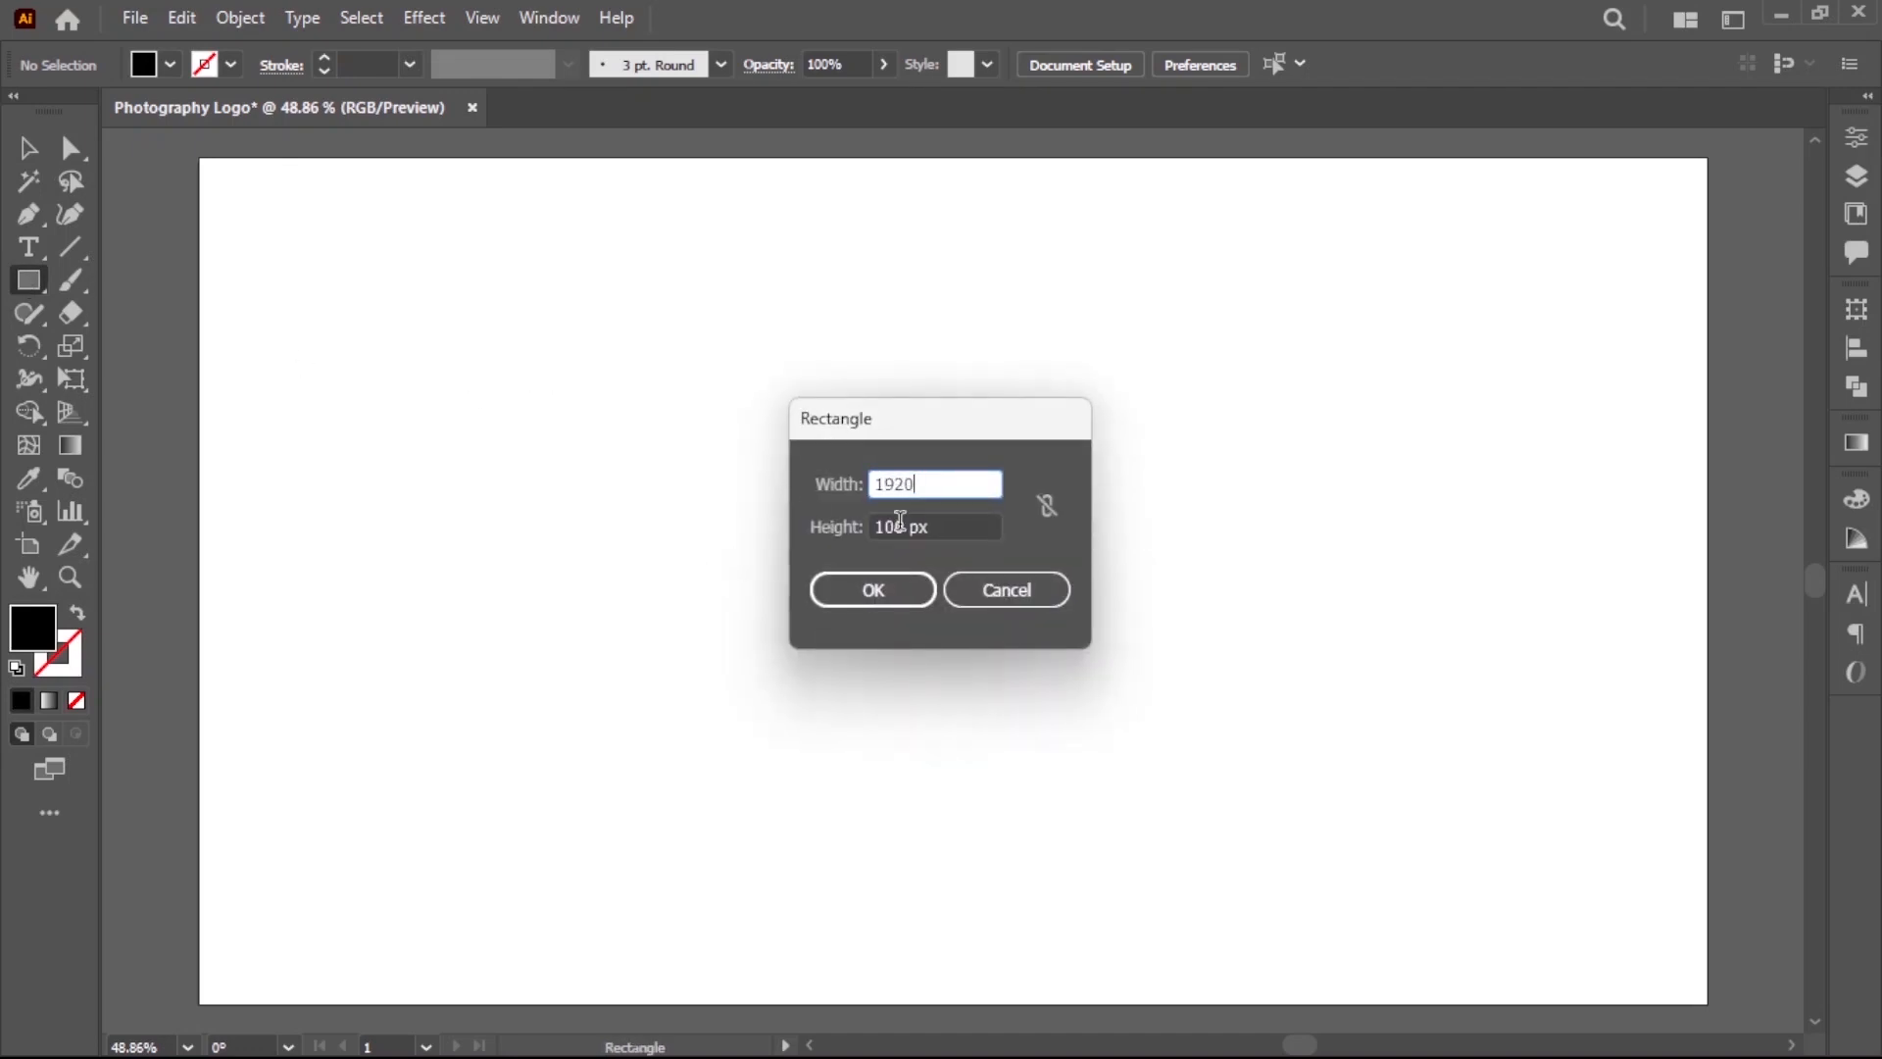
{"action": "key", "text": "Tab"}
{"action": "type", "text": "10"}
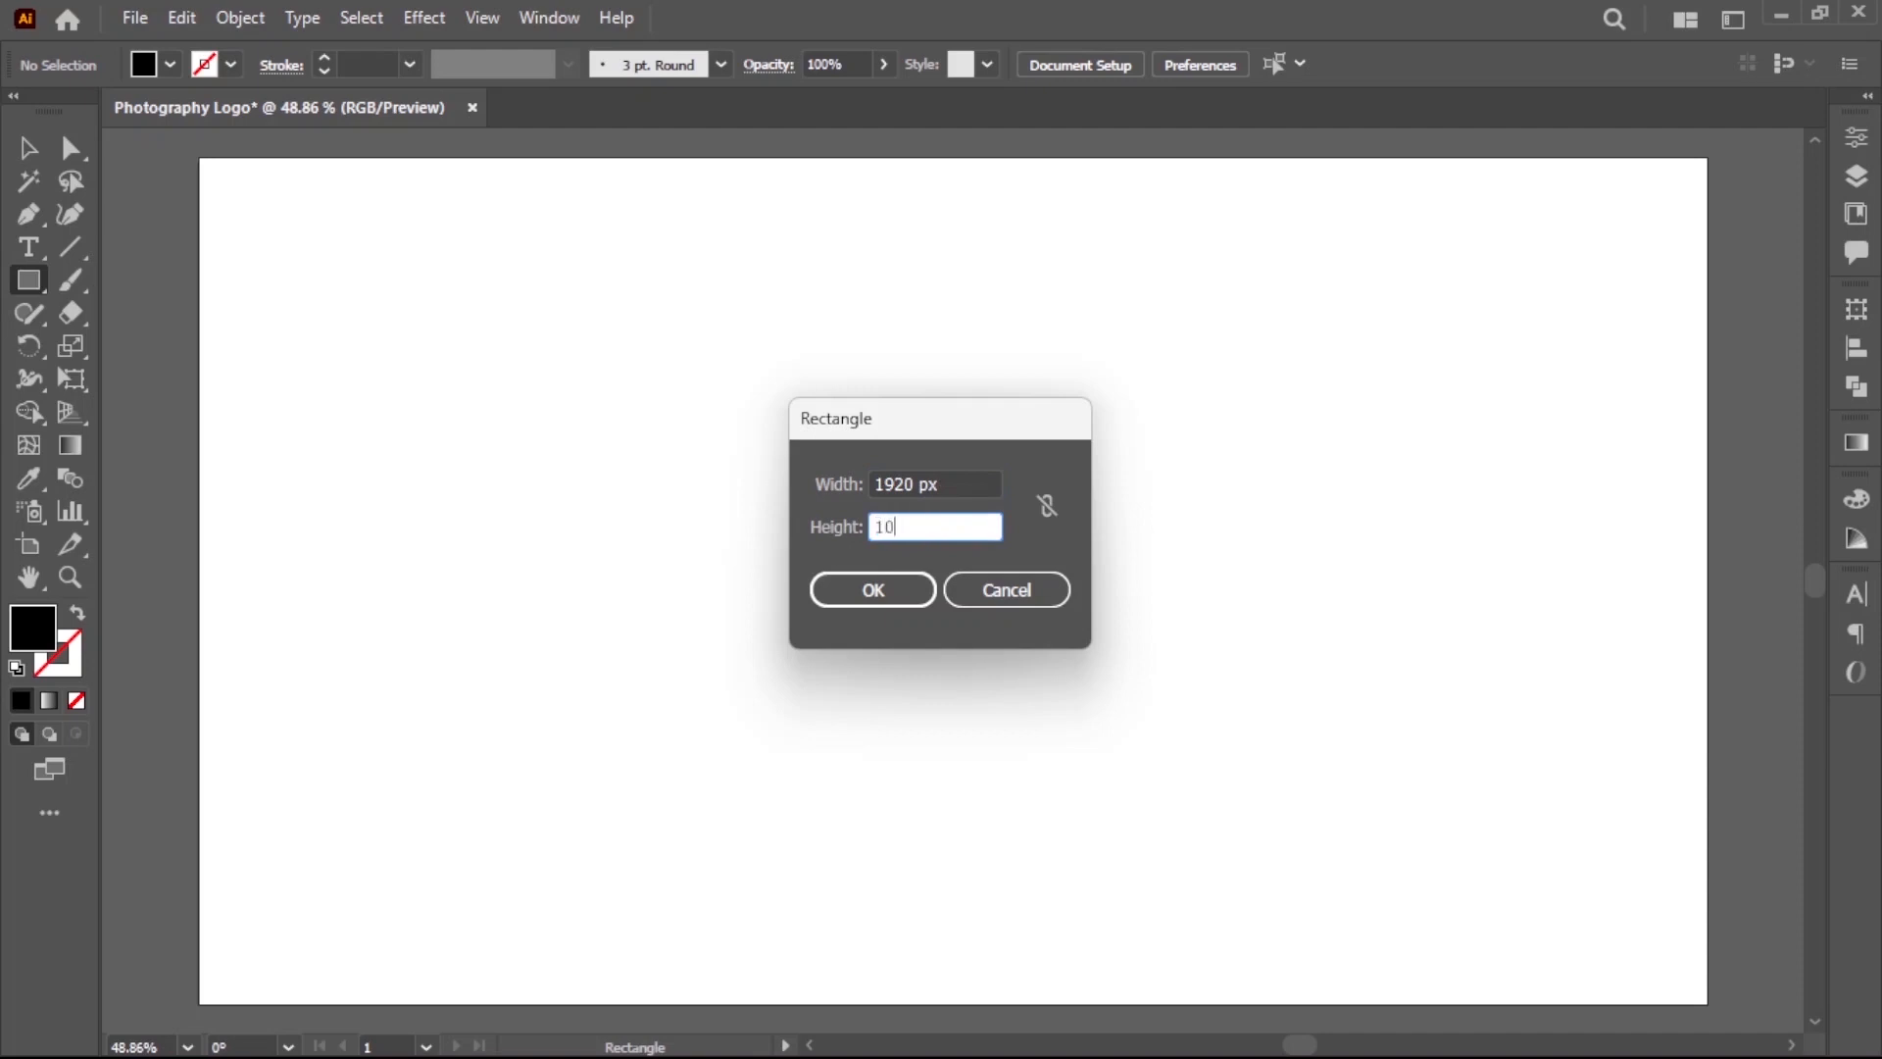
{"action": "left_click", "coordinate": [873, 589]}
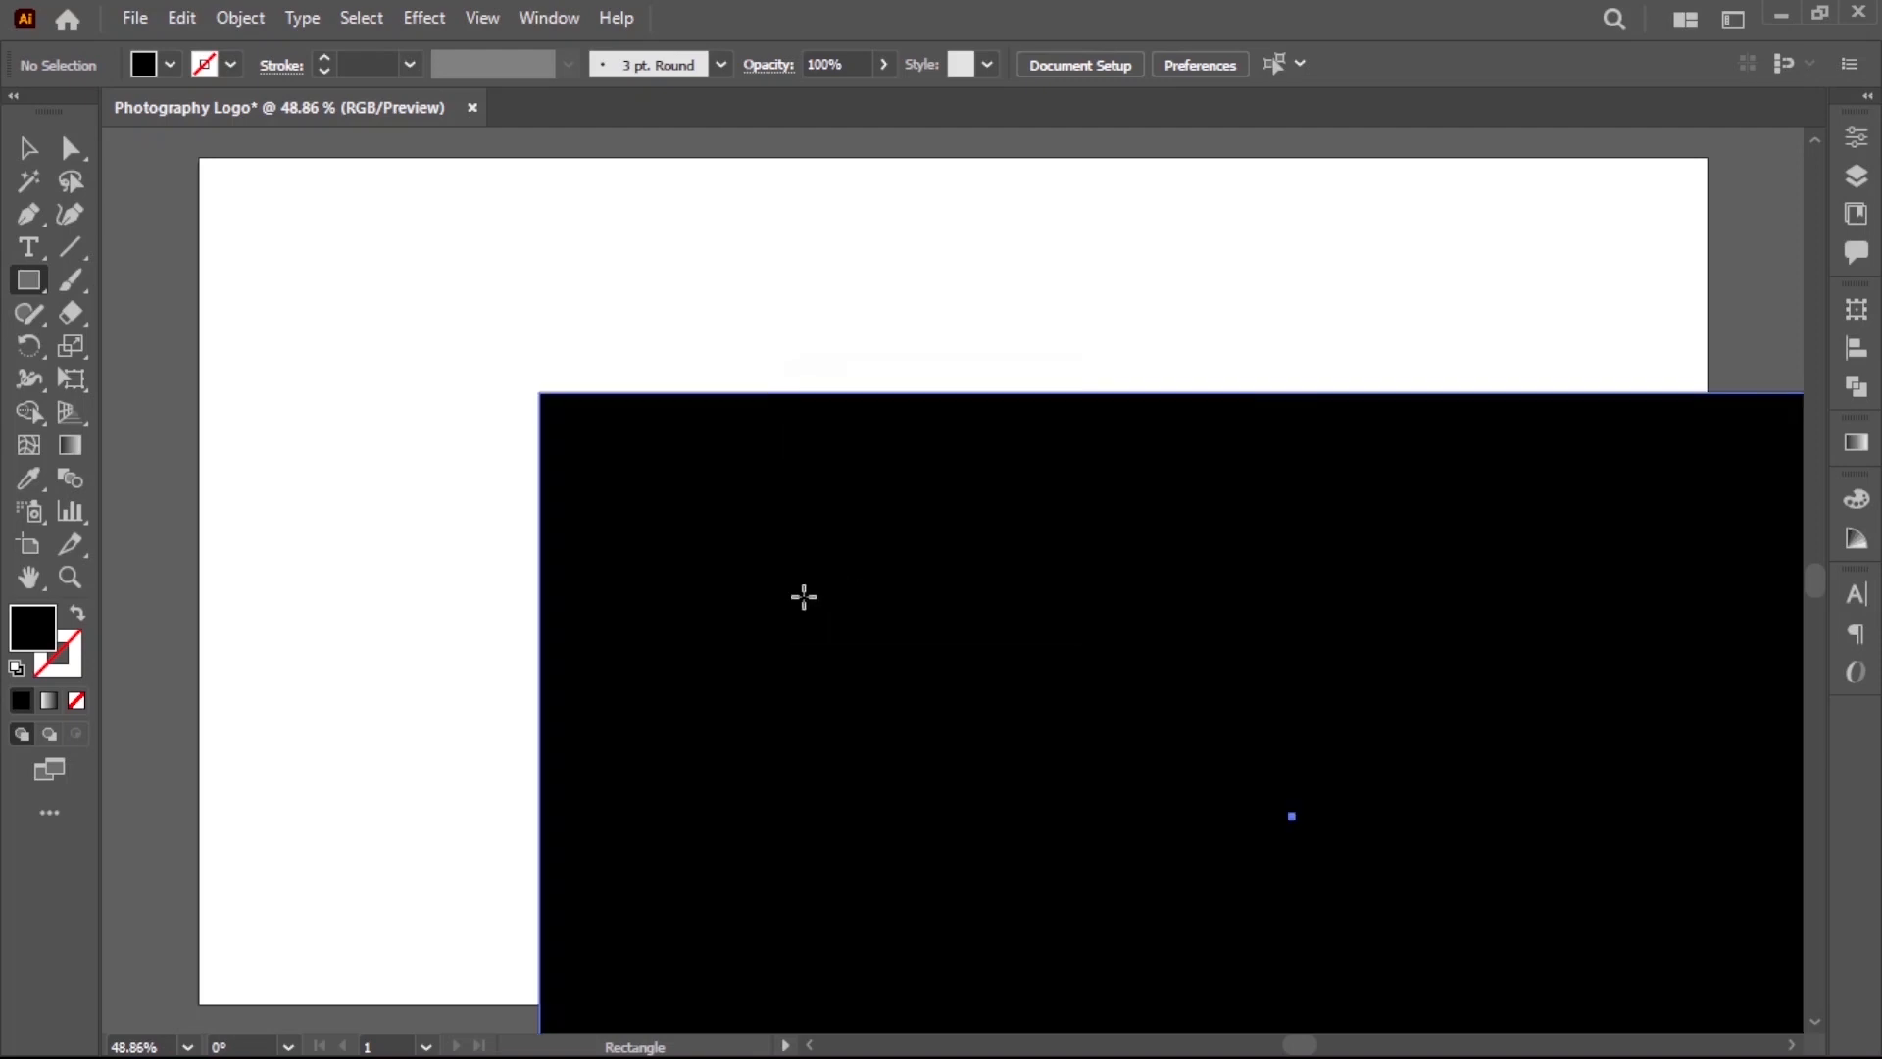
Align the rectangle to the artboard's horizontal and vertical center so it covers the artboard.
{"action": "left_click", "coordinate": [28, 148]}
{"action": "left_click", "coordinate": [1190, 68]}
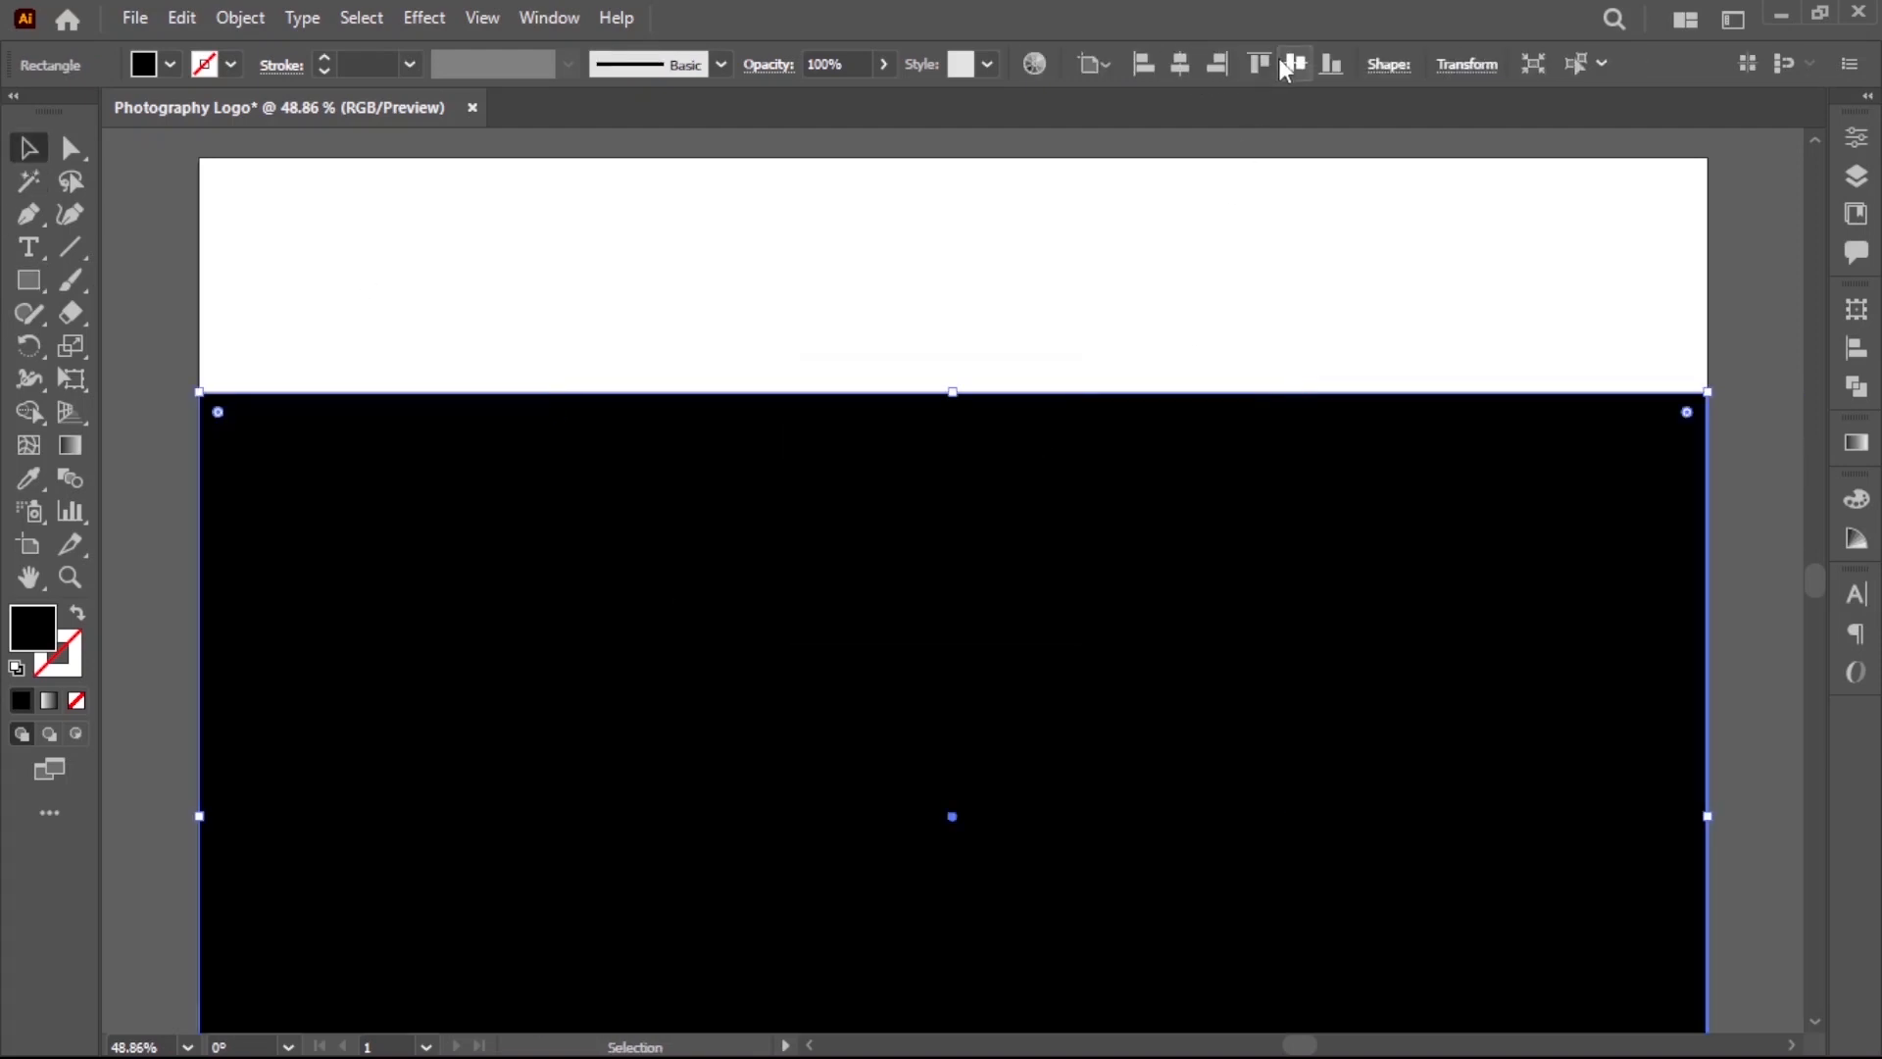
{"action": "left_click", "coordinate": [1294, 64]}
Fill the background rectangle with the near-black grey swatch next to black in the greys group.
{"action": "left_click", "coordinate": [173, 66]}
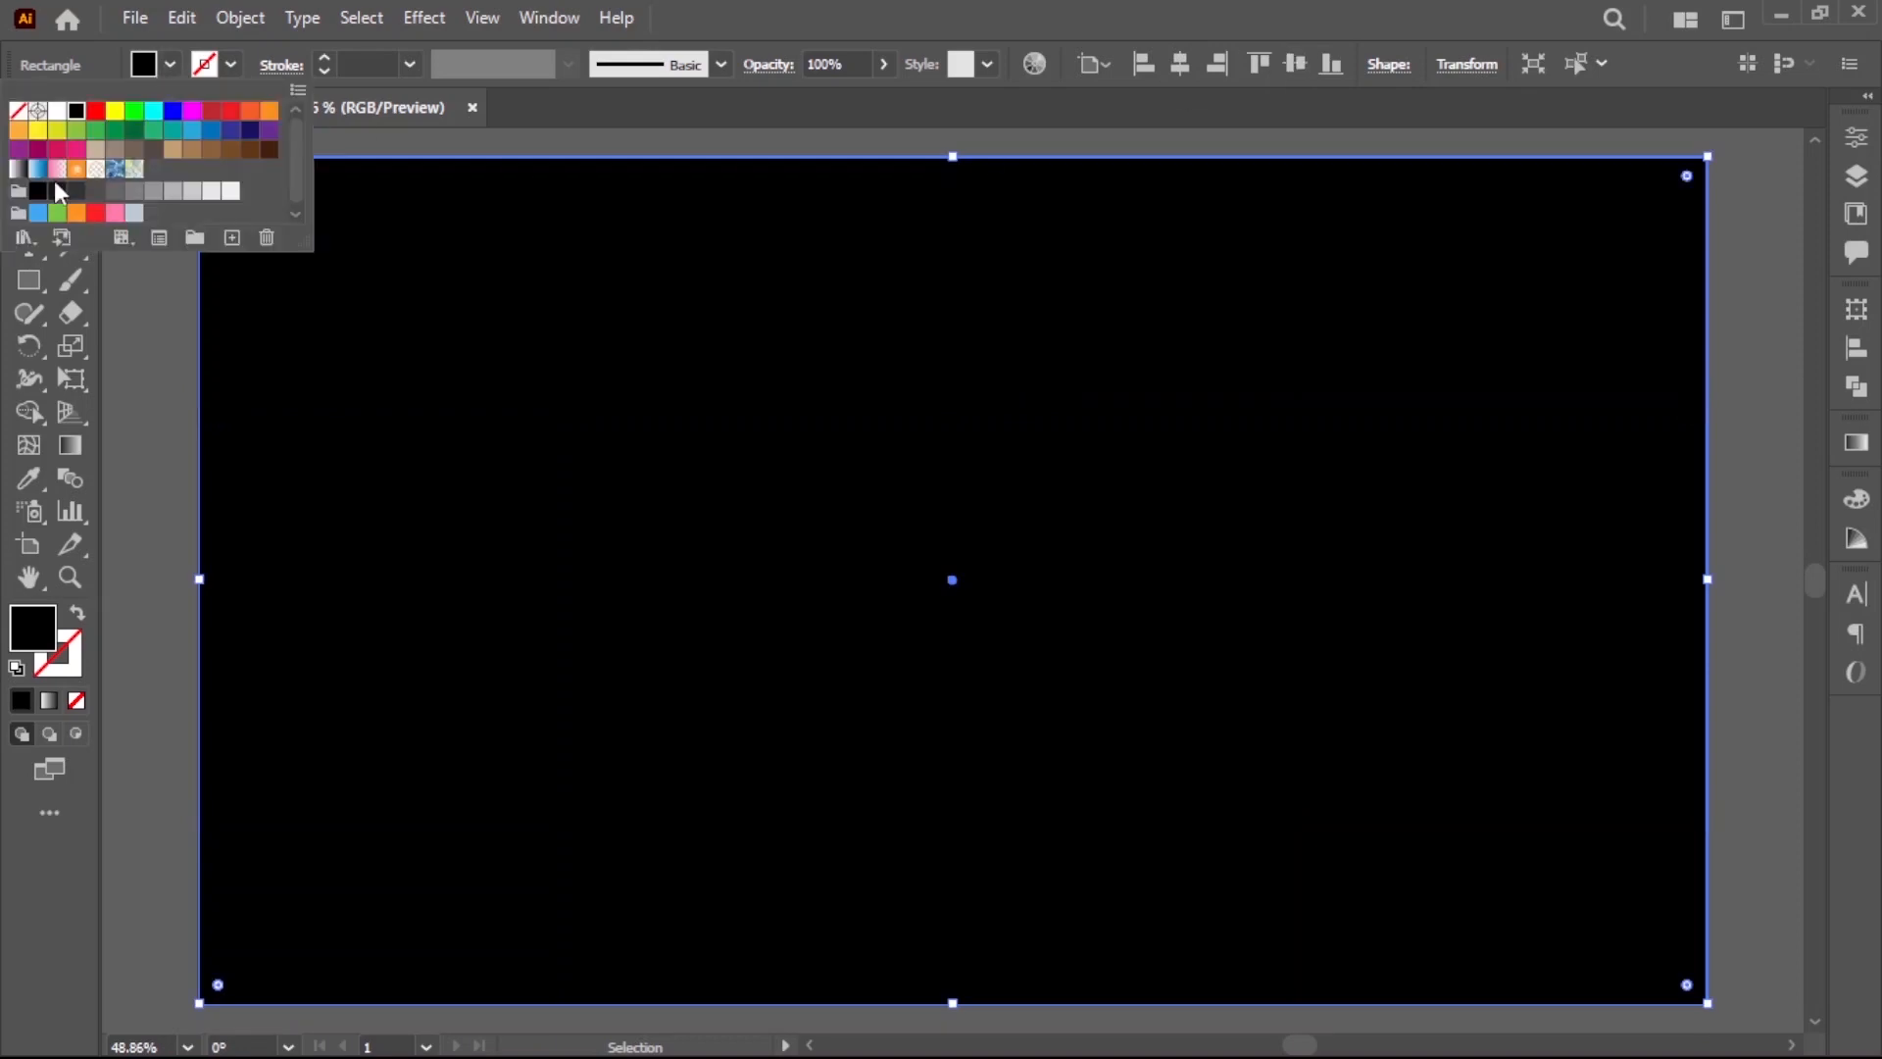
{"action": "left_click", "coordinate": [53, 191]}
{"action": "left_click", "coordinate": [116, 364]}
{"action": "left_click", "coordinate": [116, 364]}
{"action": "left_click", "coordinate": [508, 385]}
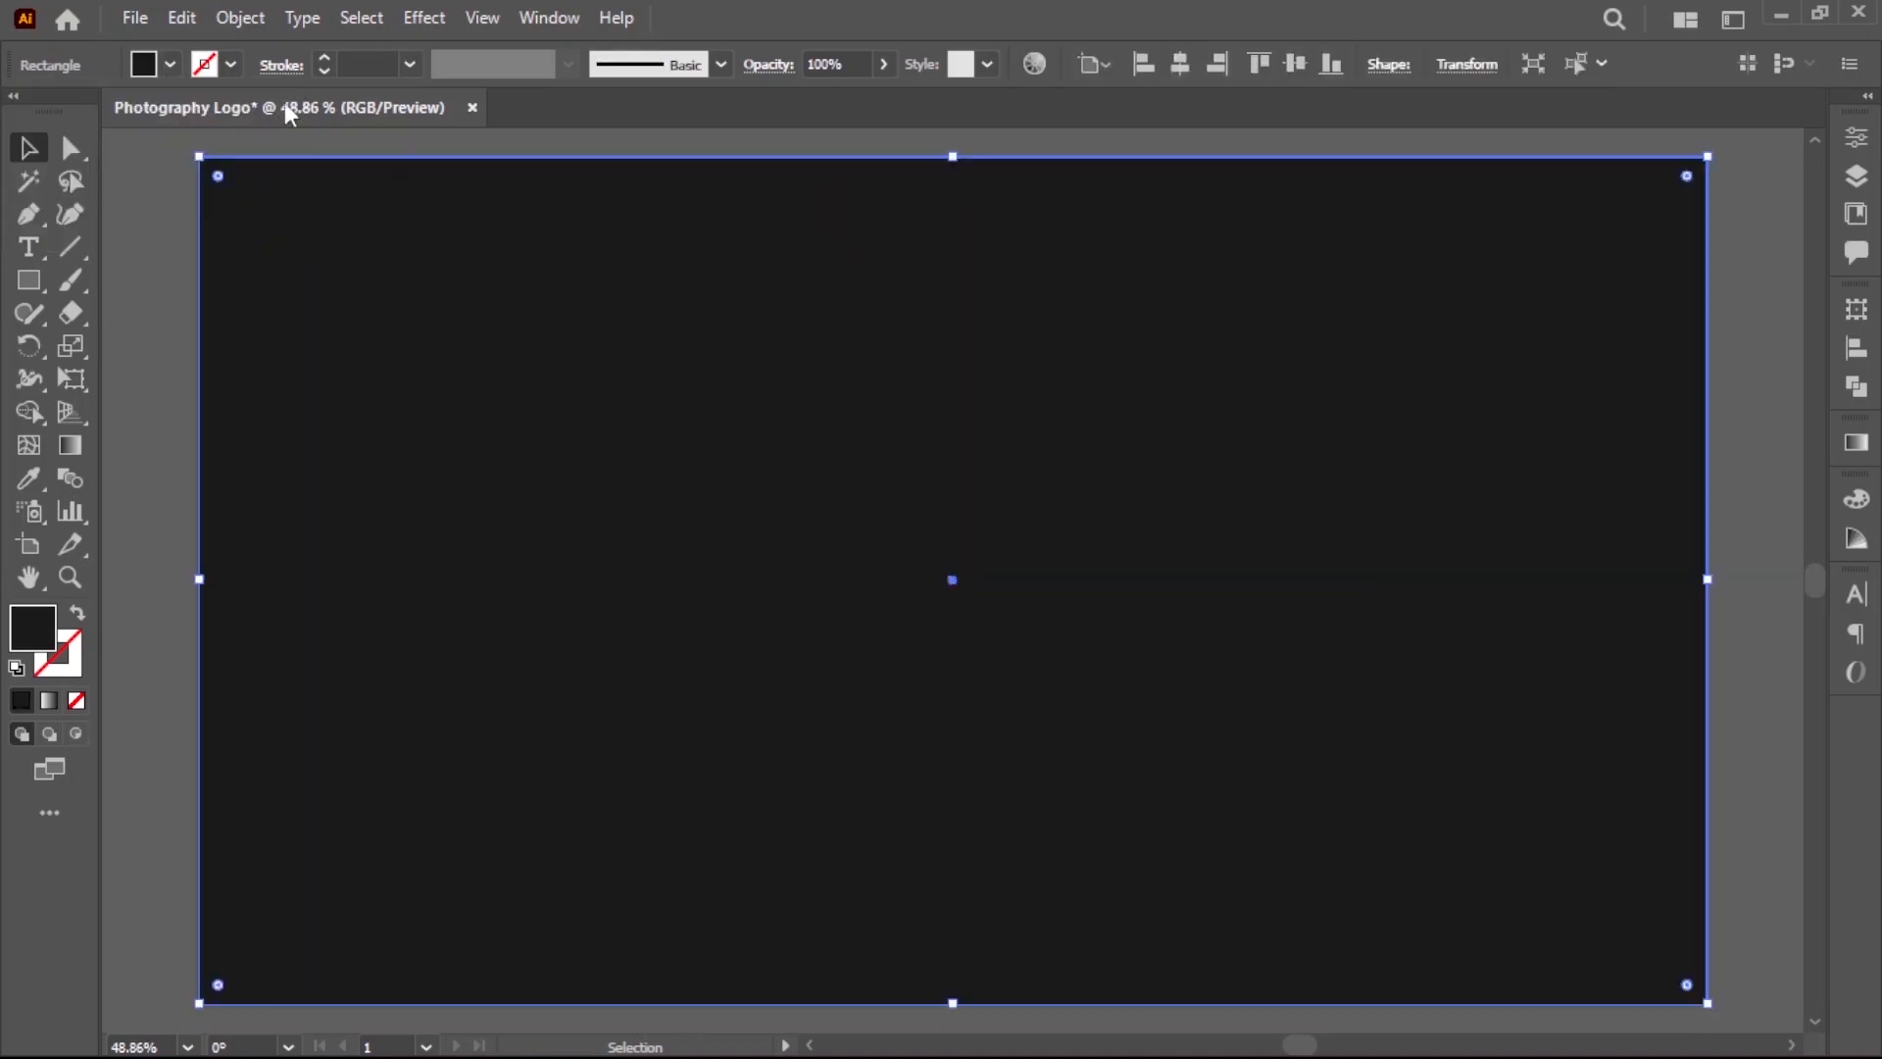
Lock the dark background rectangle.
{"action": "left_click", "coordinate": [235, 19]}
{"action": "mouse_move", "coordinate": [424, 232]}
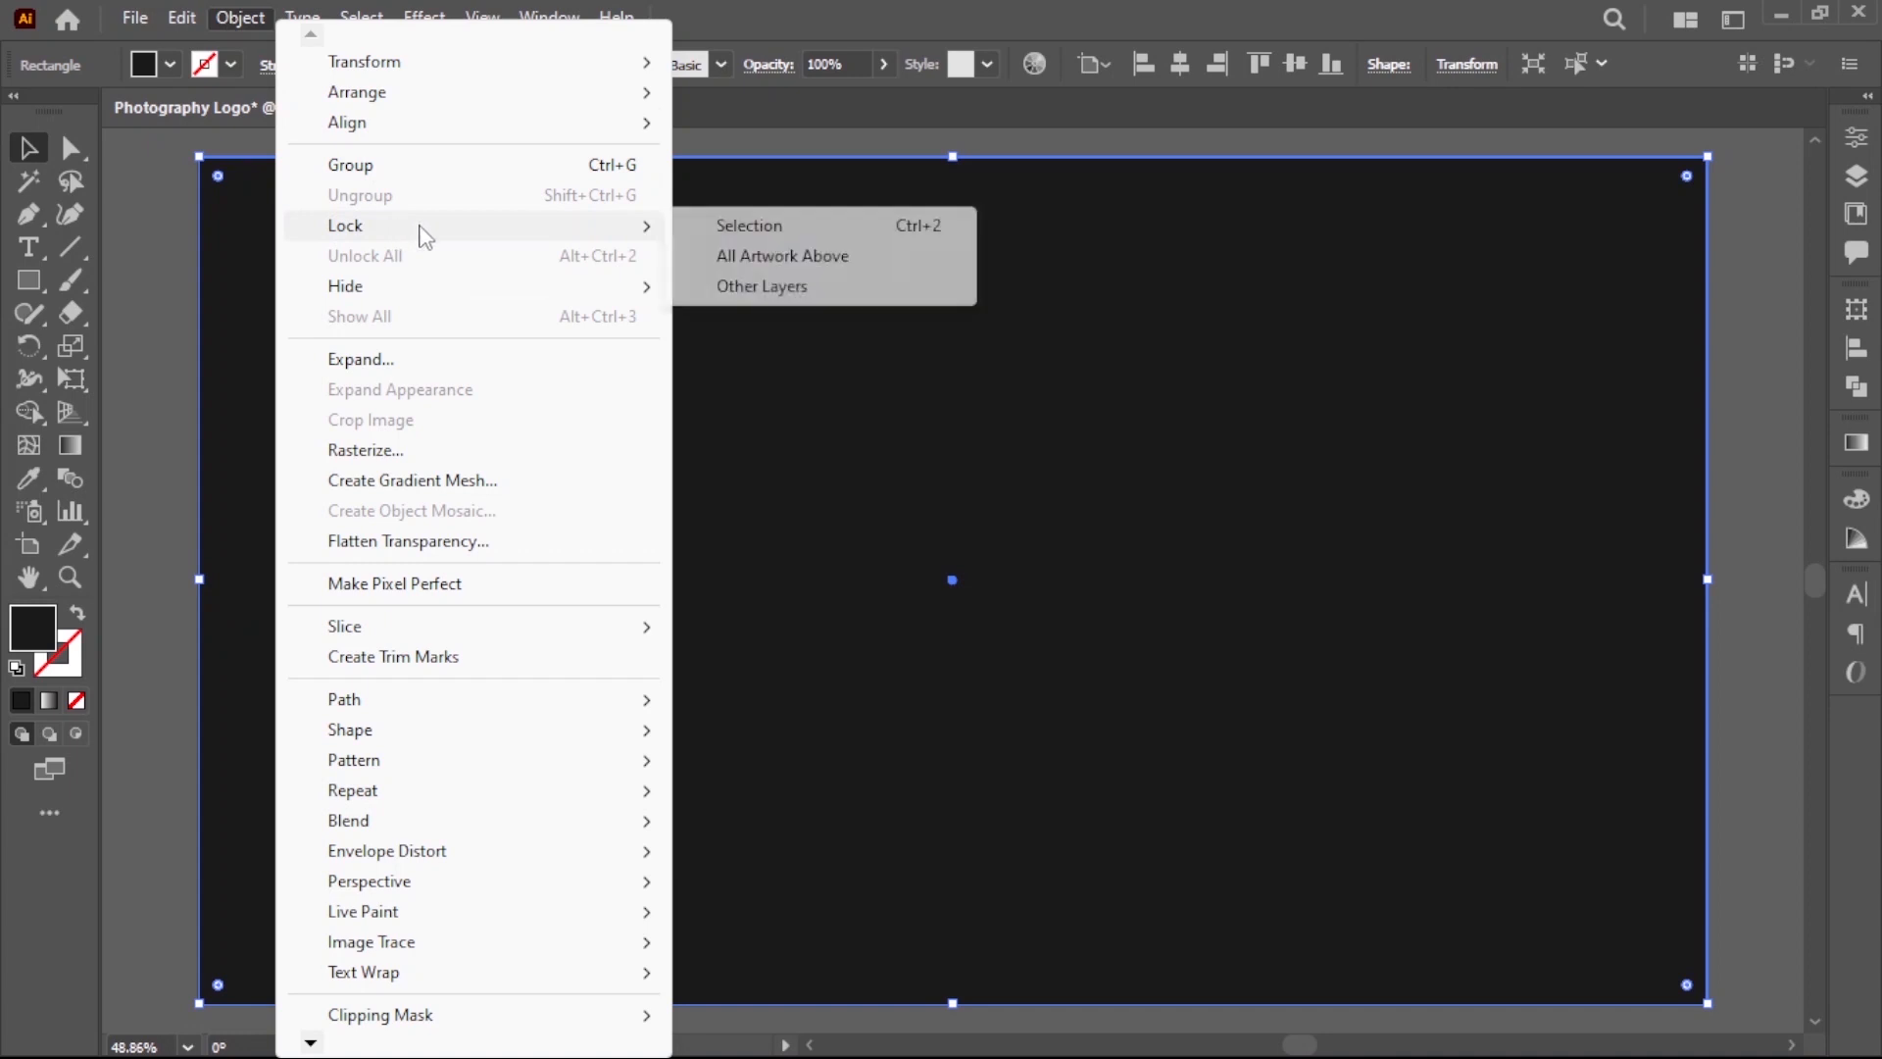
{"action": "left_click", "coordinate": [812, 227]}
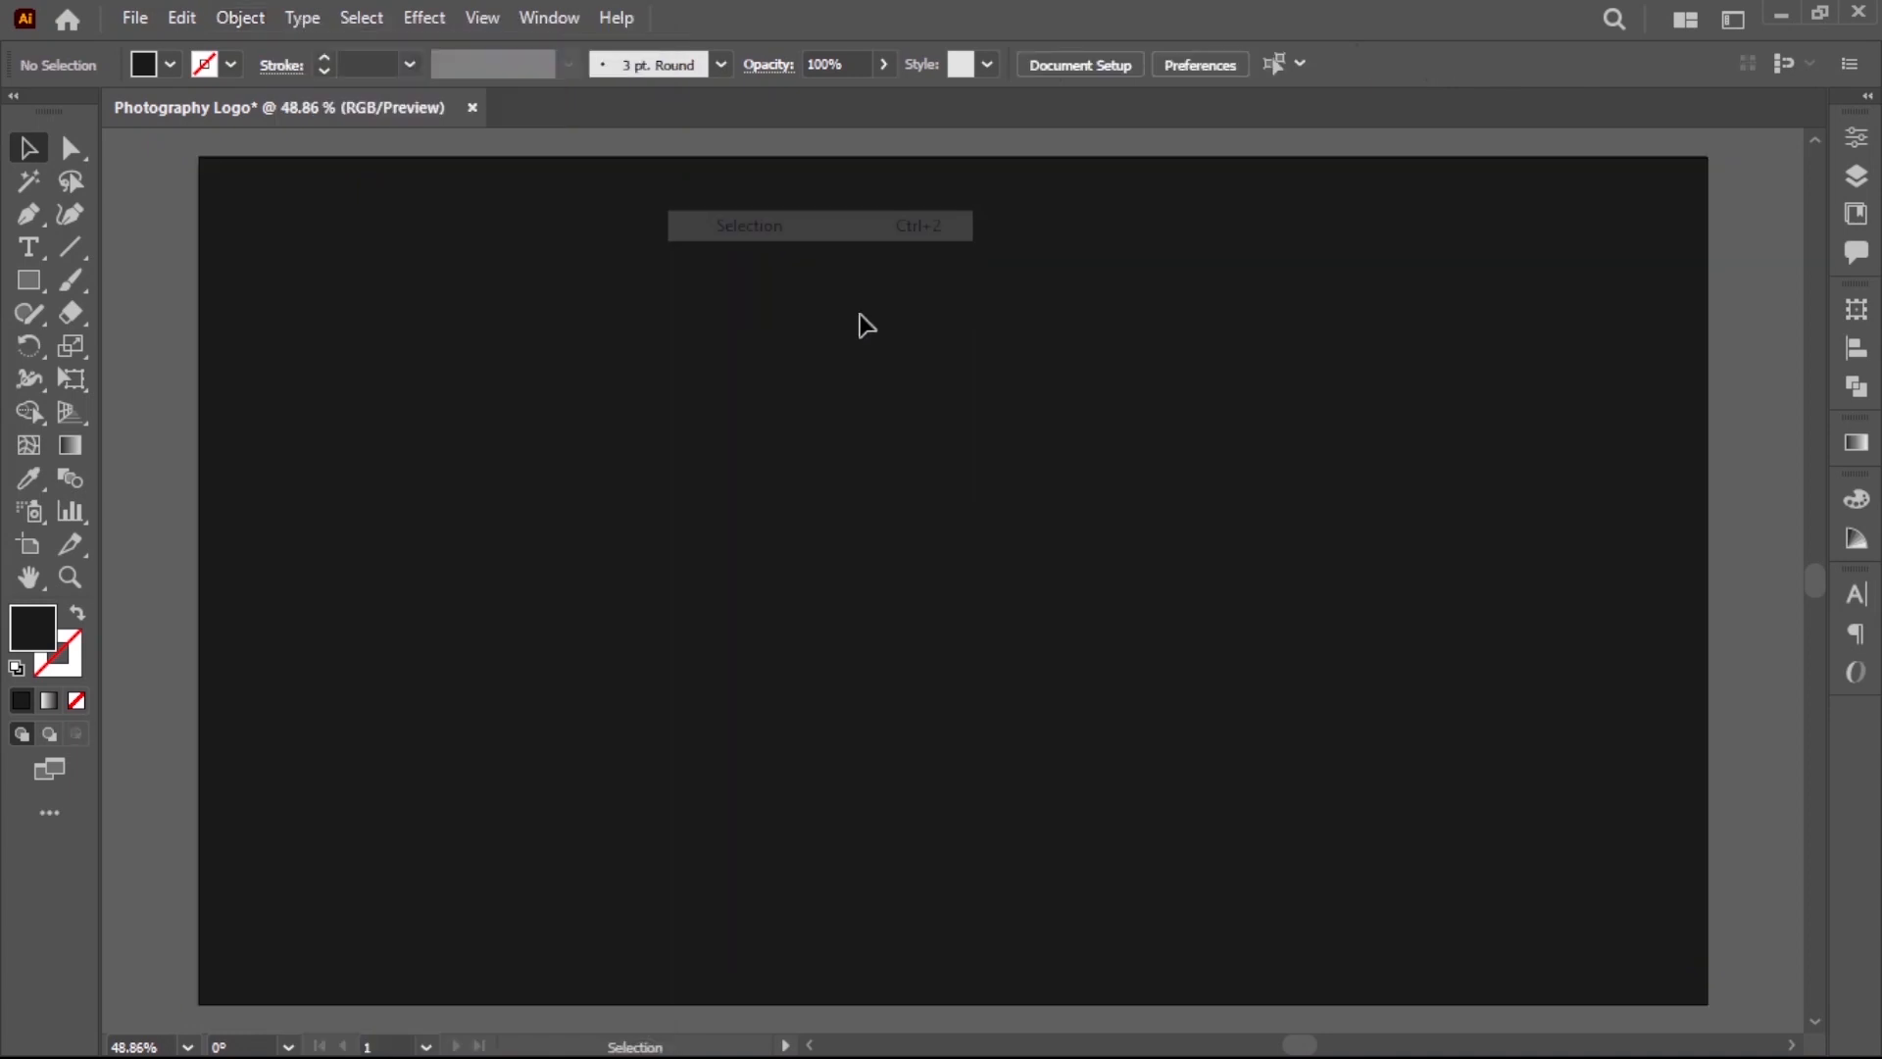
Open the Camera Vector.ai file from the Photography Logo folder.
{"action": "left_click", "coordinate": [1144, 551], "text": "ctrl+alt"}
{"action": "left_click", "coordinate": [1137, 559], "text": "ctrl+alt"}
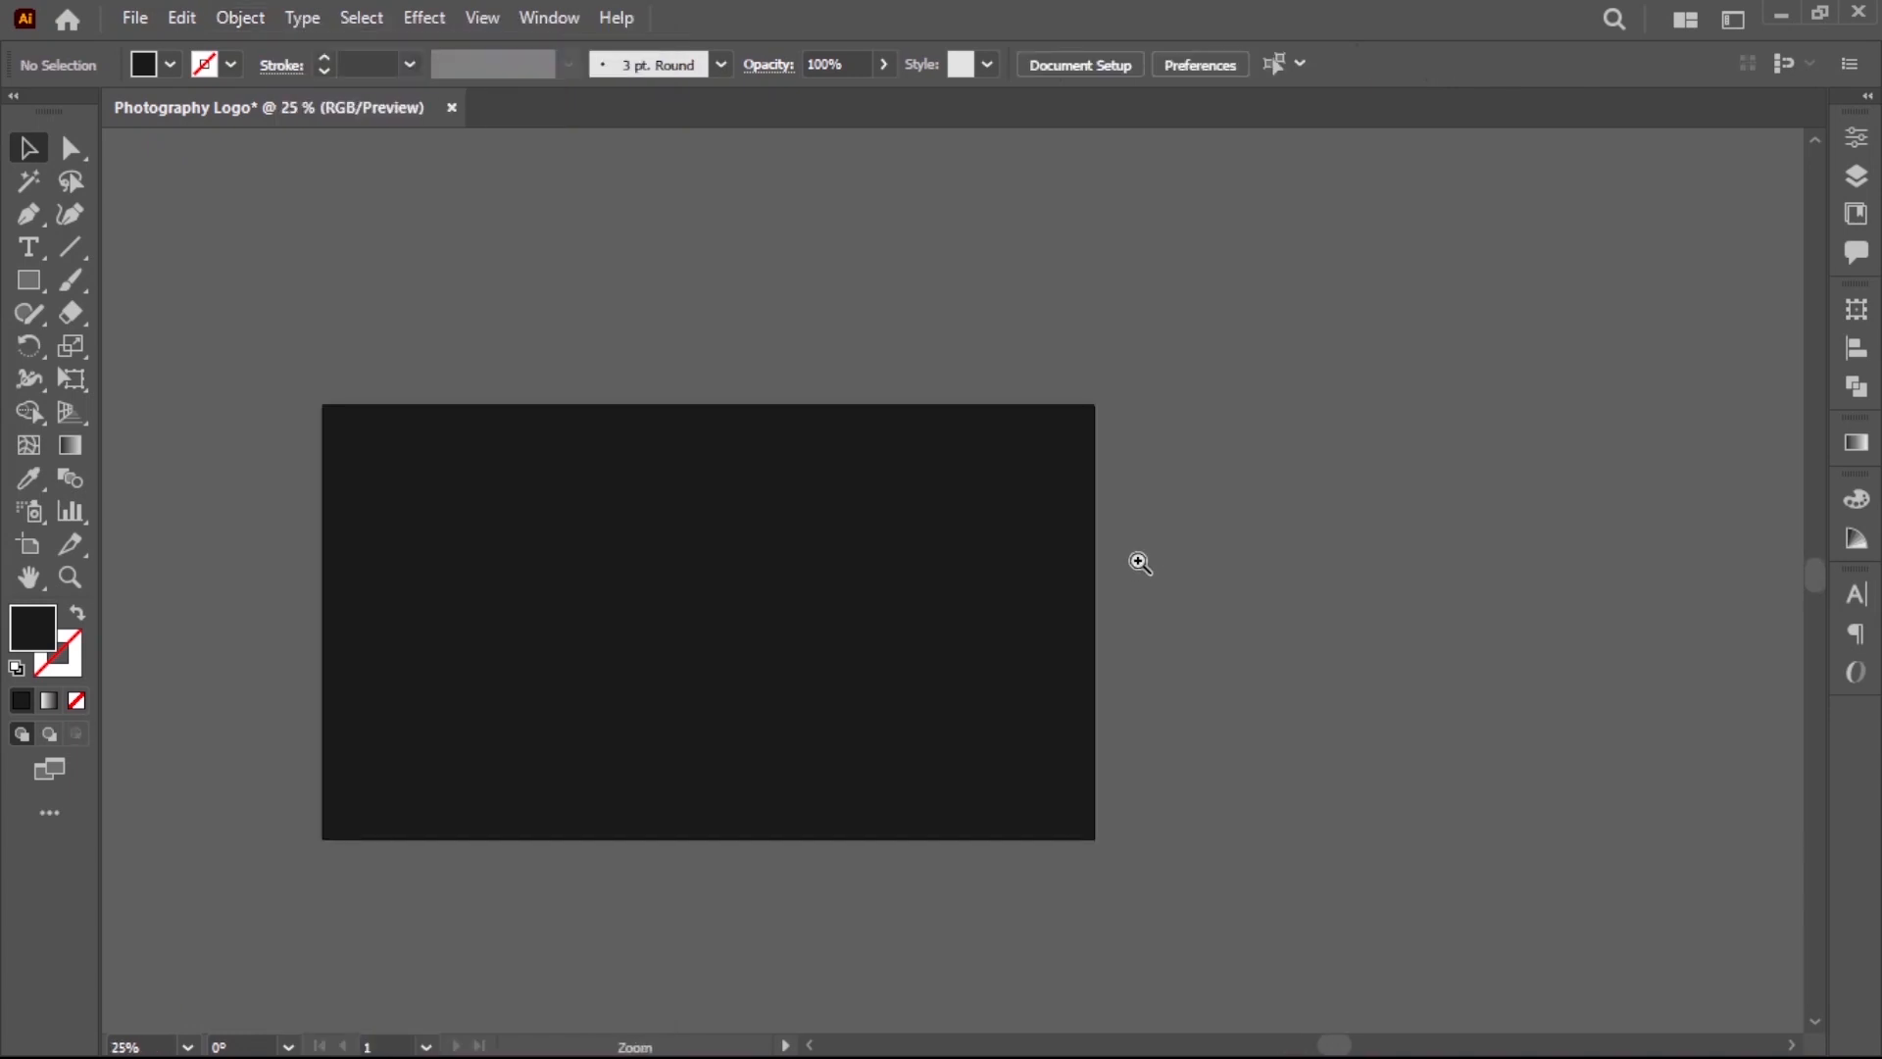
{"action": "left_click_drag", "start_coordinate": [1036, 571], "coordinate": [1087, 567]}
{"action": "left_click", "coordinate": [131, 18]}
{"action": "left_click", "coordinate": [201, 110]}
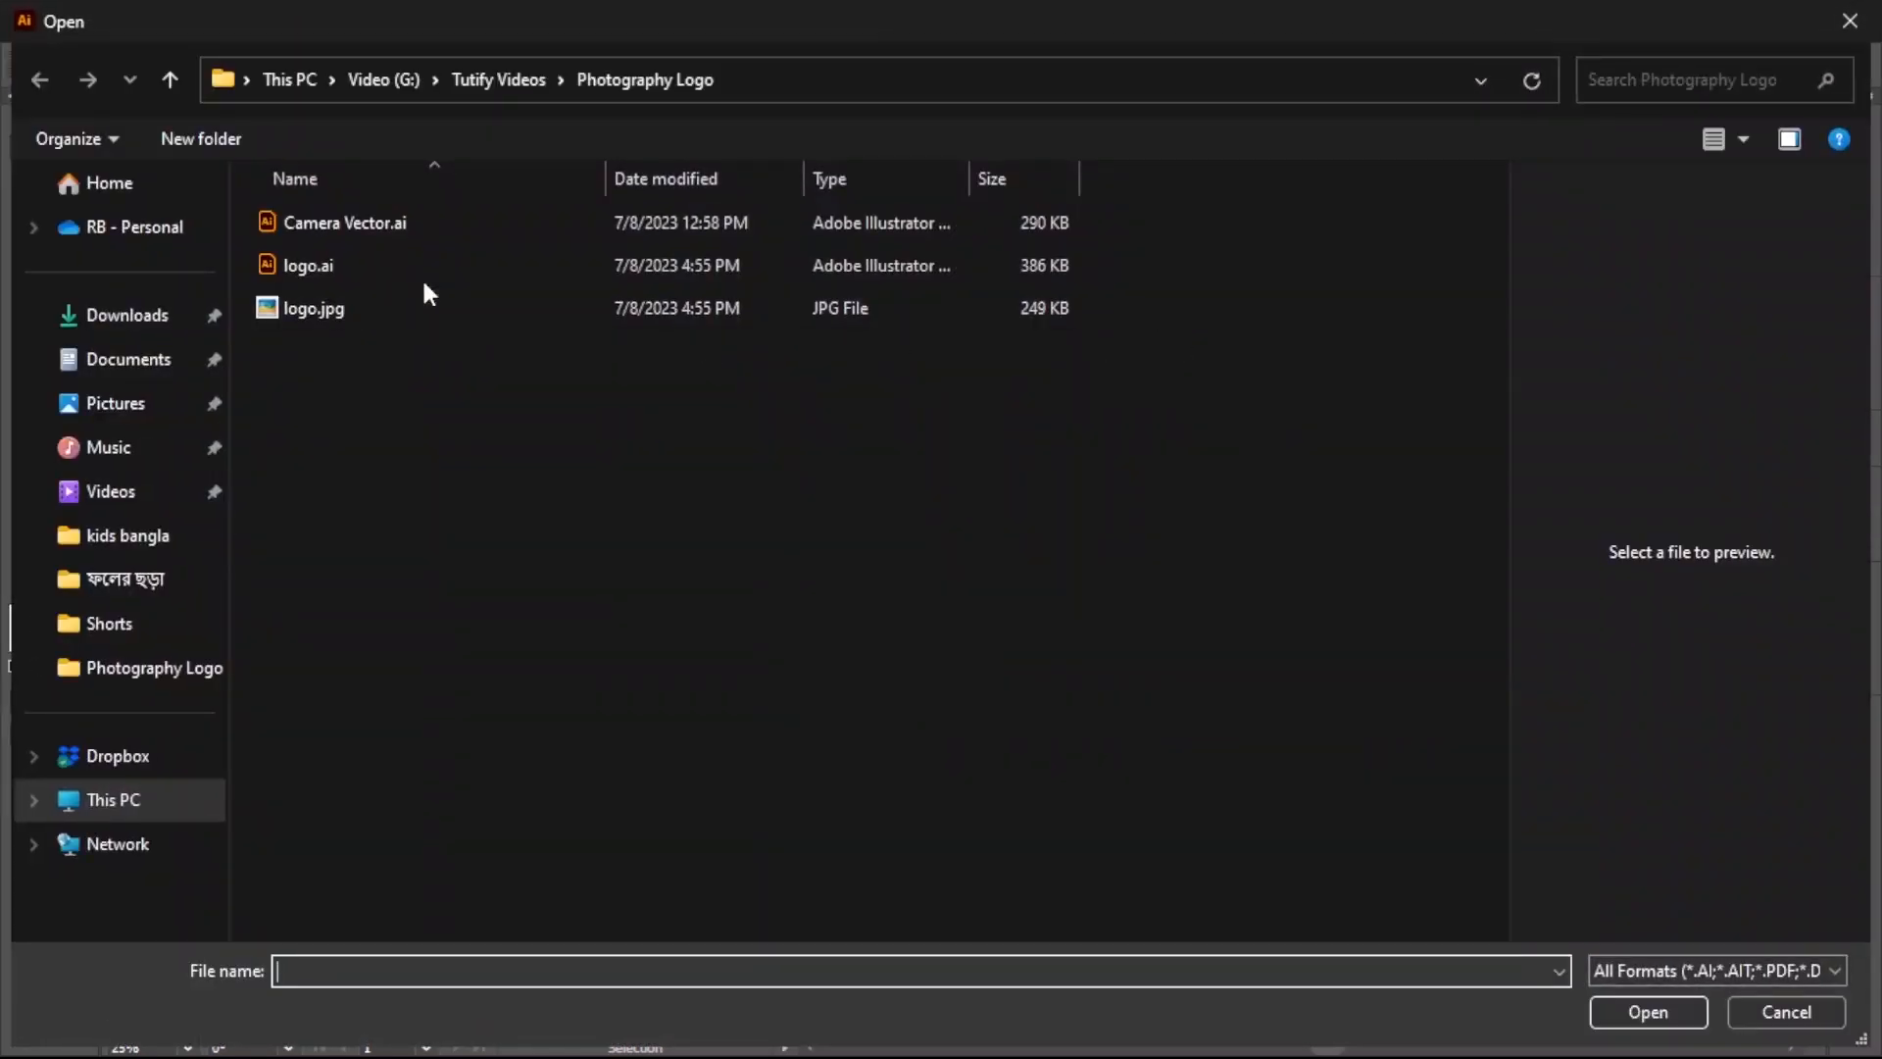
{"action": "left_click", "coordinate": [359, 228]}
{"action": "double_click", "coordinate": [359, 228]}
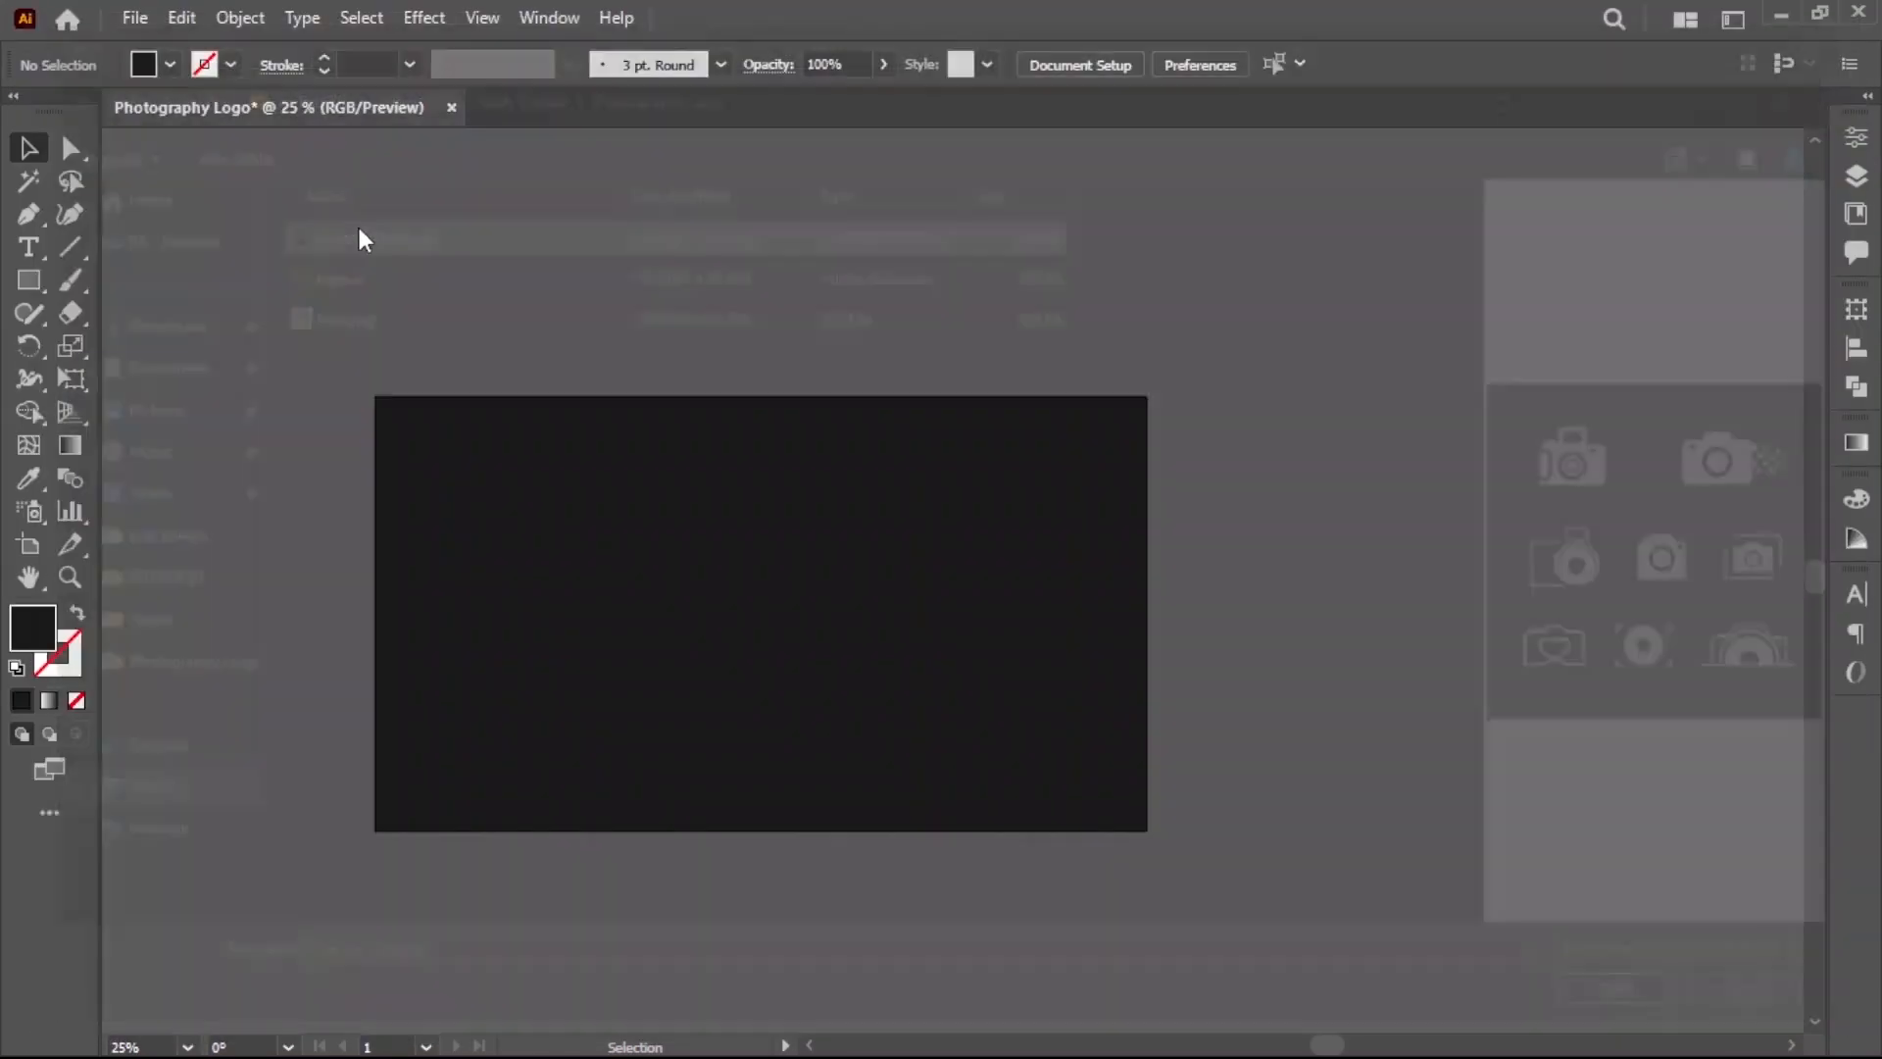
Select all the camera icons in Camera Vector.ai and copy them.
{"action": "left_click_drag", "start_coordinate": [517, 288], "coordinate": [1279, 862]}
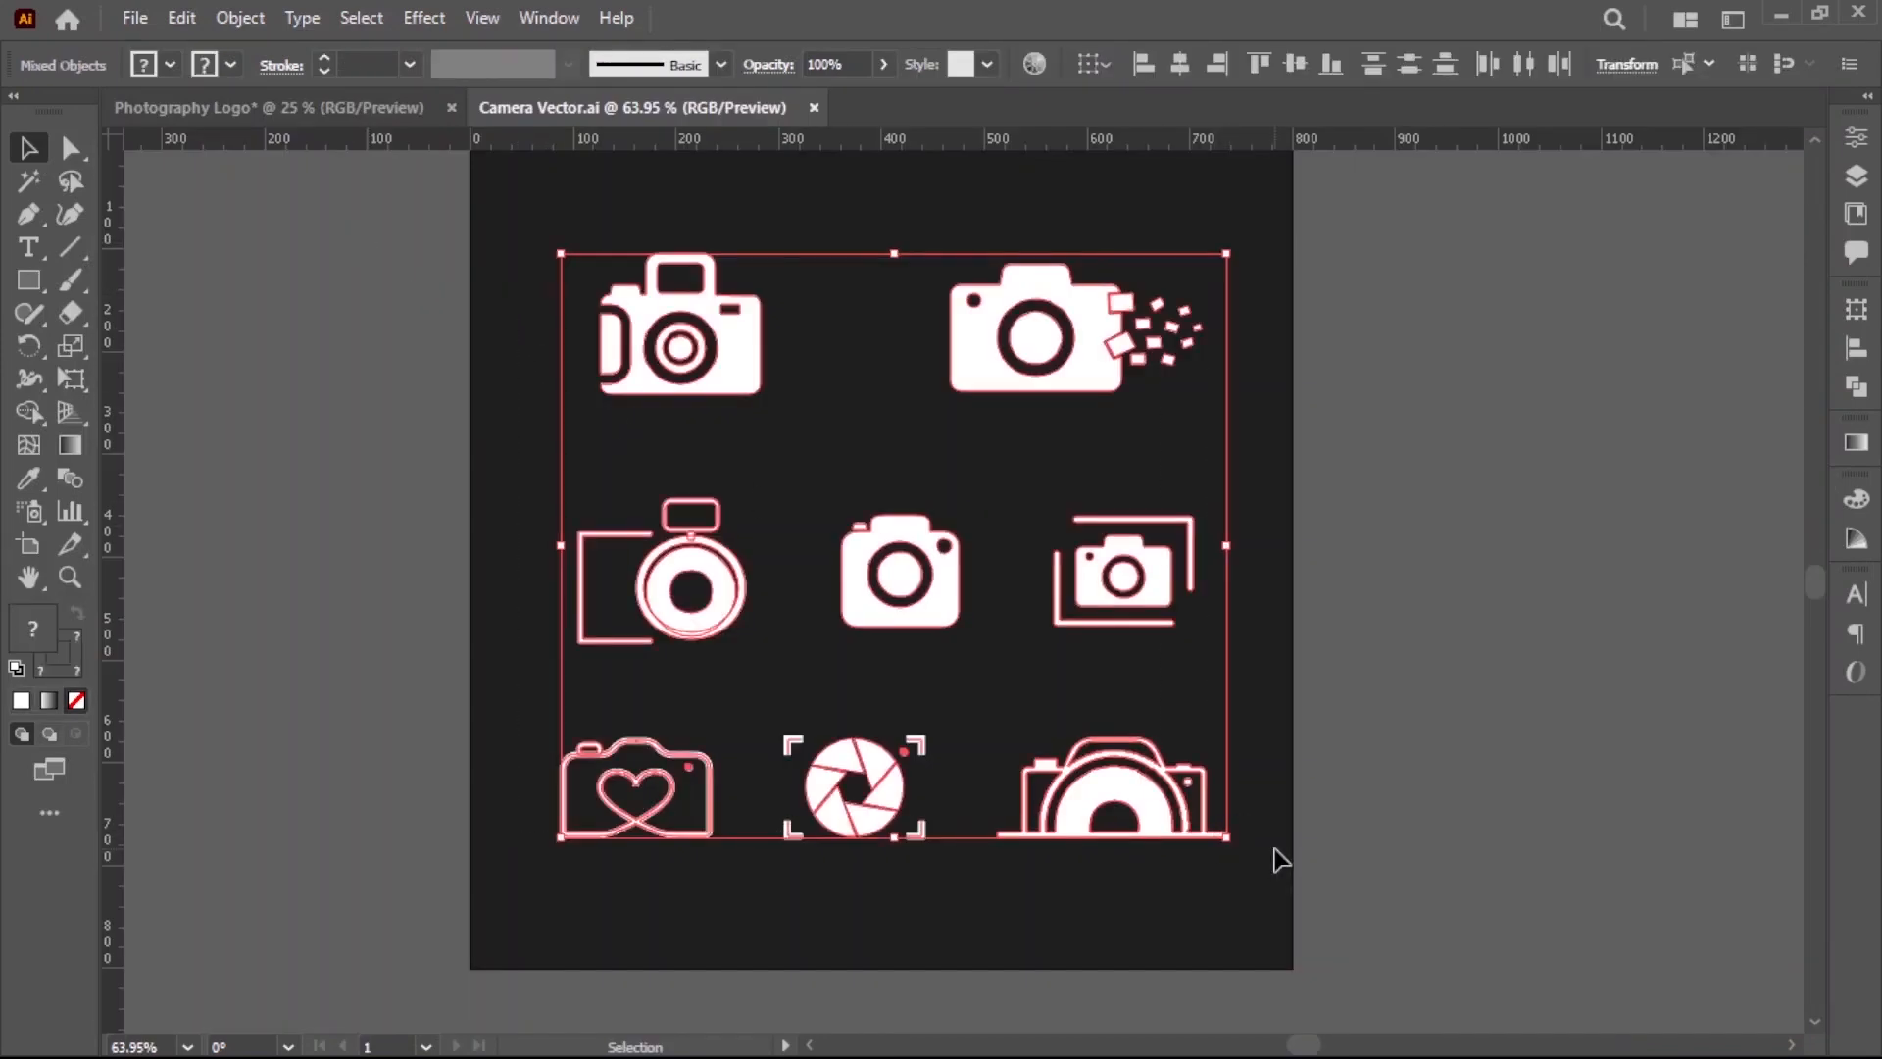
{"action": "key", "text": "a"}
{"action": "key", "text": "v"}
{"action": "left_click", "coordinate": [184, 18]}
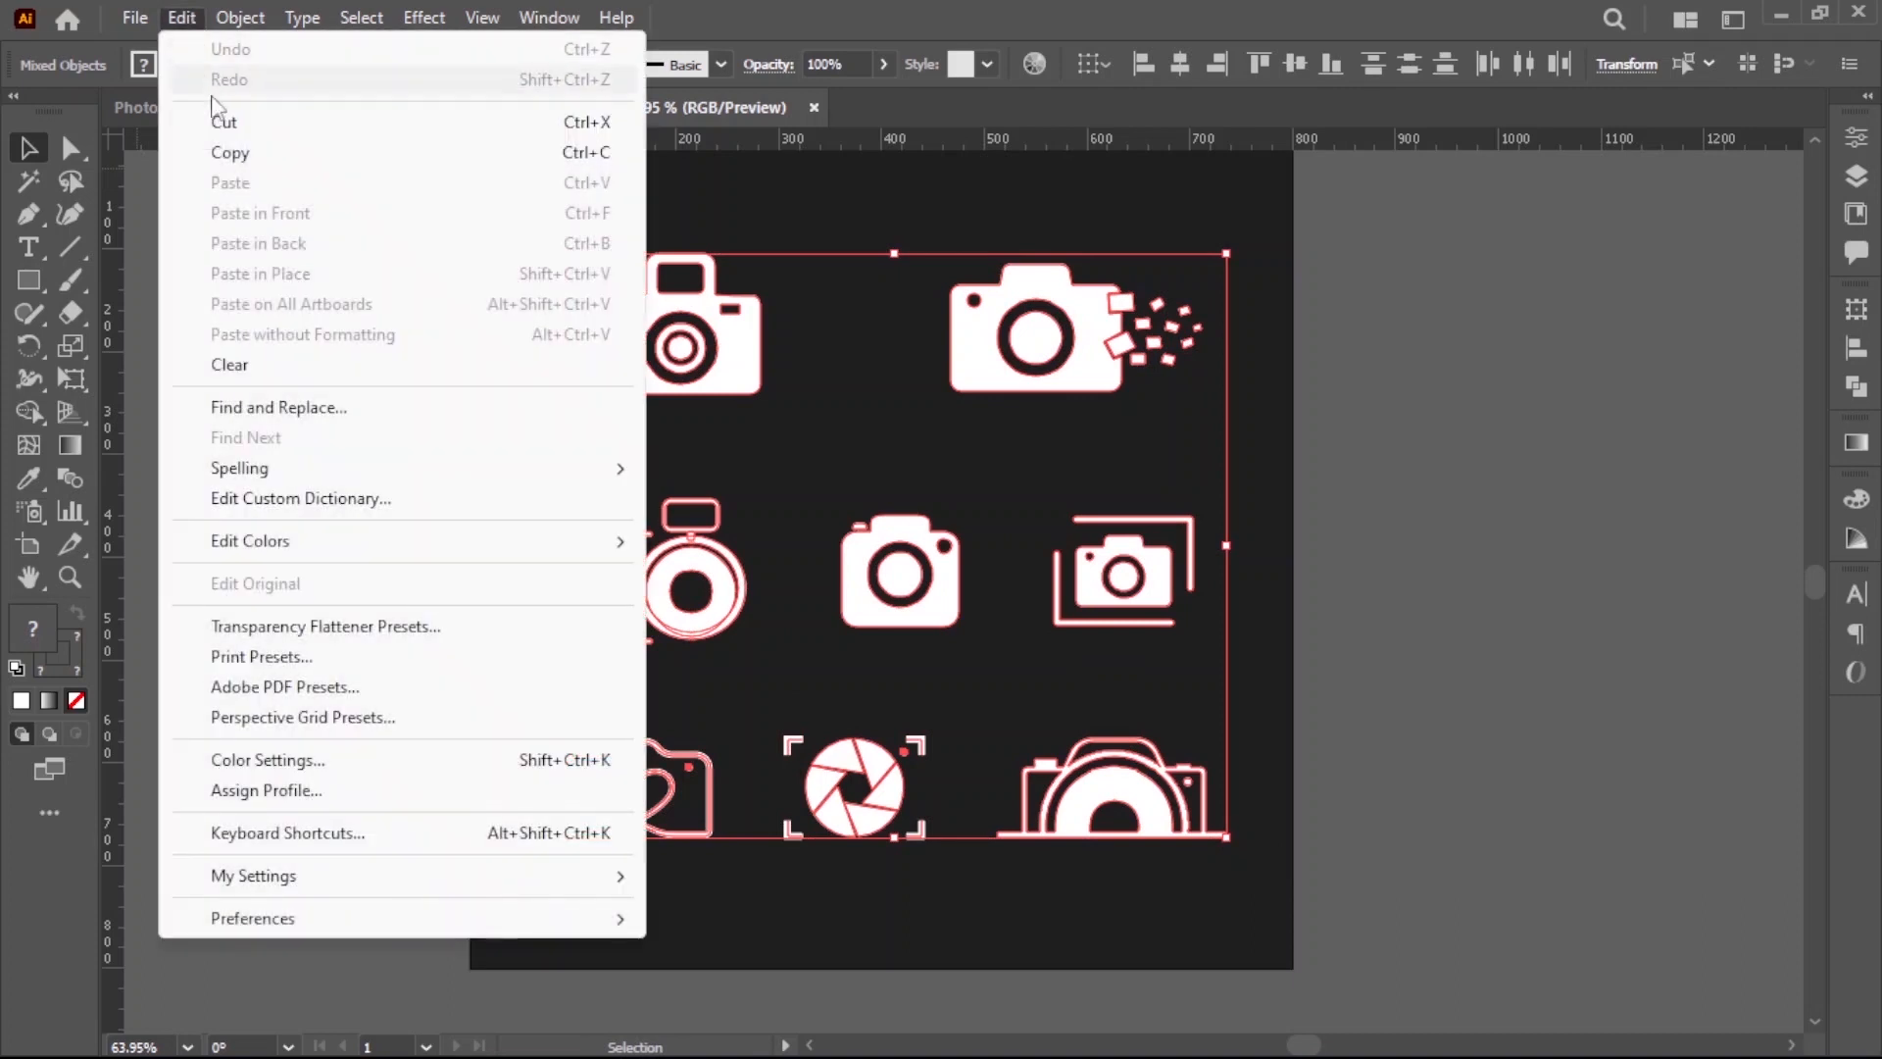
{"action": "left_click", "coordinate": [235, 152]}
Paste the camera icons into the Photography Logo document and move them just above the artboard's left half.
{"action": "left_click", "coordinate": [231, 110]}
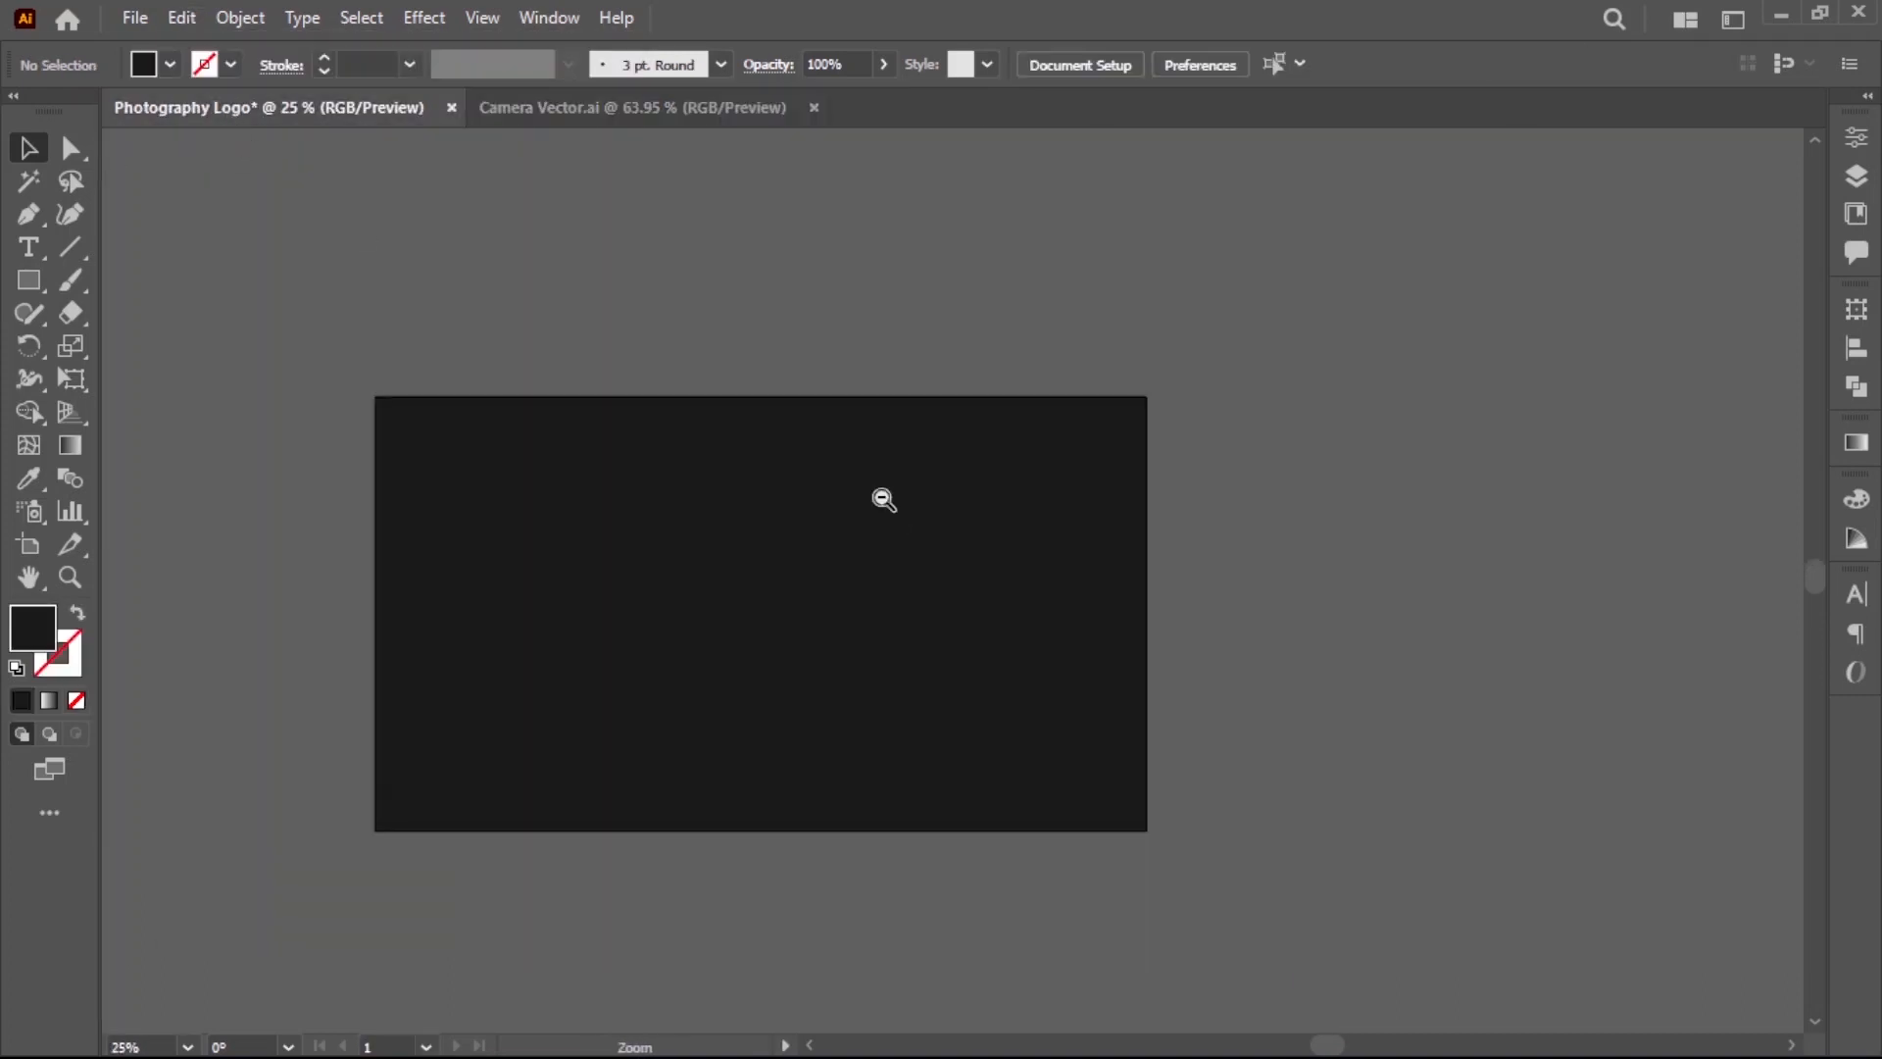
{"action": "left_click", "coordinate": [884, 500], "text": "ctrl+alt"}
{"action": "left_click", "coordinate": [182, 18]}
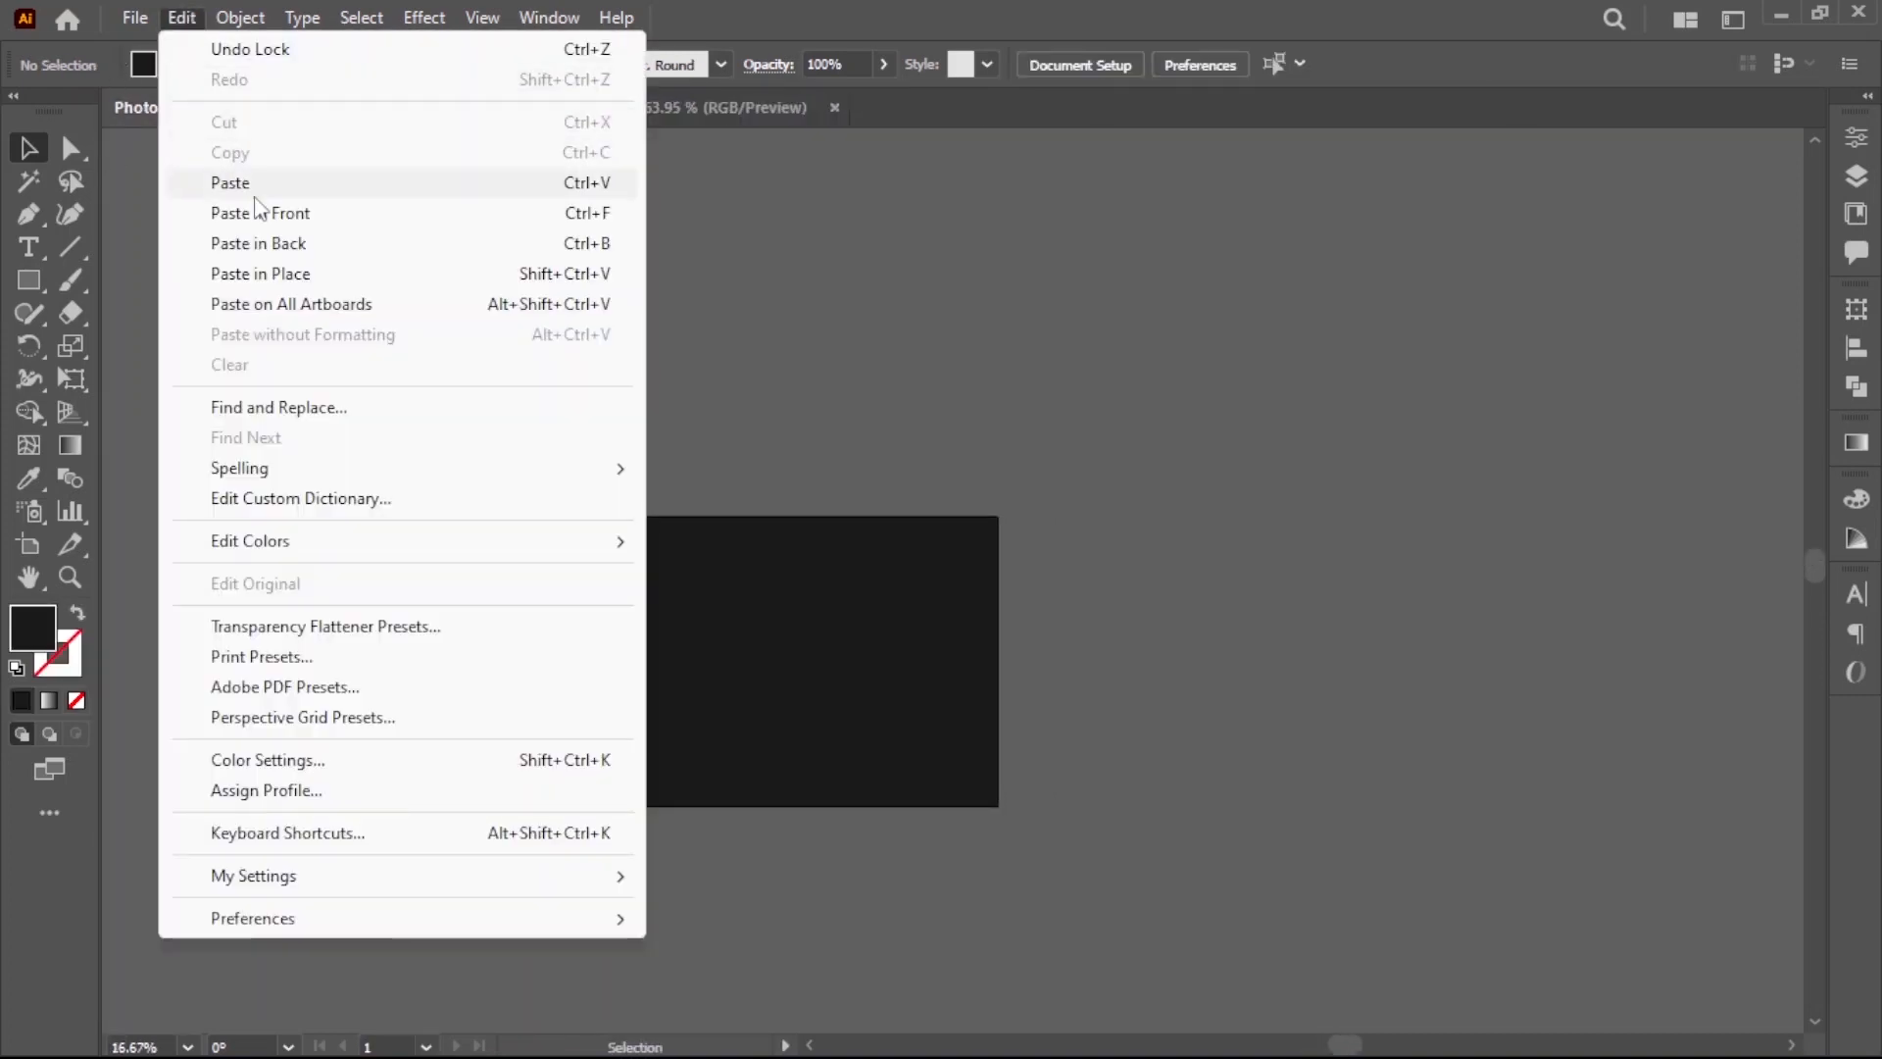
{"action": "left_click", "coordinate": [232, 183]}
{"action": "left_click_drag", "start_coordinate": [1004, 539], "coordinate": [649, 373]}
{"action": "left_click", "coordinate": [830, 706]}
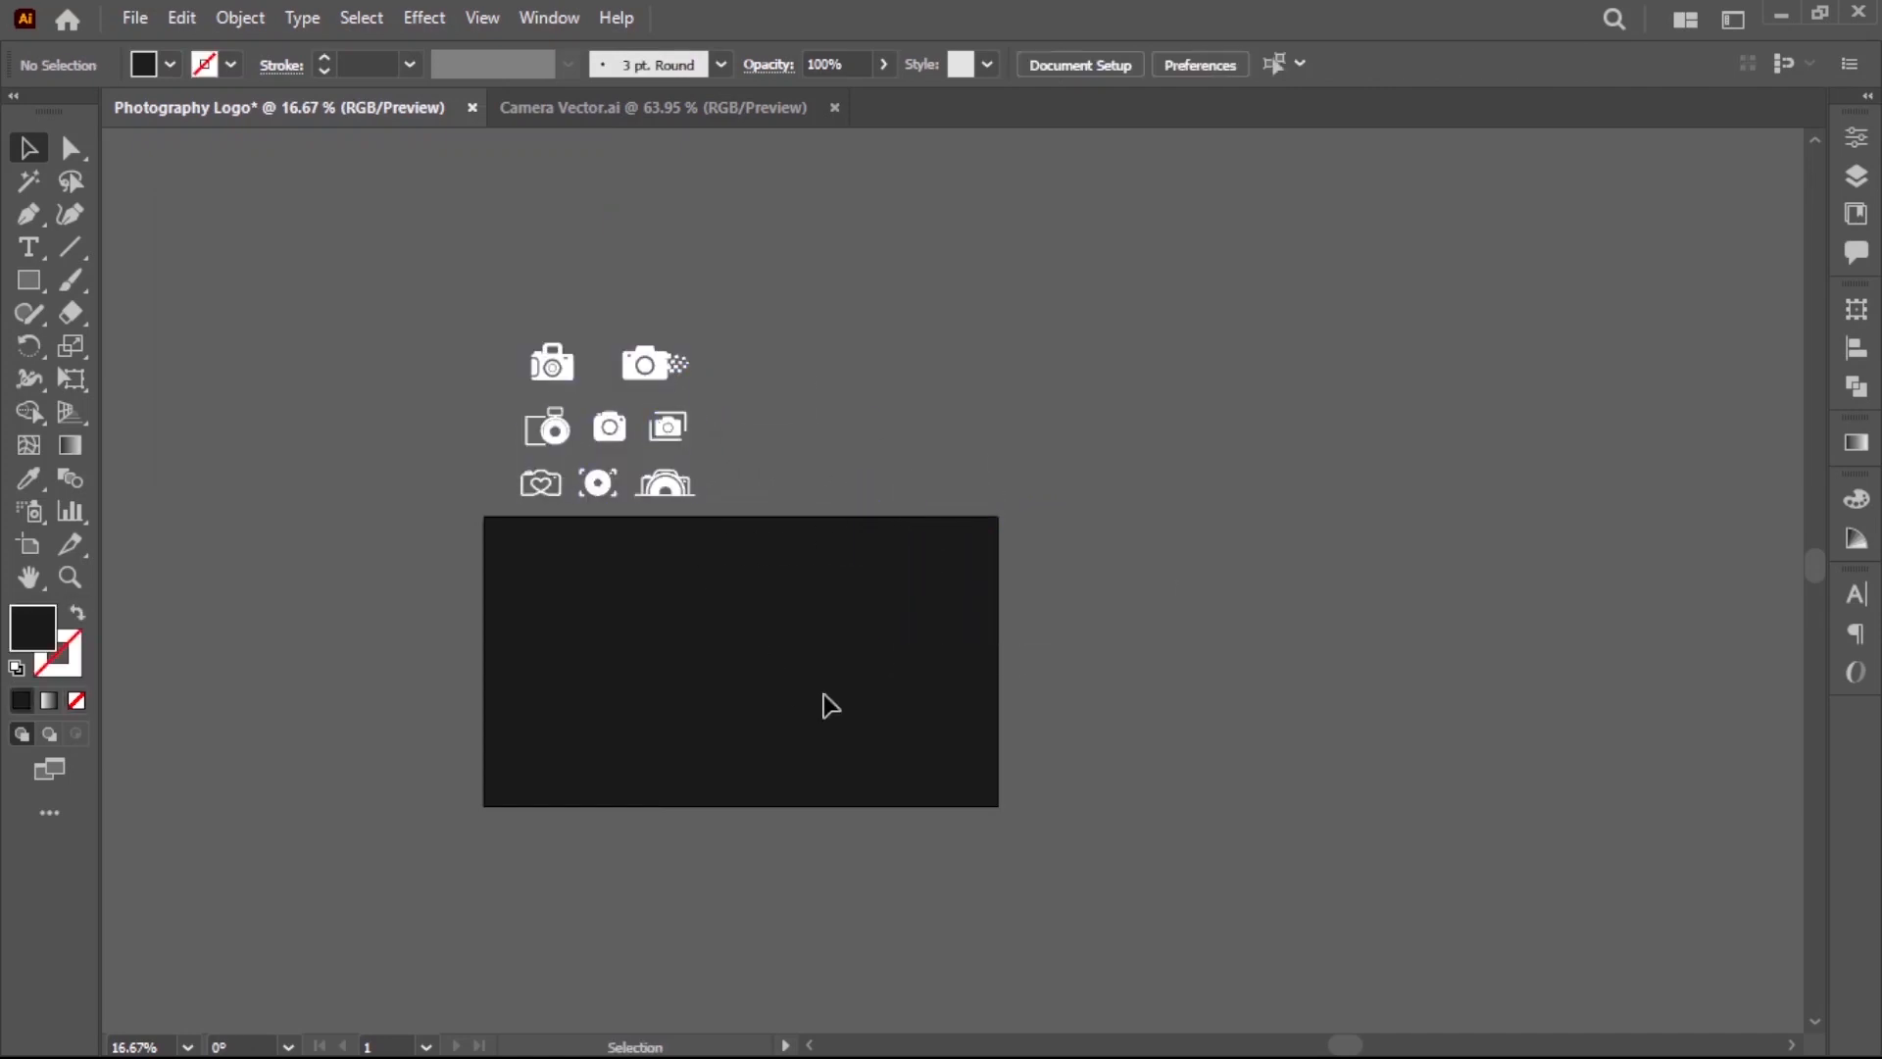
Add the text "PHOTOGRAPHY" at 72 pt with a white fill in the upper part of the artboard.
{"action": "left_click_drag", "start_coordinate": [584, 613], "coordinate": [1062, 540]}
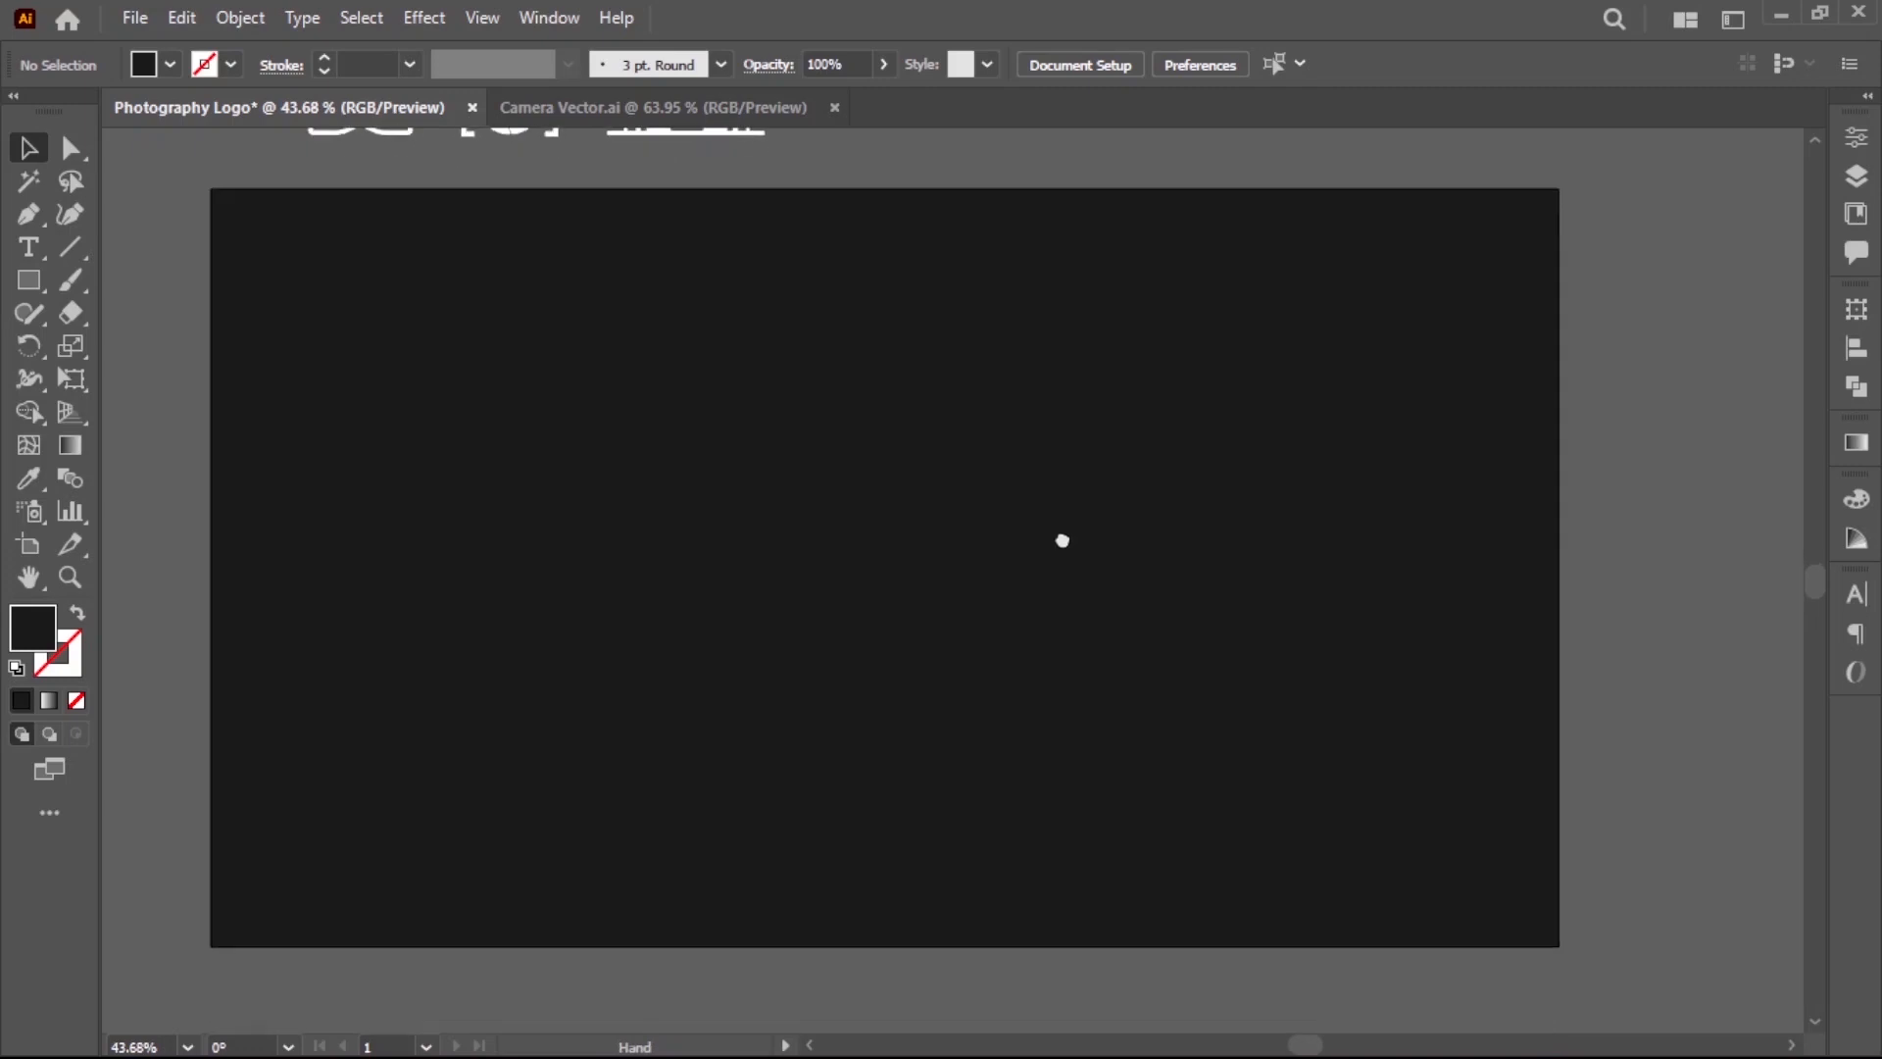
{"action": "left_click_drag", "start_coordinate": [932, 604], "coordinate": [930, 649]}
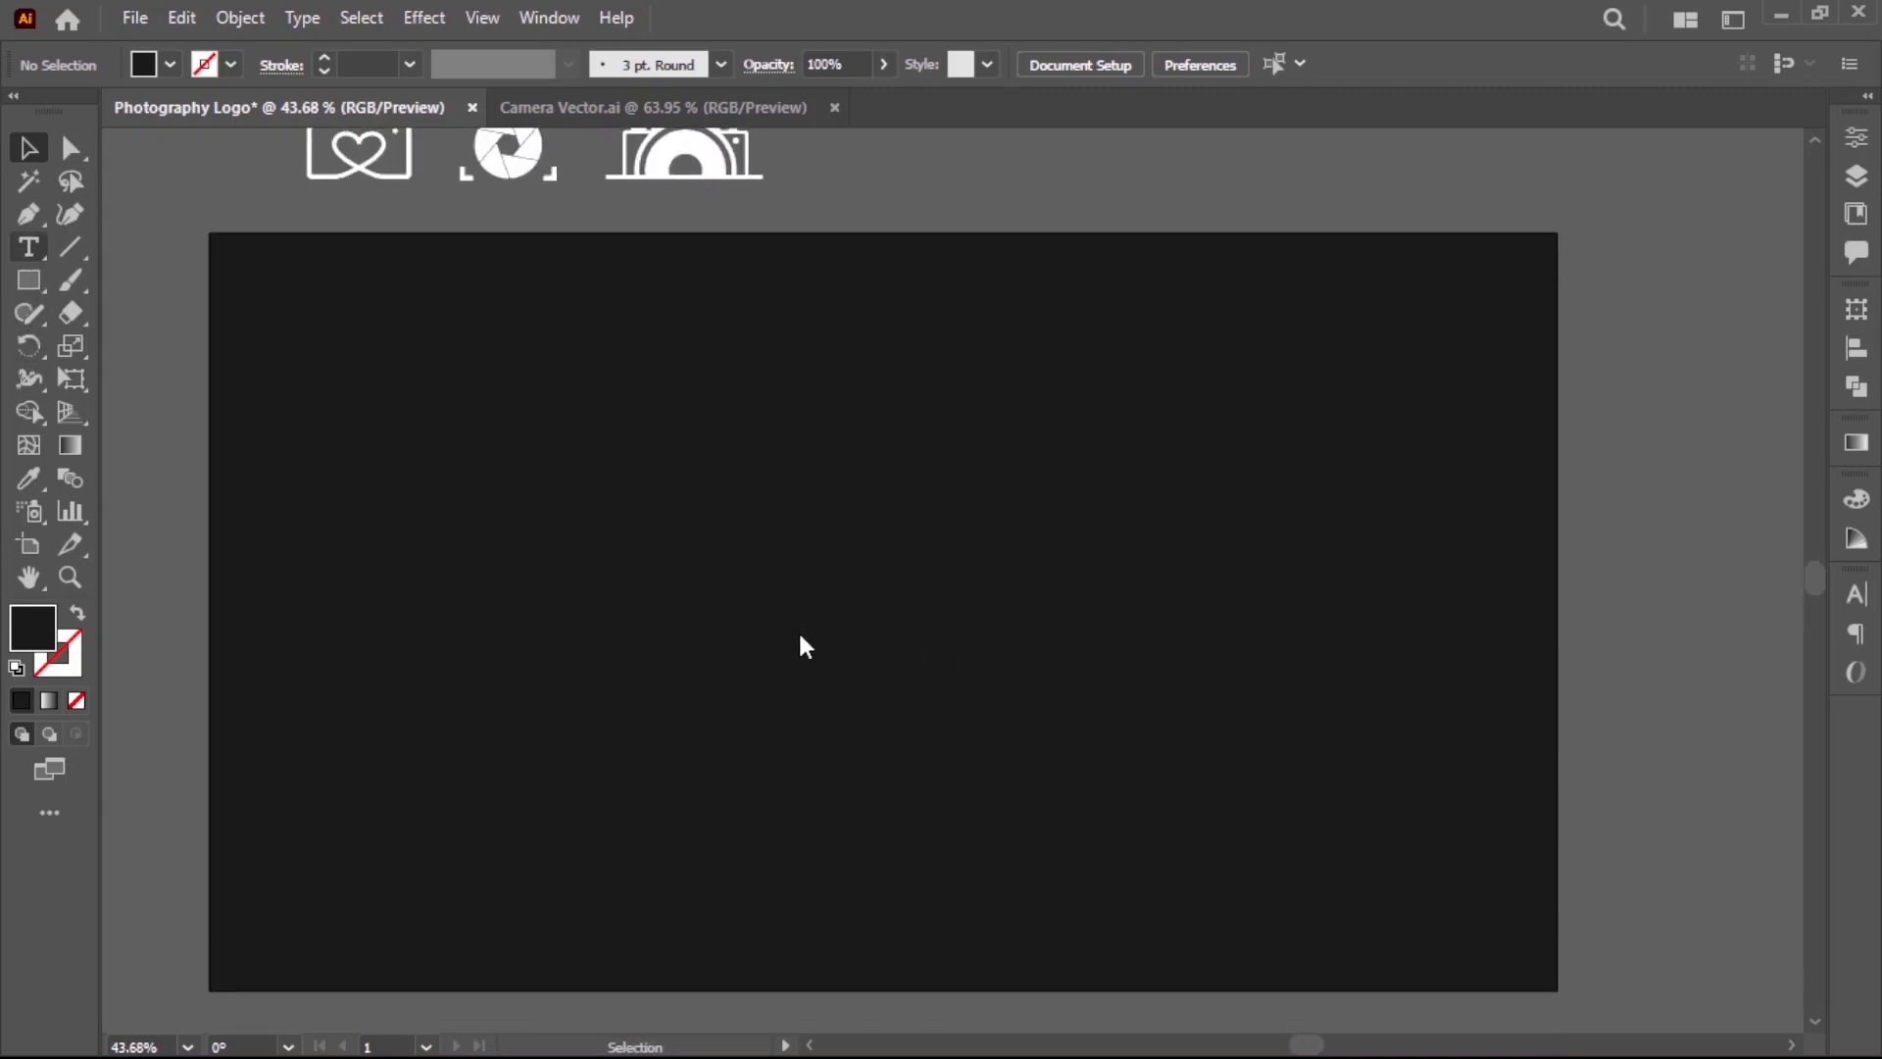
{"action": "key", "text": "t"}
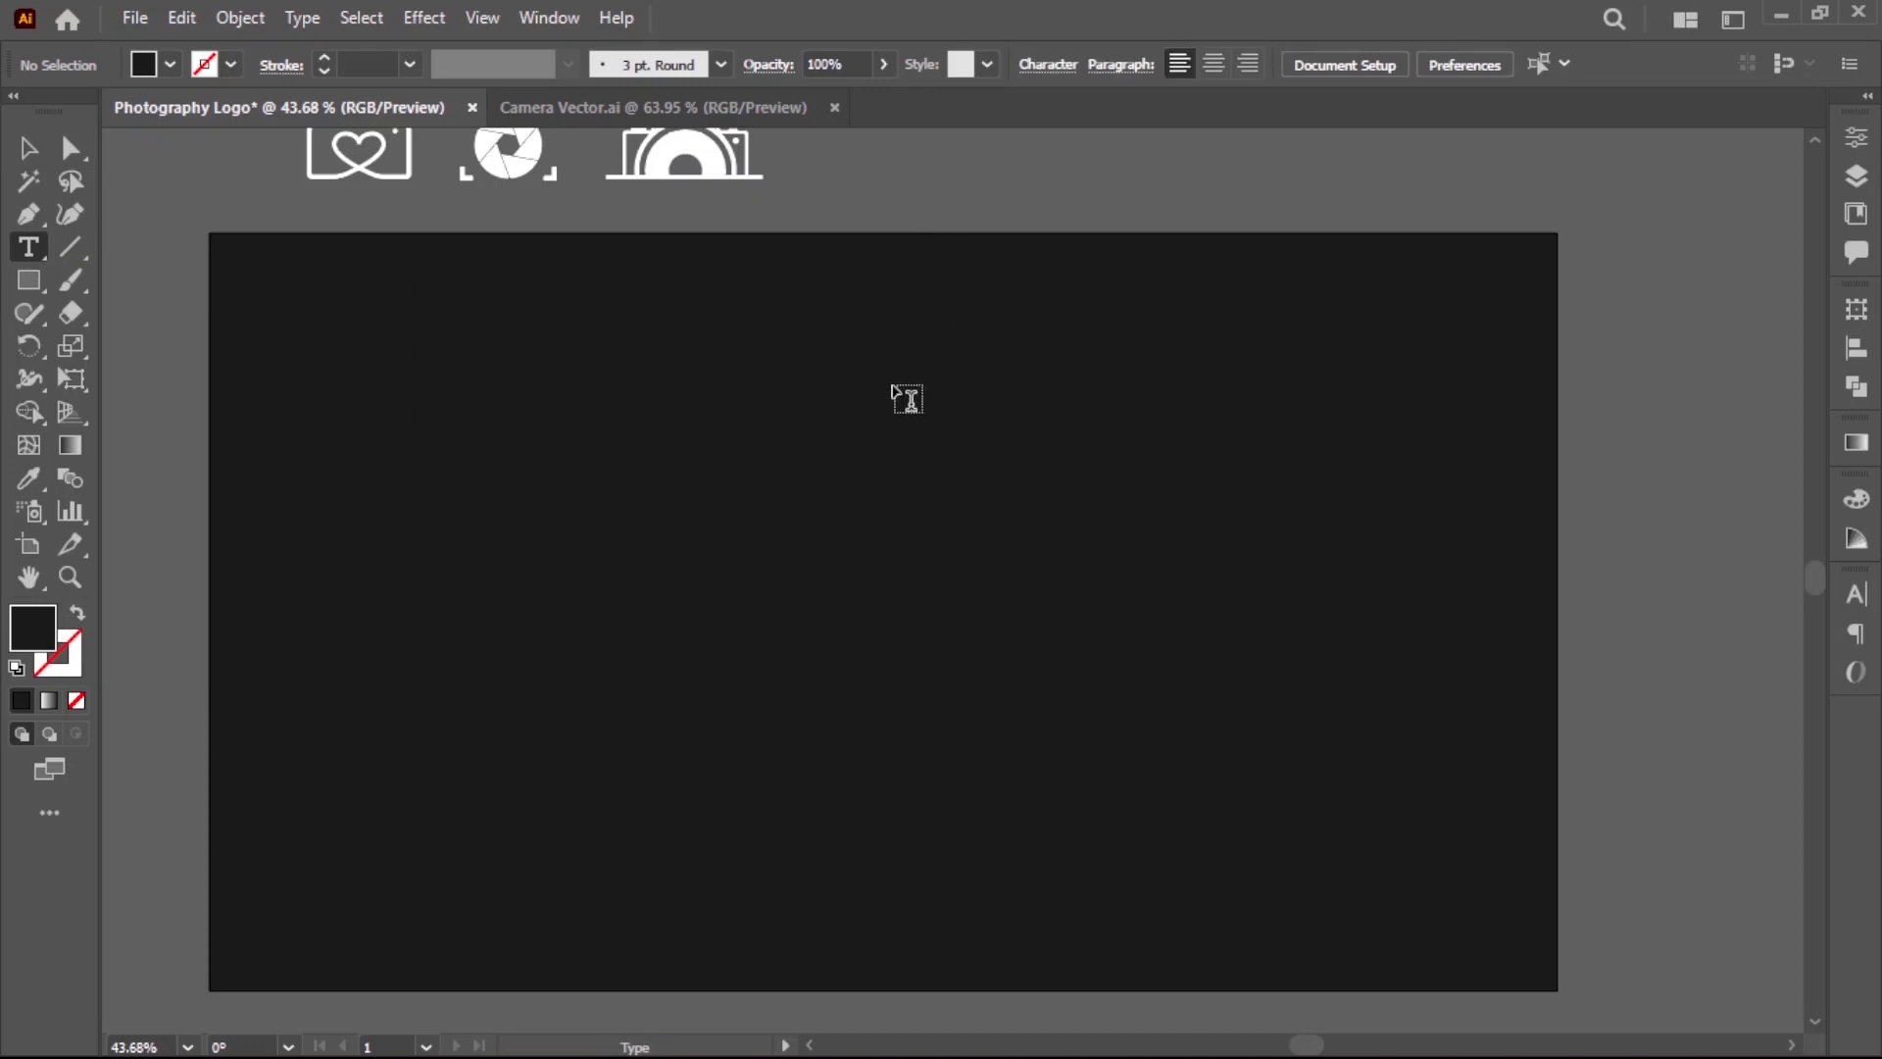
{"action": "left_click", "coordinate": [906, 392]}
{"action": "left_click", "coordinate": [1363, 64]}
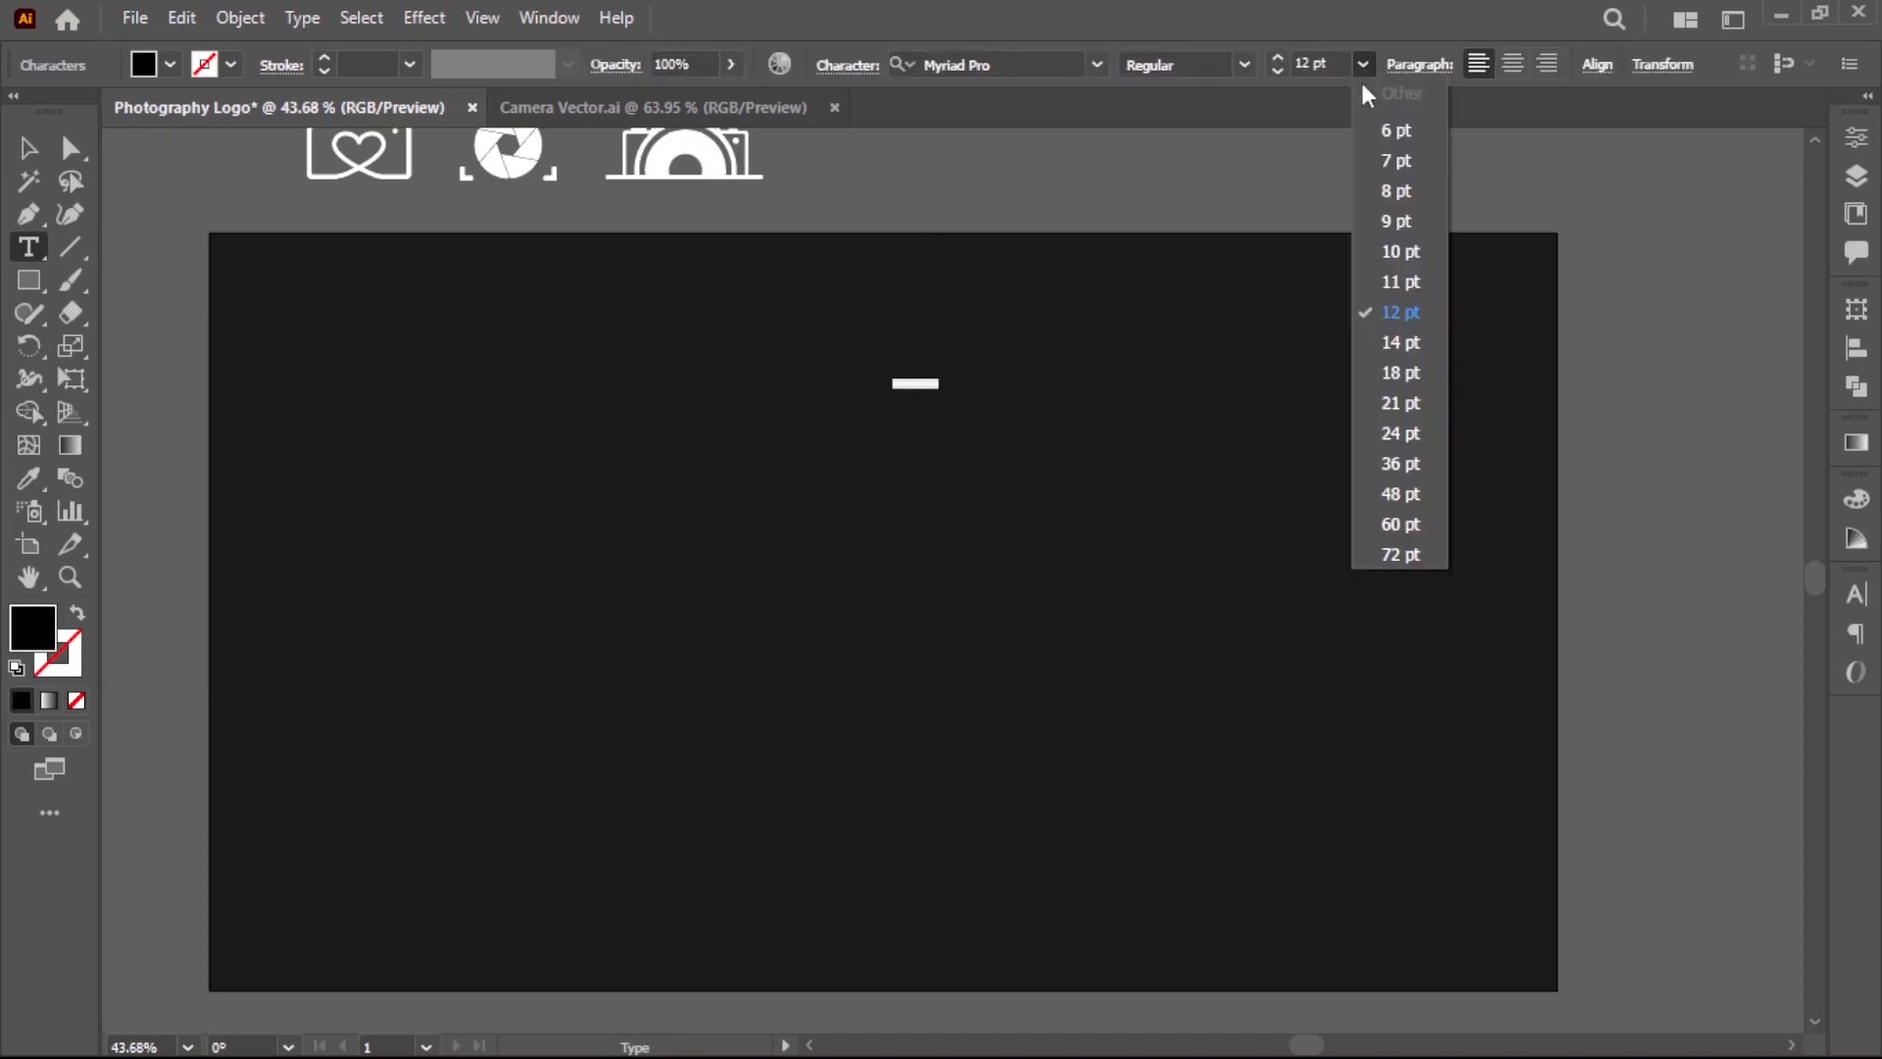
{"action": "left_click", "coordinate": [1429, 554]}
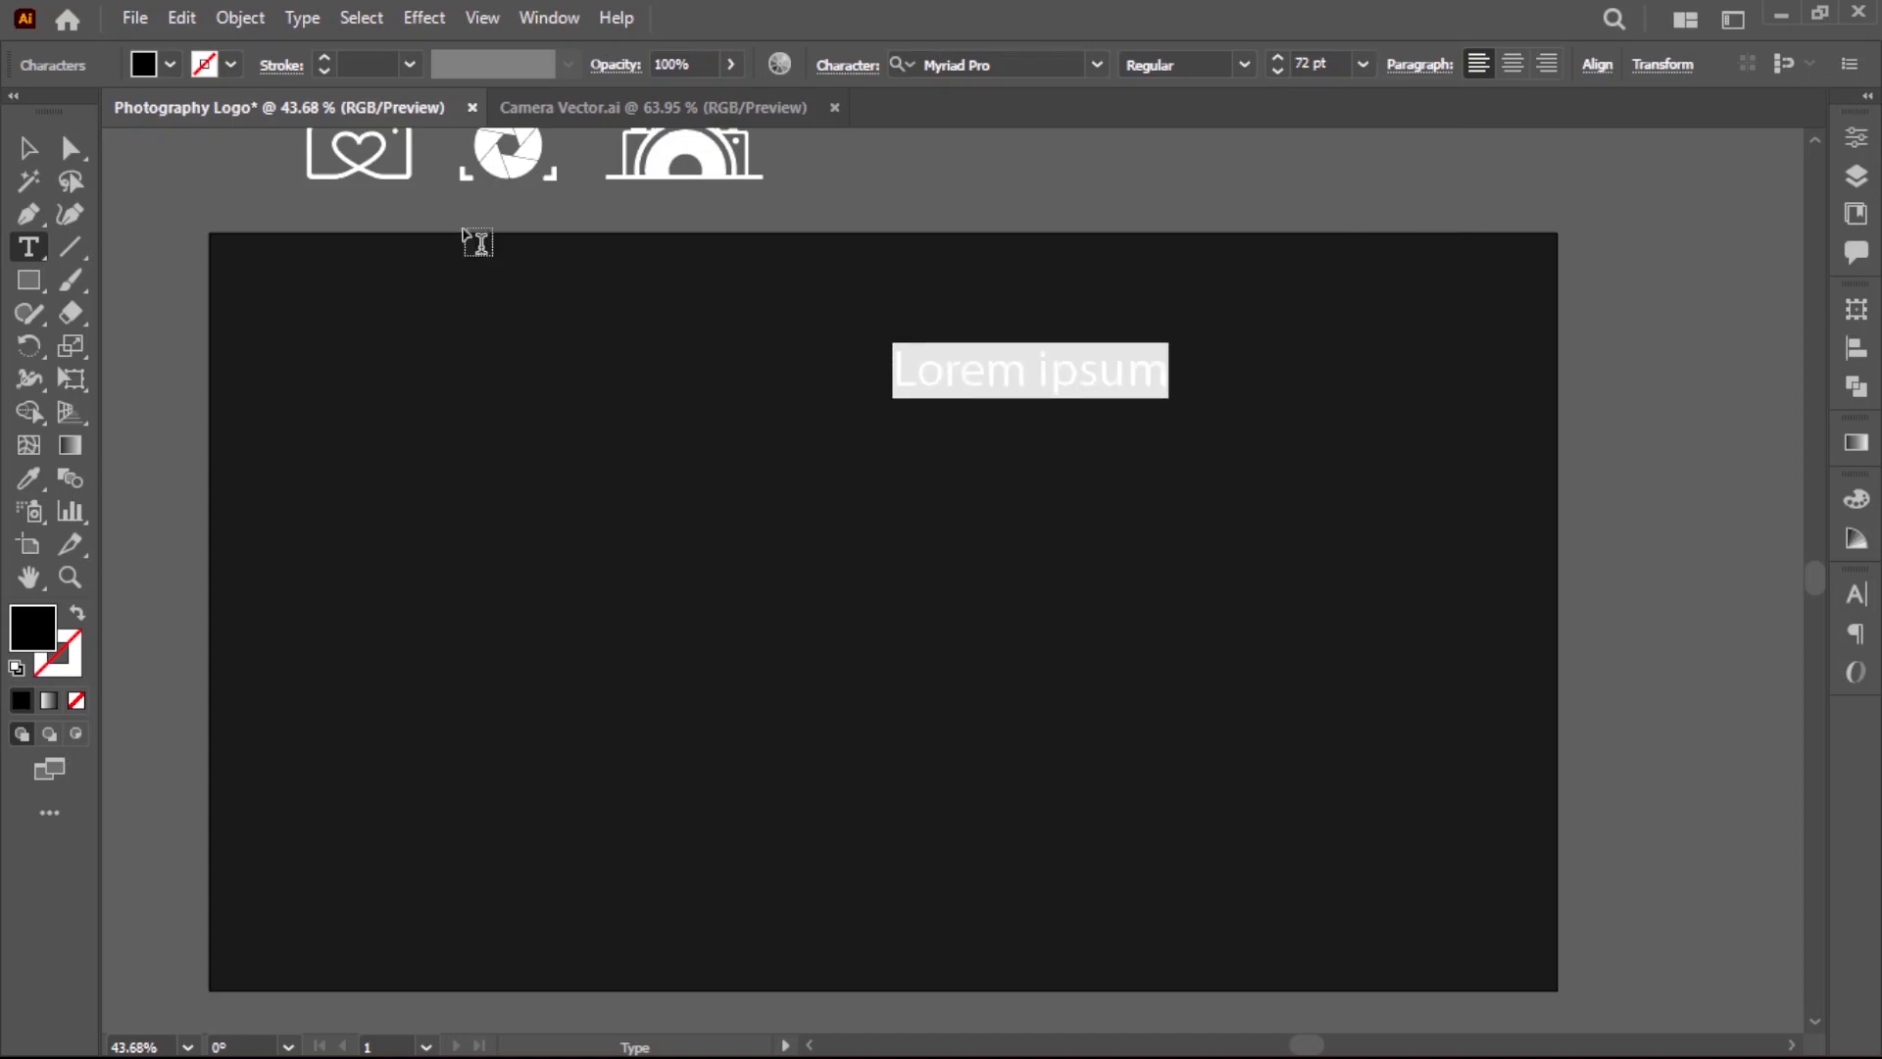
{"action": "left_click", "coordinate": [171, 66]}
{"action": "left_click", "coordinate": [57, 111]}
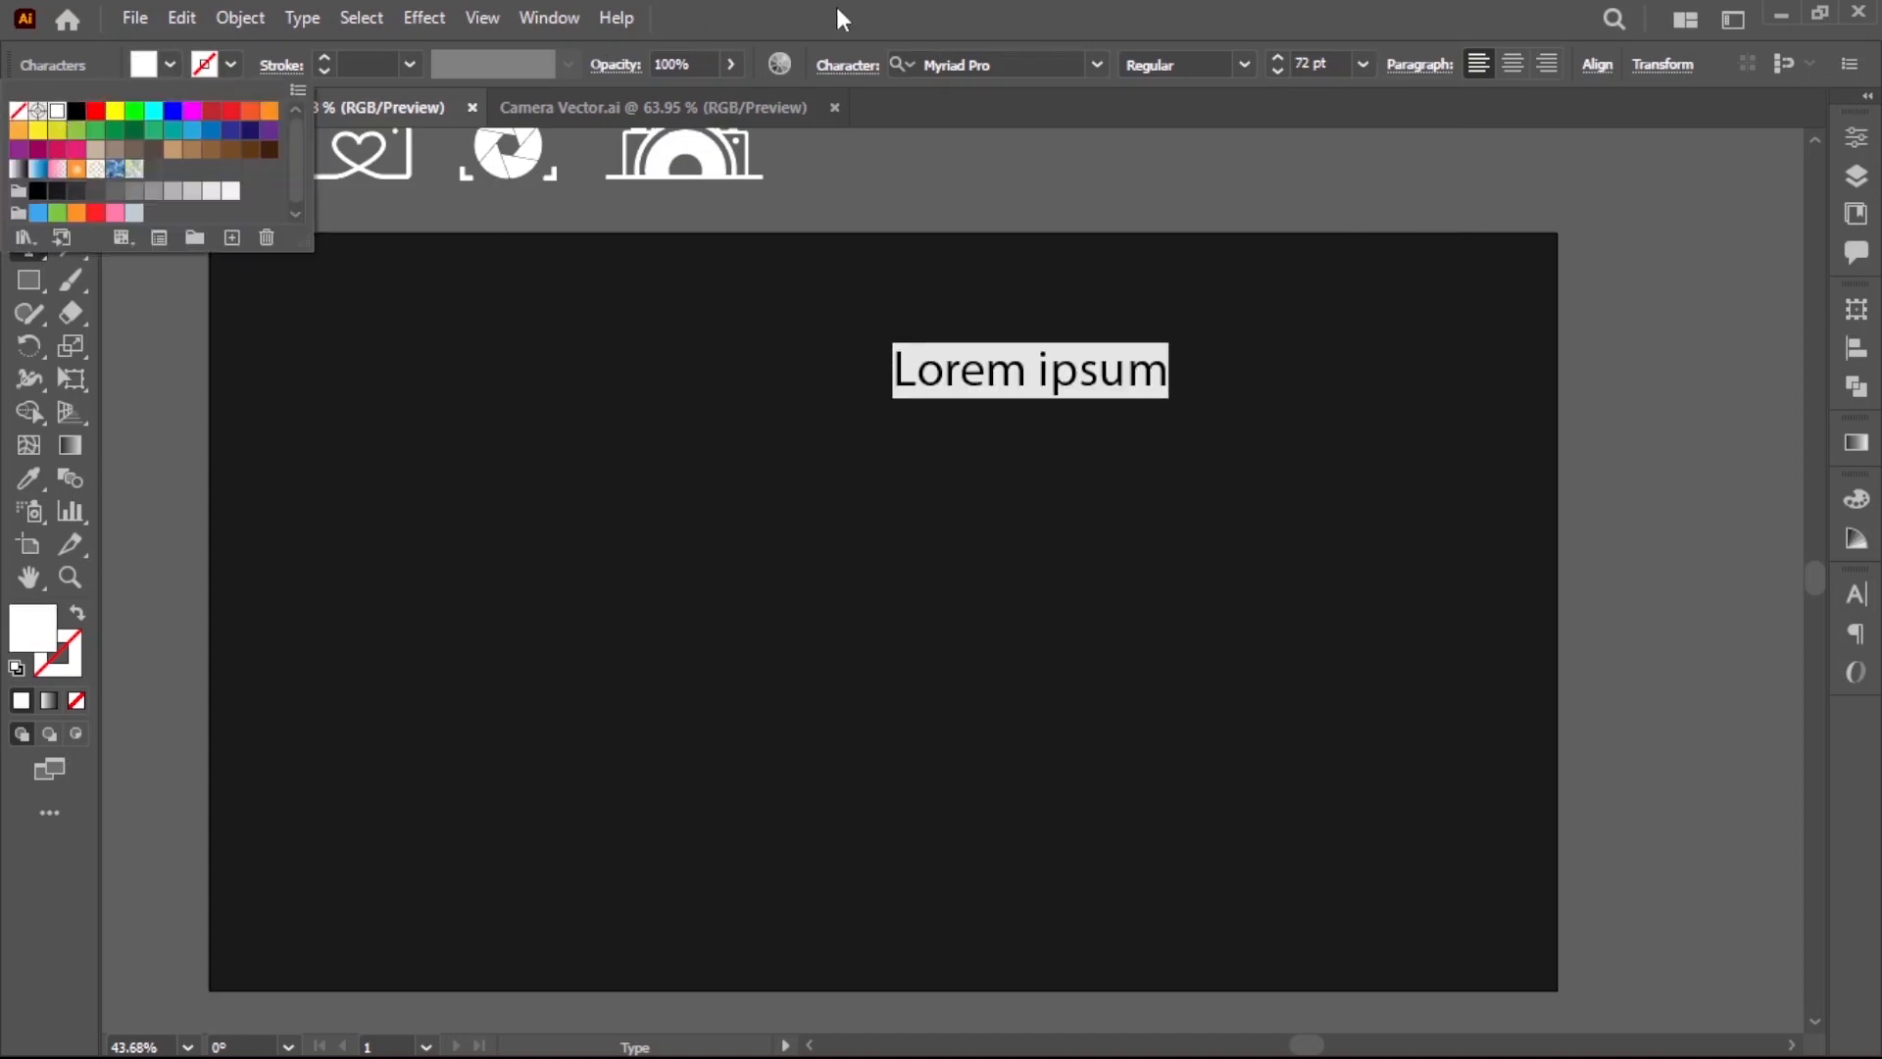
{"action": "left_click", "coordinate": [1052, 111]}
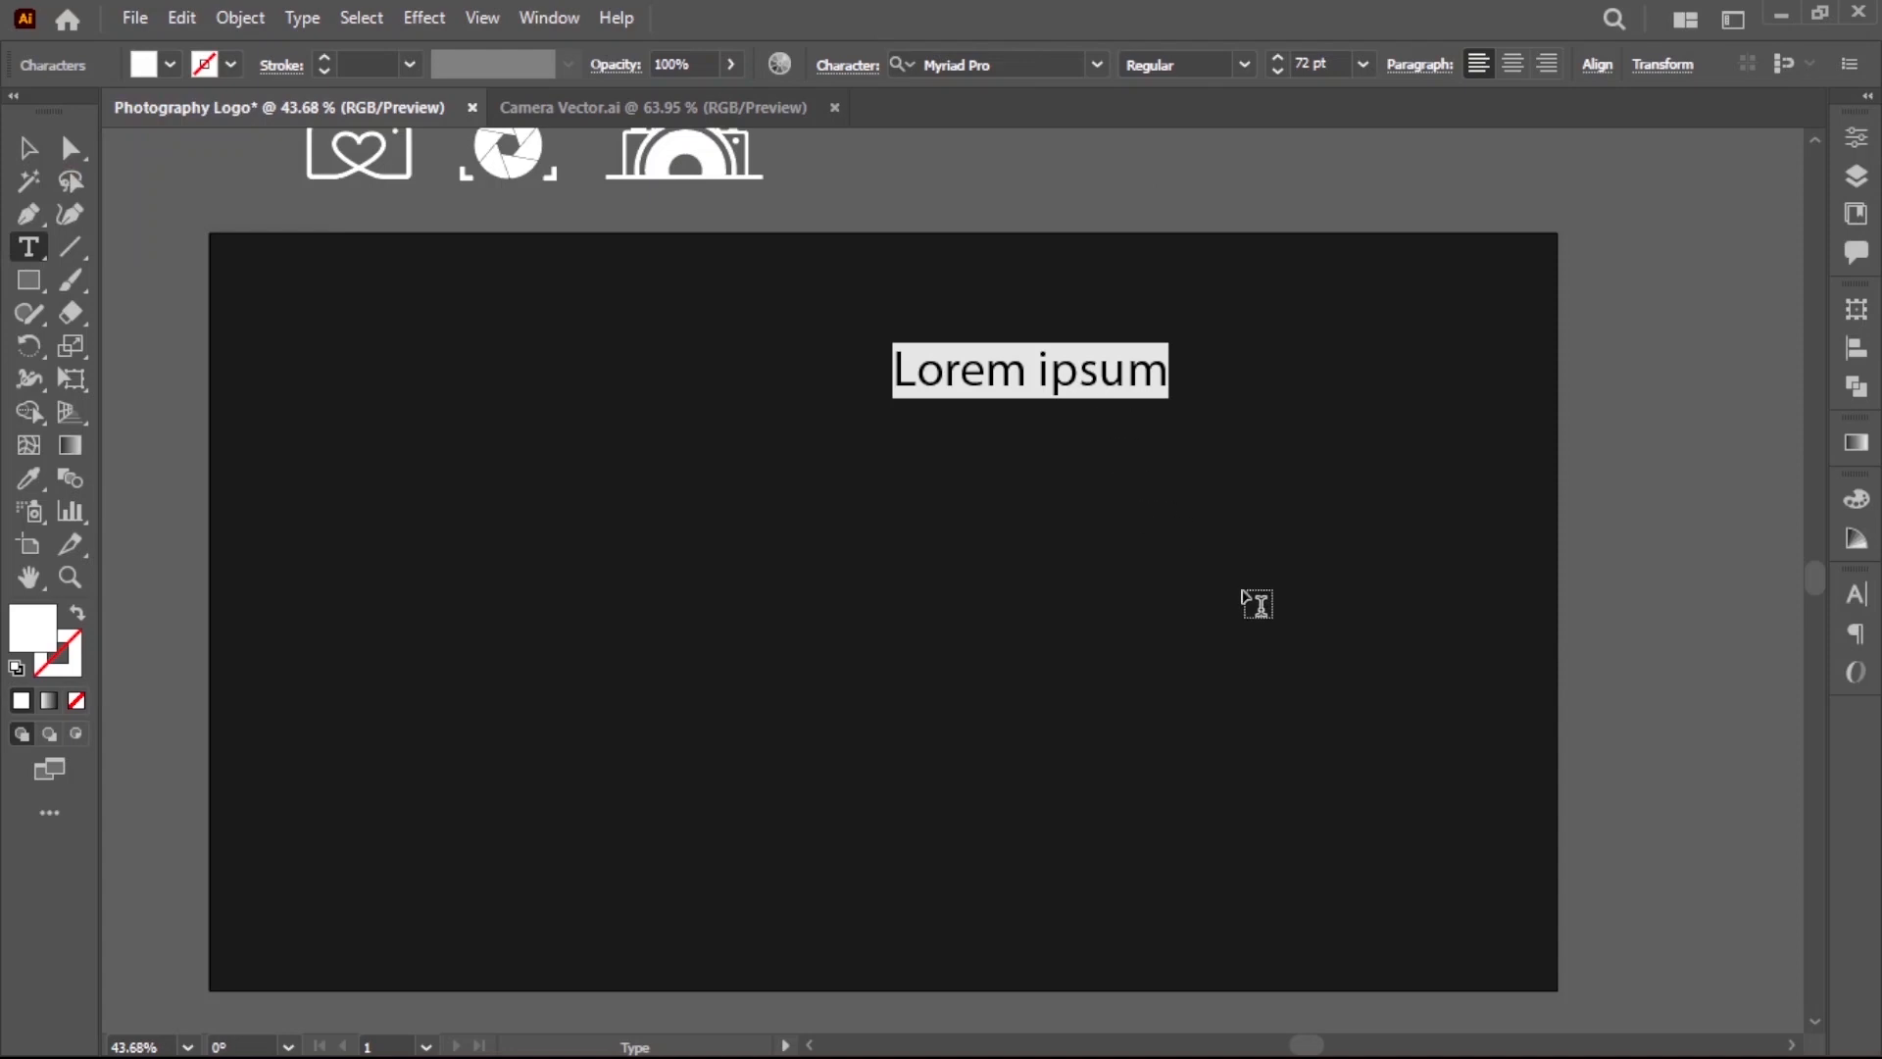
{"action": "type", "text": "PHOTO"}
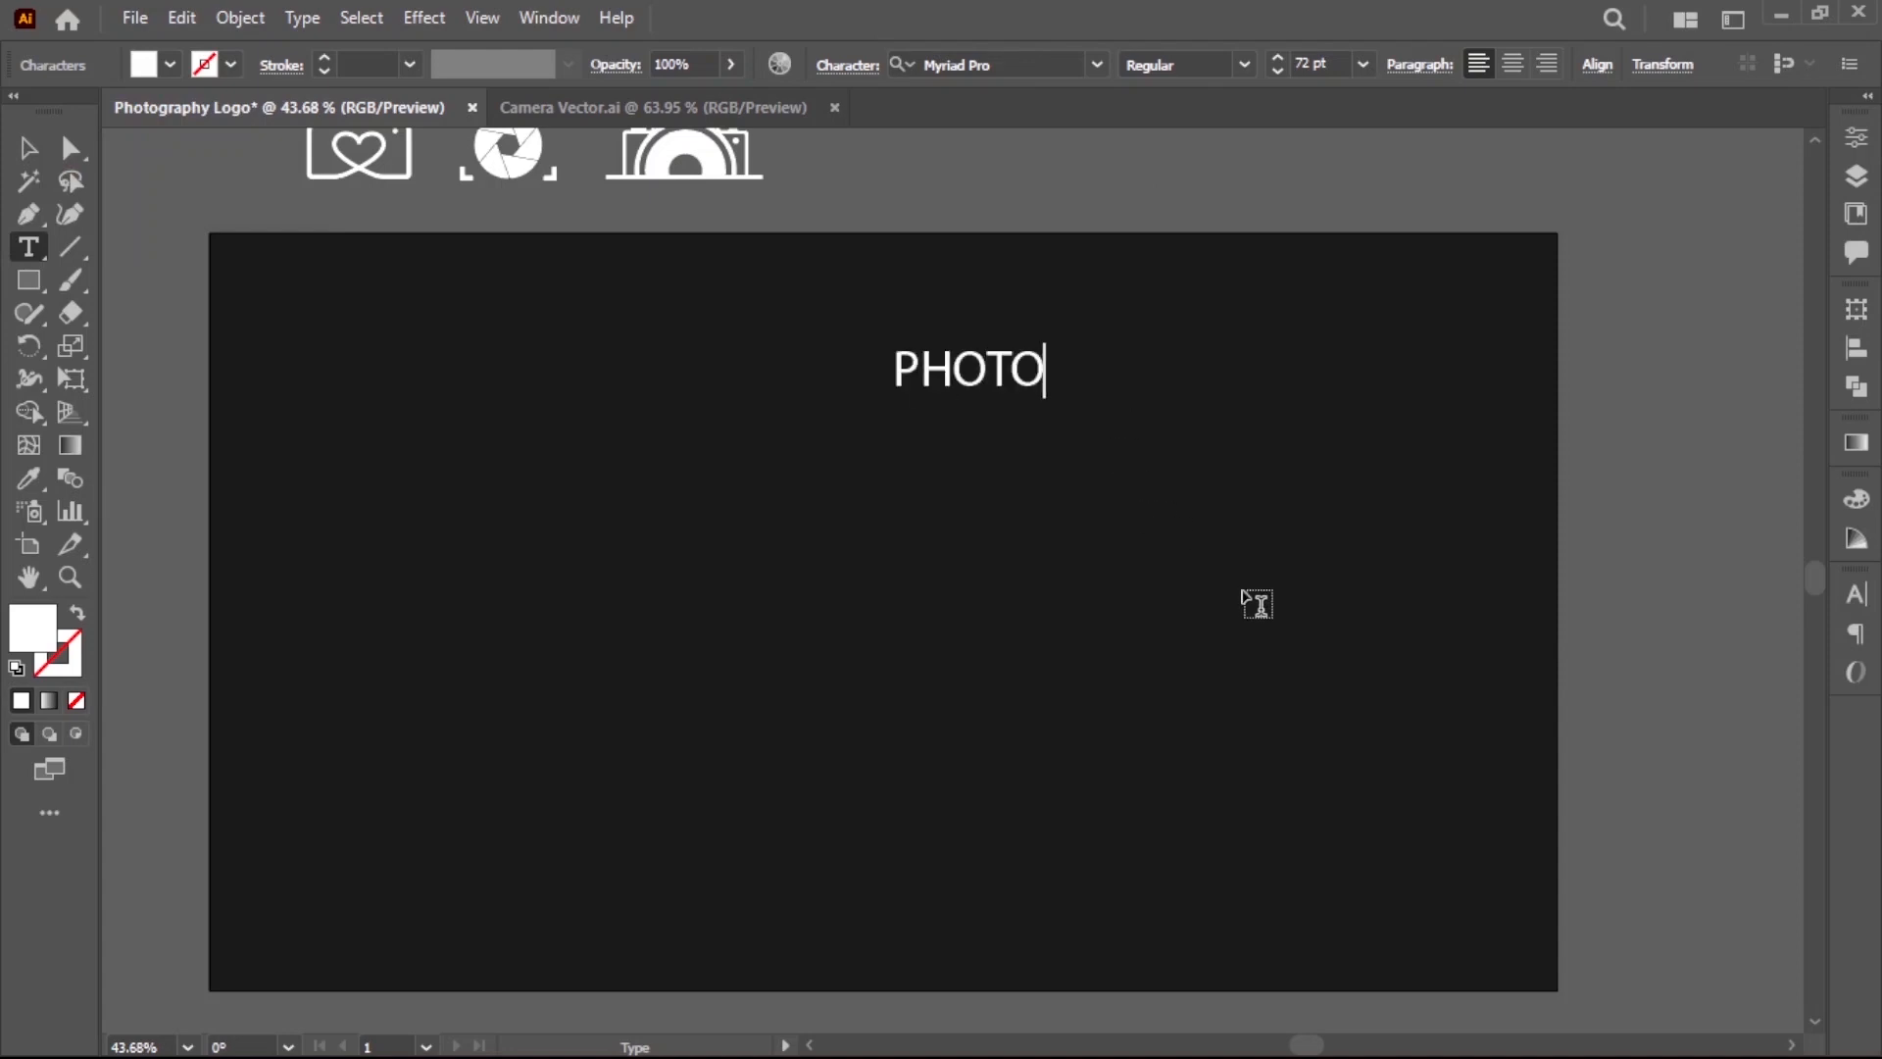
{"action": "type", "text": "GRAPHY"}
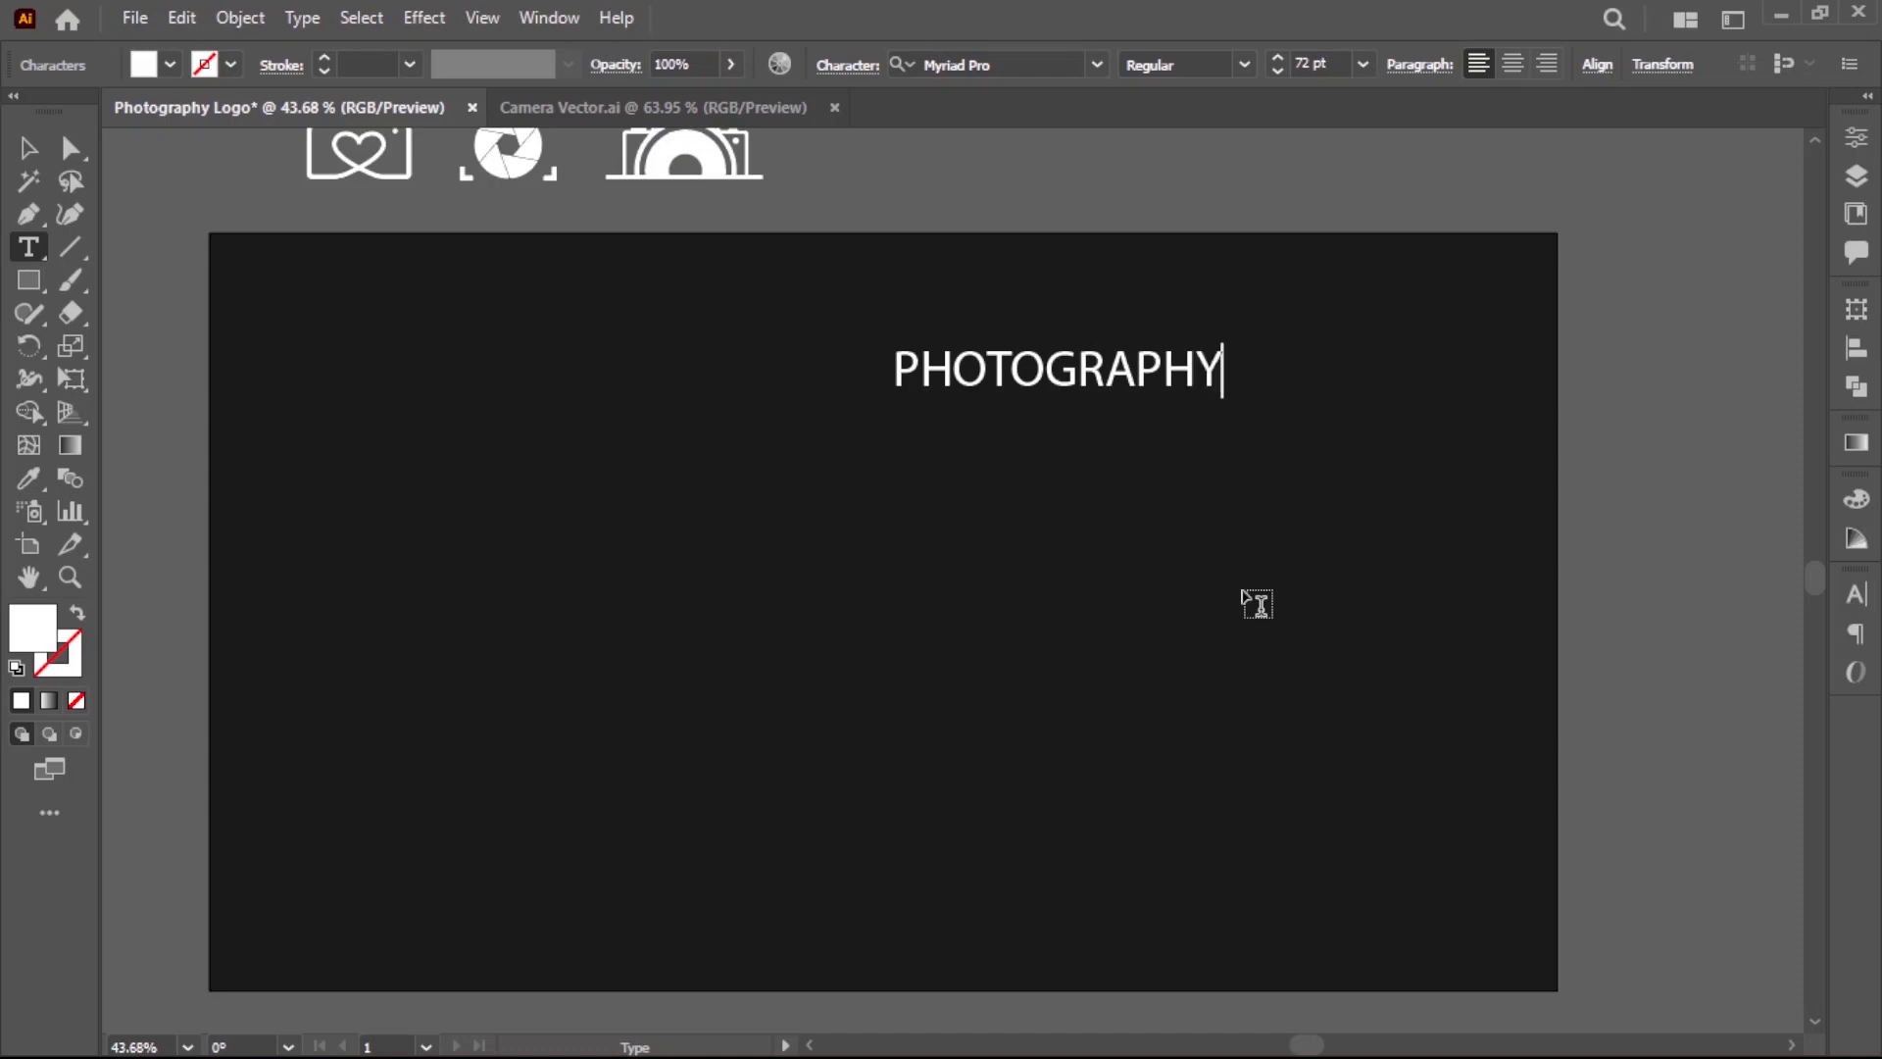
{"action": "left_click", "coordinate": [27, 147]}
{"action": "left_click", "coordinate": [1067, 480]}
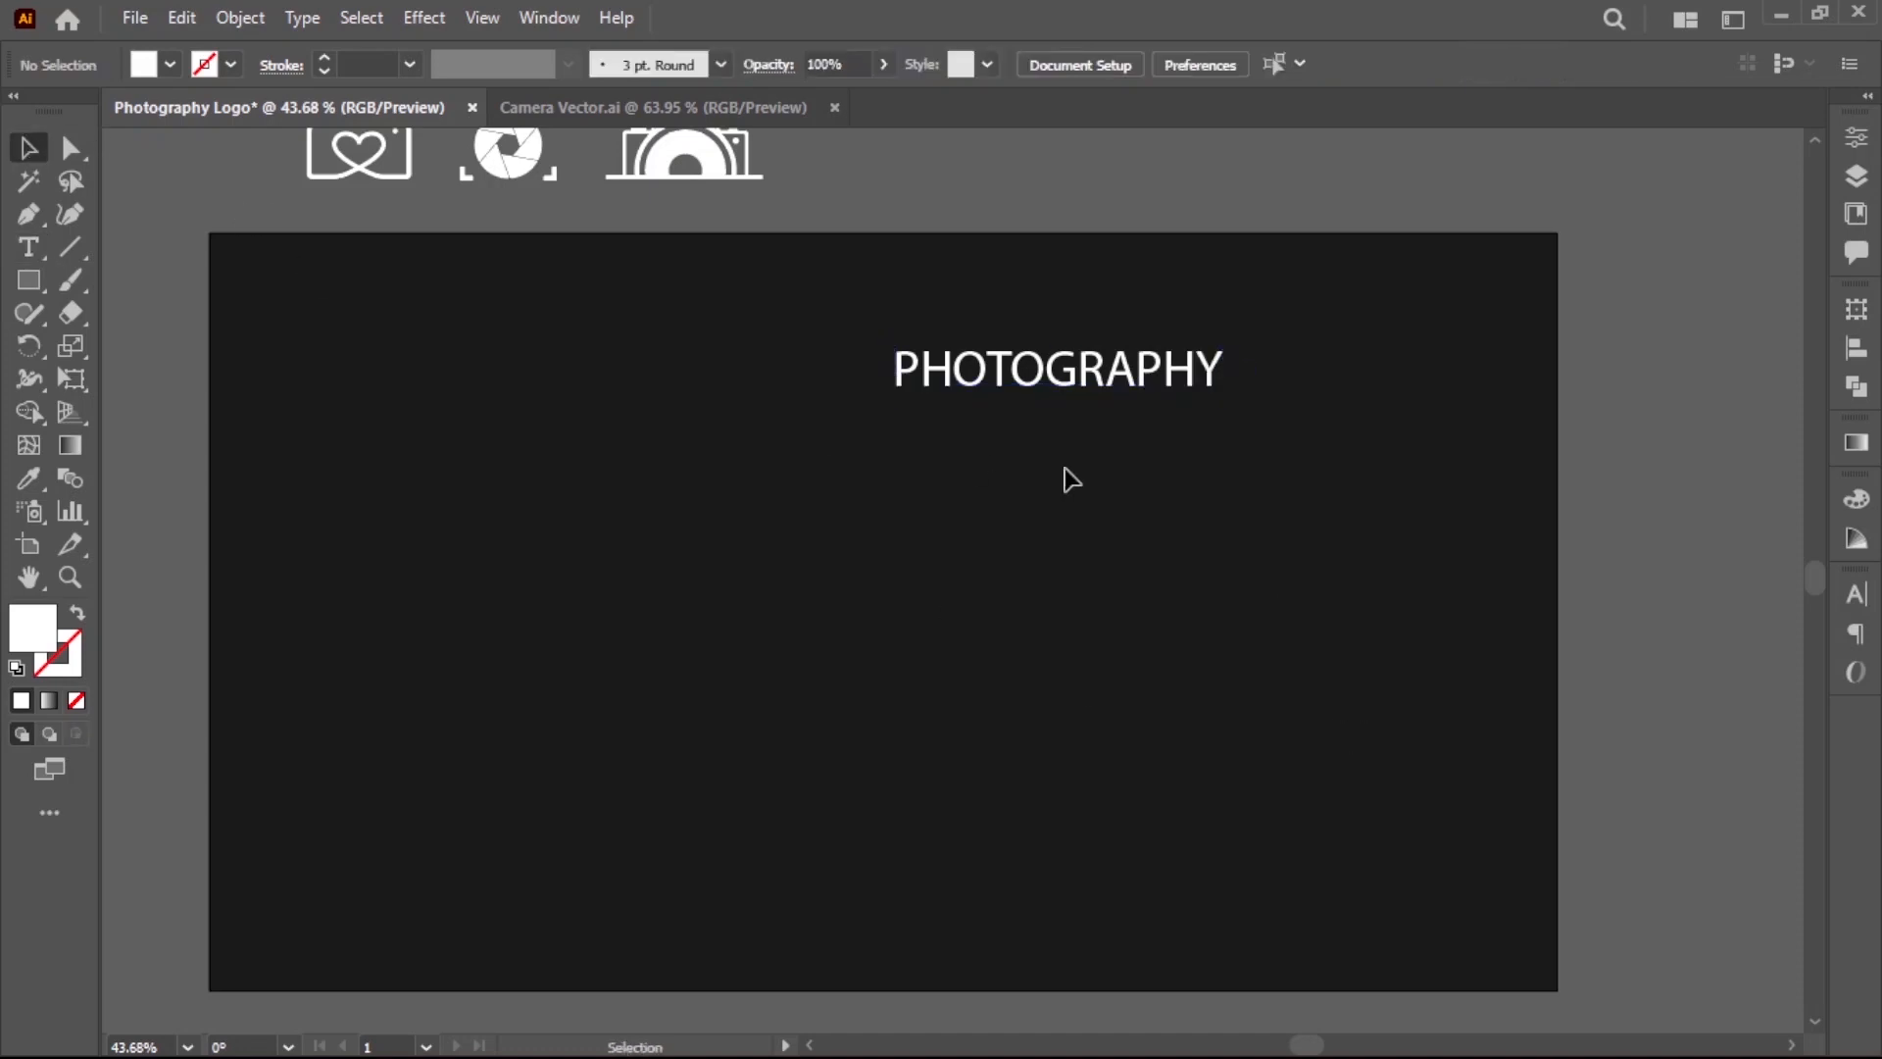
Set the PHOTOGRAPHY text's font to Montserrat Regular and move the text above the artboard, beside the icons.
{"action": "left_click", "coordinate": [1108, 384]}
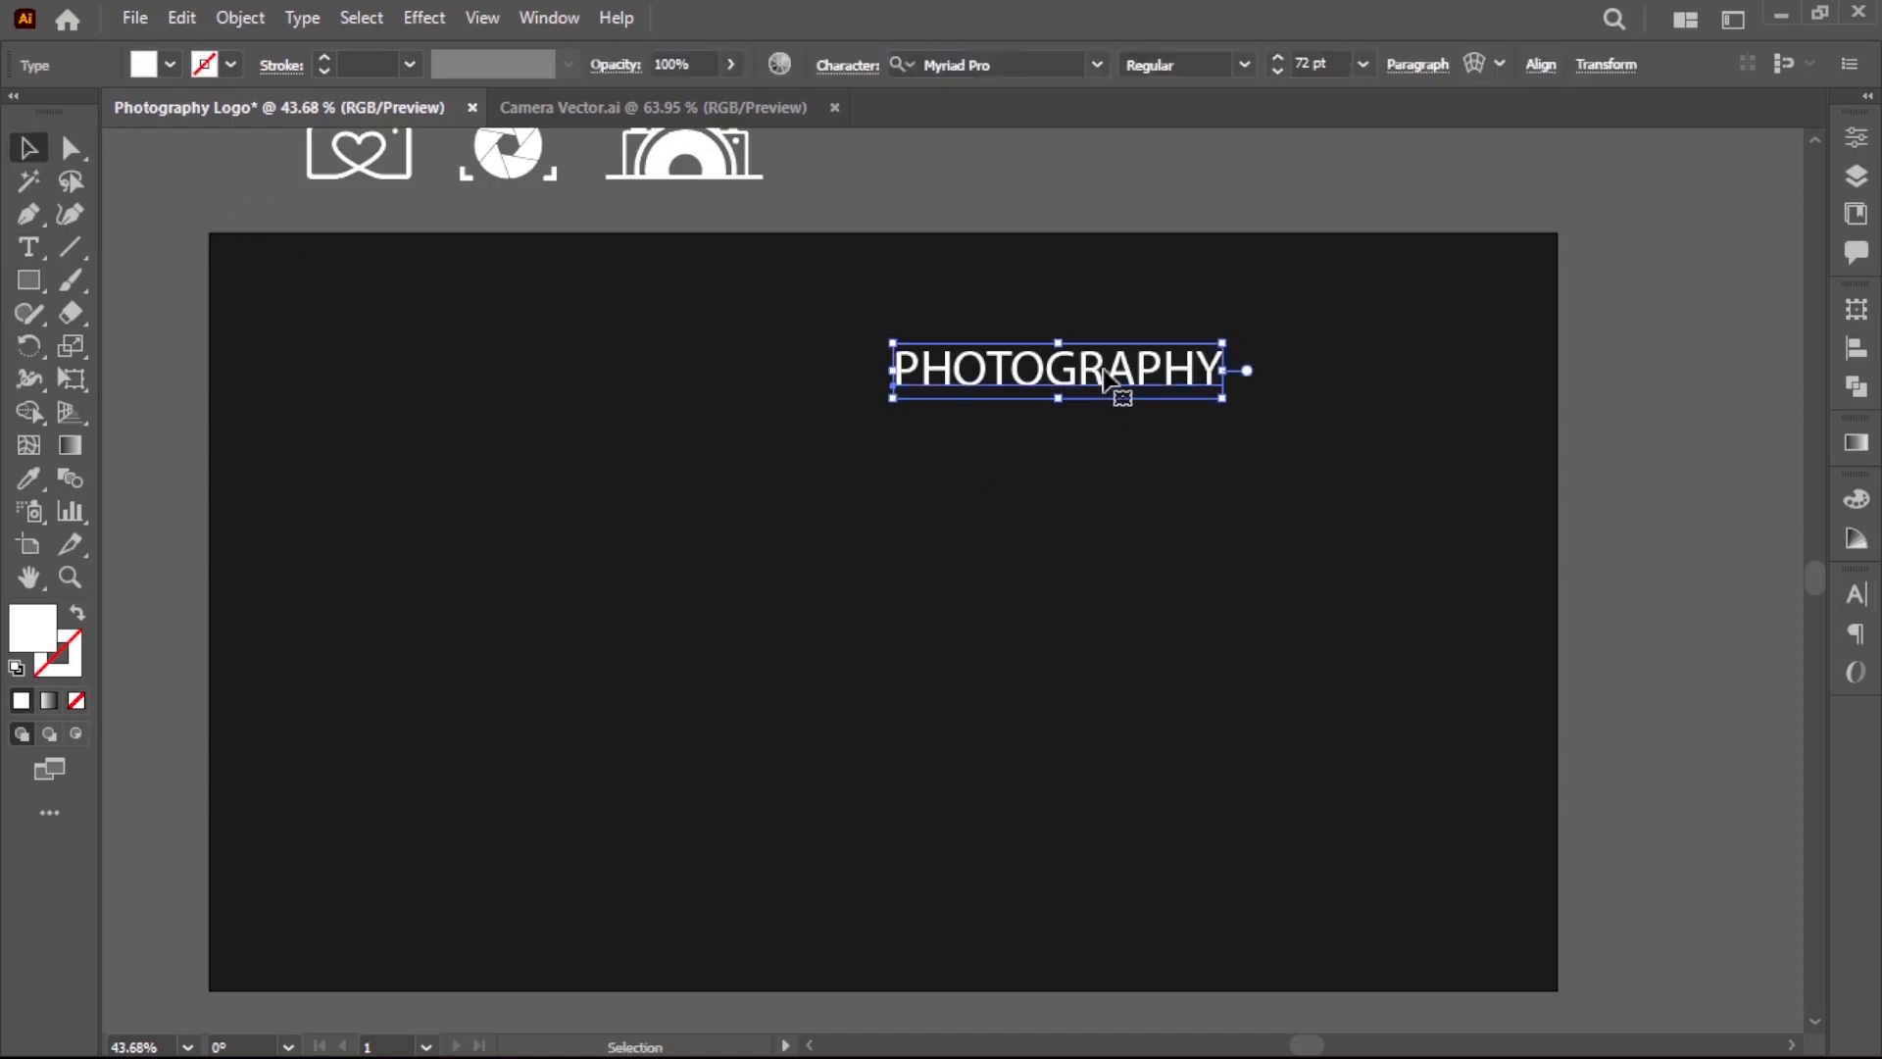
{"action": "left_click", "coordinate": [1075, 65]}
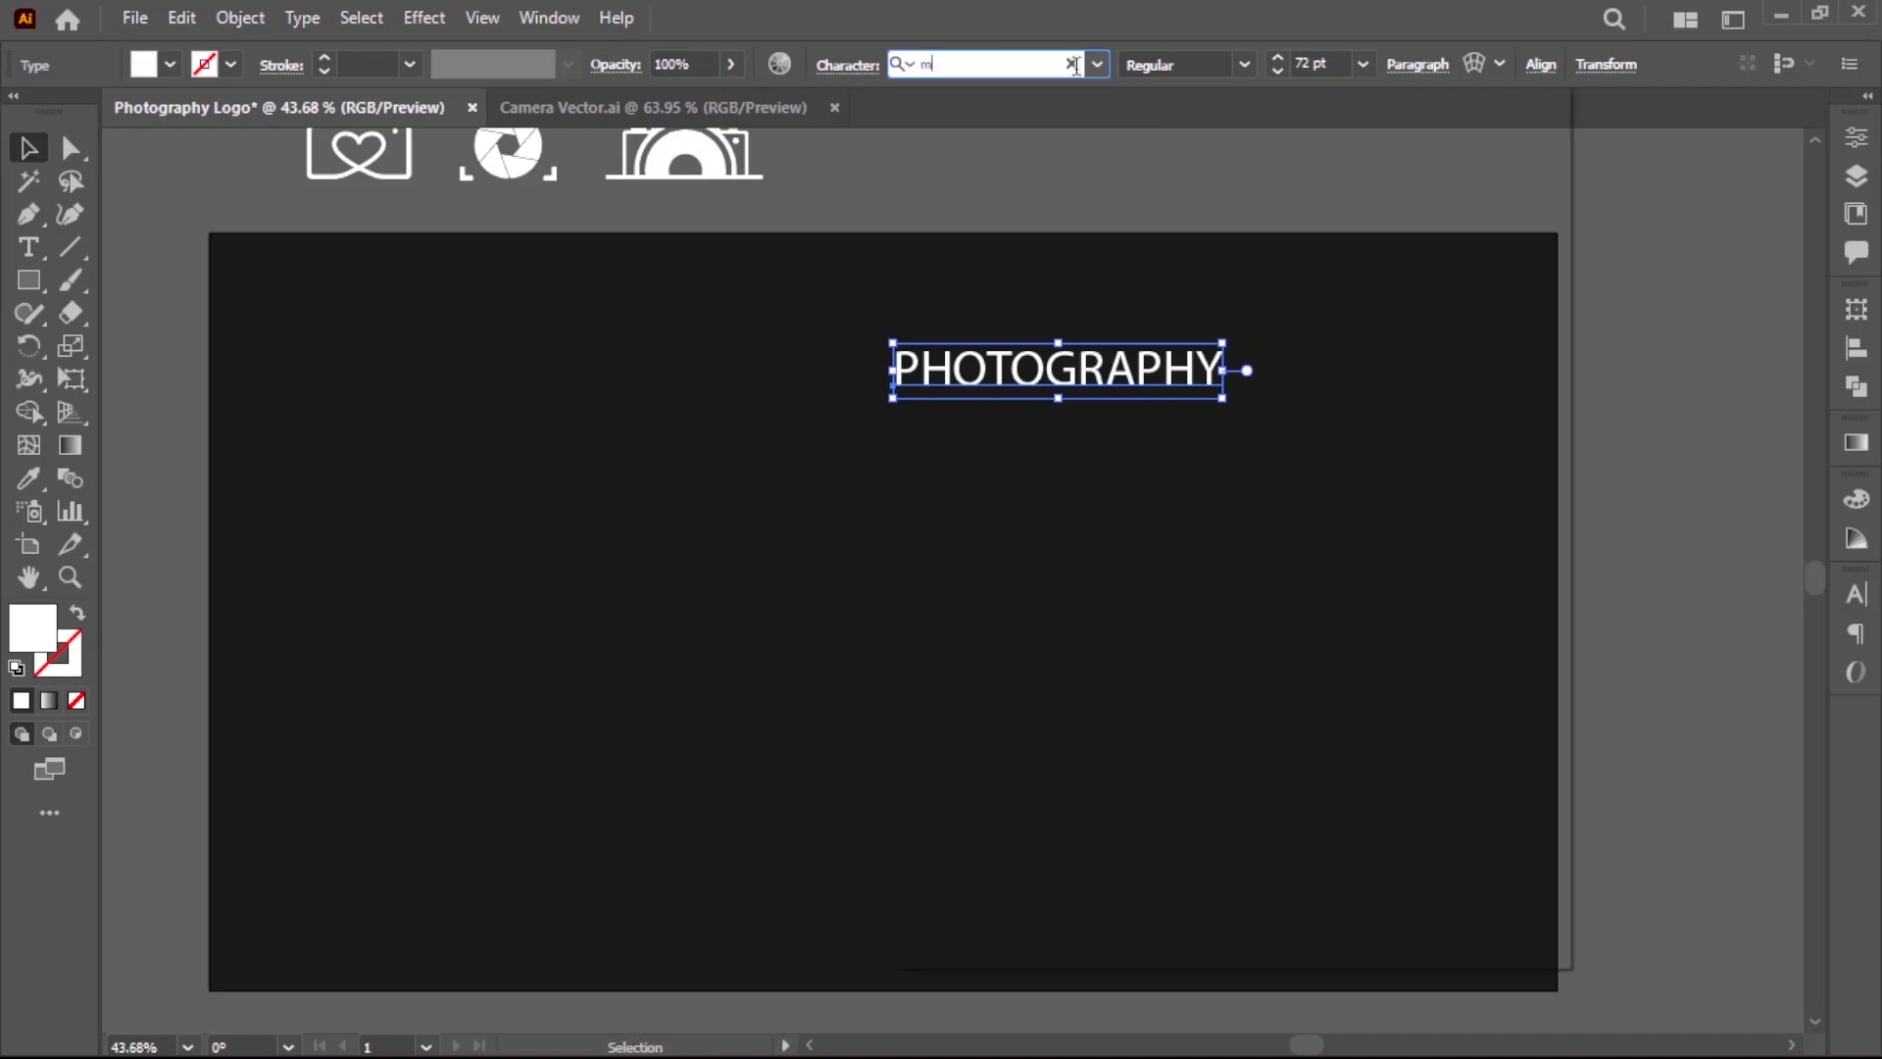
{"action": "type", "text": "mon"}
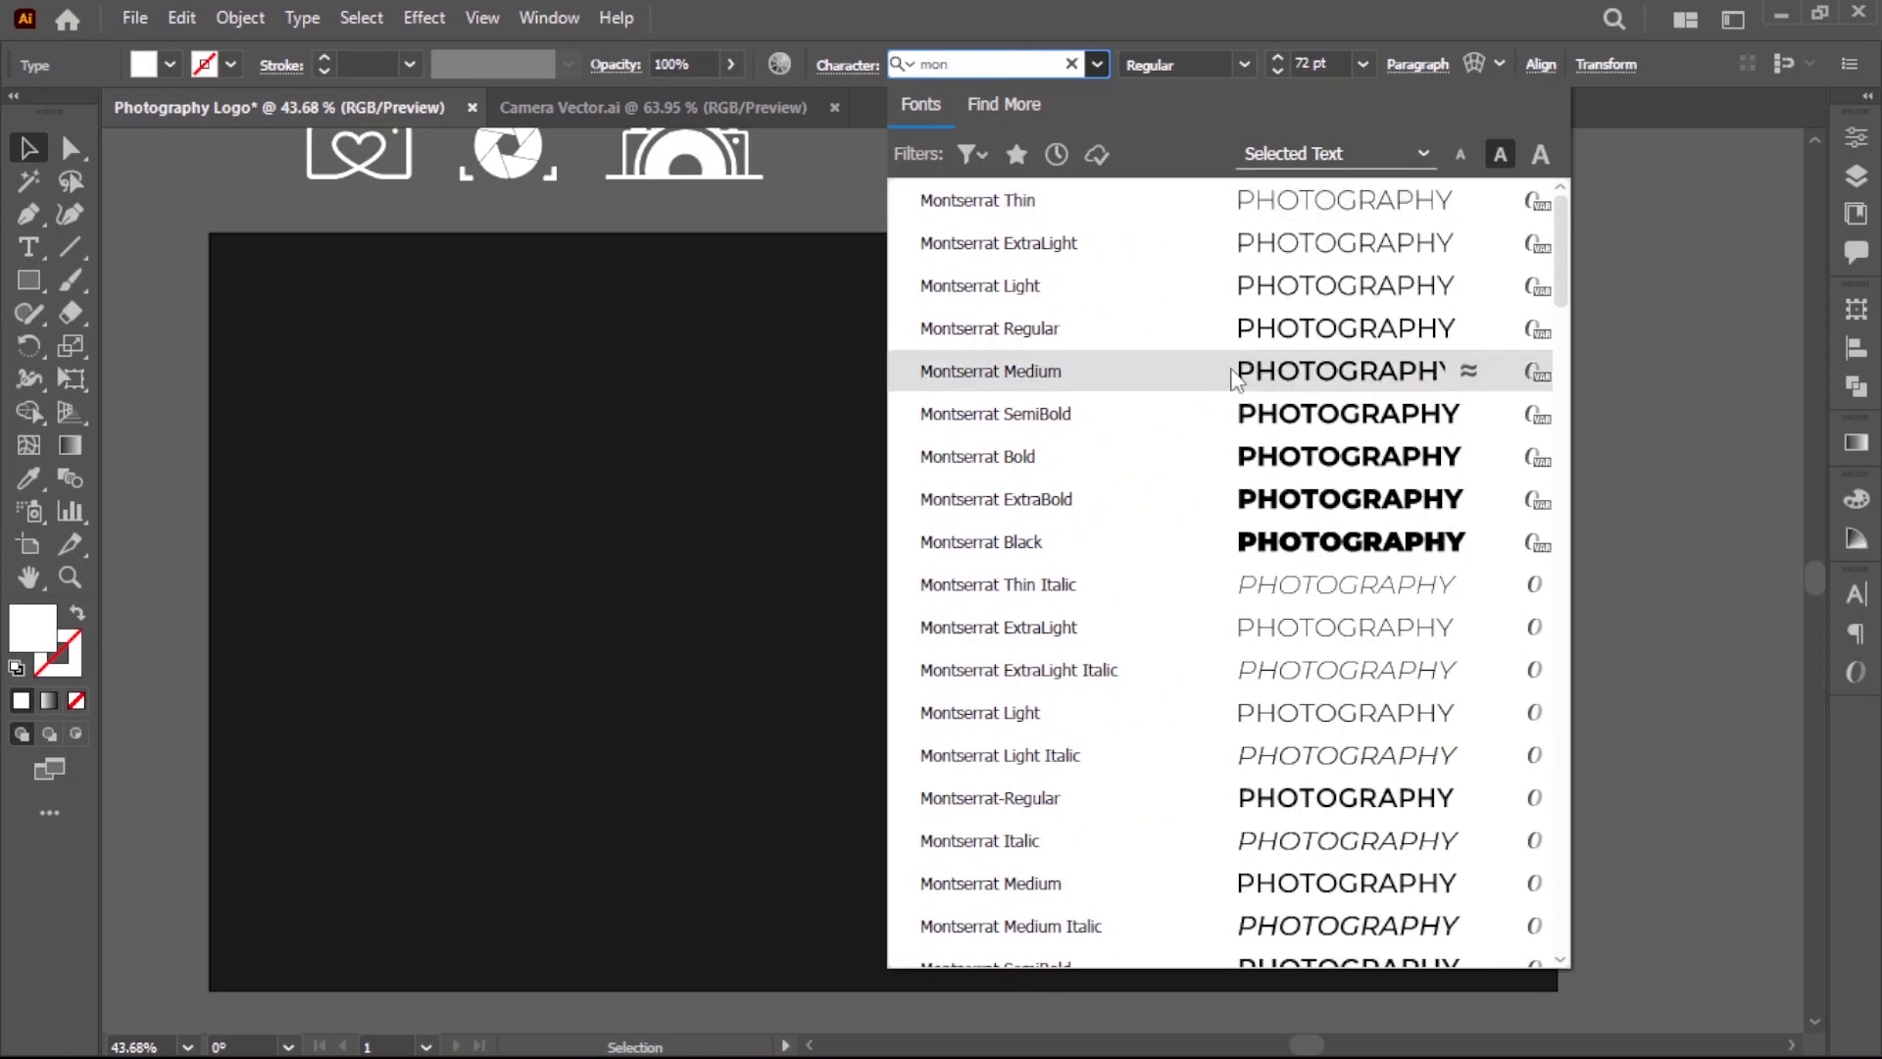
{"action": "left_click", "coordinate": [1233, 376]}
{"action": "left_click_drag", "start_coordinate": [1126, 402], "coordinate": [1129, 196]}
{"action": "left_click", "coordinate": [1193, 479]}
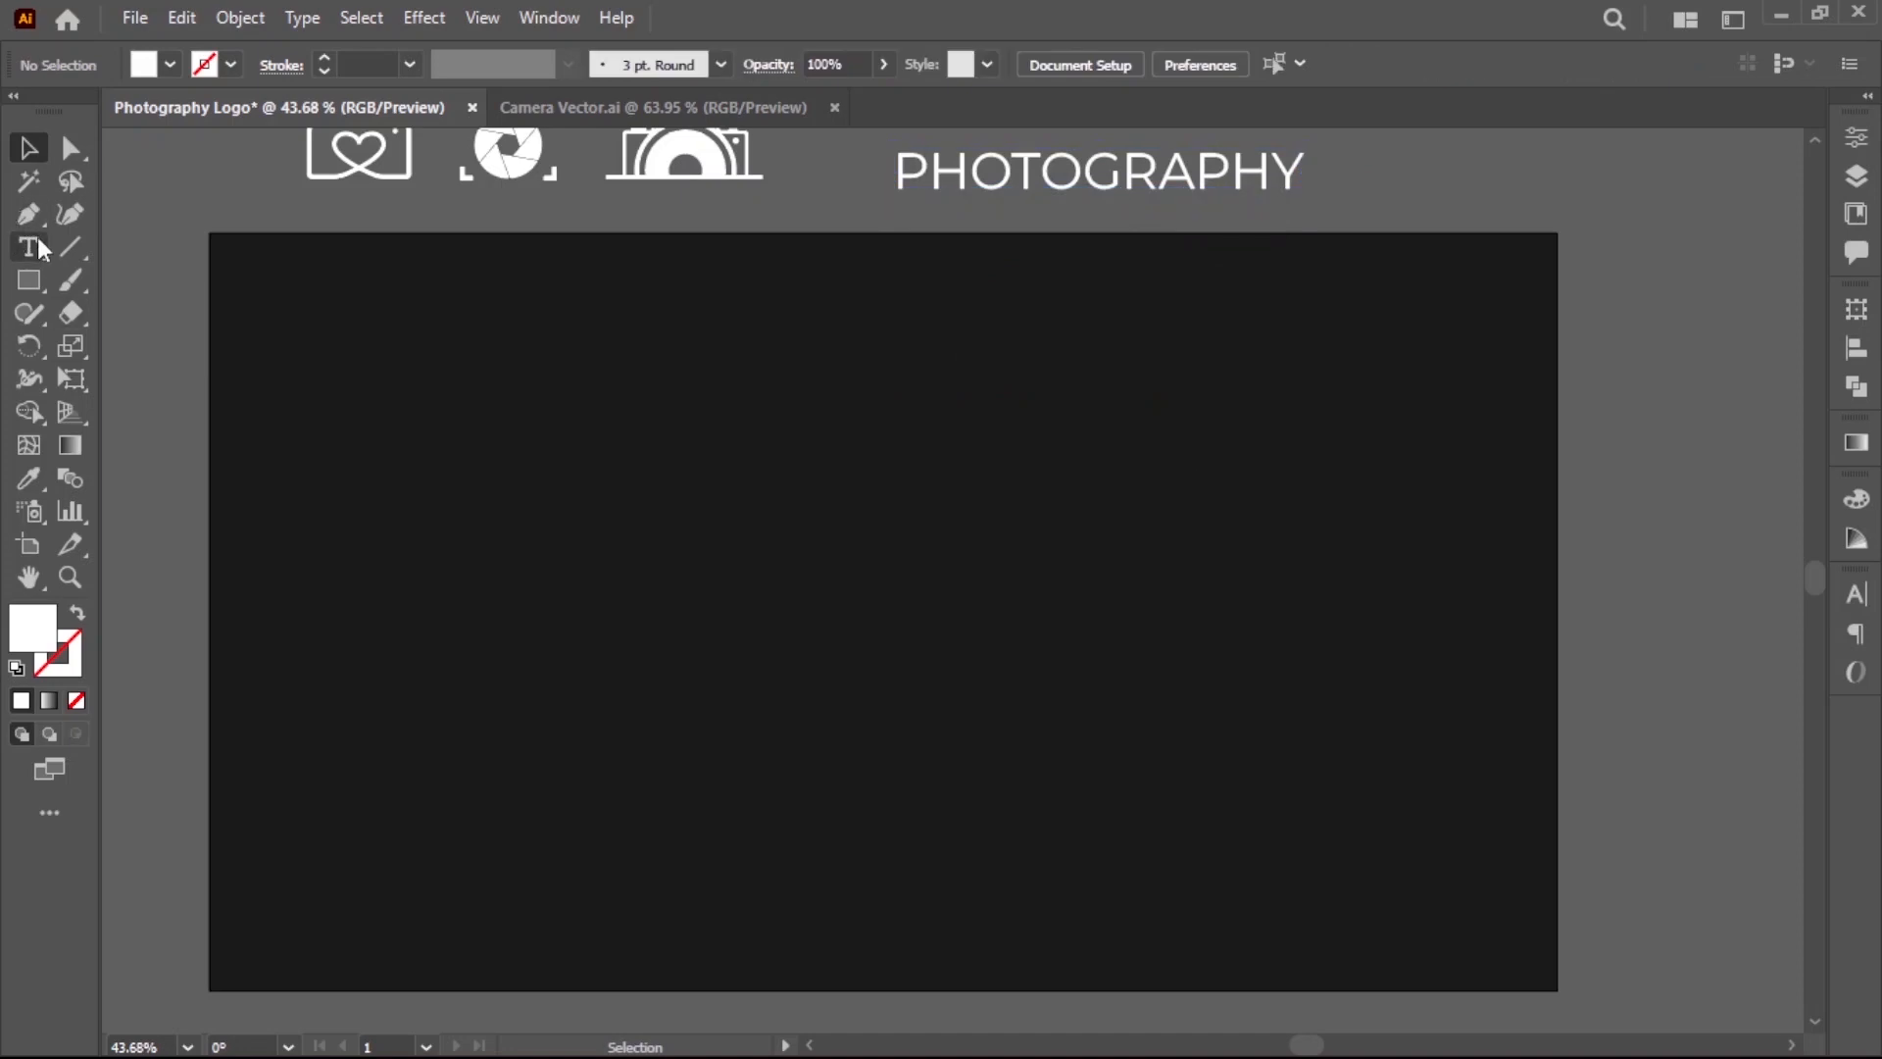
Add the text "Zephyr" near the artboard's center in Montserrat Regular at 72 pt with a white fill.
{"action": "left_click", "coordinate": [37, 245]}
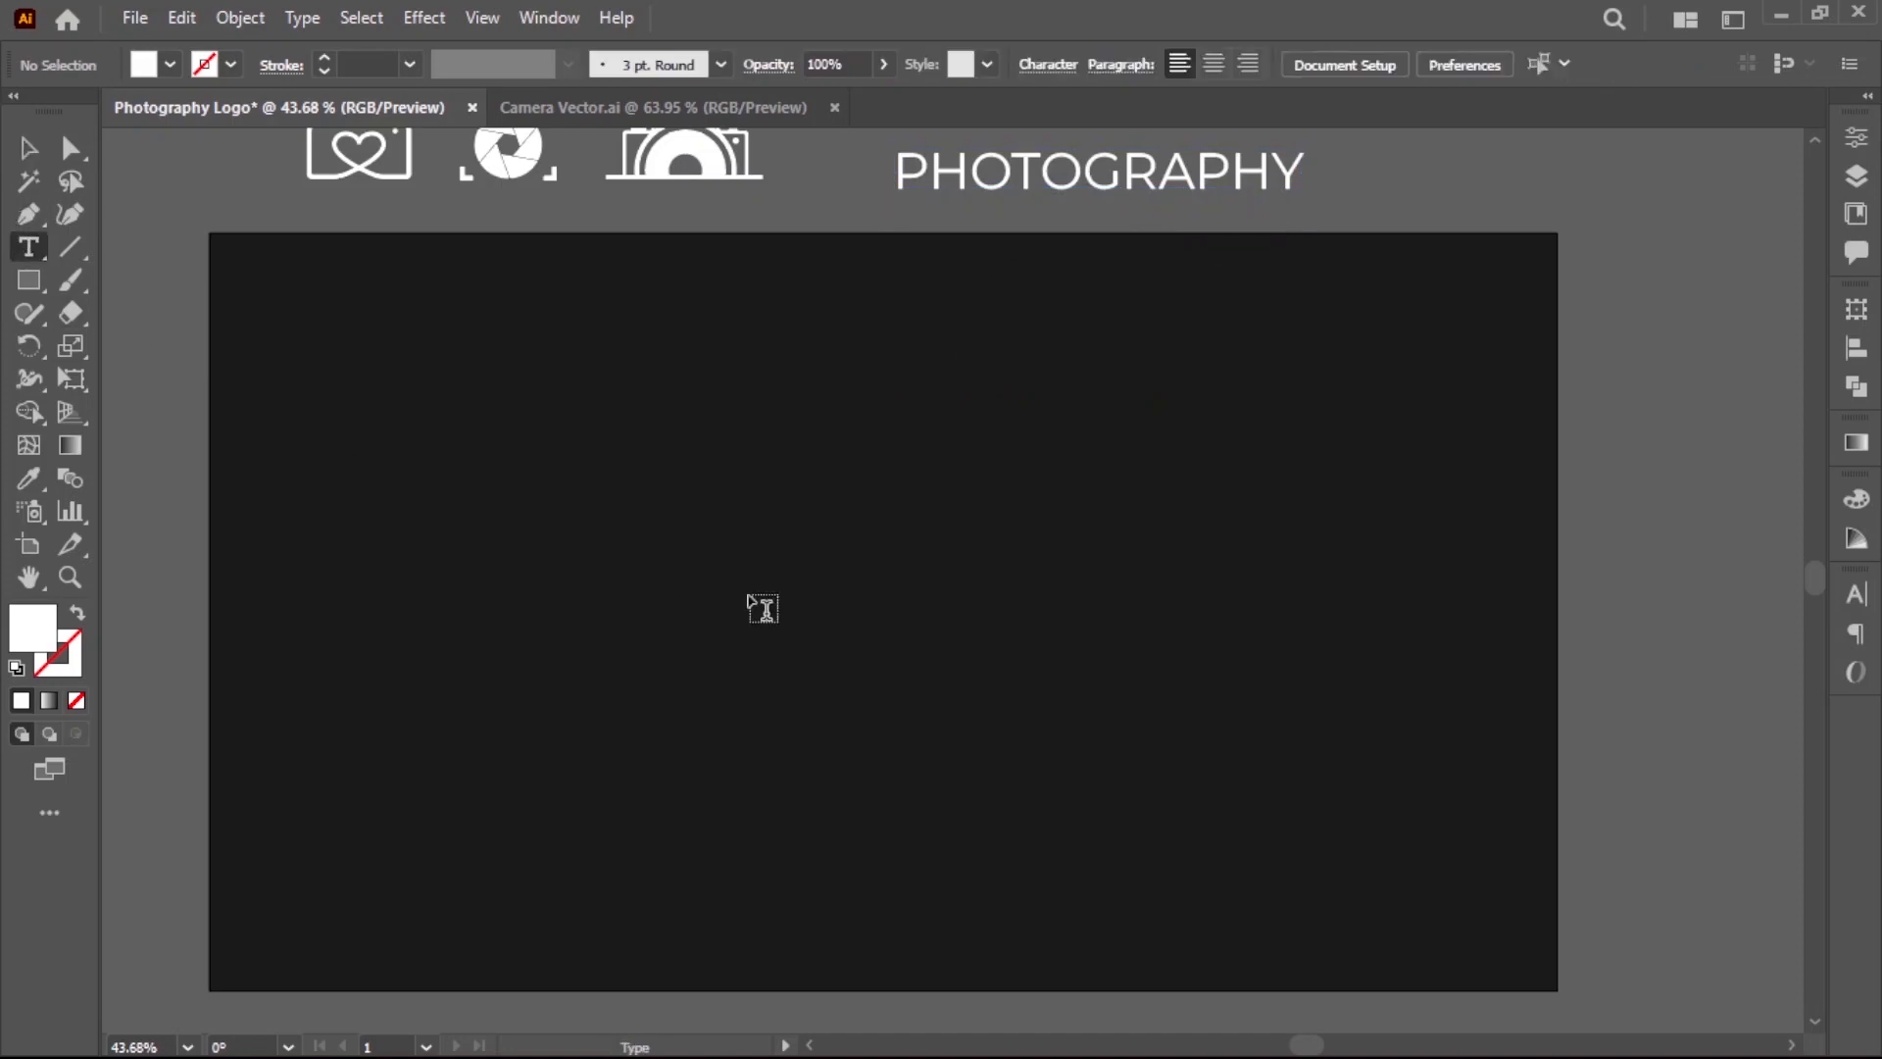
{"action": "left_click", "coordinate": [753, 586]}
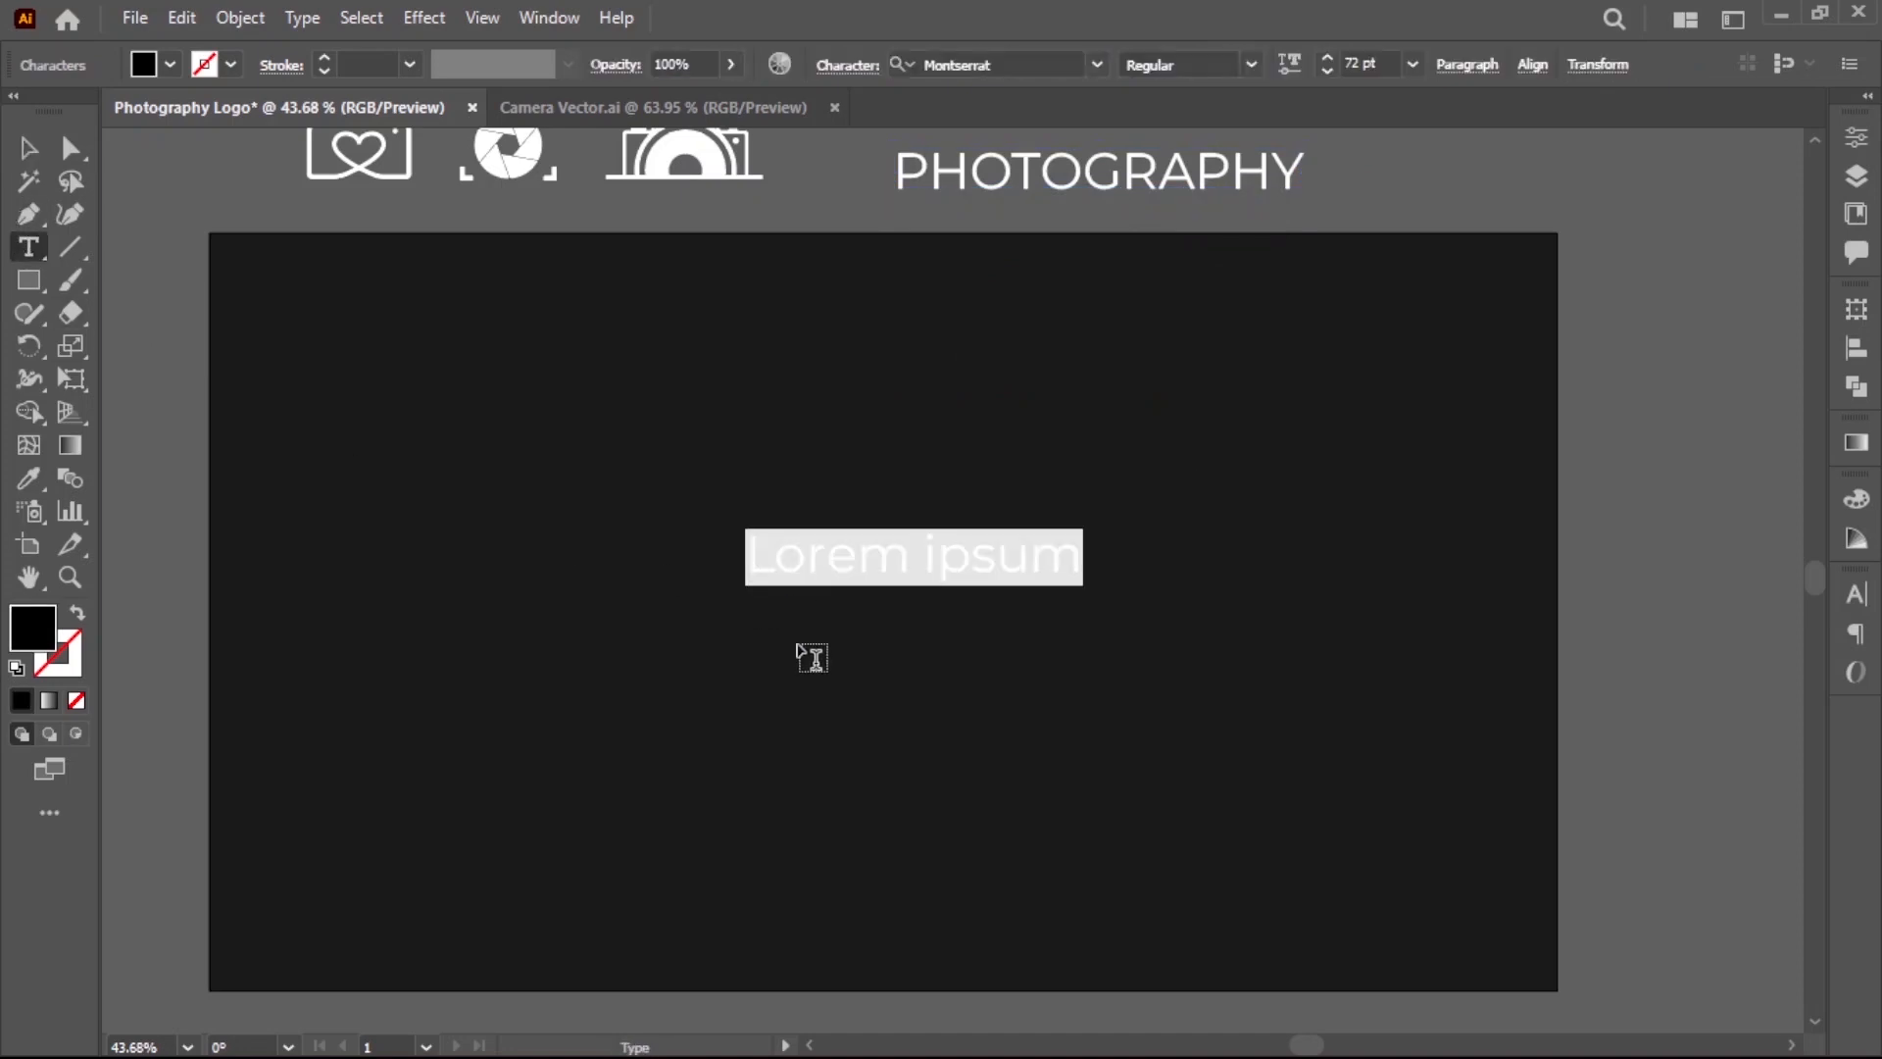
{"action": "left_click", "coordinate": [171, 66]}
{"action": "left_click", "coordinate": [57, 110]}
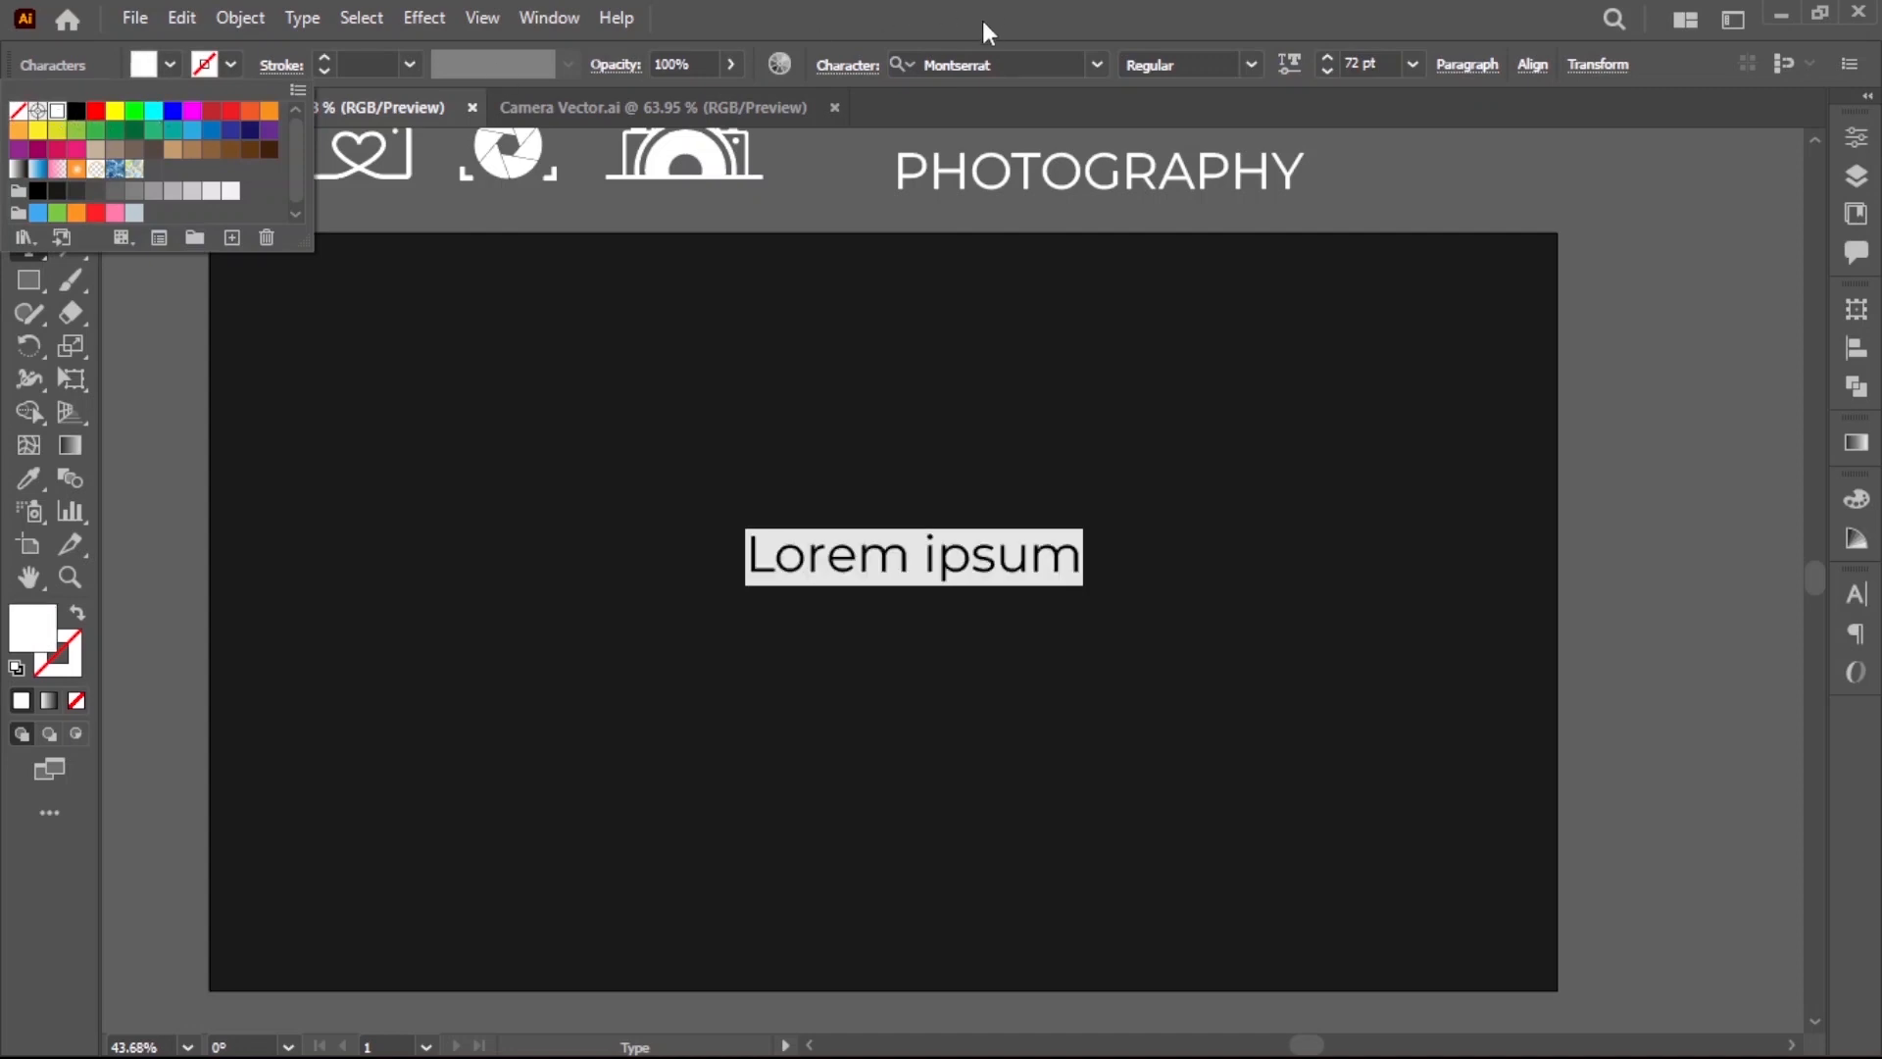
{"action": "left_click", "coordinate": [998, 568]}
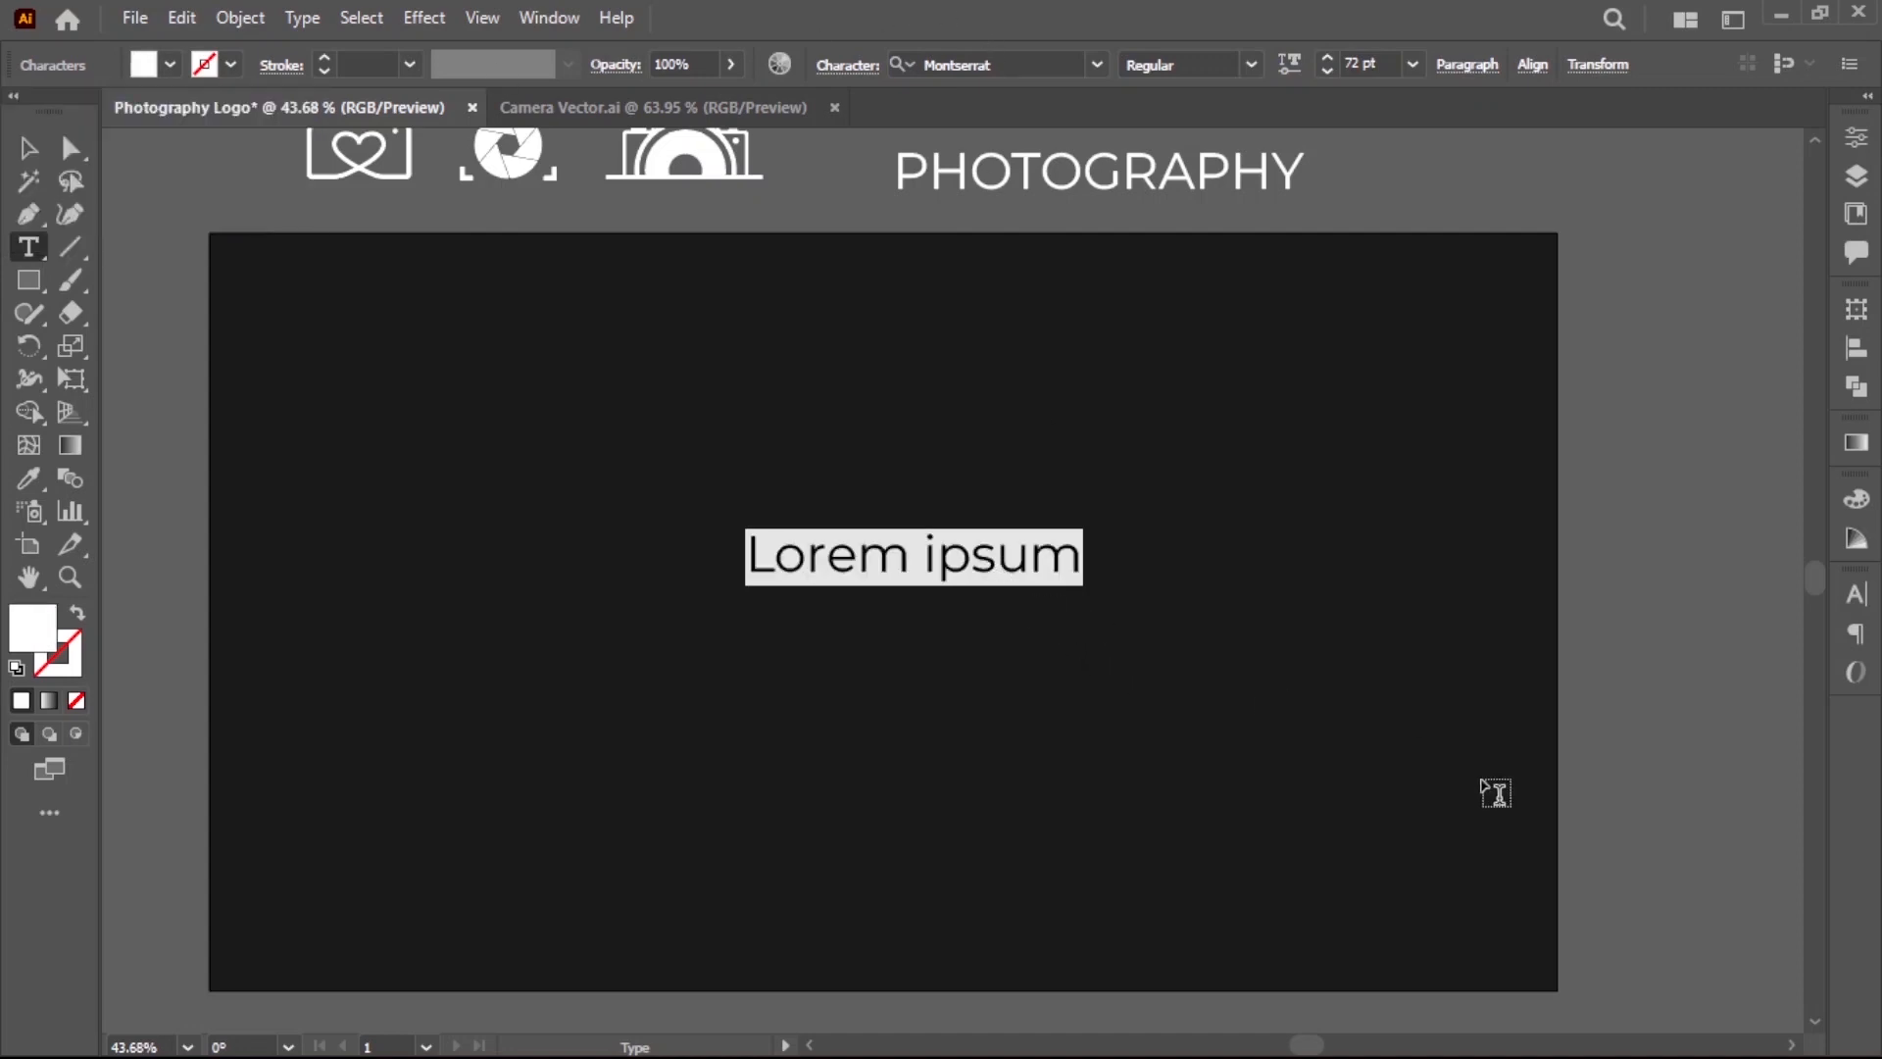
{"action": "type", "text": "Ze"}
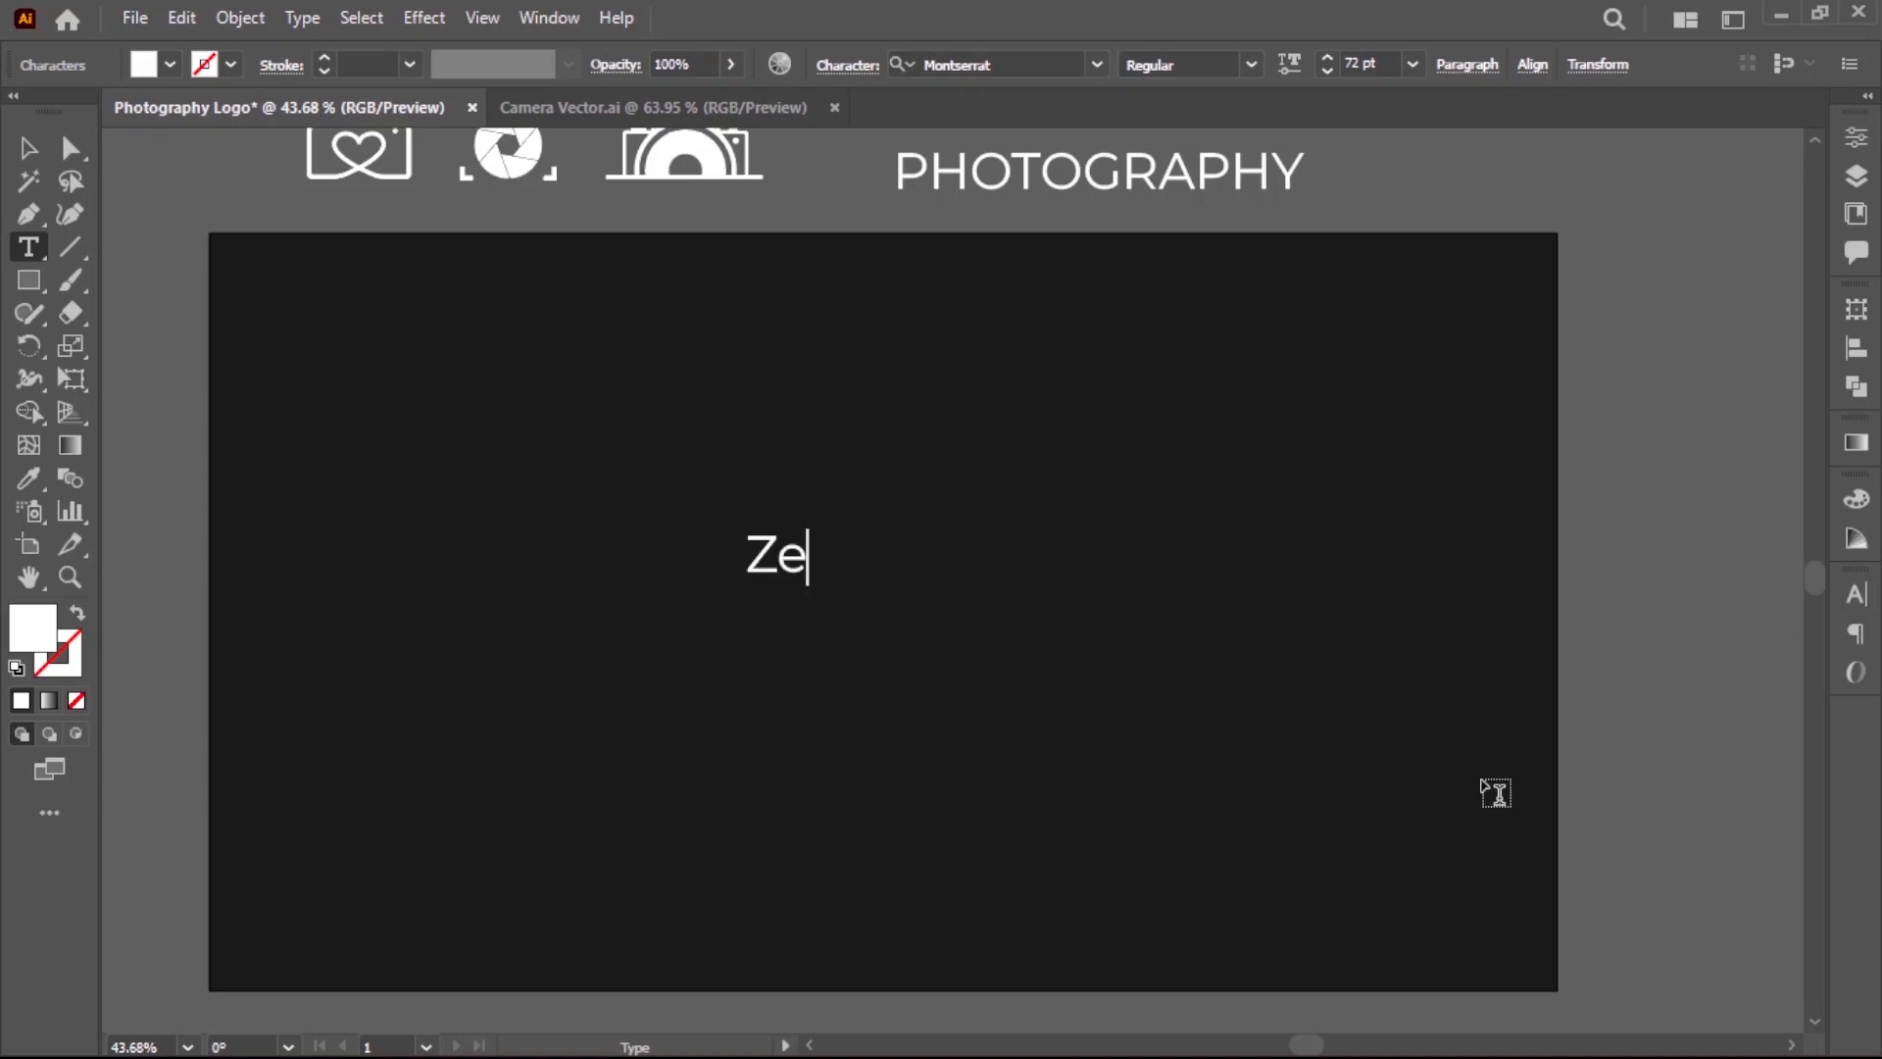
{"action": "type", "text": "phy"}
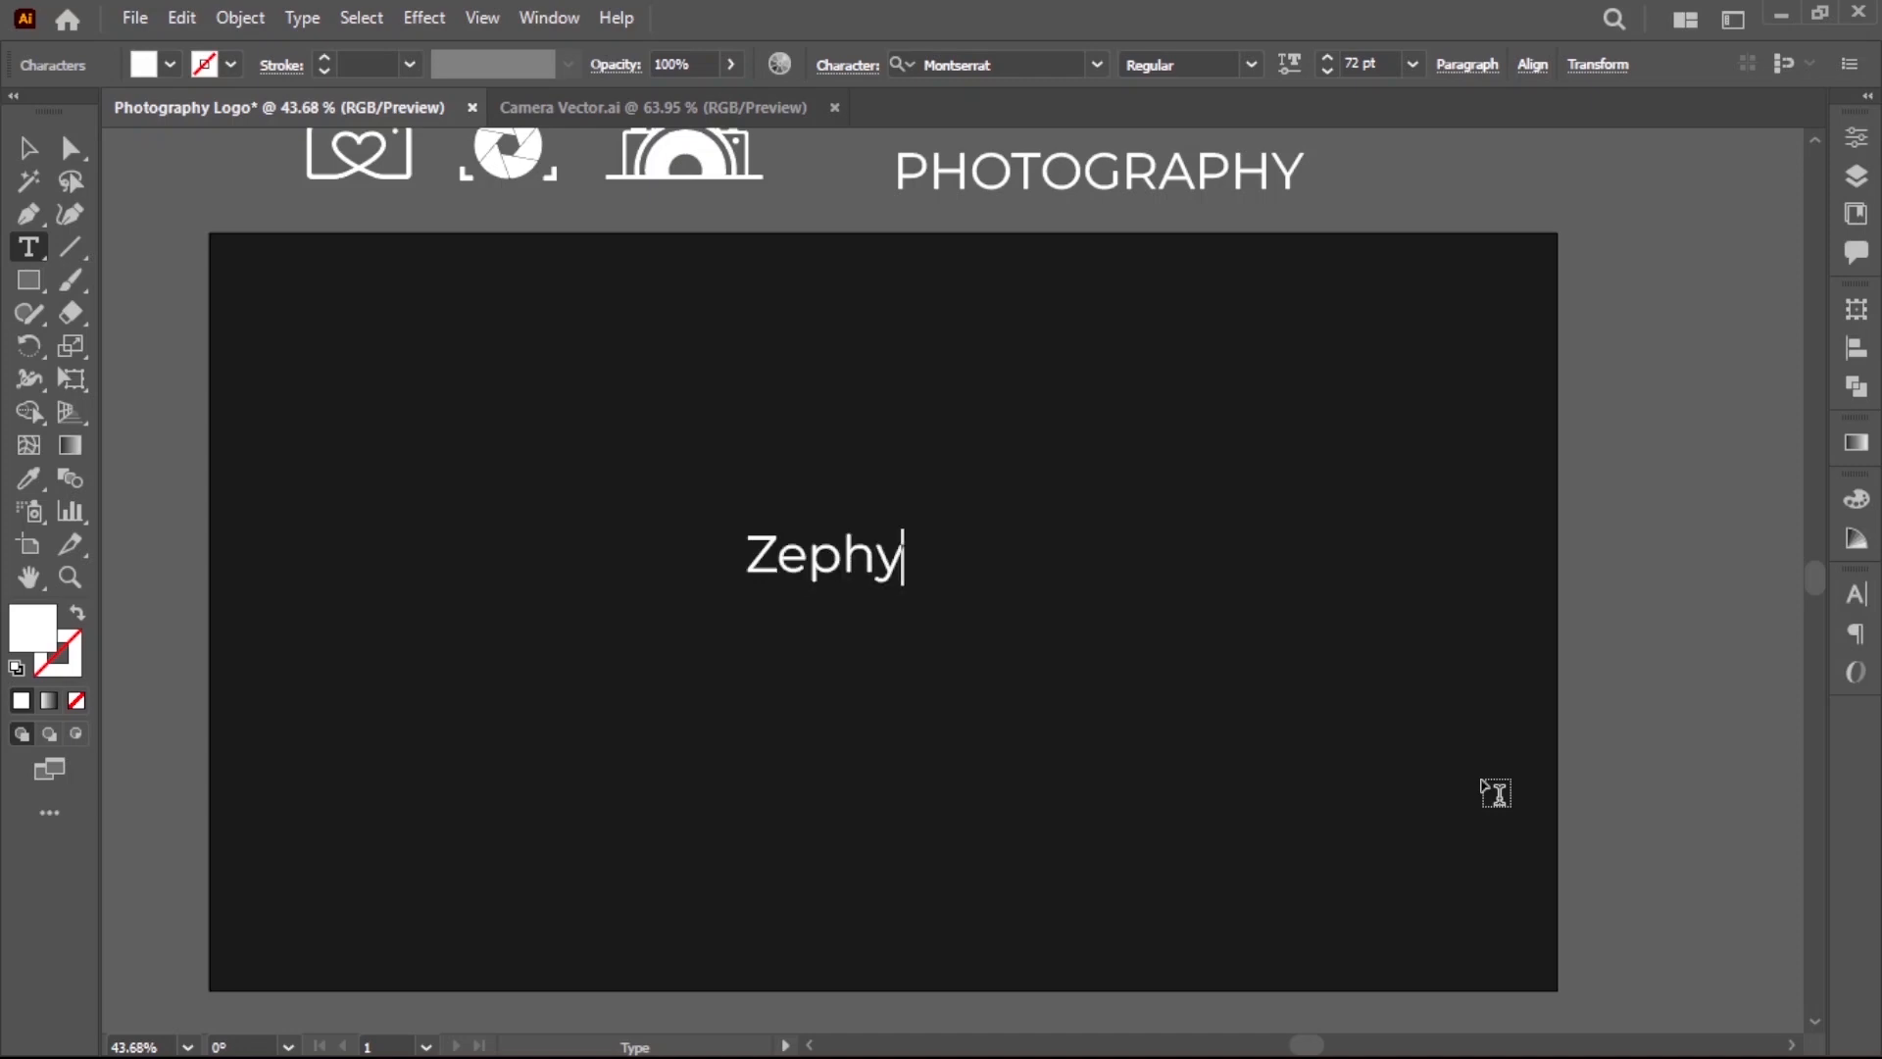
{"action": "type", "text": "r"}
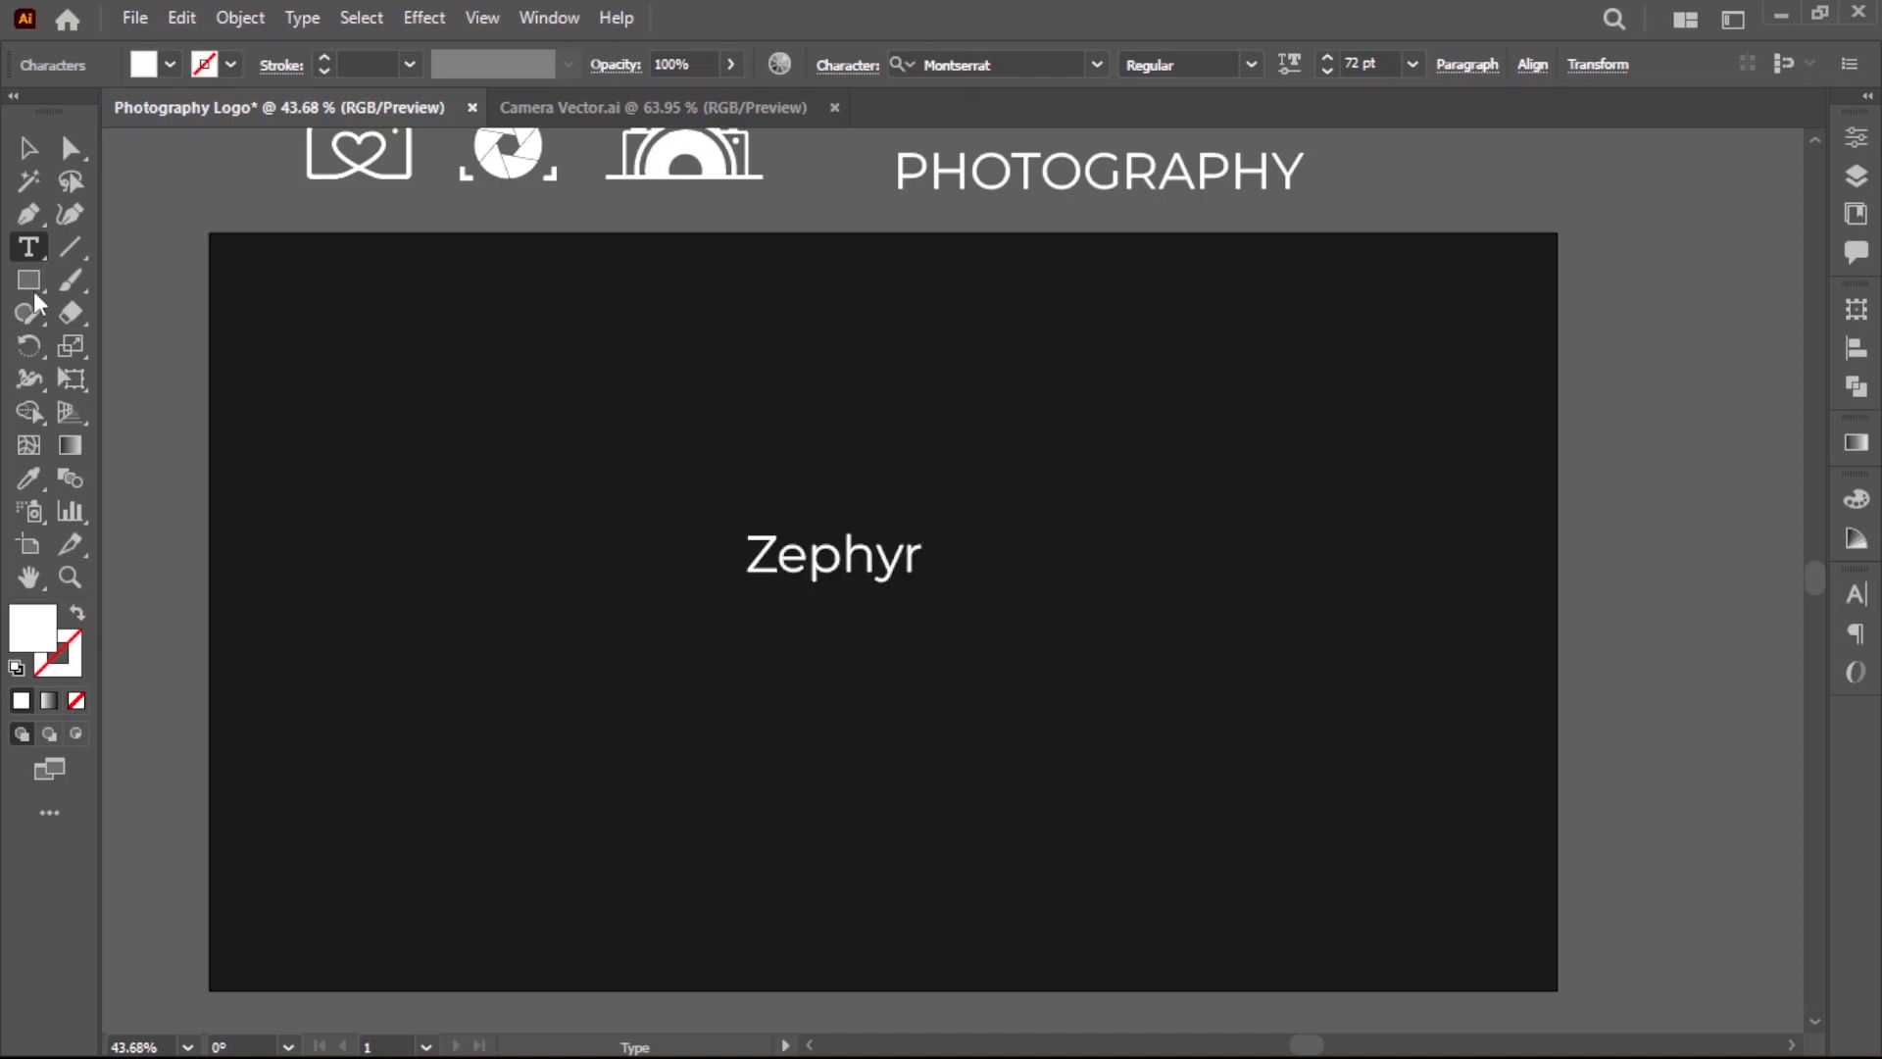
Enlarge the Zephyr text to about 234.6 pt and position it near the middle of the artboard.
{"action": "left_click", "coordinate": [28, 147]}
{"action": "left_click_drag", "start_coordinate": [923, 585], "coordinate": [1126, 653]}
{"action": "left_click", "coordinate": [1118, 682]}
{"action": "left_click_drag", "start_coordinate": [1002, 590], "coordinate": [1086, 580]}
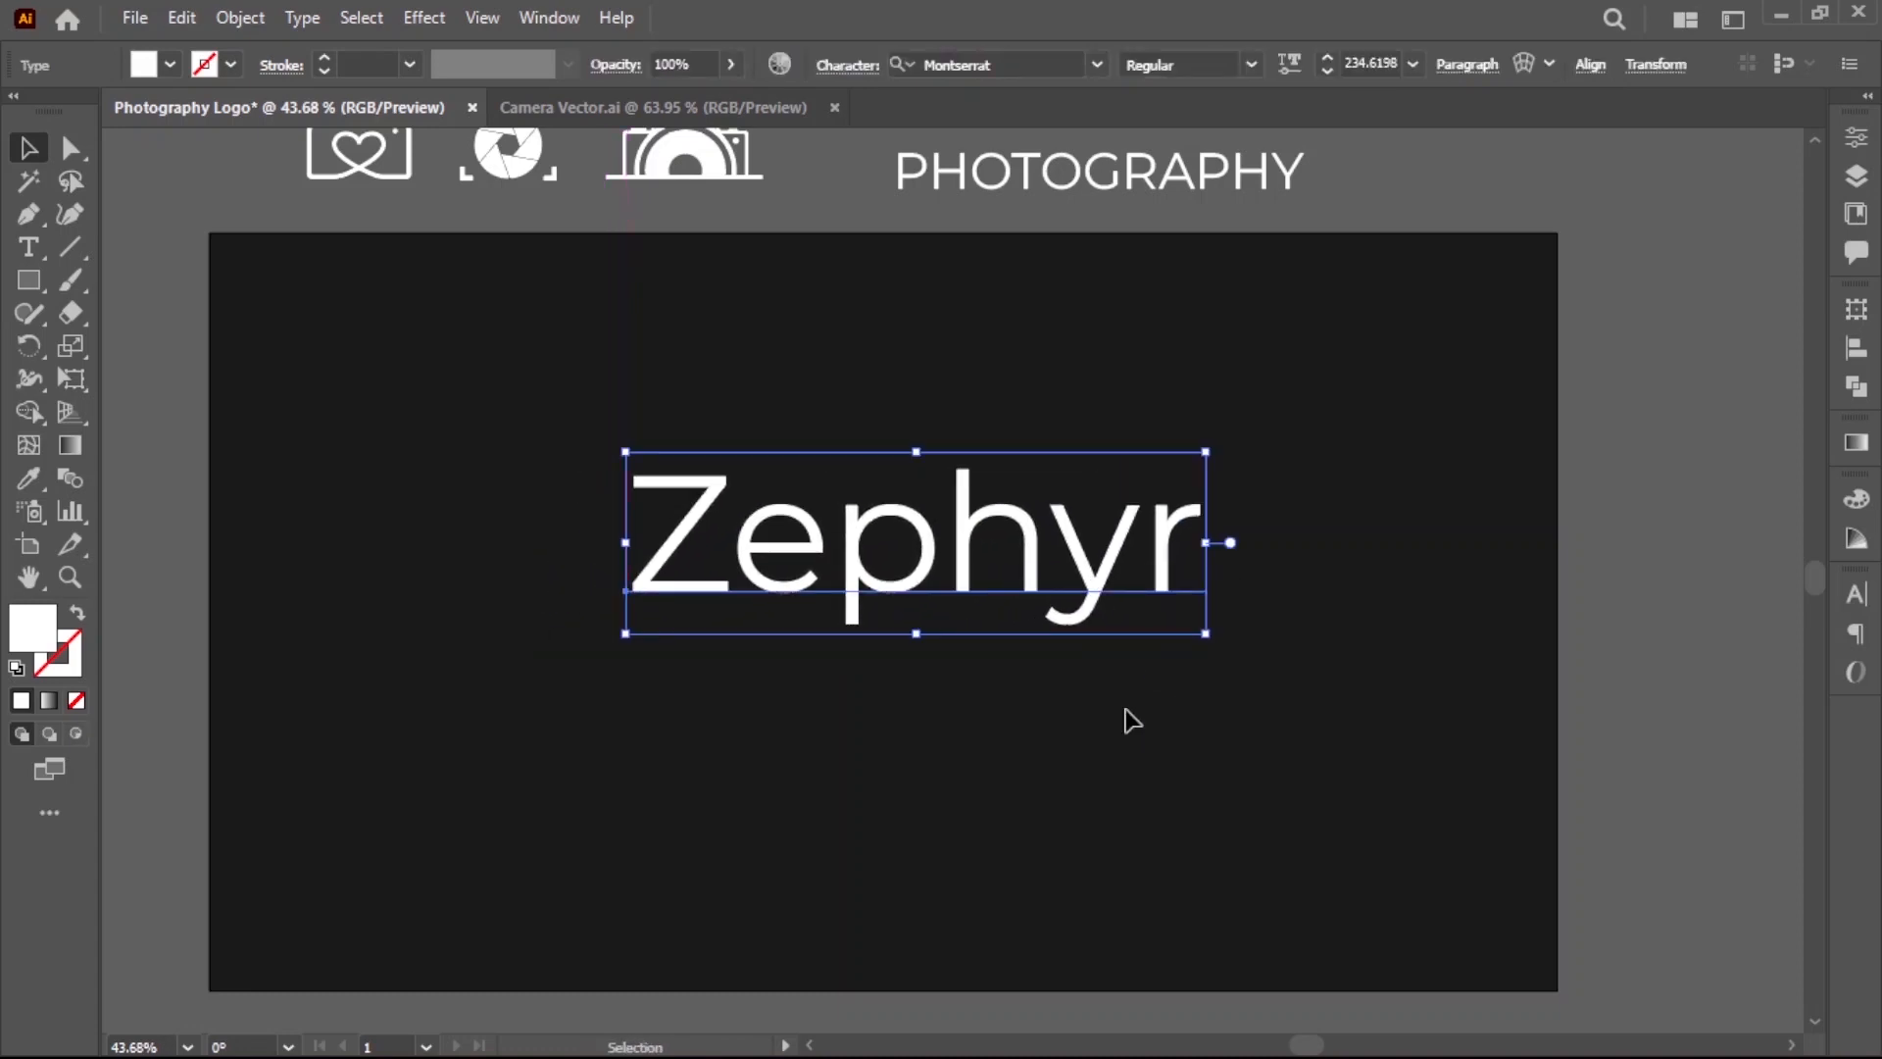
Change the Zephyr text's font to Lovely Home.
{"action": "left_click", "coordinate": [1036, 67]}
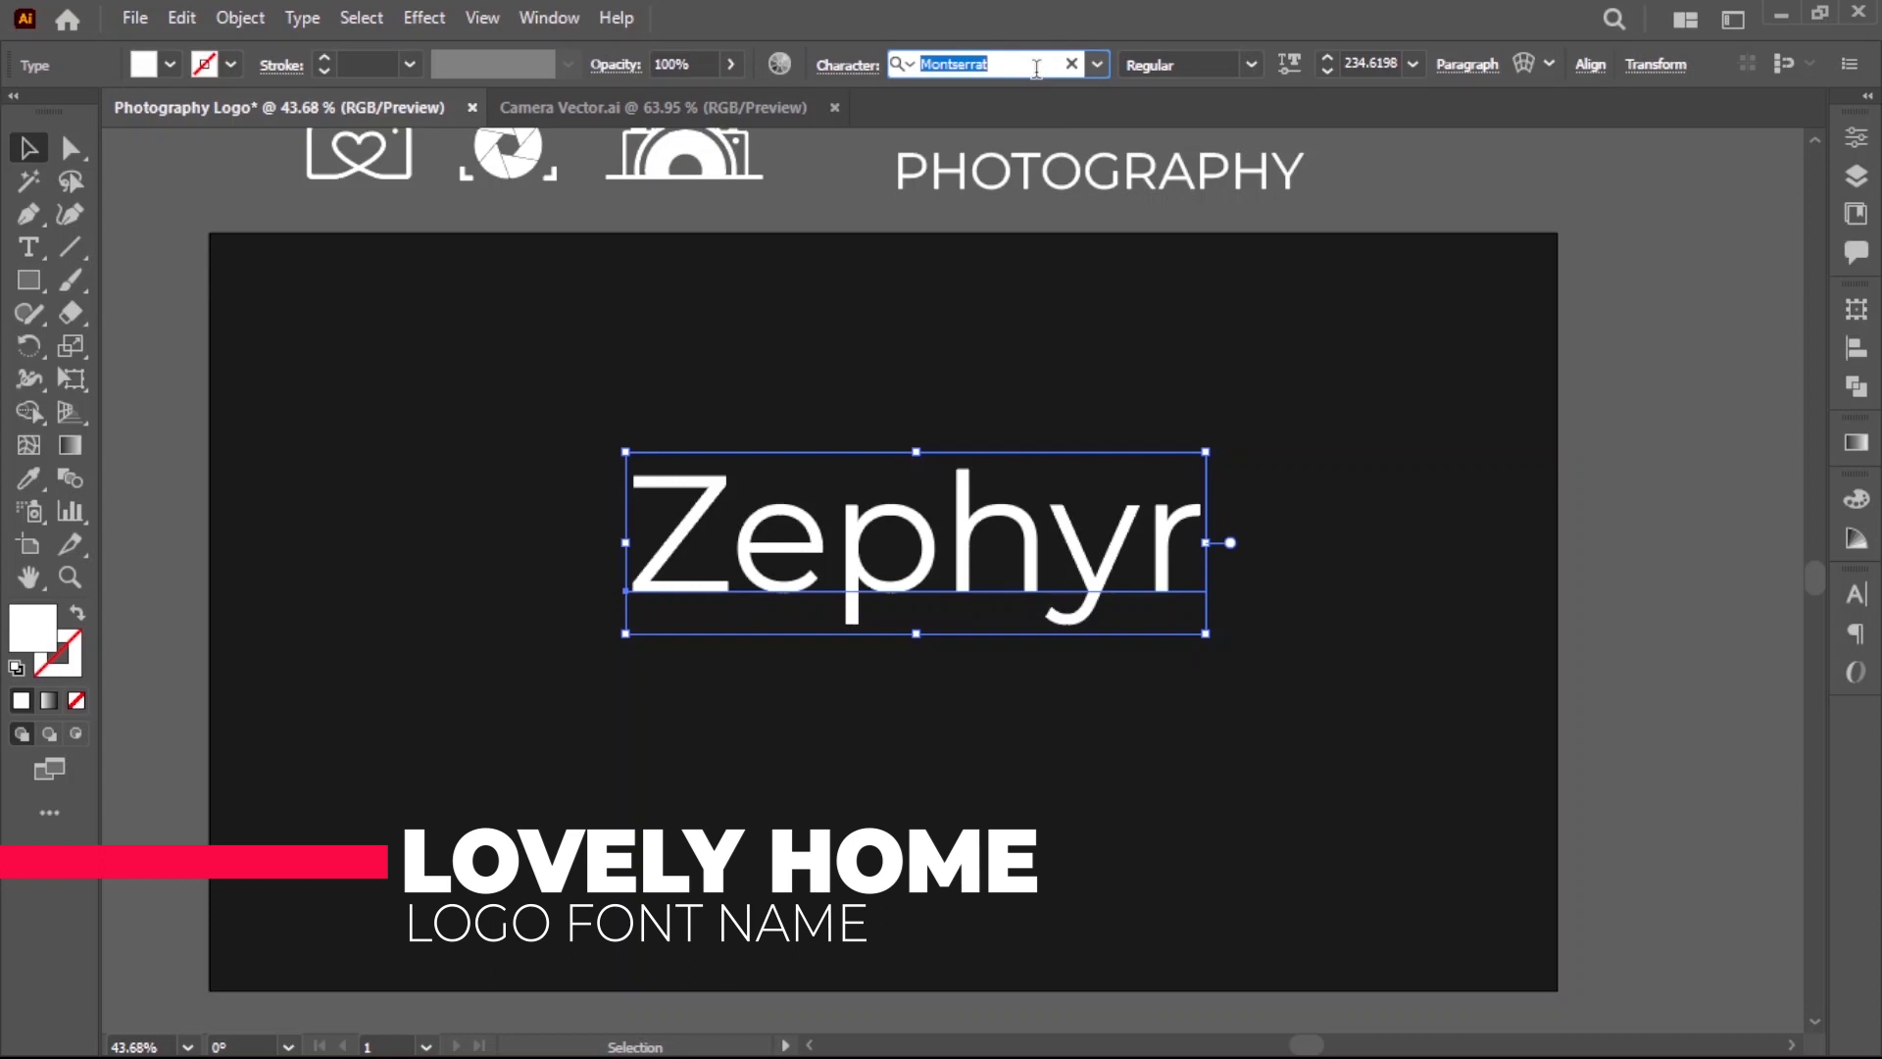
{"action": "type", "text": "lovely"}
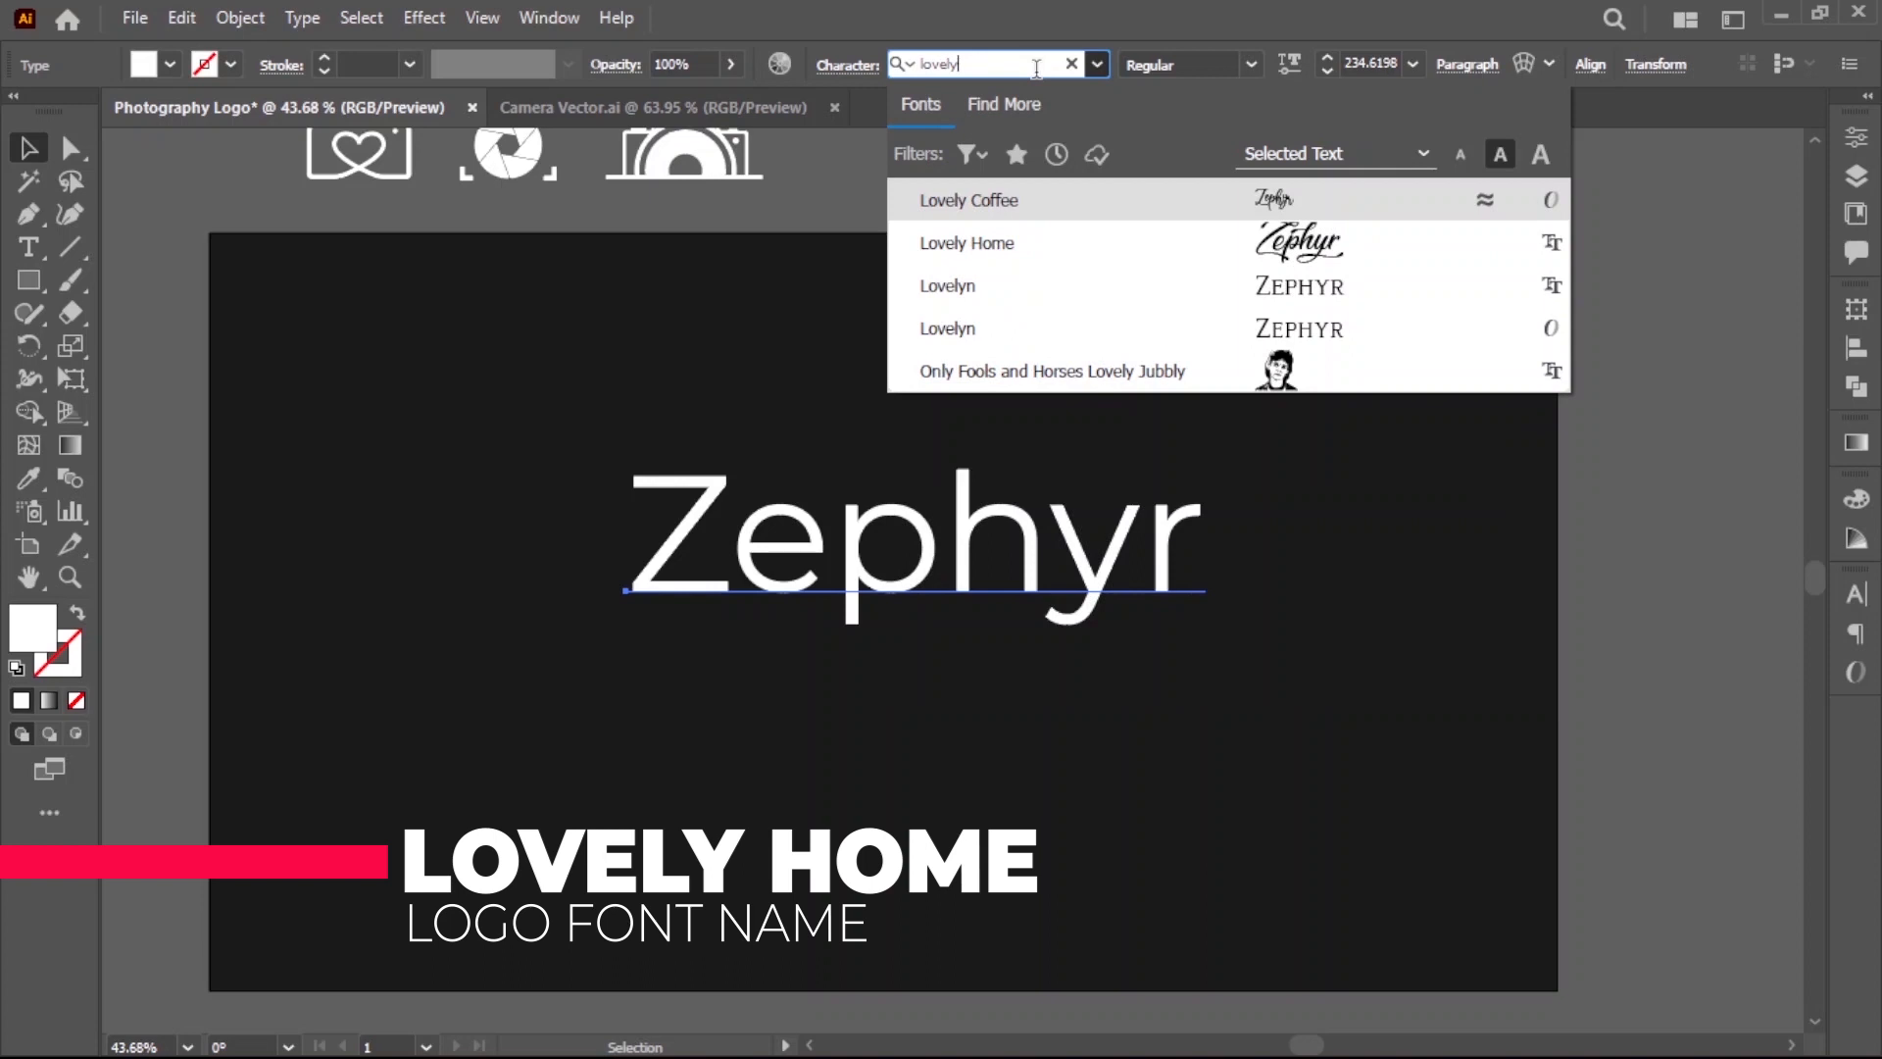
{"action": "type", "text": " home"}
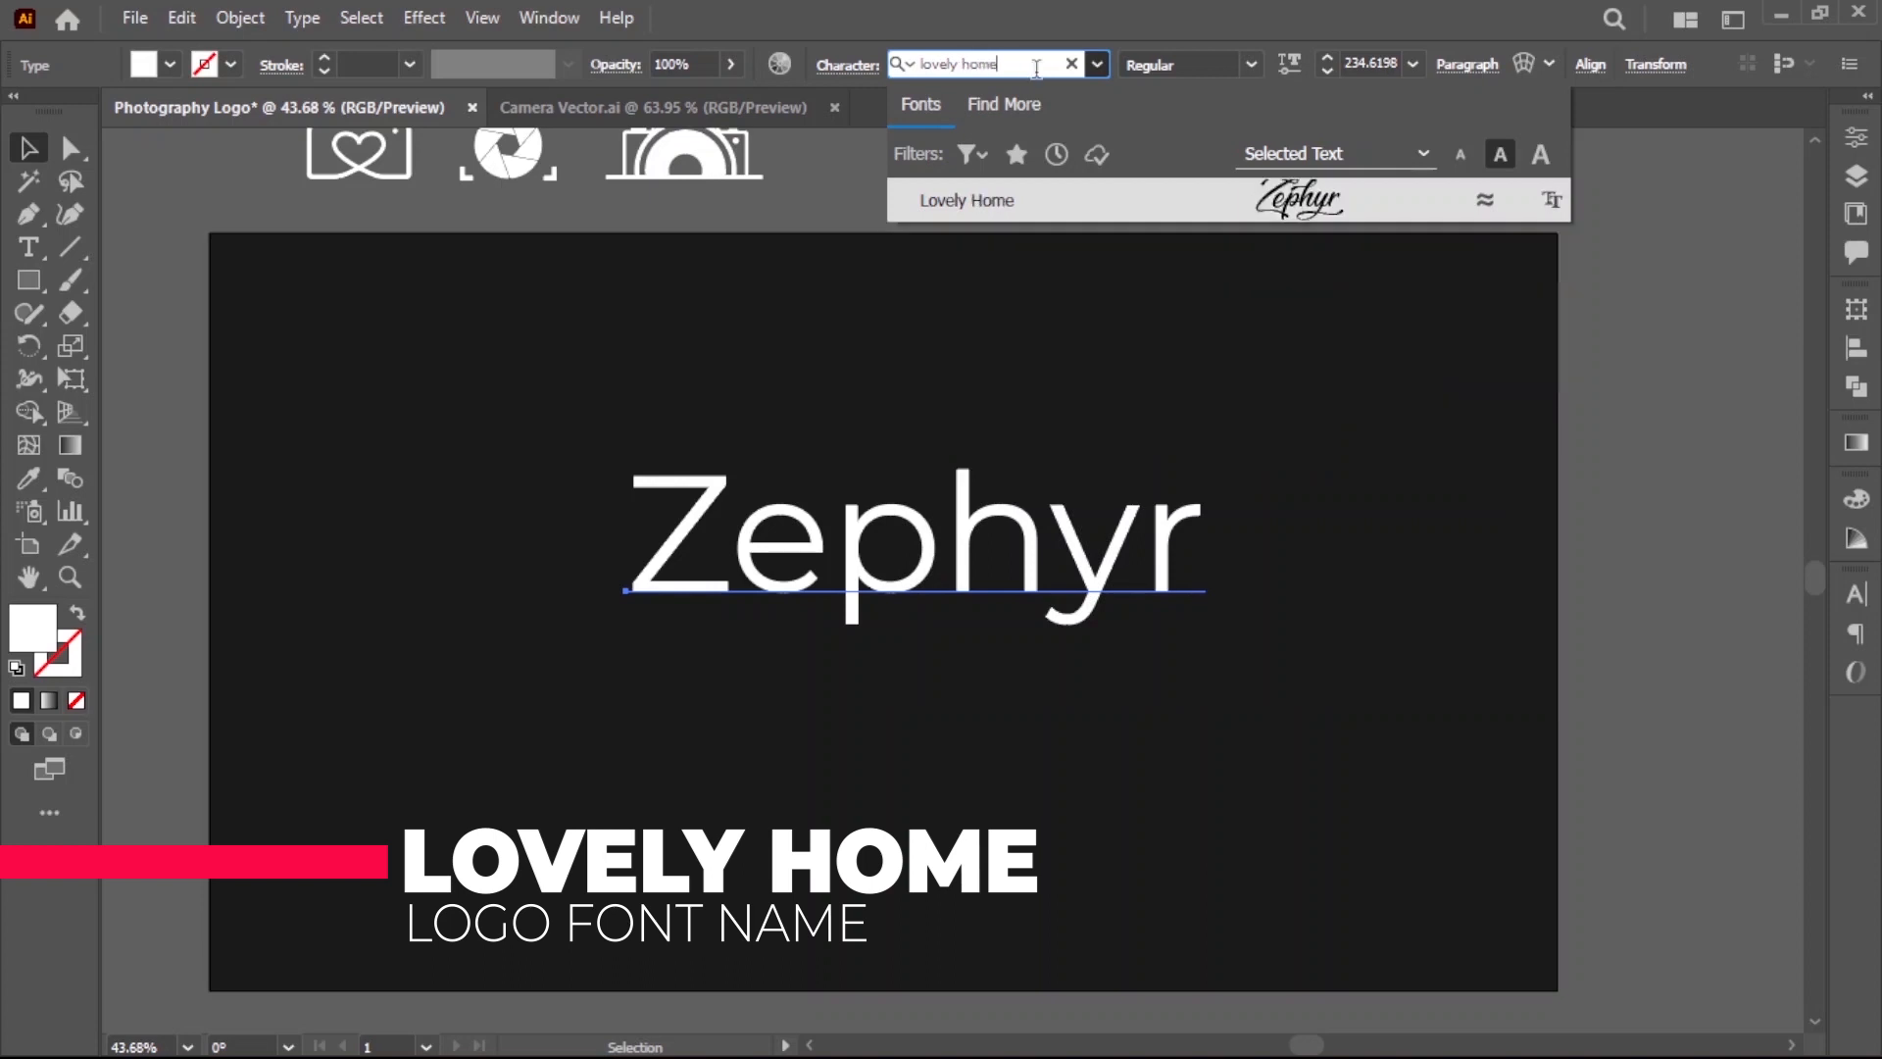
{"action": "left_click", "coordinate": [1250, 193]}
{"action": "left_click", "coordinate": [1346, 399]}
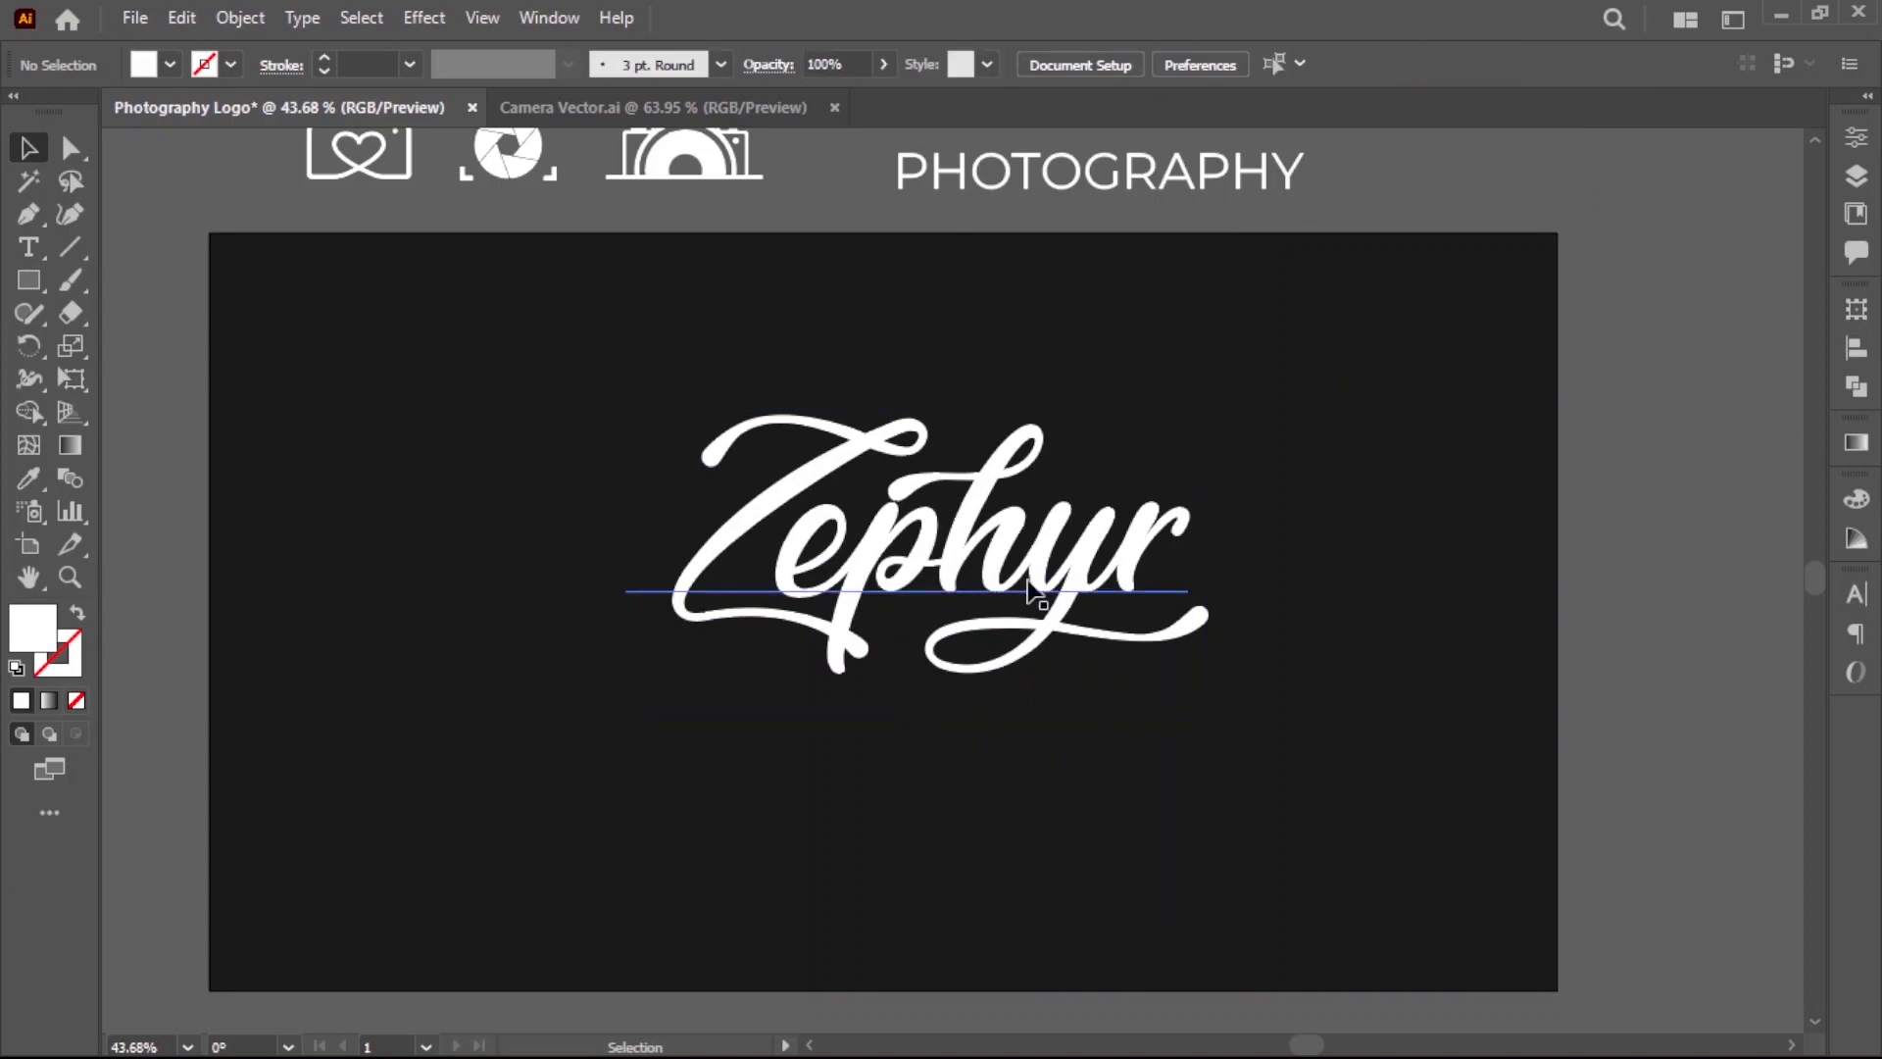
Convert the Zephyr text to outlines.
{"action": "left_click", "coordinate": [1013, 588]}
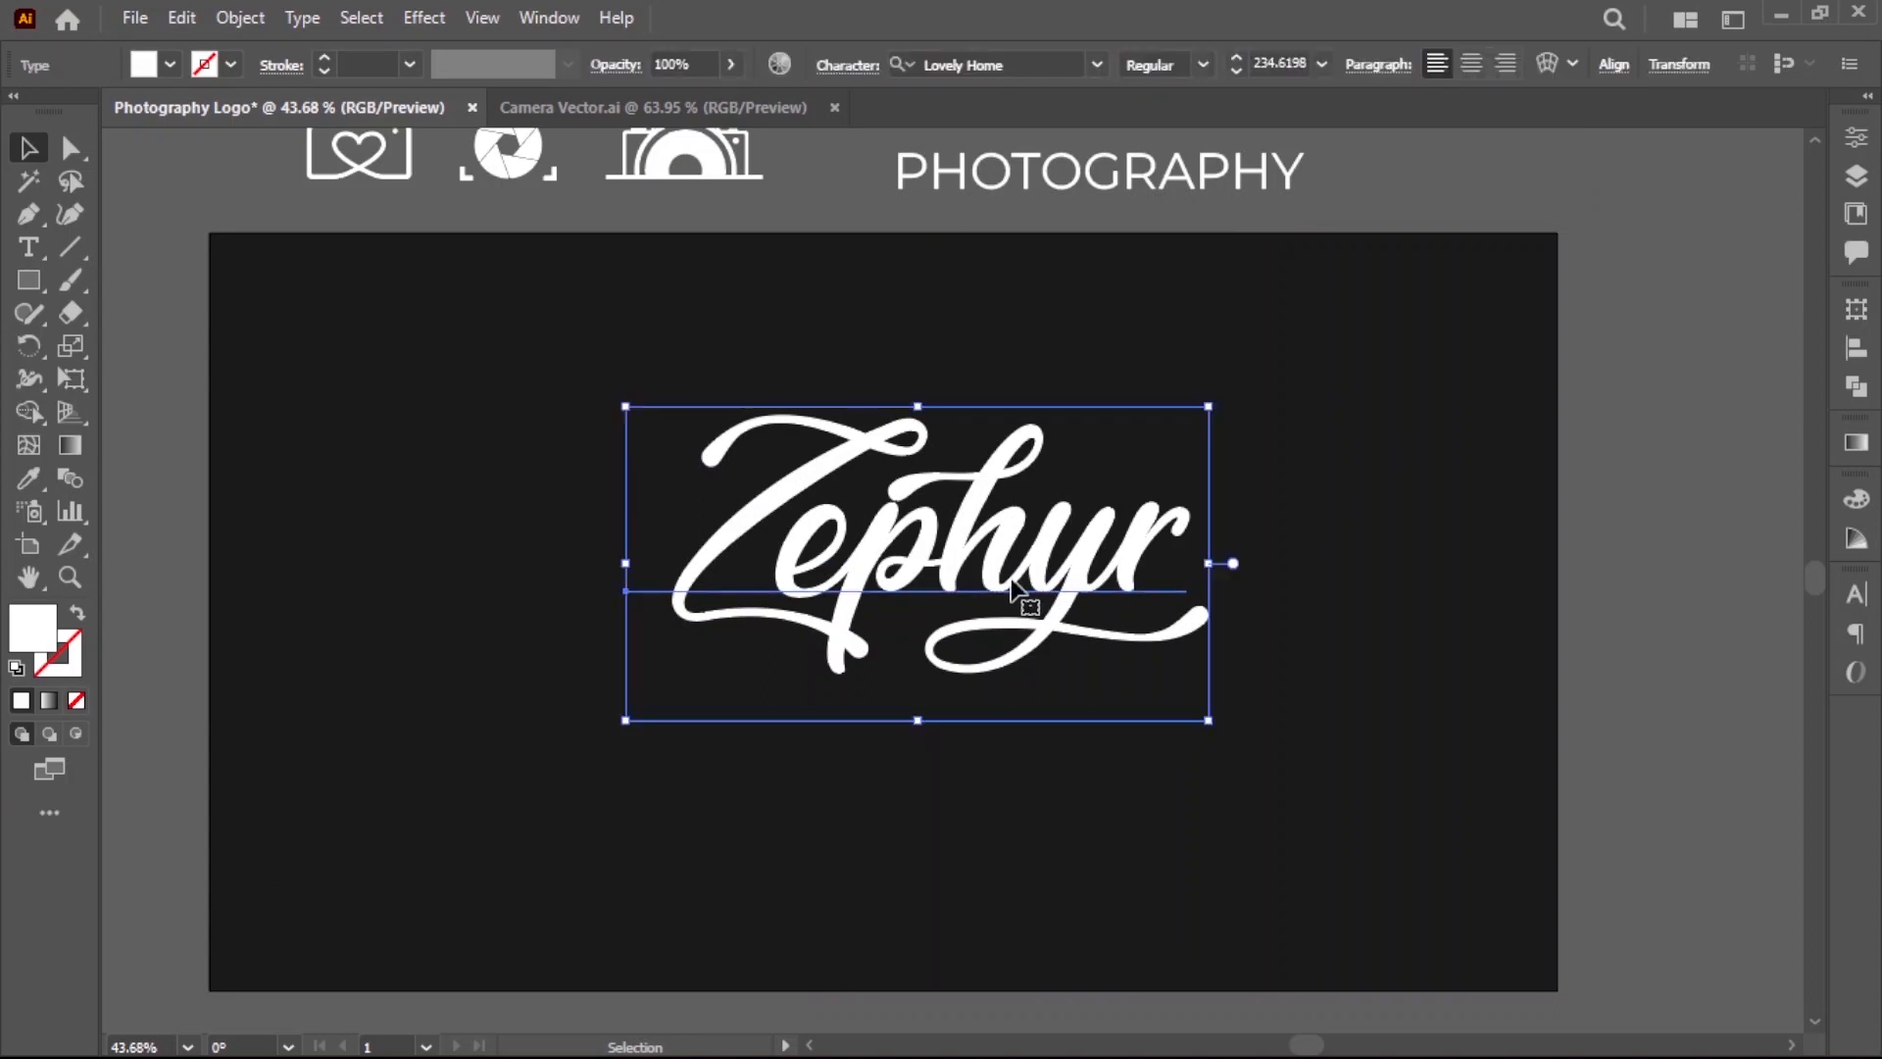
{"action": "right_click", "coordinate": [1013, 588]}
{"action": "left_click", "coordinate": [1120, 663]}
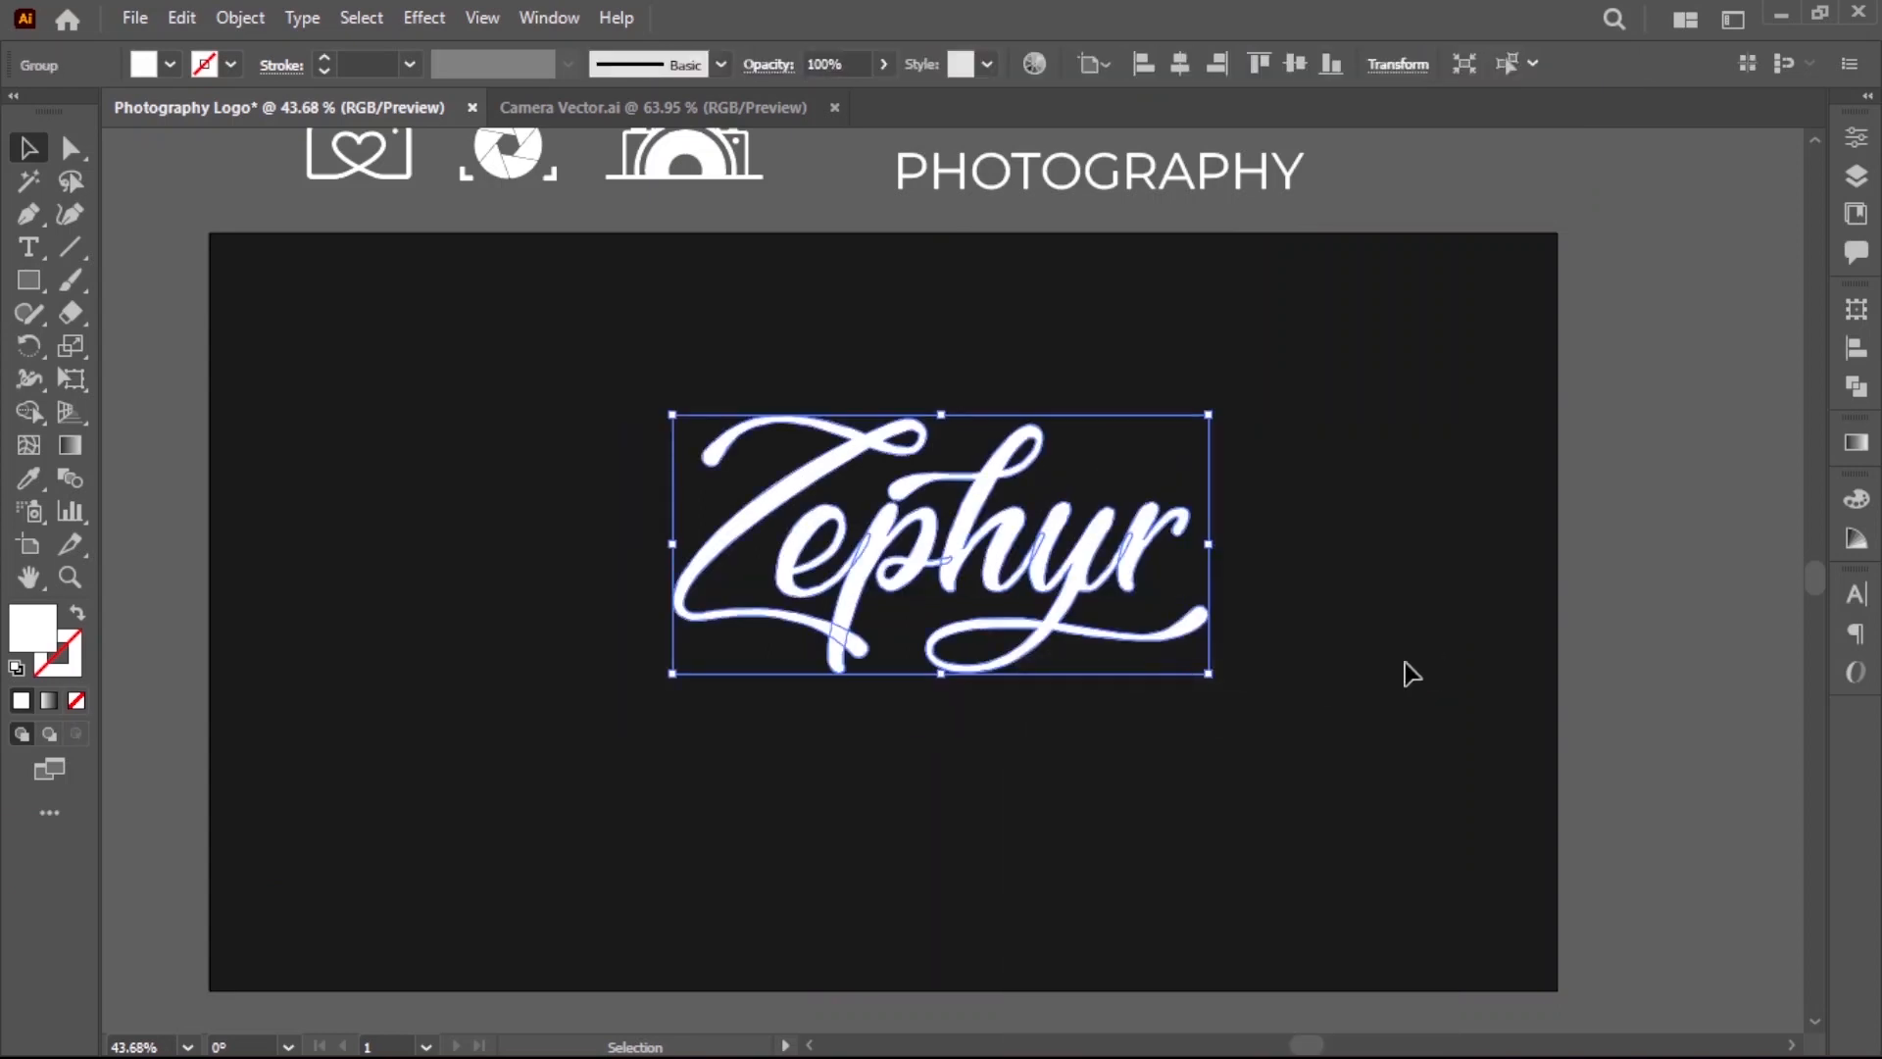
{"action": "left_click", "coordinate": [1406, 663]}
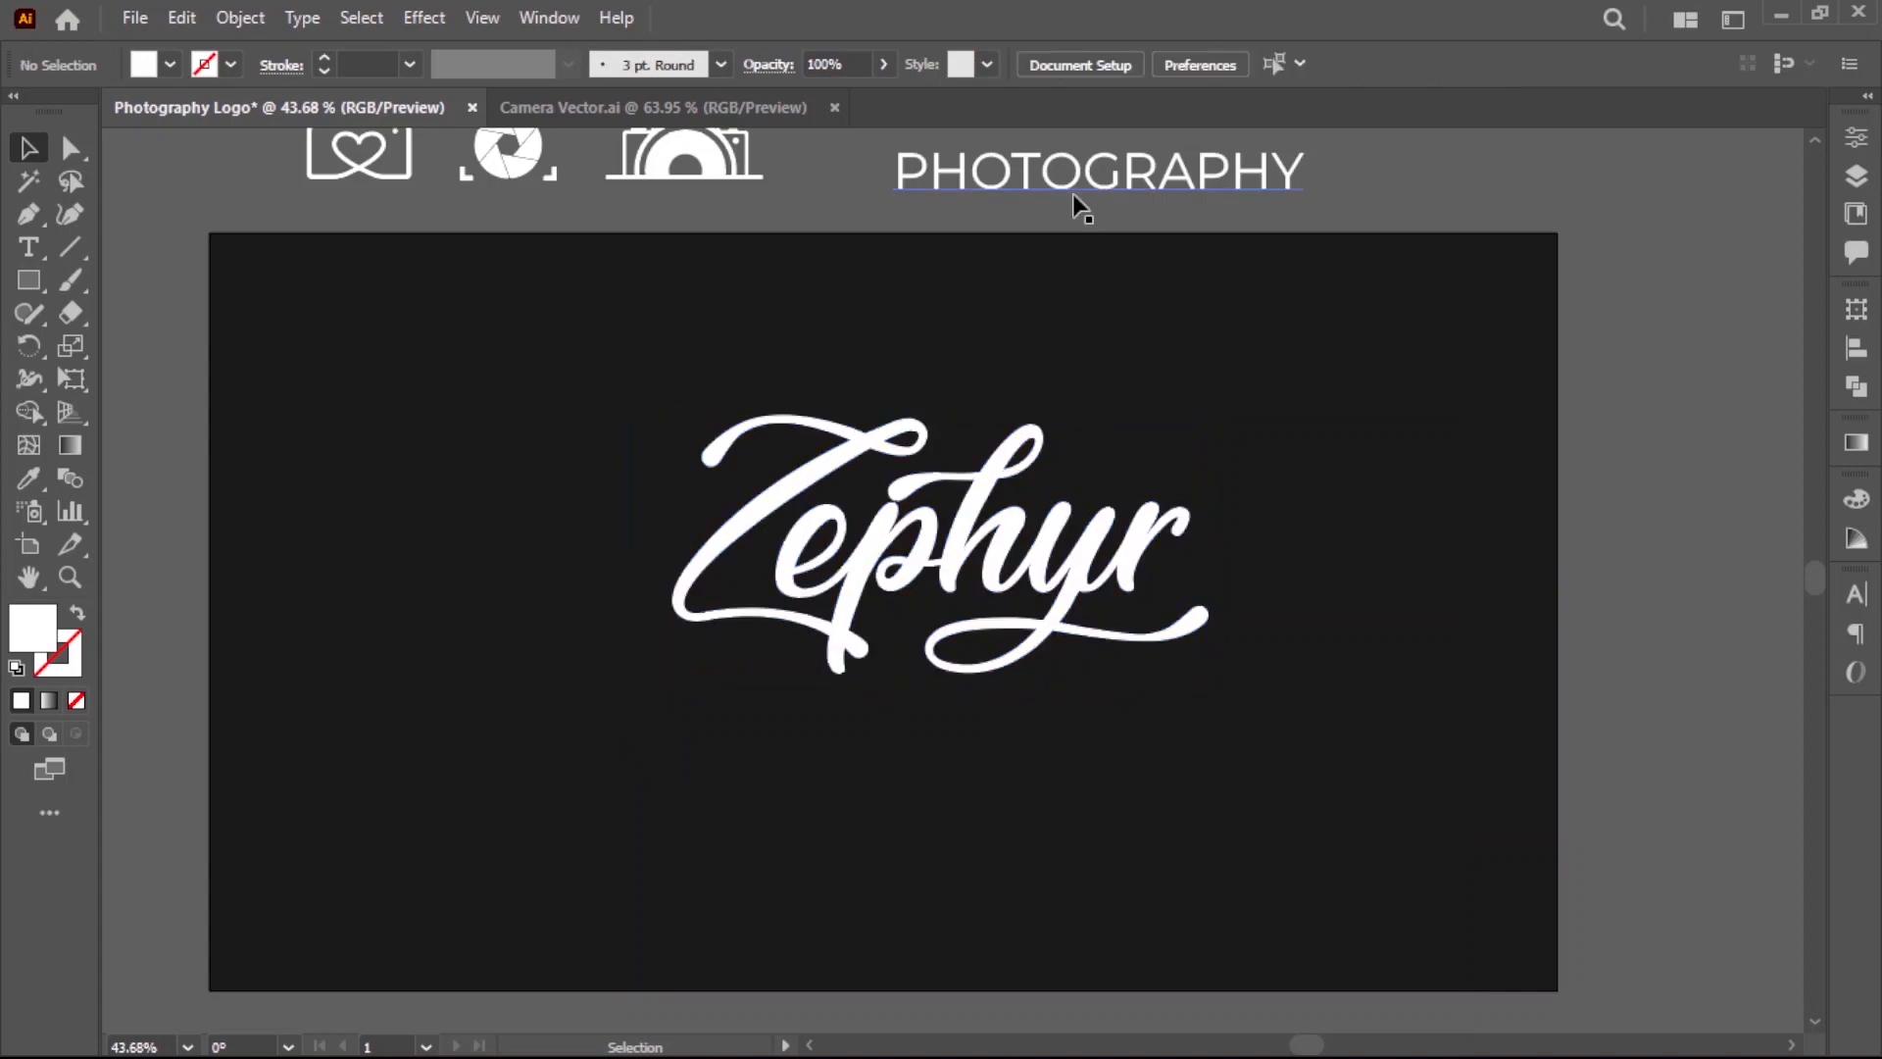
Place a copy of the PHOTOGRAPHY text below the end of Zephyr and widen its tracking.
{"action": "left_click_drag", "start_coordinate": [1072, 194], "coordinate": [1030, 721]}
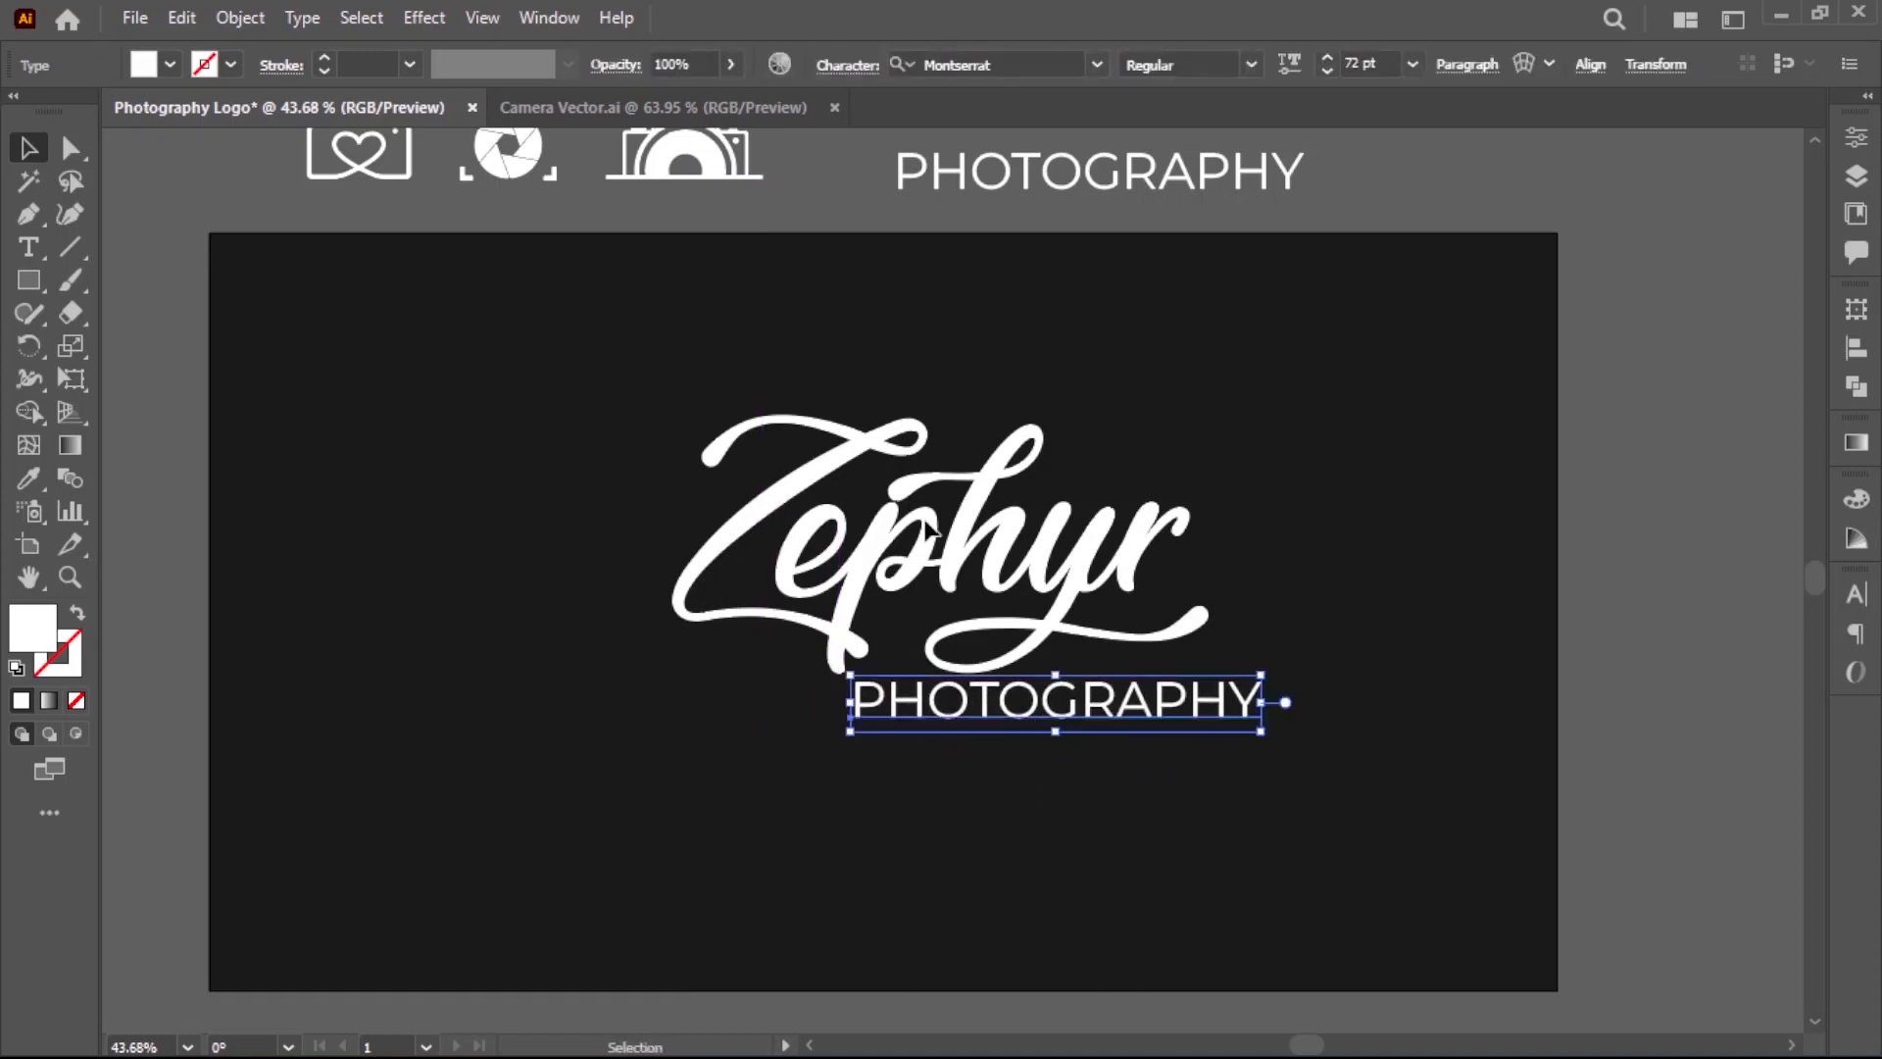
{"action": "left_click", "coordinate": [857, 73]}
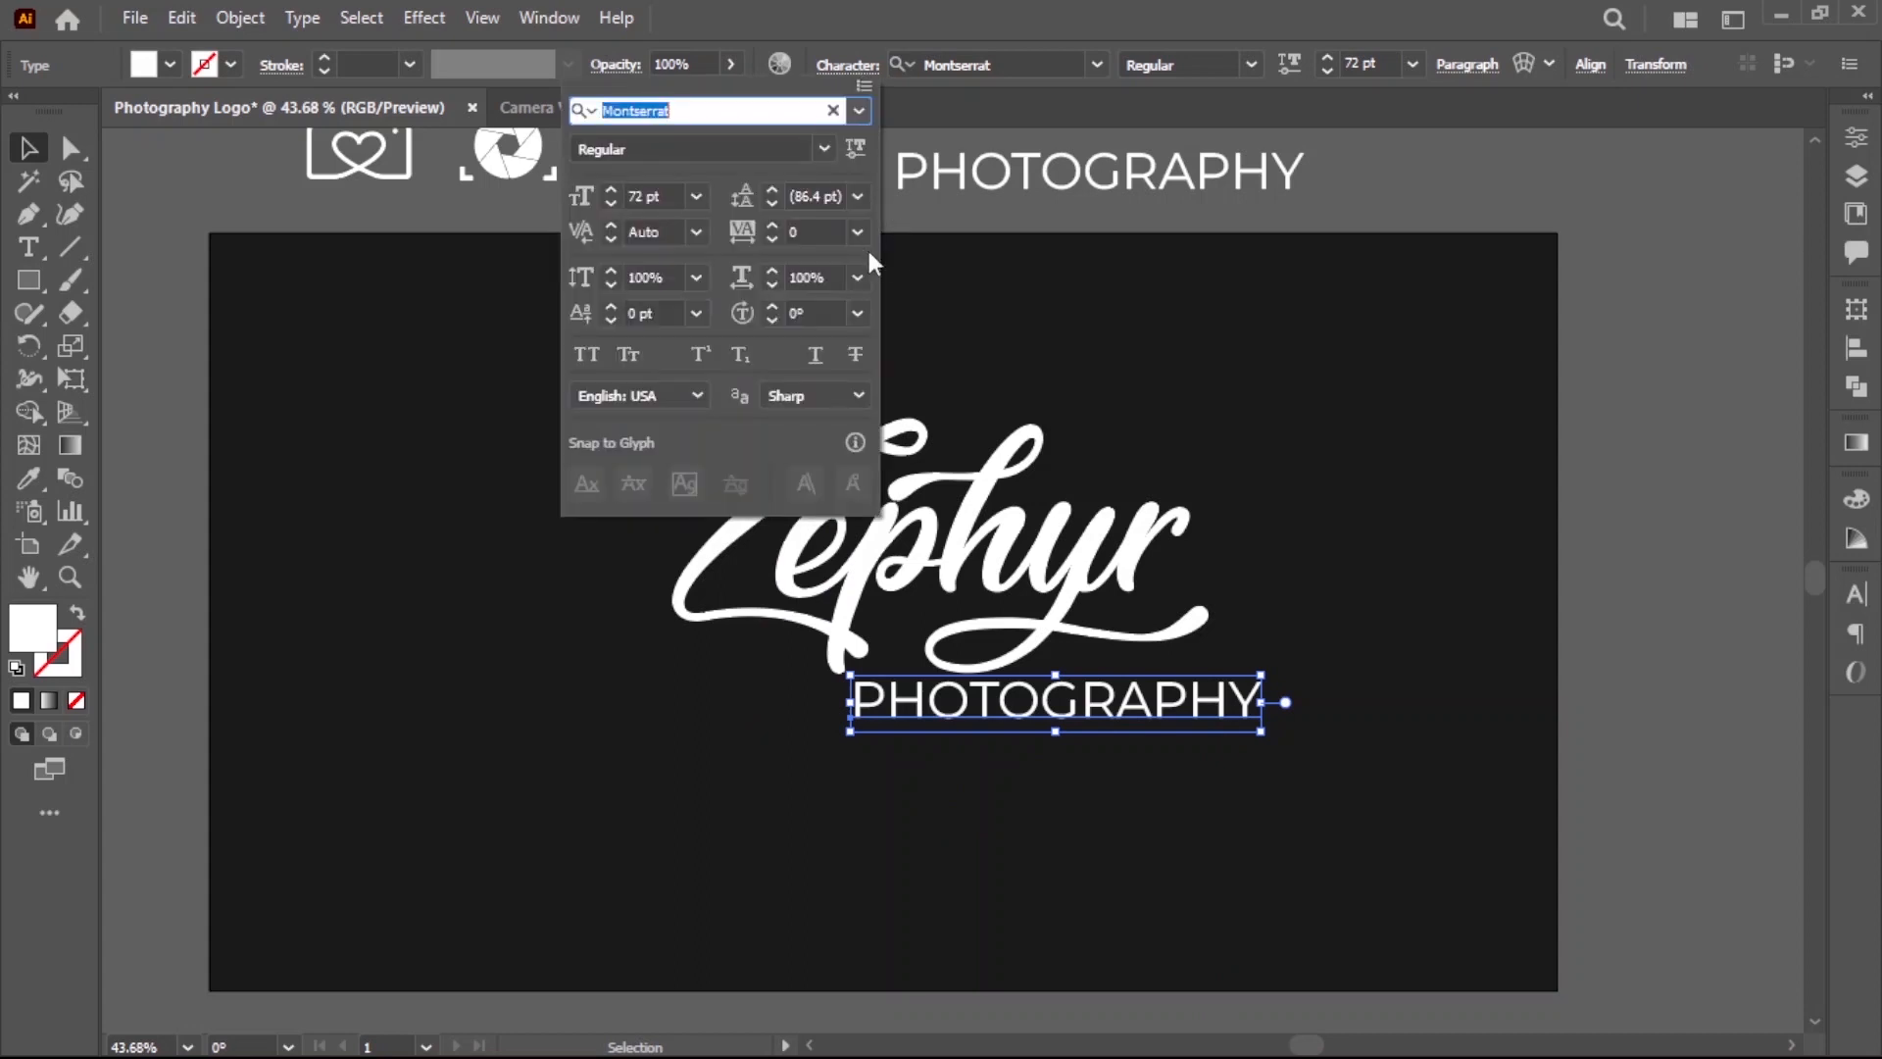
{"action": "left_click", "coordinate": [858, 232]}
{"action": "left_click", "coordinate": [889, 668]}
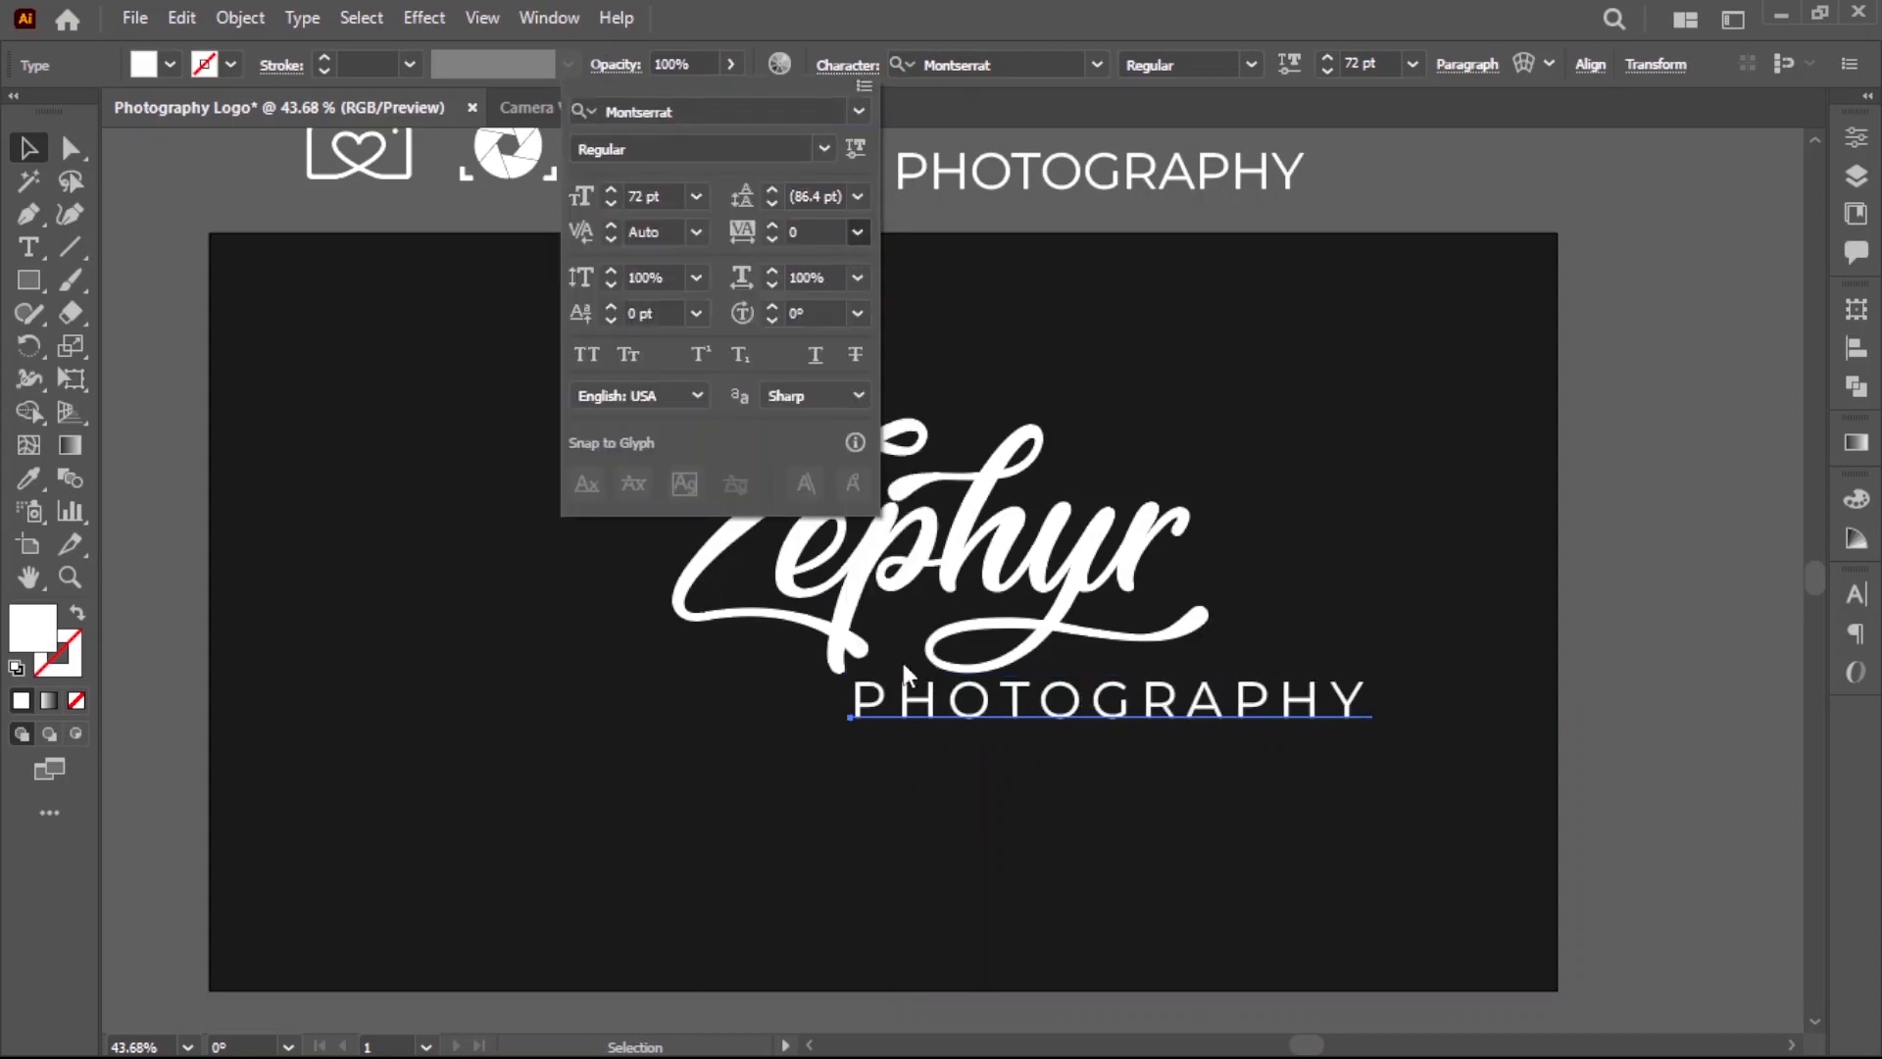
{"action": "left_click", "coordinate": [1380, 764]}
Place the camera icon with the open rectangular frame and round lens beside Zephyr's last letter, above the spaced PHOTOGRAPHY text.
{"action": "left_click_drag", "start_coordinate": [947, 375], "coordinate": [924, 550]}
{"action": "left_click_drag", "start_coordinate": [368, 196], "coordinate": [1278, 766]}
{"action": "left_click_drag", "start_coordinate": [1160, 733], "coordinate": [1241, 773]}
{"action": "left_click_drag", "start_coordinate": [1241, 773], "coordinate": [1397, 544]}
{"action": "left_click", "coordinate": [1144, 585], "text": "shift"}
{"action": "left_click", "coordinate": [1254, 610]}
{"action": "left_click_drag", "start_coordinate": [1185, 714], "coordinate": [1194, 700]}
{"action": "left_click_drag", "start_coordinate": [804, 728], "coordinate": [1110, 698]}
{"action": "left_click", "coordinate": [1027, 634]}
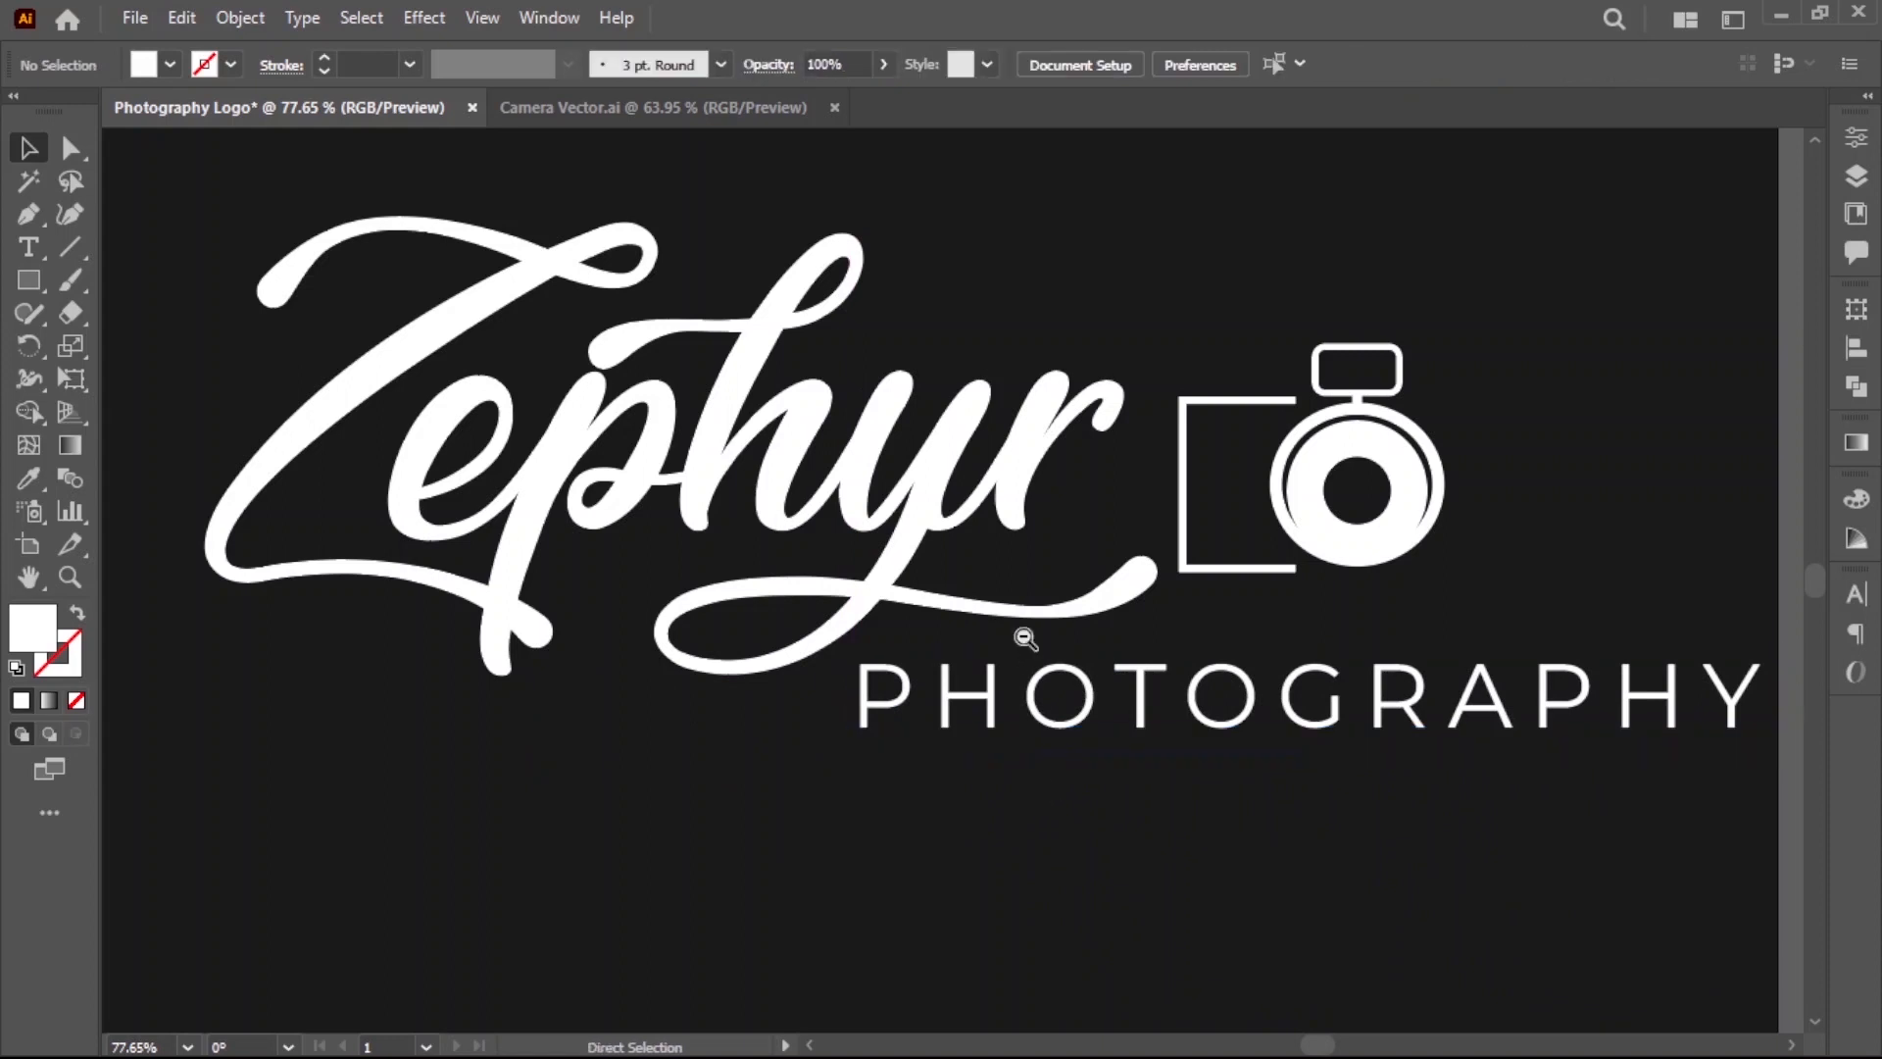
Scale down the PHOTOGRAPHY text under the camera icon and convert it to outlines.
{"action": "left_click", "coordinate": [1024, 635], "text": "ctrl+alt"}
{"action": "left_click", "coordinate": [1559, 662]}
{"action": "left_click_drag", "start_coordinate": [1598, 672], "coordinate": [1431, 652]}
{"action": "right_click", "coordinate": [1198, 647]}
{"action": "left_click", "coordinate": [1330, 666]}
Nudge the outlined PHOTOGRAPHY lettering up toward Zephyr's tail and lower the camera icon to sit just above it.
{"action": "left_click_drag", "start_coordinate": [1265, 622], "coordinate": [1318, 639]}
{"action": "left_click", "coordinate": [1322, 712]}
{"action": "left_click", "coordinate": [1245, 601]}
{"action": "left_click", "coordinate": [1280, 737]}
{"action": "left_click", "coordinate": [1265, 630]}
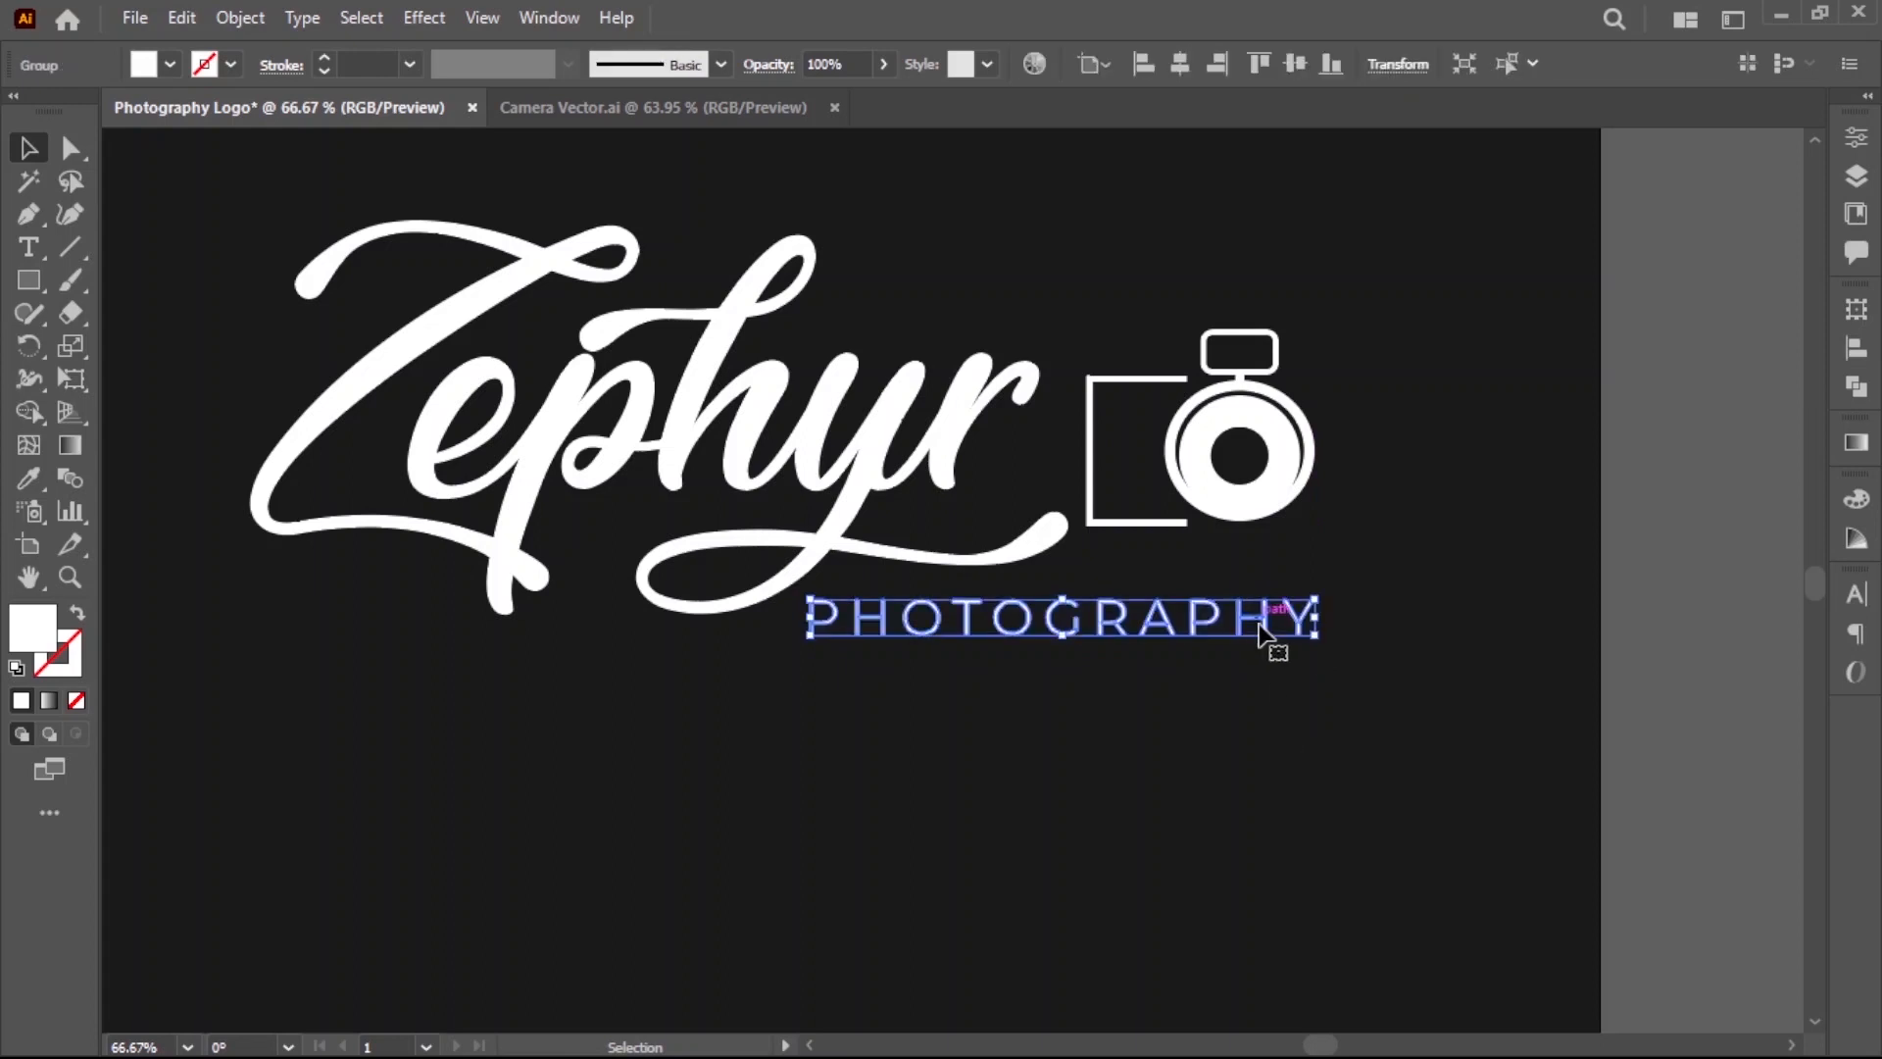
{"action": "key", "text": "Up"}
{"action": "key", "text": "Up"}
{"action": "key", "text": "Up"}
{"action": "key", "text": "Up"}
{"action": "key", "text": "Up"}
{"action": "key", "text": "Up"}
{"action": "key", "text": "Up"}
{"action": "key", "text": "Up"}
{"action": "key", "text": "Up"}
{"action": "key", "text": "Up"}
{"action": "key", "text": "Up"}
{"action": "key", "text": "Up"}
{"action": "key", "text": "Up"}
{"action": "left_click", "coordinate": [1282, 655]}
{"action": "mouse_move", "coordinate": [1273, 505]}
{"action": "left_mouse_down"}
{"action": "mouse_move", "coordinate": [1274, 530]}
{"action": "mouse_move", "coordinate": [1236, 524]}
{"action": "mouse_move", "coordinate": [1286, 531]}
{"action": "left_mouse_up"}
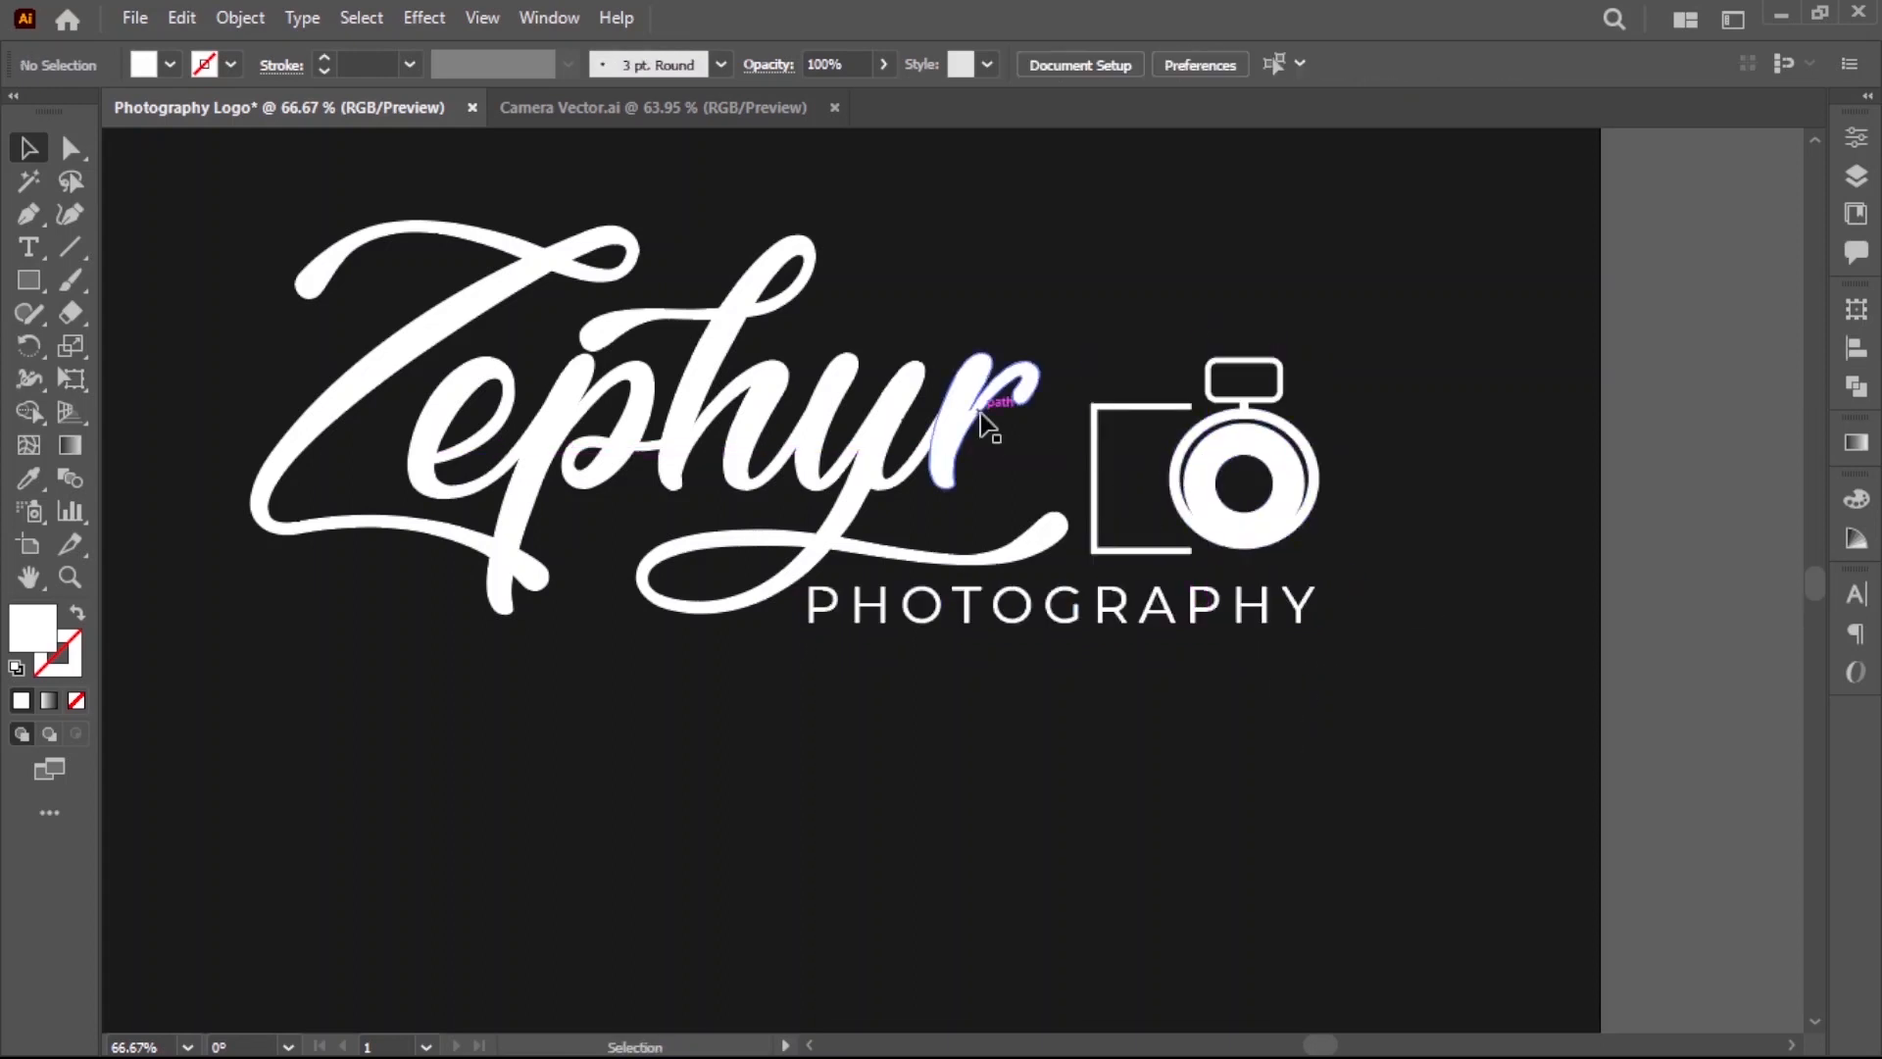
Scale the Zephyr lettering down proportionally to about 685 x 330 px, keeping its lower-right corner in place.
{"action": "left_click", "coordinate": [382, 290]}
{"action": "left_click_drag", "start_coordinate": [251, 221], "coordinate": [336, 261]}
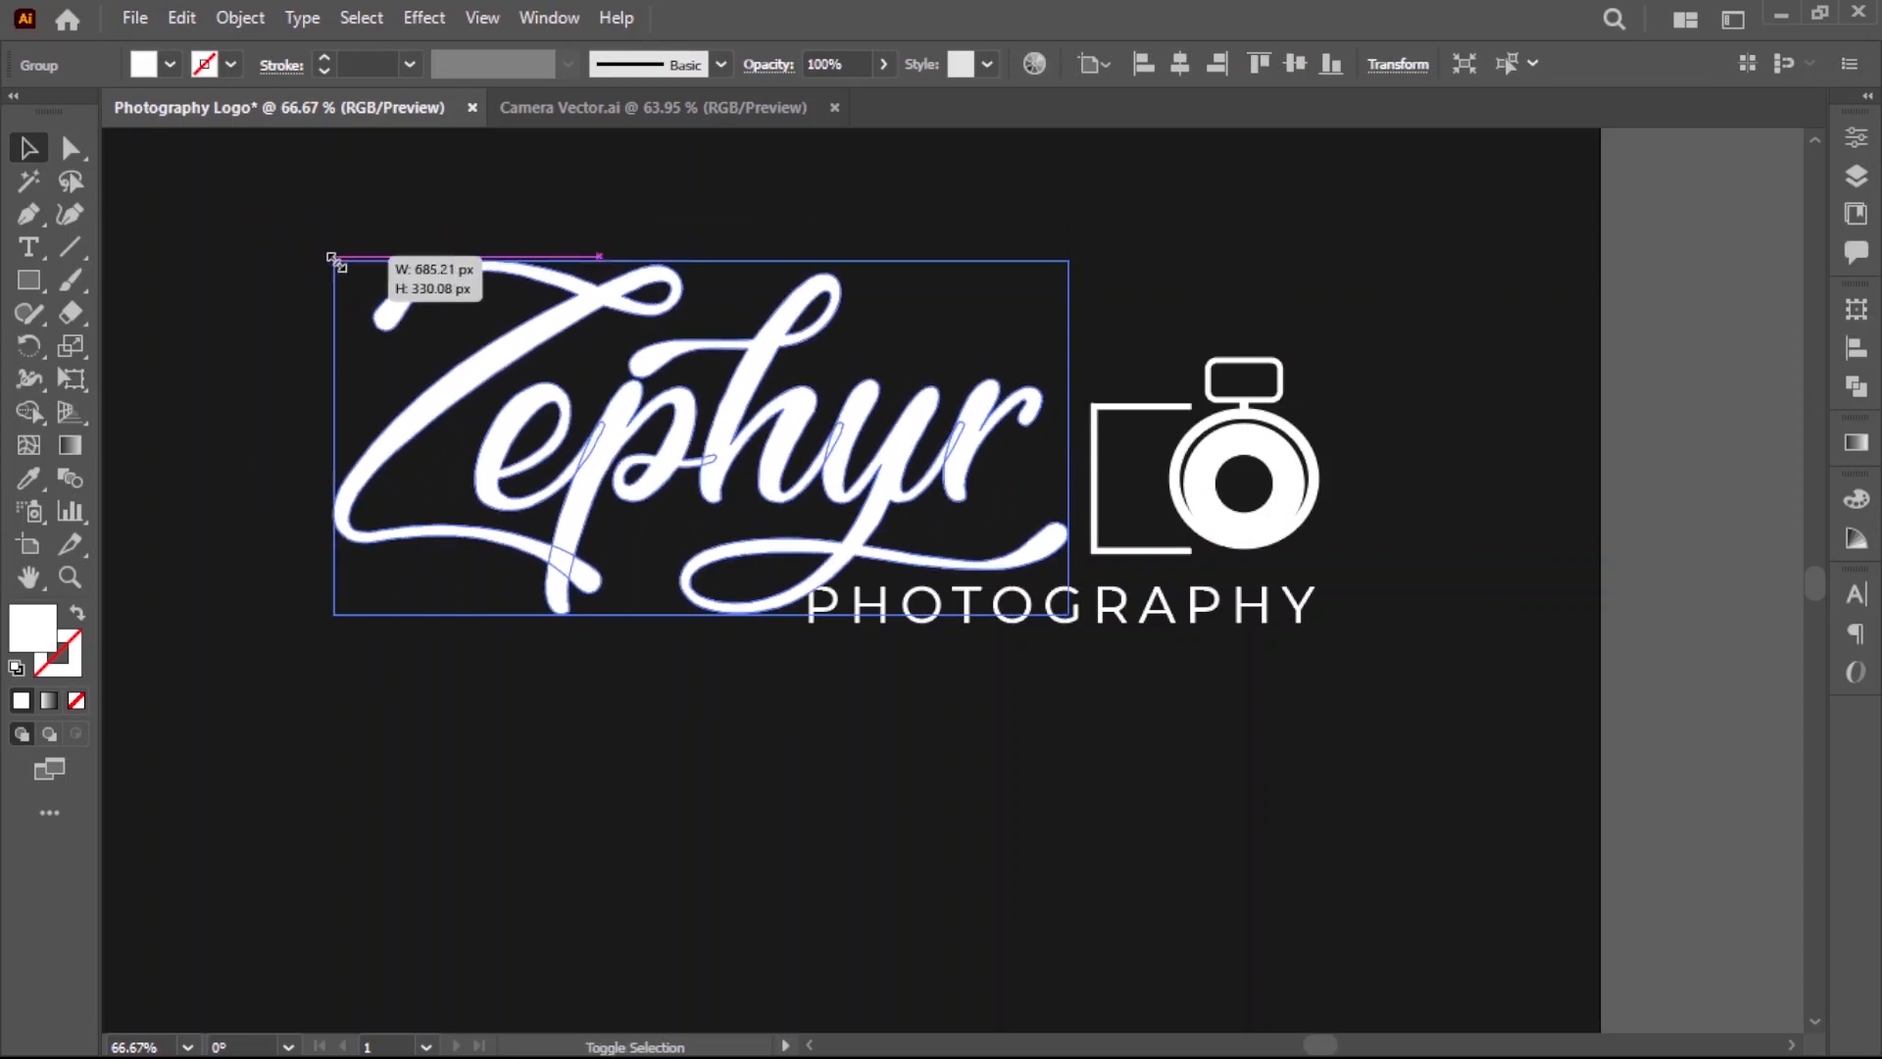
{"action": "left_click", "coordinate": [956, 333]}
Shift the PHOTOGRAPHY lettering slightly right and enlarge the camera icon so their right edges line up.
{"action": "left_click_drag", "start_coordinate": [1206, 628], "coordinate": [1351, 621]}
{"action": "key", "text": "ctrl+z"}
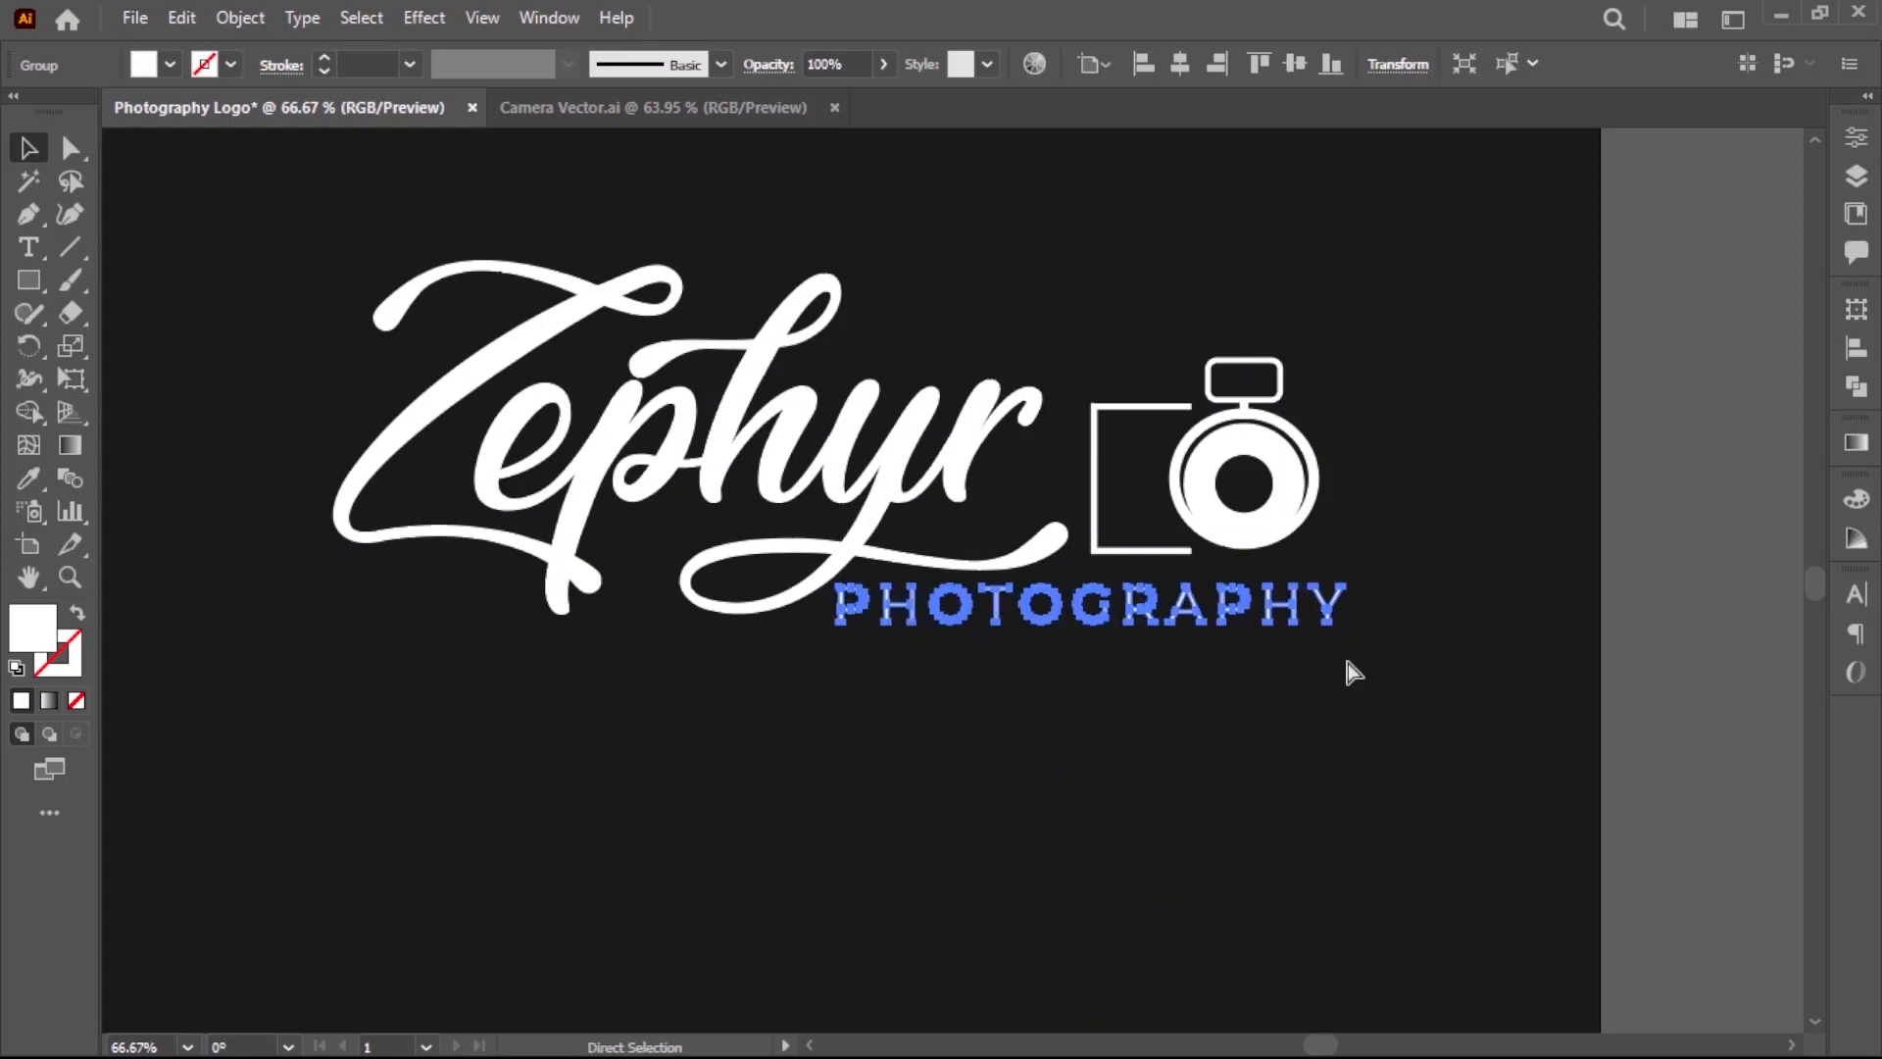
{"action": "left_click", "coordinate": [1321, 510]}
{"action": "left_click_drag", "start_coordinate": [1326, 360], "coordinate": [1346, 335]}
{"action": "left_click", "coordinate": [1314, 643]}
Group the Zephyr lettering, camera icon and PHOTOGRAPHY lettering, and center the group horizontally and vertically on the artboard.
{"action": "key", "text": "ctrl+minus"}
{"action": "key", "text": "ctrl+minus"}
{"action": "left_click_drag", "start_coordinate": [550, 456], "coordinate": [1320, 694]}
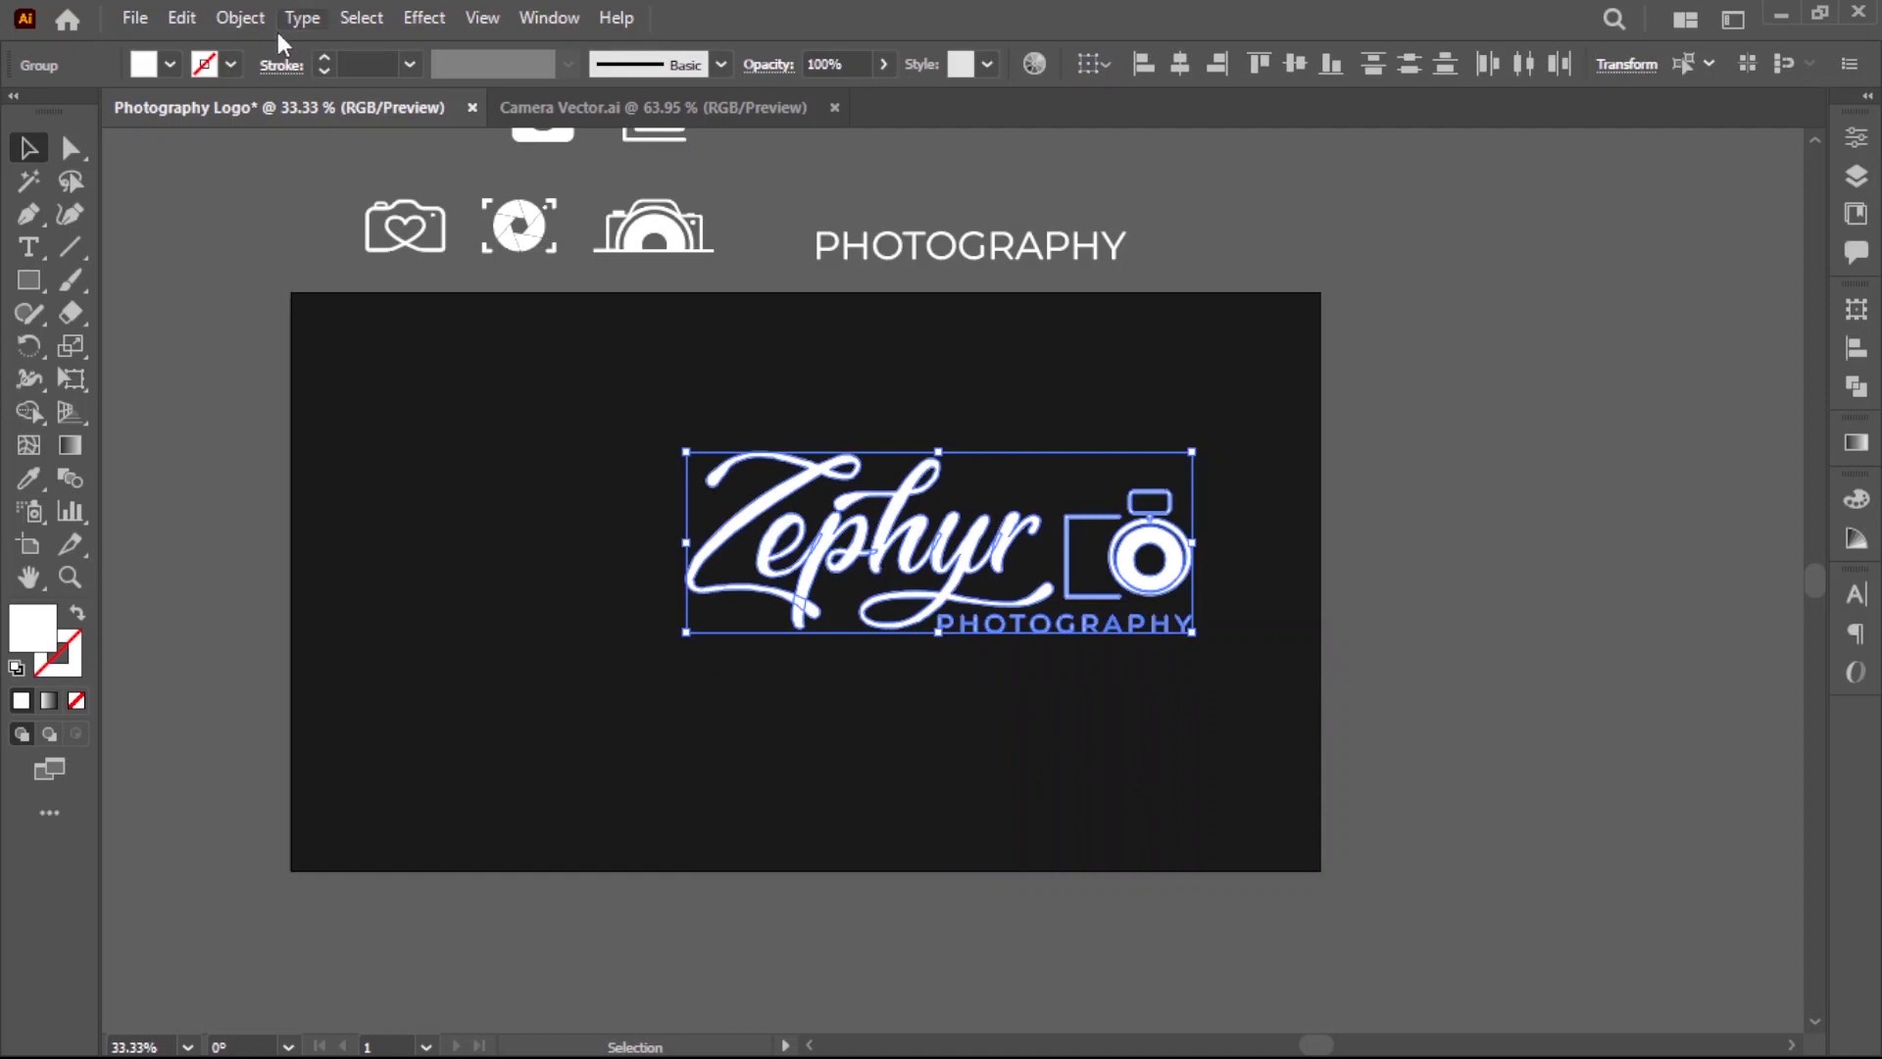
{"action": "left_click", "coordinate": [240, 17]}
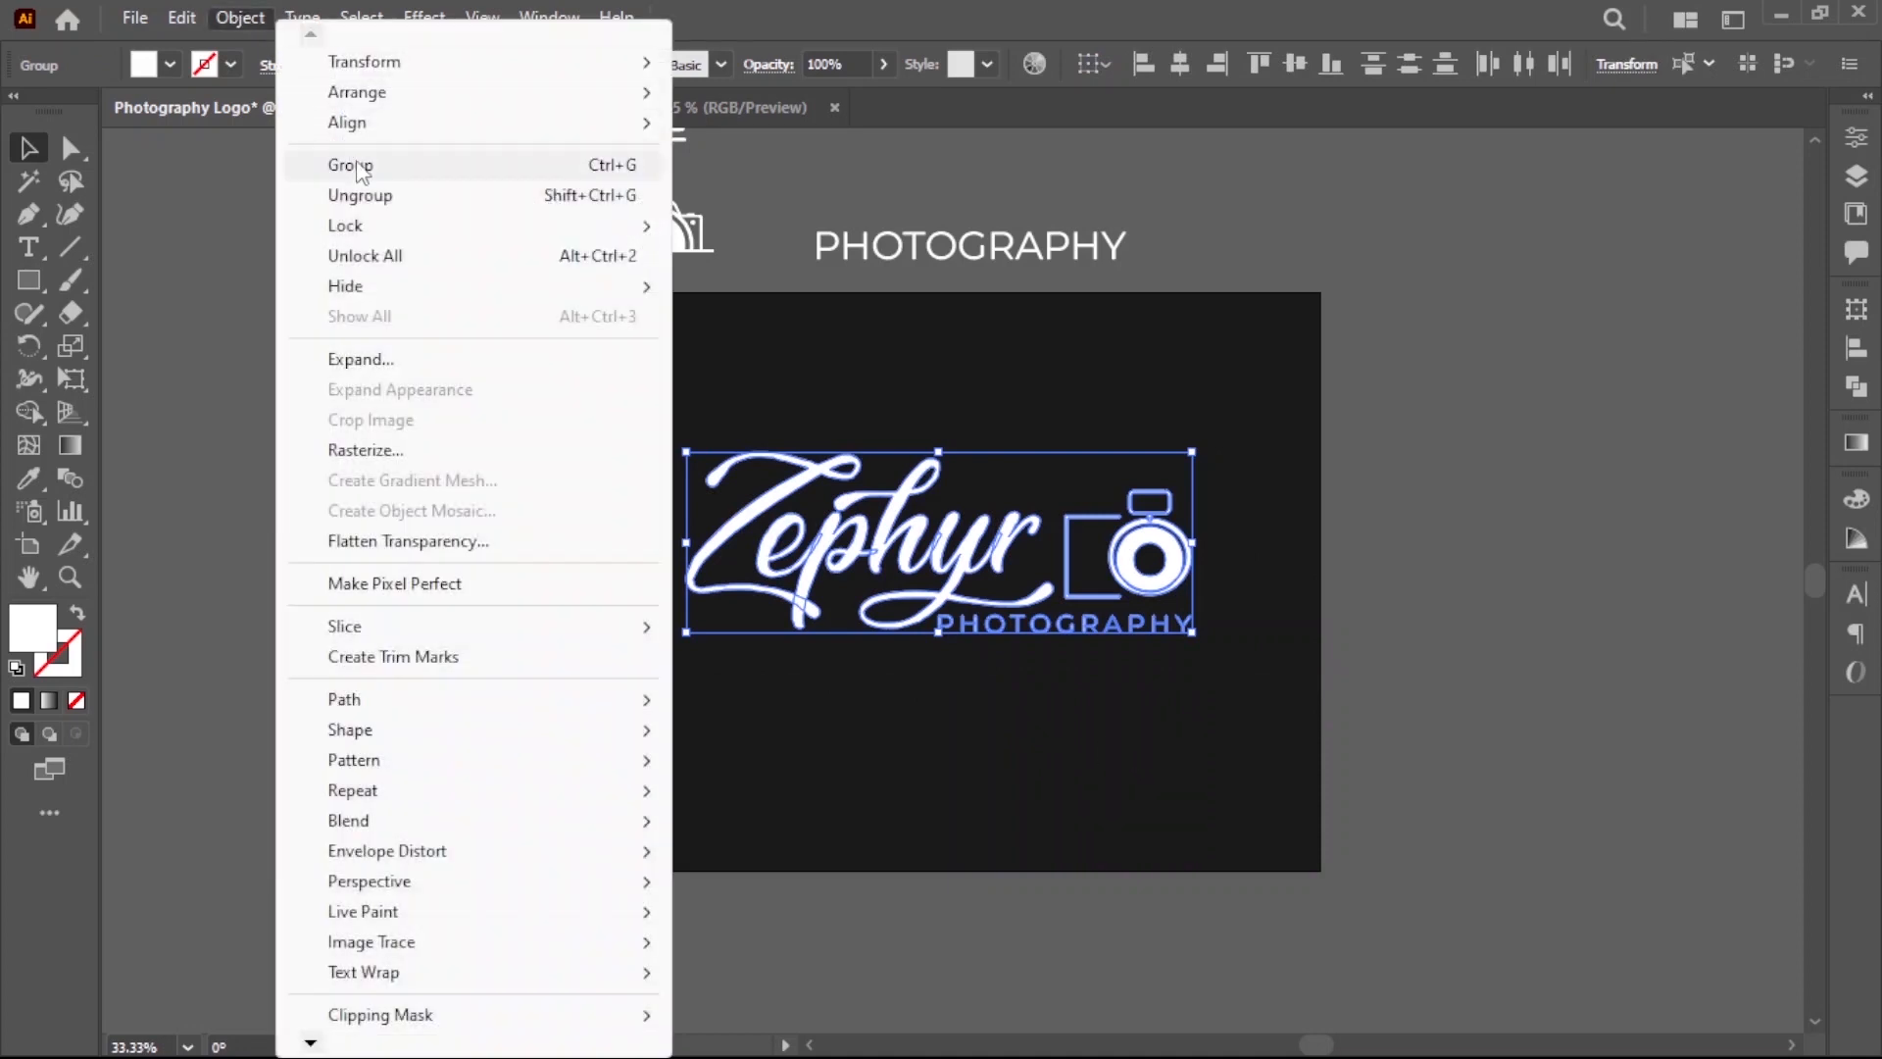
{"action": "left_click", "coordinate": [313, 160]}
{"action": "left_click", "coordinate": [1180, 65]}
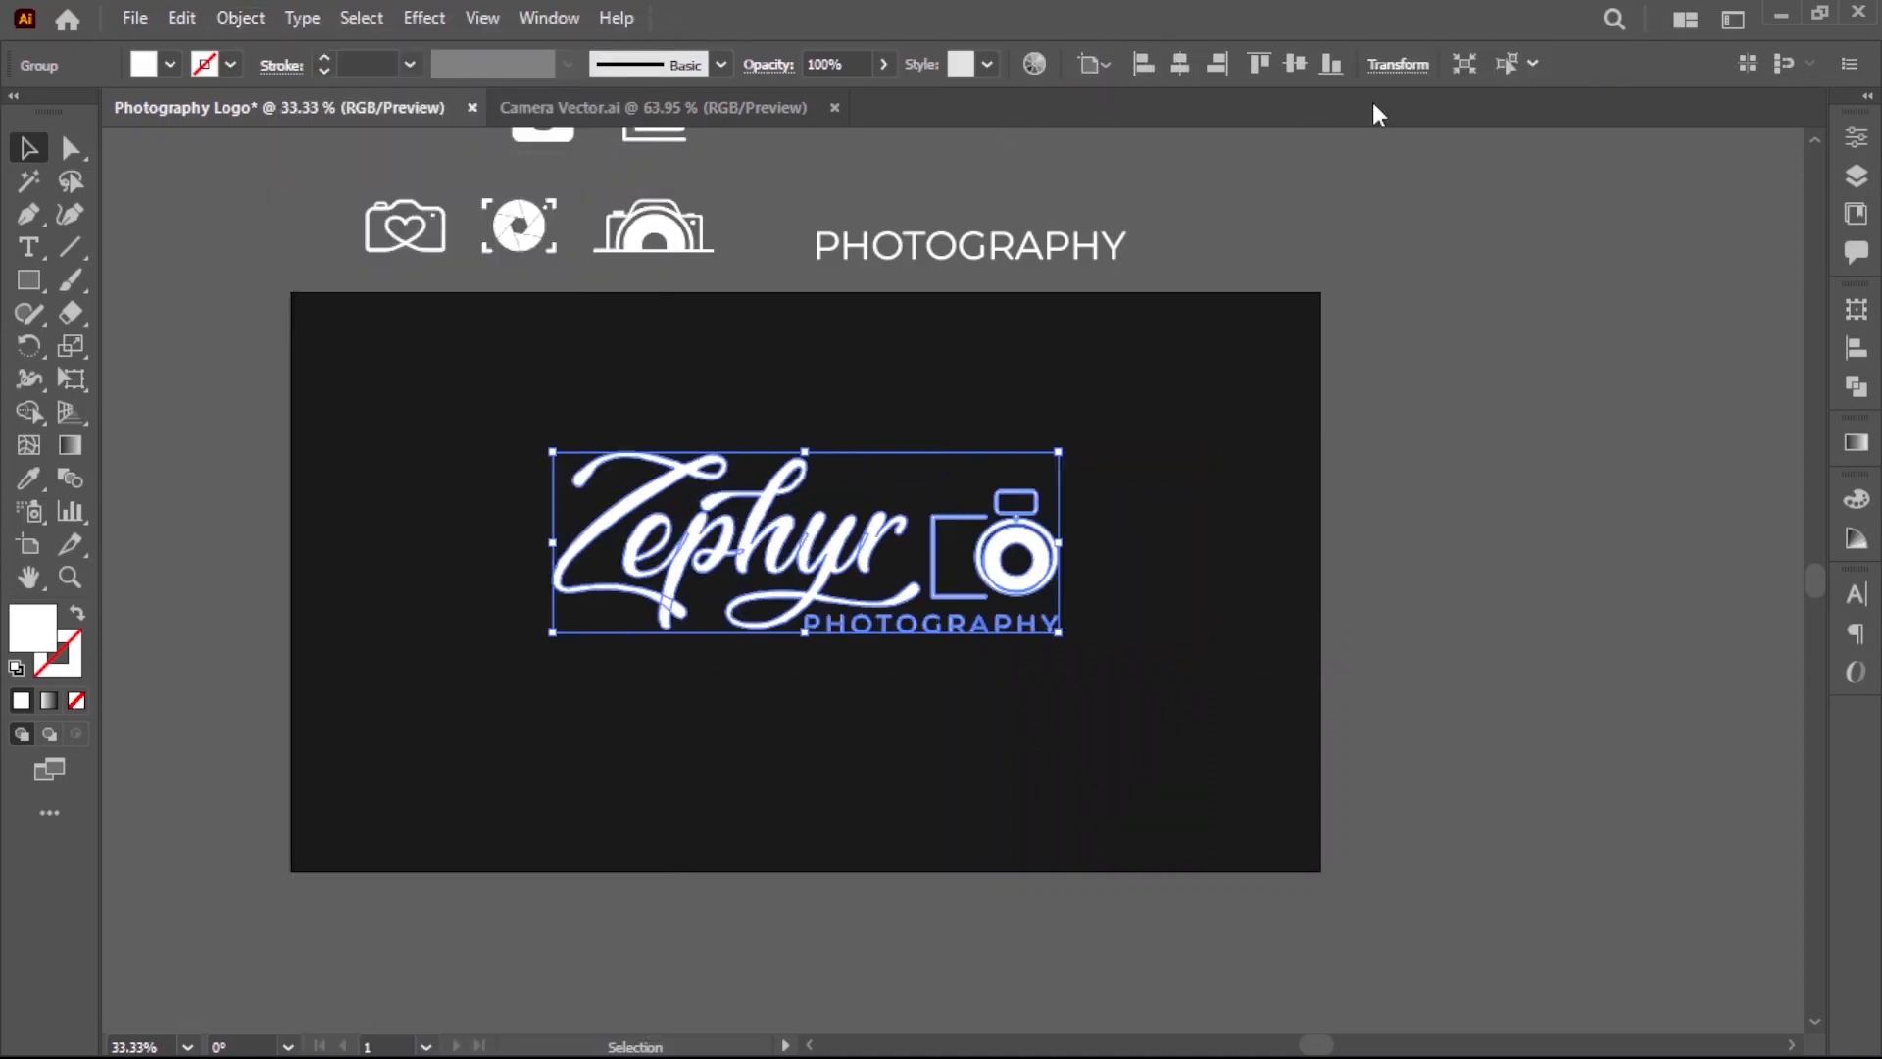
{"action": "left_click", "coordinate": [1296, 64]}
{"action": "left_click", "coordinate": [1280, 498]}
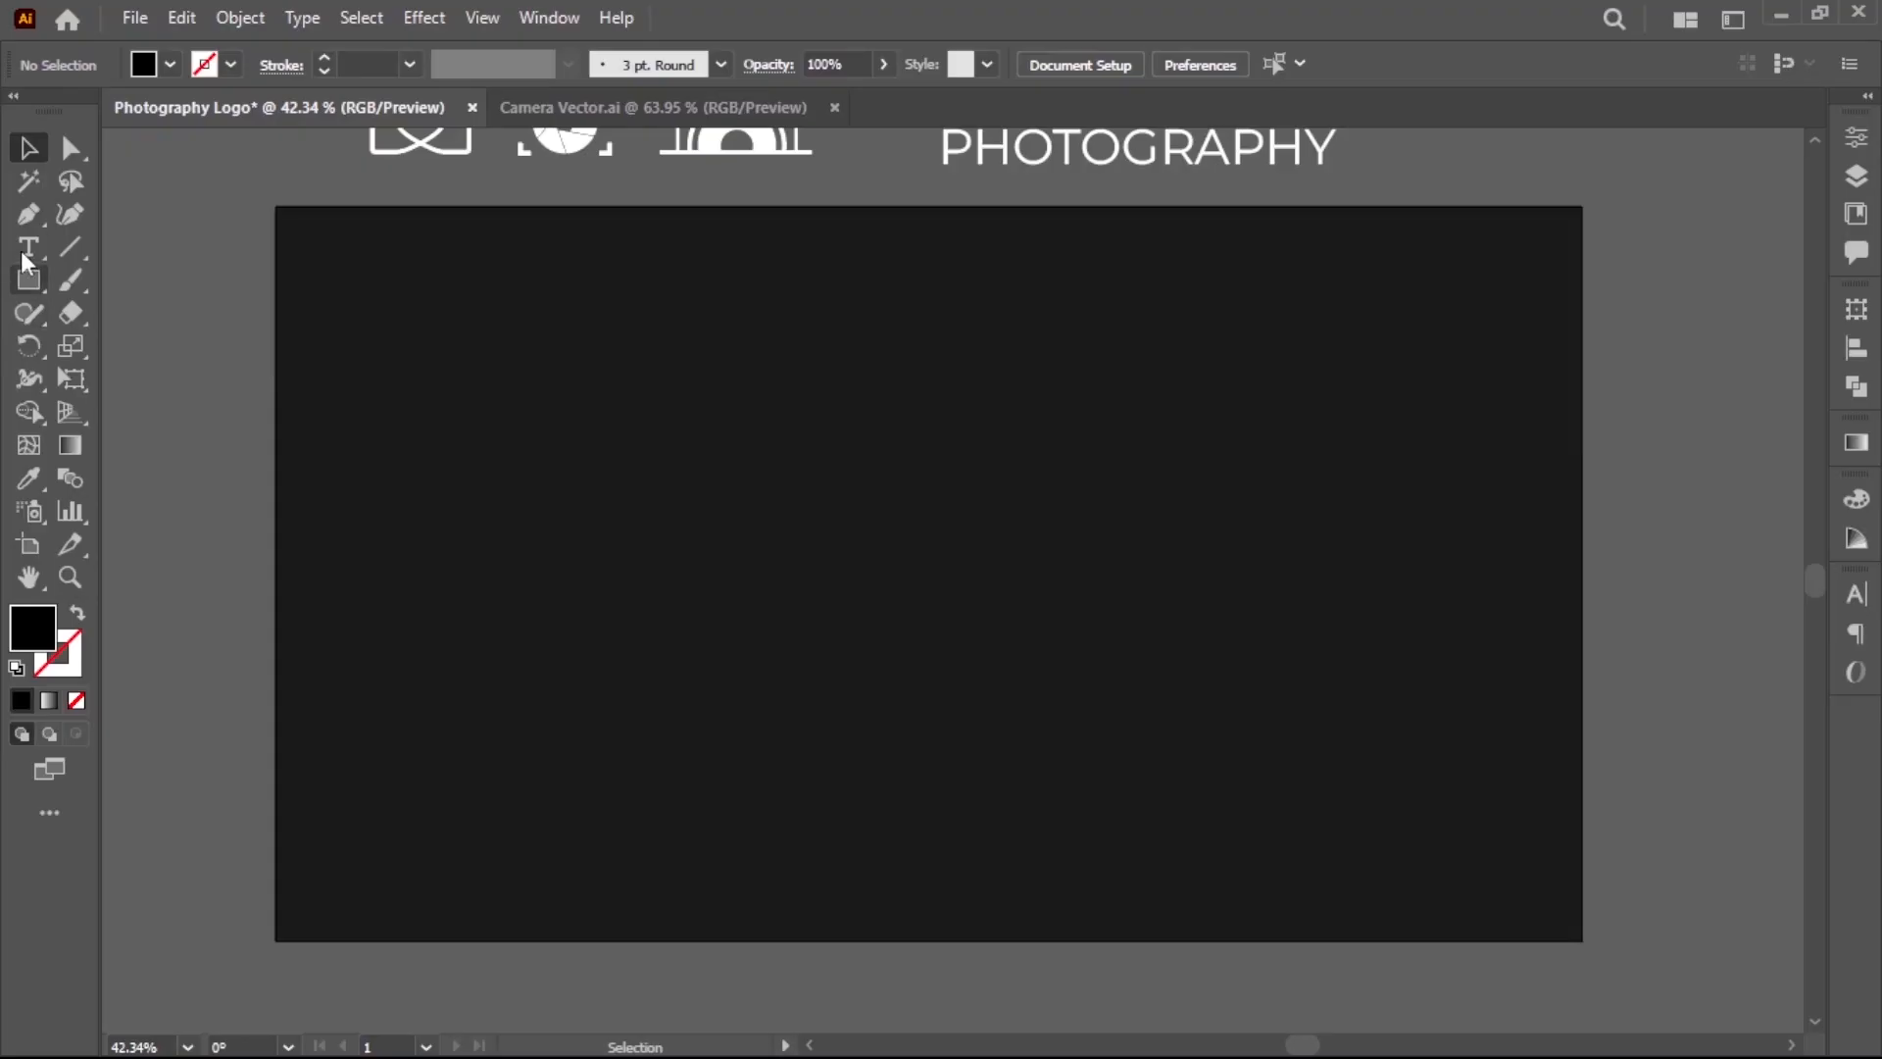
Add the text "Phoenix" in the upper middle of the empty artboard at 72 pt with a white fill.
{"action": "left_click", "coordinate": [27, 250]}
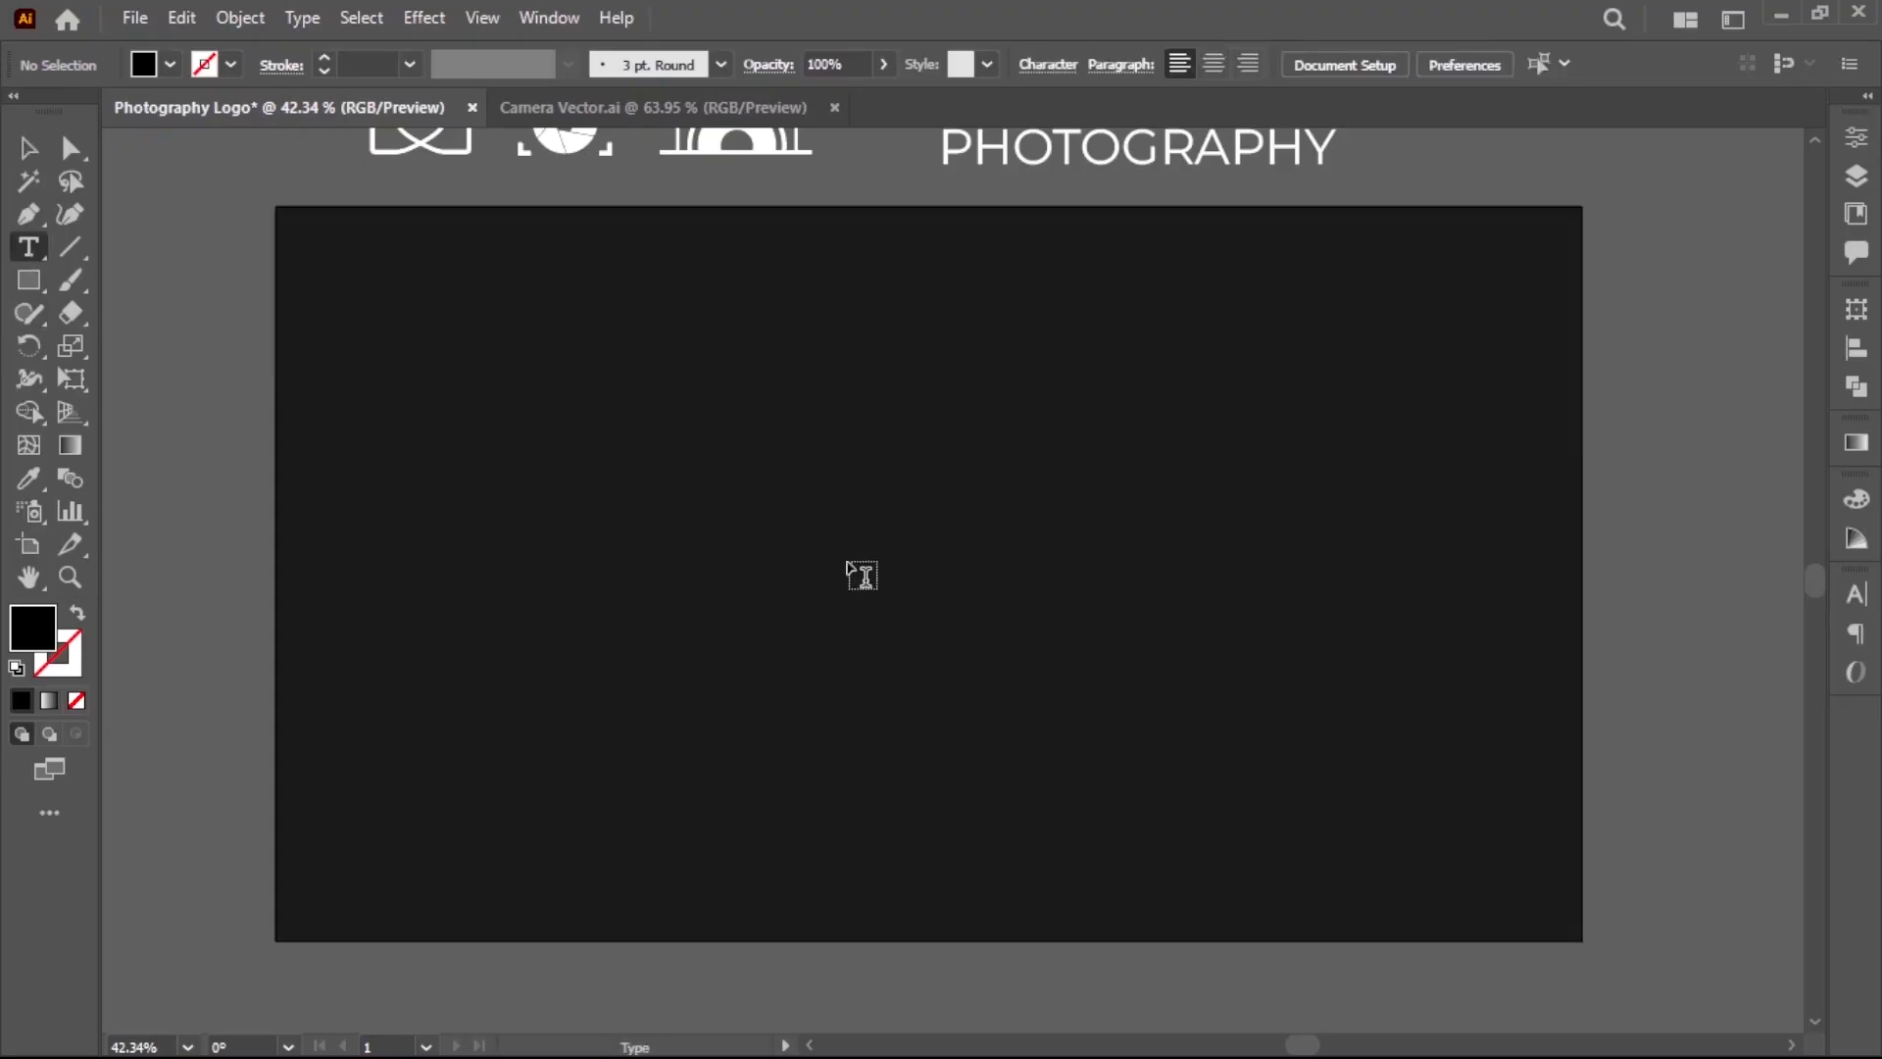
{"action": "left_click", "coordinate": [706, 495]}
{"action": "left_click", "coordinate": [147, 65]}
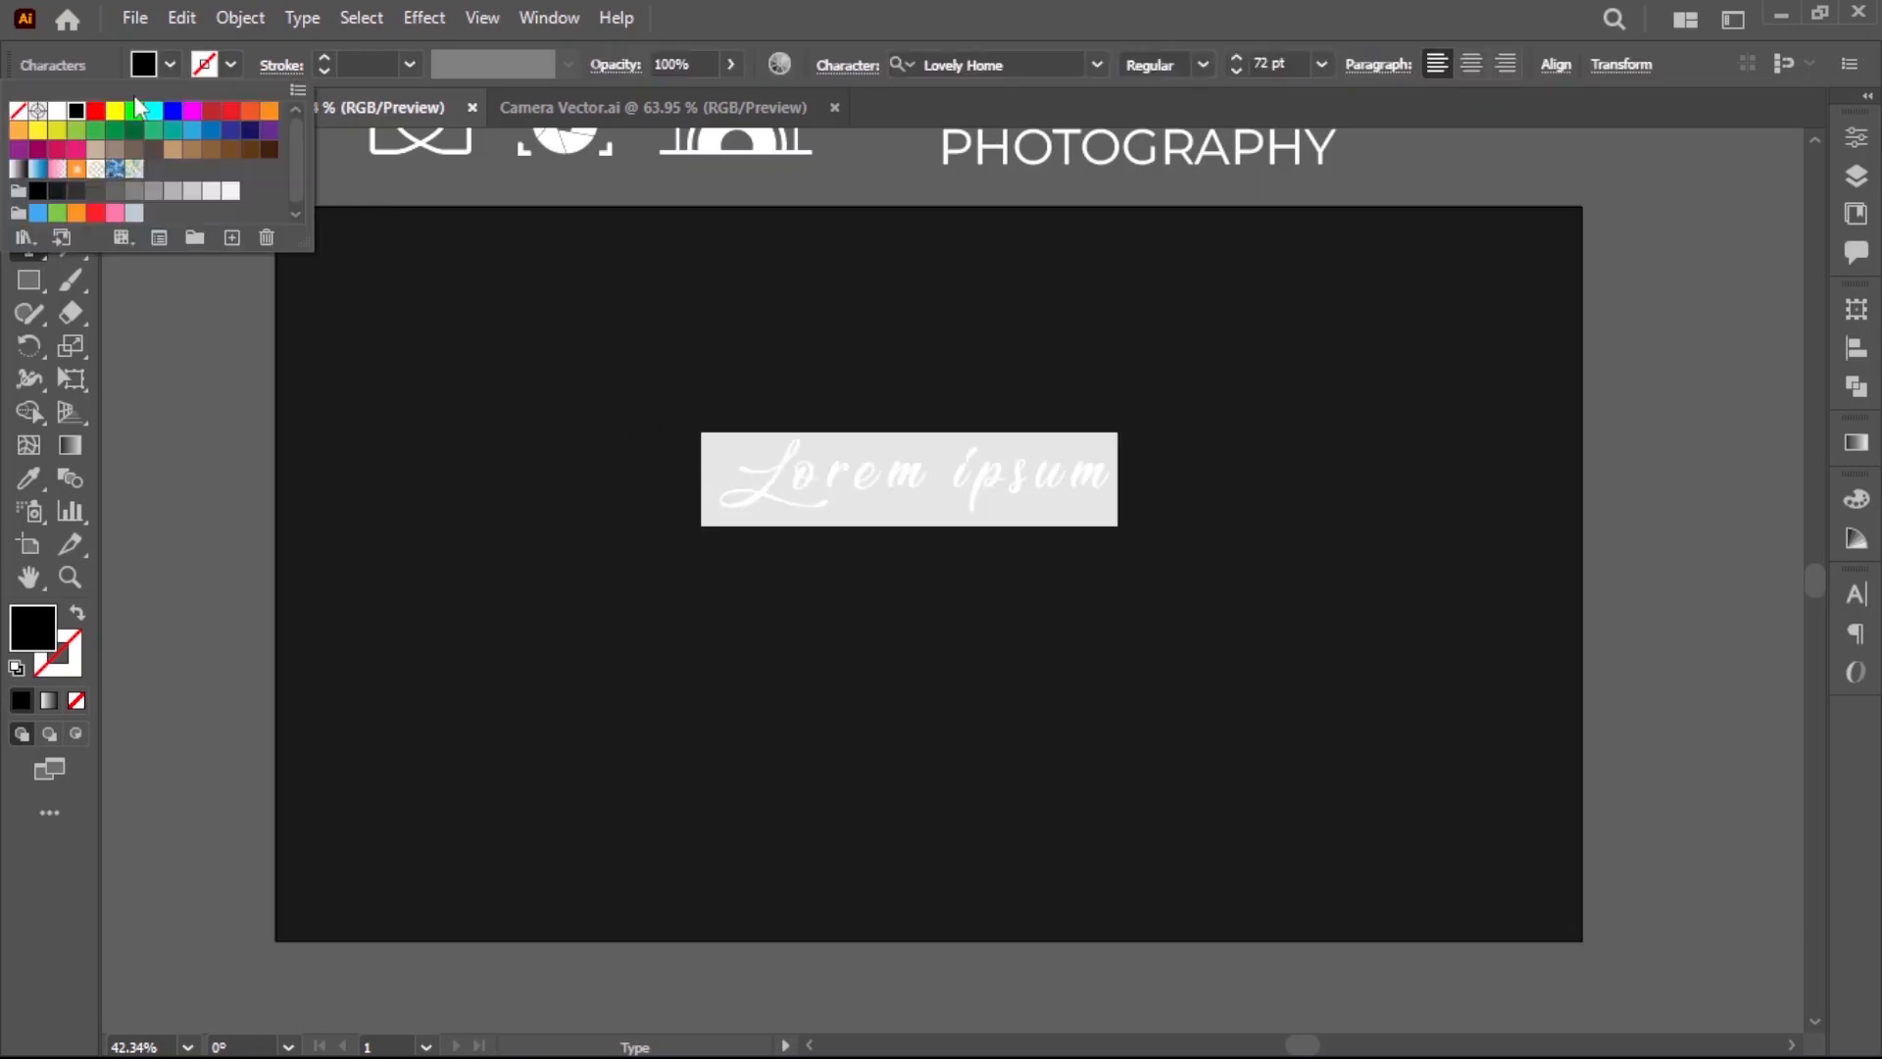
{"action": "left_click", "coordinate": [58, 120]}
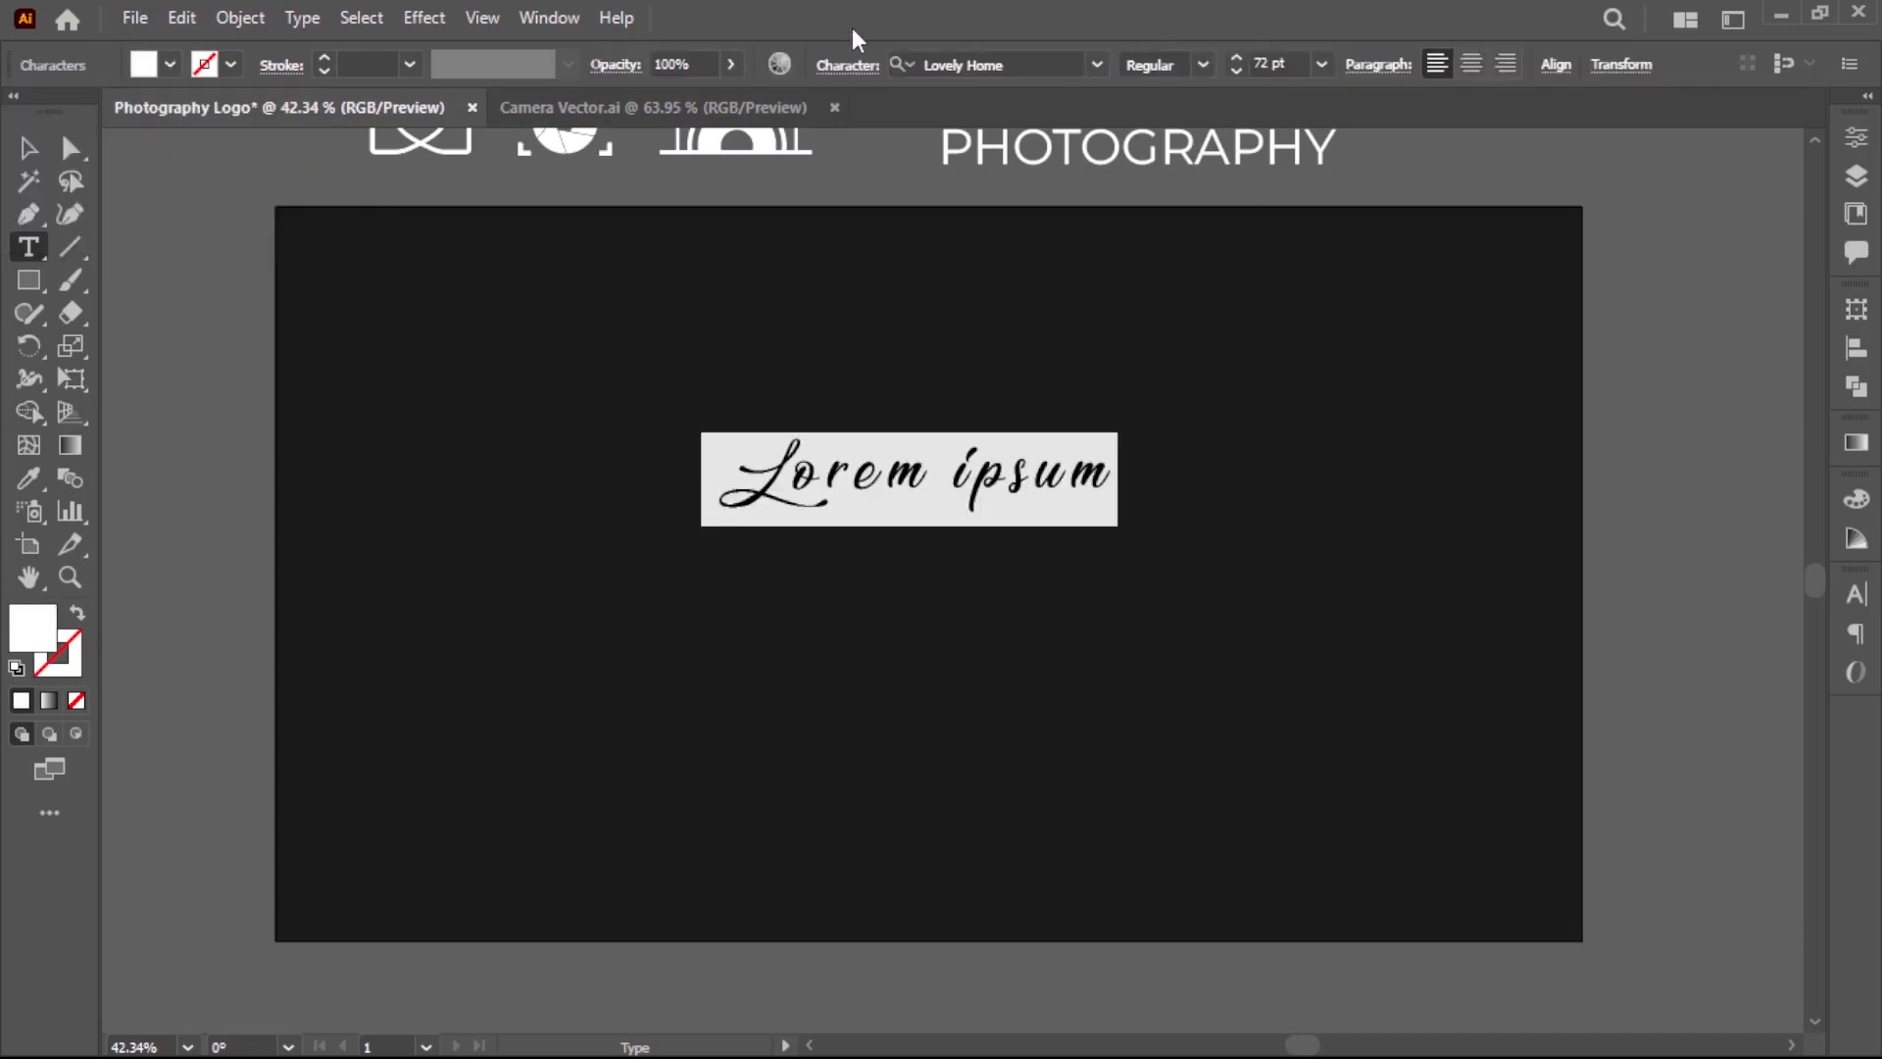
{"action": "type", "text": "P"}
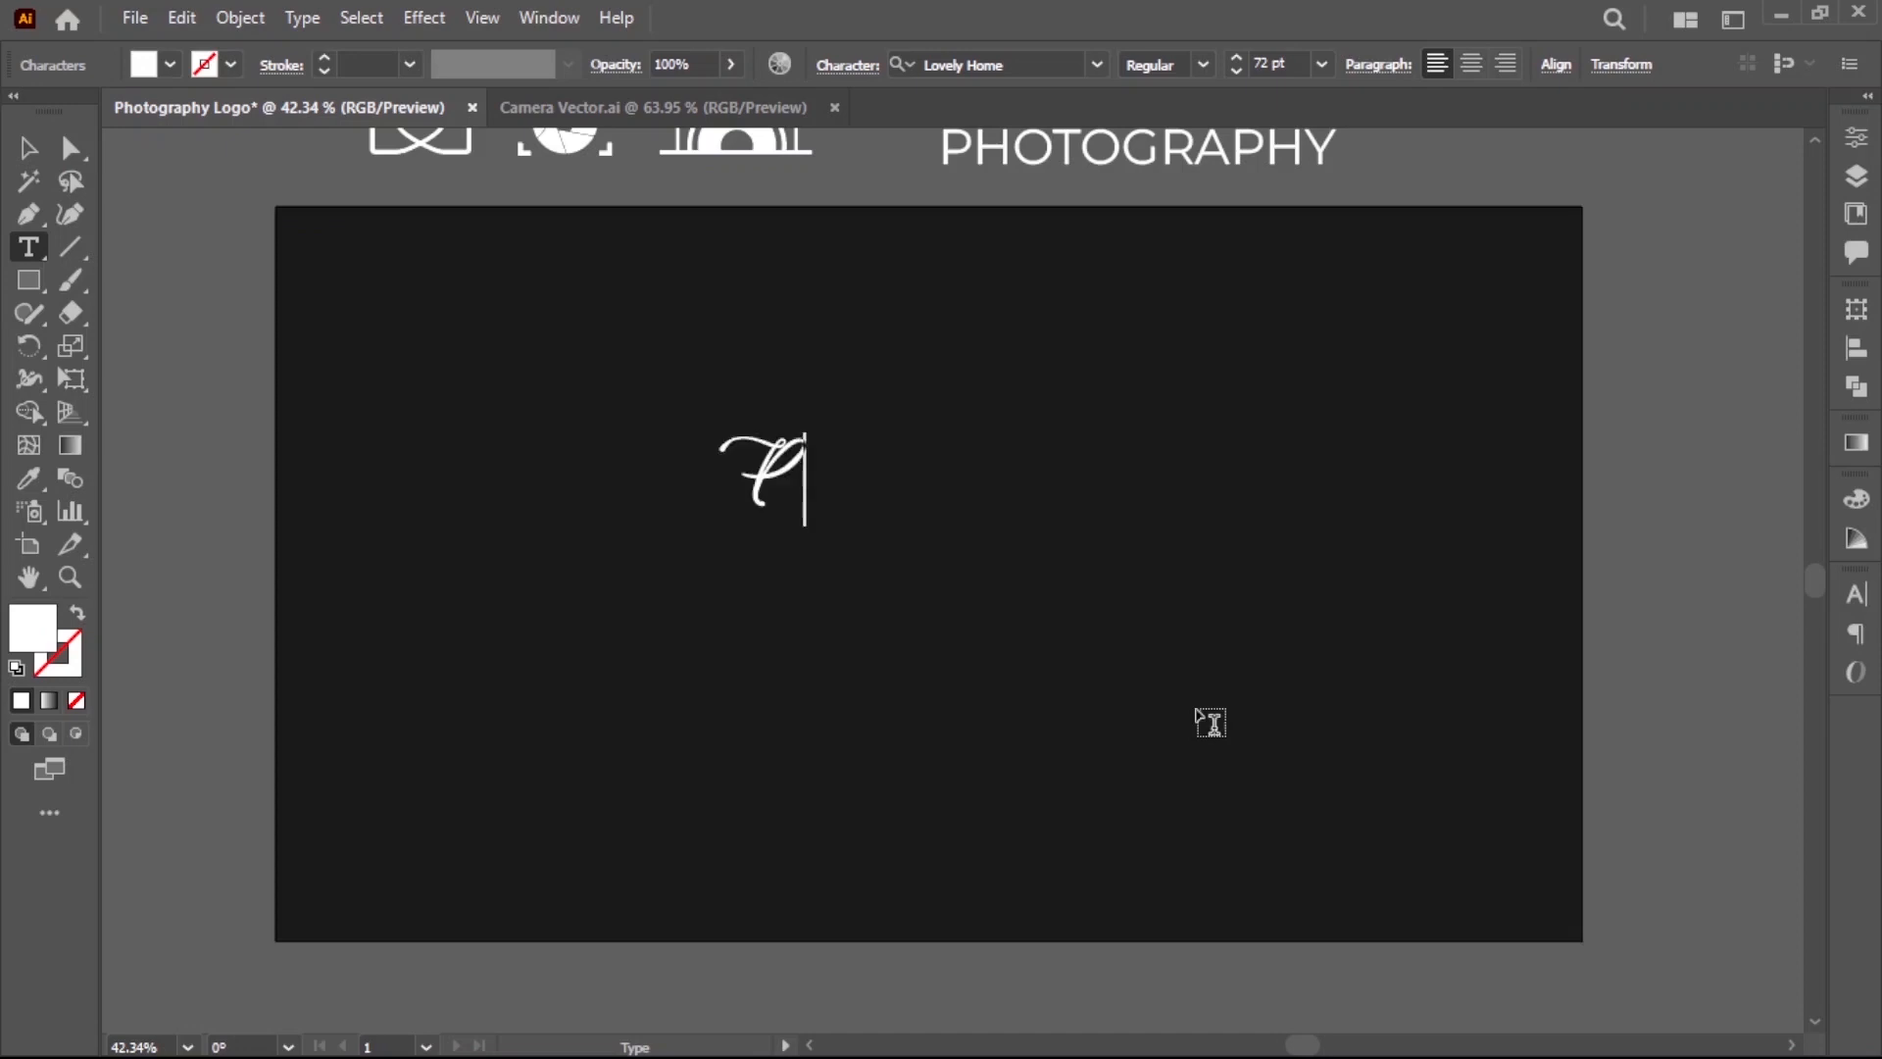
{"action": "type", "text": "hoenix"}
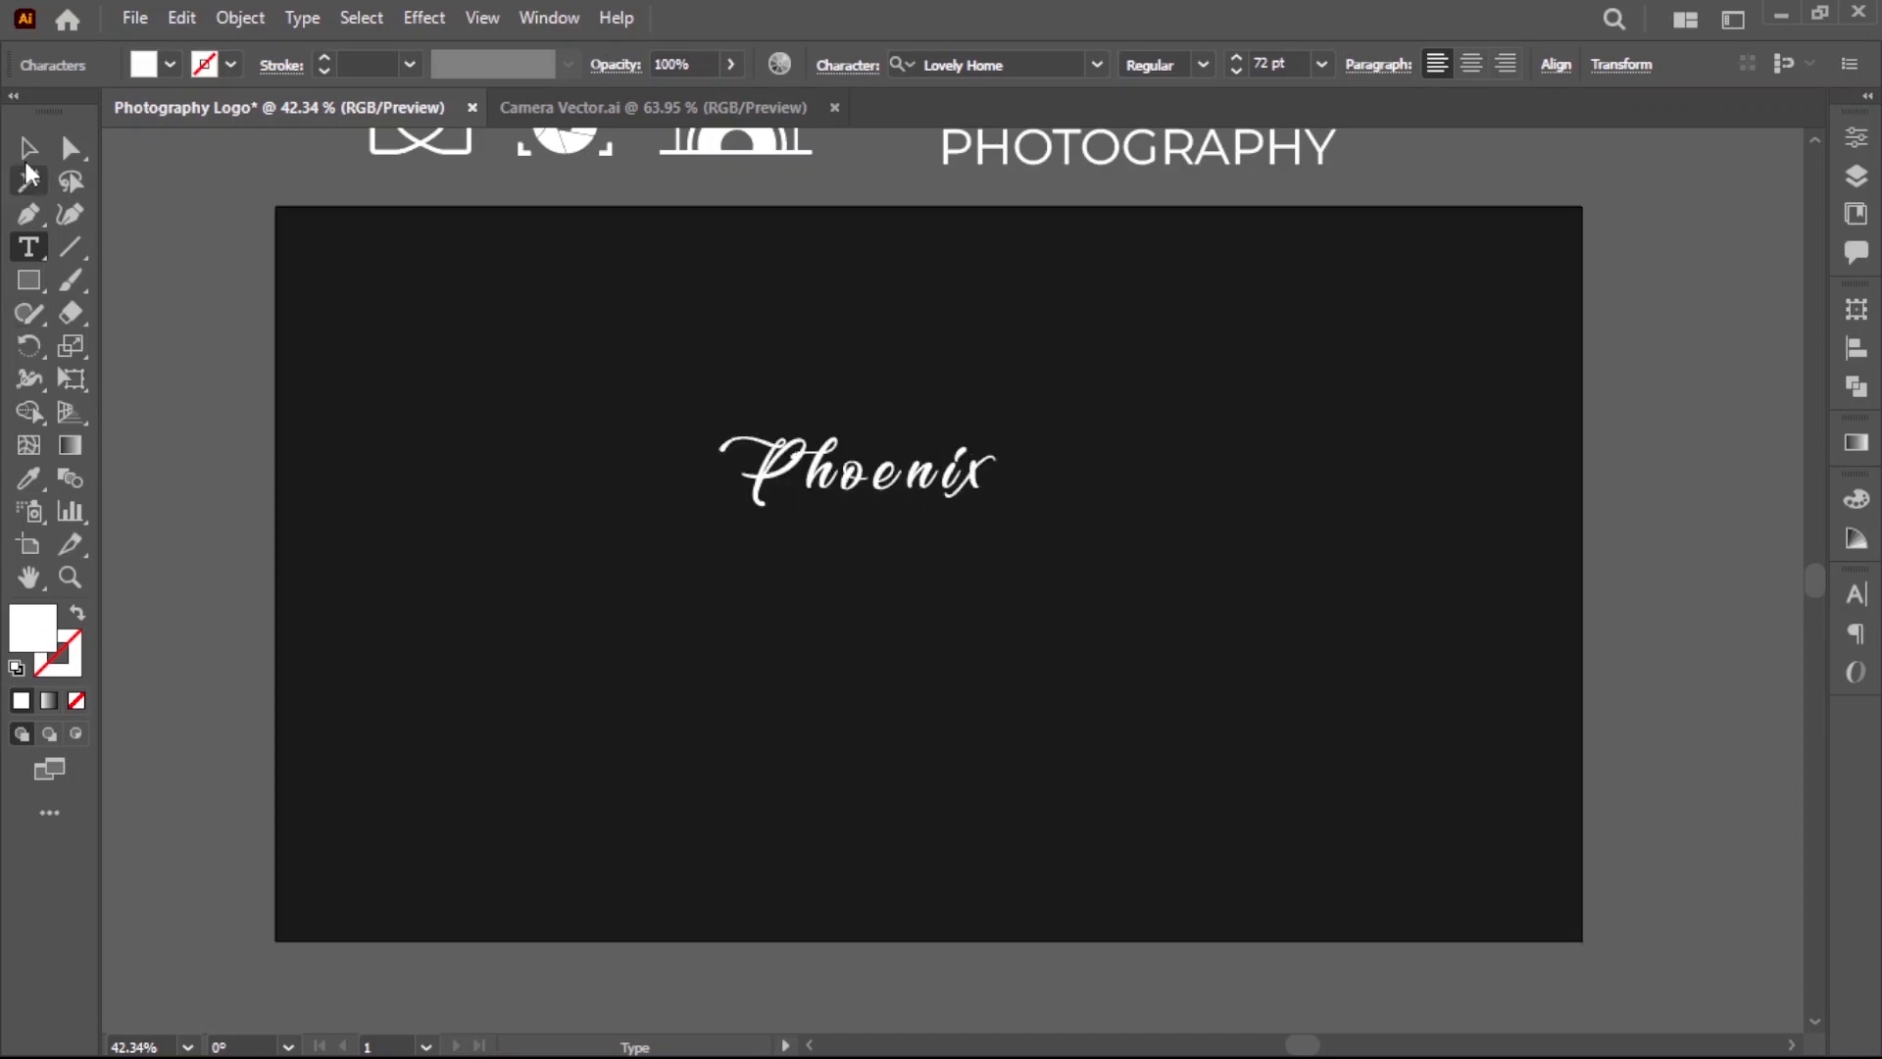
Enlarge the Phoenix text to about 185 pt, position it near the artboard's center and leave it selected.
{"action": "left_click", "coordinate": [28, 149]}
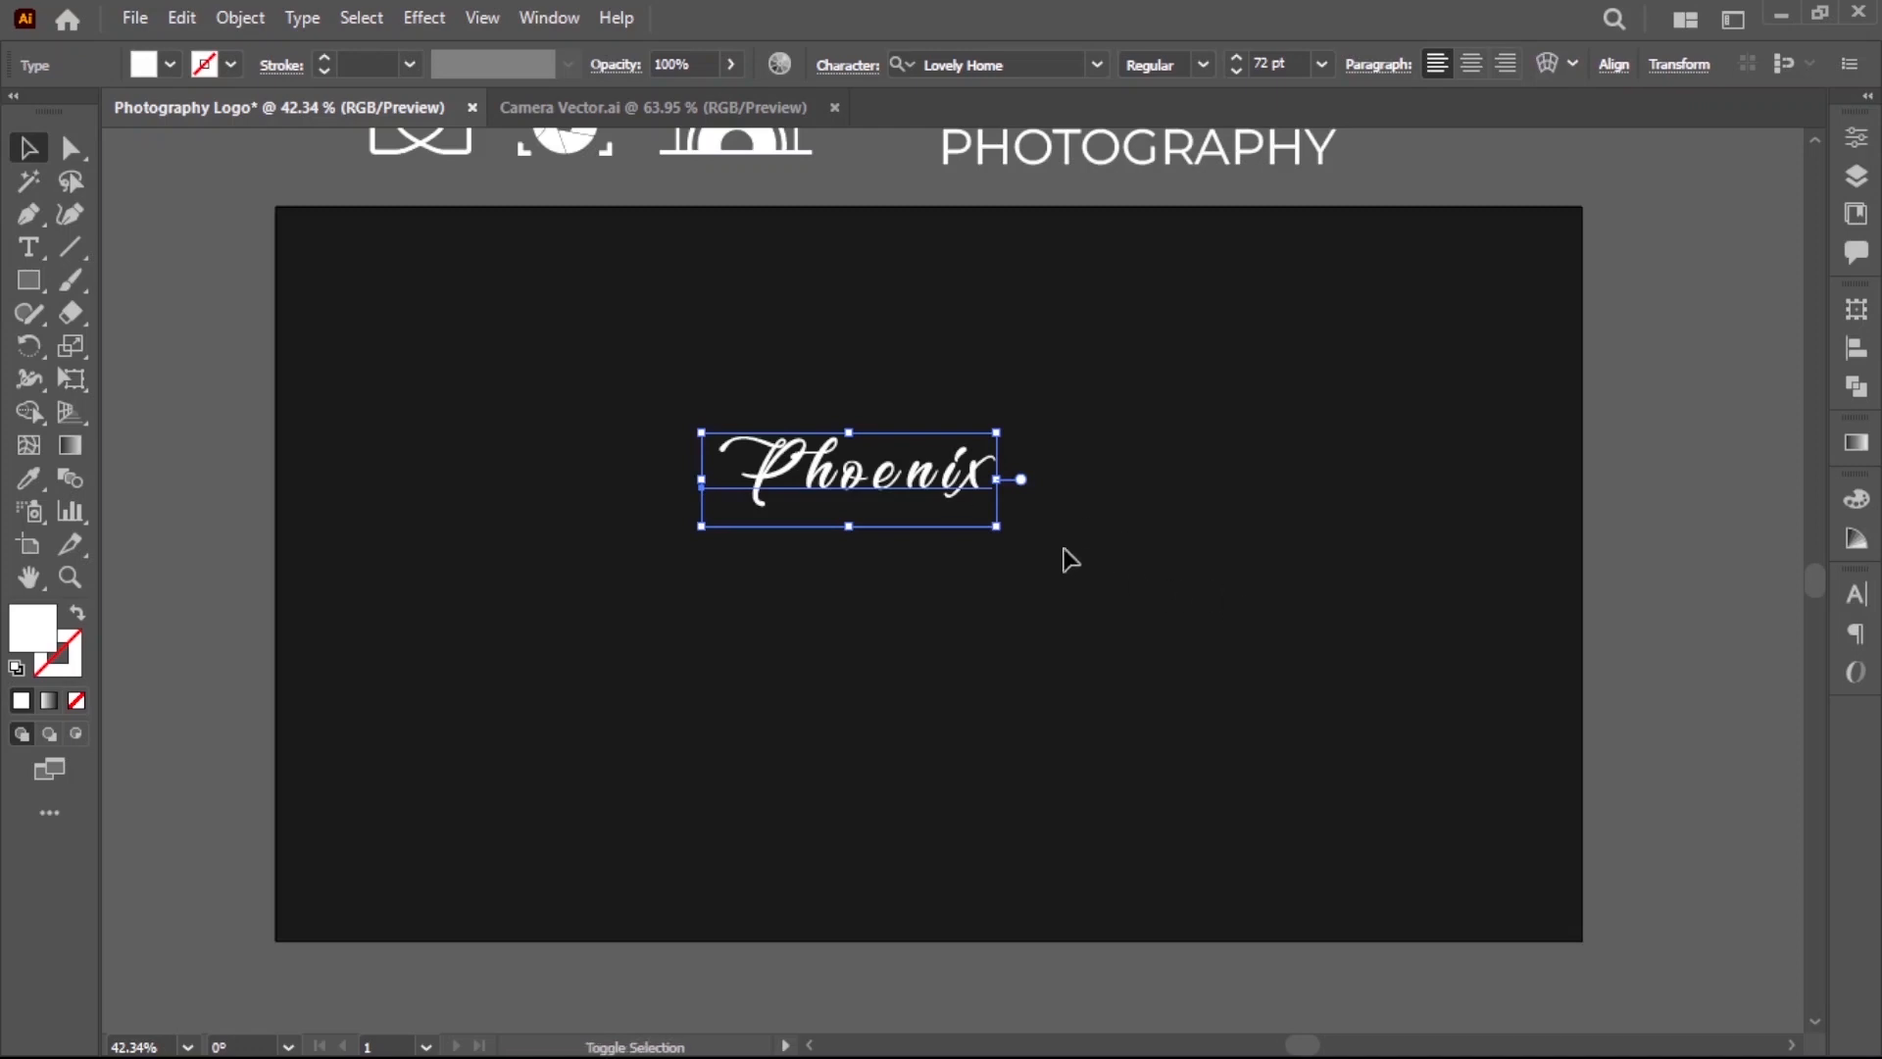
{"action": "left_click_drag", "start_coordinate": [1002, 529], "coordinate": [1231, 664]}
{"action": "mouse_move", "coordinate": [1033, 496]}
{"action": "left_mouse_down"}
{"action": "mouse_move", "coordinate": [1110, 520]}
{"action": "mouse_move", "coordinate": [1049, 526]}
{"action": "left_mouse_up"}
{"action": "left_click", "coordinate": [1449, 689]}
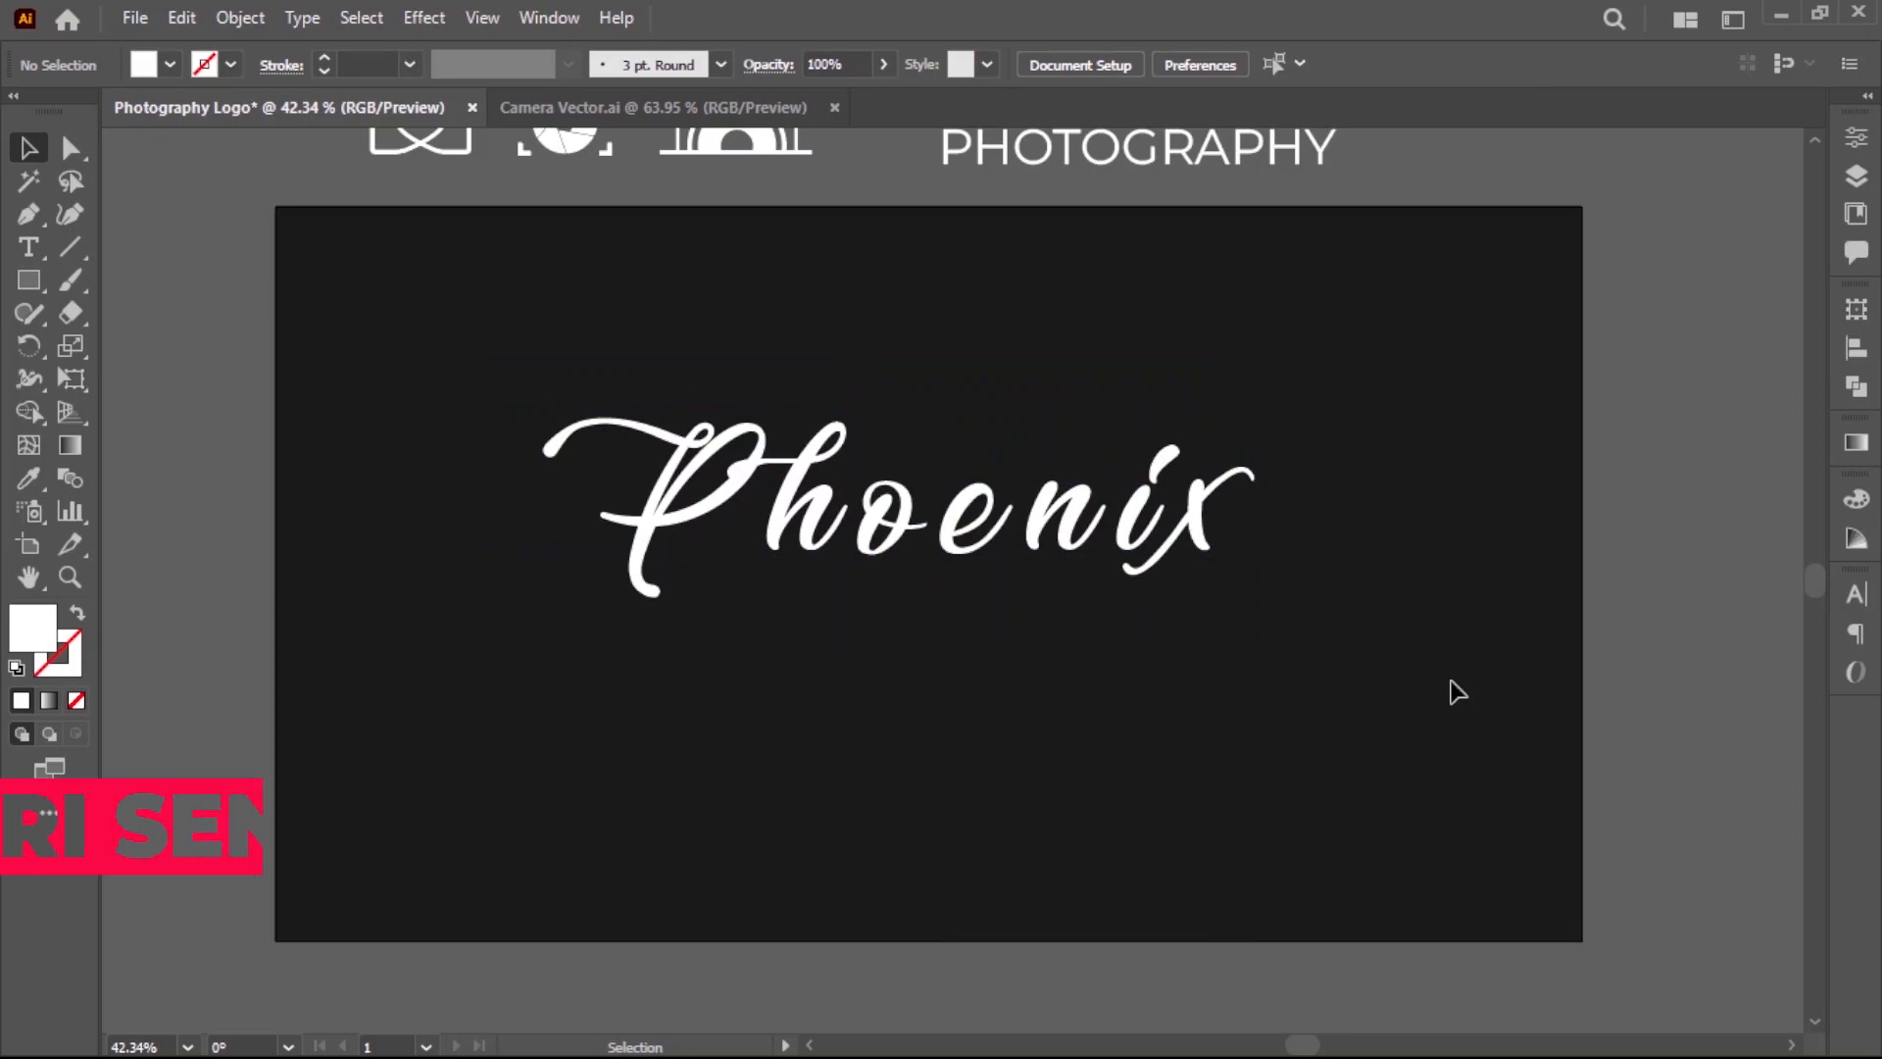
{"action": "left_click", "coordinate": [1190, 557]}
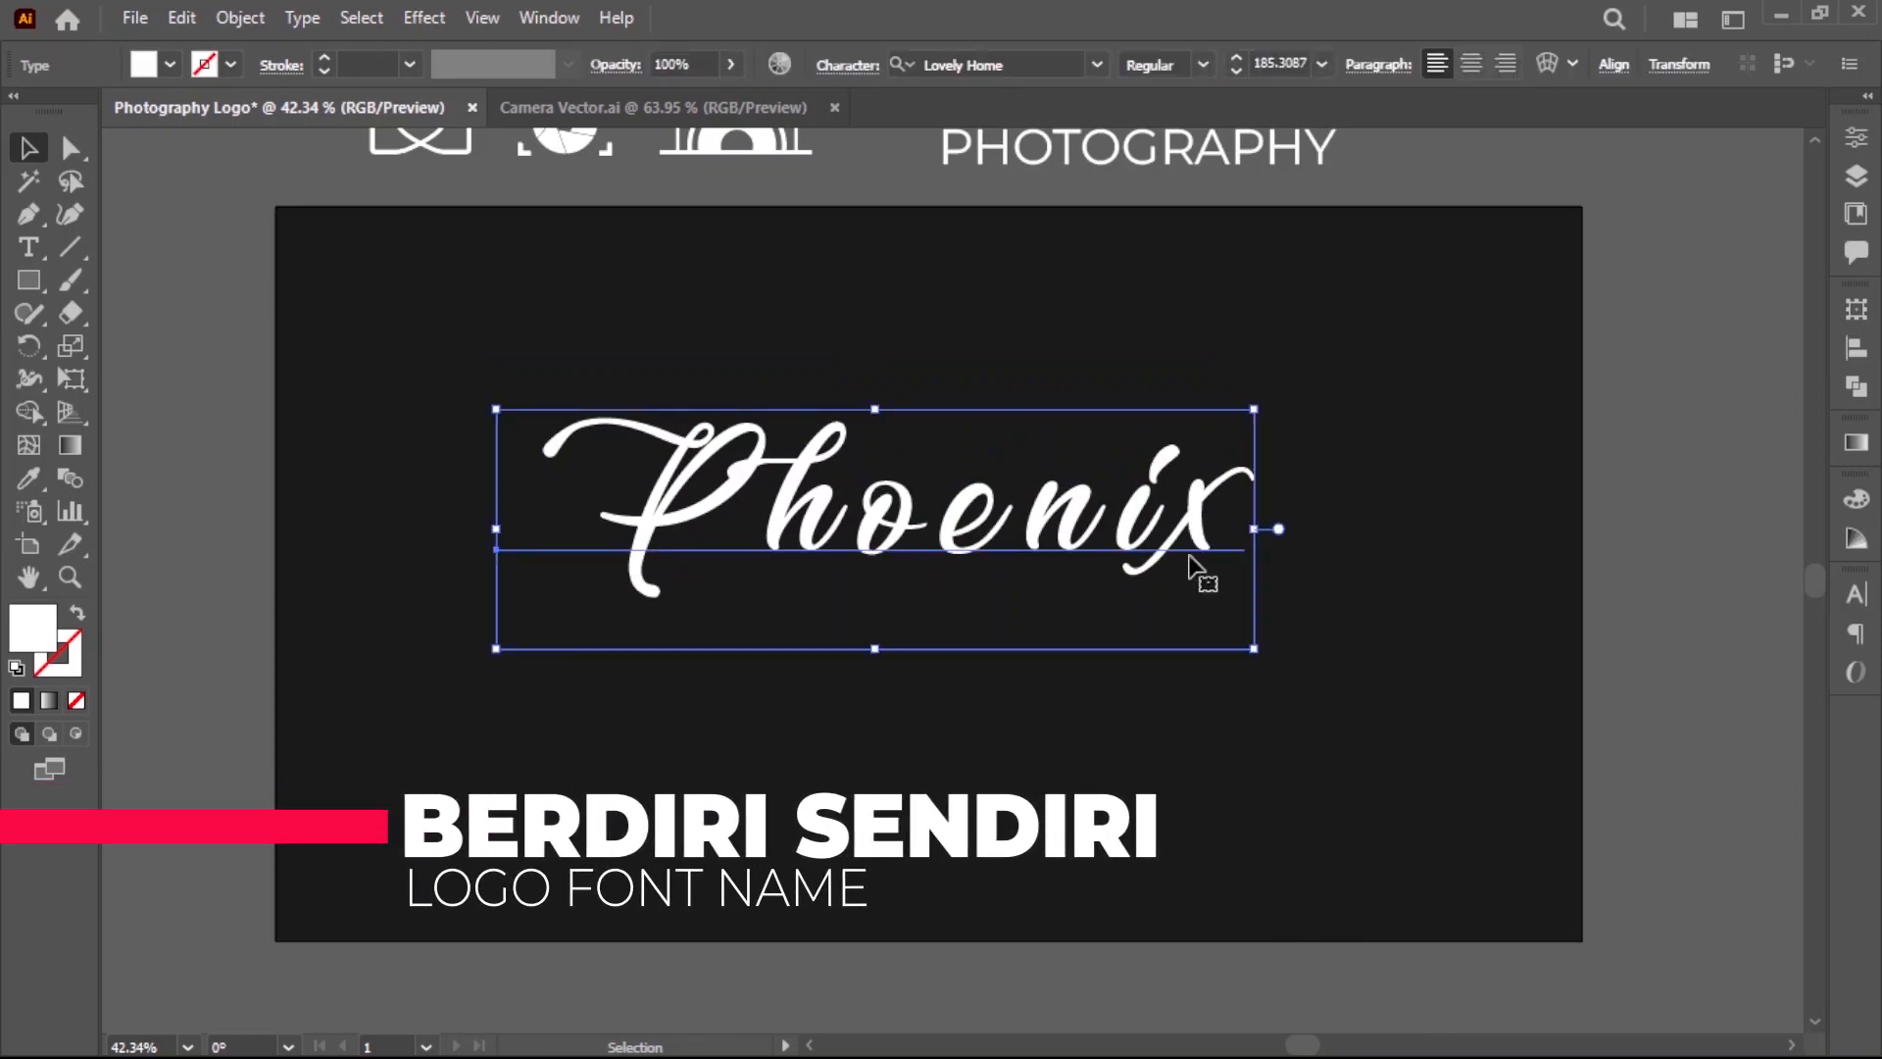
Set the Phoenix text's font to Berdiri Sendiri.
{"action": "left_click", "coordinate": [1043, 54]}
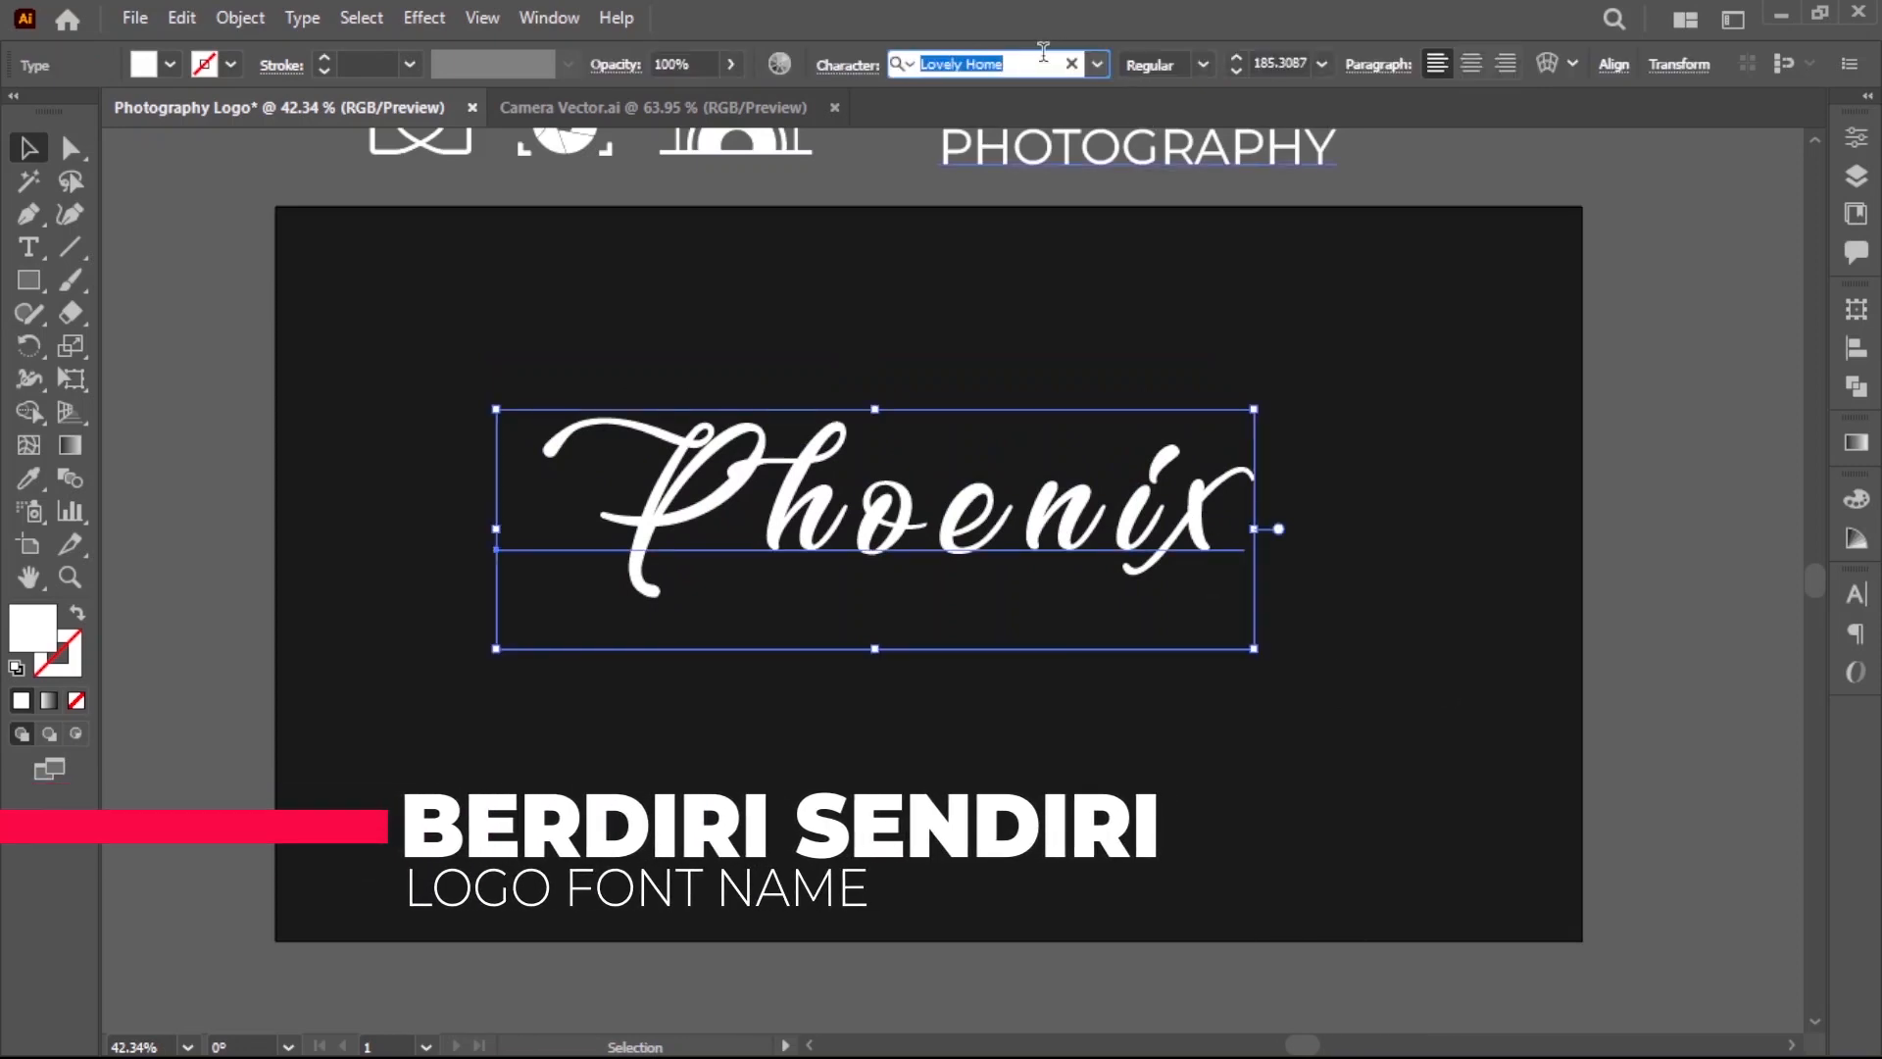
{"action": "type", "text": "ber"}
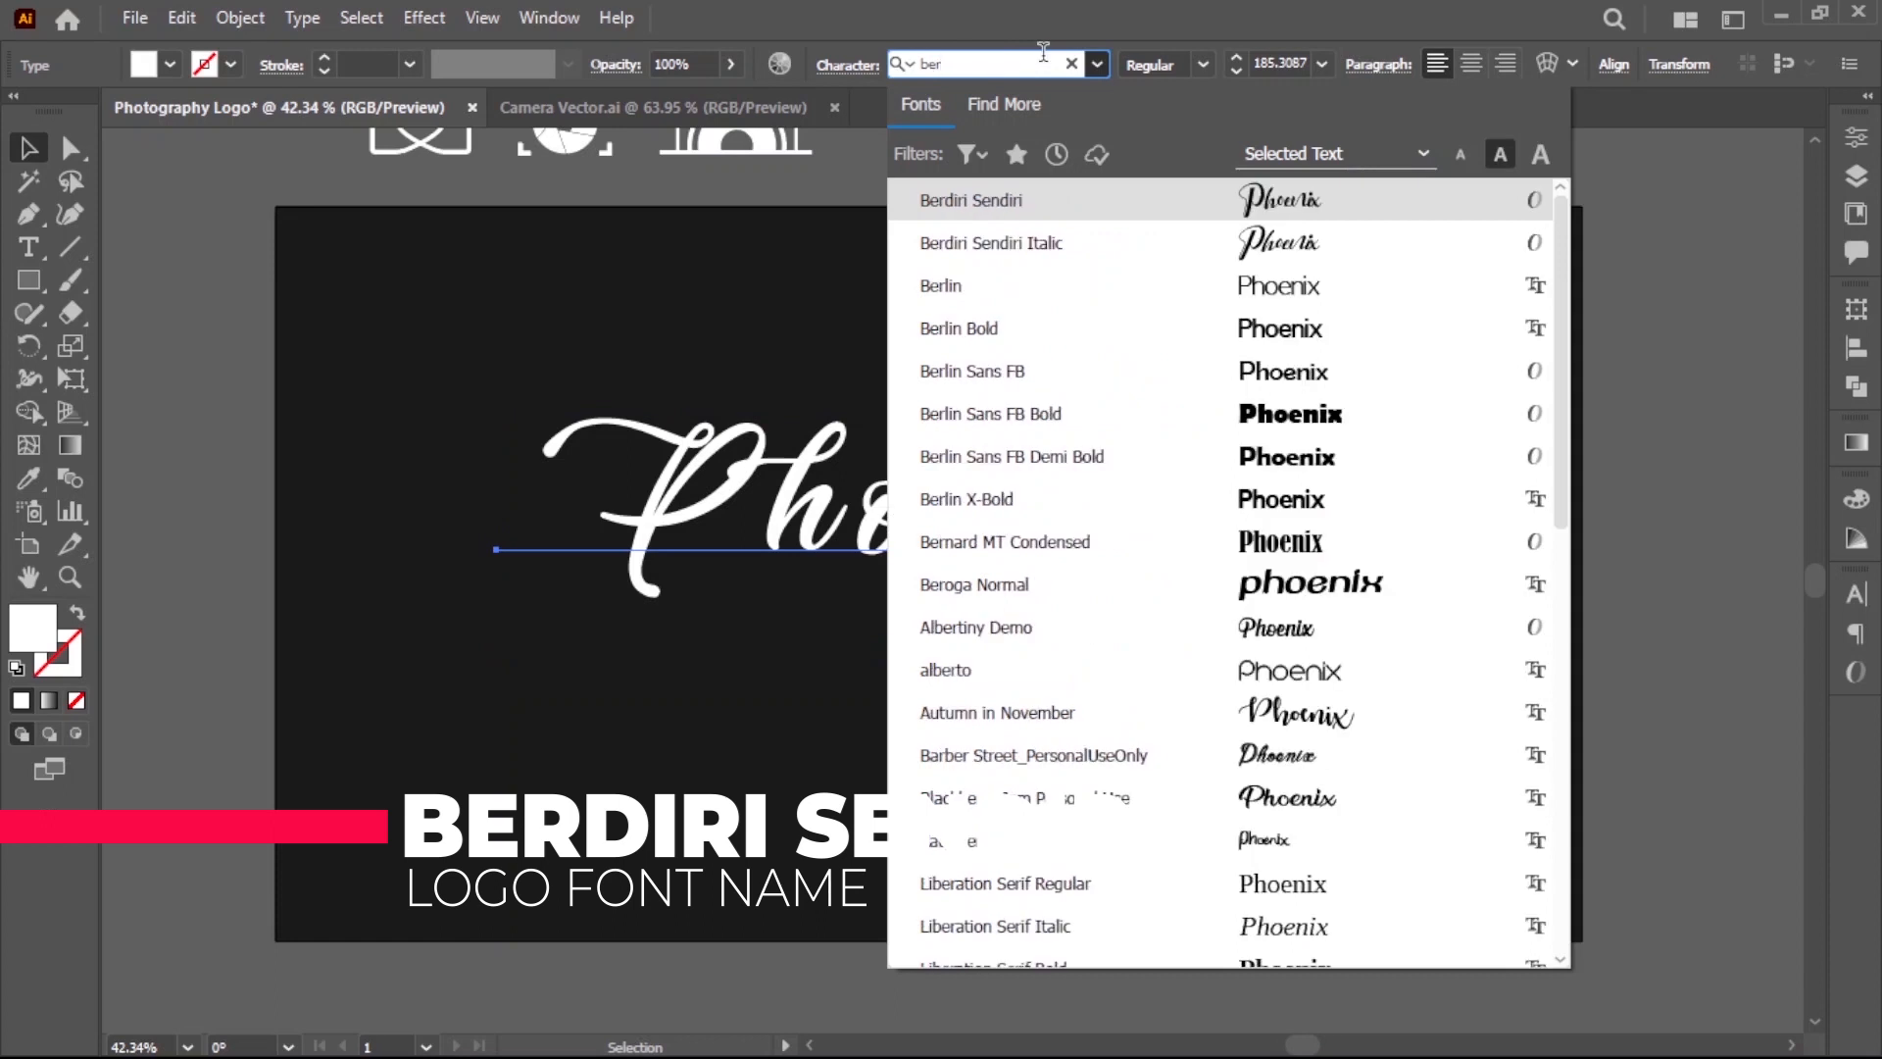
{"action": "type", "text": "diri"}
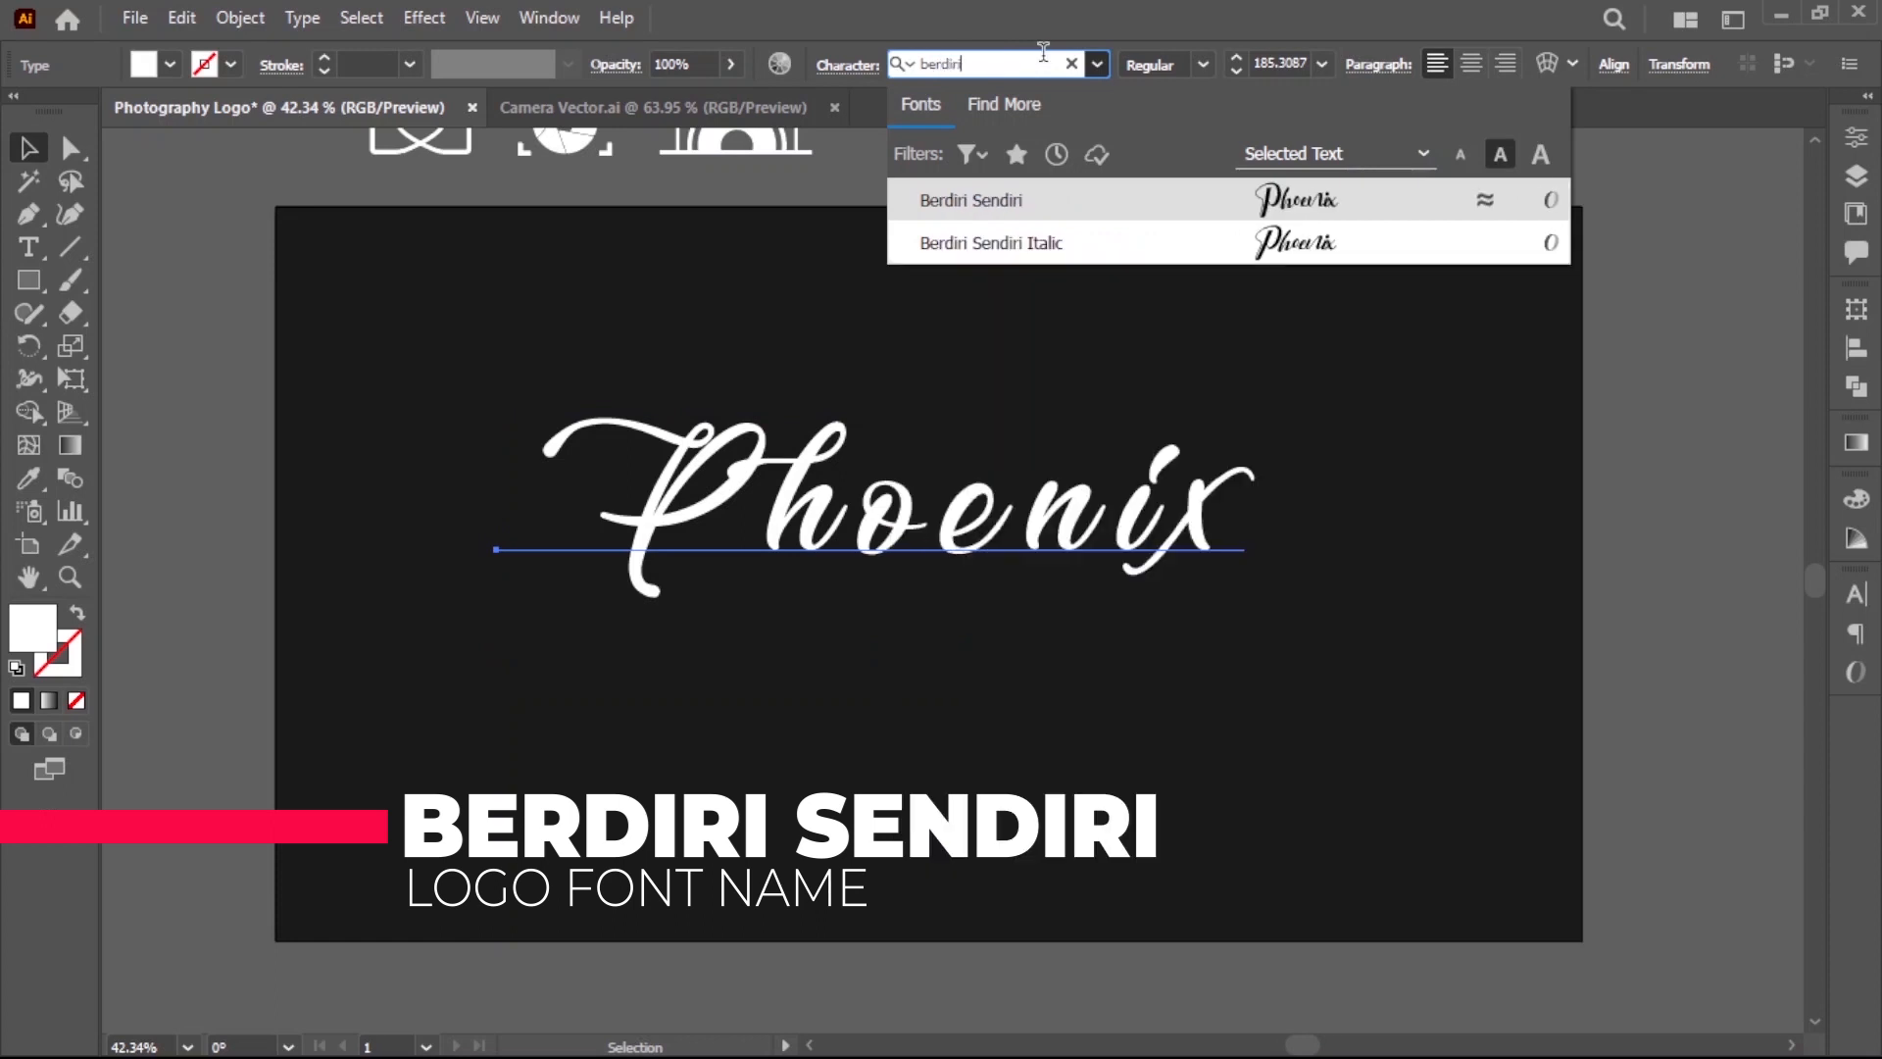
{"action": "left_click", "coordinate": [1164, 200]}
{"action": "left_click", "coordinate": [1316, 618]}
{"action": "left_click", "coordinate": [1000, 554]}
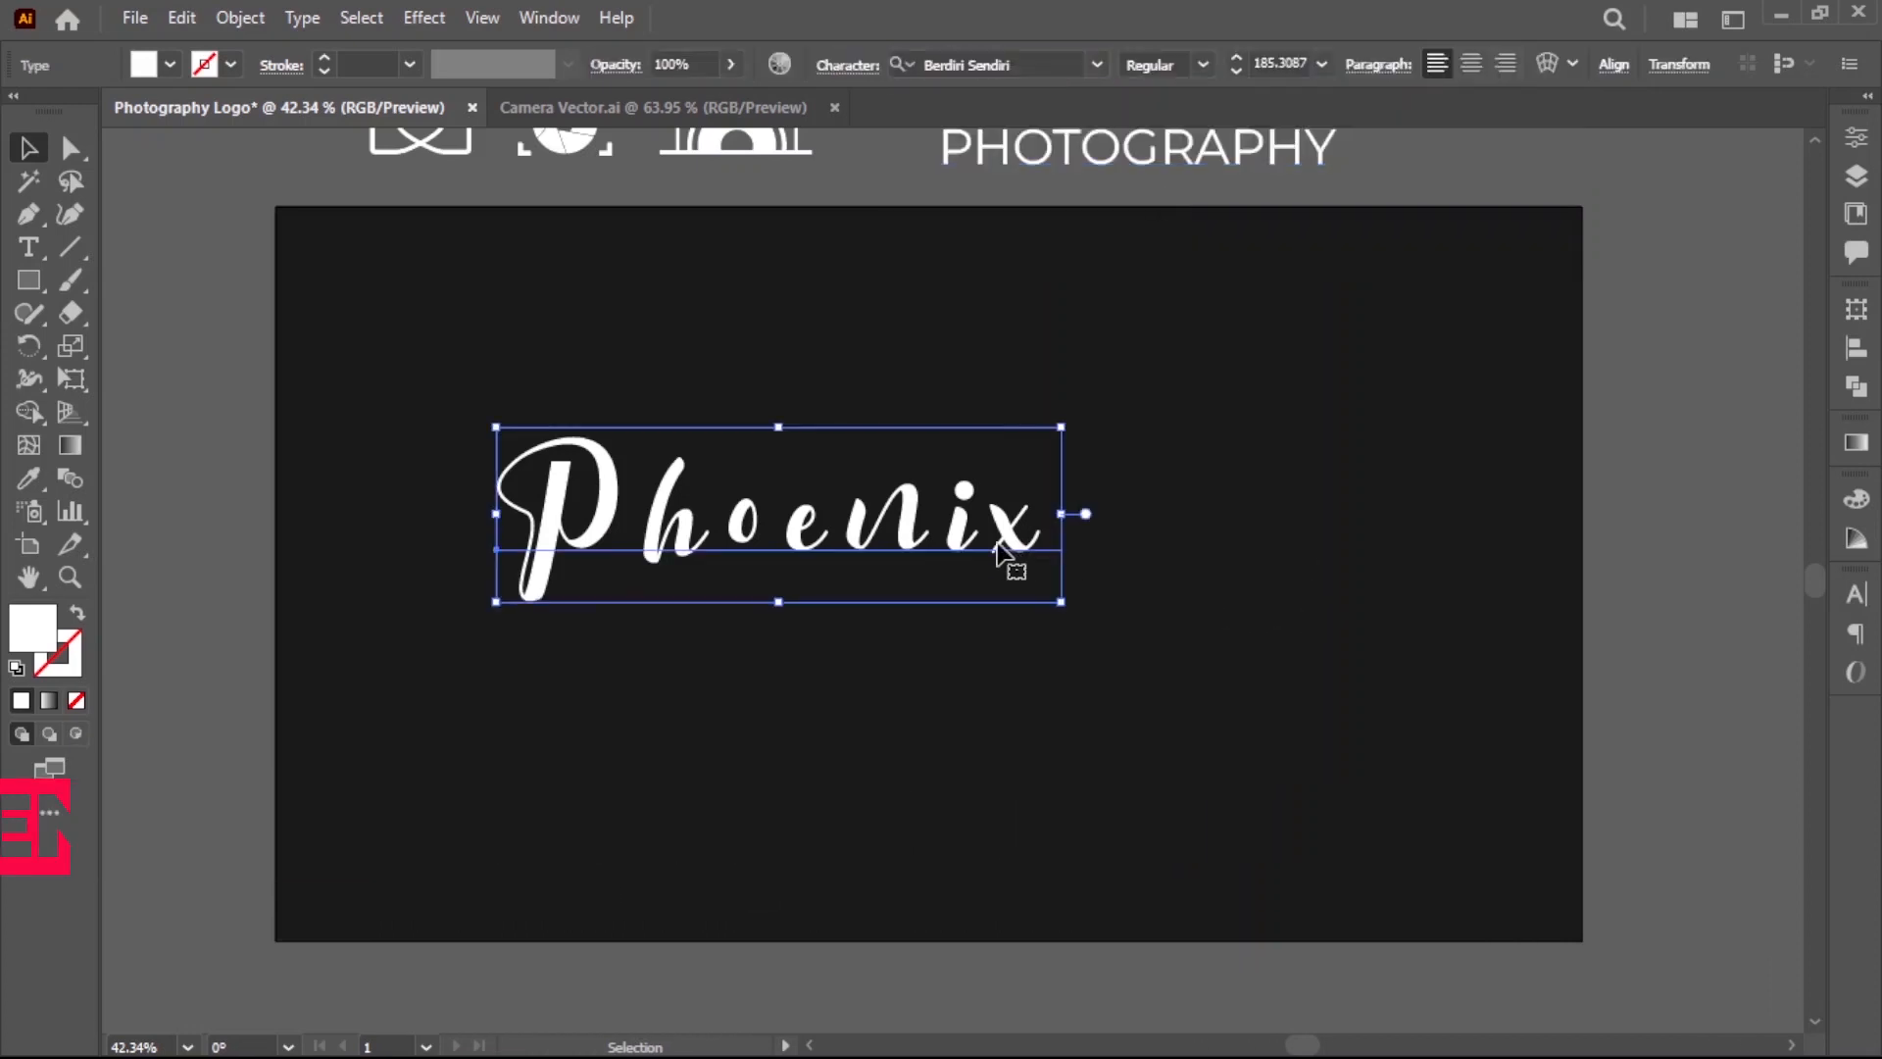
Set the Phoenix text's tracking to 0 and enlarge it to about 260 pt, placed near the artboard's center.
{"action": "left_click", "coordinate": [845, 66]}
{"action": "left_click", "coordinate": [857, 227]}
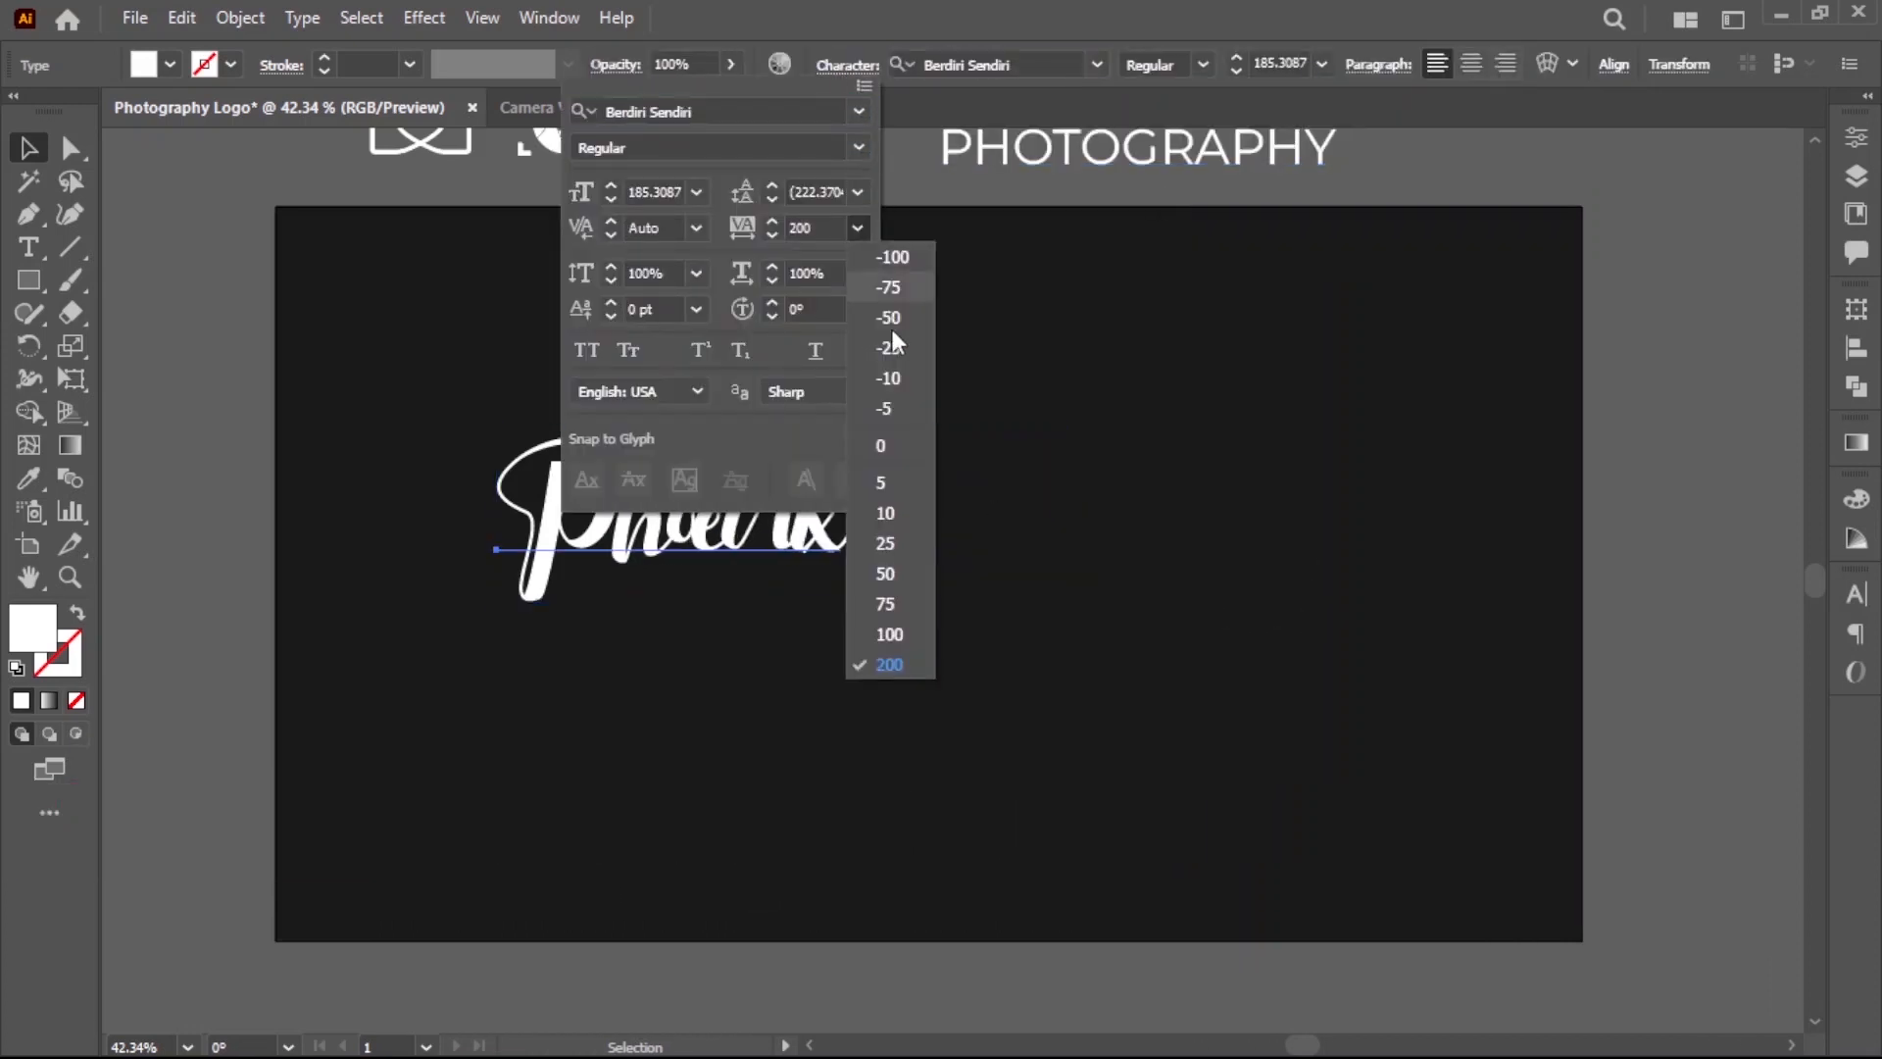
{"action": "left_click", "coordinate": [881, 446]}
{"action": "left_click_drag", "start_coordinate": [785, 541], "coordinate": [948, 531]}
{"action": "left_click_drag", "start_coordinate": [1072, 596], "coordinate": [1225, 696]}
{"action": "left_click_drag", "start_coordinate": [1127, 549], "coordinate": [1101, 525]}
{"action": "left_click", "coordinate": [1500, 598]}
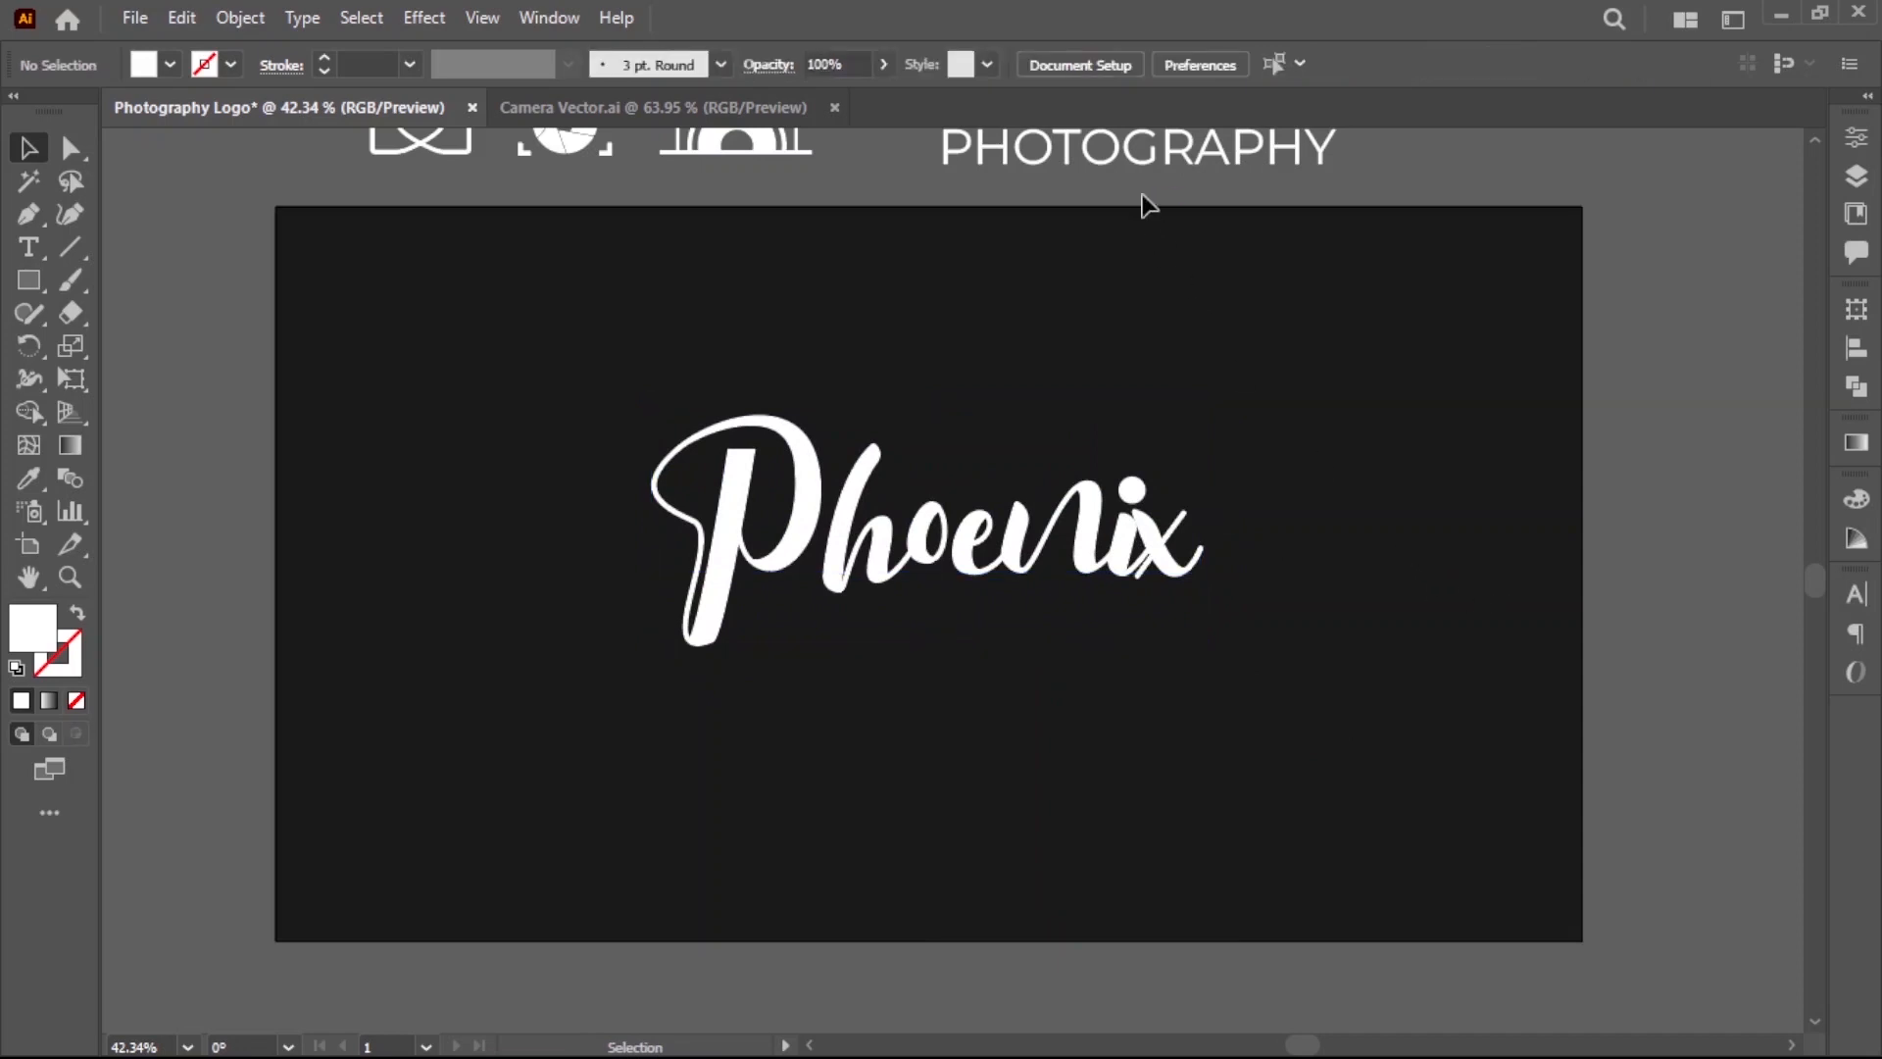
Place a copy of the PHOTOGRAPHY text just below Phoenix, right of the P's stem, and set its tracking to 200.
{"action": "left_click_drag", "start_coordinate": [1139, 151], "coordinate": [980, 634]}
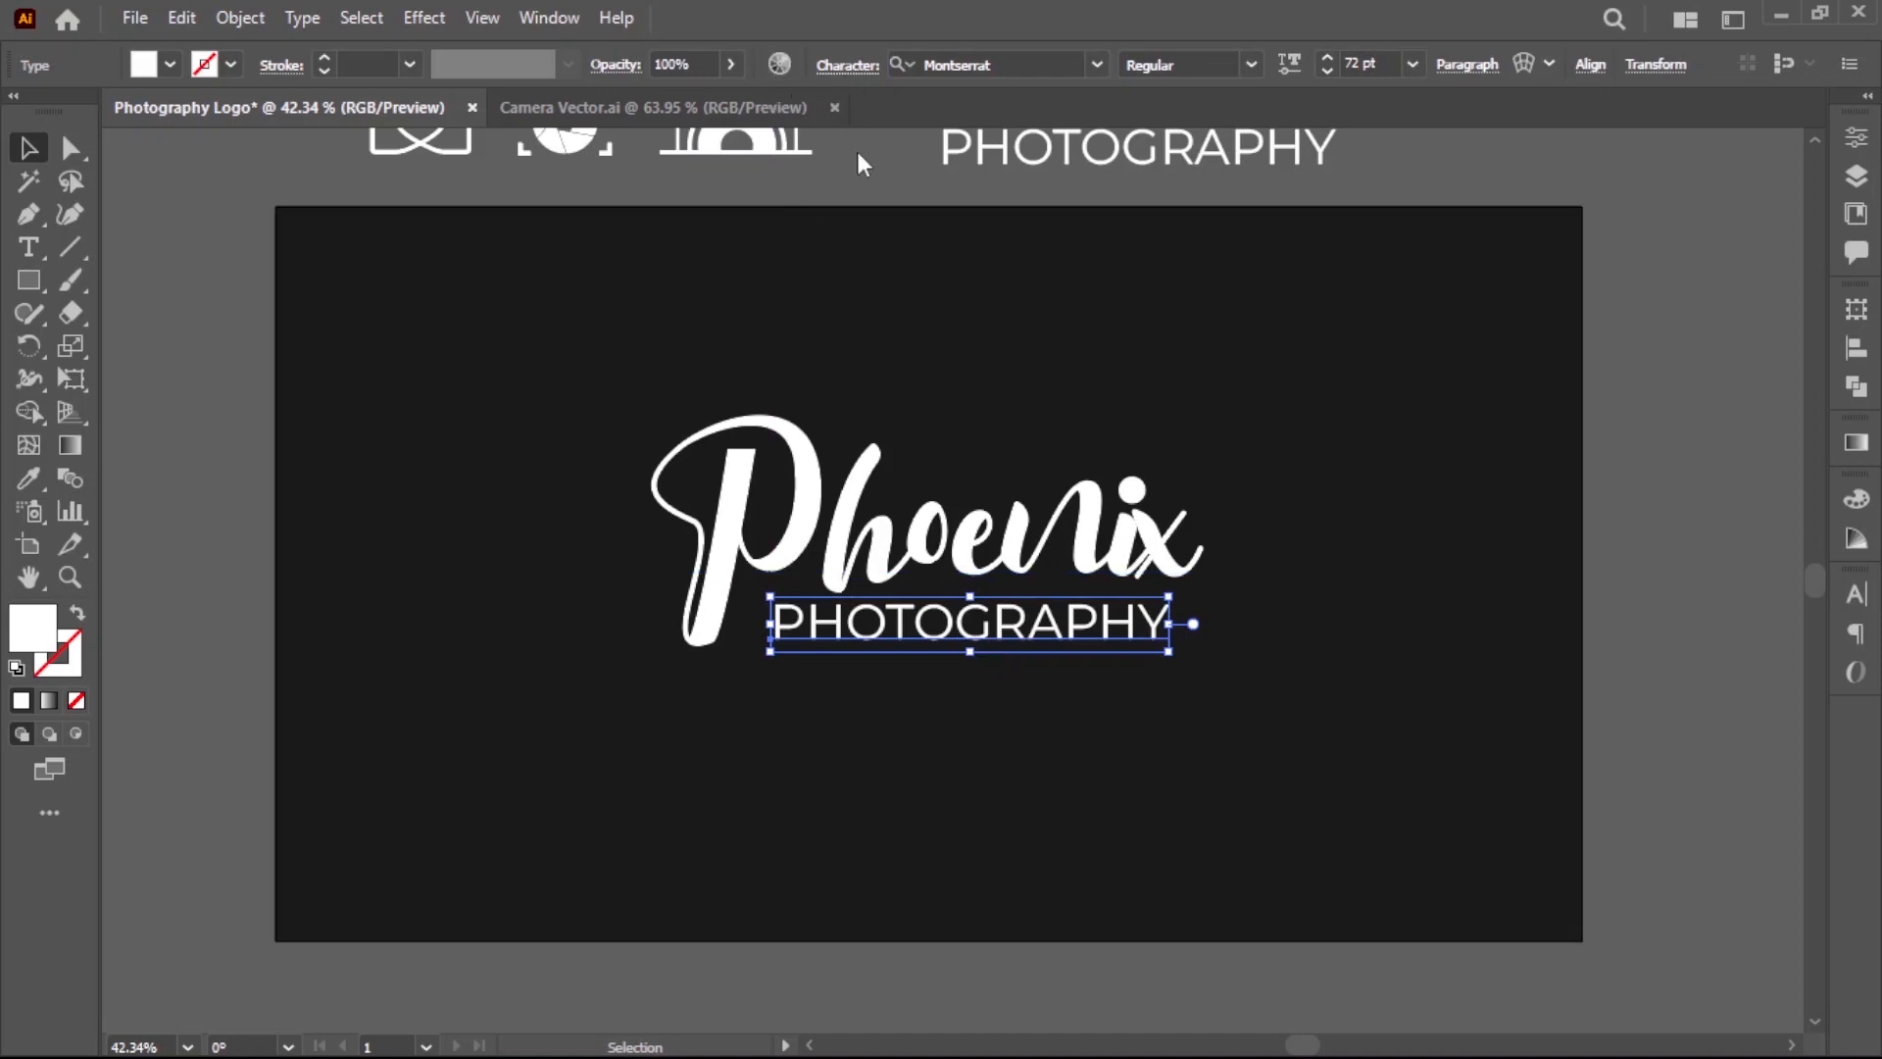
{"action": "left_click", "coordinate": [848, 66]}
{"action": "left_click", "coordinate": [858, 234]}
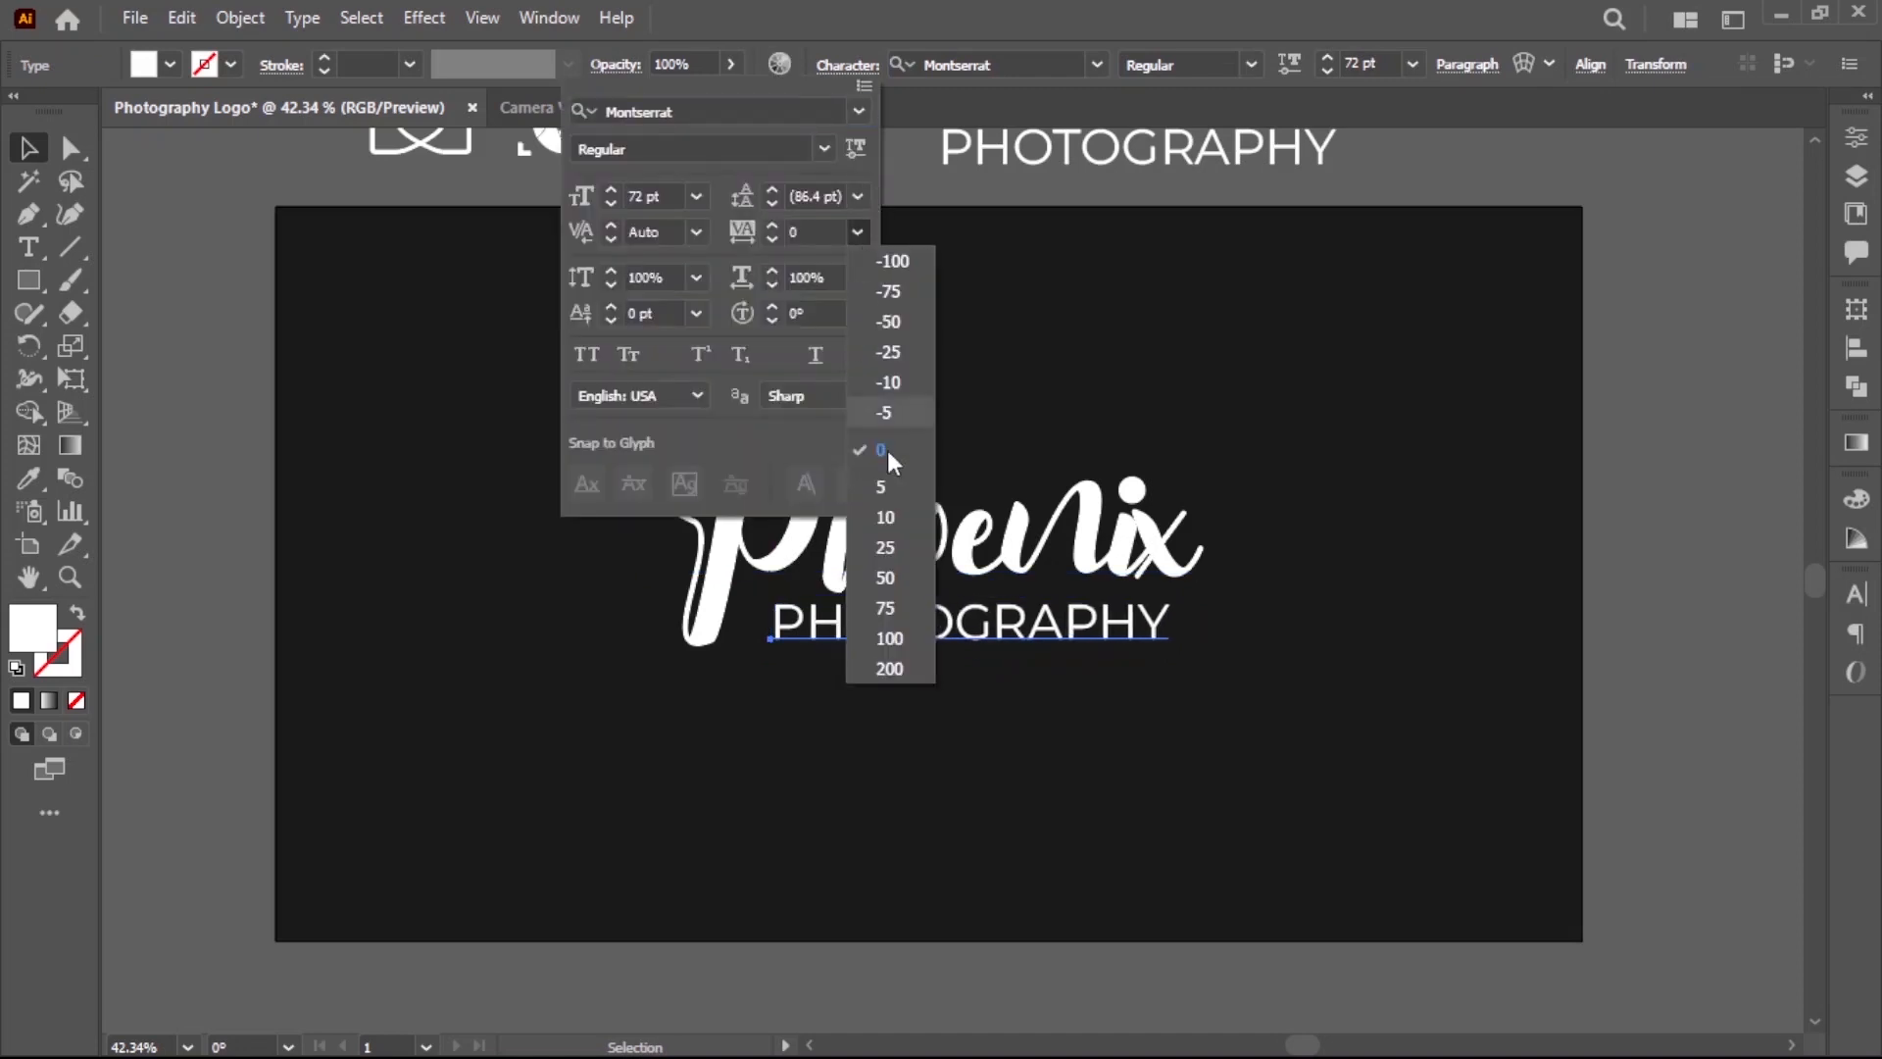
{"action": "left_click", "coordinate": [900, 662]}
{"action": "left_click", "coordinate": [1163, 695]}
Convert the Phoenix and PHOTOGRAPHY texts to outlines.
{"action": "left_click", "coordinate": [1194, 637]}
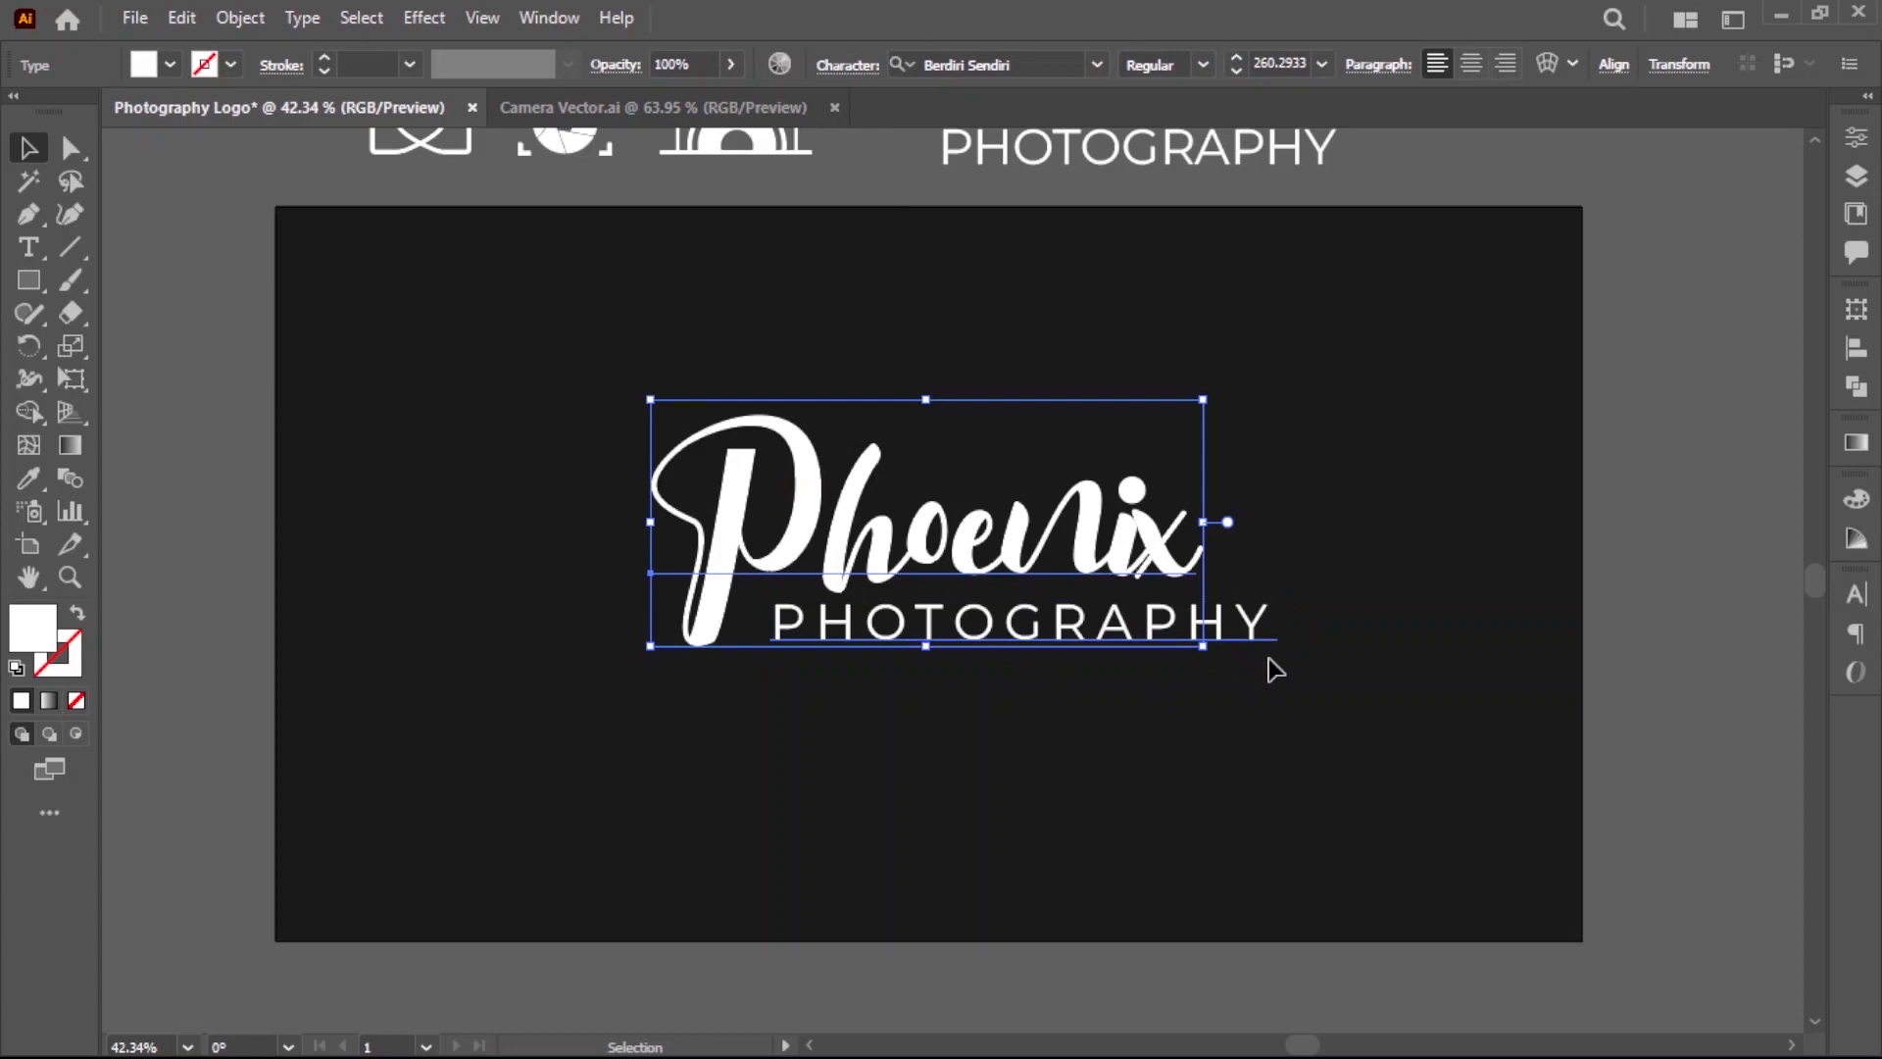
{"action": "left_click", "coordinate": [1268, 658]}
{"action": "left_click_drag", "start_coordinate": [1268, 657], "coordinate": [1088, 514]}
{"action": "right_click", "coordinate": [1124, 529]}
{"action": "left_click", "coordinate": [1243, 665]}
Scale the PHOTOGRAPHY lettering down to end near the x of Phoenix, and align both words' right edges.
{"action": "left_click", "coordinate": [1229, 635]}
{"action": "left_click", "coordinate": [1257, 645]}
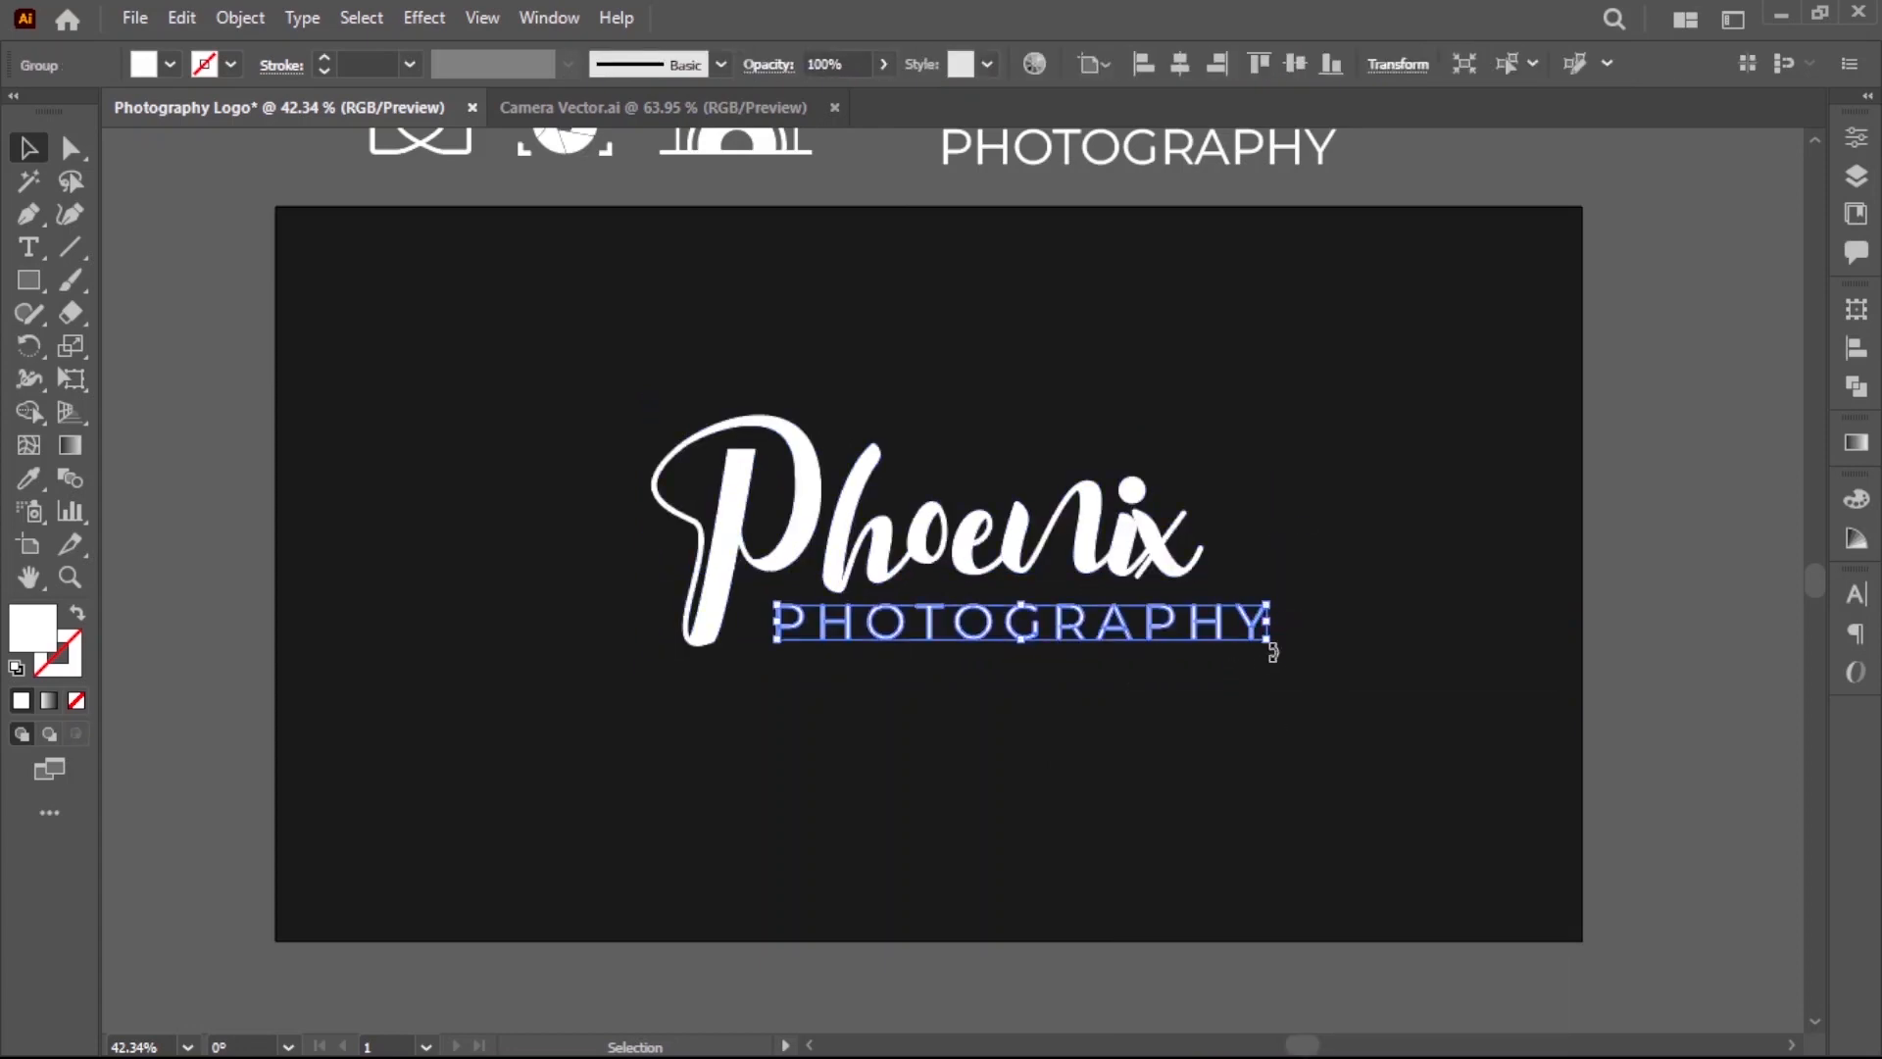
{"action": "left_click_drag", "start_coordinate": [1266, 643], "coordinate": [1209, 637]}
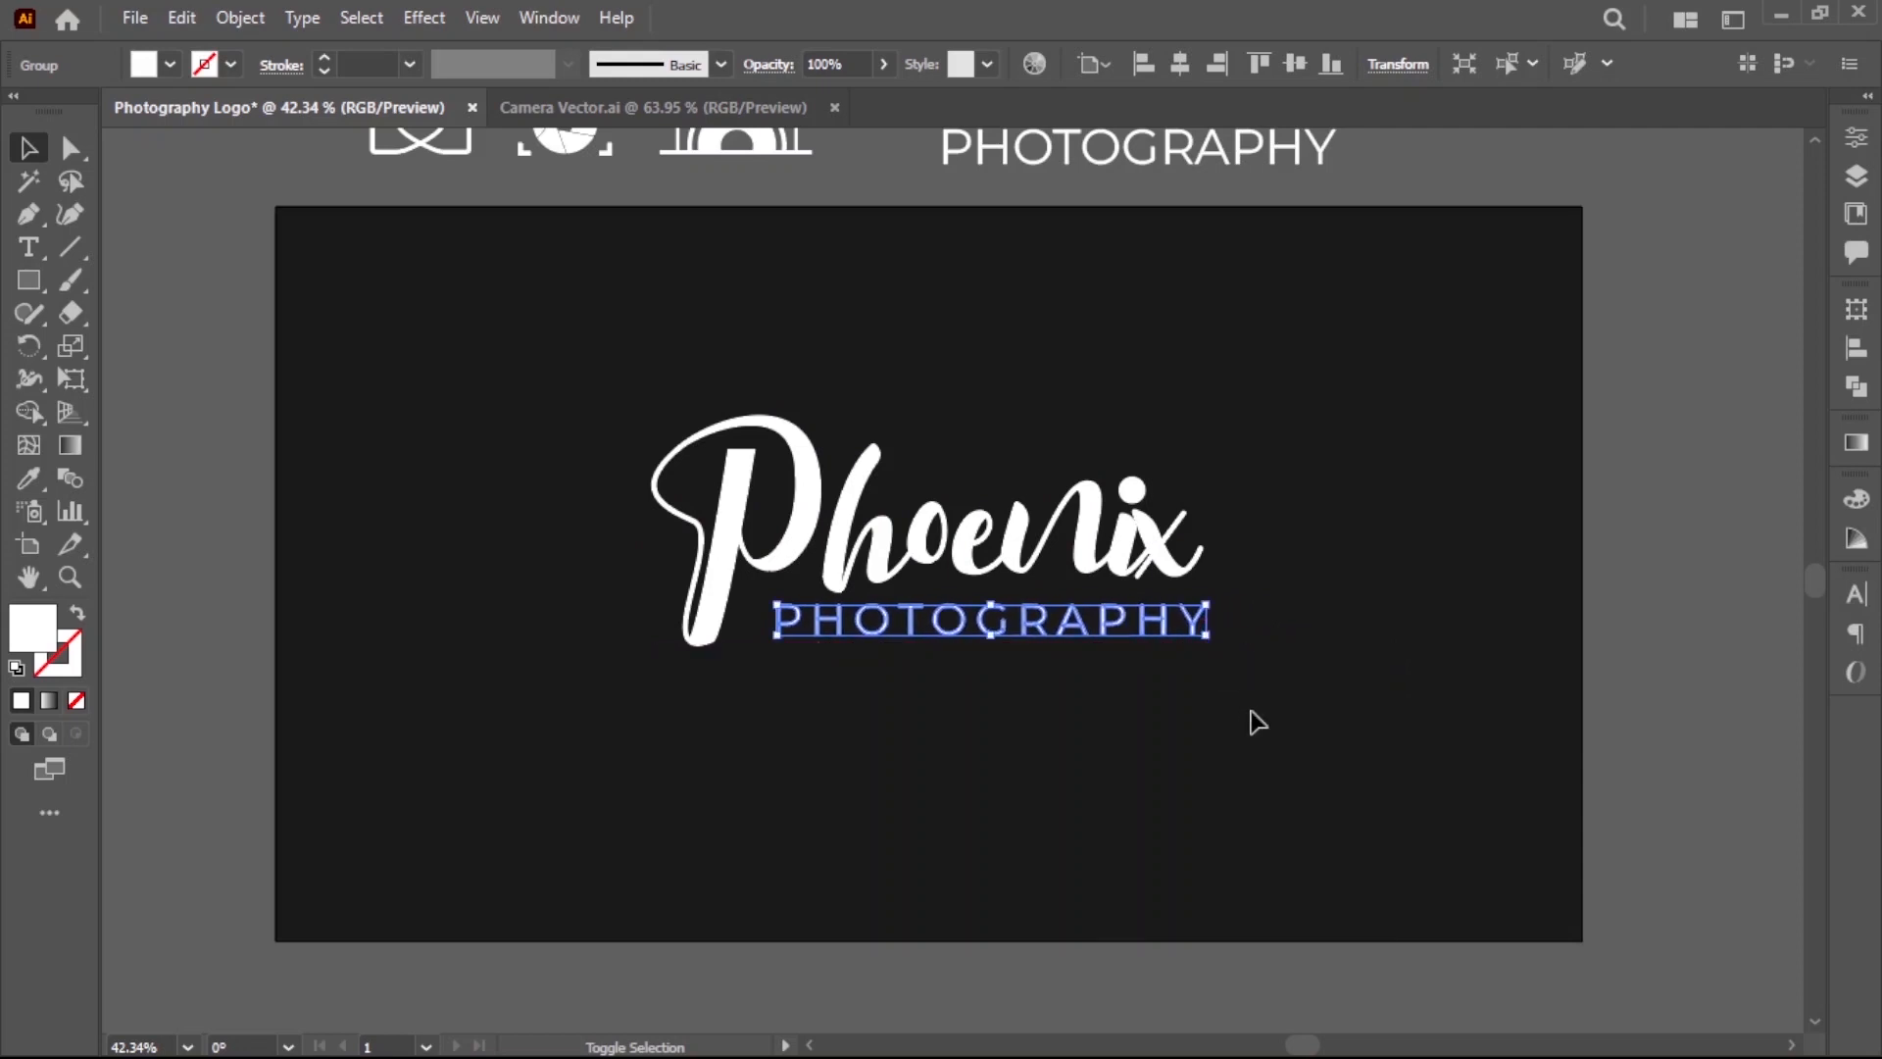
{"action": "left_click", "coordinate": [1255, 720]}
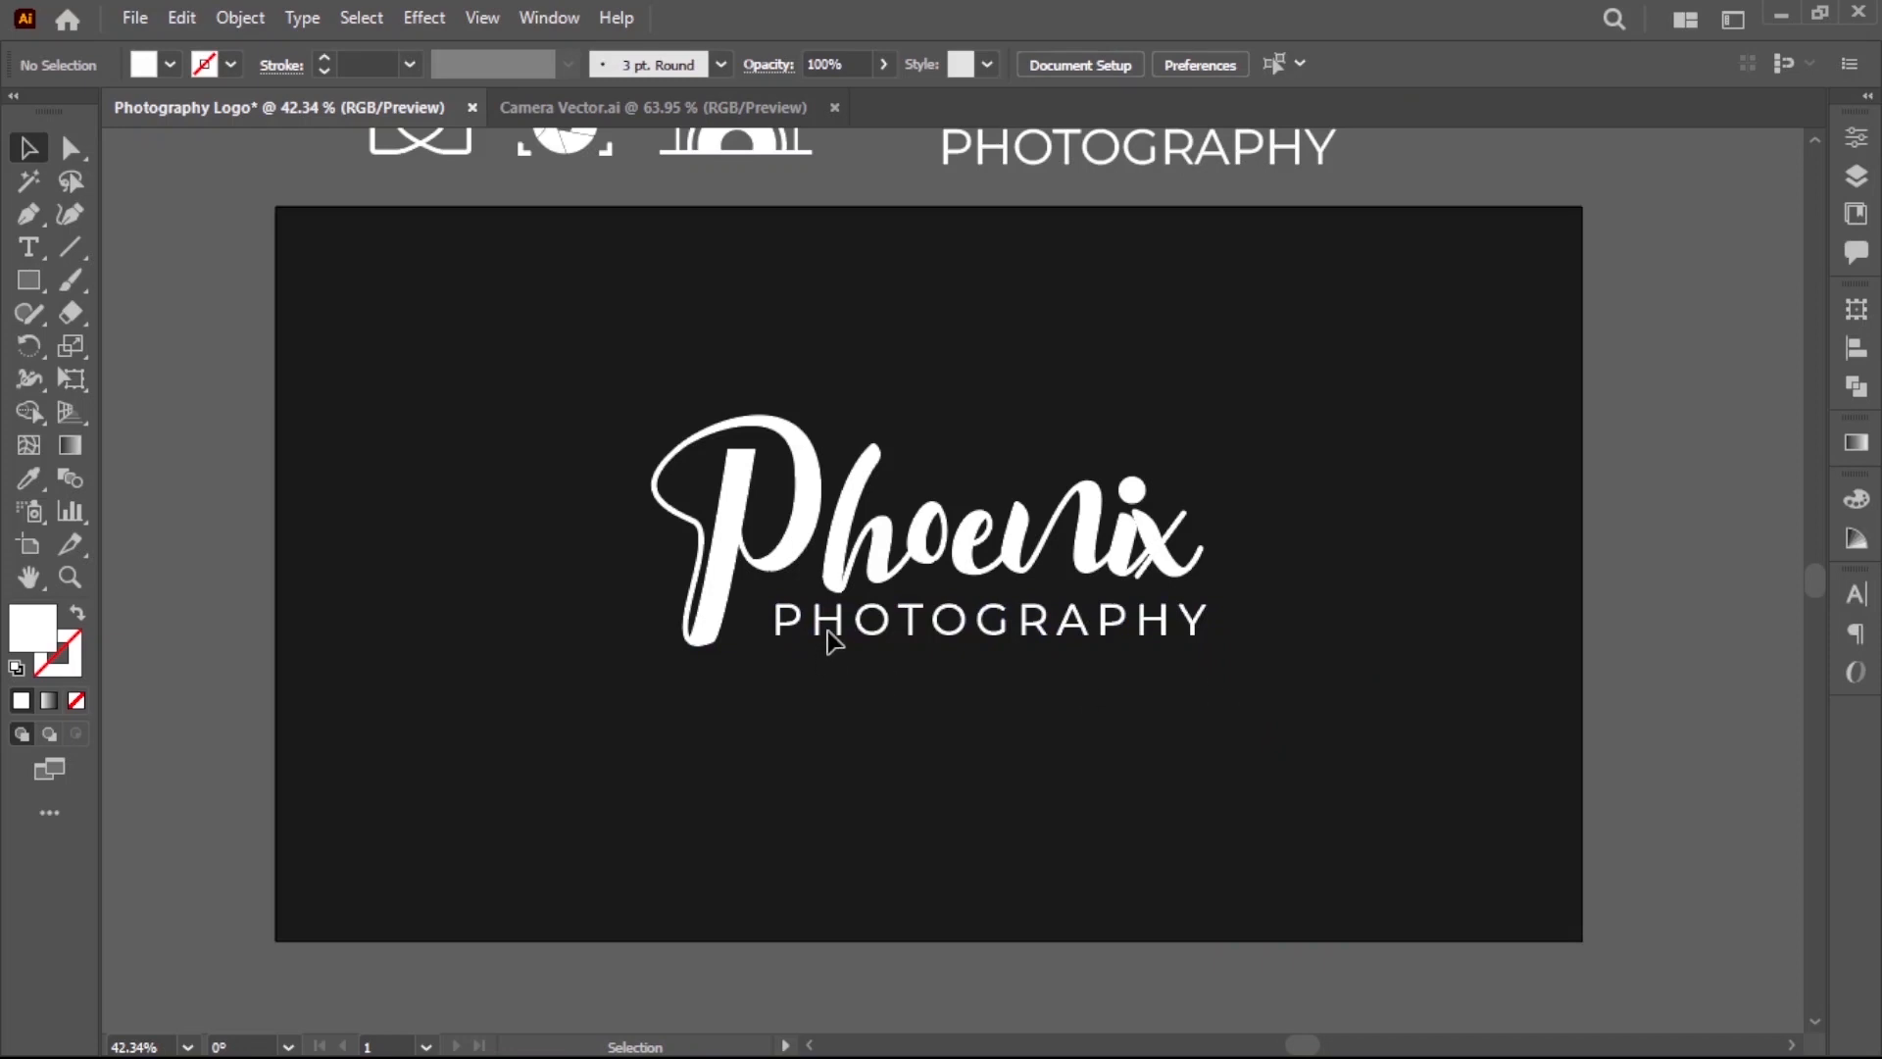
{"action": "left_click_drag", "start_coordinate": [914, 561], "coordinate": [918, 534]}
{"action": "left_click", "coordinate": [1218, 65]}
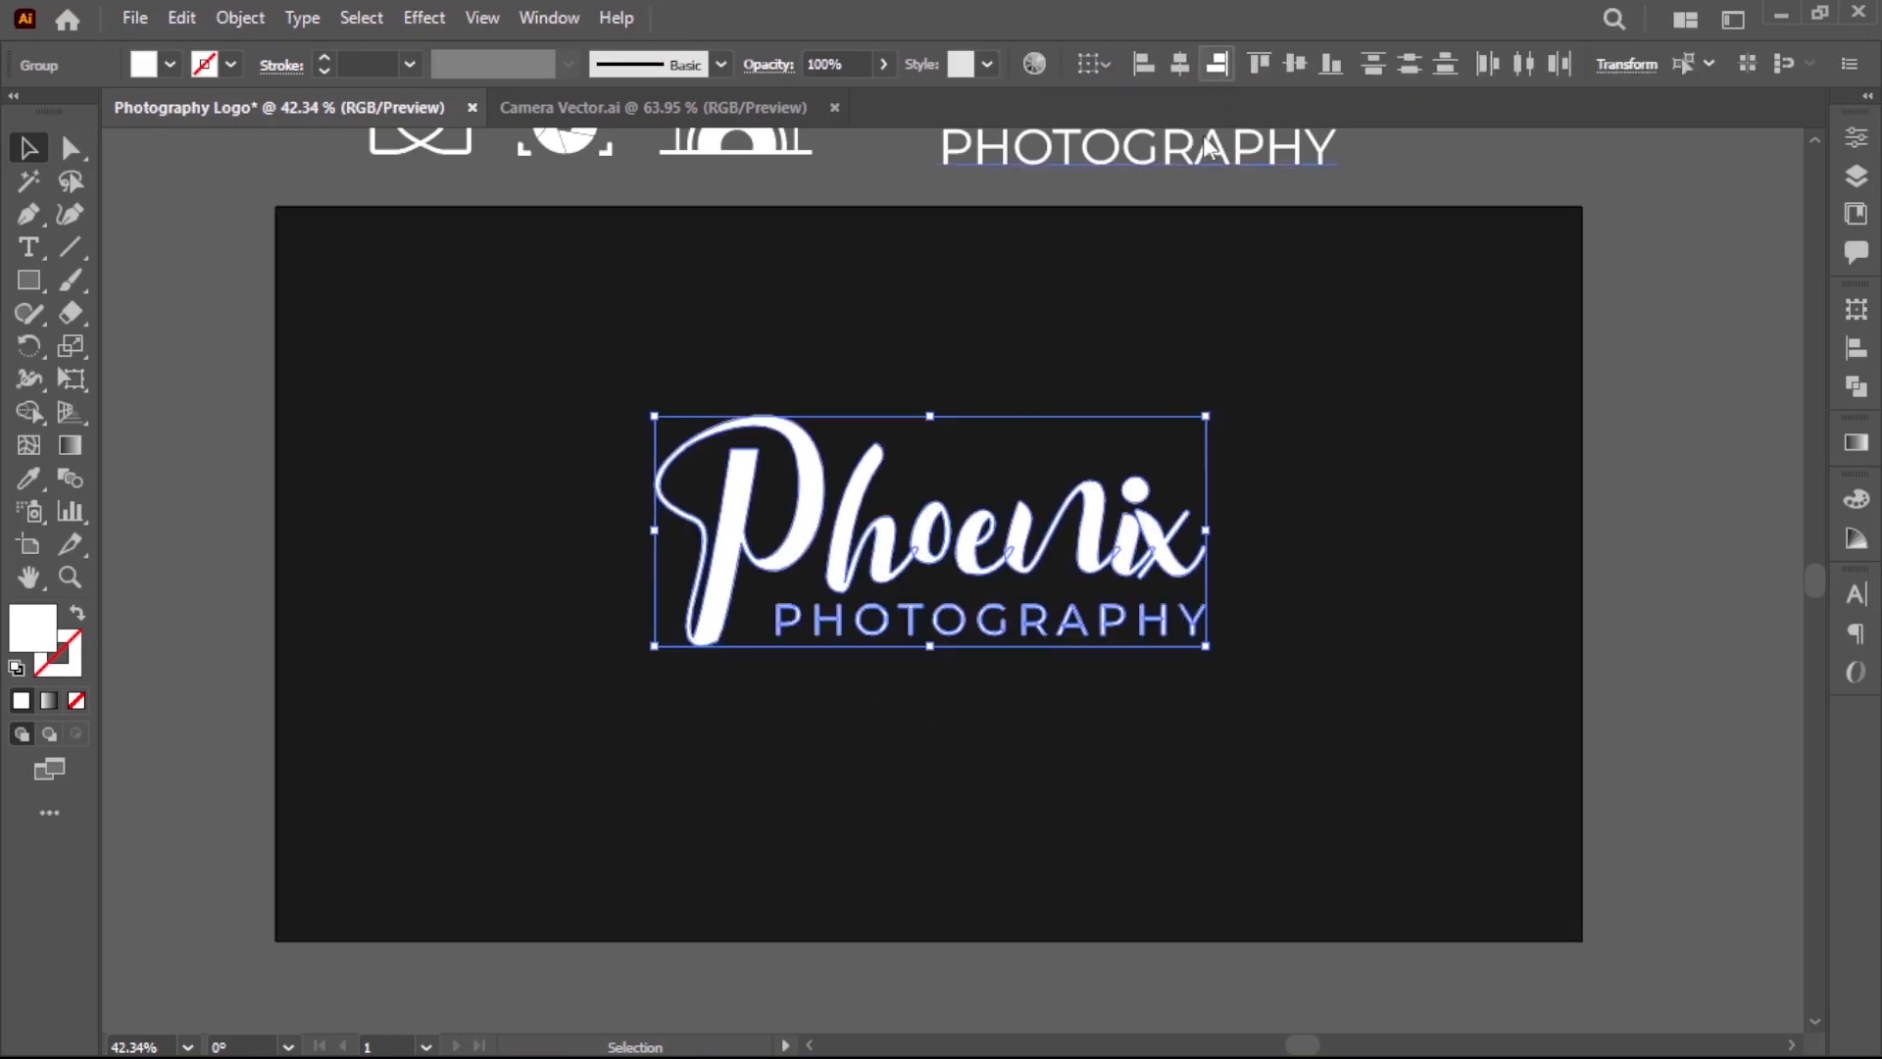
{"action": "left_click", "coordinate": [1092, 758]}
Place the camera icon with the corner frame above the middle letters of Phoenix and enlarge it slightly.
{"action": "scroll", "coordinate": [769, 693], "scroll_direction": "down", "scroll_amount": 1}
{"action": "left_click_drag", "start_coordinate": [841, 503], "coordinate": [843, 586]}
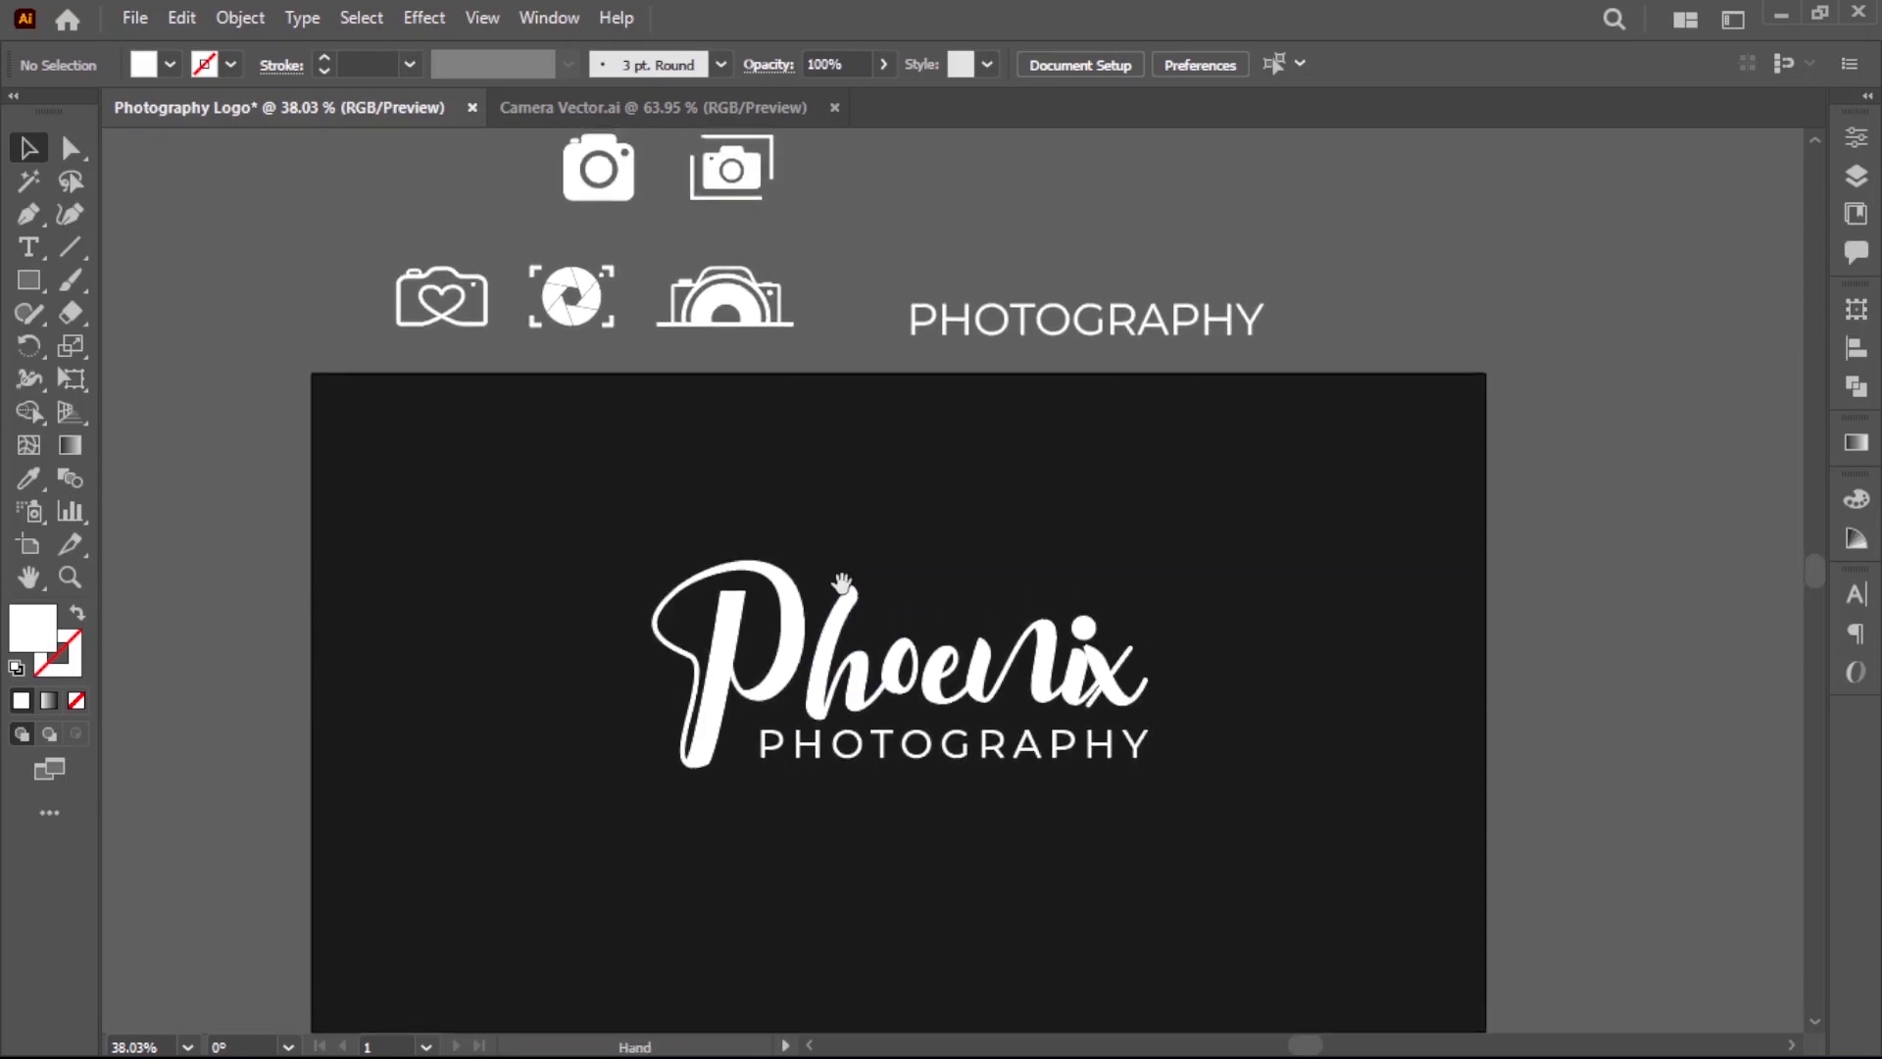
{"action": "left_click_drag", "start_coordinate": [733, 165], "coordinate": [923, 588]}
{"action": "scroll", "coordinate": [924, 588], "scroll_direction": "up", "scroll_amount": 3}
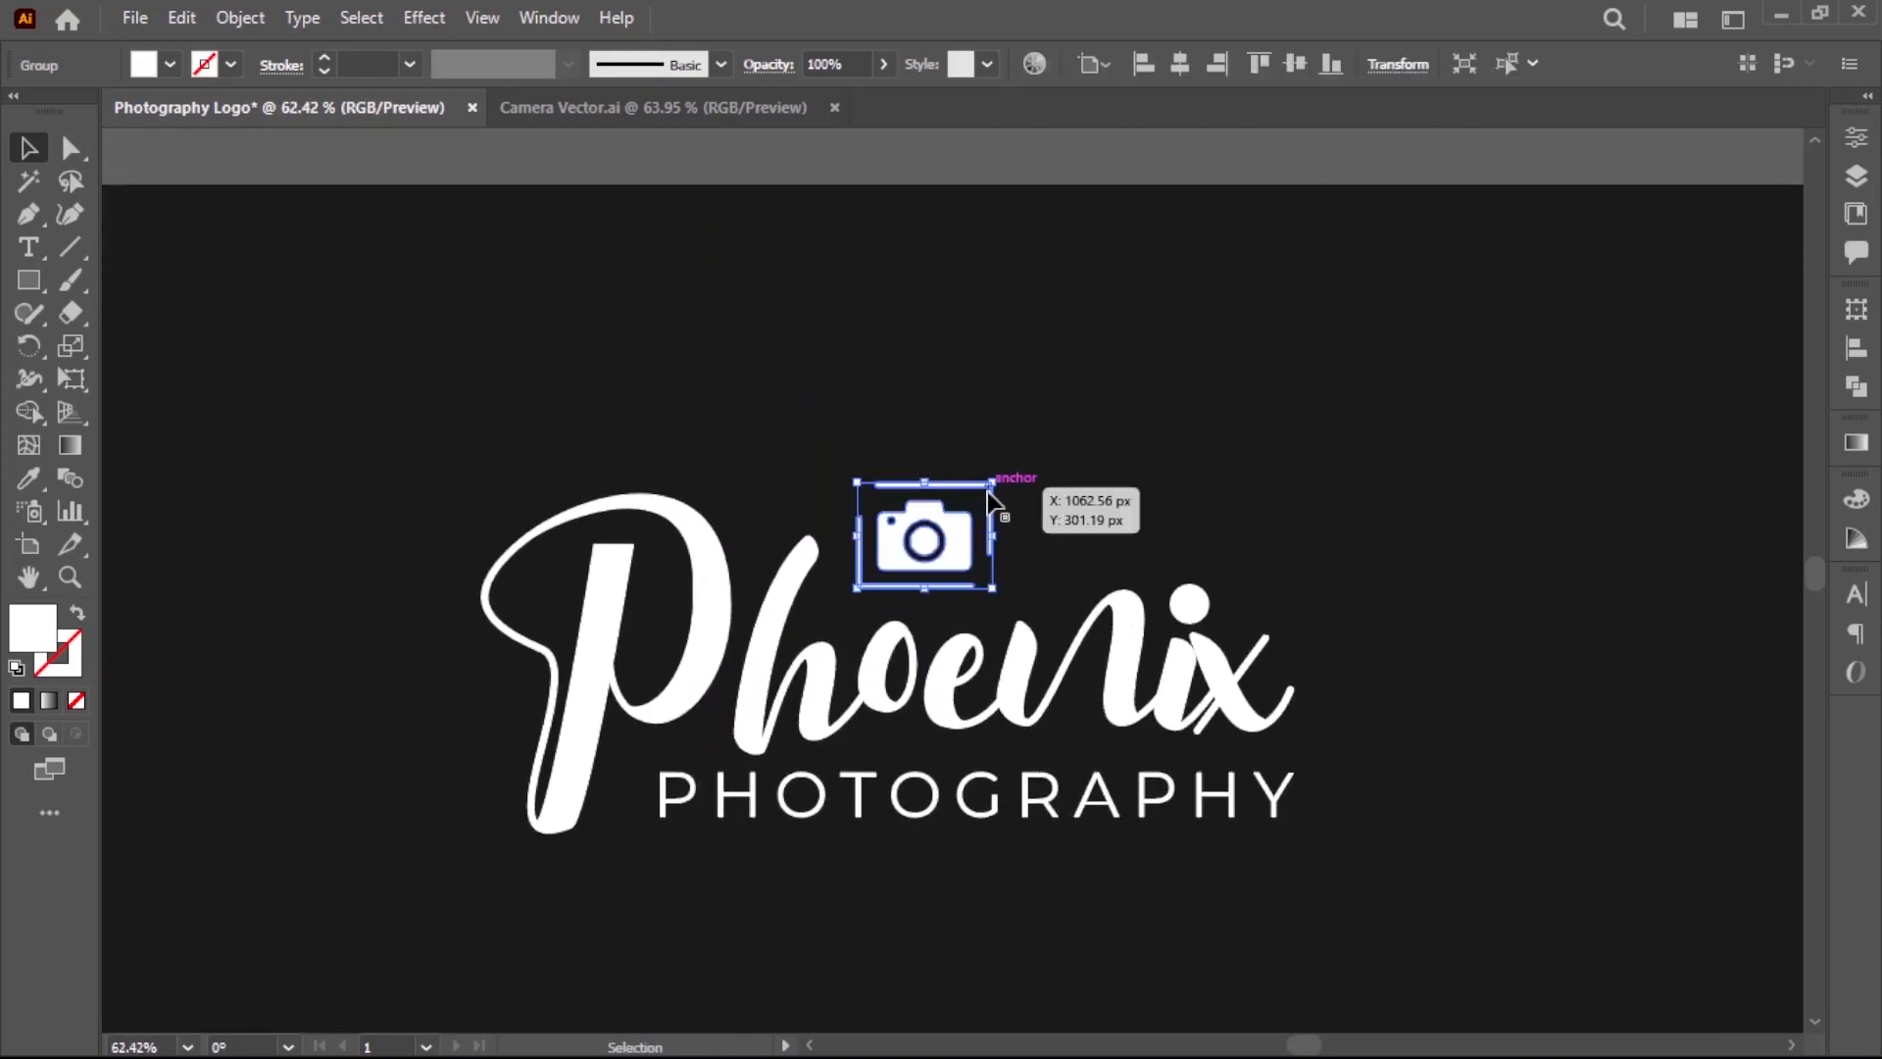
{"action": "left_click_drag", "start_coordinate": [998, 477], "coordinate": [1062, 445]}
{"action": "left_click", "coordinate": [1143, 513]}
{"action": "left_click_drag", "start_coordinate": [1025, 520], "coordinate": [1023, 557]}
{"action": "left_click", "coordinate": [830, 367]}
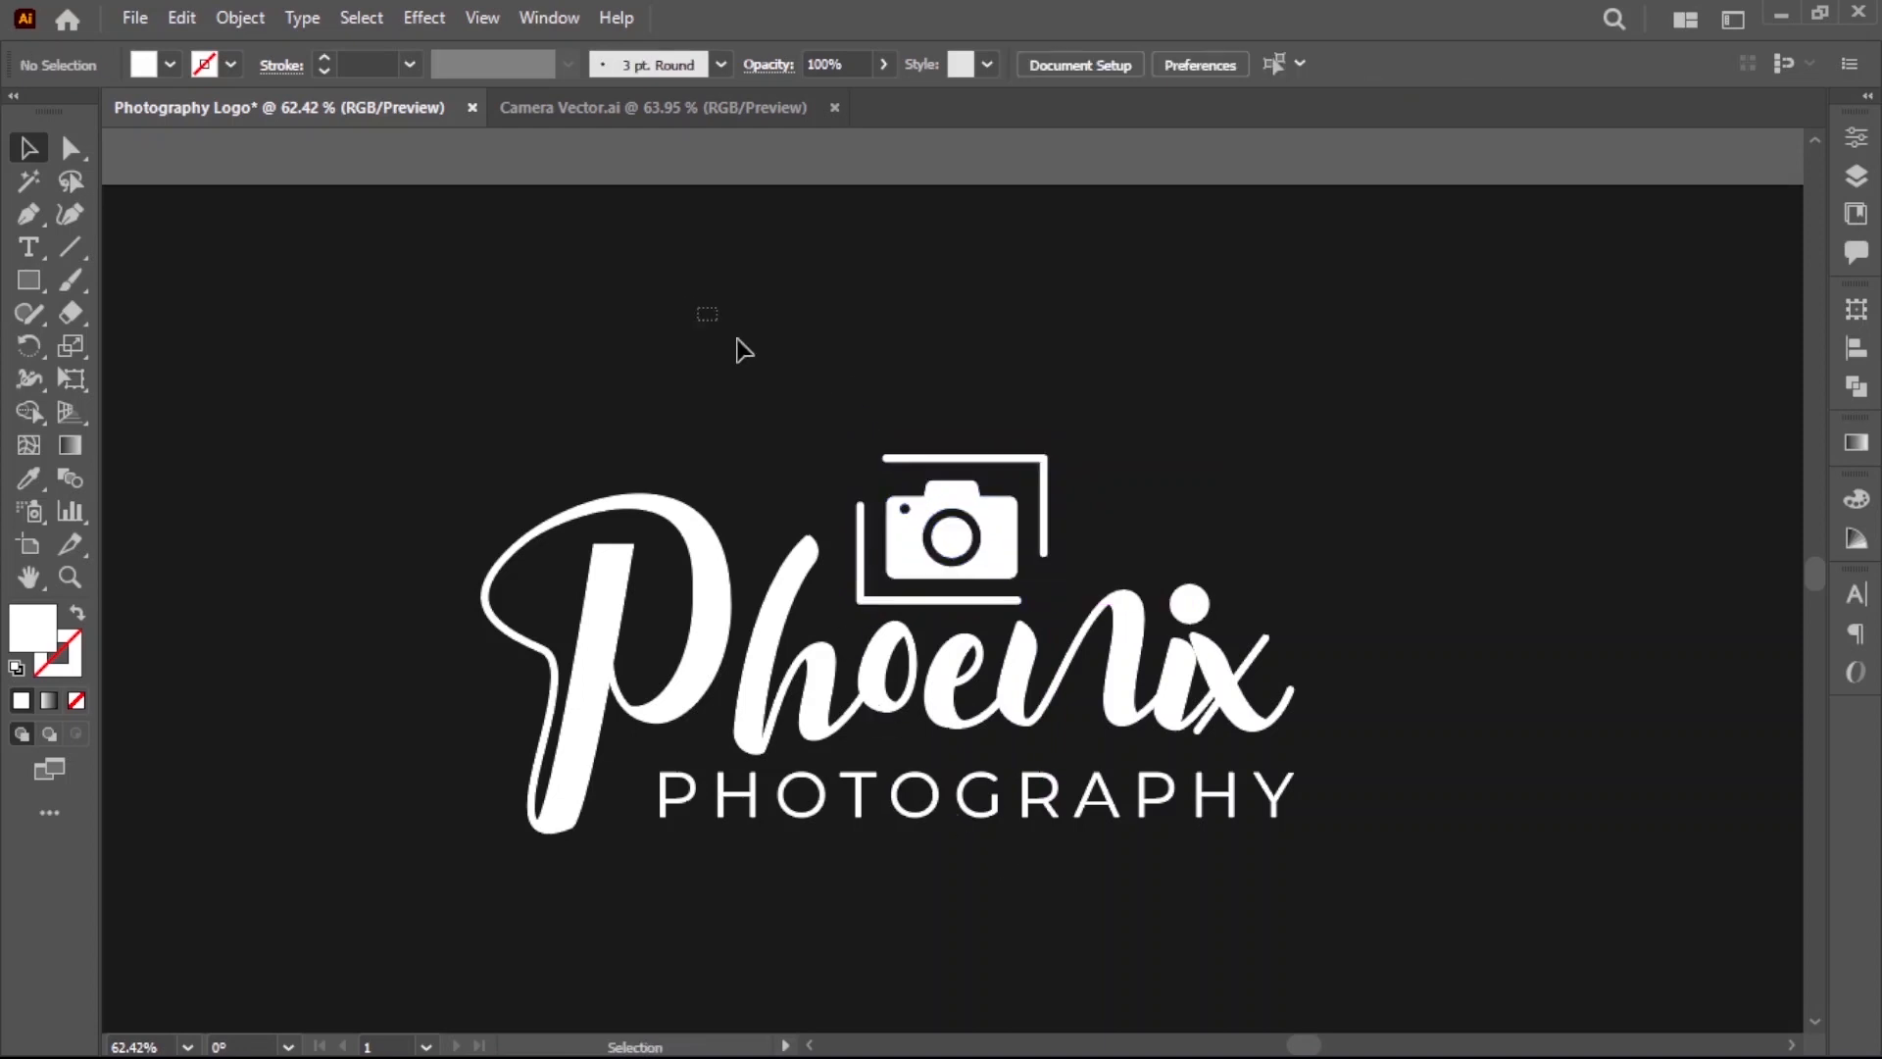
Group the Phoenix lettering, camera icon and PHOTOGRAPHY lettering.
{"action": "left_click_drag", "start_coordinate": [738, 339], "coordinate": [1315, 942]}
{"action": "left_click", "coordinate": [241, 18]}
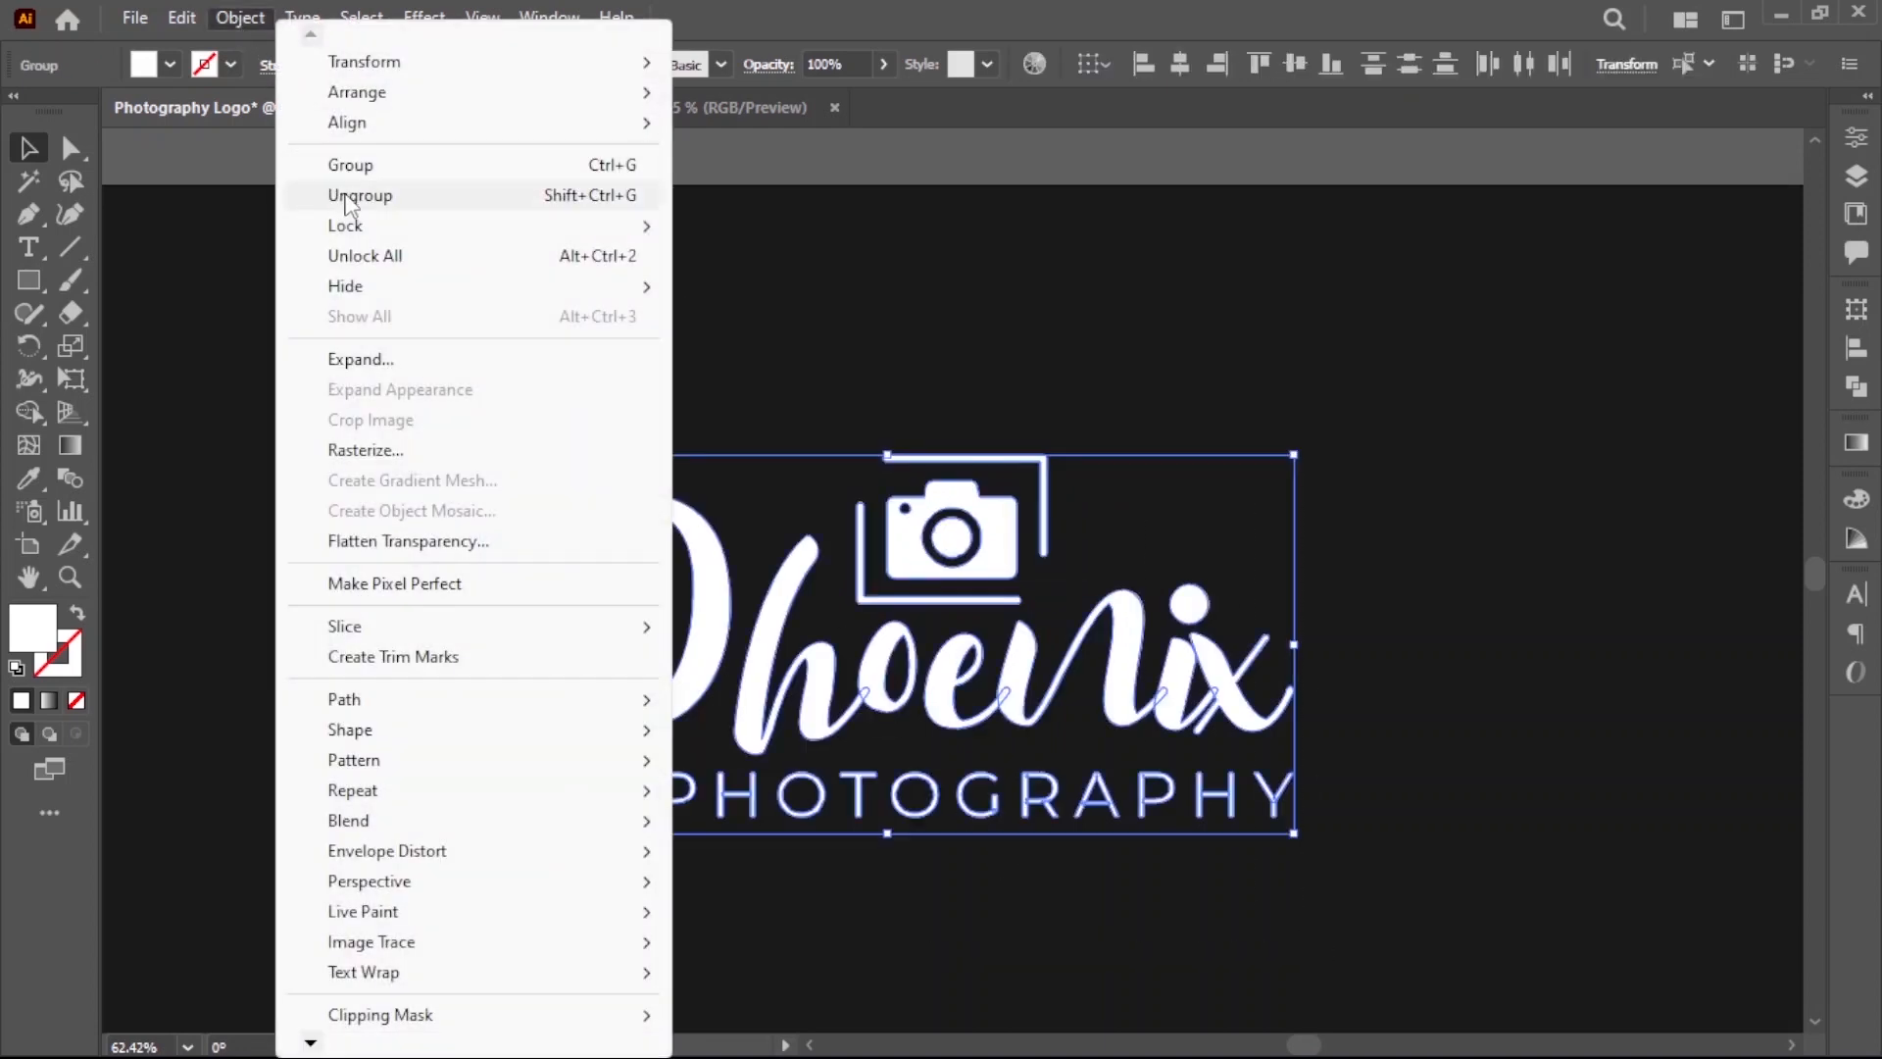
{"action": "left_click", "coordinate": [351, 165]}
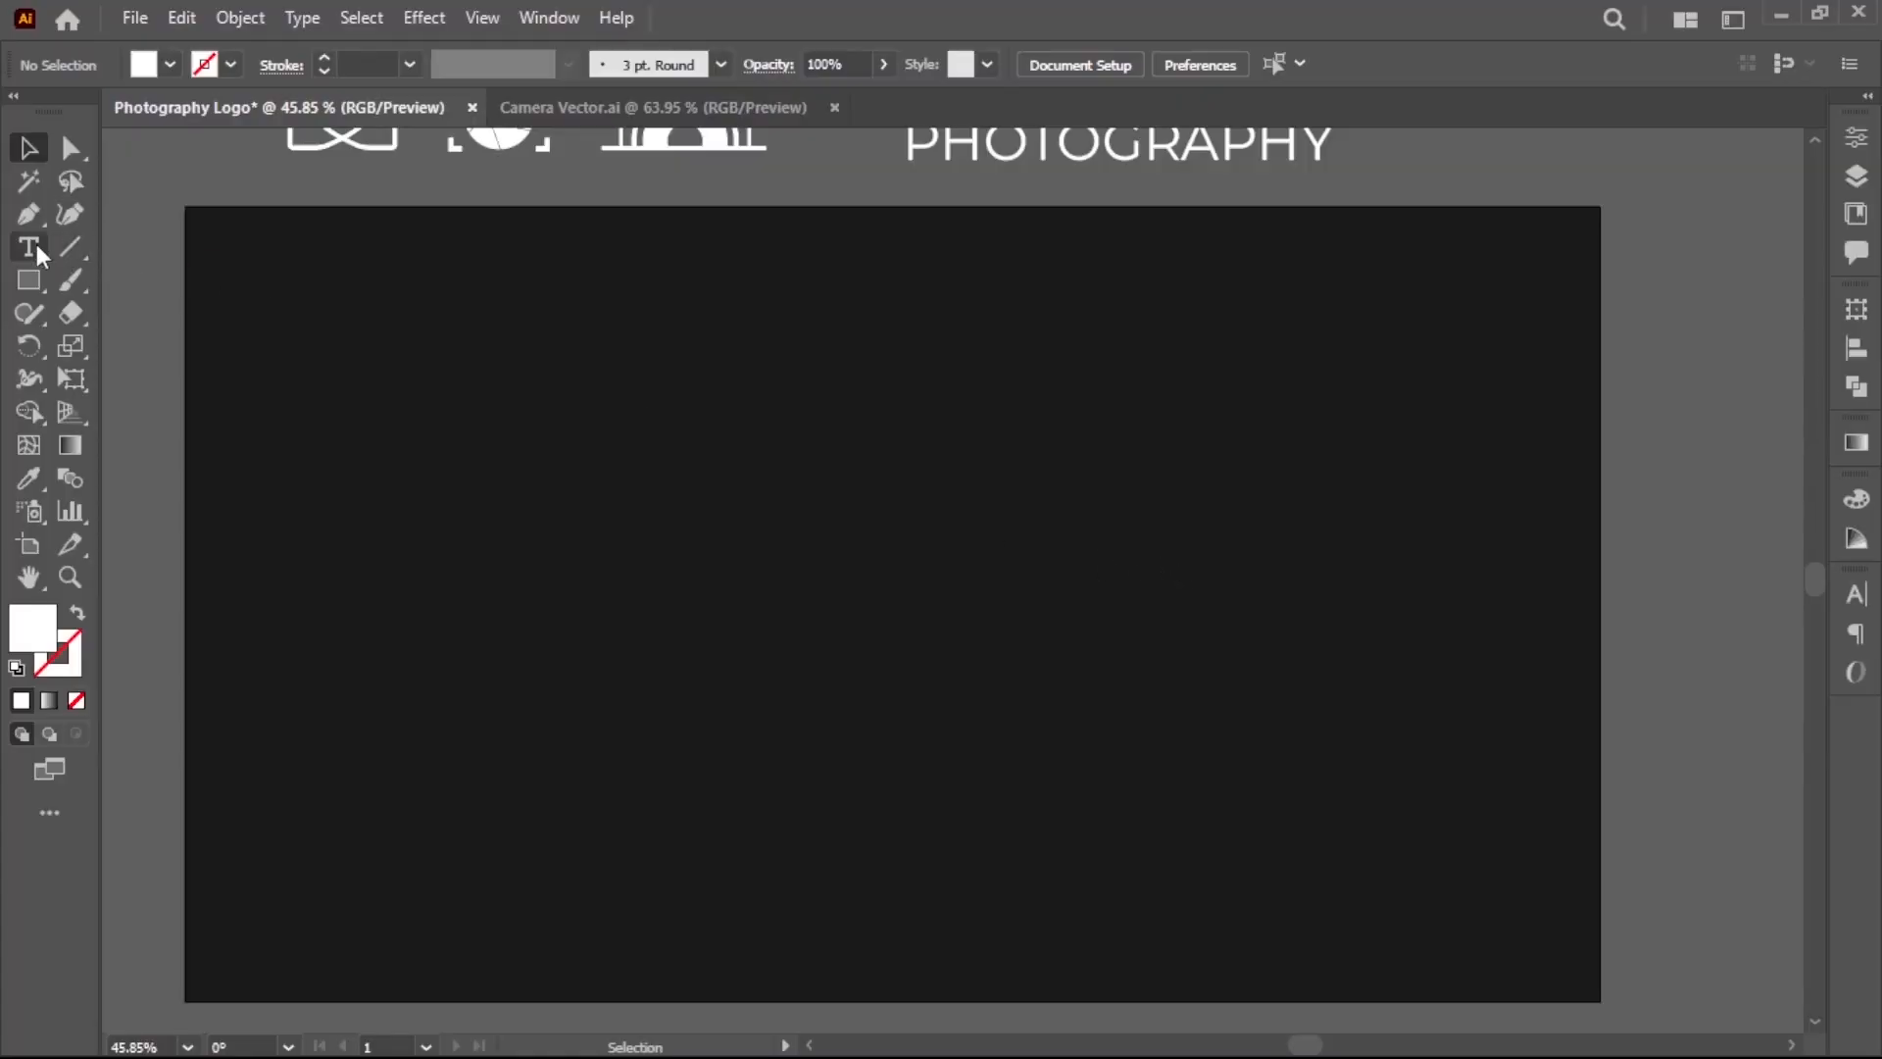
Add the text "Snapshot" near the middle of the empty artboard at 72 pt with a white fill and tracking 0.
{"action": "left_click", "coordinate": [30, 247]}
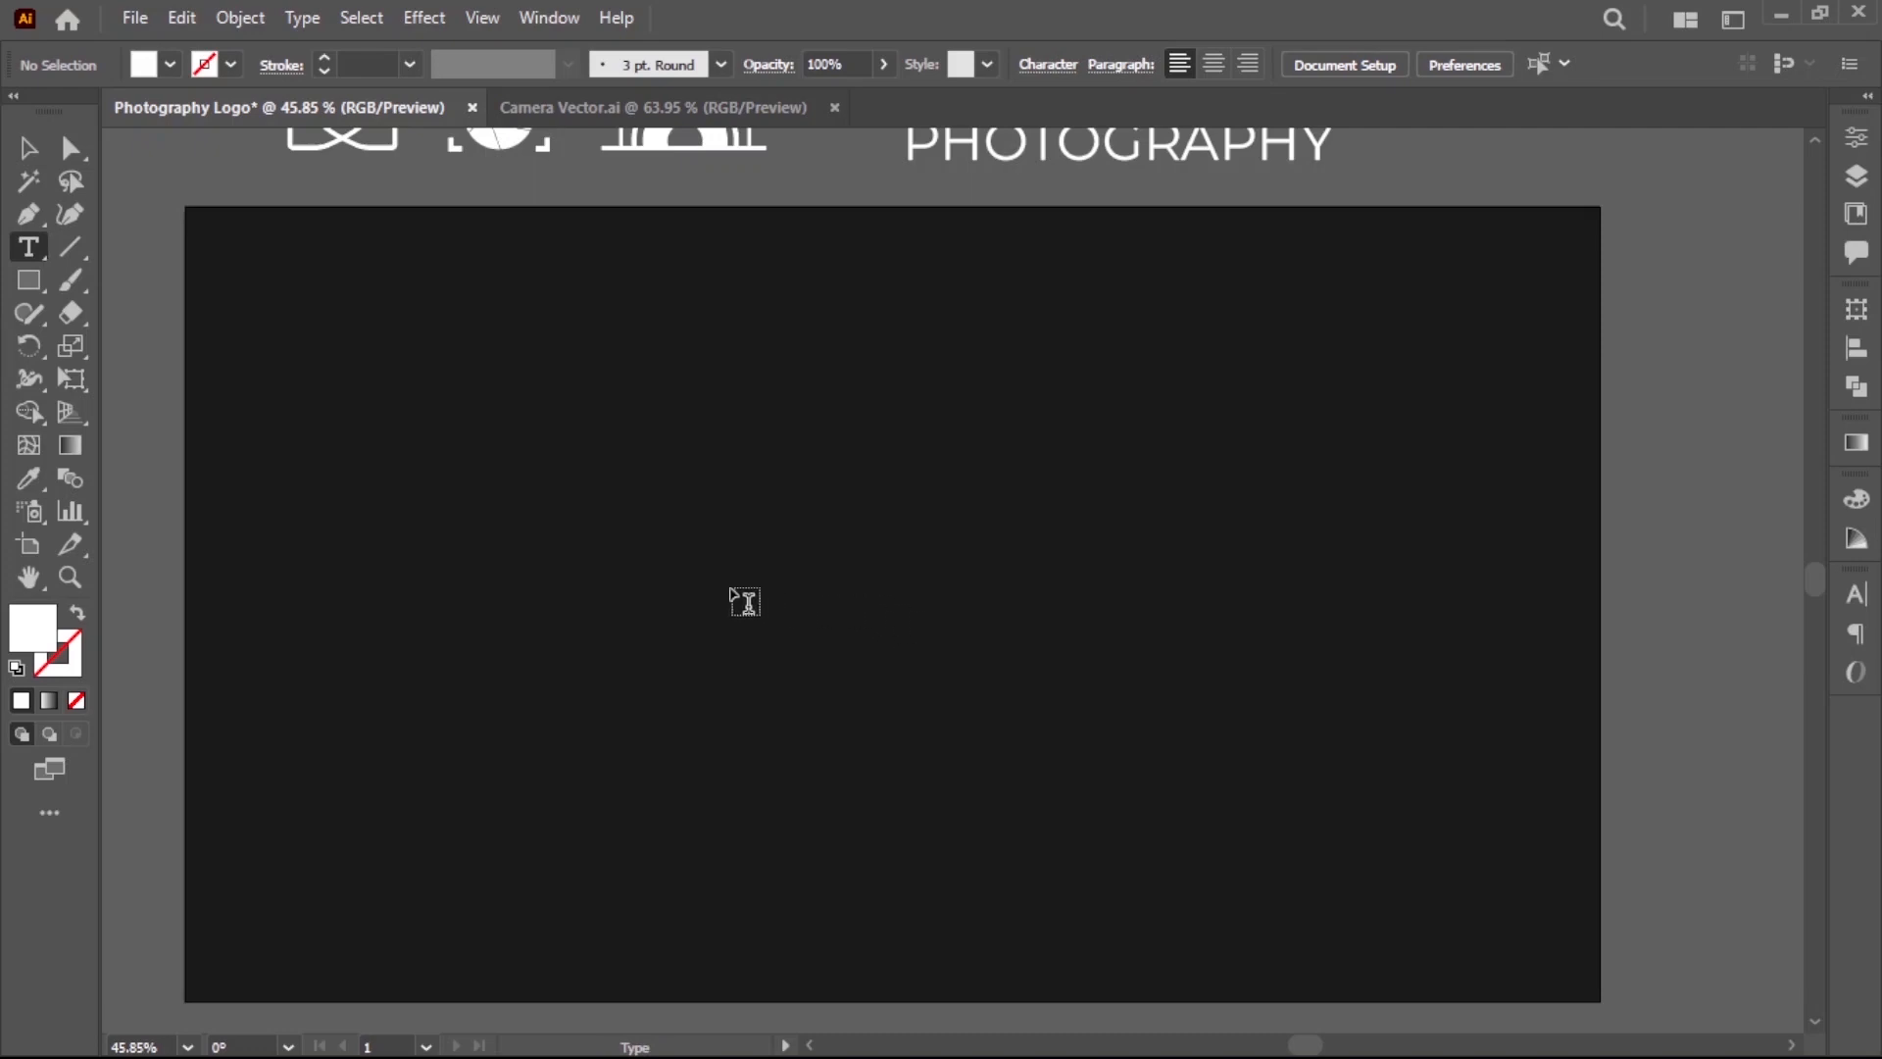
{"action": "left_click", "coordinate": [742, 598]}
{"action": "left_click", "coordinate": [169, 64]}
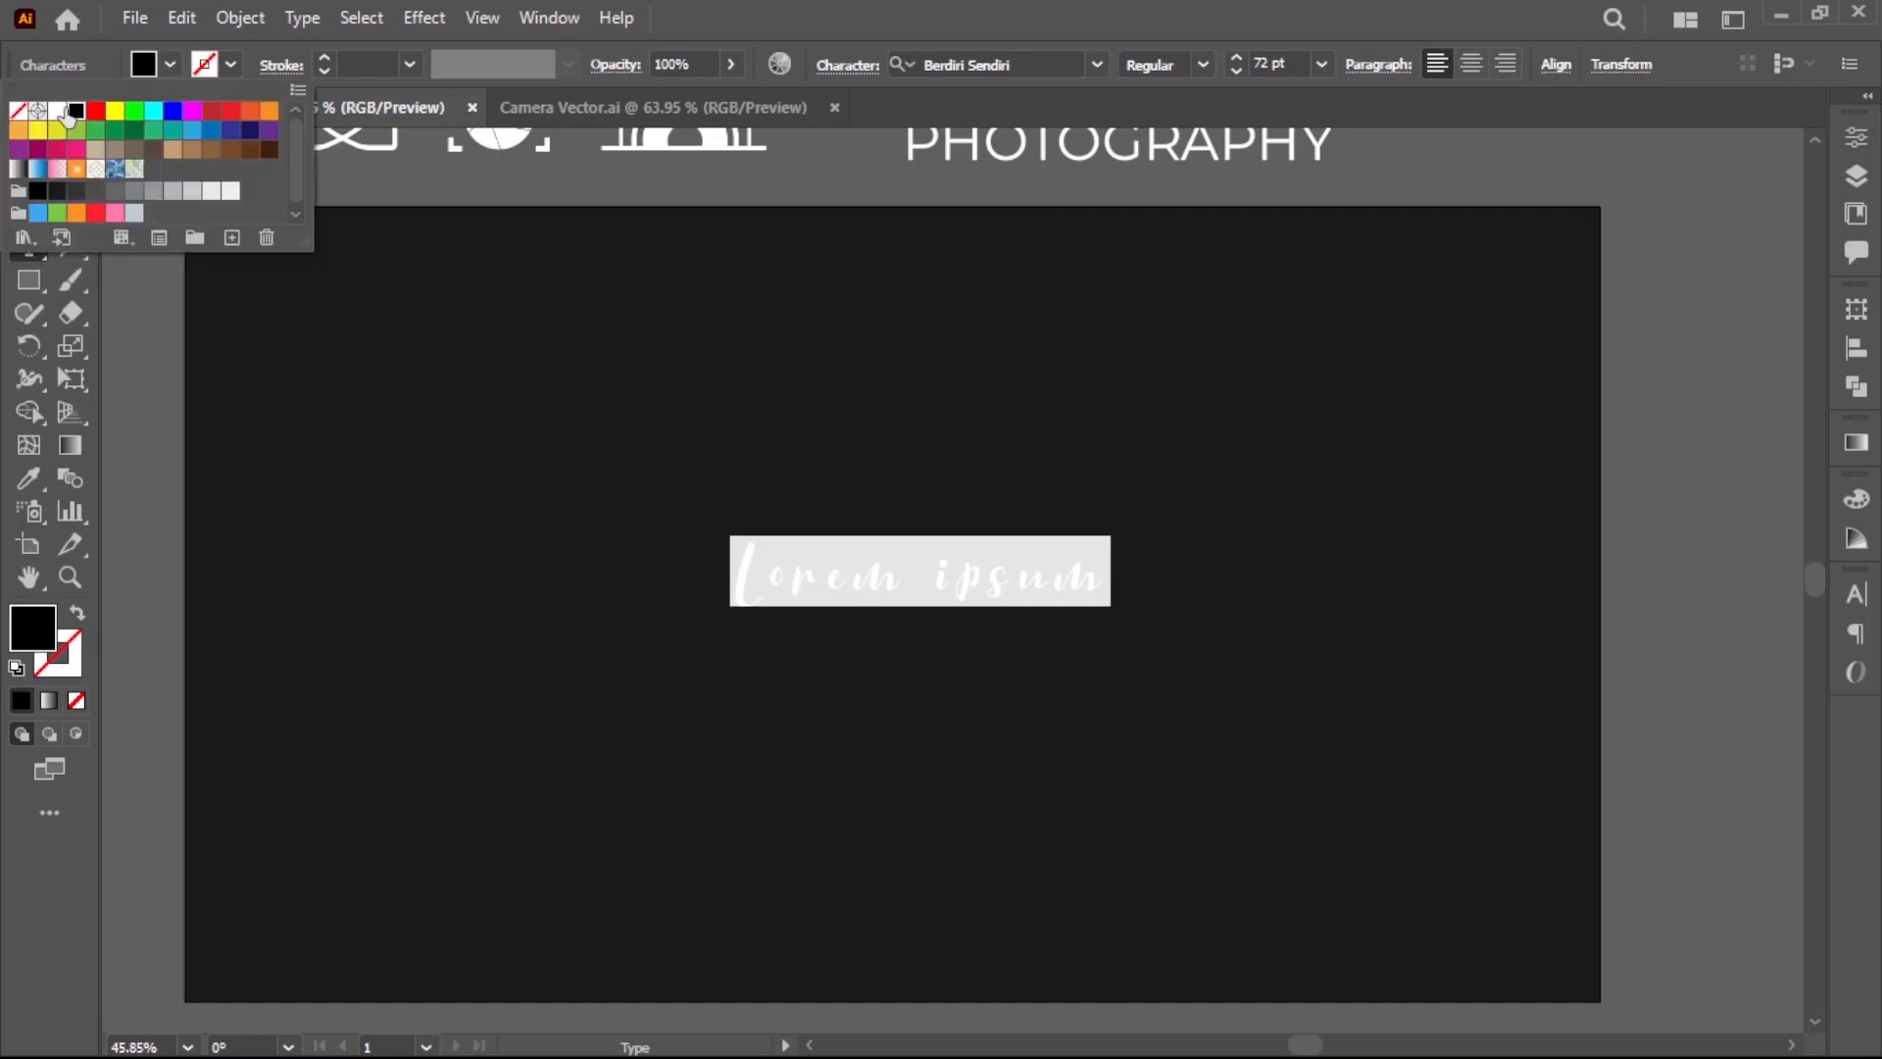
{"action": "left_click", "coordinate": [57, 111]}
{"action": "left_click", "coordinate": [778, 8]}
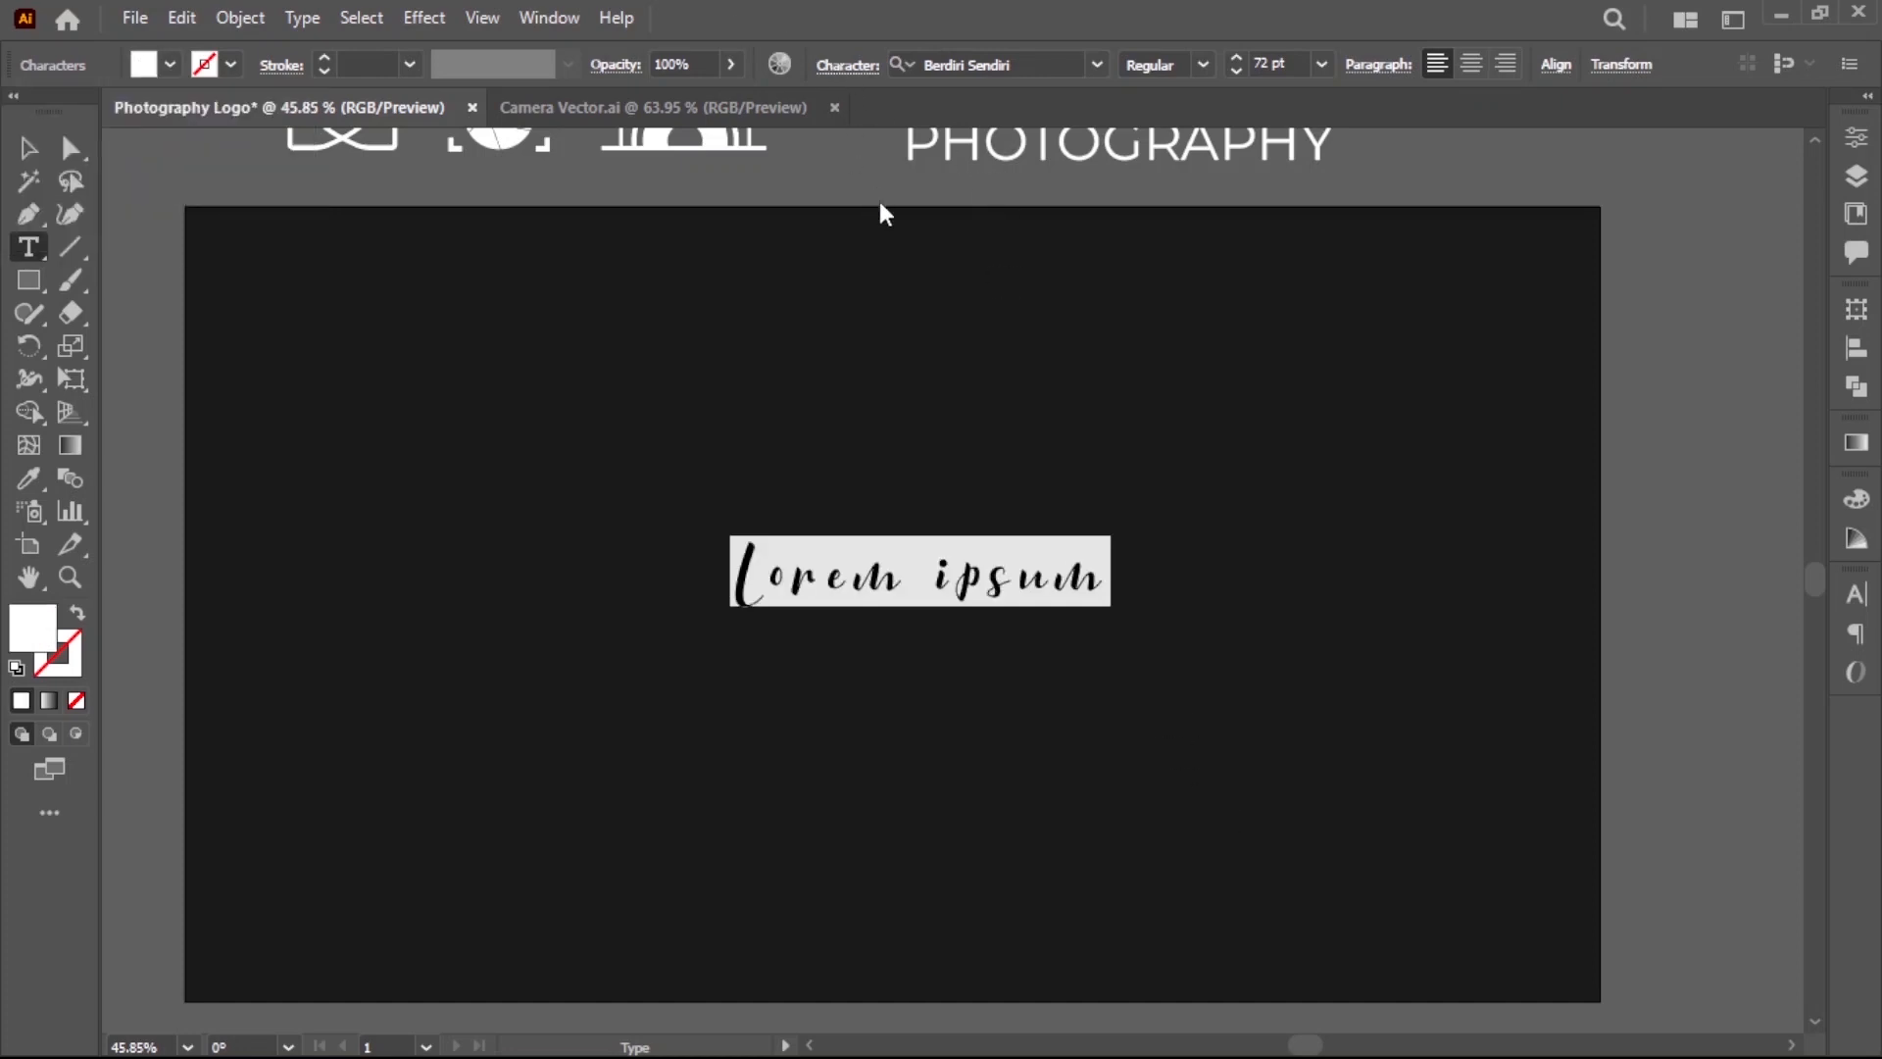
{"action": "key", "text": "ctrl+t"}
{"action": "left_click", "coordinate": [865, 233]}
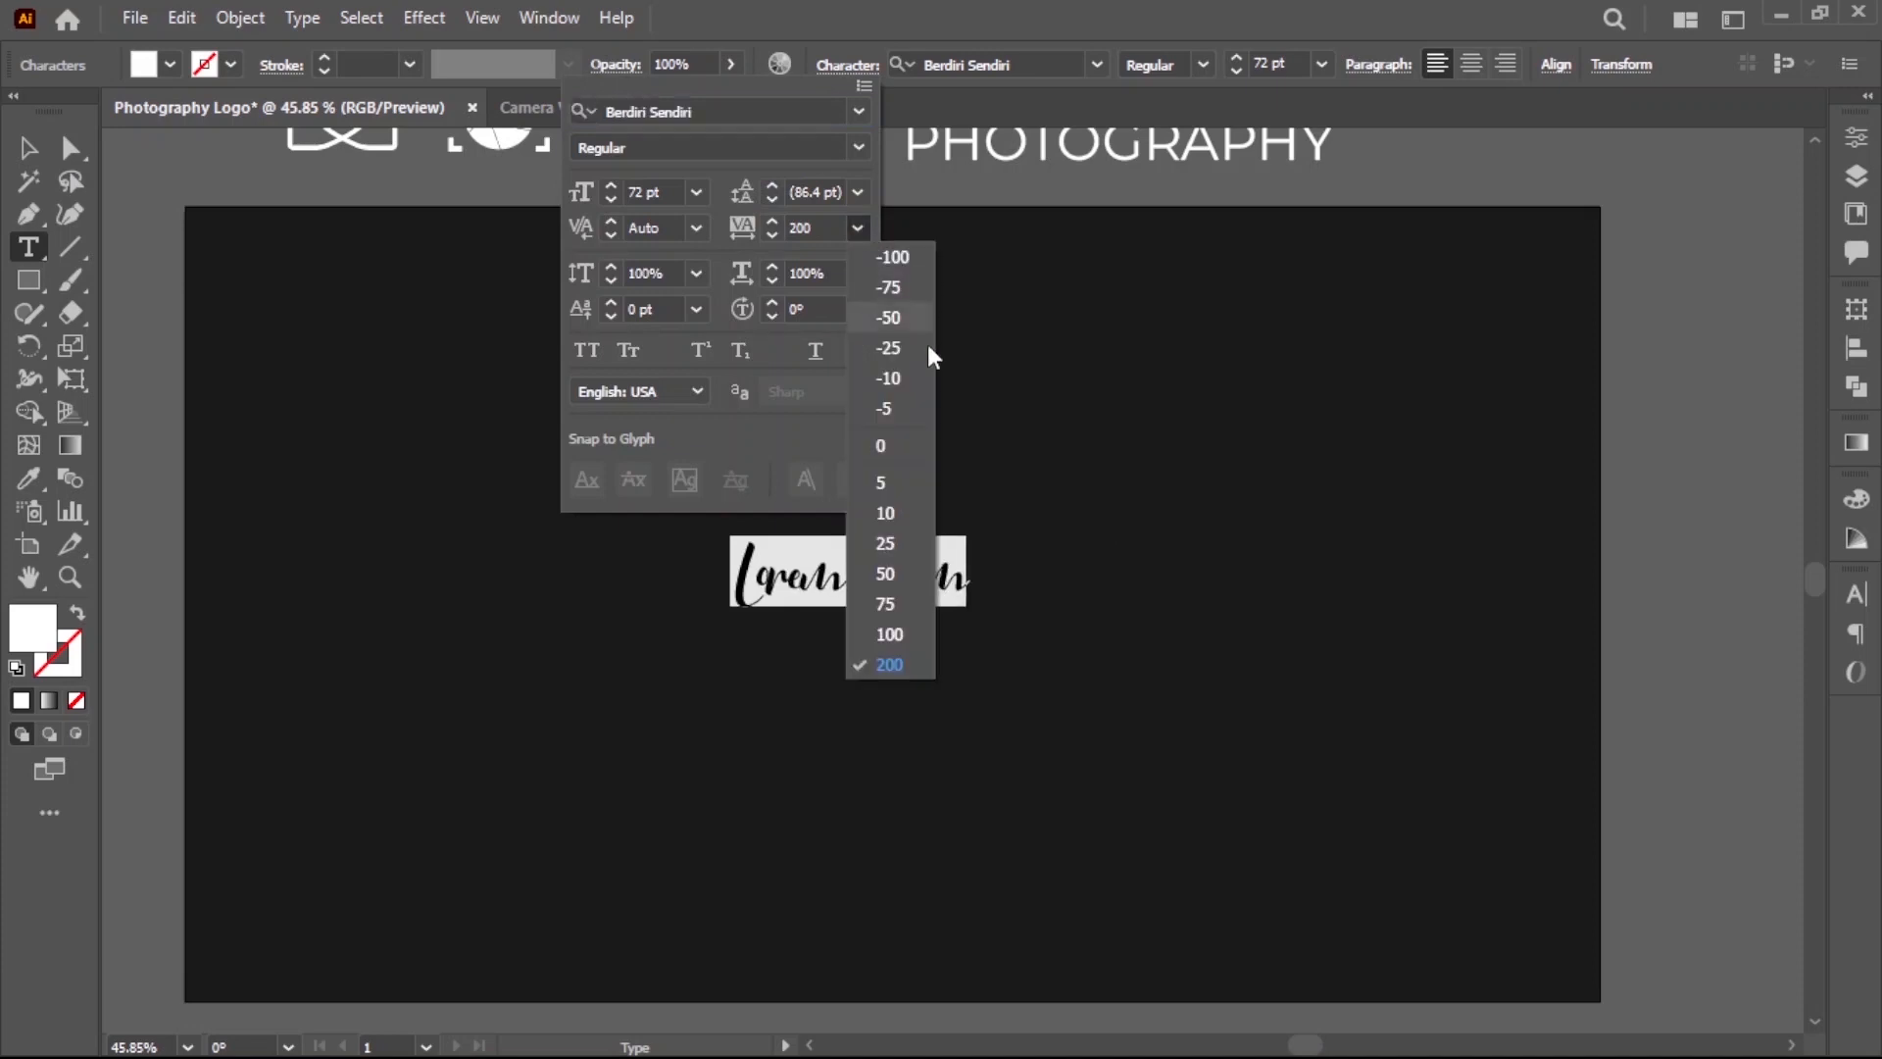
{"action": "left_click", "coordinate": [892, 441]}
{"action": "left_click", "coordinate": [864, 27]}
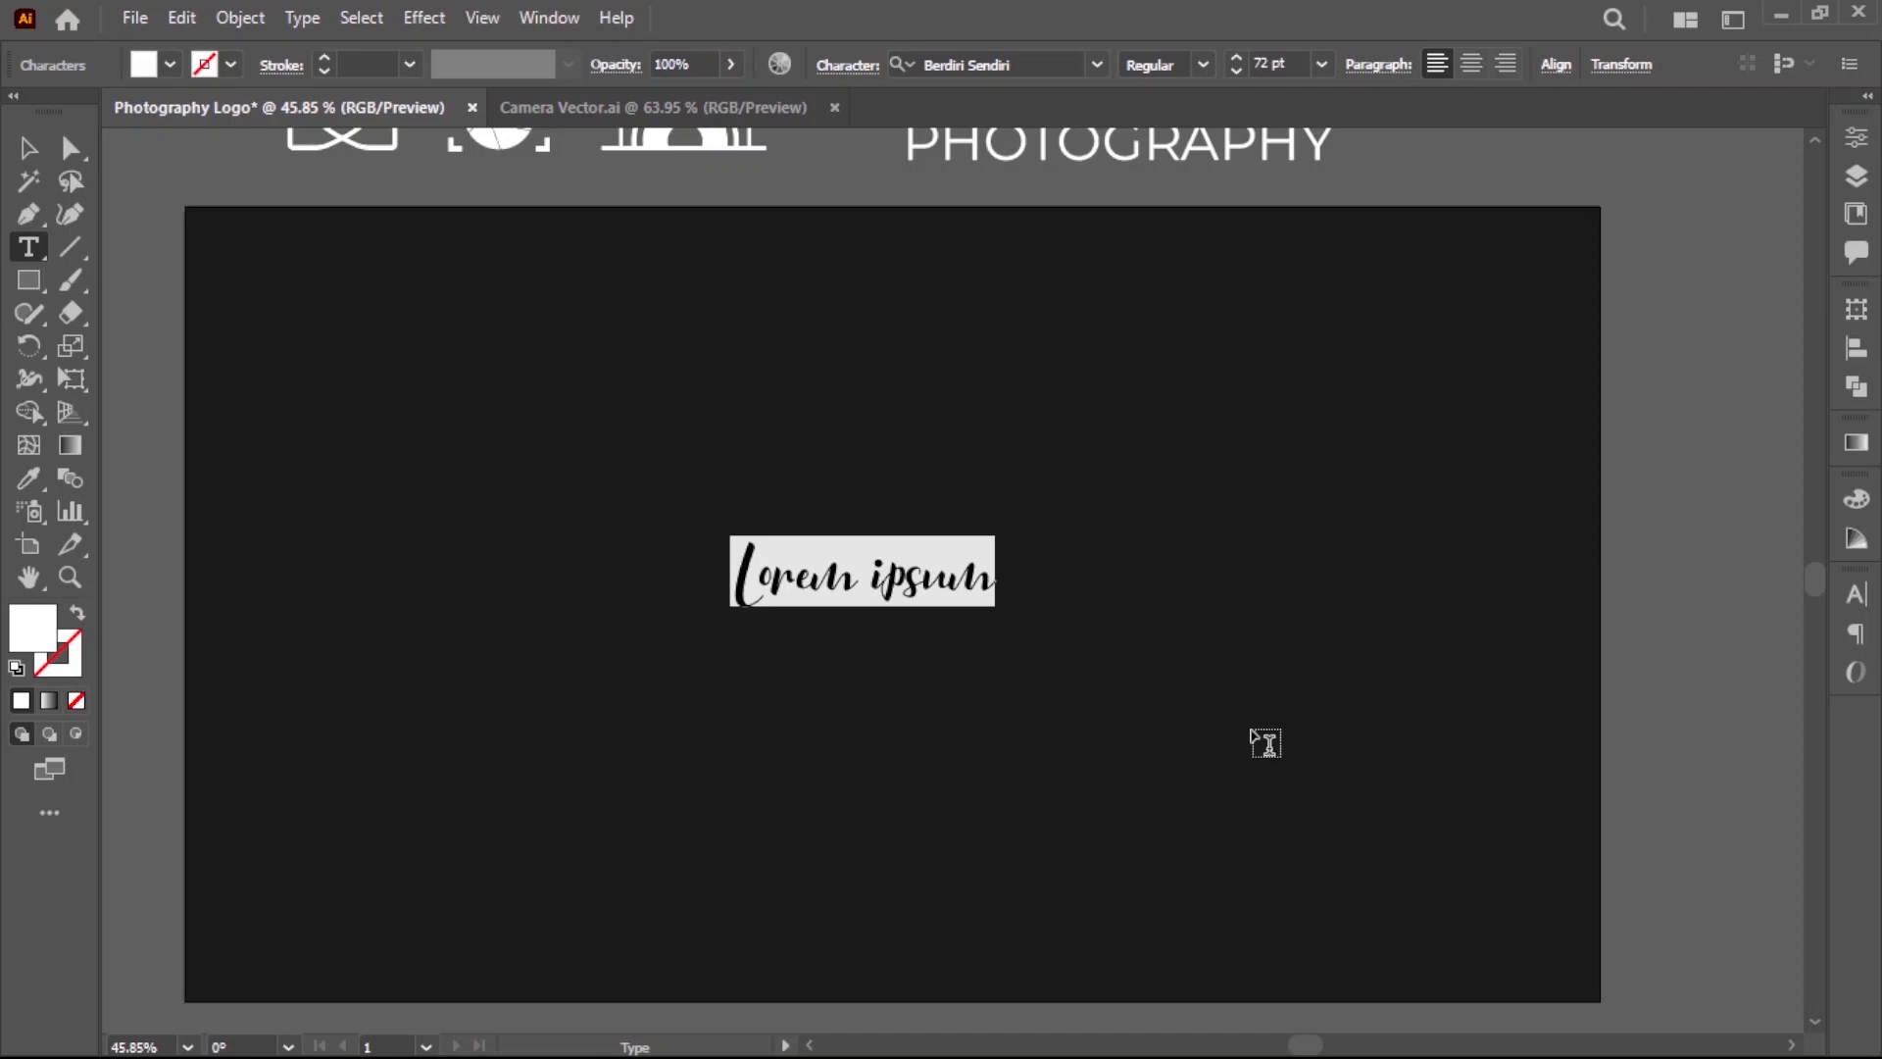
{"action": "type", "text": "Snapshot"}
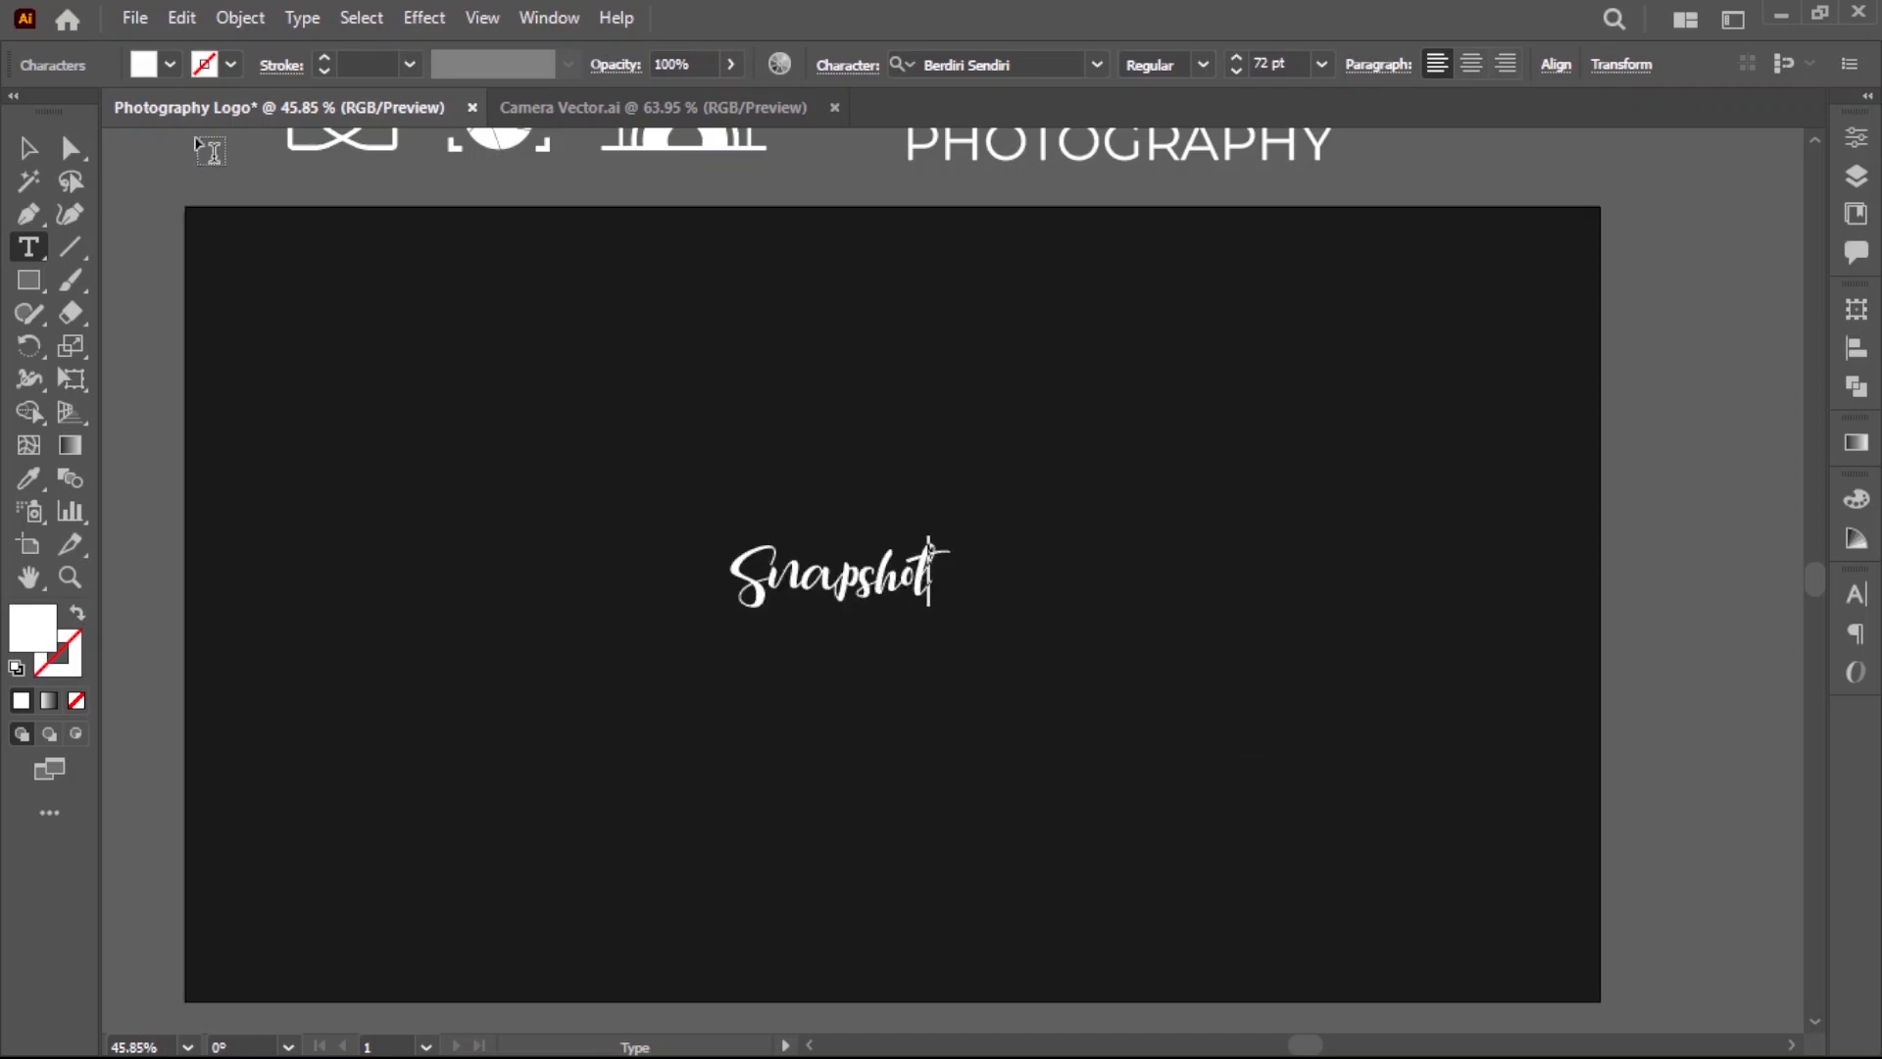
Enlarge the Snapshot text to about 200 pt and position it near the artboard's center.
{"action": "left_click", "coordinate": [27, 147]}
{"action": "left_click_drag", "start_coordinate": [952, 606], "coordinate": [1137, 692]}
{"action": "left_click_drag", "start_coordinate": [1029, 590], "coordinate": [1071, 588]}
Set the Snapshot text's font to Clattering.
{"action": "left_click", "coordinate": [1068, 73]}
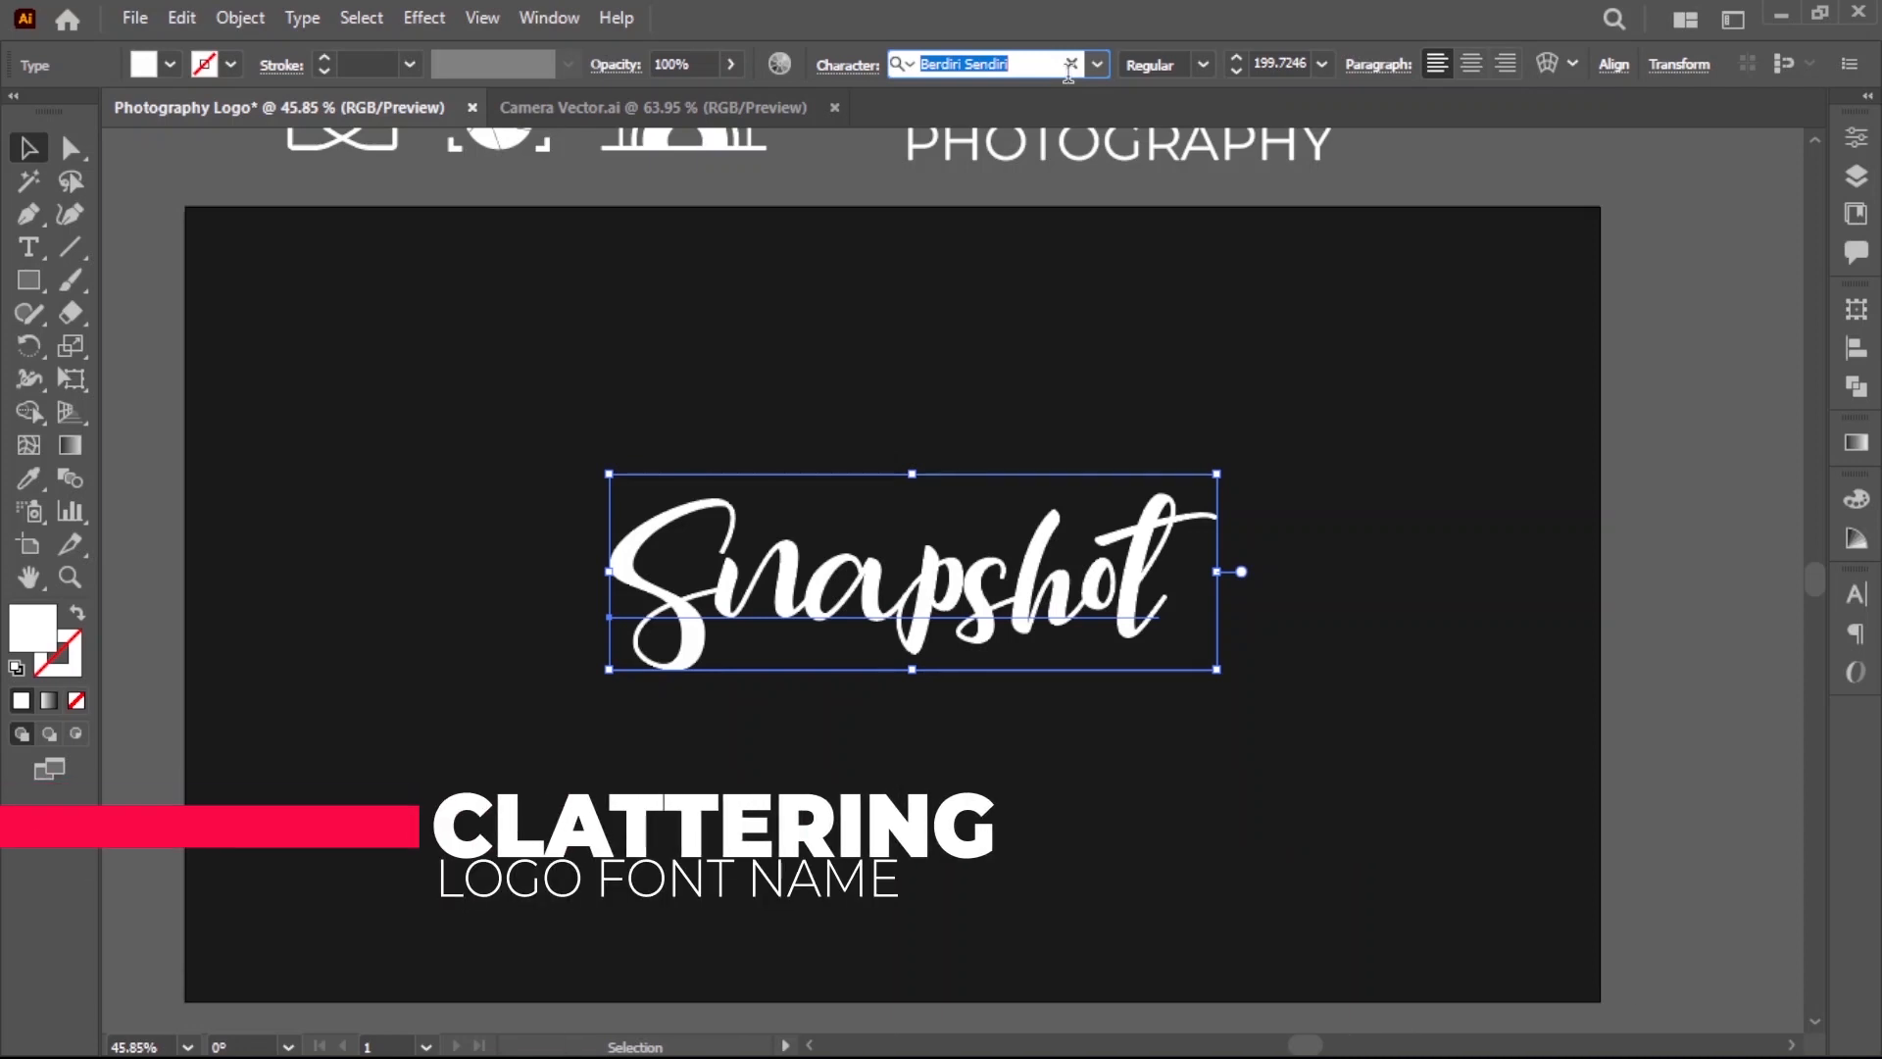
{"action": "type", "text": "c"}
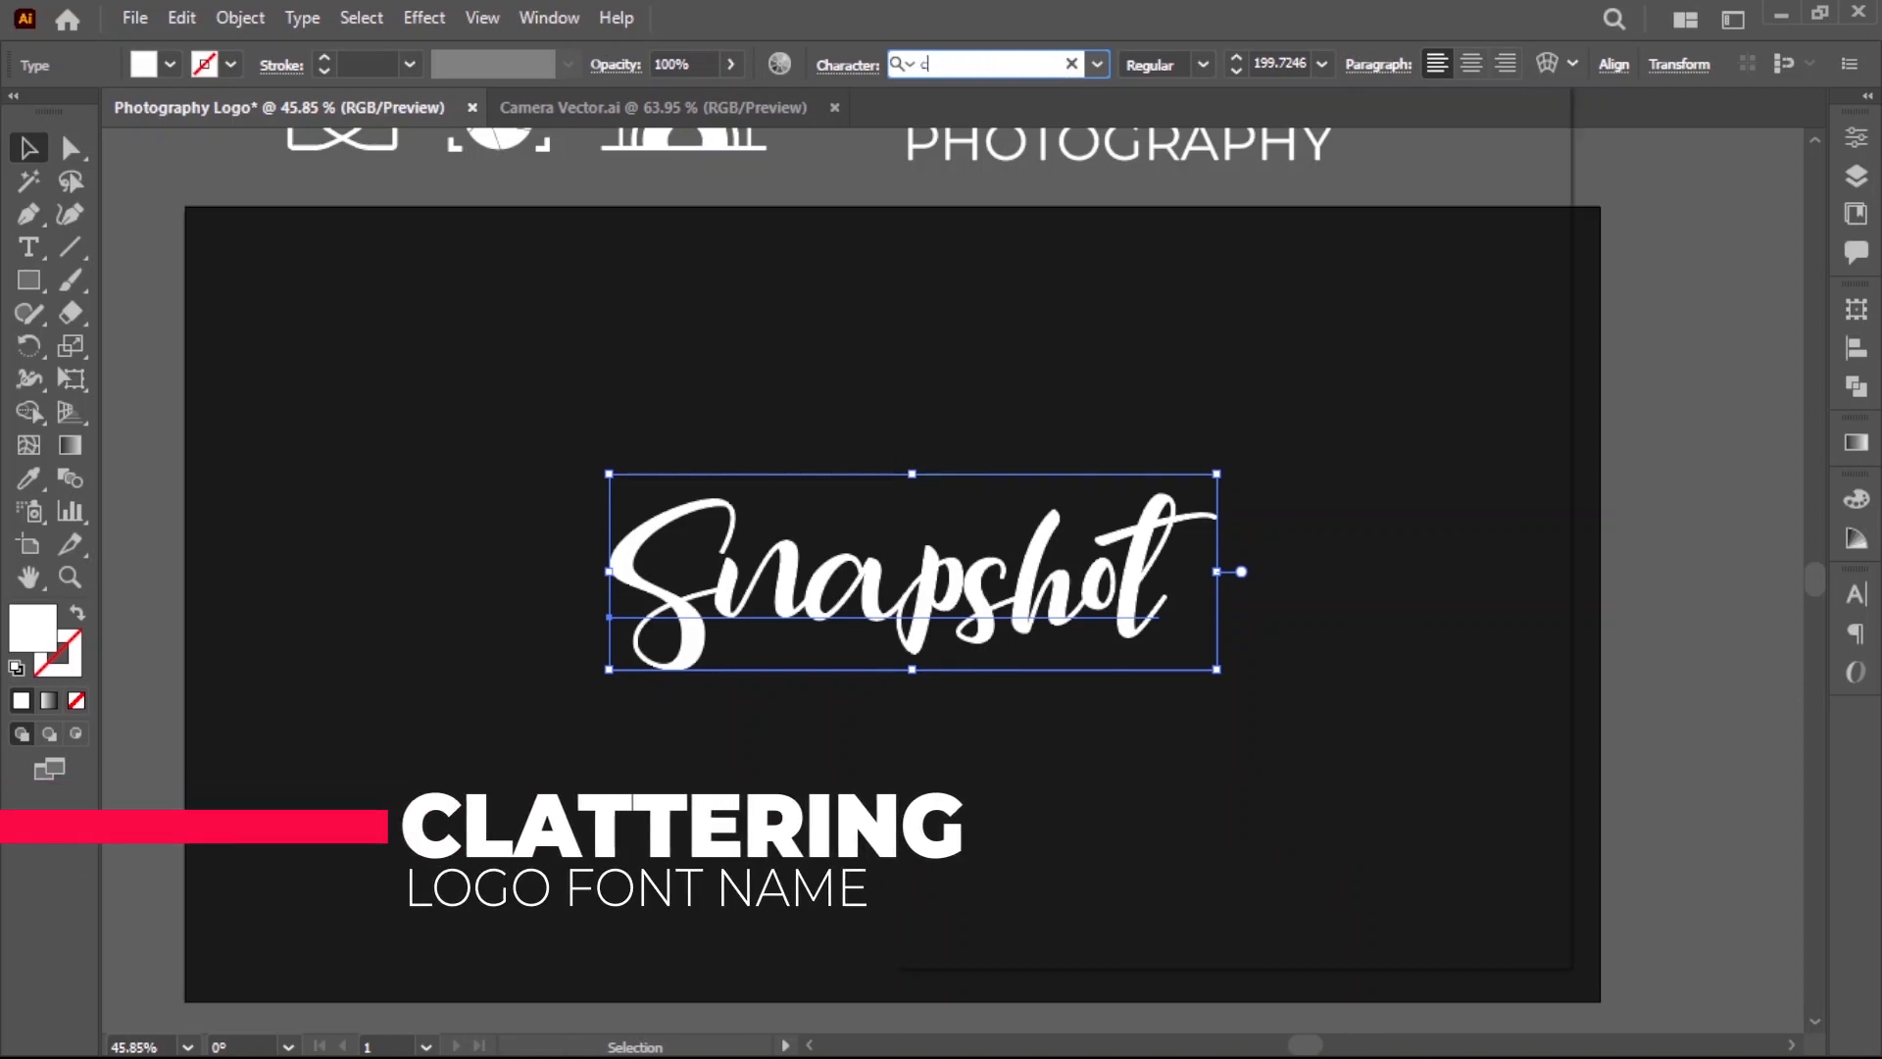
{"action": "type", "text": "la"}
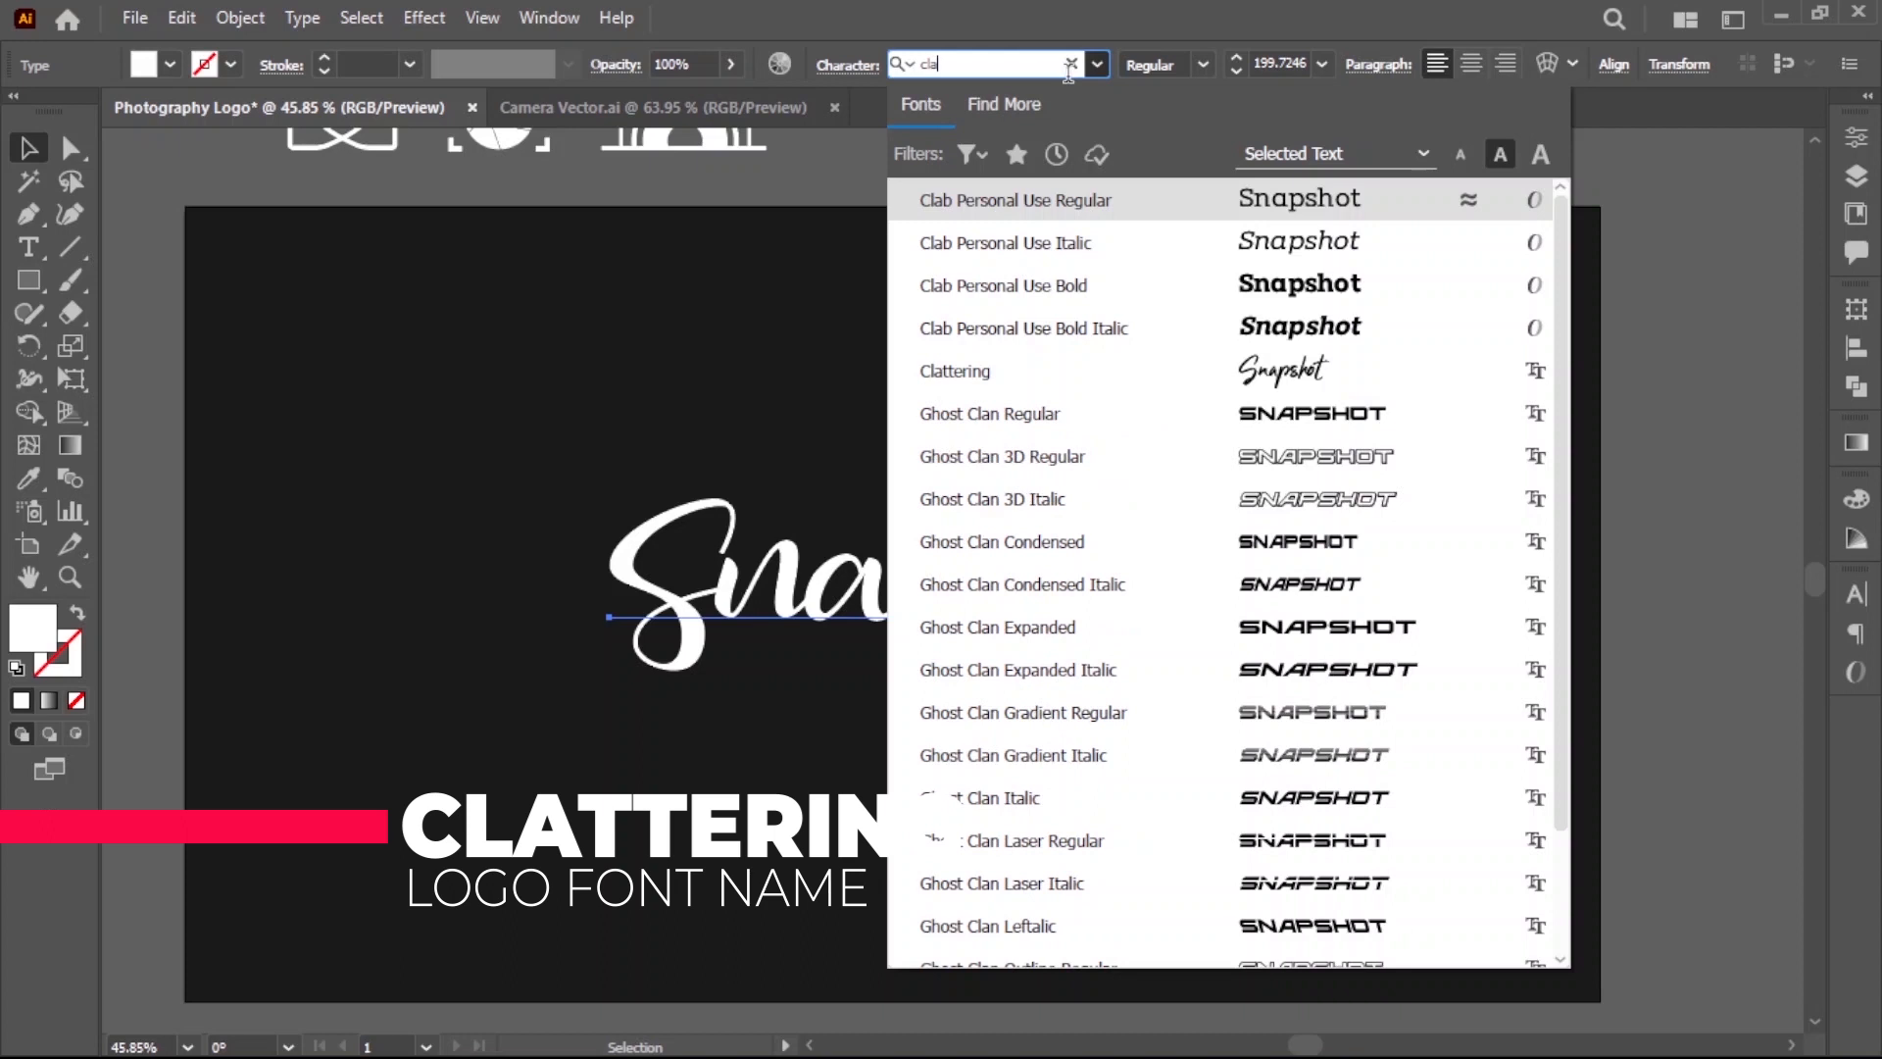
{"action": "type", "text": "tterign"}
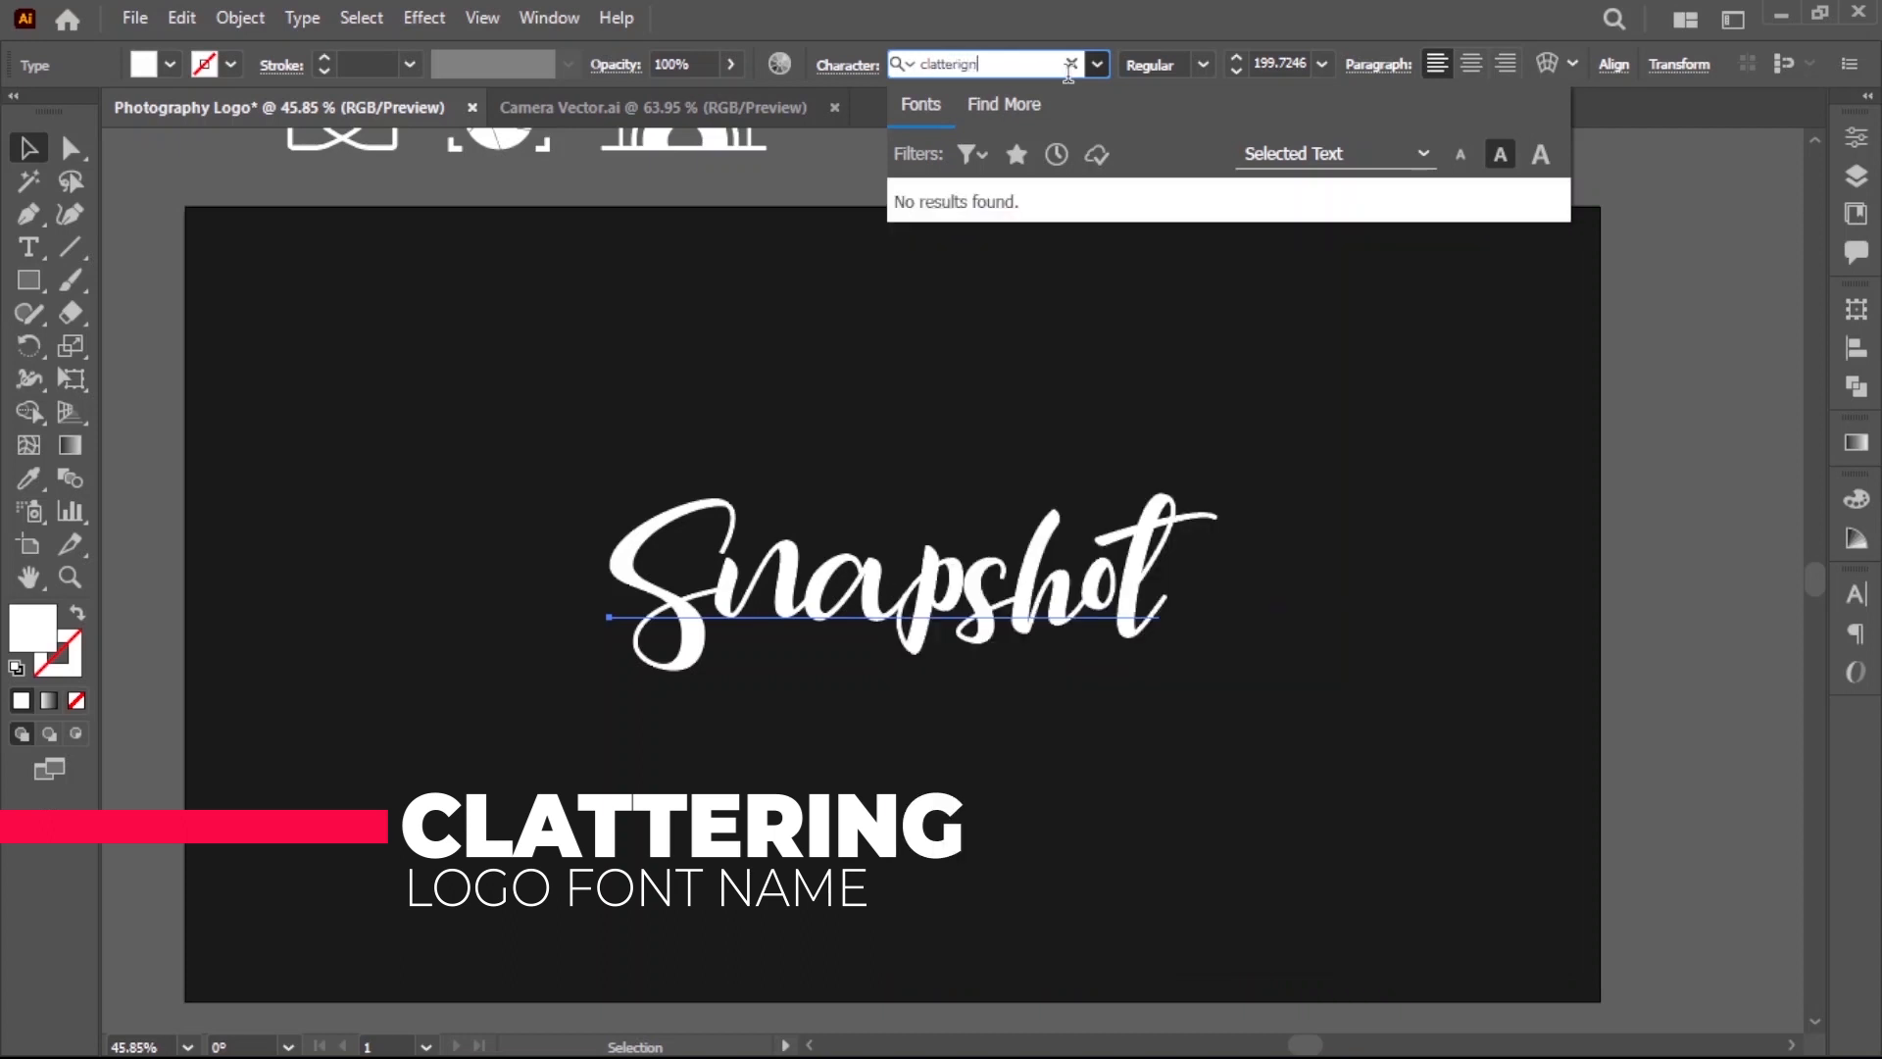
{"action": "key", "text": "BackSpace"}
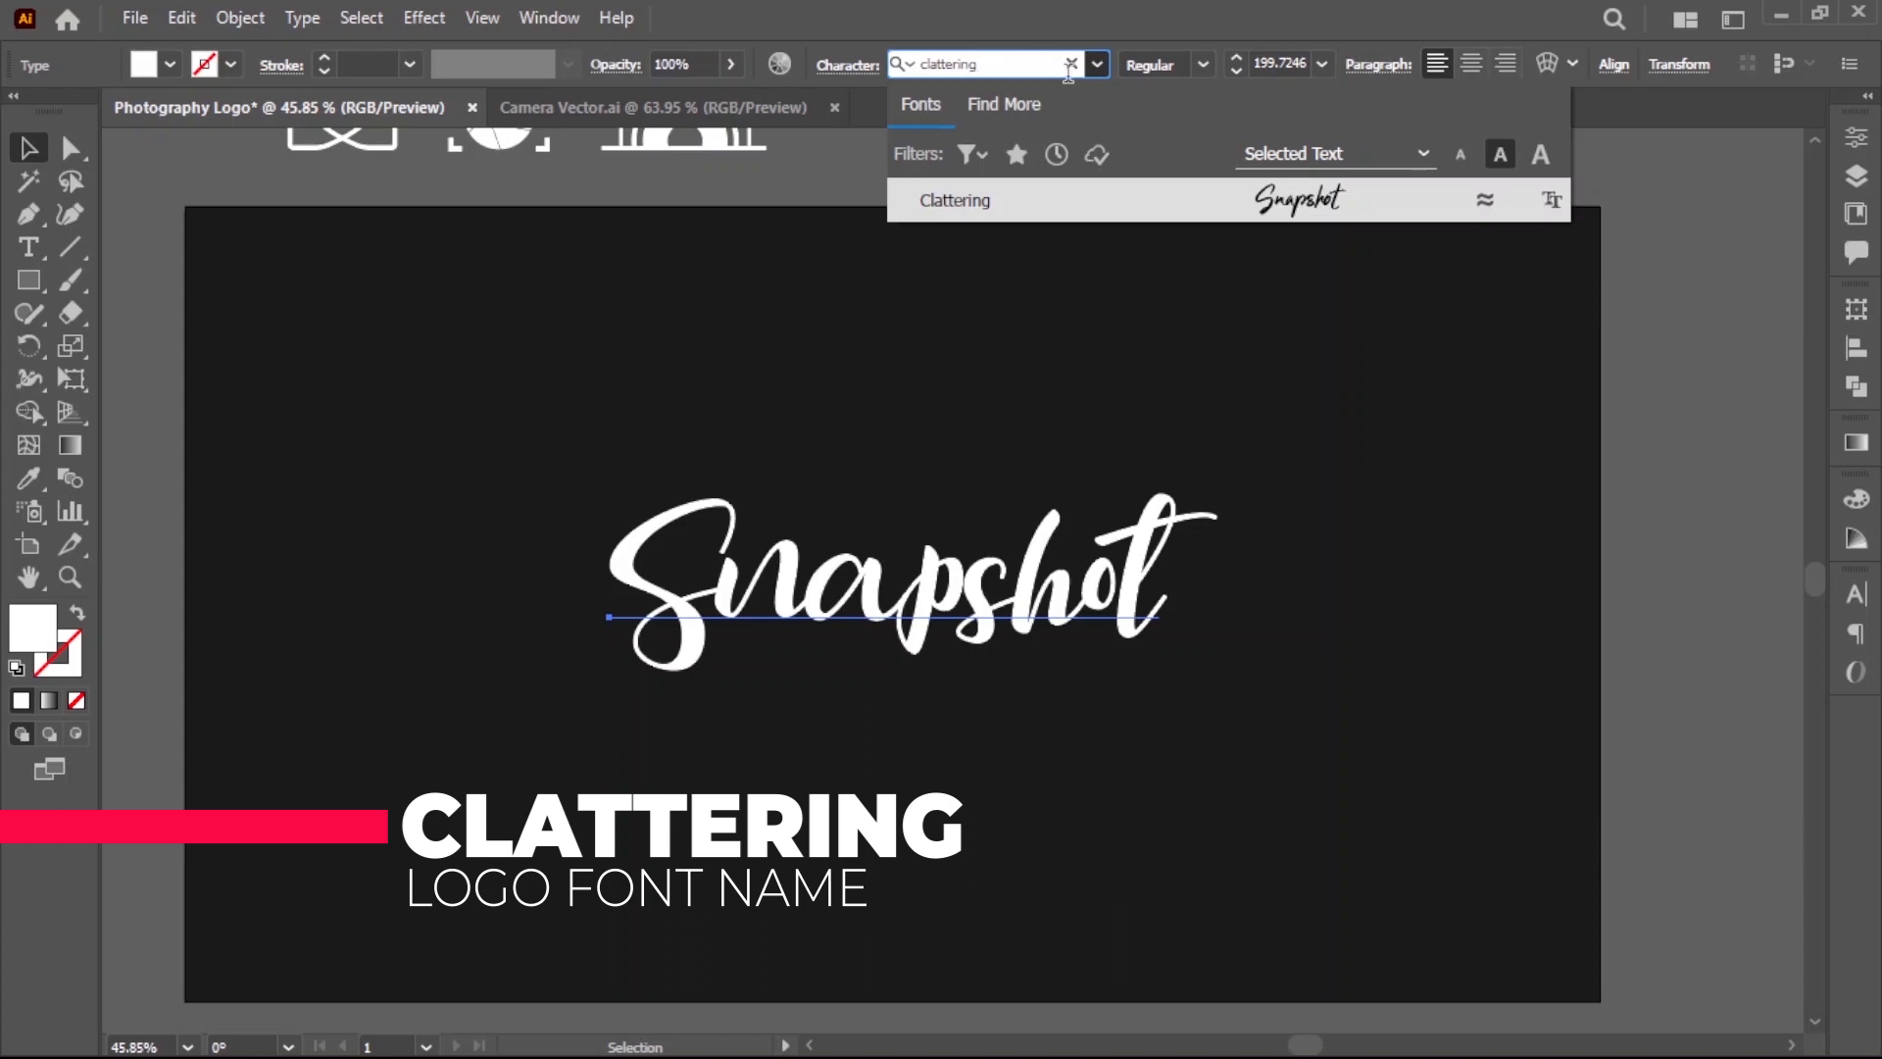
{"action": "left_click", "coordinate": [1215, 190]}
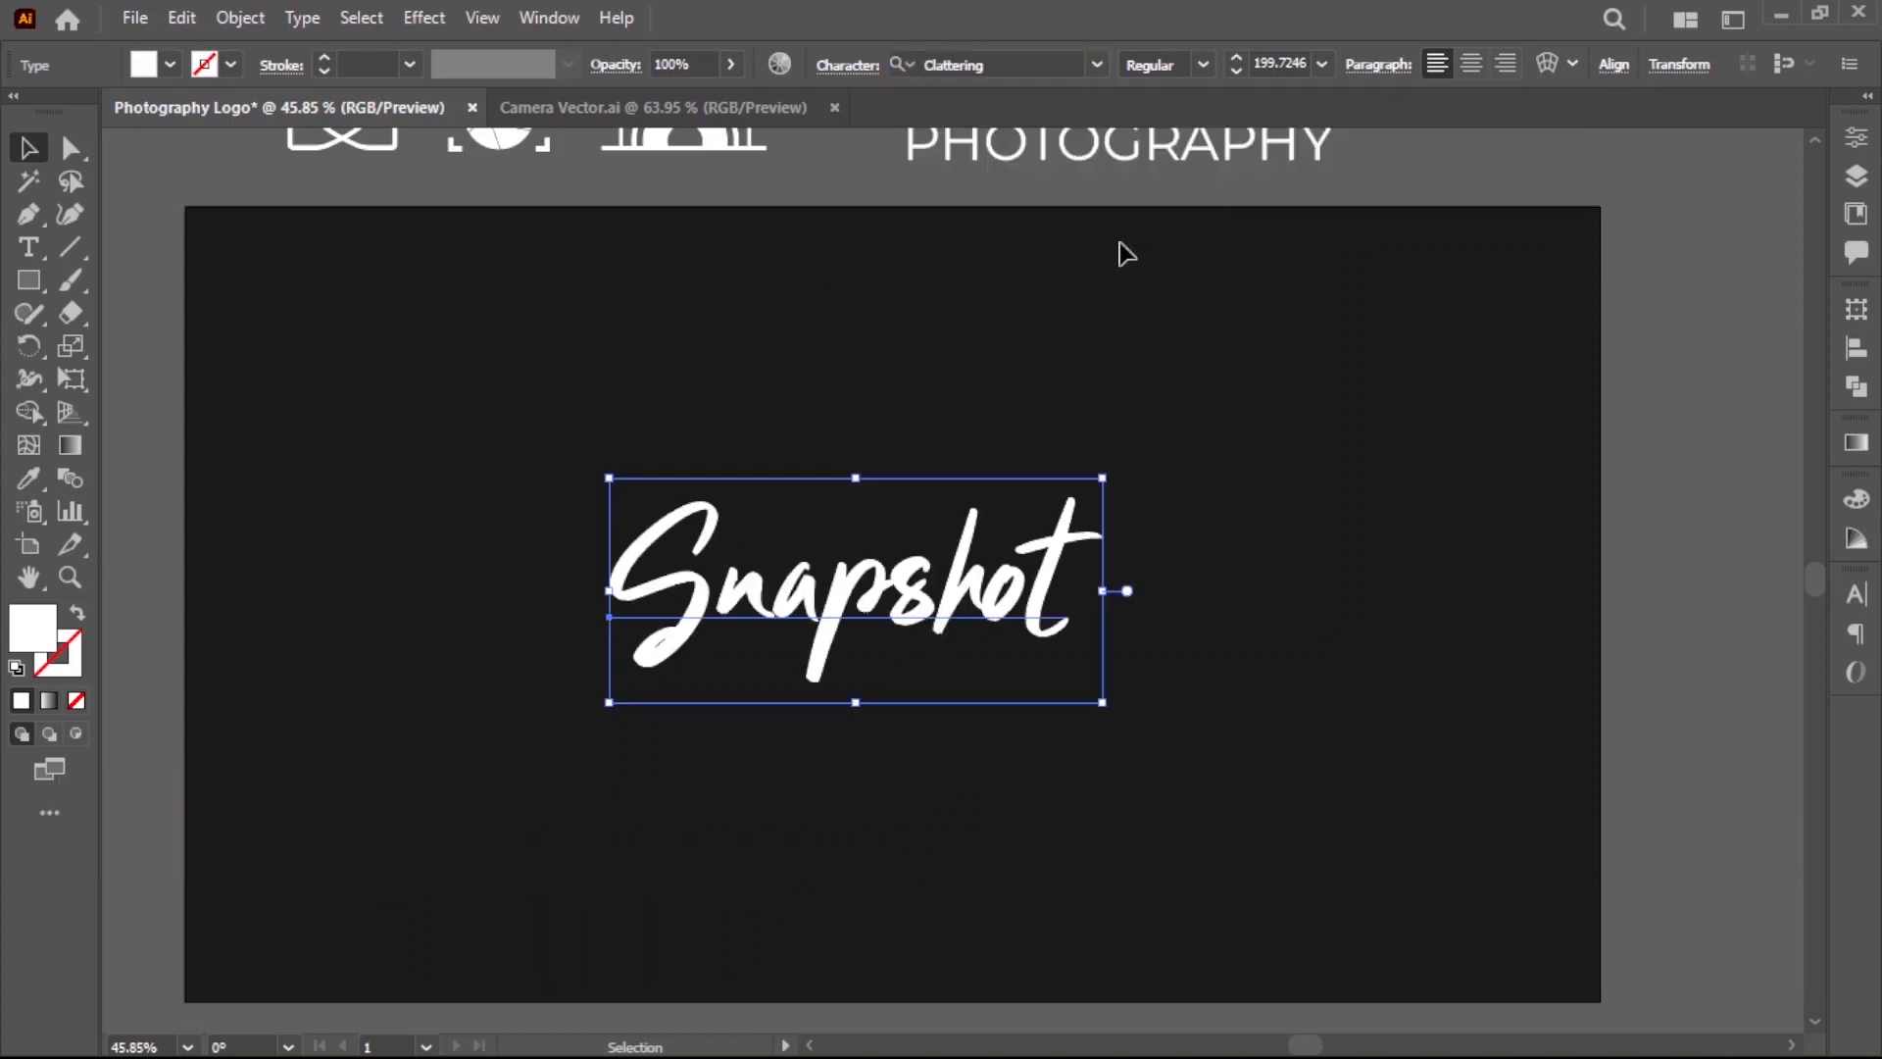
{"action": "left_click", "coordinate": [914, 427]}
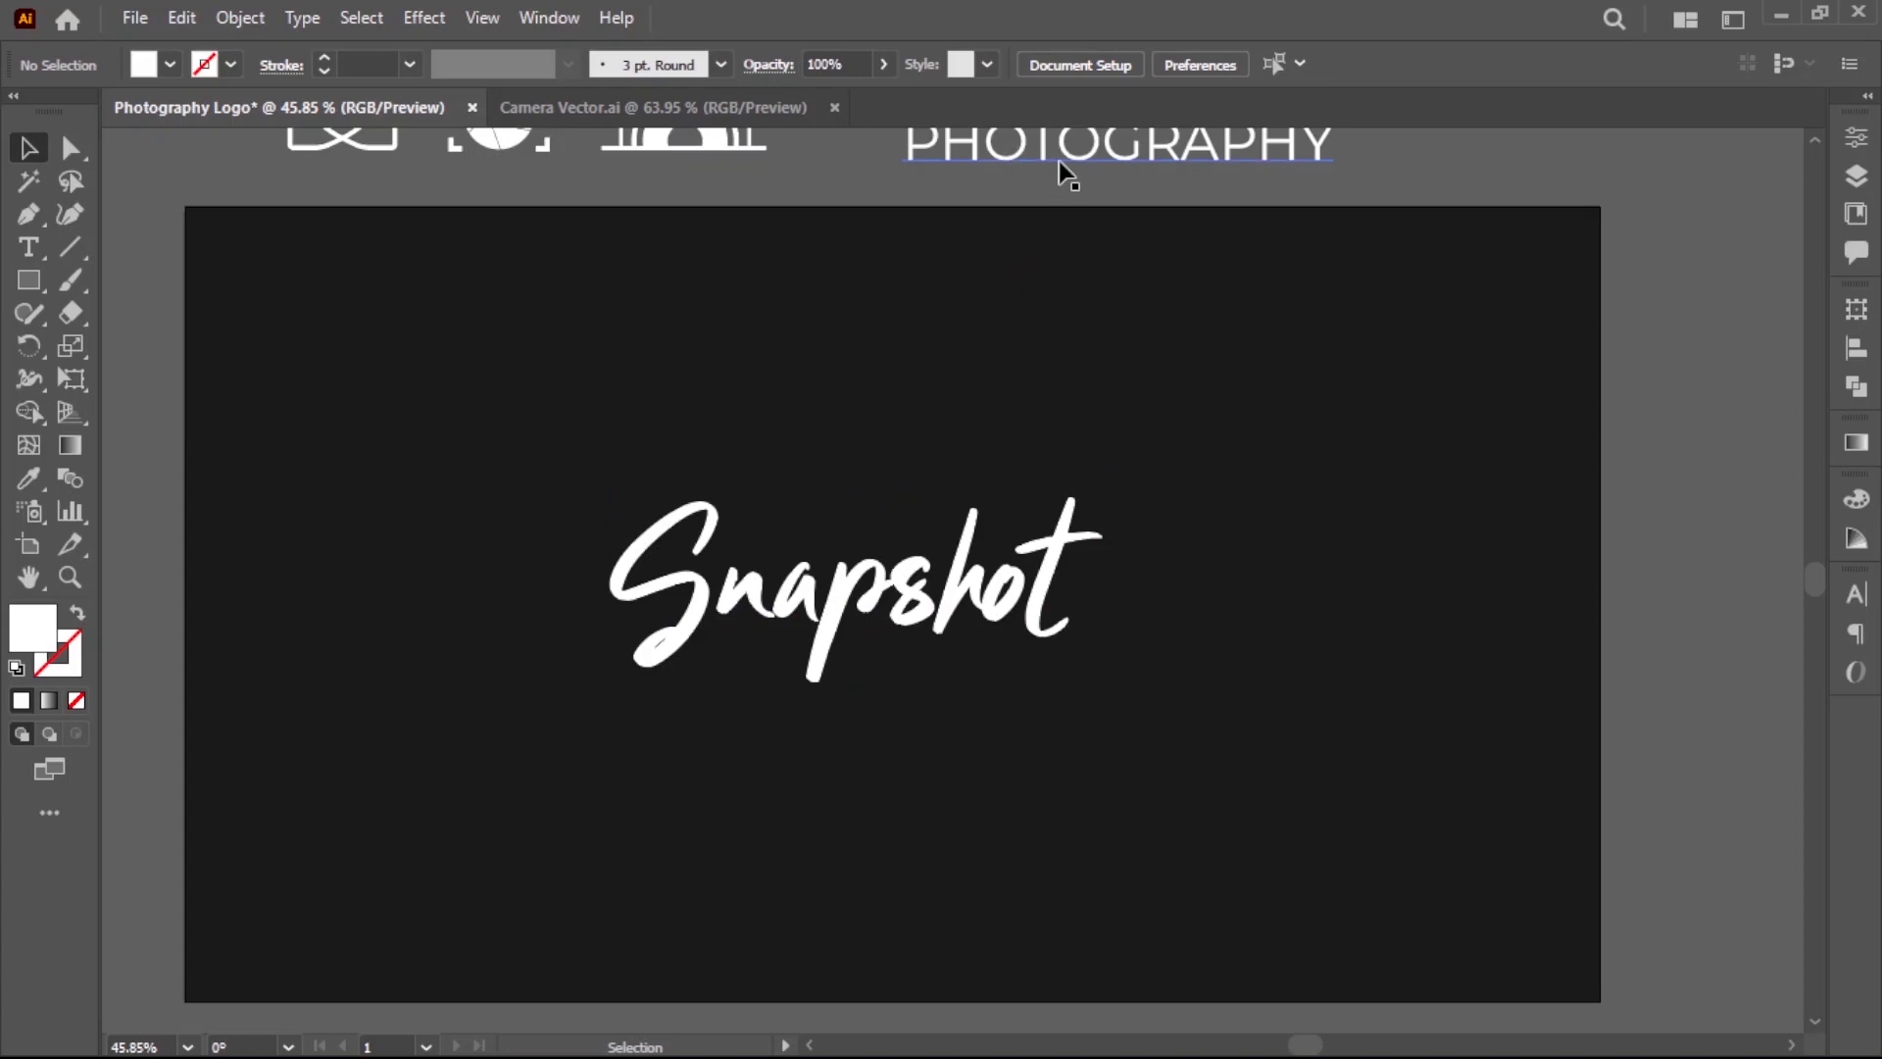
Place a copy of the PHOTOGRAPHY text just below Snapshot and widen its tracking.
{"action": "left_click_drag", "start_coordinate": [1059, 161], "coordinate": [868, 705]}
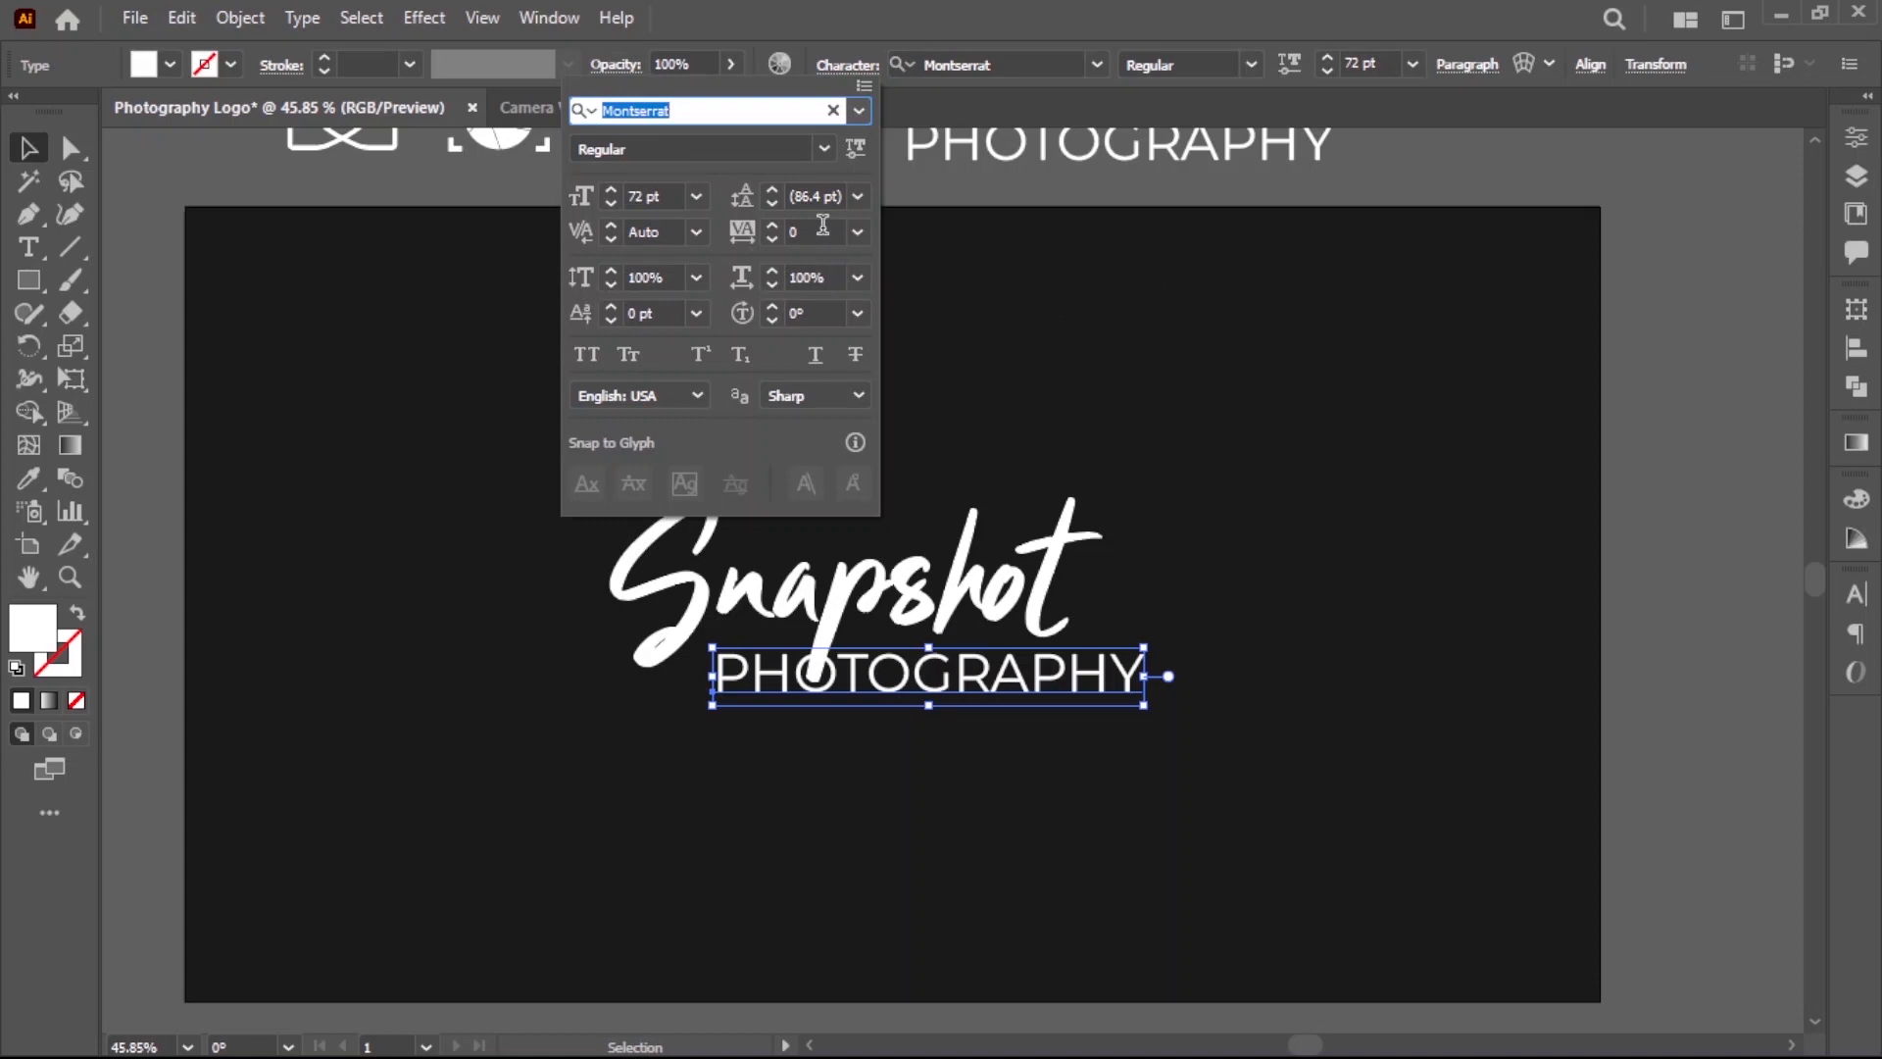
{"action": "left_click", "coordinate": [822, 225]}
{"action": "type", "text": "500"}
{"action": "key", "text": "Return"}
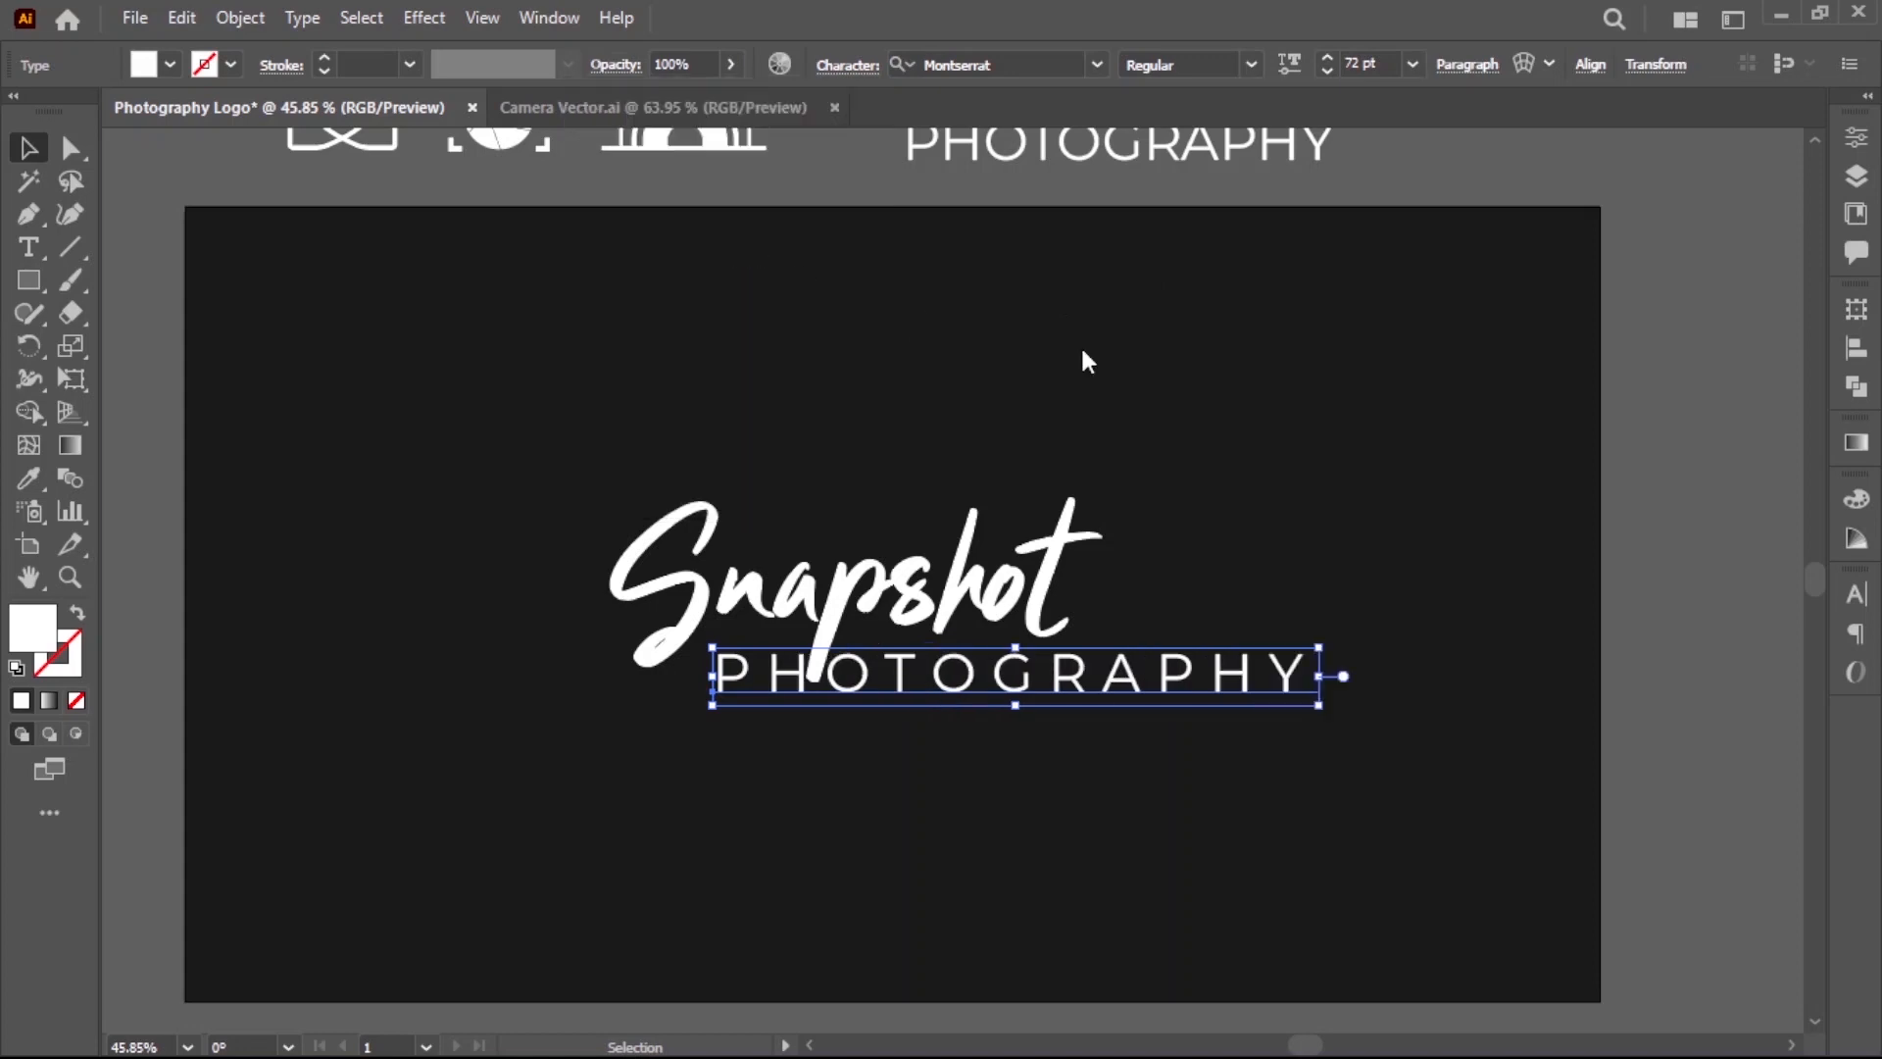
Shrink PHOTOGRAPHY to fit beneath Snapshot between the S and the t, and convert both texts to outlines.
{"action": "left_click_drag", "start_coordinate": [1322, 654], "coordinate": [938, 549]}
{"action": "left_click", "coordinate": [1050, 723]}
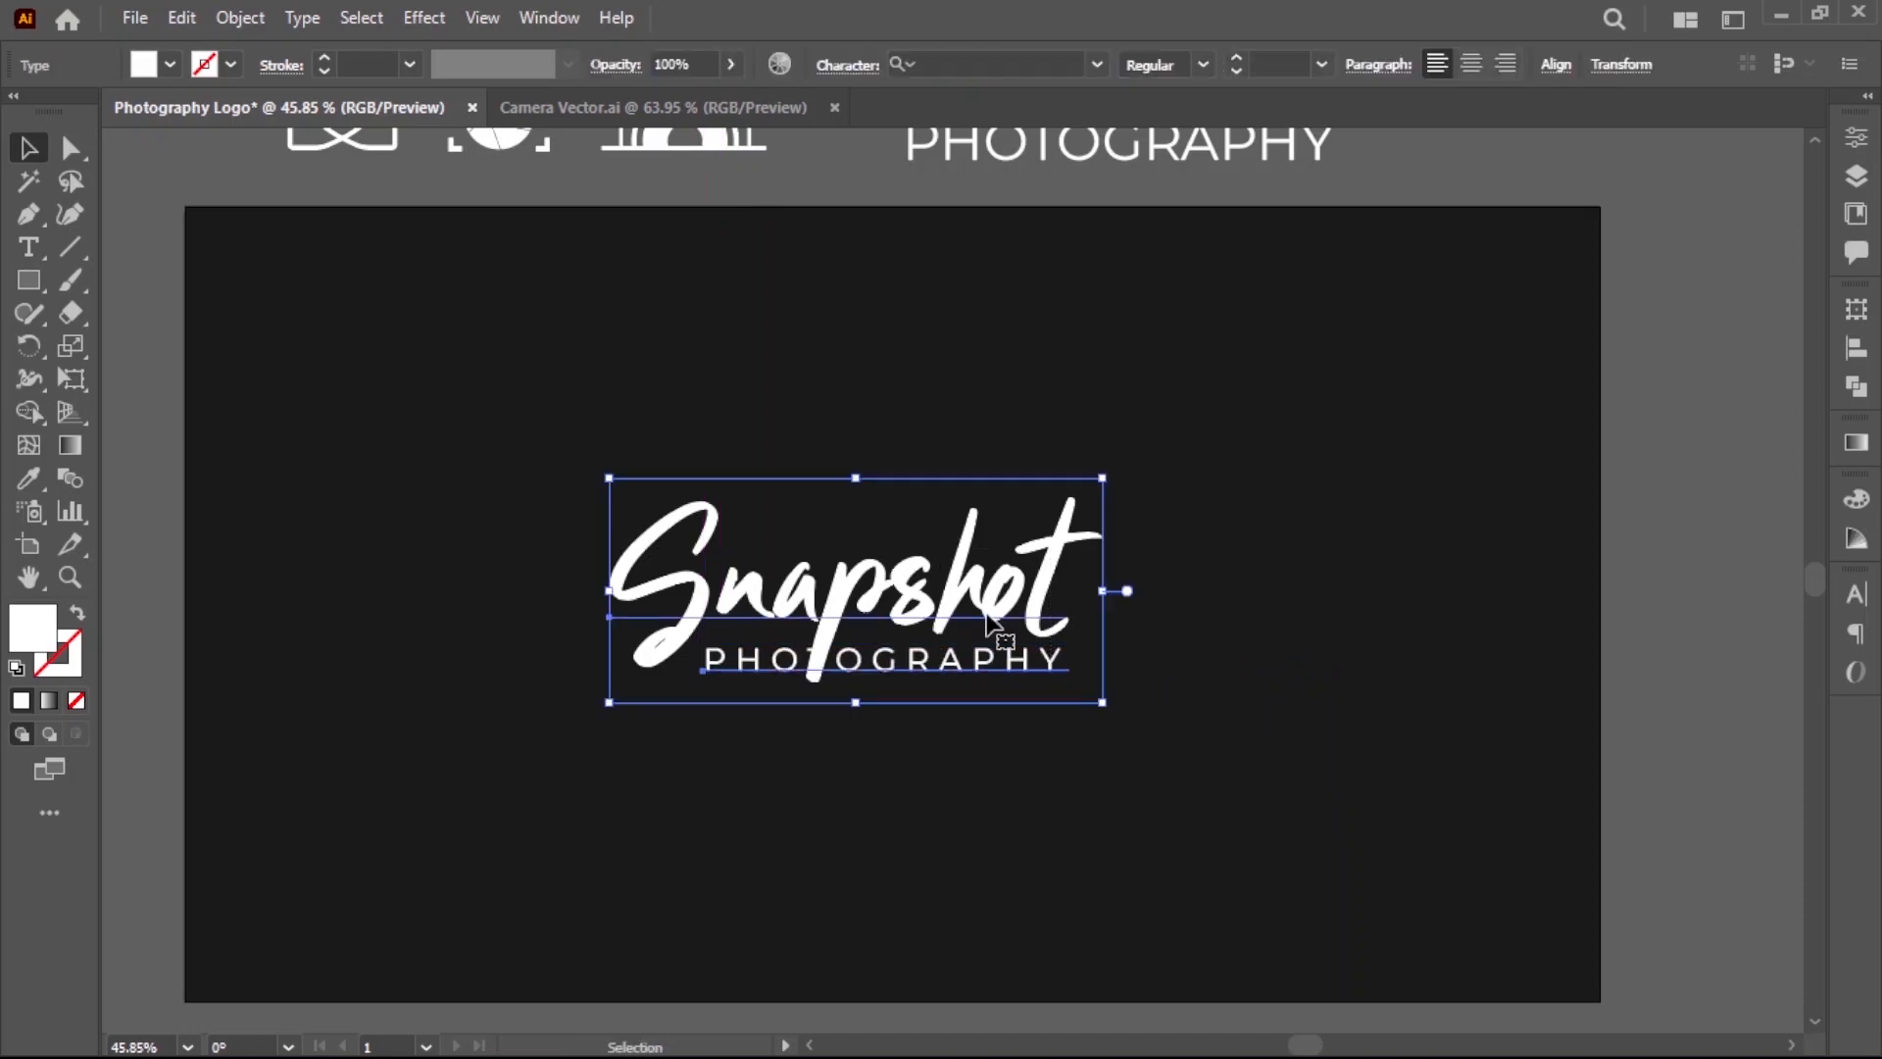
{"action": "right_click", "coordinate": [988, 616]}
{"action": "left_click", "coordinate": [1127, 668]}
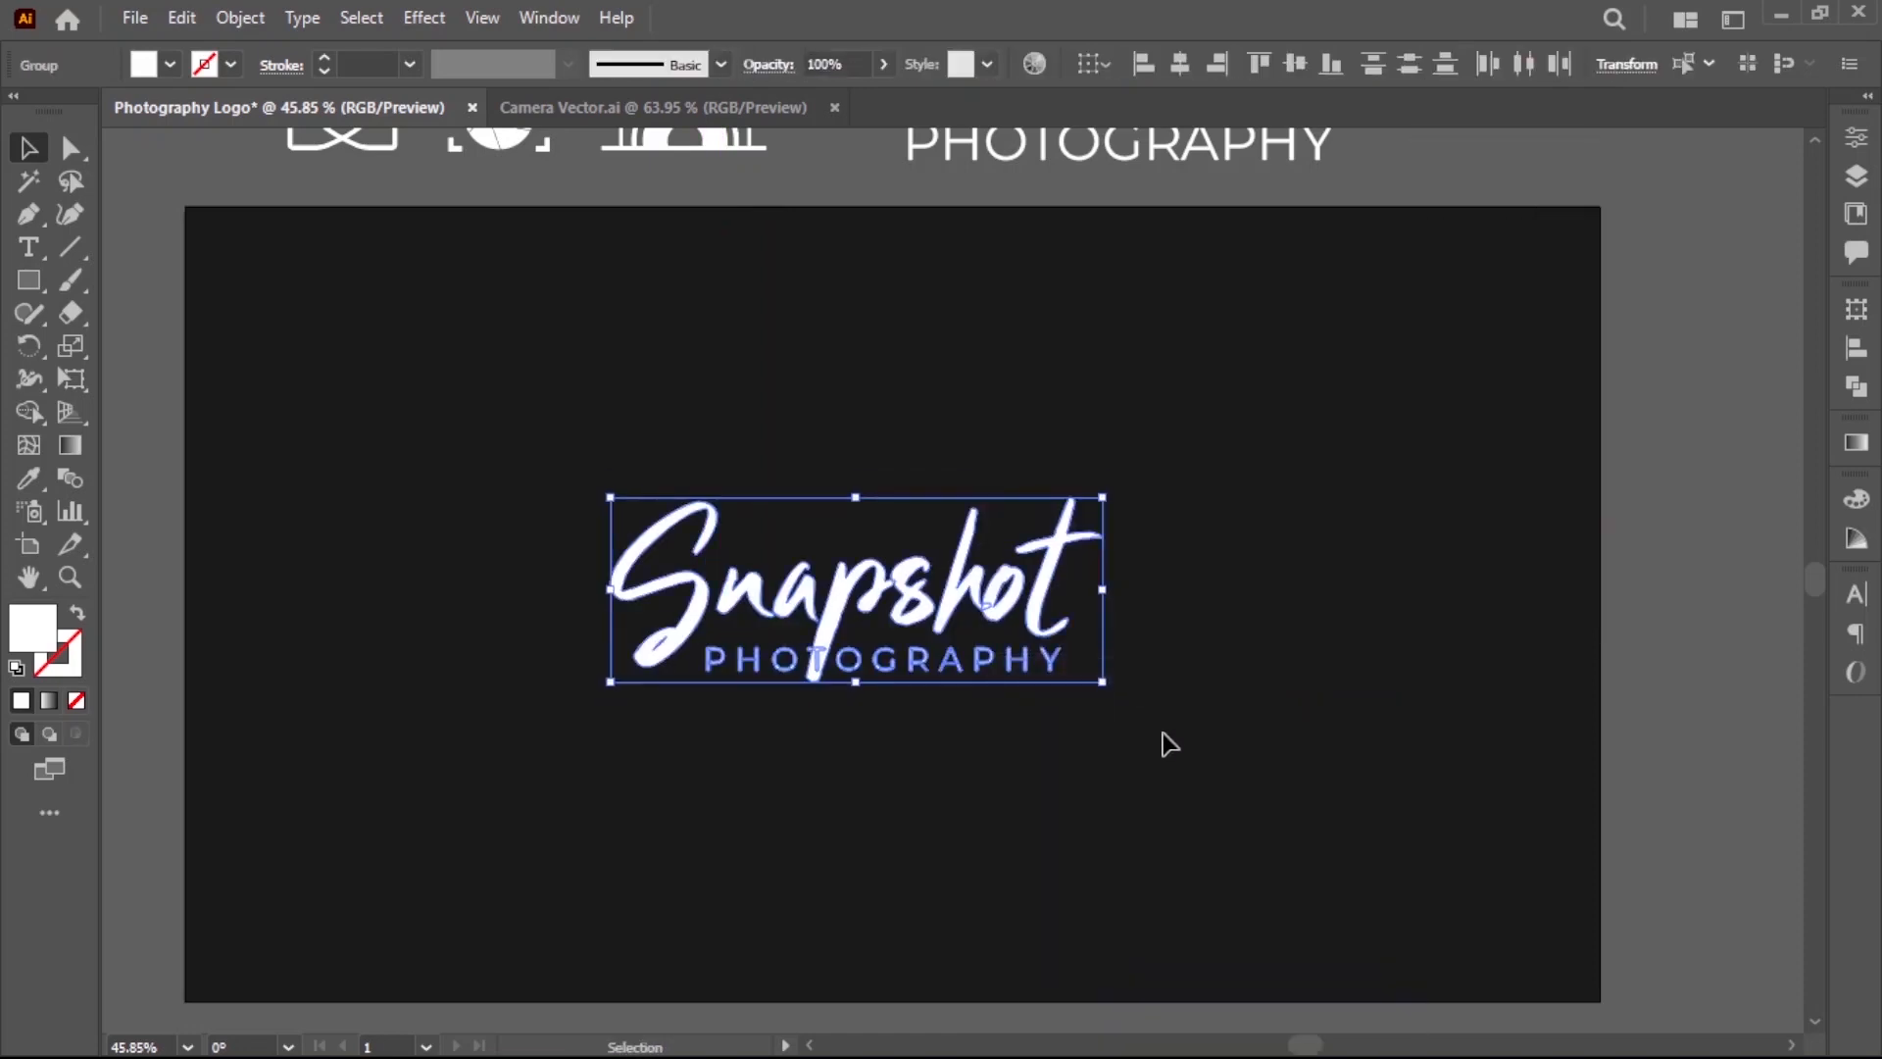
Start an Offset Path on the outlined PHOTOGRAPHY text beneath Snapshot, using round joins.
{"action": "left_click", "coordinate": [1163, 733]}
{"action": "left_click_drag", "start_coordinate": [866, 706], "coordinate": [998, 730]}
{"action": "left_click_drag", "start_coordinate": [998, 730], "coordinate": [1051, 730]}
{"action": "left_click", "coordinate": [1043, 645]}
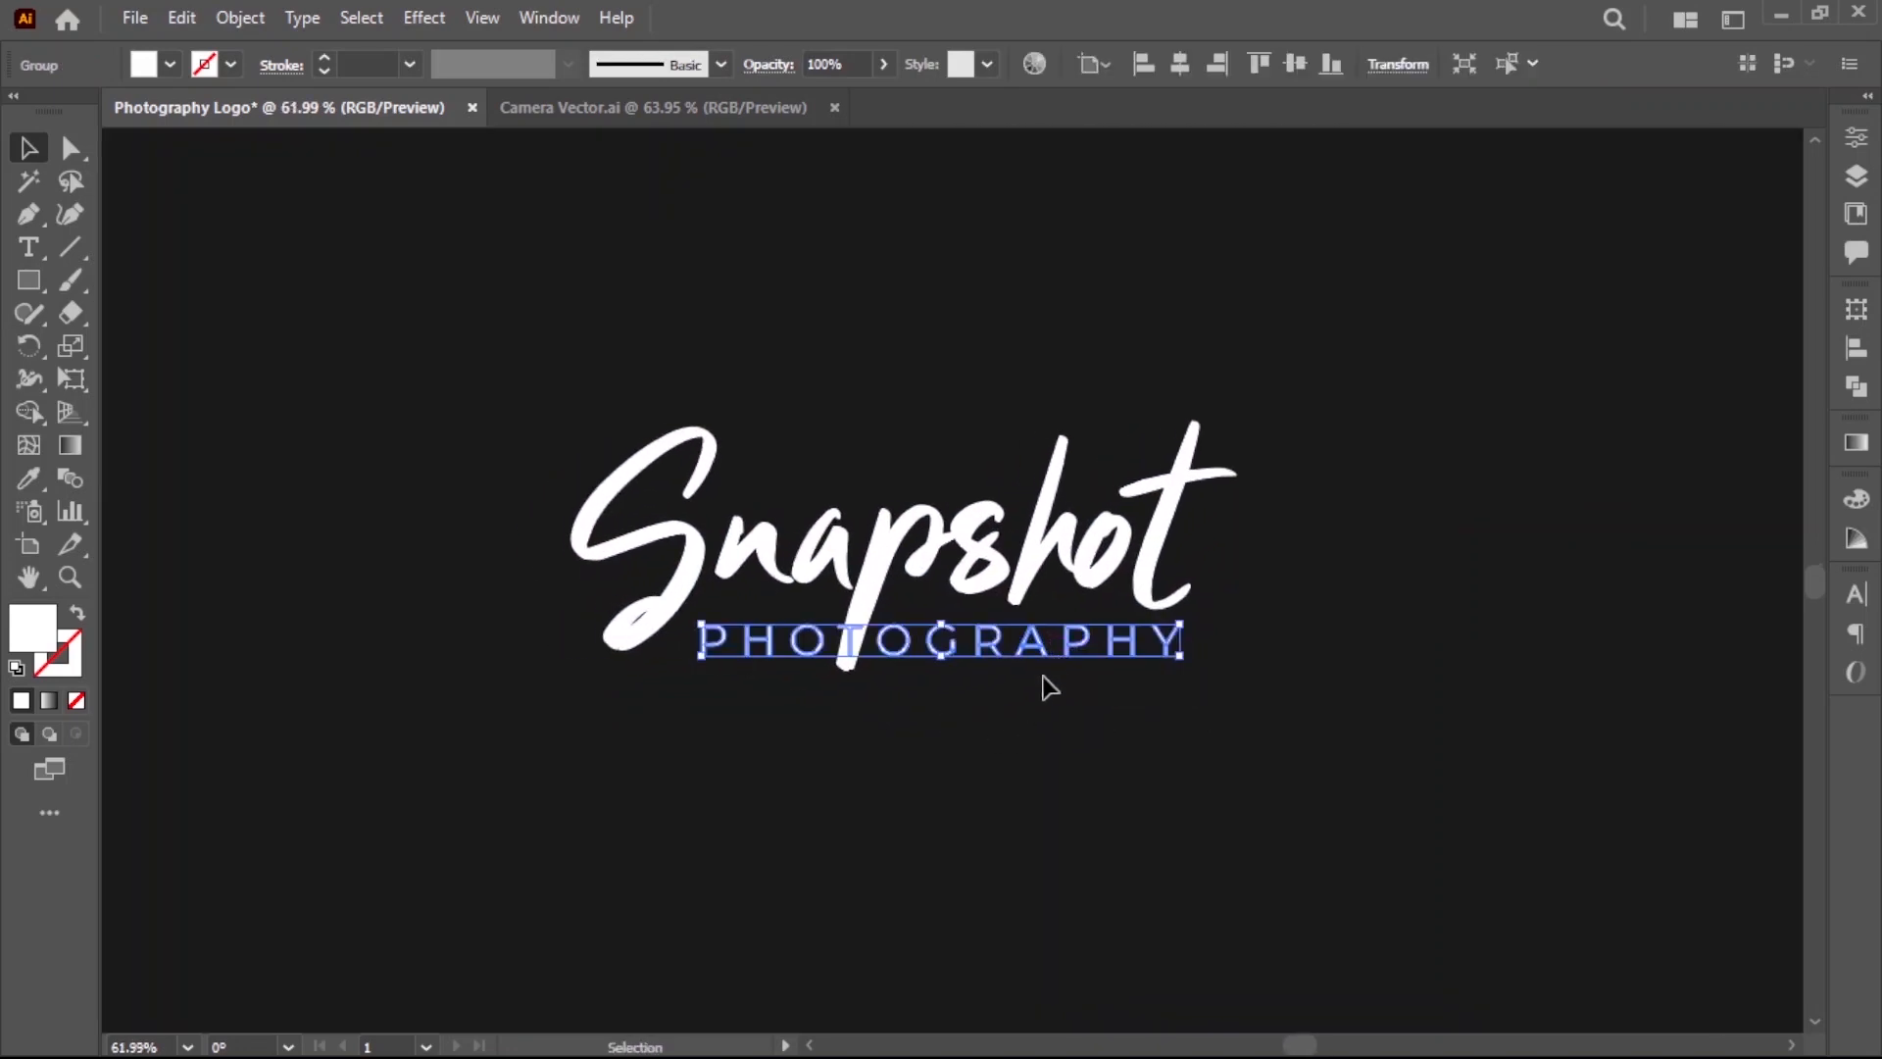
{"action": "left_click", "coordinate": [222, 19]}
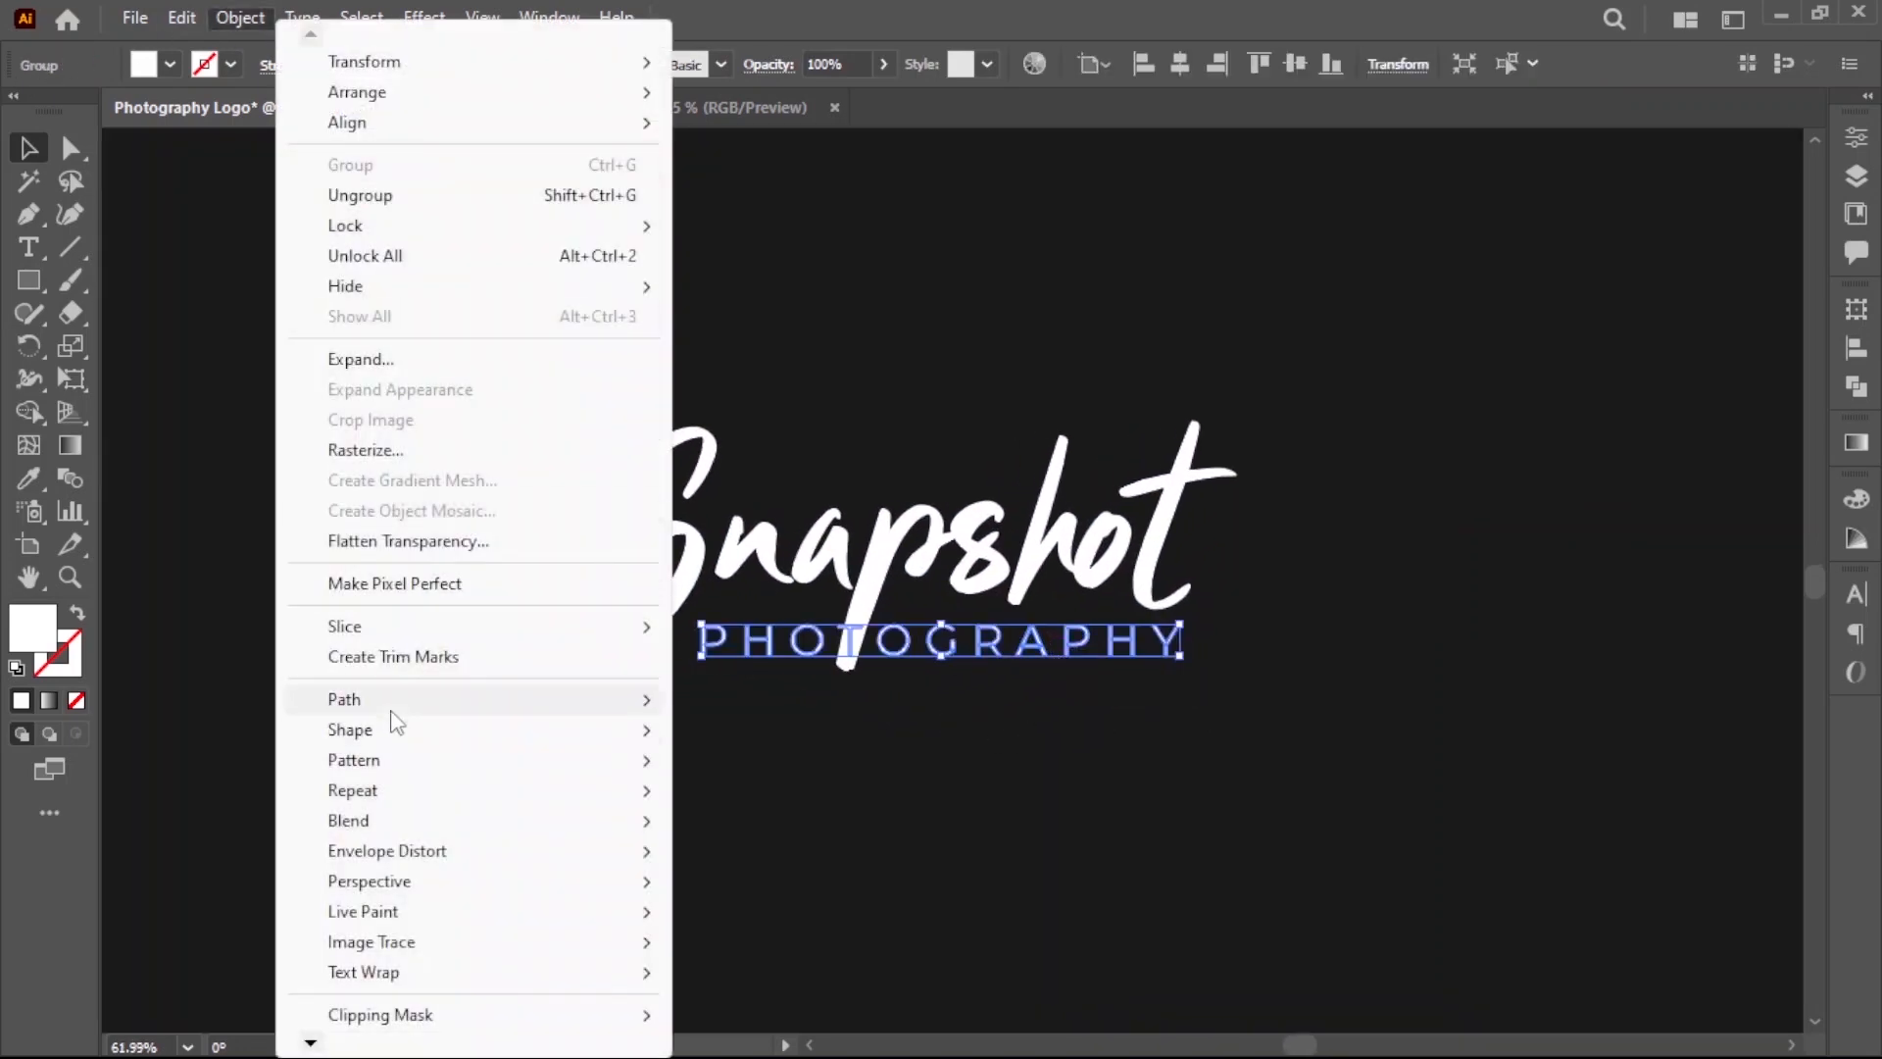
{"action": "mouse_move", "coordinate": [454, 697]}
{"action": "left_click", "coordinate": [790, 453]}
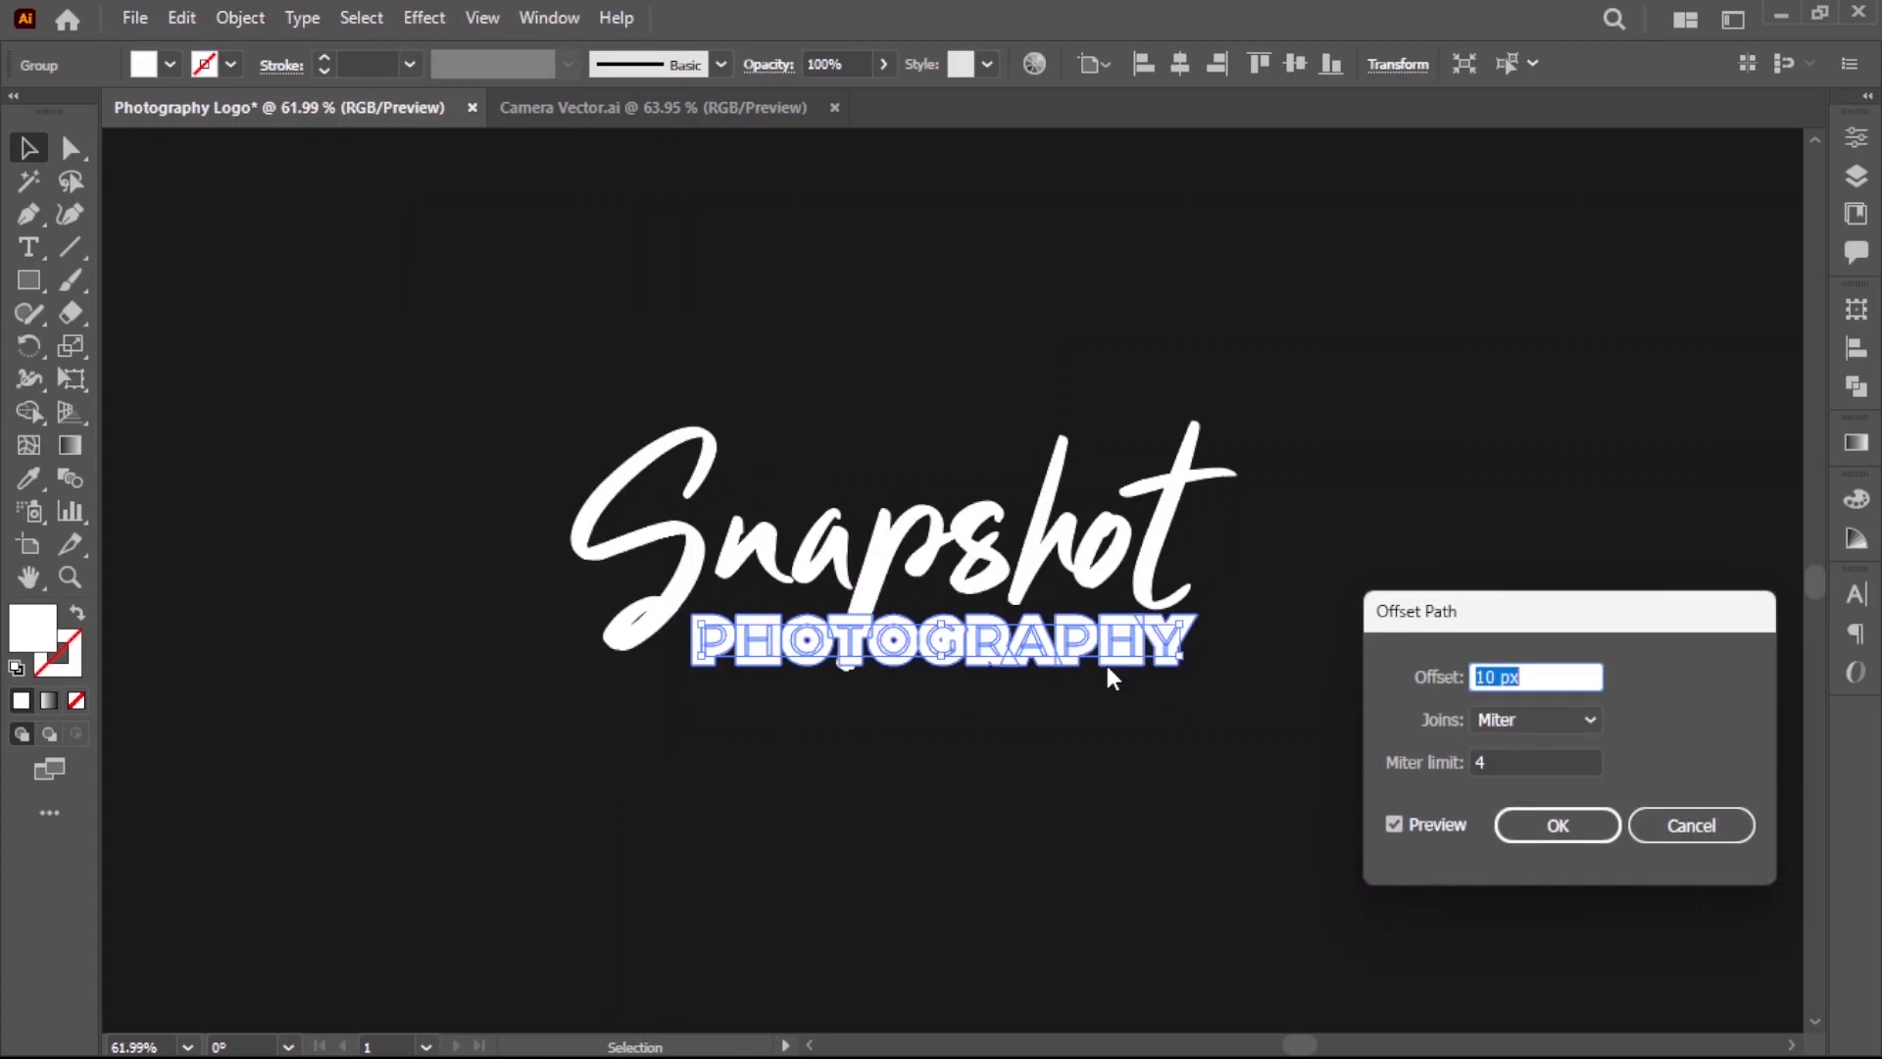
{"action": "left_click", "coordinate": [1574, 721]}
{"action": "left_click", "coordinate": [1533, 779]}
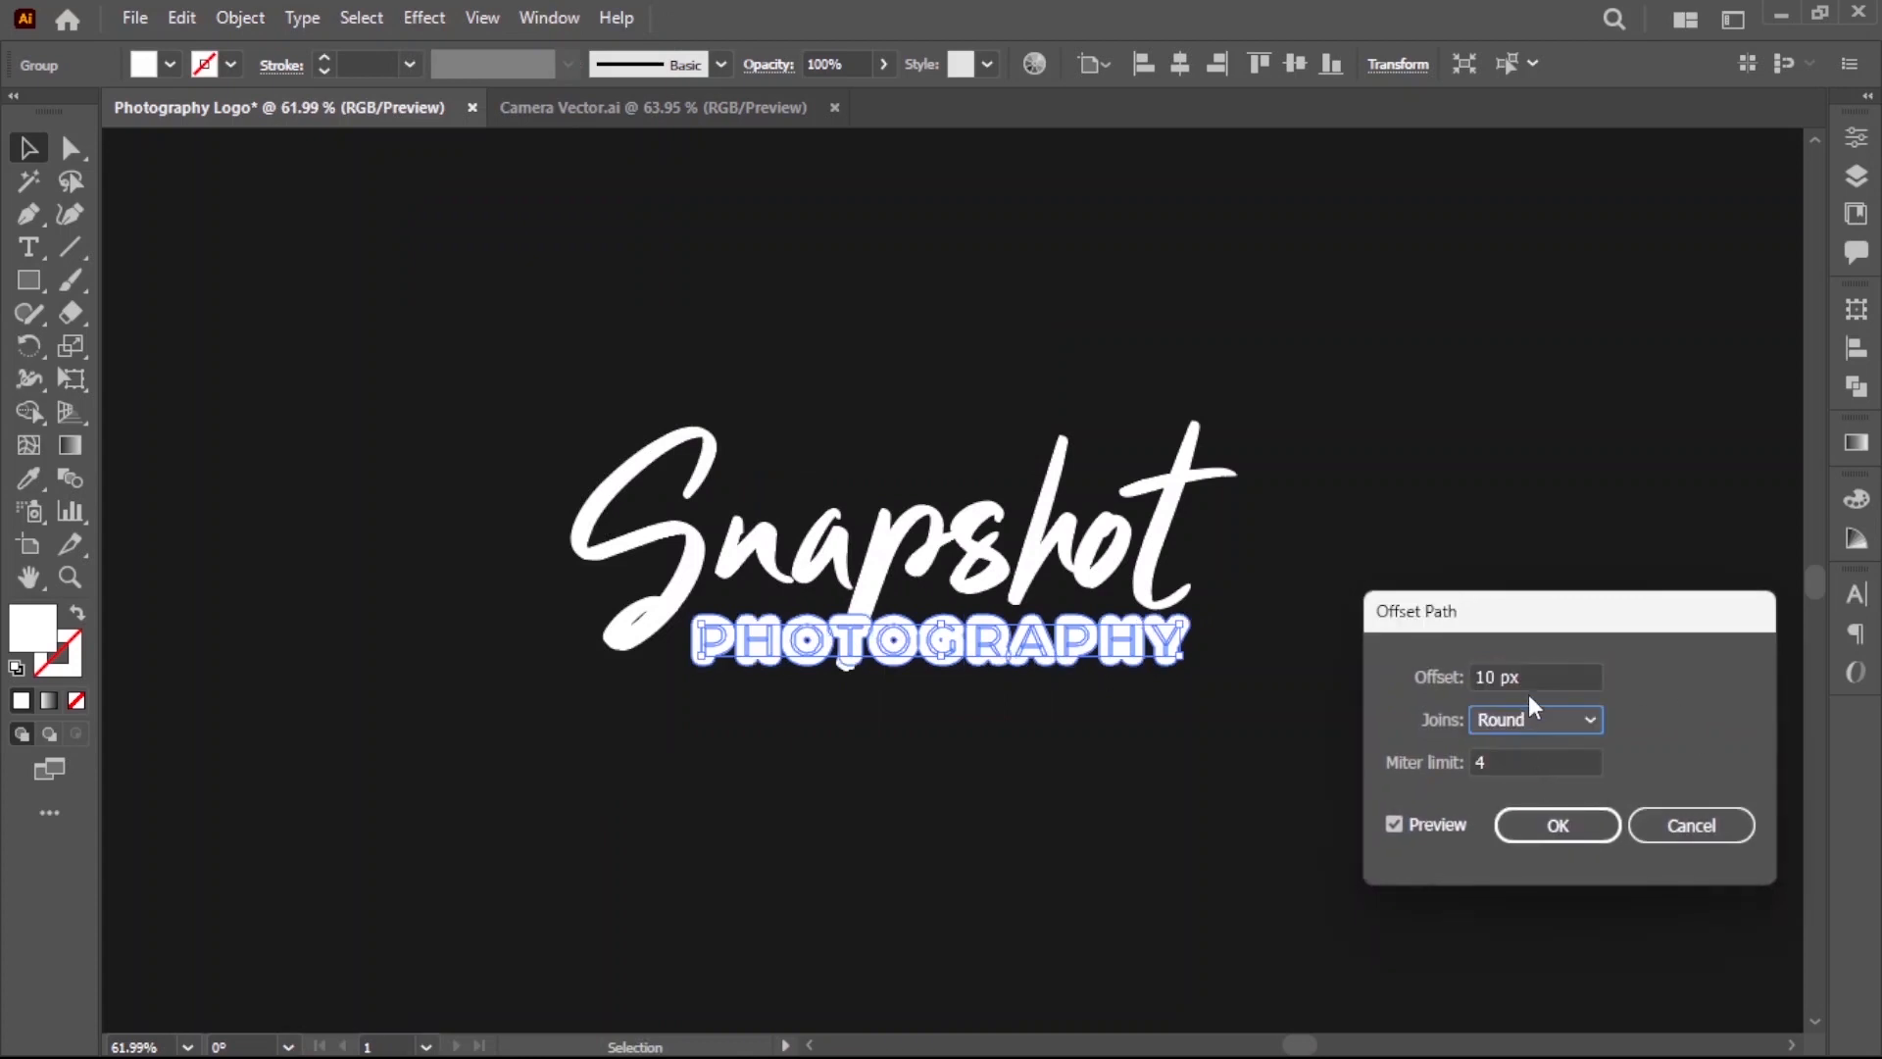
Set the PHOTOGRAPHY path offset to 5 px and apply it.
{"action": "left_click", "coordinate": [1539, 673]}
{"action": "key", "text": "Down"}
{"action": "key", "text": "Down"}
{"action": "key", "text": "Down"}
{"action": "key", "text": "Down"}
{"action": "key", "text": "Down"}
{"action": "key", "text": "Down"}
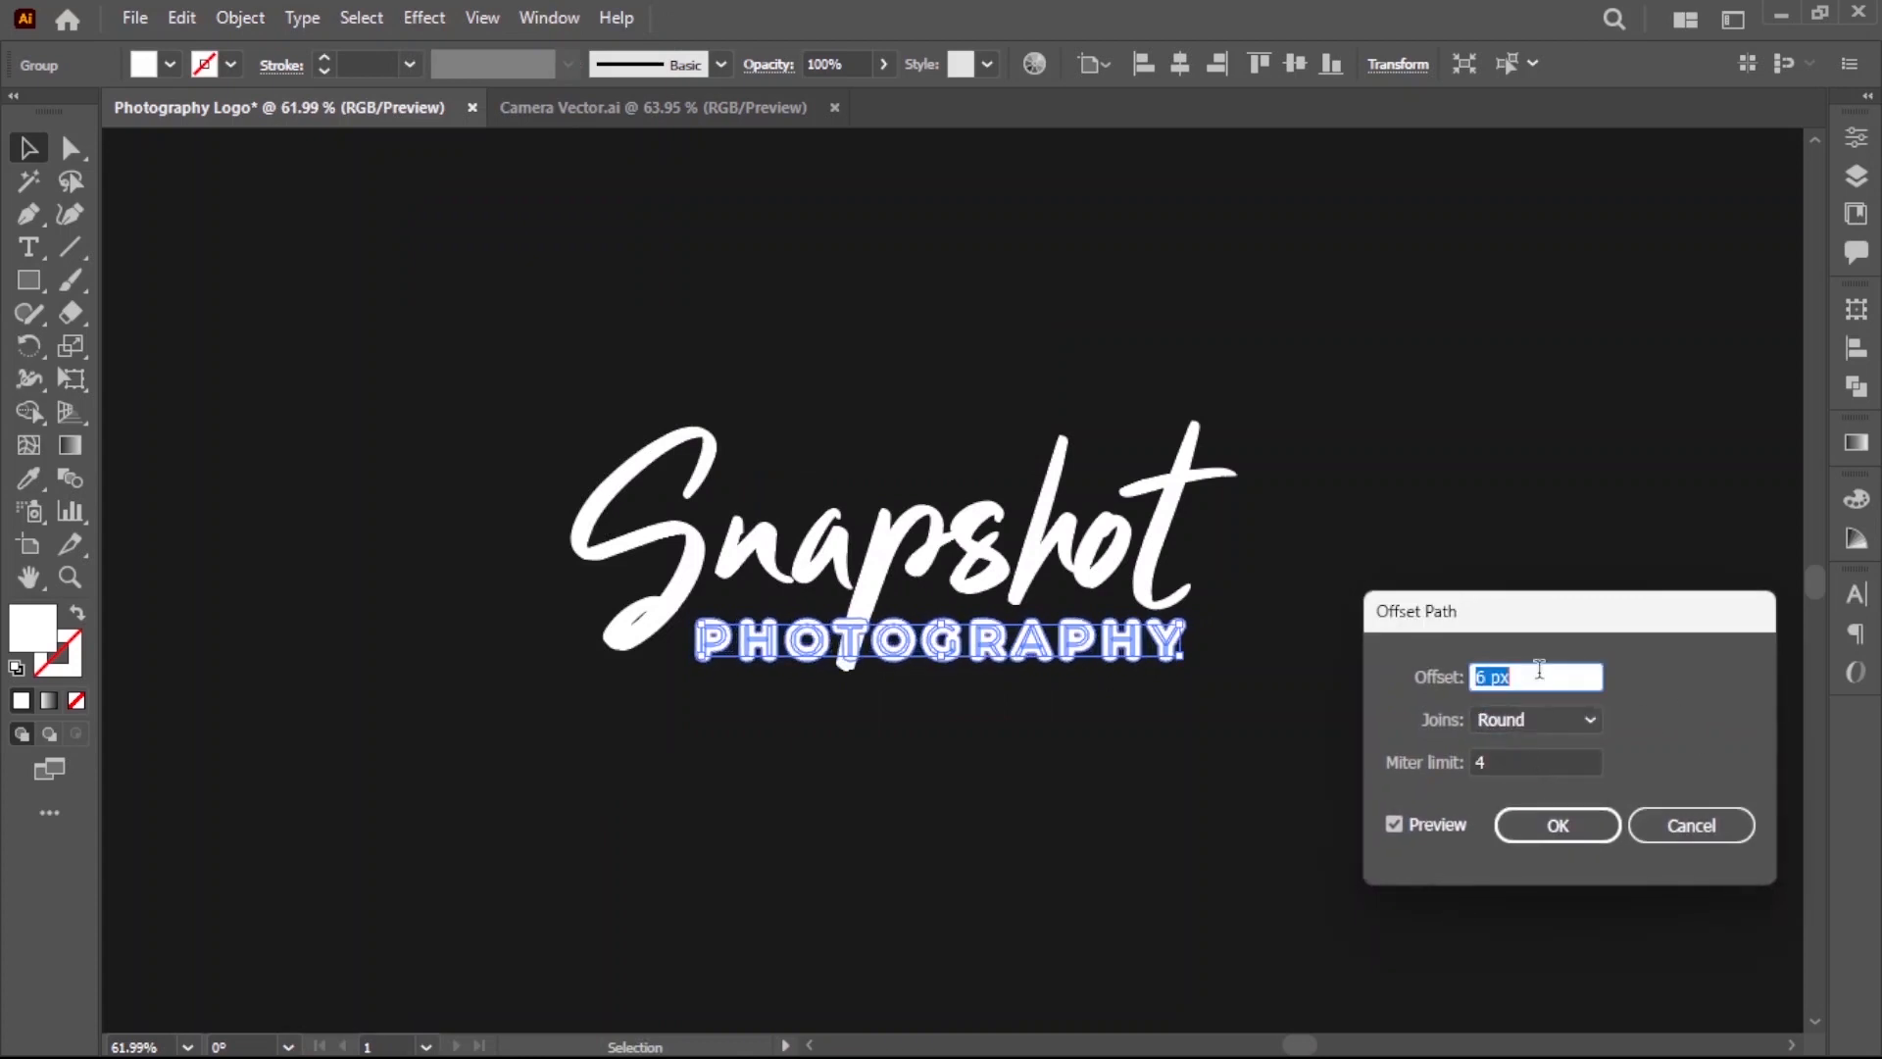
{"action": "left_click", "coordinate": [1555, 820]}
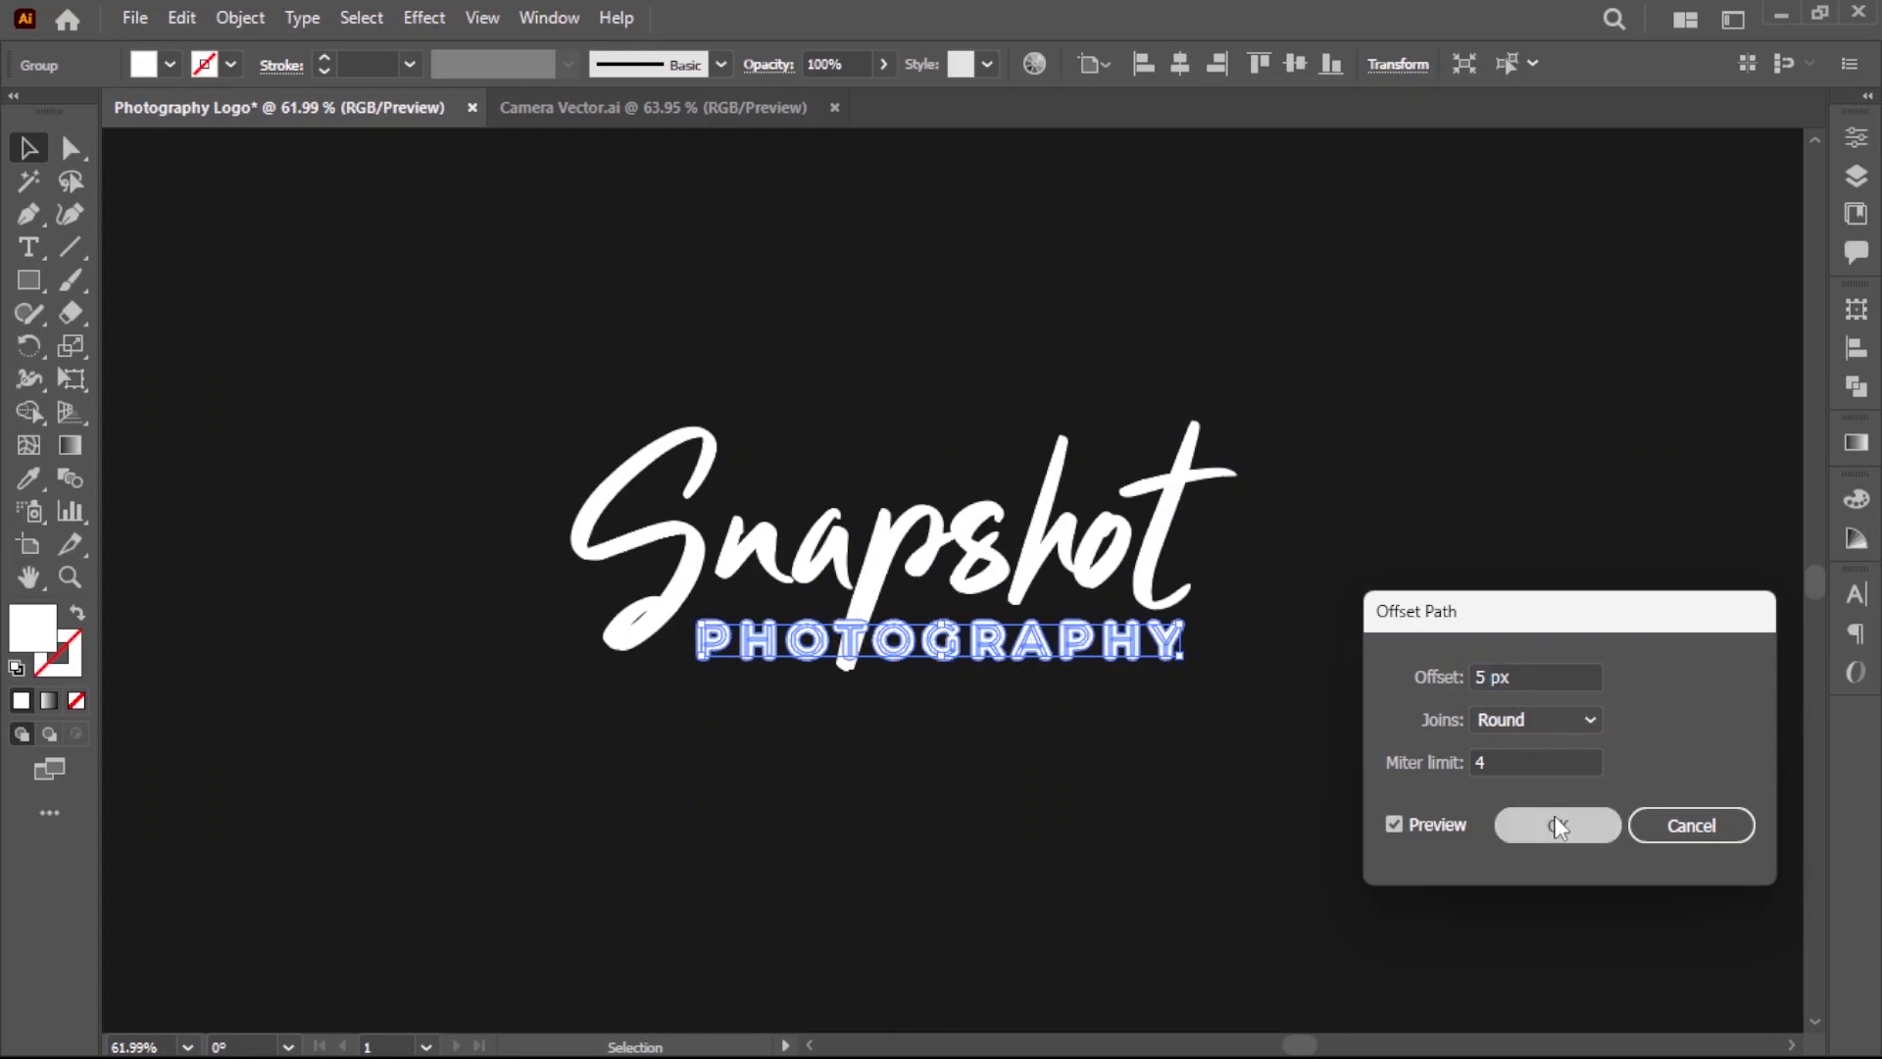
Recolor the offset shape around PHOTOGRAPHY with the dark background color, sampled using the Eyedropper.
{"action": "left_click", "coordinate": [39, 472]}
{"action": "left_click", "coordinate": [508, 592]}
{"action": "key", "text": "v"}
{"action": "left_click", "coordinate": [1034, 812]}
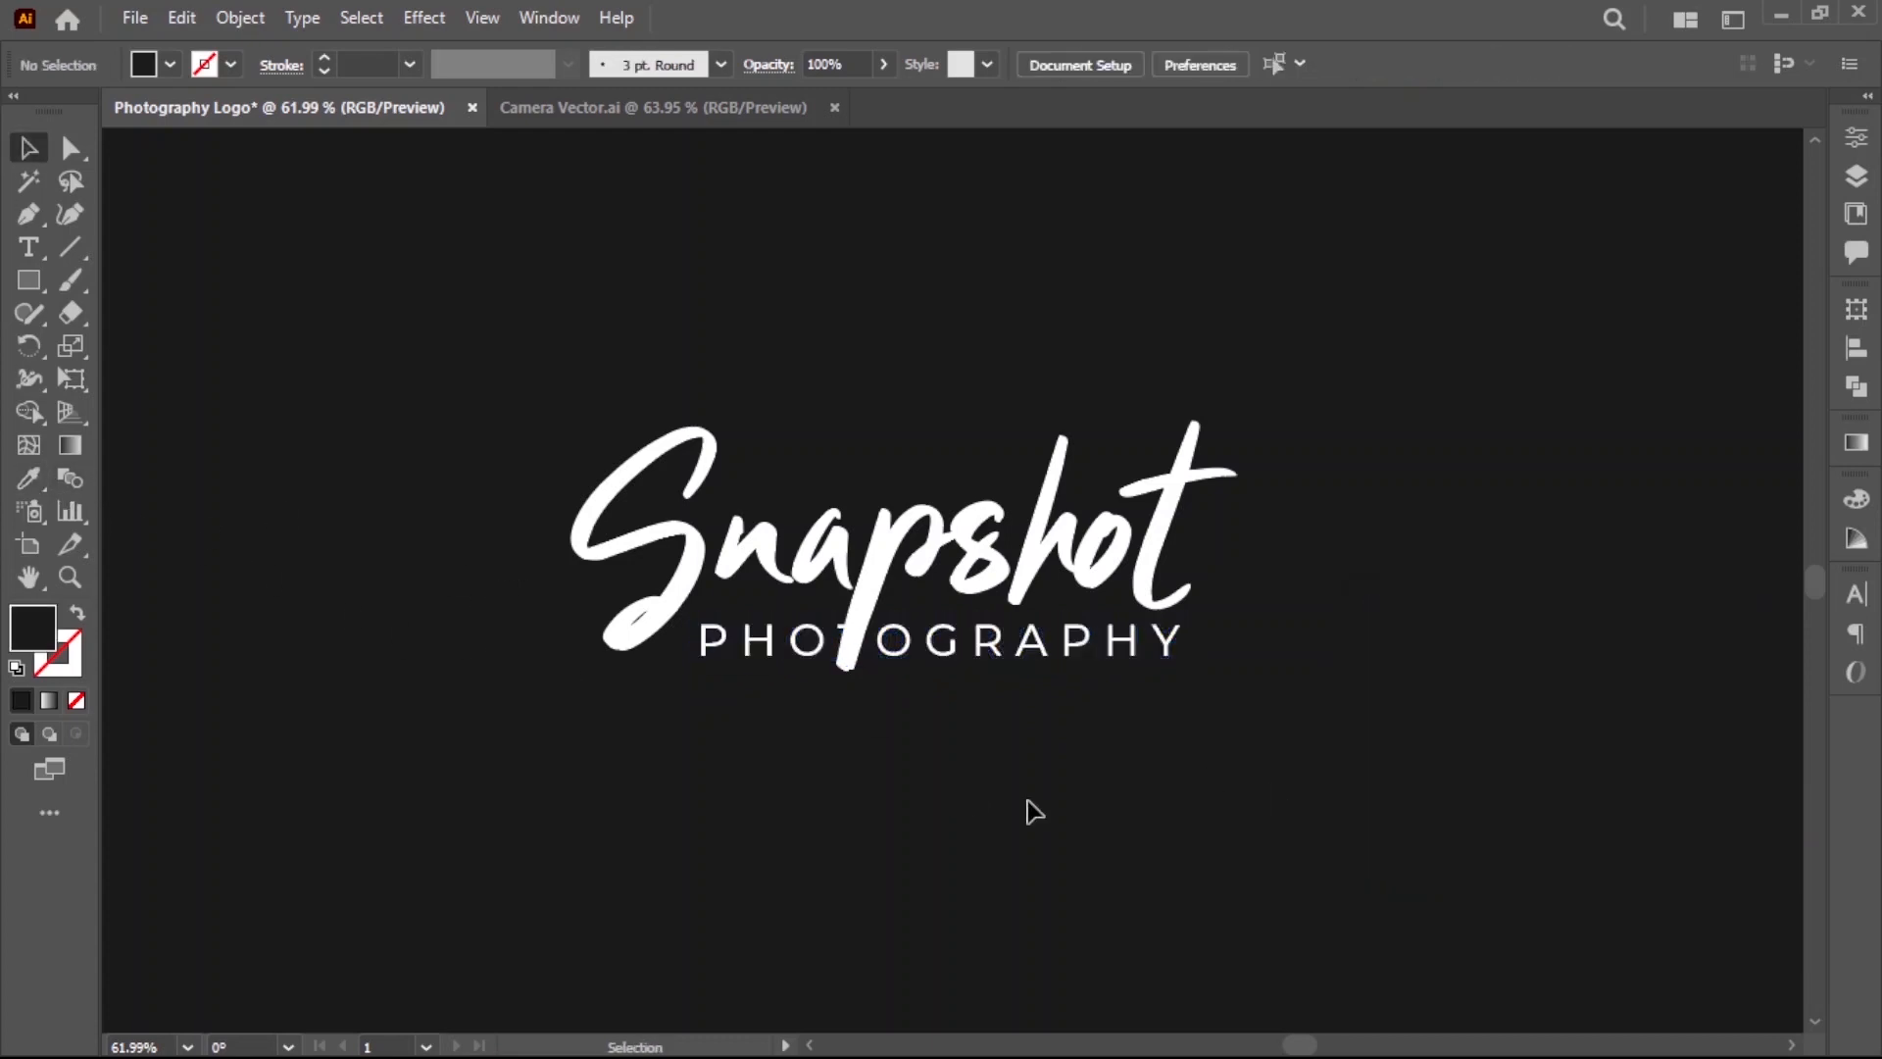
Bring the PHOTOGRAPHY group with its dark offset to the front of the Snapshot lettering.
{"action": "left_click", "coordinate": [1015, 676]}
{"action": "right_click", "coordinate": [1104, 737]}
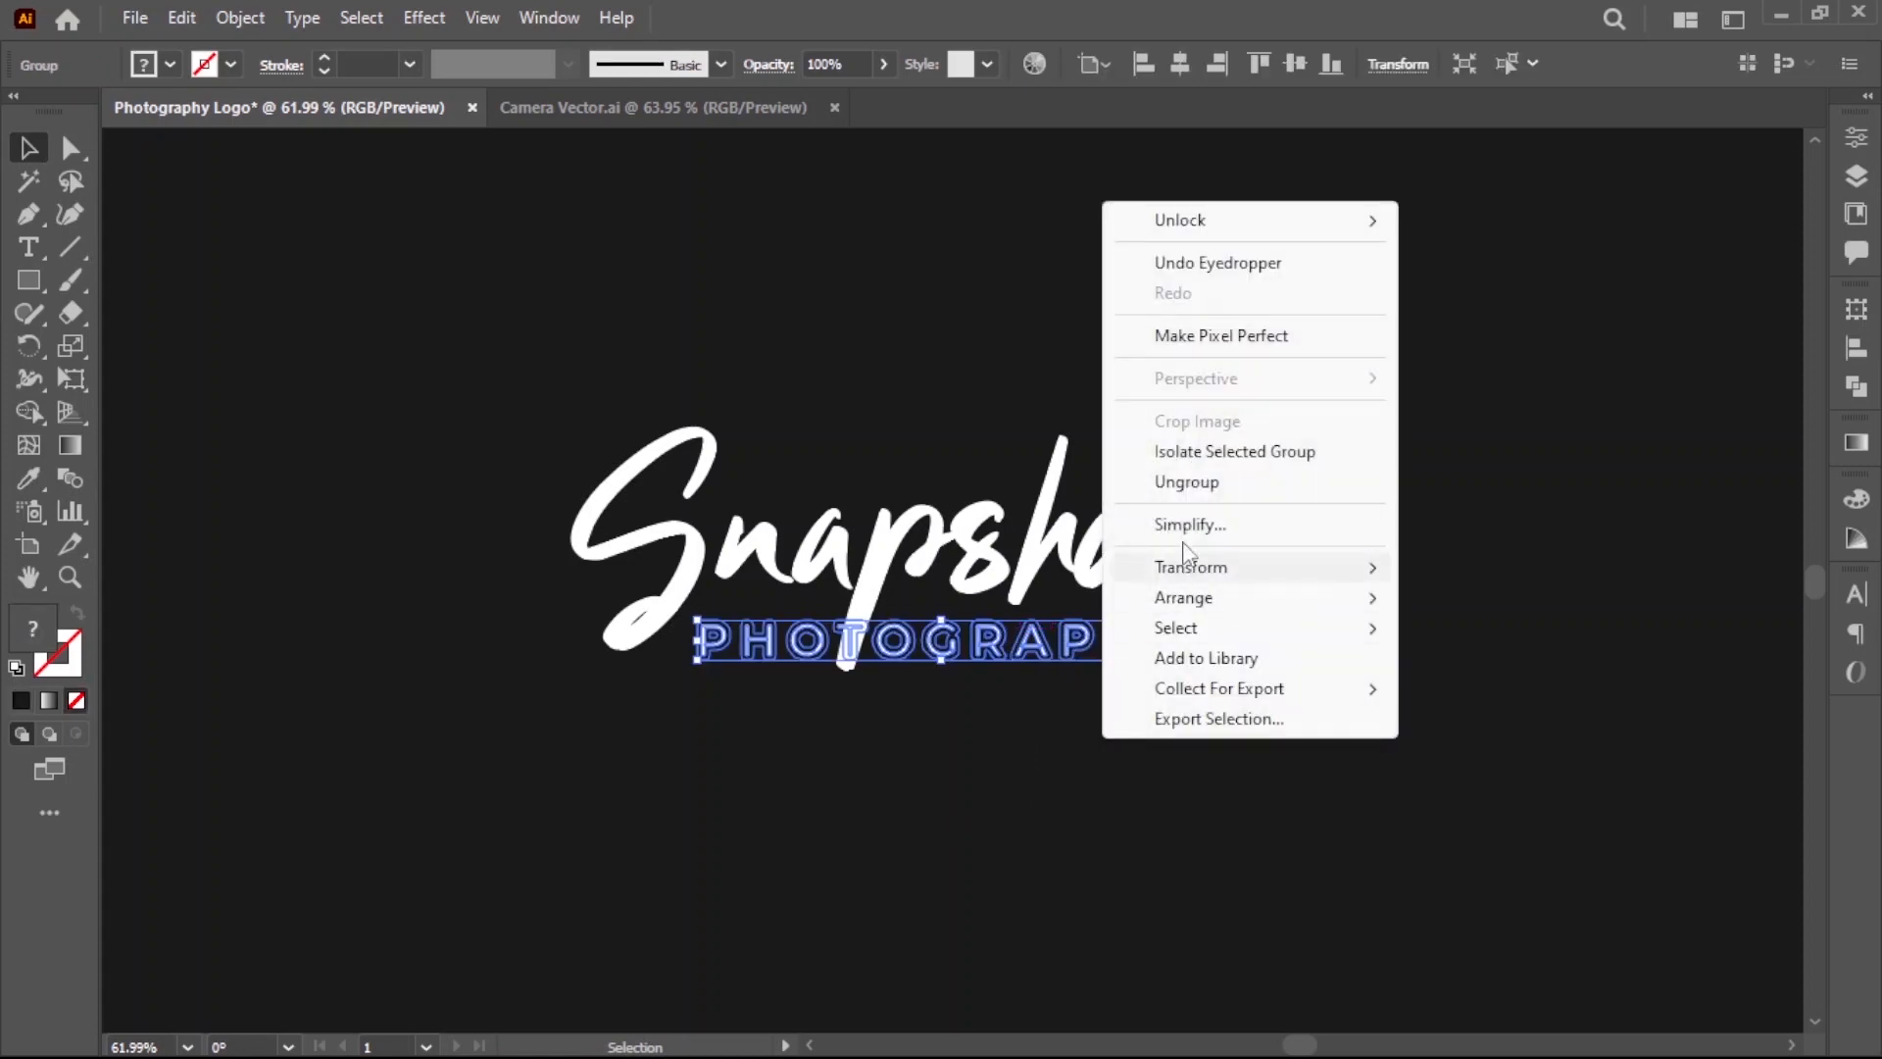
{"action": "left_click", "coordinate": [1426, 598]}
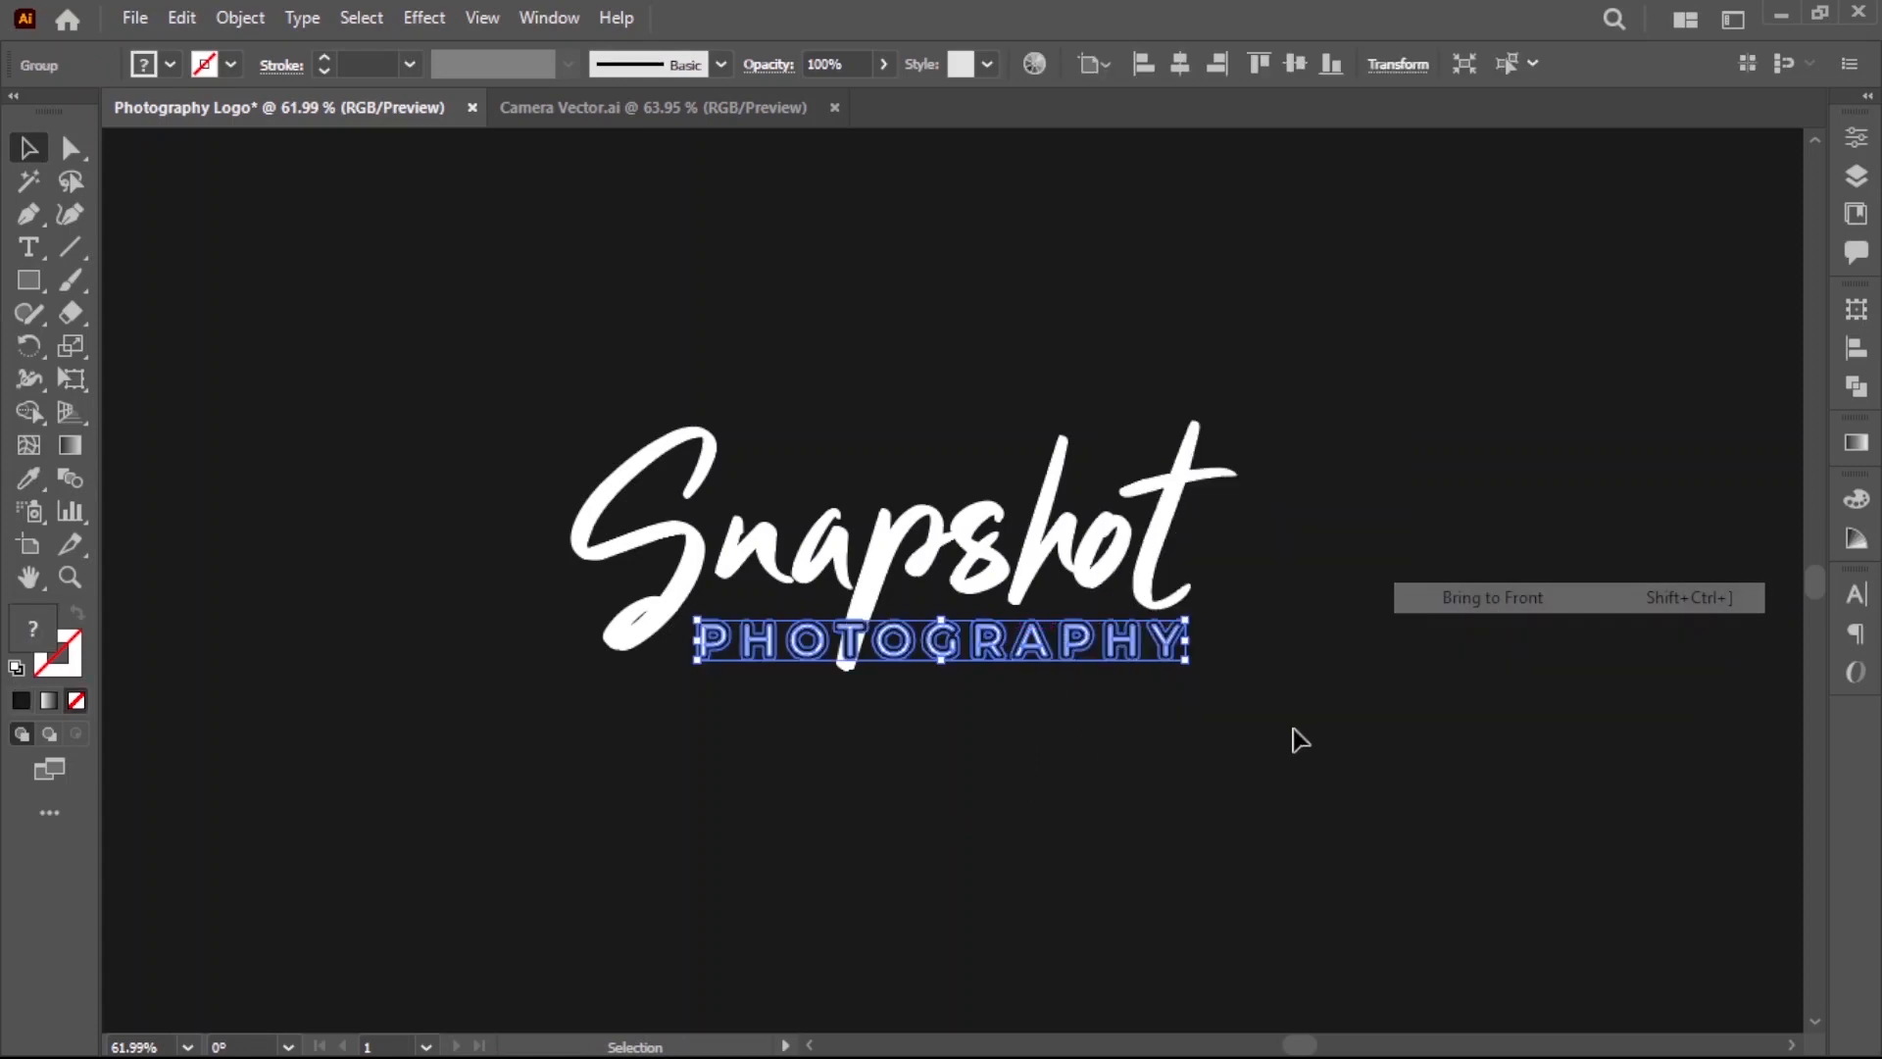
{"action": "left_click", "coordinate": [1106, 751]}
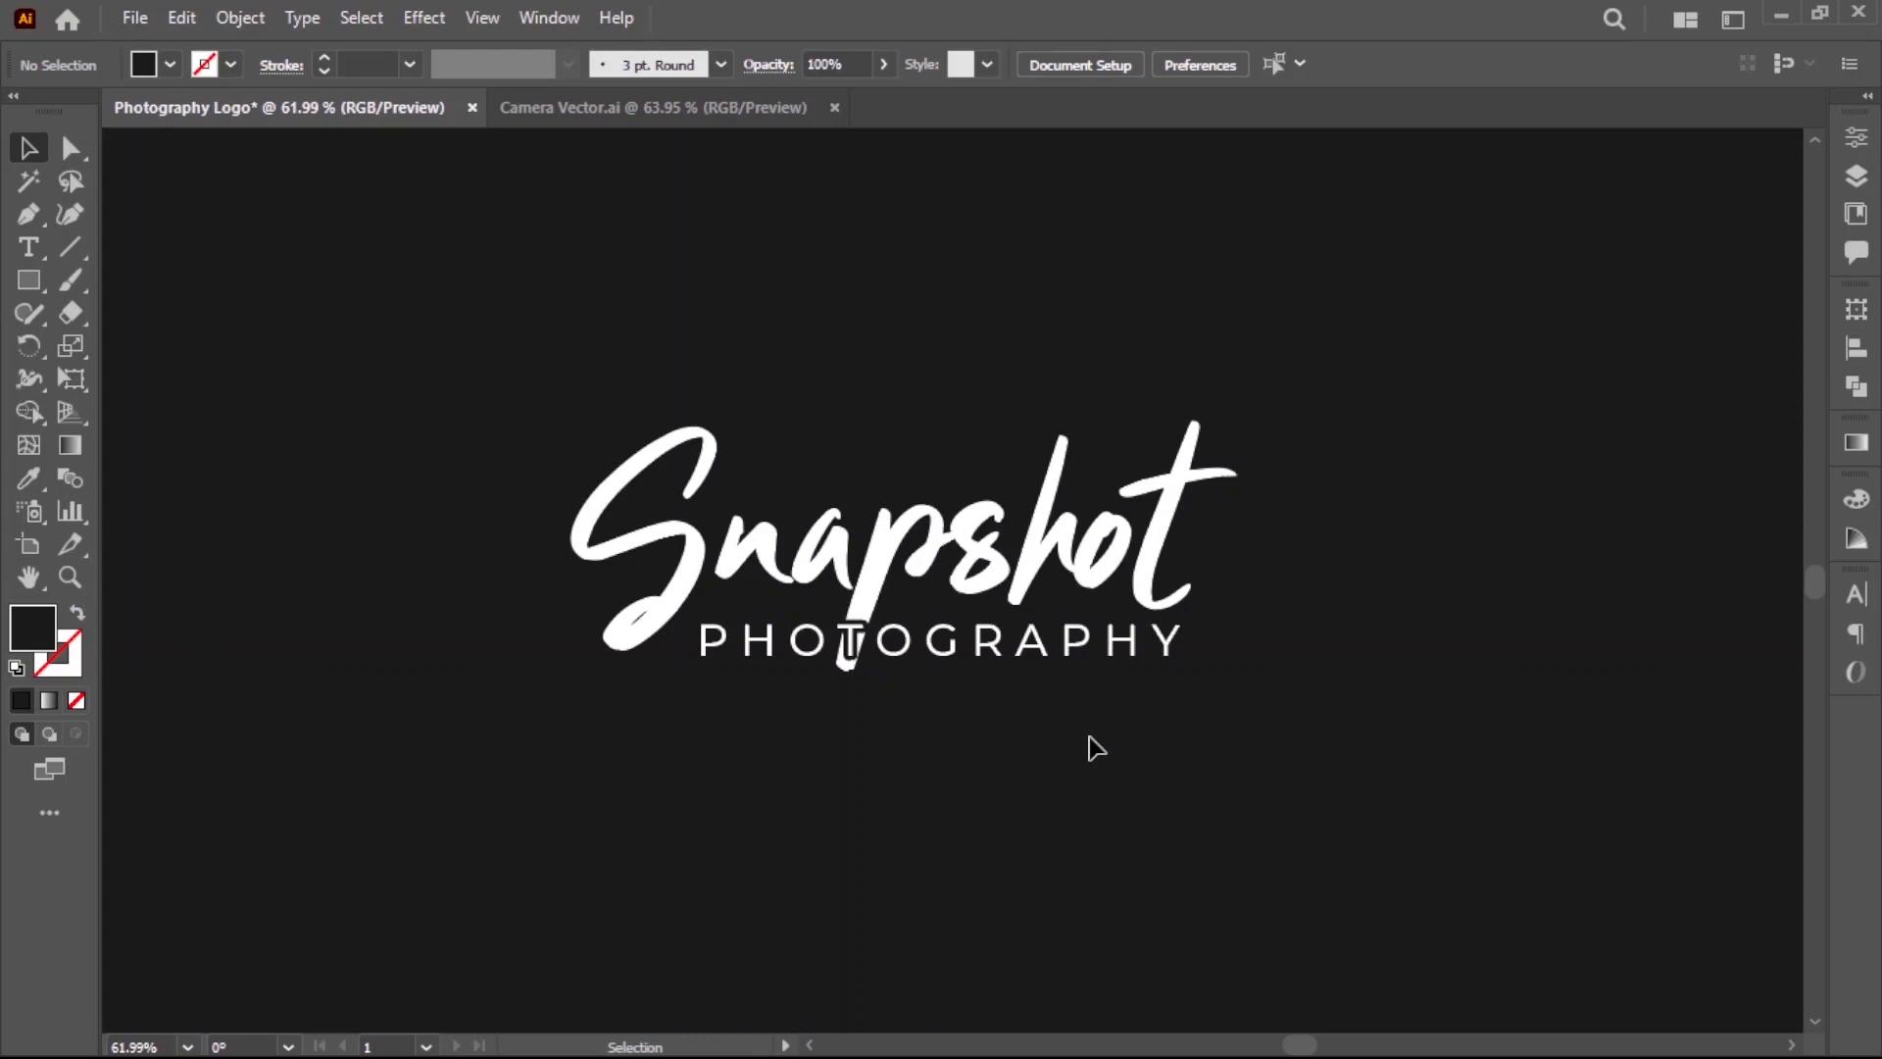
Place the camera icon with the half-circle lens above the middle of Snapshot and enlarge it slightly.
{"action": "left_click", "coordinate": [1072, 500], "text": "ctrl+alt"}
{"action": "left_click", "coordinate": [1064, 509], "text": "ctrl+alt"}
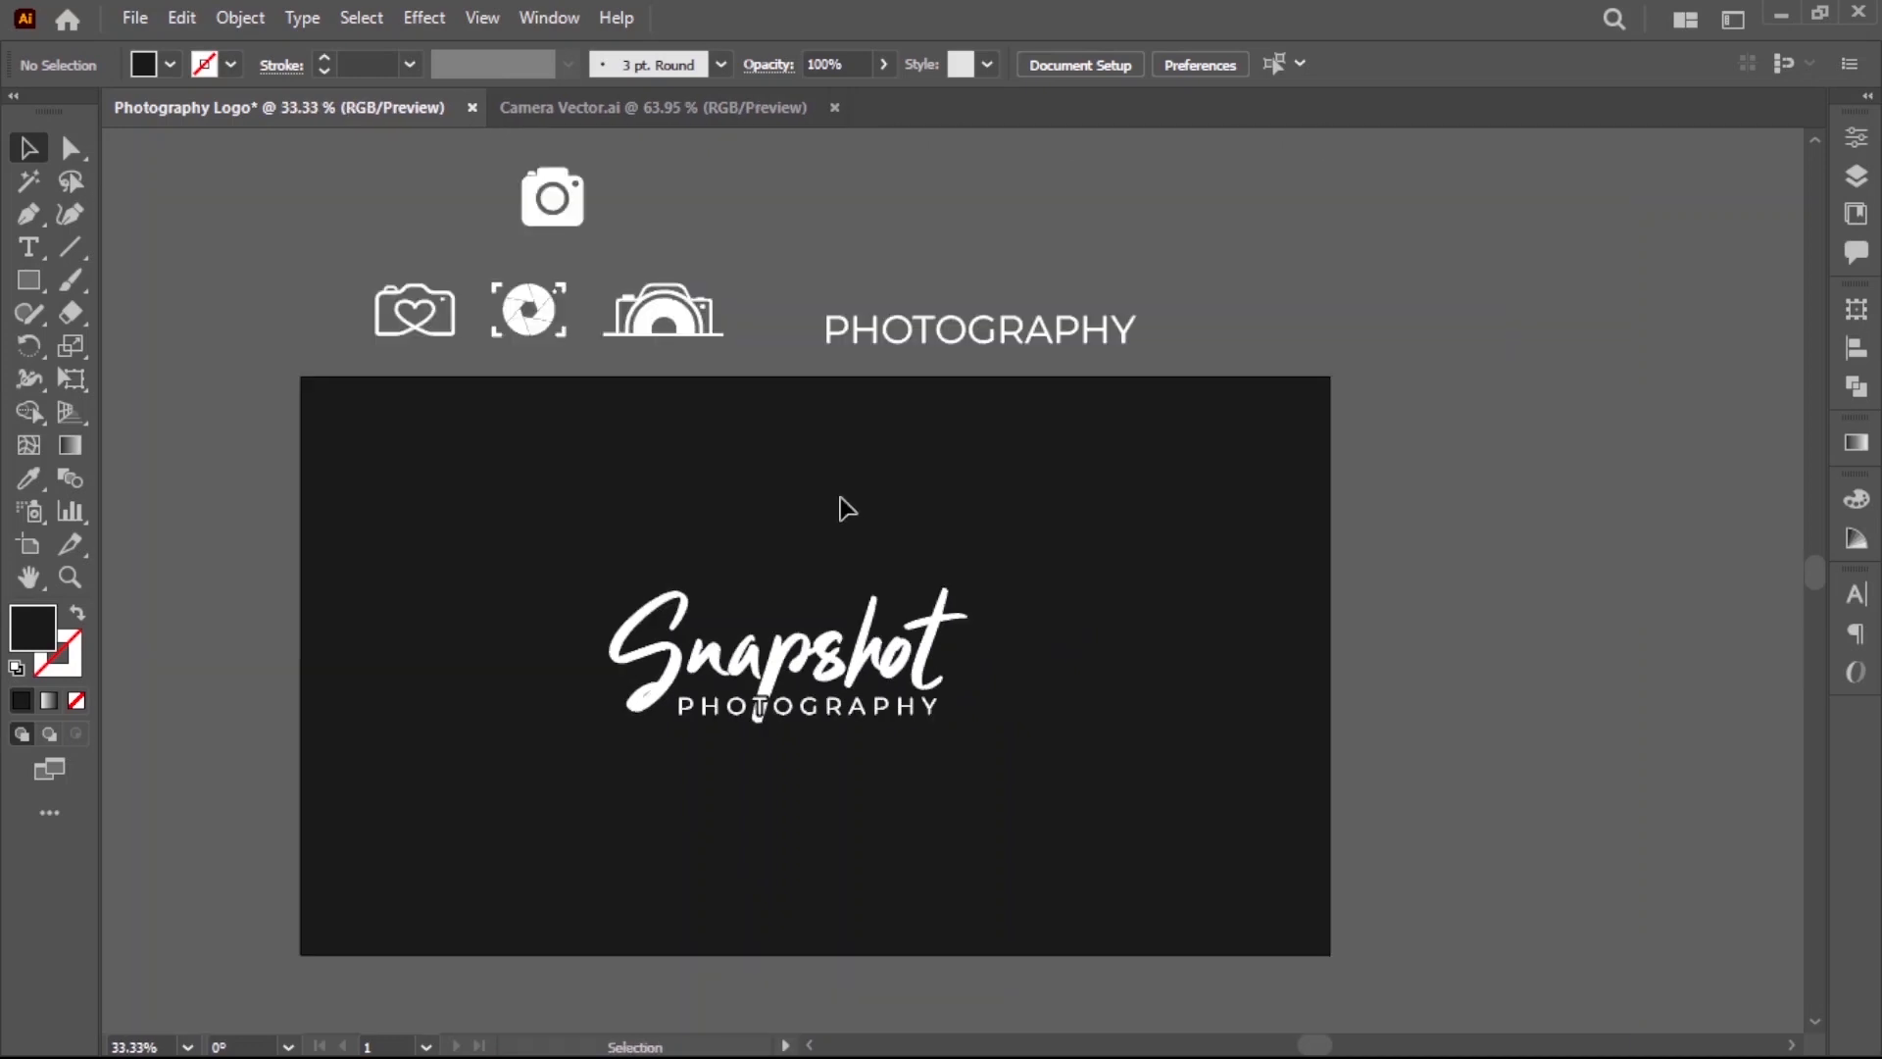
{"action": "left_click_drag", "start_coordinate": [674, 325], "coordinate": [788, 607]}
{"action": "scroll", "coordinate": [755, 664], "scroll_direction": "up", "scroll_amount": 5}
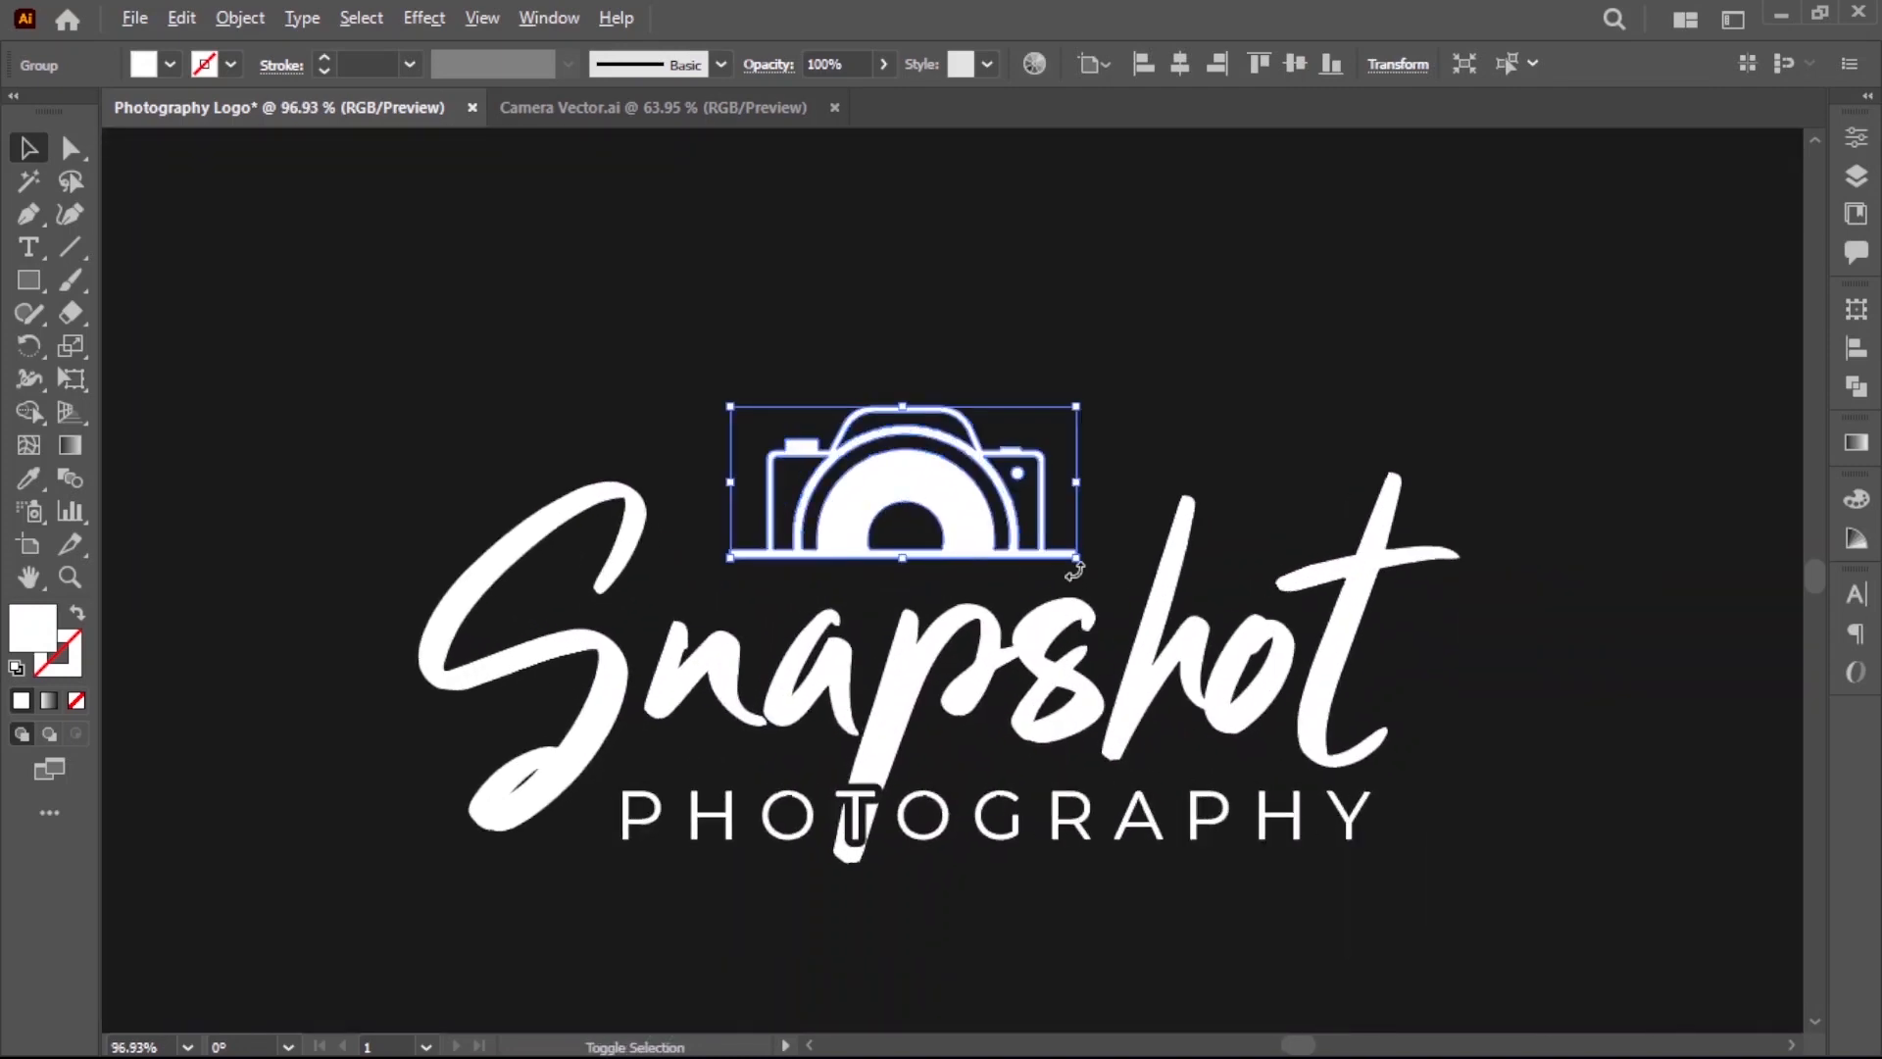
{"action": "left_click_drag", "start_coordinate": [1077, 556], "coordinate": [1124, 575]}
{"action": "left_click", "coordinate": [1235, 411]}
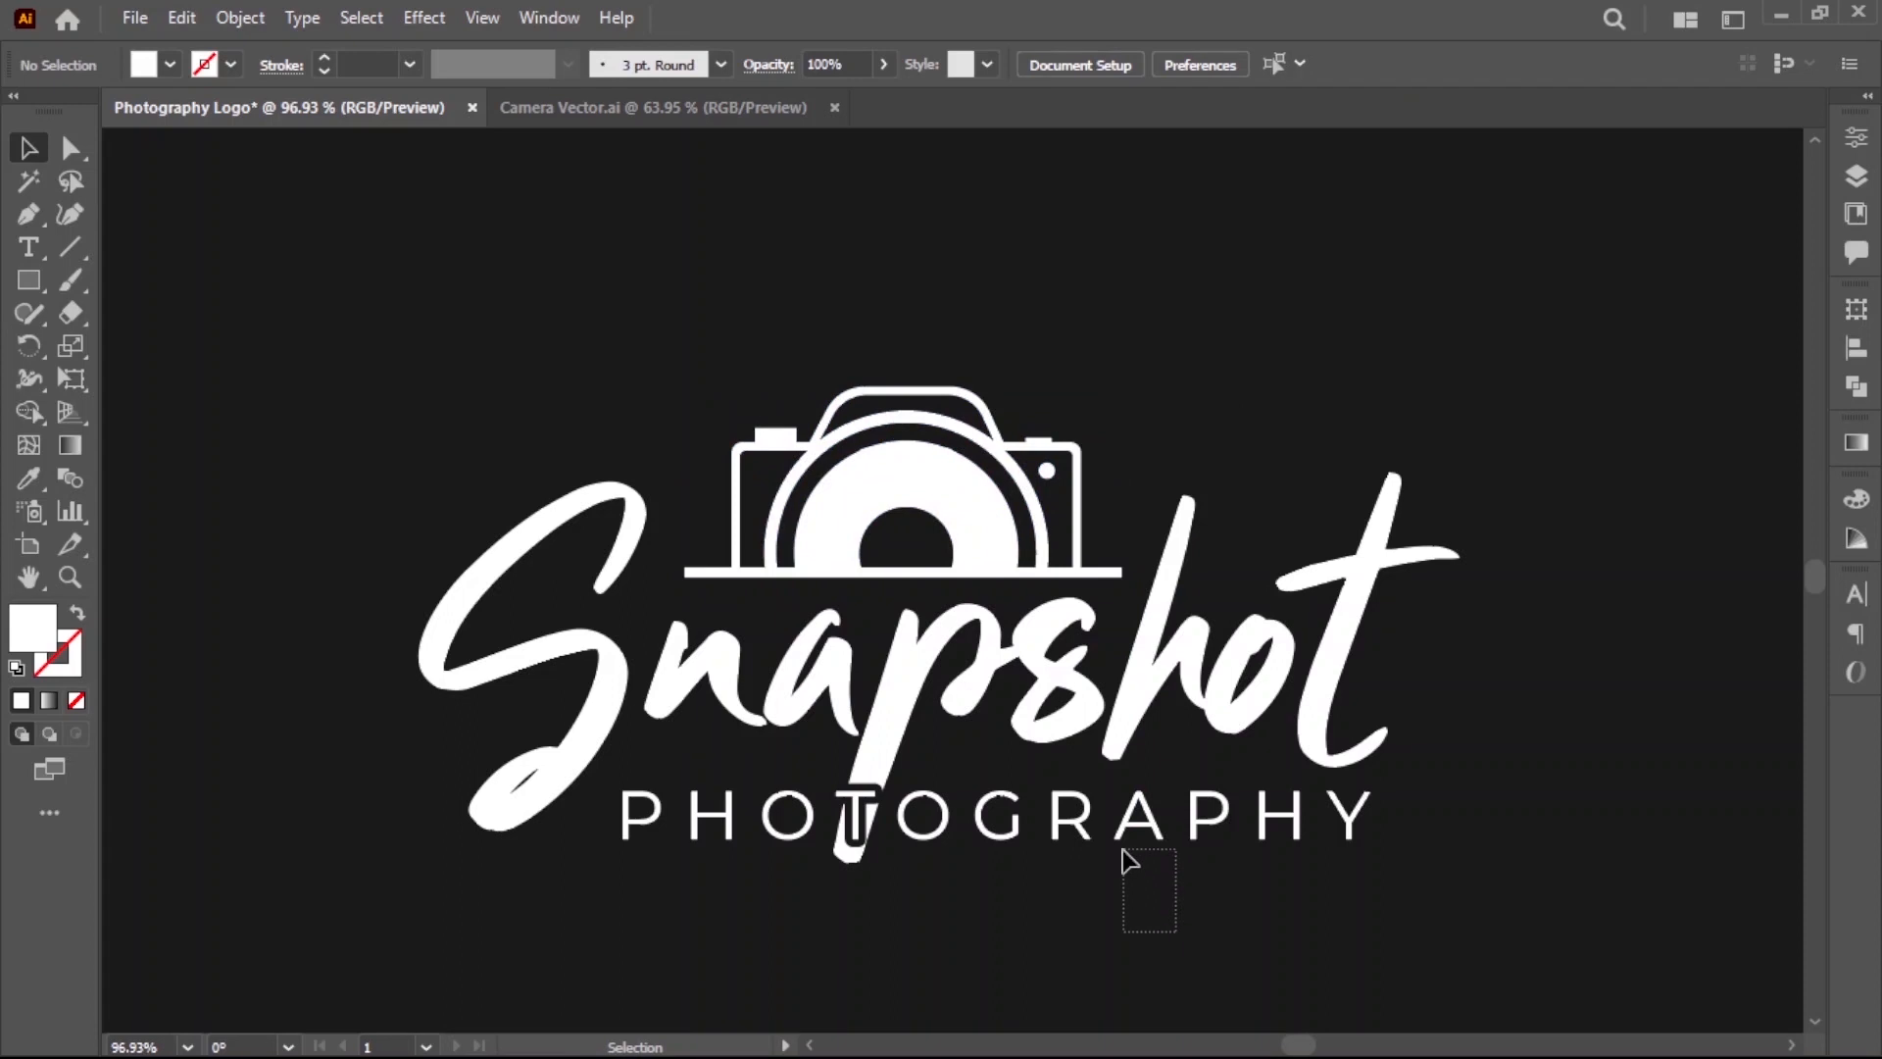
Group the camera icon, Snapshot lettering and PHOTOGRAPHY text into one logo.
{"action": "left_click_drag", "start_coordinate": [1124, 851], "coordinate": [836, 446]}
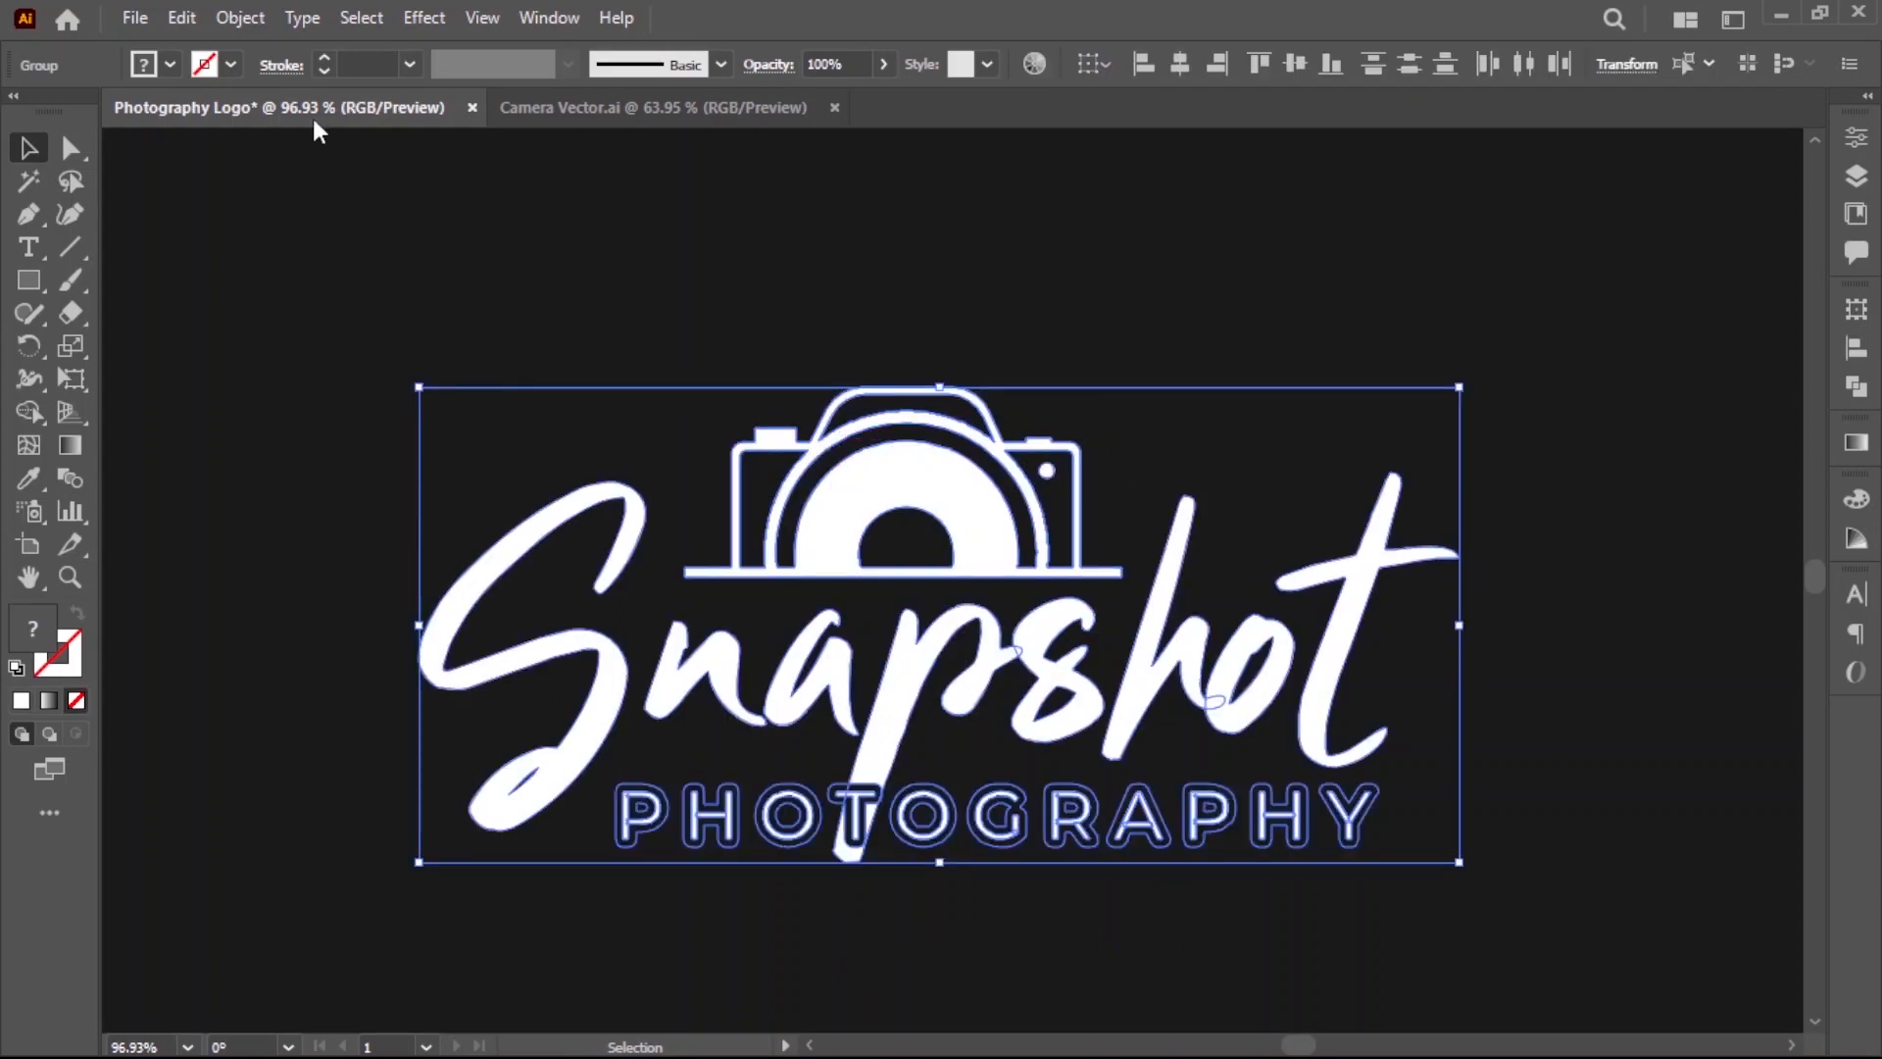
{"action": "left_click", "coordinate": [244, 25]}
{"action": "left_click", "coordinate": [353, 166]}
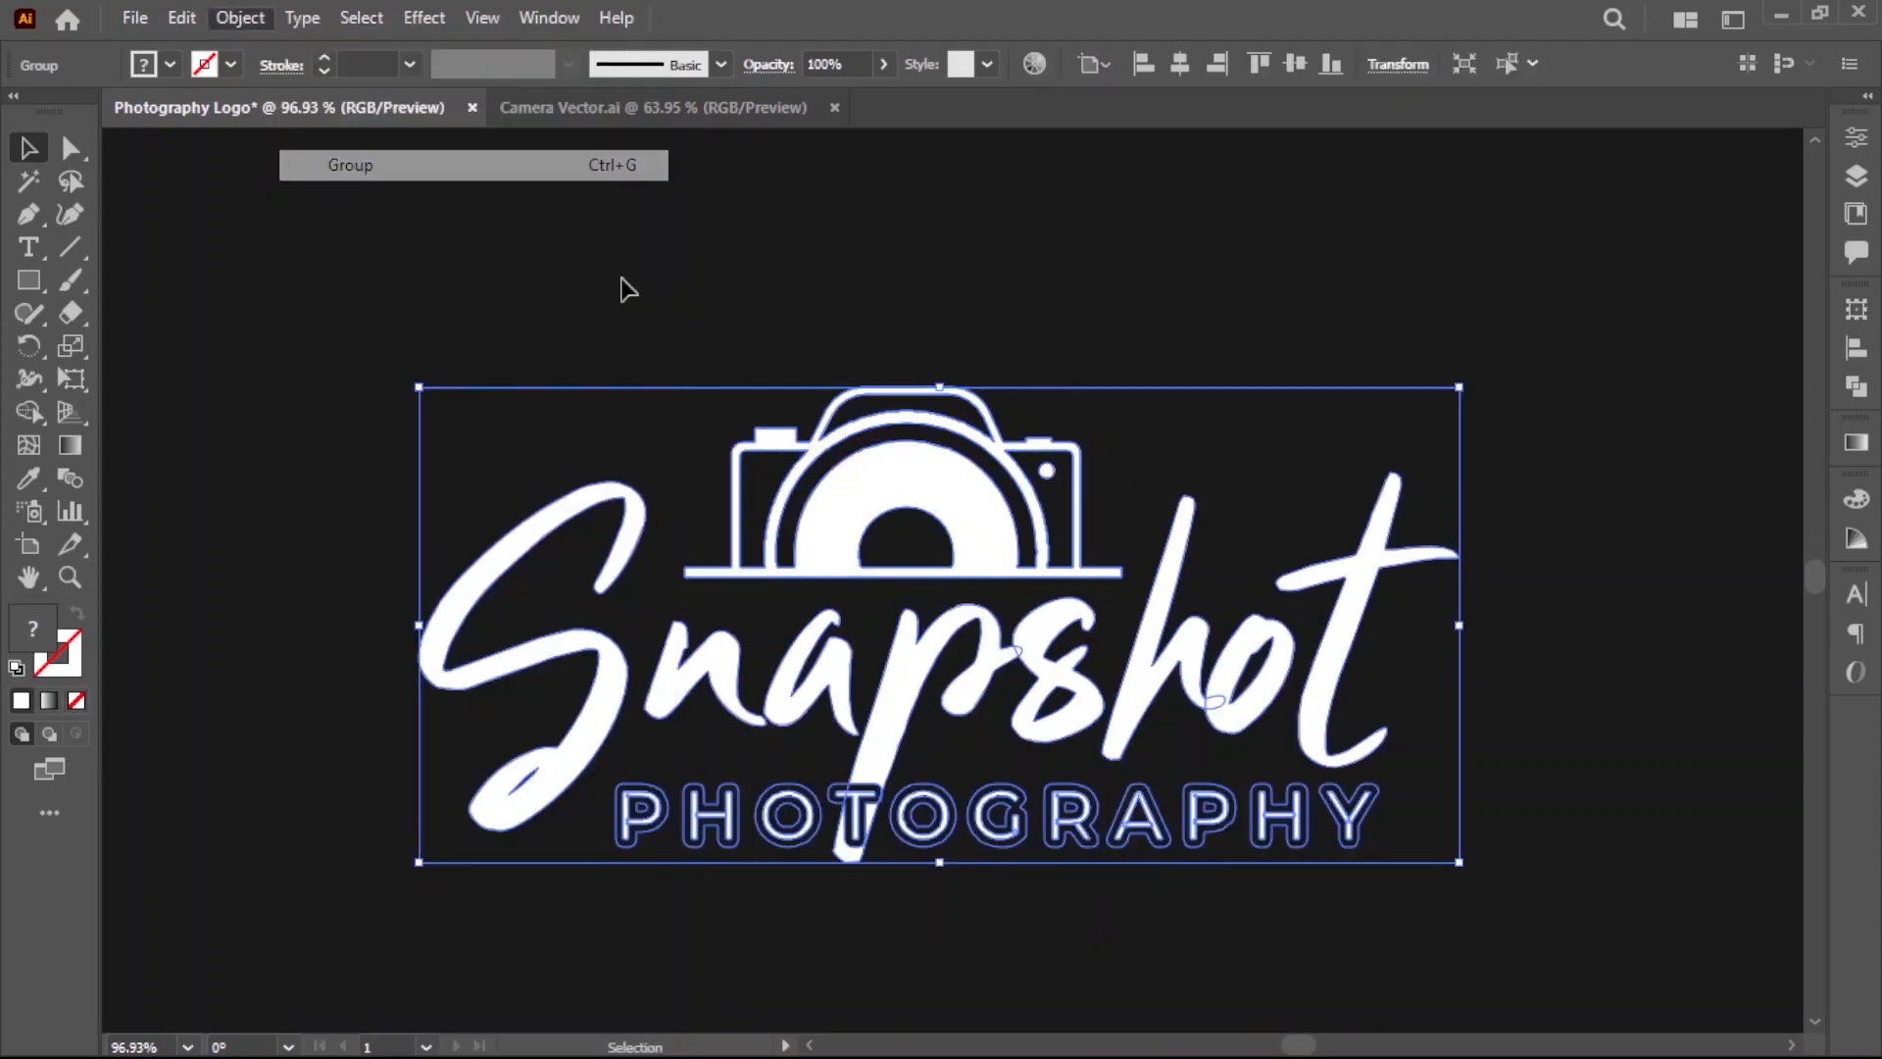
{"action": "left_click", "coordinate": [637, 298]}
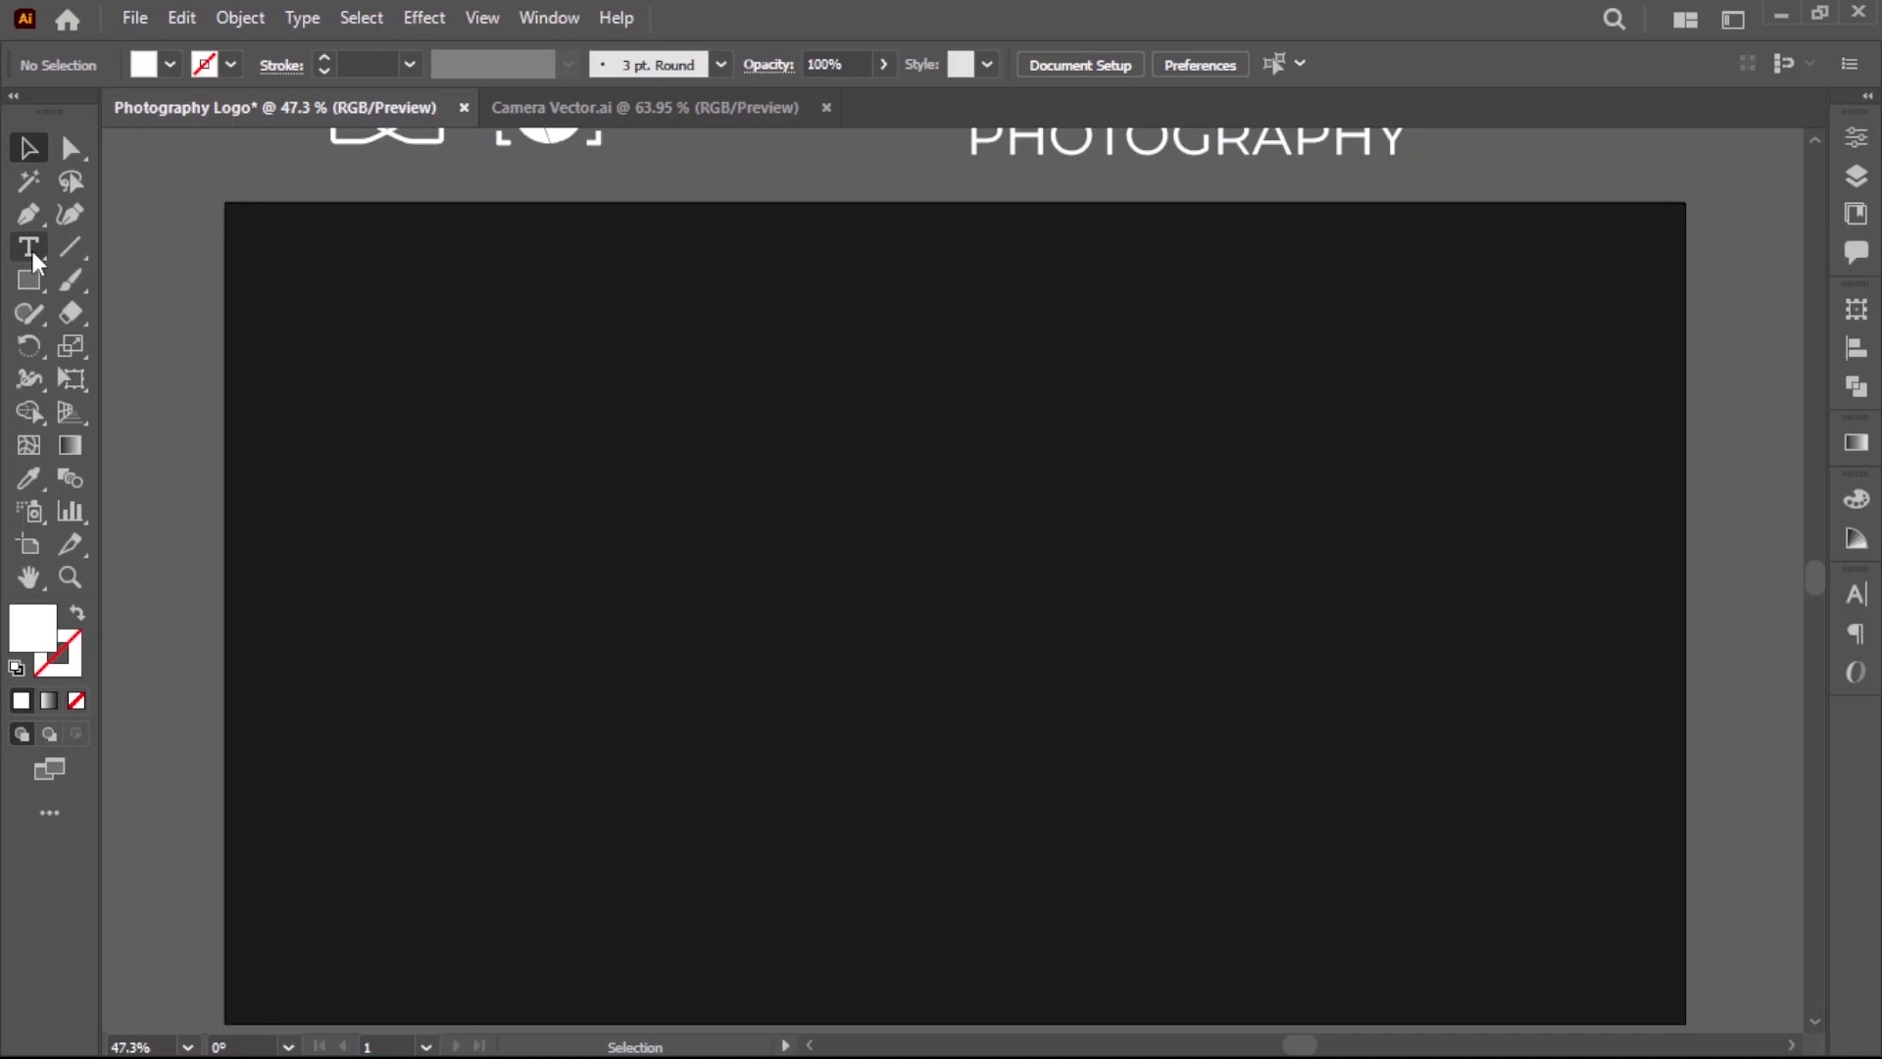
Add a white text with tracking 0 near the middle of the empty artboard and enter the photographer's first name.
{"action": "left_click", "coordinate": [32, 251]}
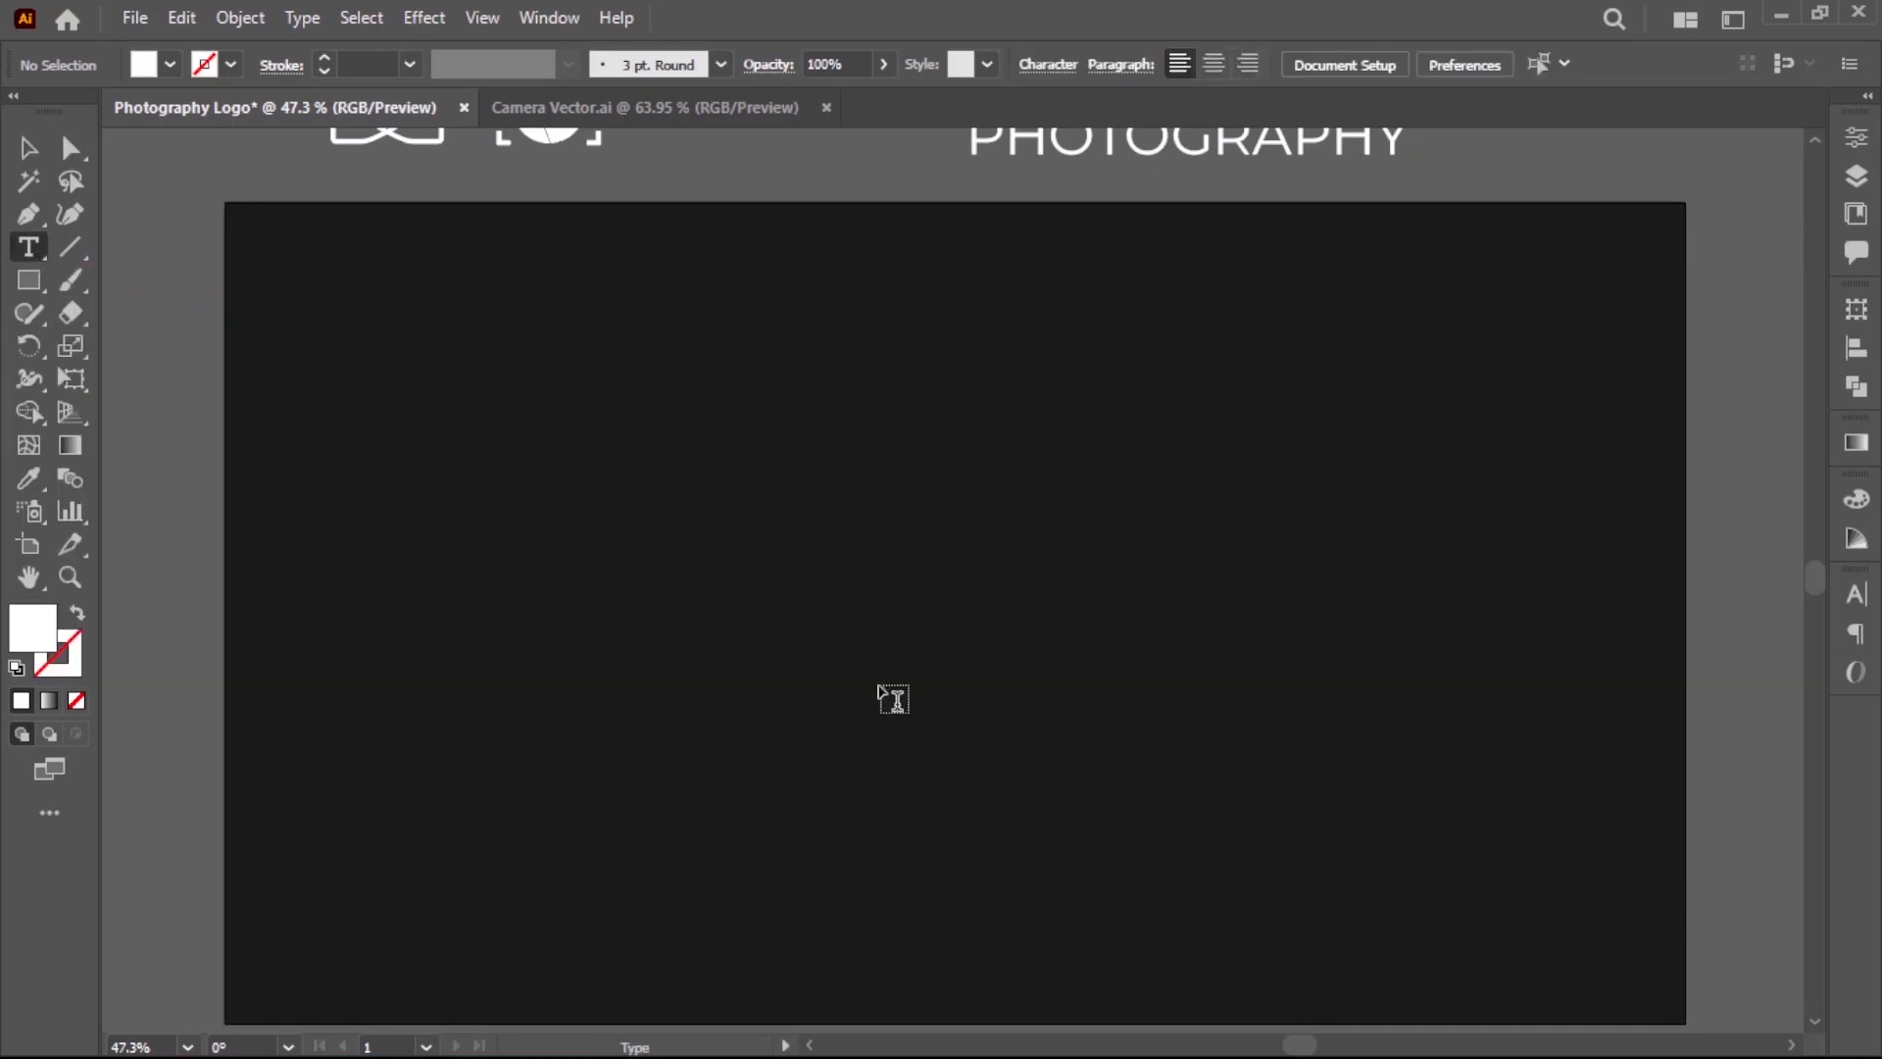
{"action": "left_click", "coordinate": [839, 592]}
{"action": "left_click", "coordinate": [169, 67]}
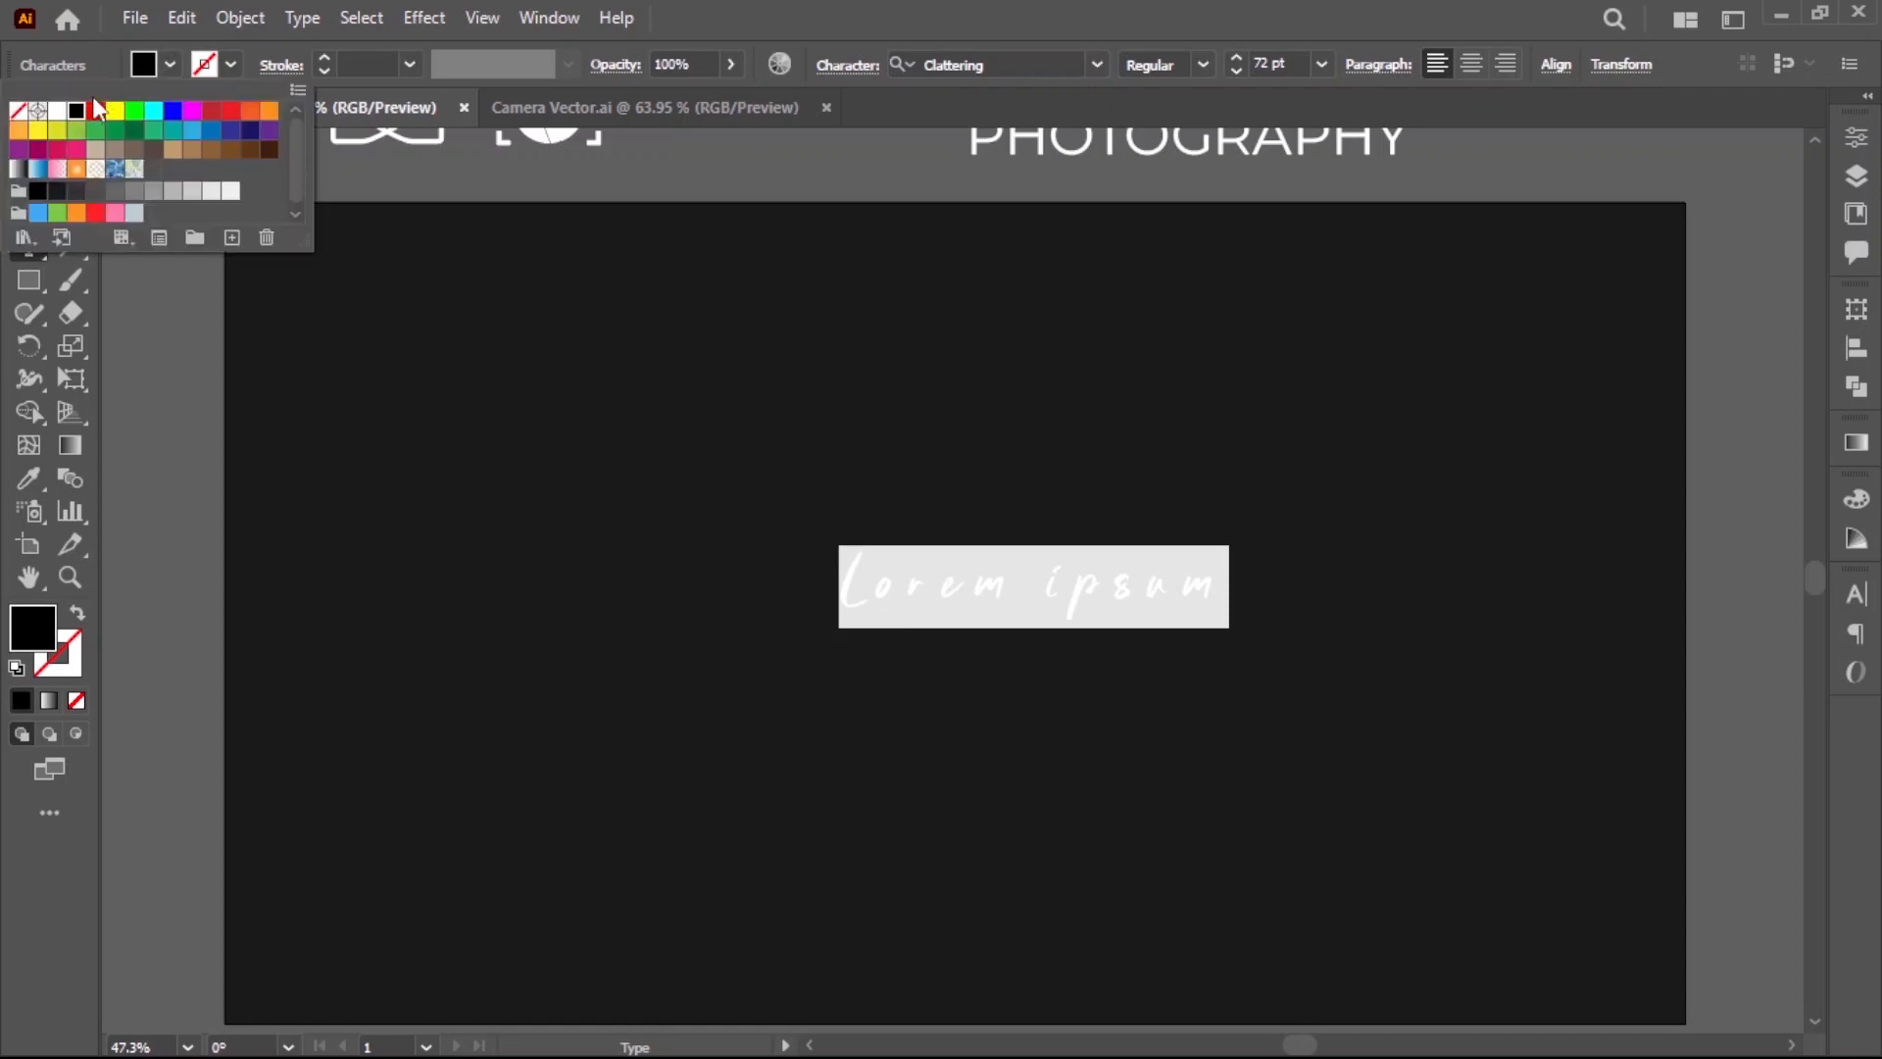
{"action": "left_click", "coordinate": [58, 112]}
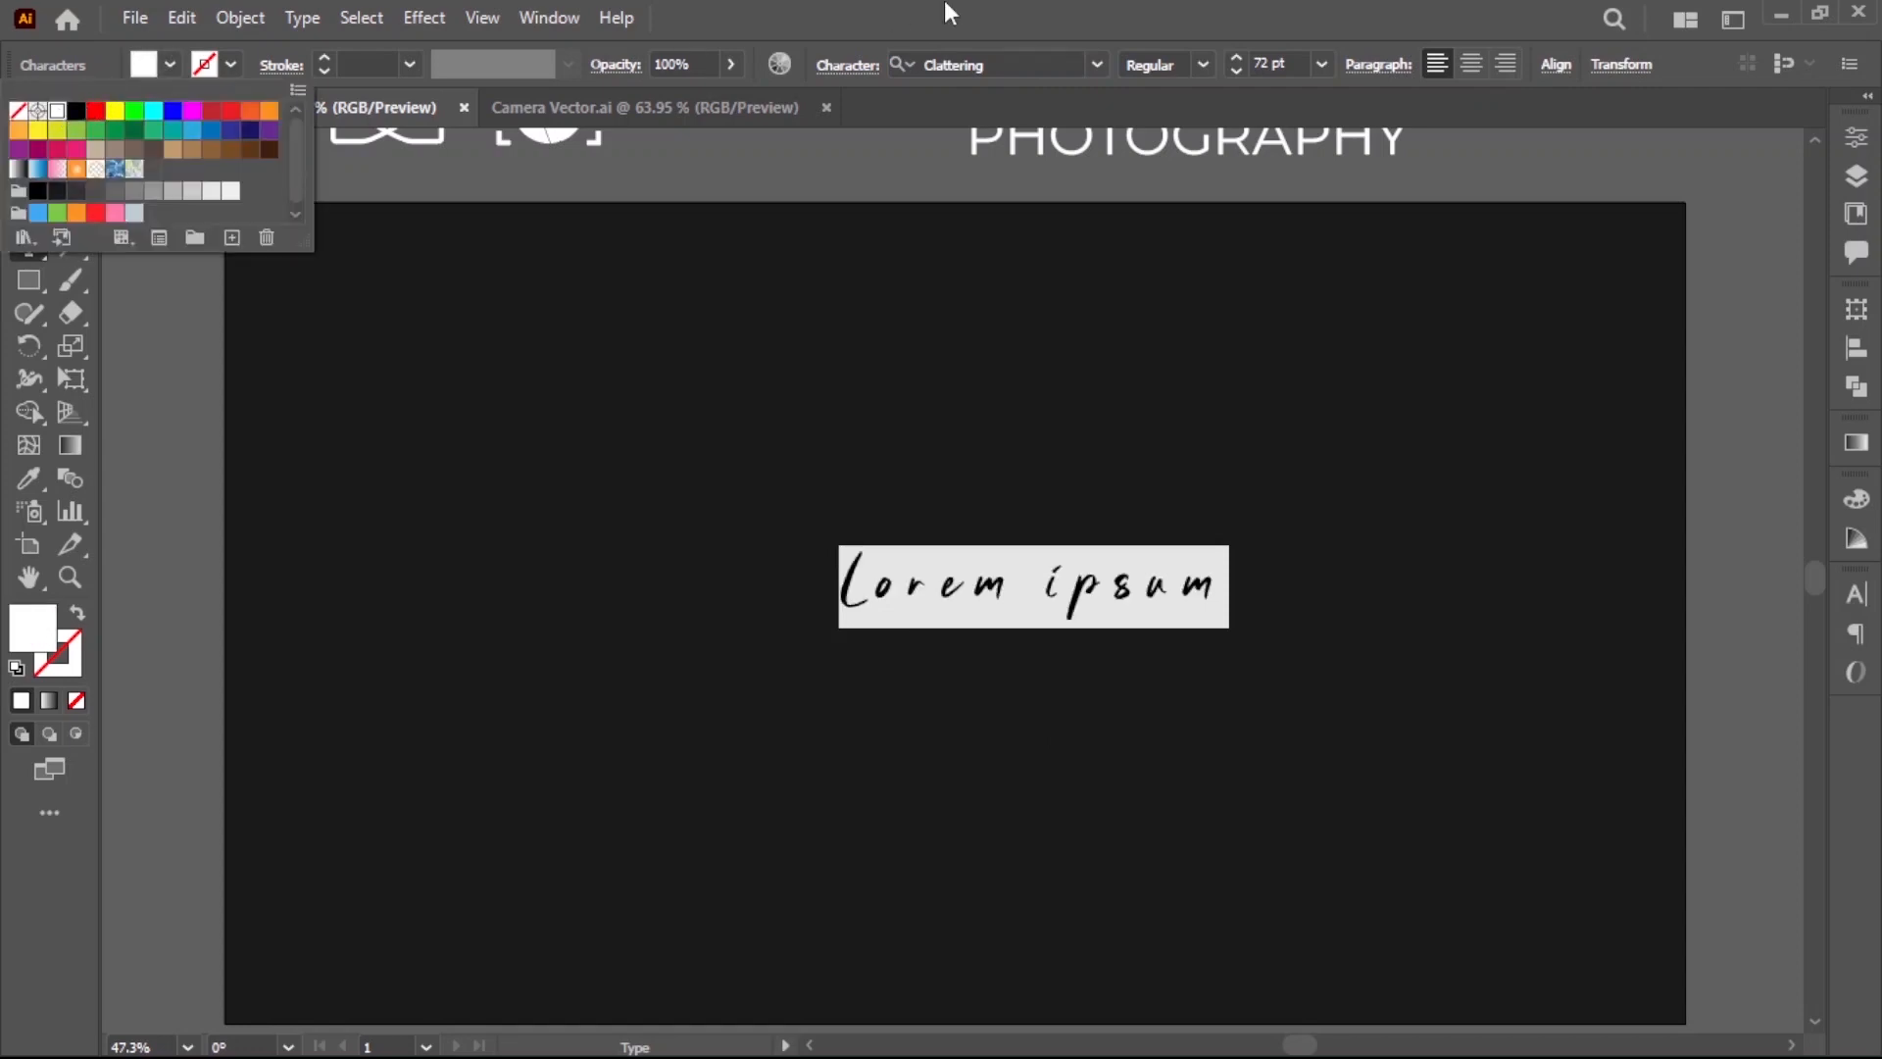
{"action": "left_click", "coordinate": [848, 66]}
{"action": "left_click", "coordinate": [858, 228]}
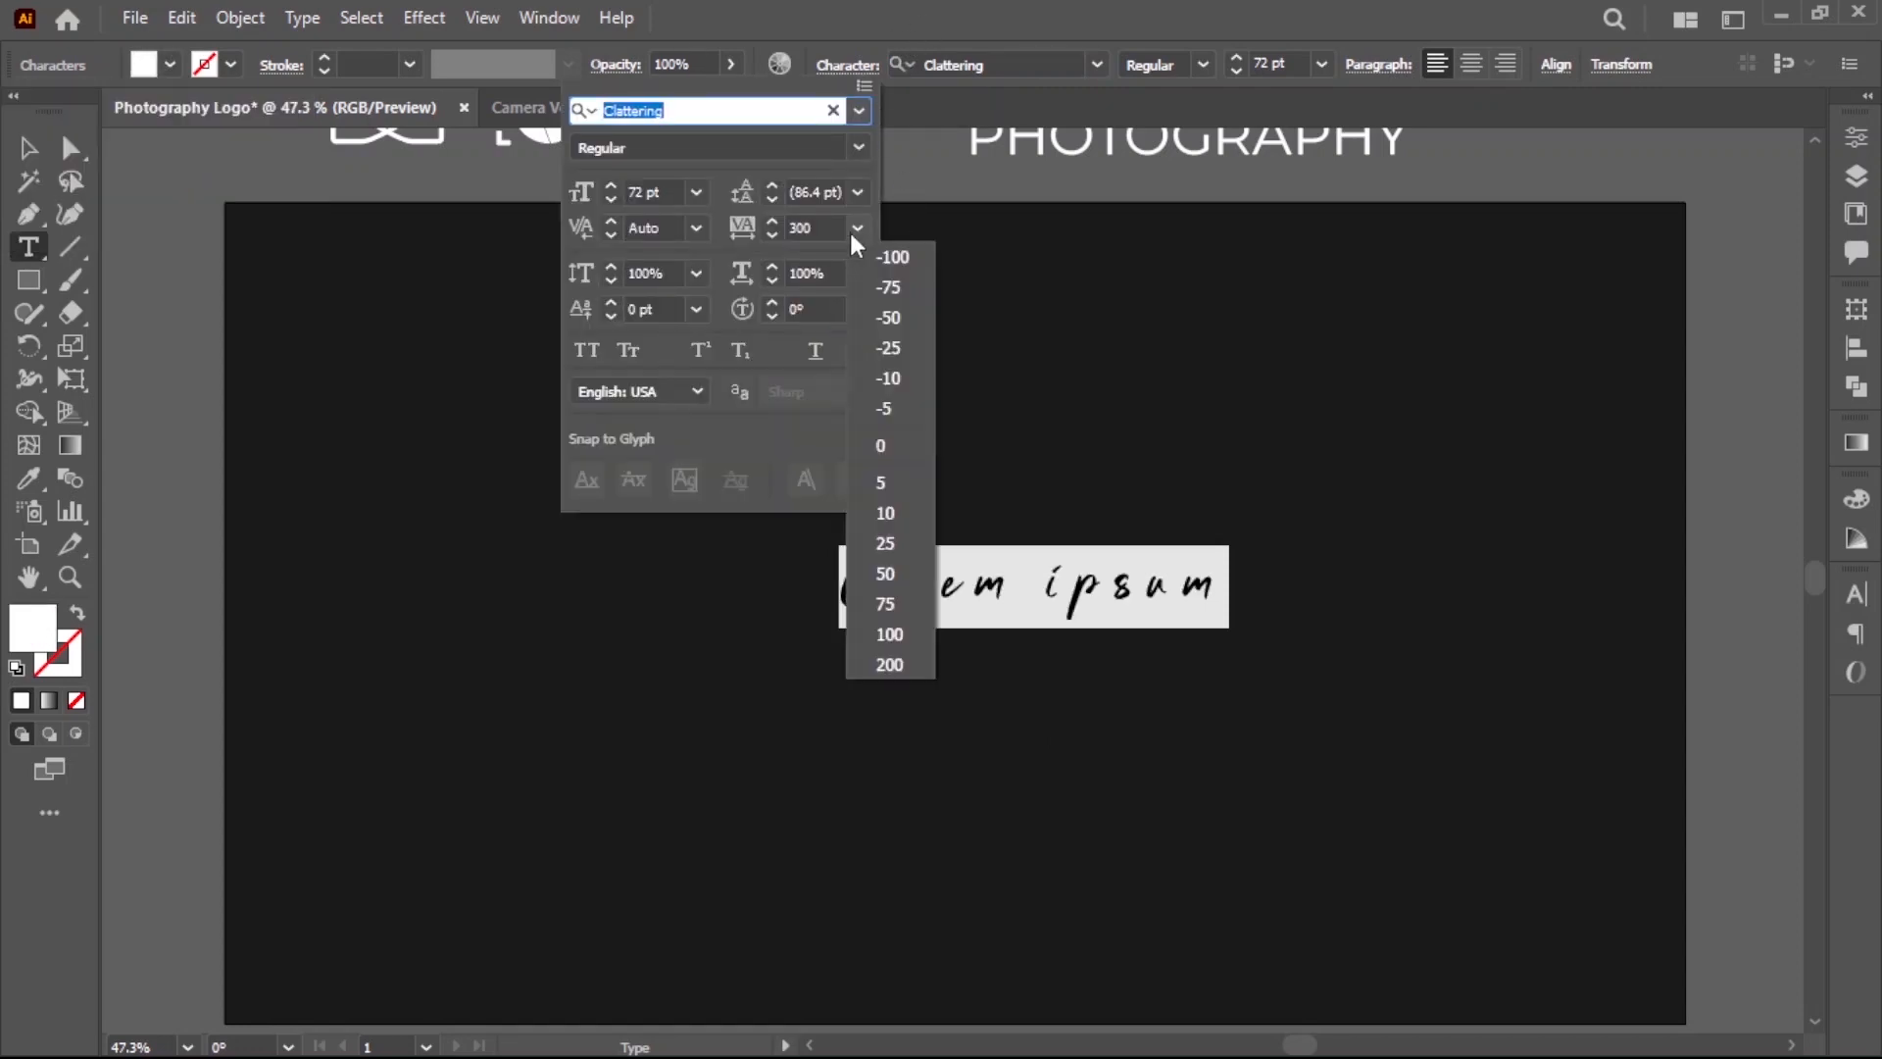
{"action": "left_click", "coordinate": [880, 446]}
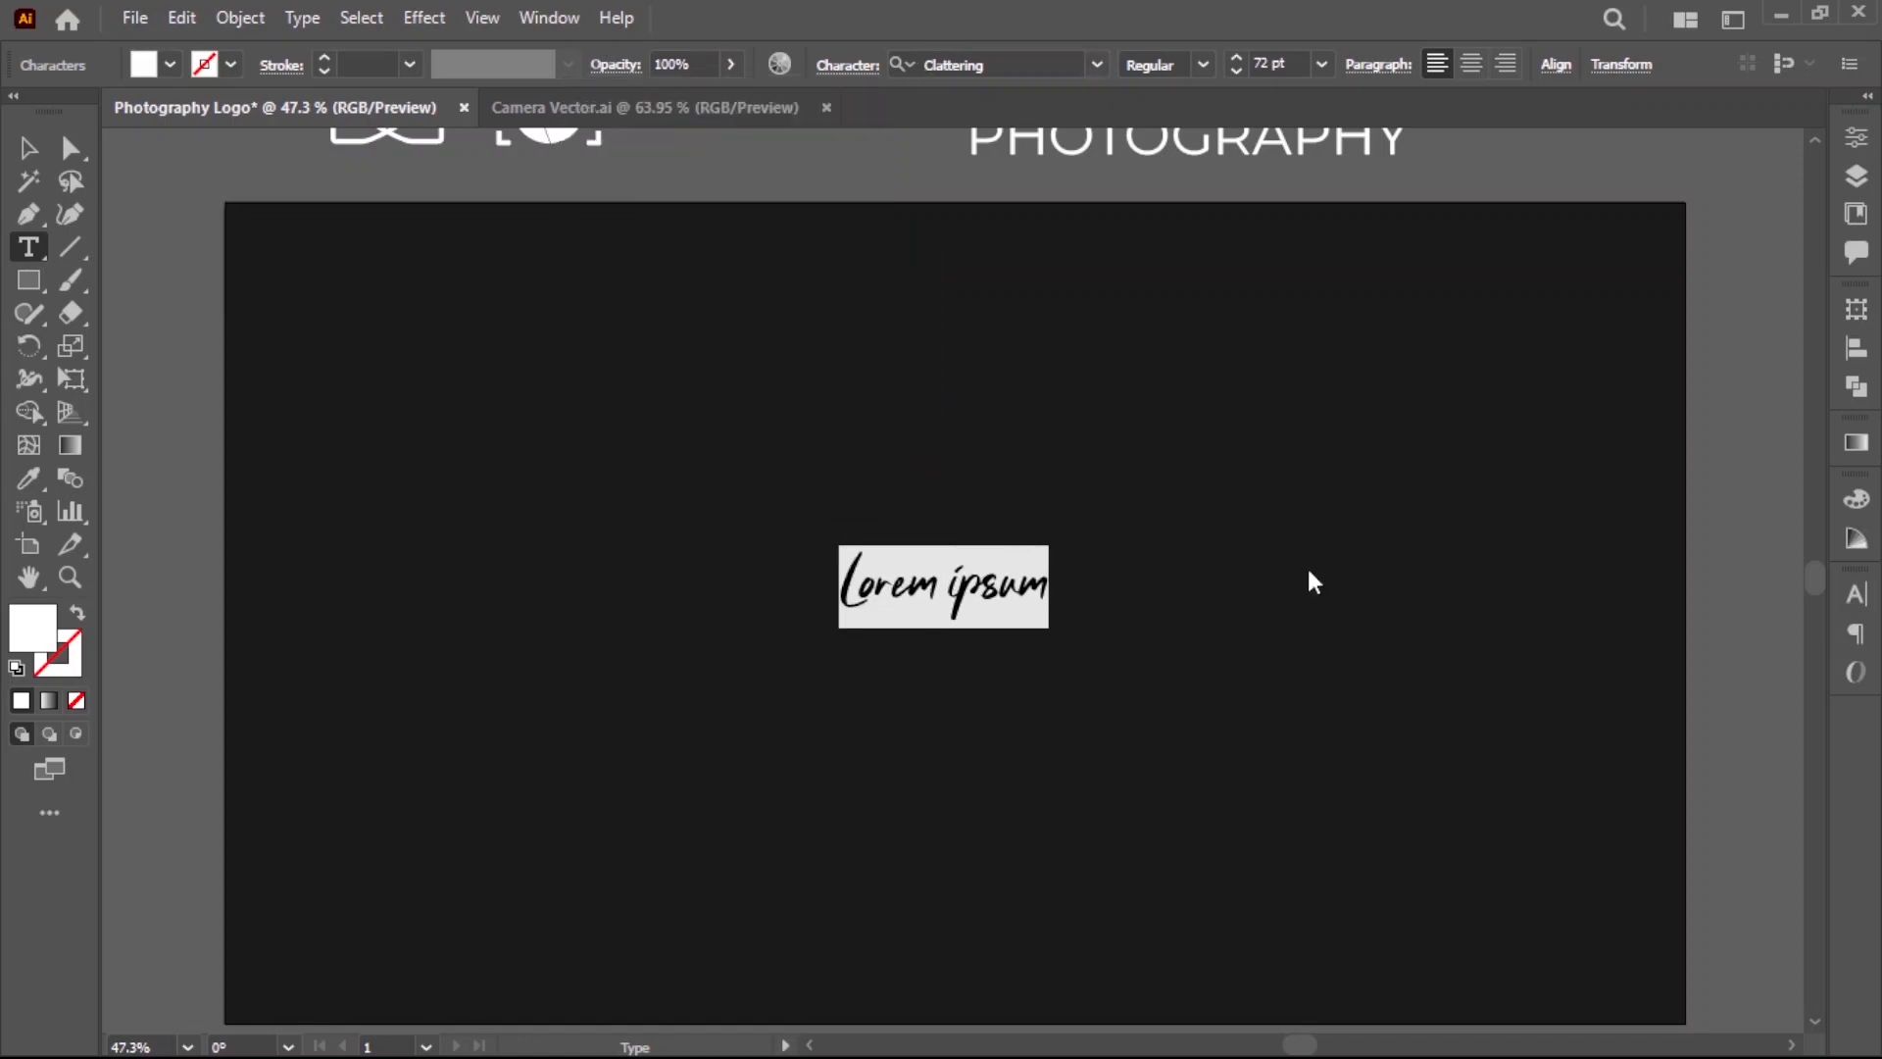
{"action": "type", "text": "Benjamin"}
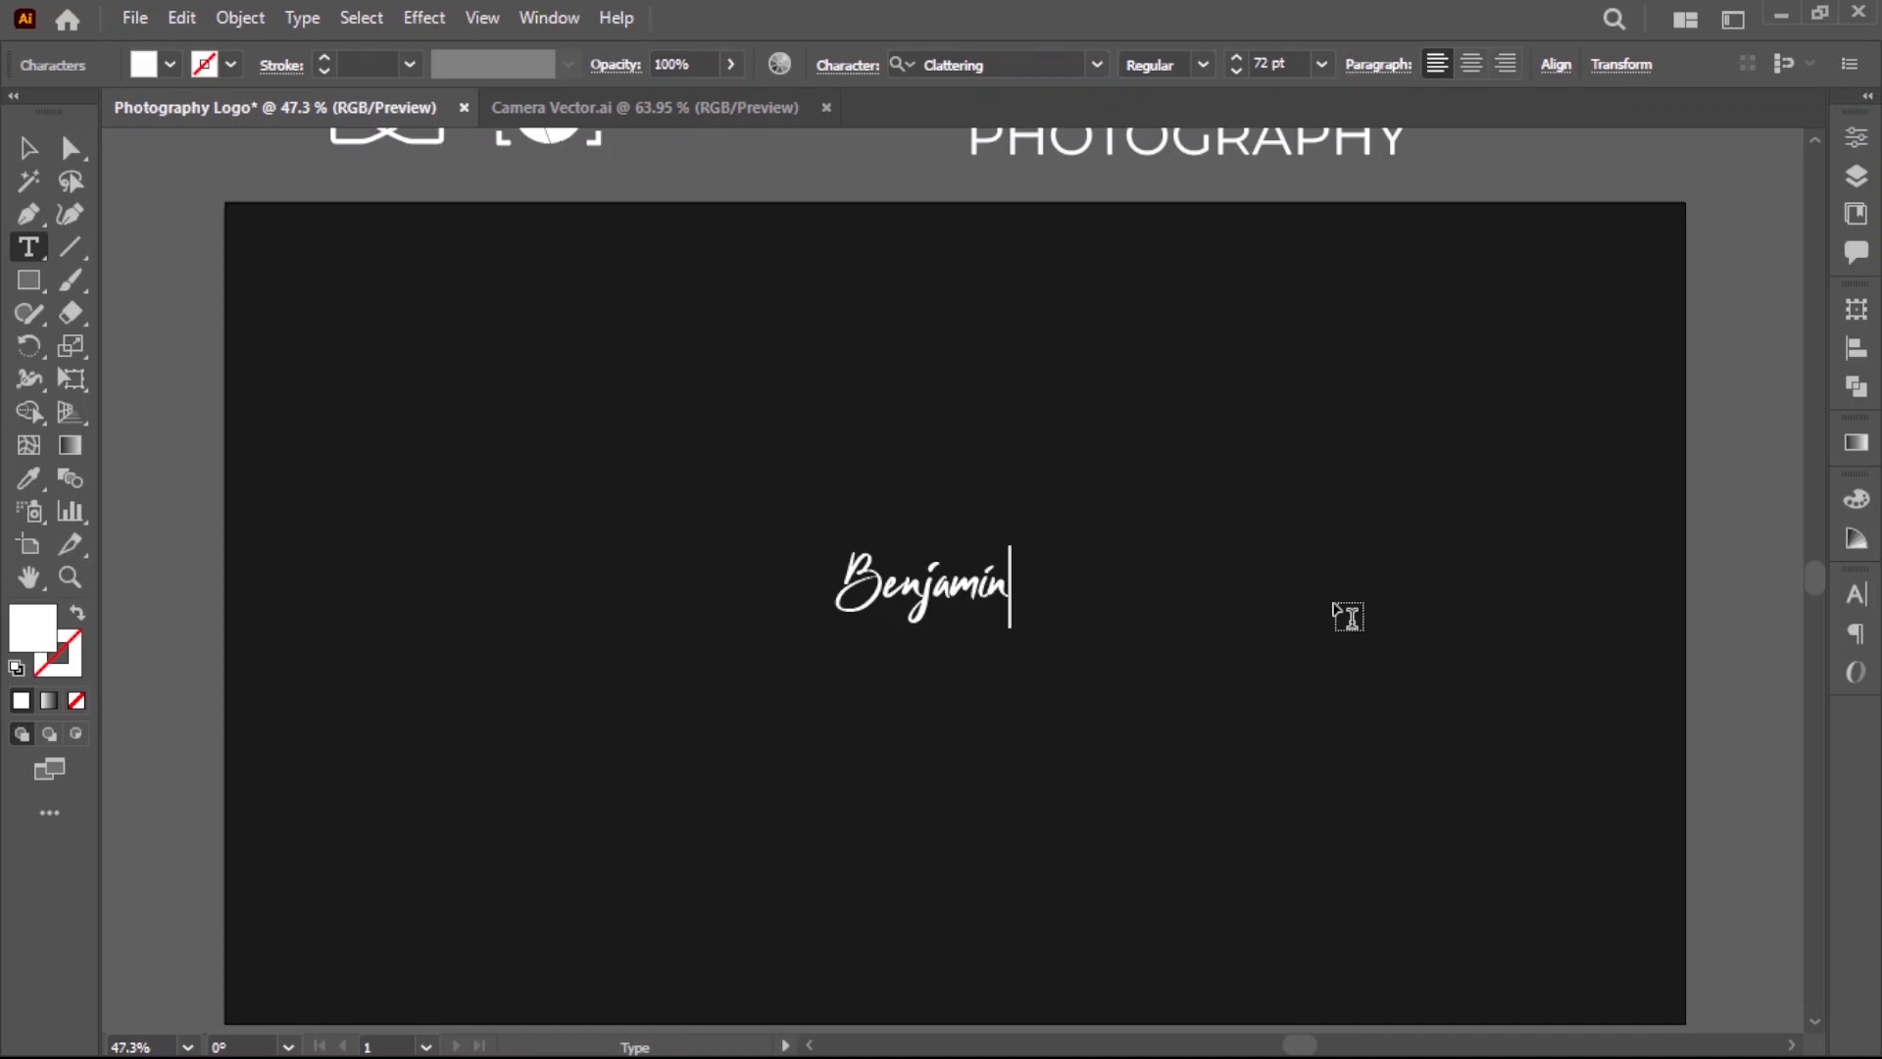
Enlarge the first-name text from its center to about 240 pt.
{"action": "left_click", "coordinate": [28, 147]}
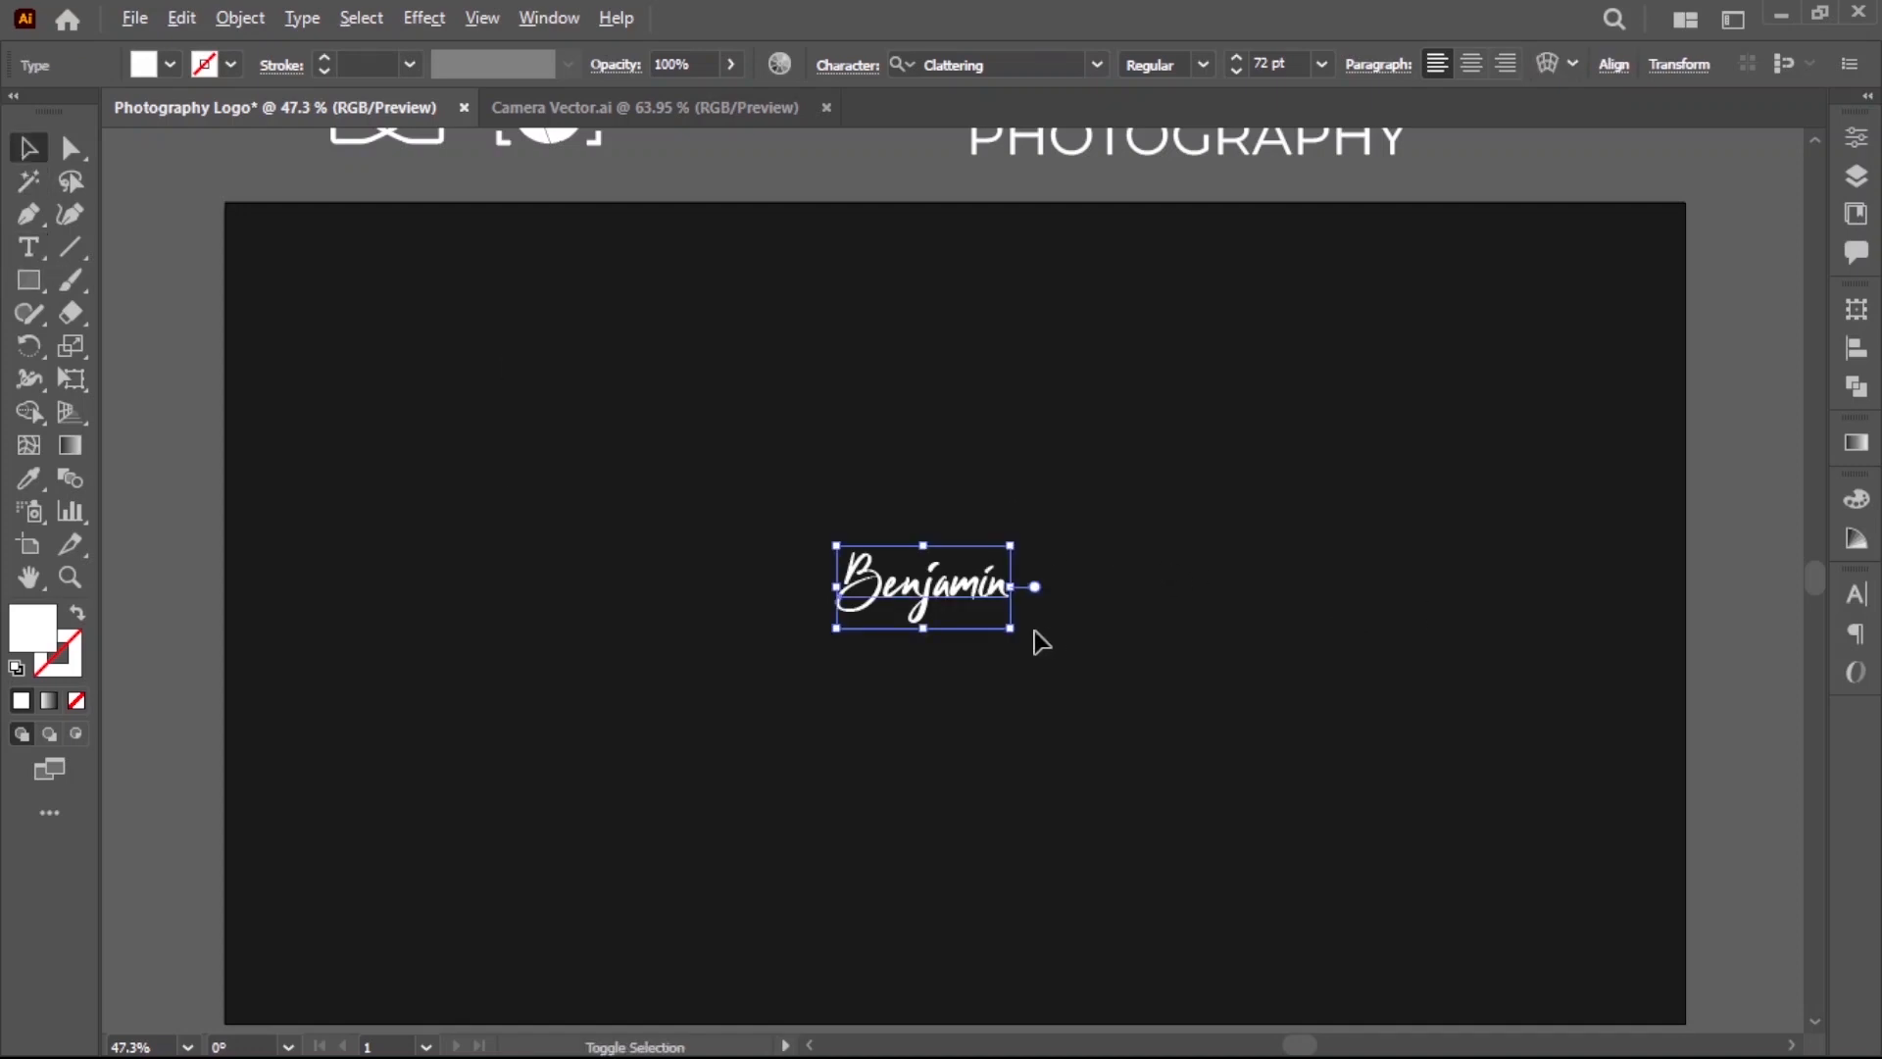
{"action": "left_click_drag", "start_coordinate": [1009, 630], "coordinate": [1491, 727]}
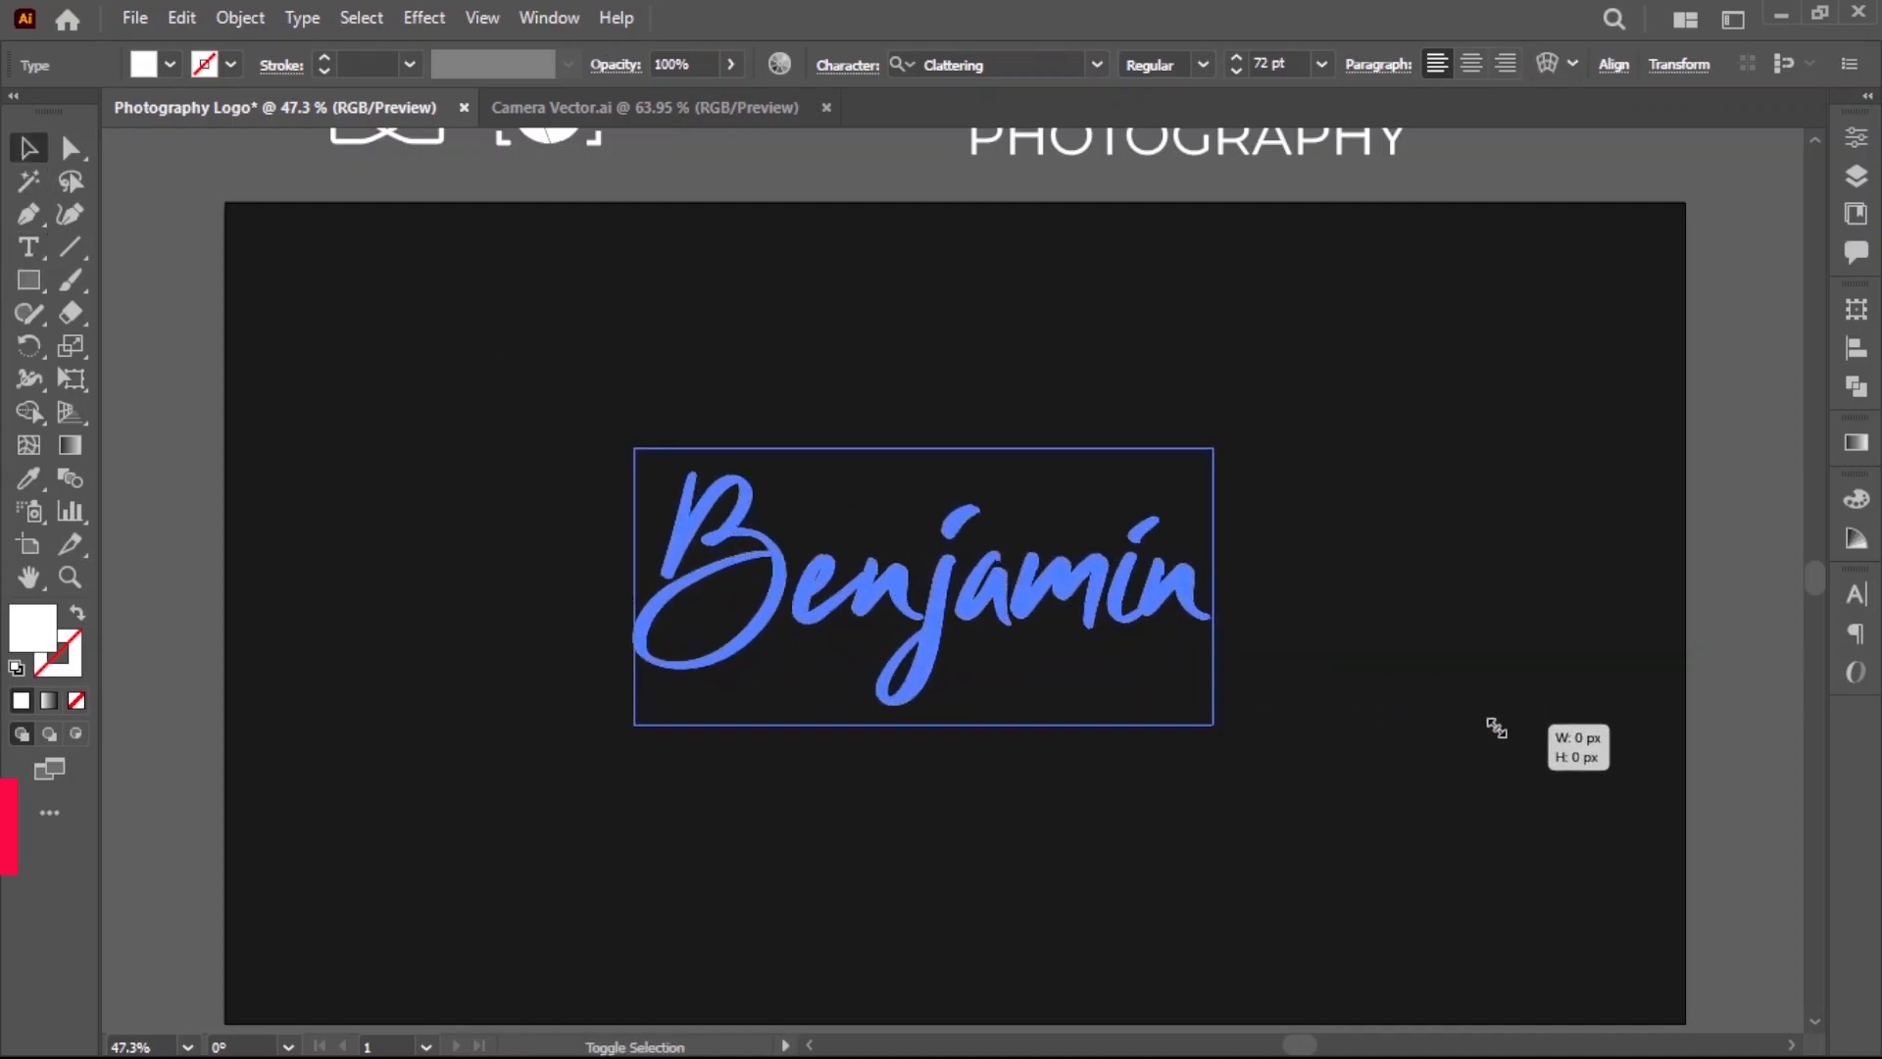
{"action": "left_click", "coordinate": [1395, 774]}
Set the first-name text's font to Early Bird.
{"action": "left_click", "coordinate": [1201, 642]}
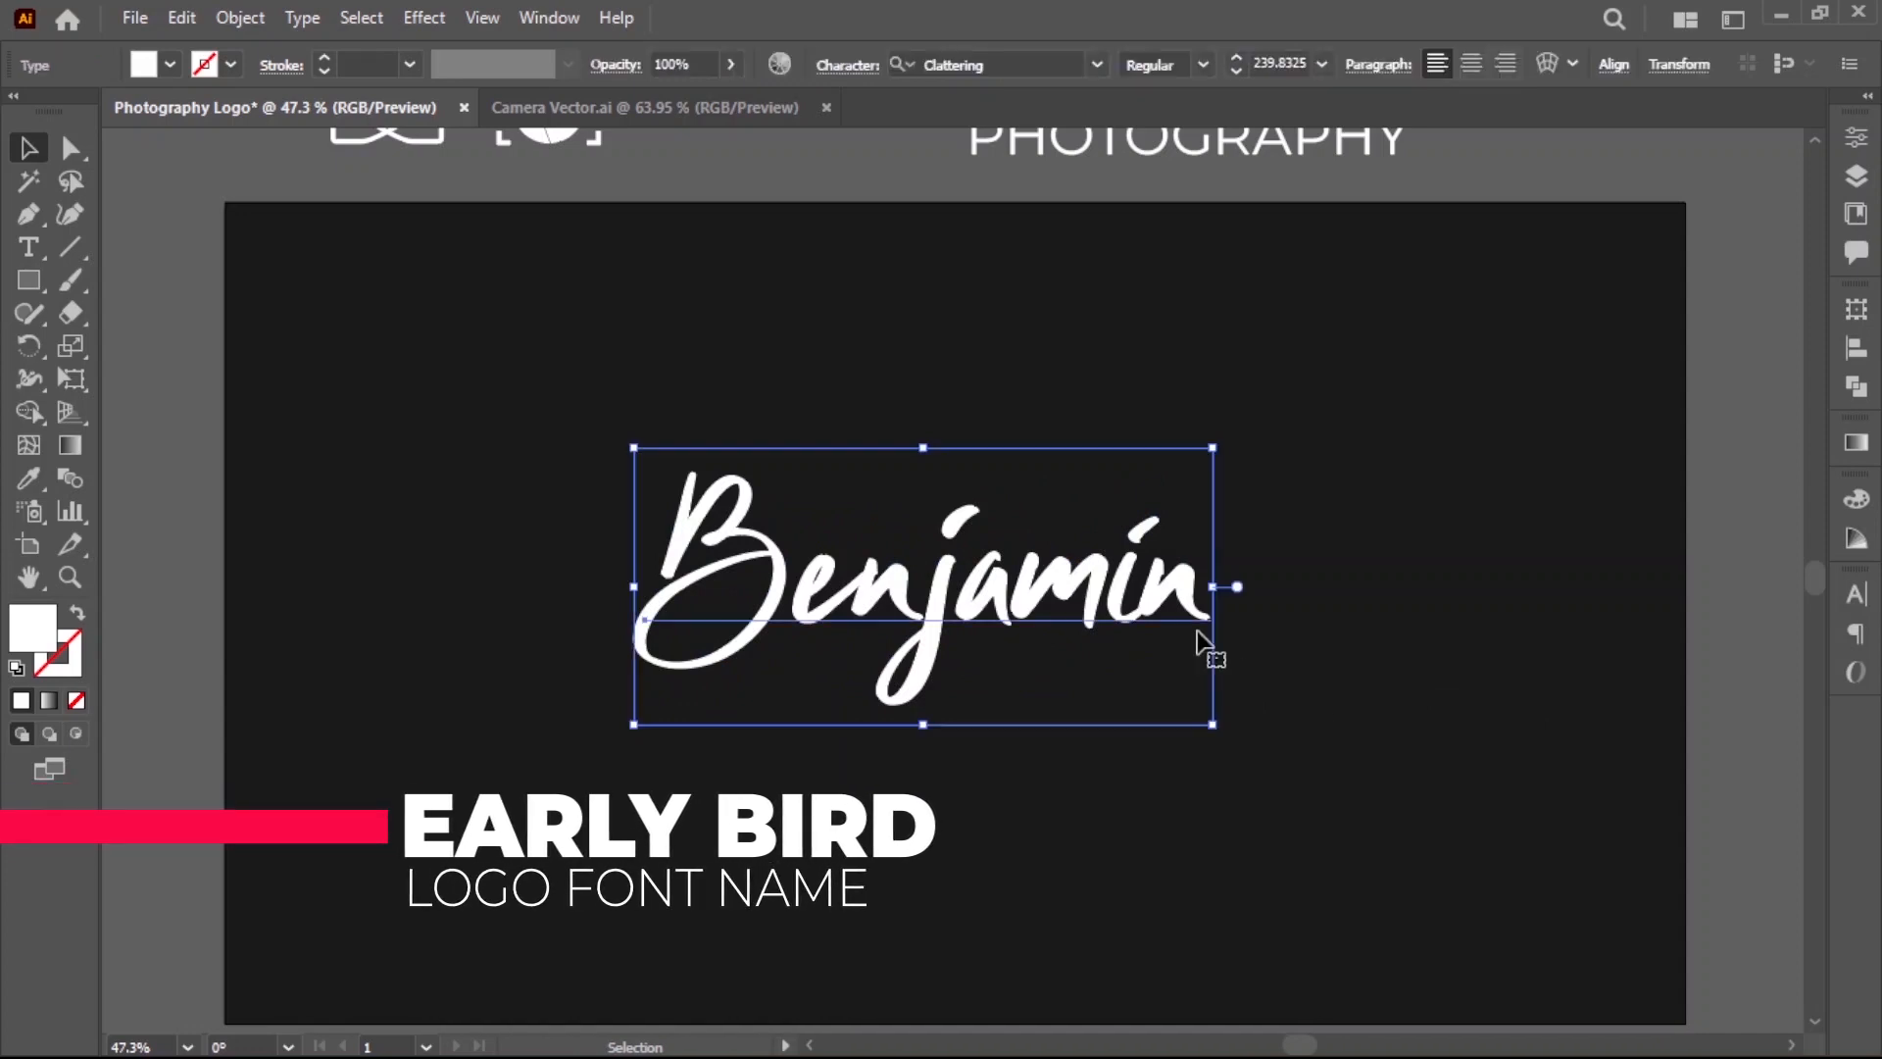
{"action": "left_click", "coordinate": [1057, 64]}
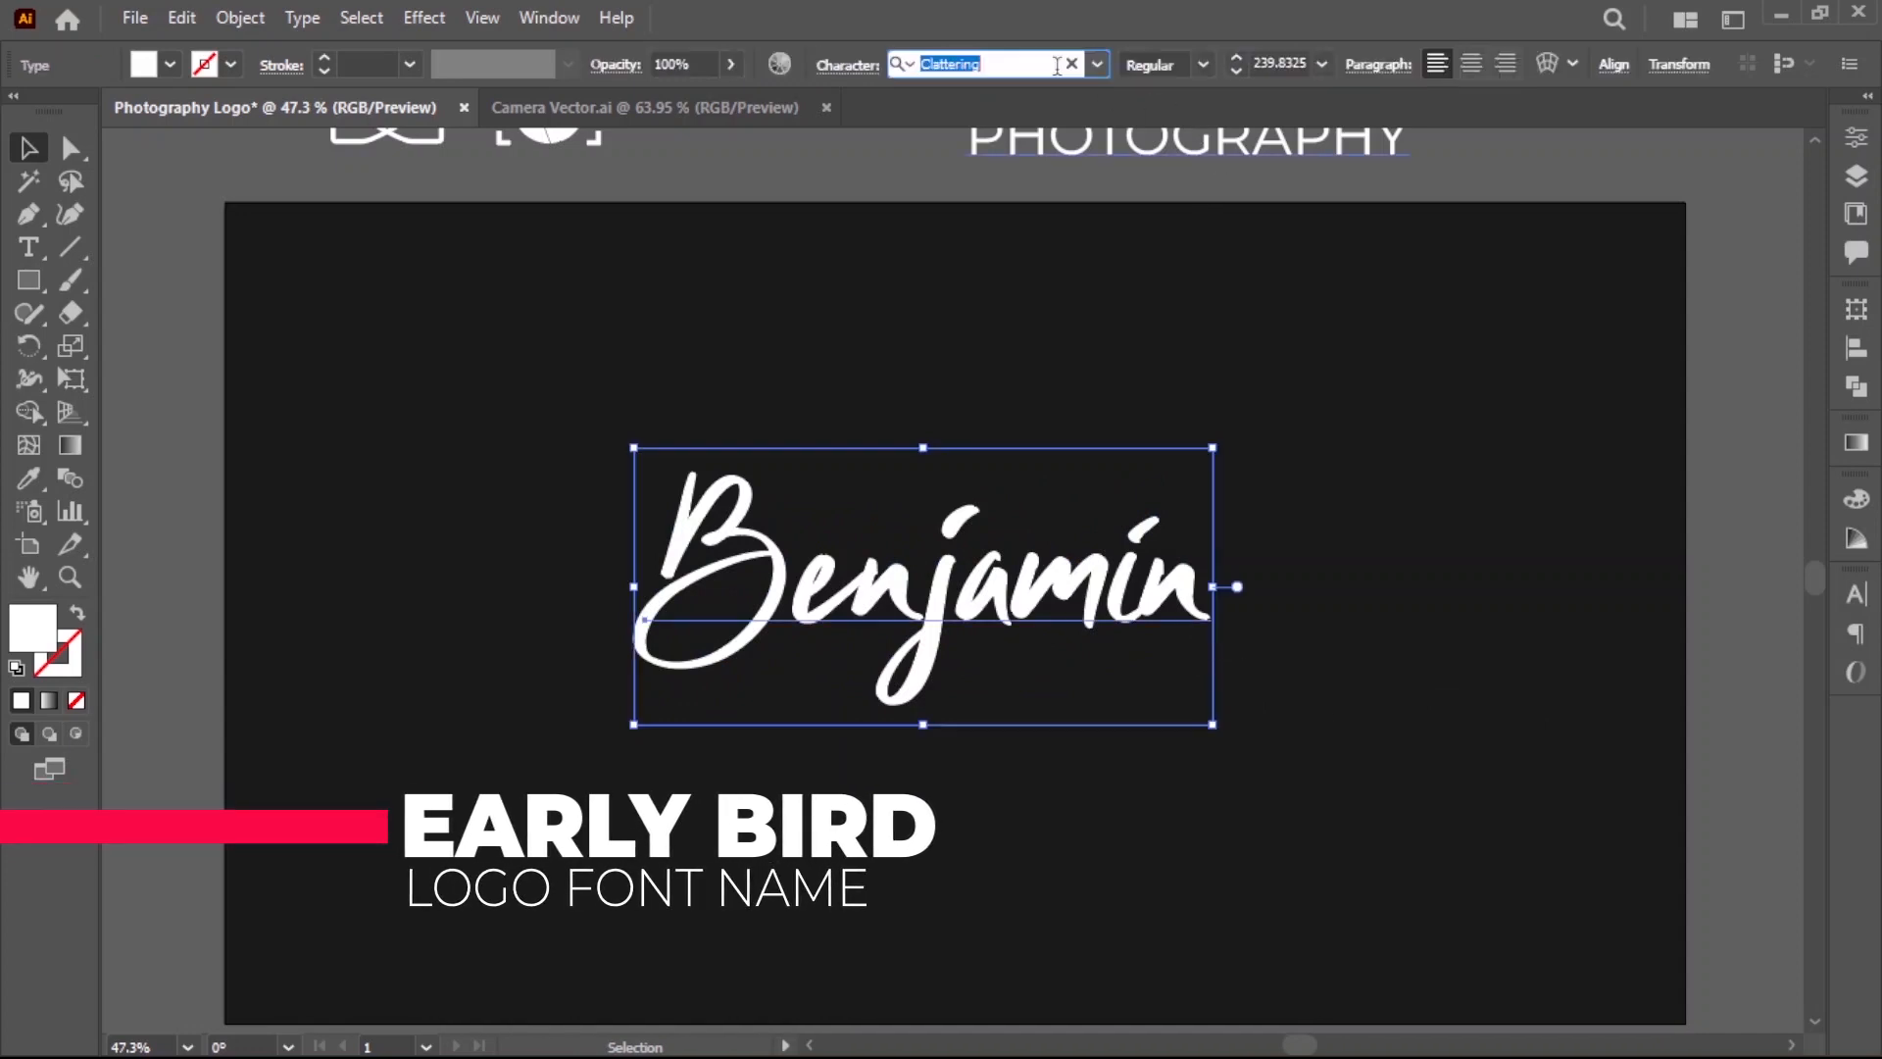
{"action": "type", "text": "early"}
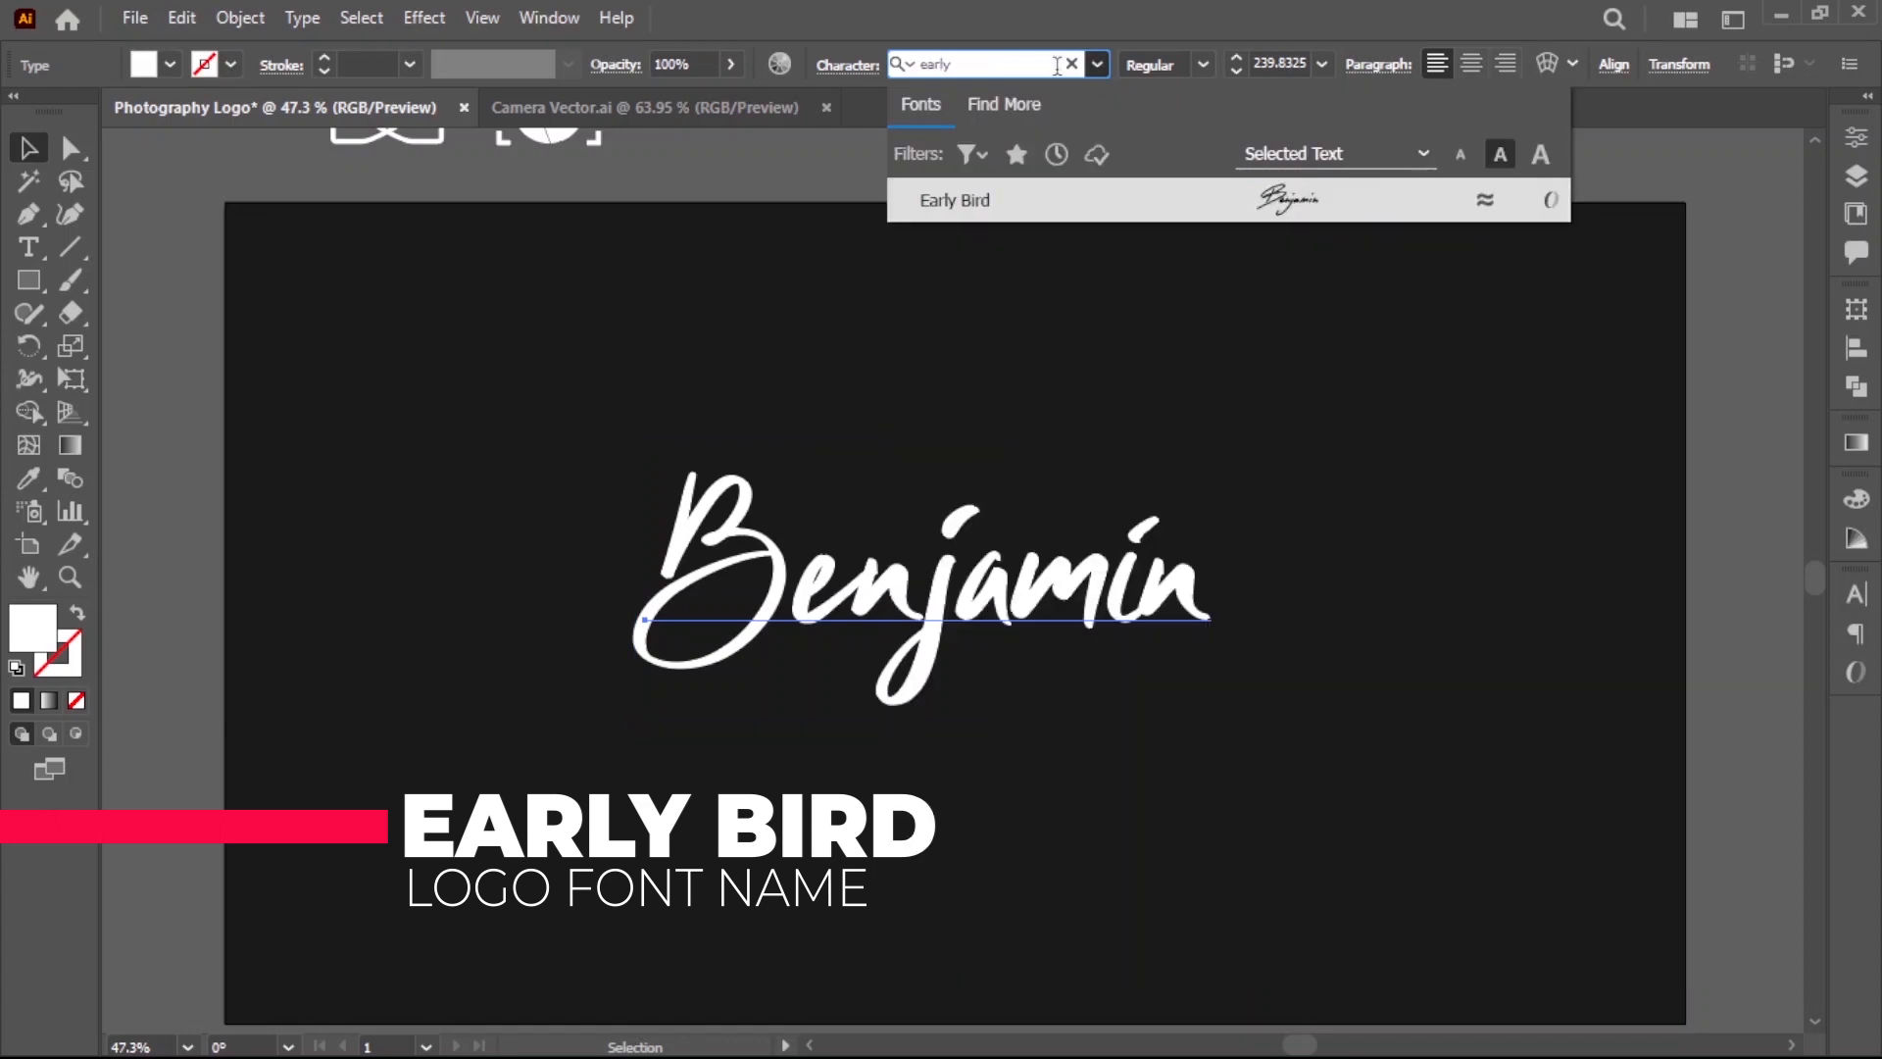
{"action": "left_click", "coordinate": [1274, 204]}
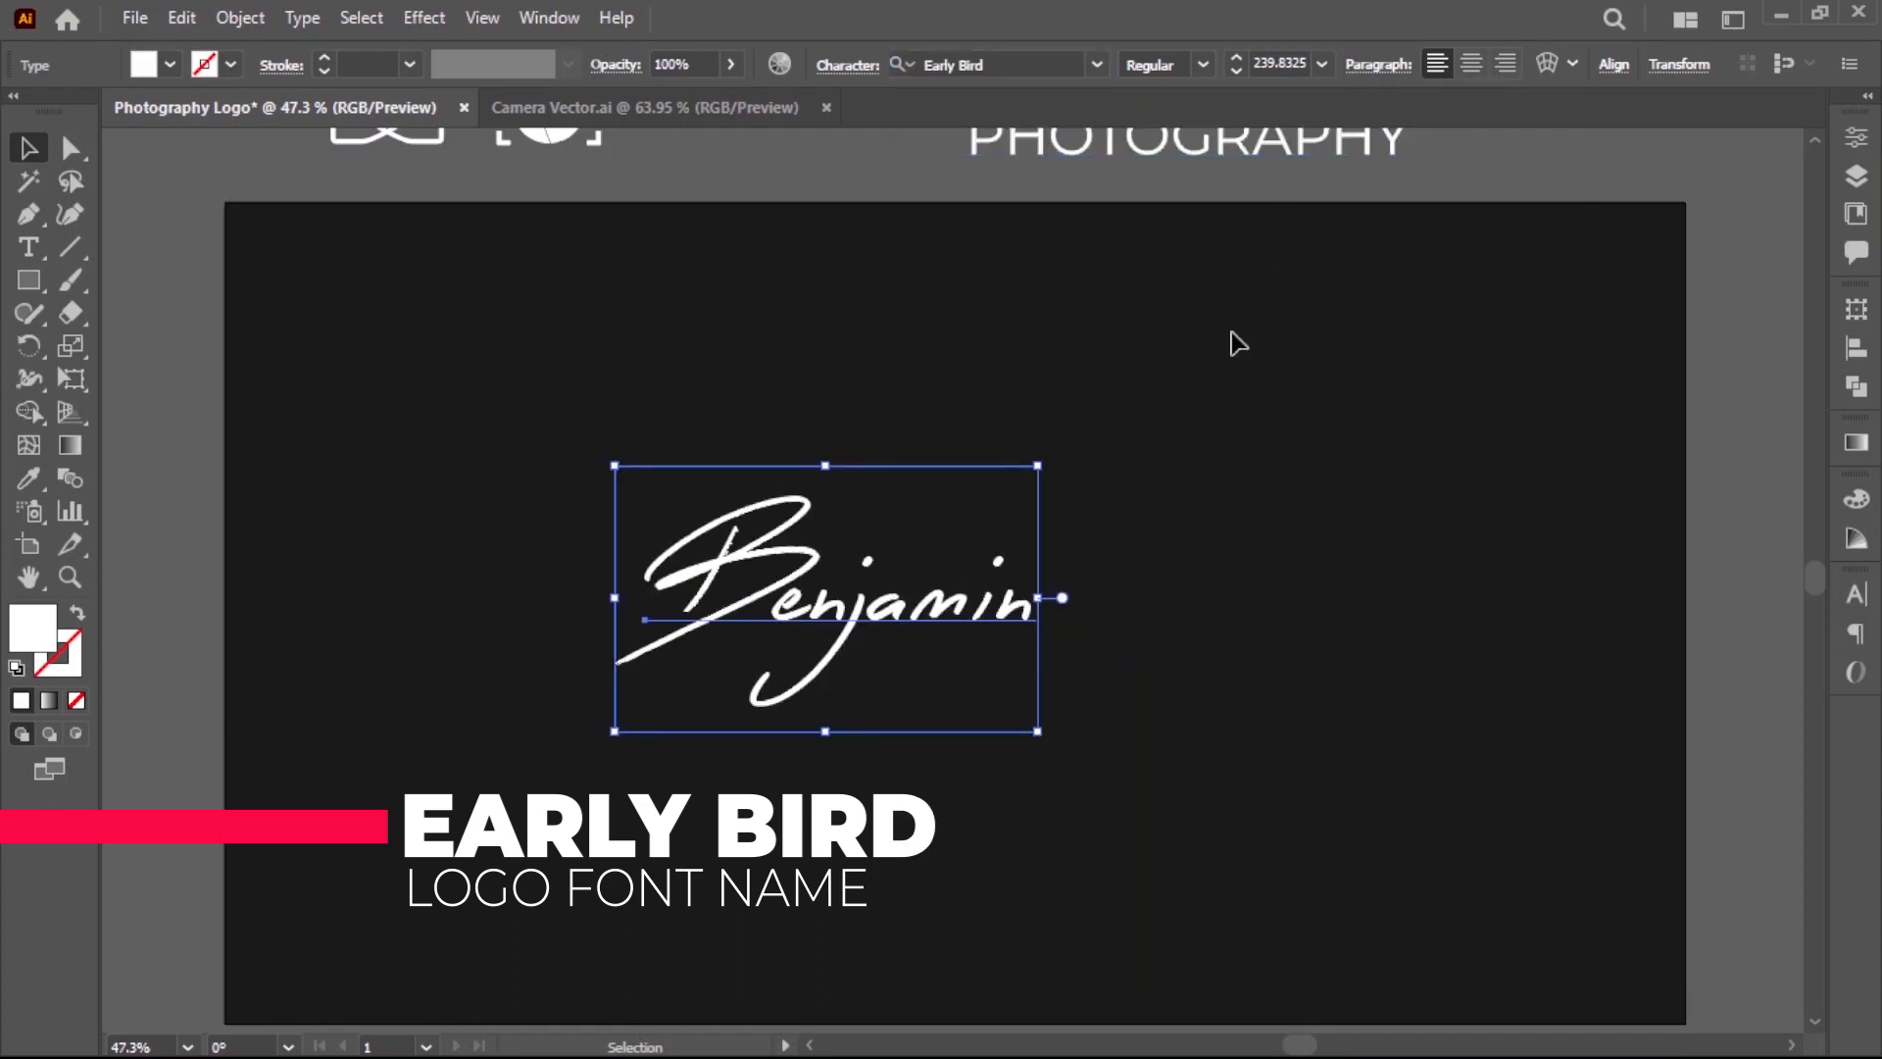
Enlarge the Early Bird name text further and reposition it near the artboard's center.
{"action": "left_click", "coordinate": [1098, 602]}
{"action": "left_click", "coordinate": [1014, 613]}
{"action": "left_click_drag", "start_coordinate": [1042, 717], "coordinate": [1353, 829]}
{"action": "left_click", "coordinate": [1219, 736]}
{"action": "left_click_drag", "start_coordinate": [1138, 656], "coordinate": [1138, 595]}
{"action": "left_click", "coordinate": [1439, 621]}
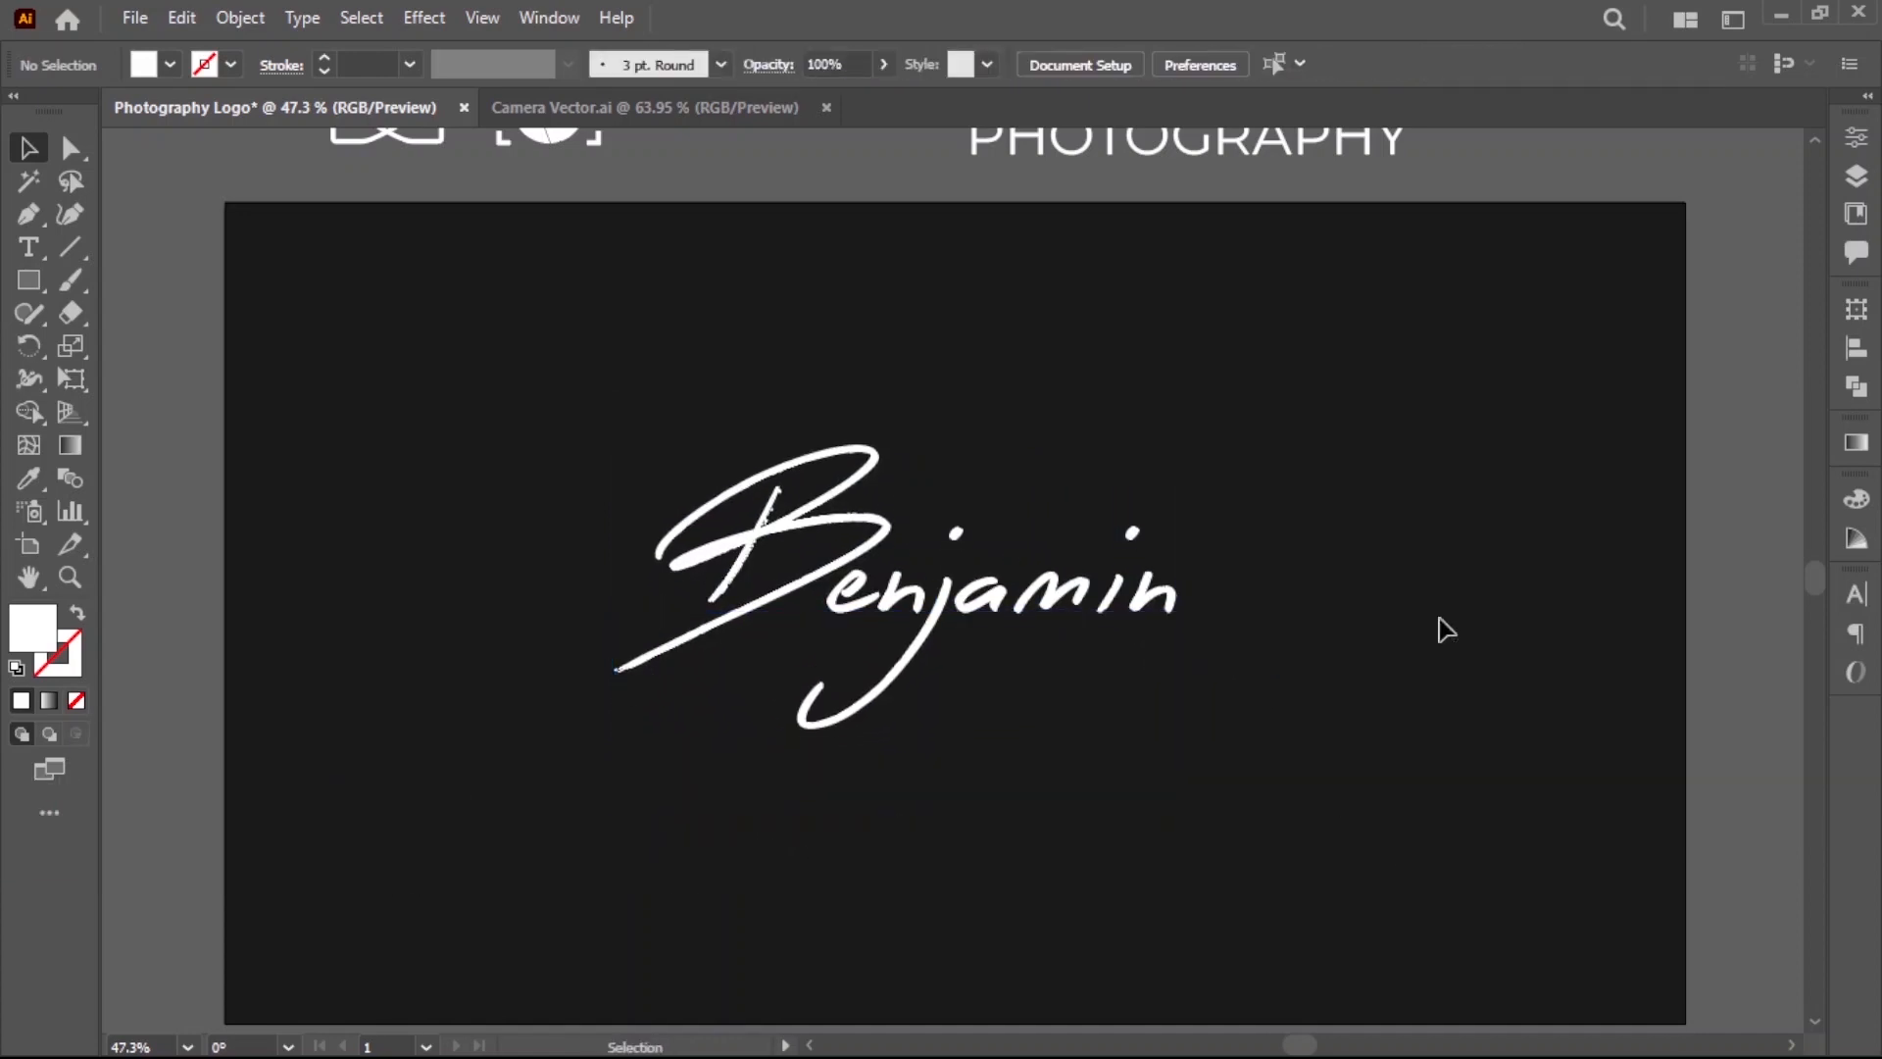
Place a copy of the PHOTOGRAPHY text just below the script name and widen its tracking.
{"action": "left_click_drag", "start_coordinate": [1149, 162], "coordinate": [1076, 714]}
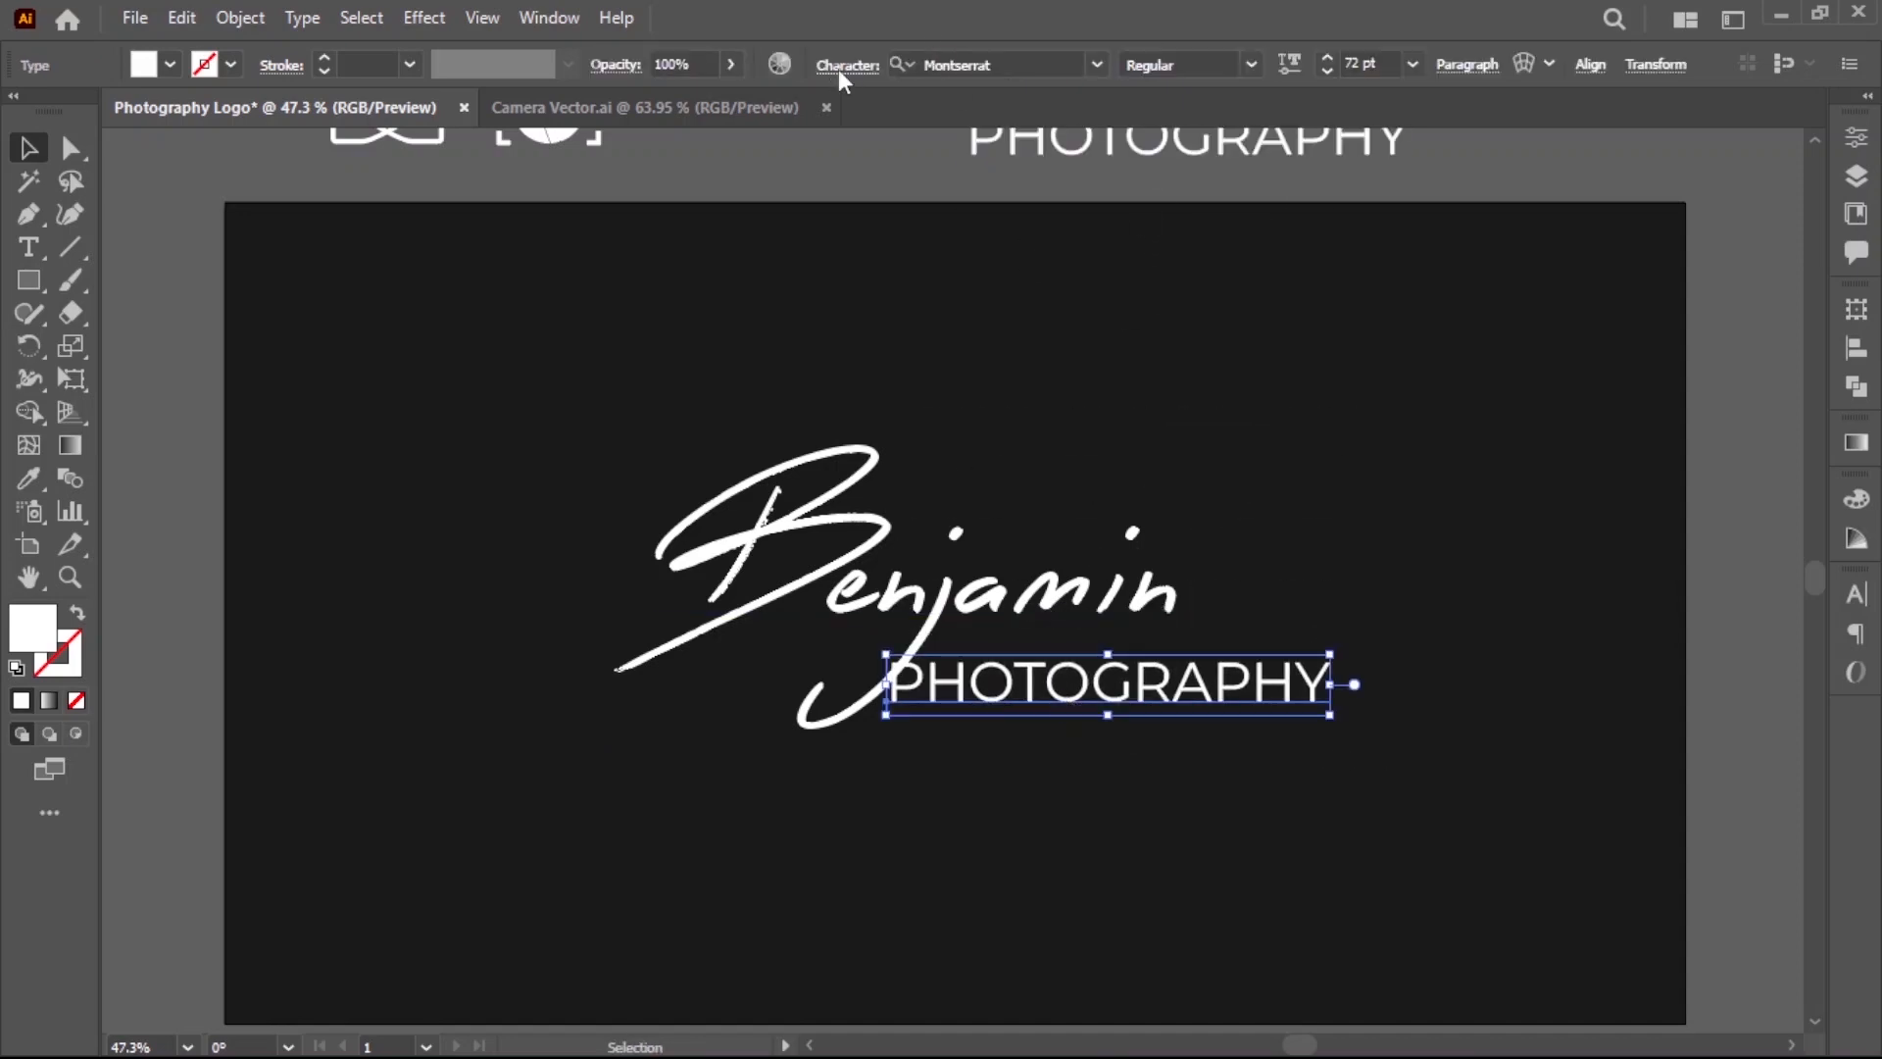
{"action": "left_click", "coordinate": [847, 65]}
{"action": "left_click", "coordinate": [826, 228]}
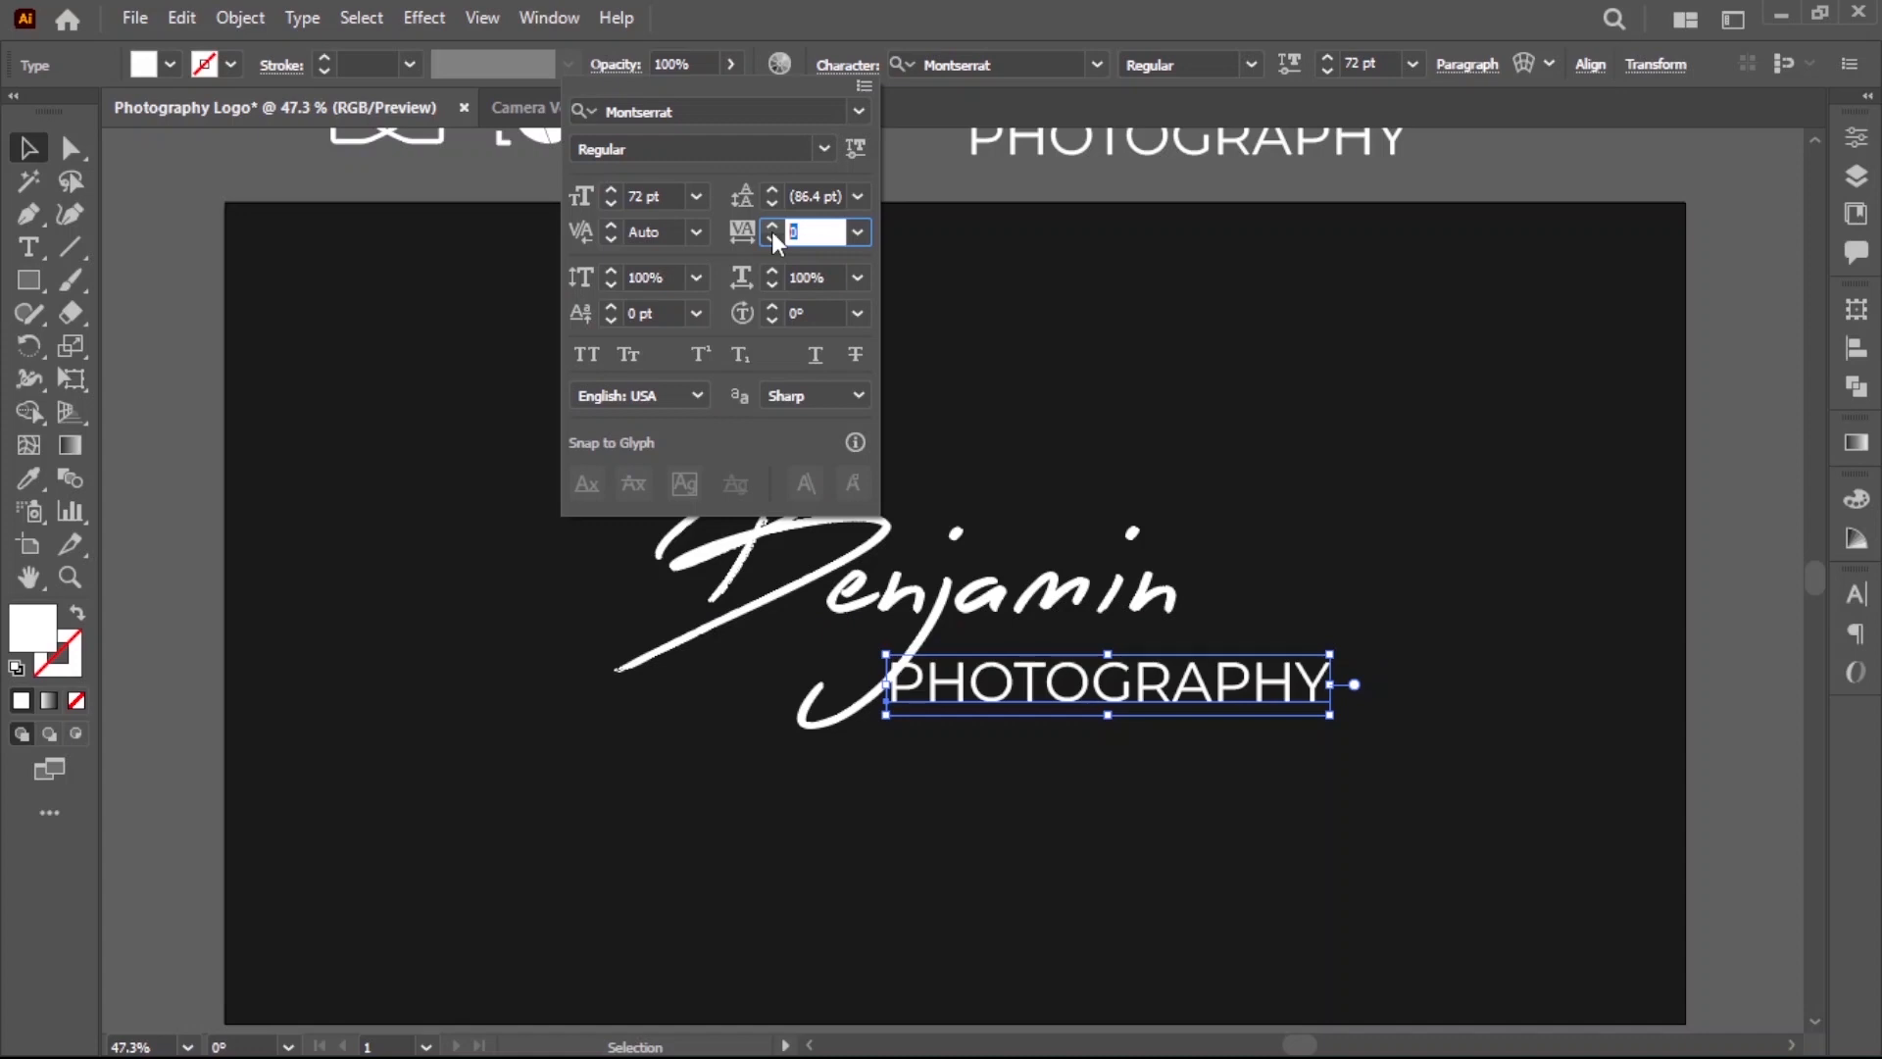
{"action": "type", "text": "500"}
{"action": "key", "text": "Return"}
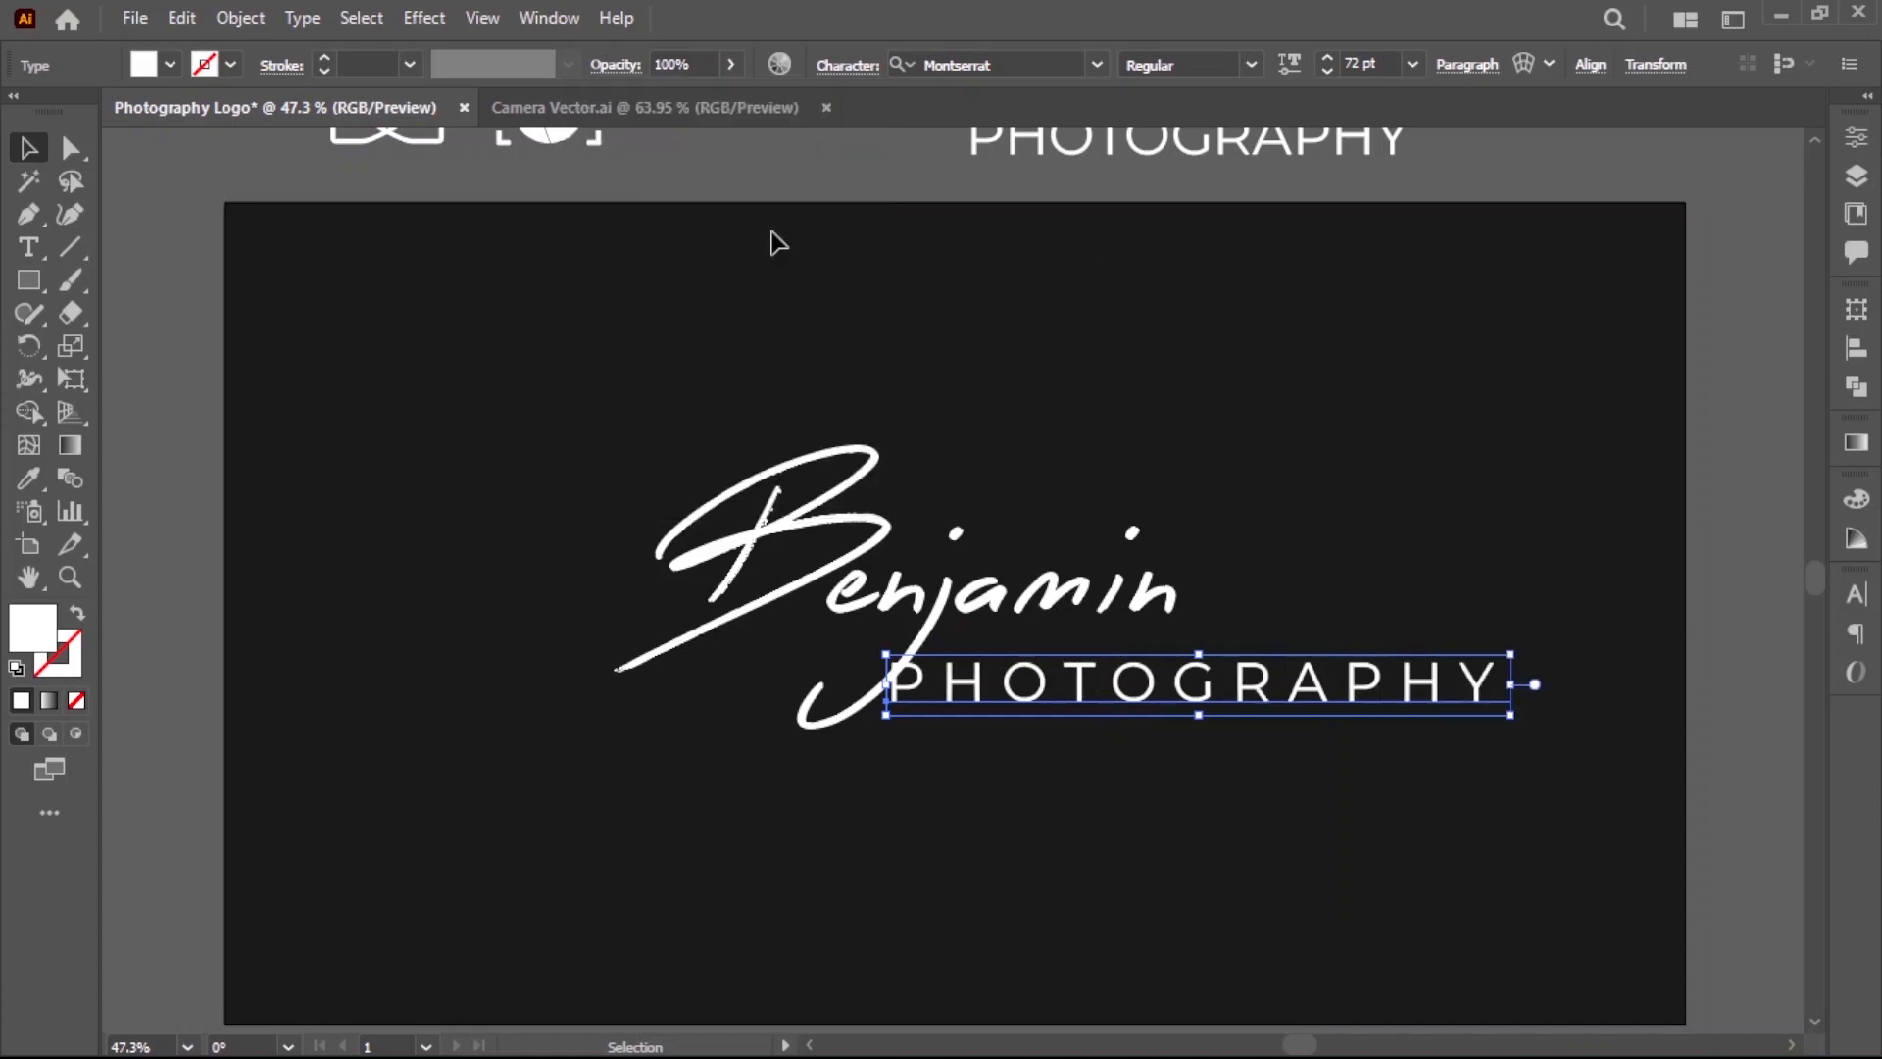
Shrink PHOTOGRAPHY to about 53.5 pt, fit it directly beneath the script name, and convert both texts to outlines.
{"action": "left_click_drag", "start_coordinate": [1508, 663], "coordinate": [1504, 672]}
{"action": "left_click_drag", "start_coordinate": [1306, 685], "coordinate": [1167, 676]}
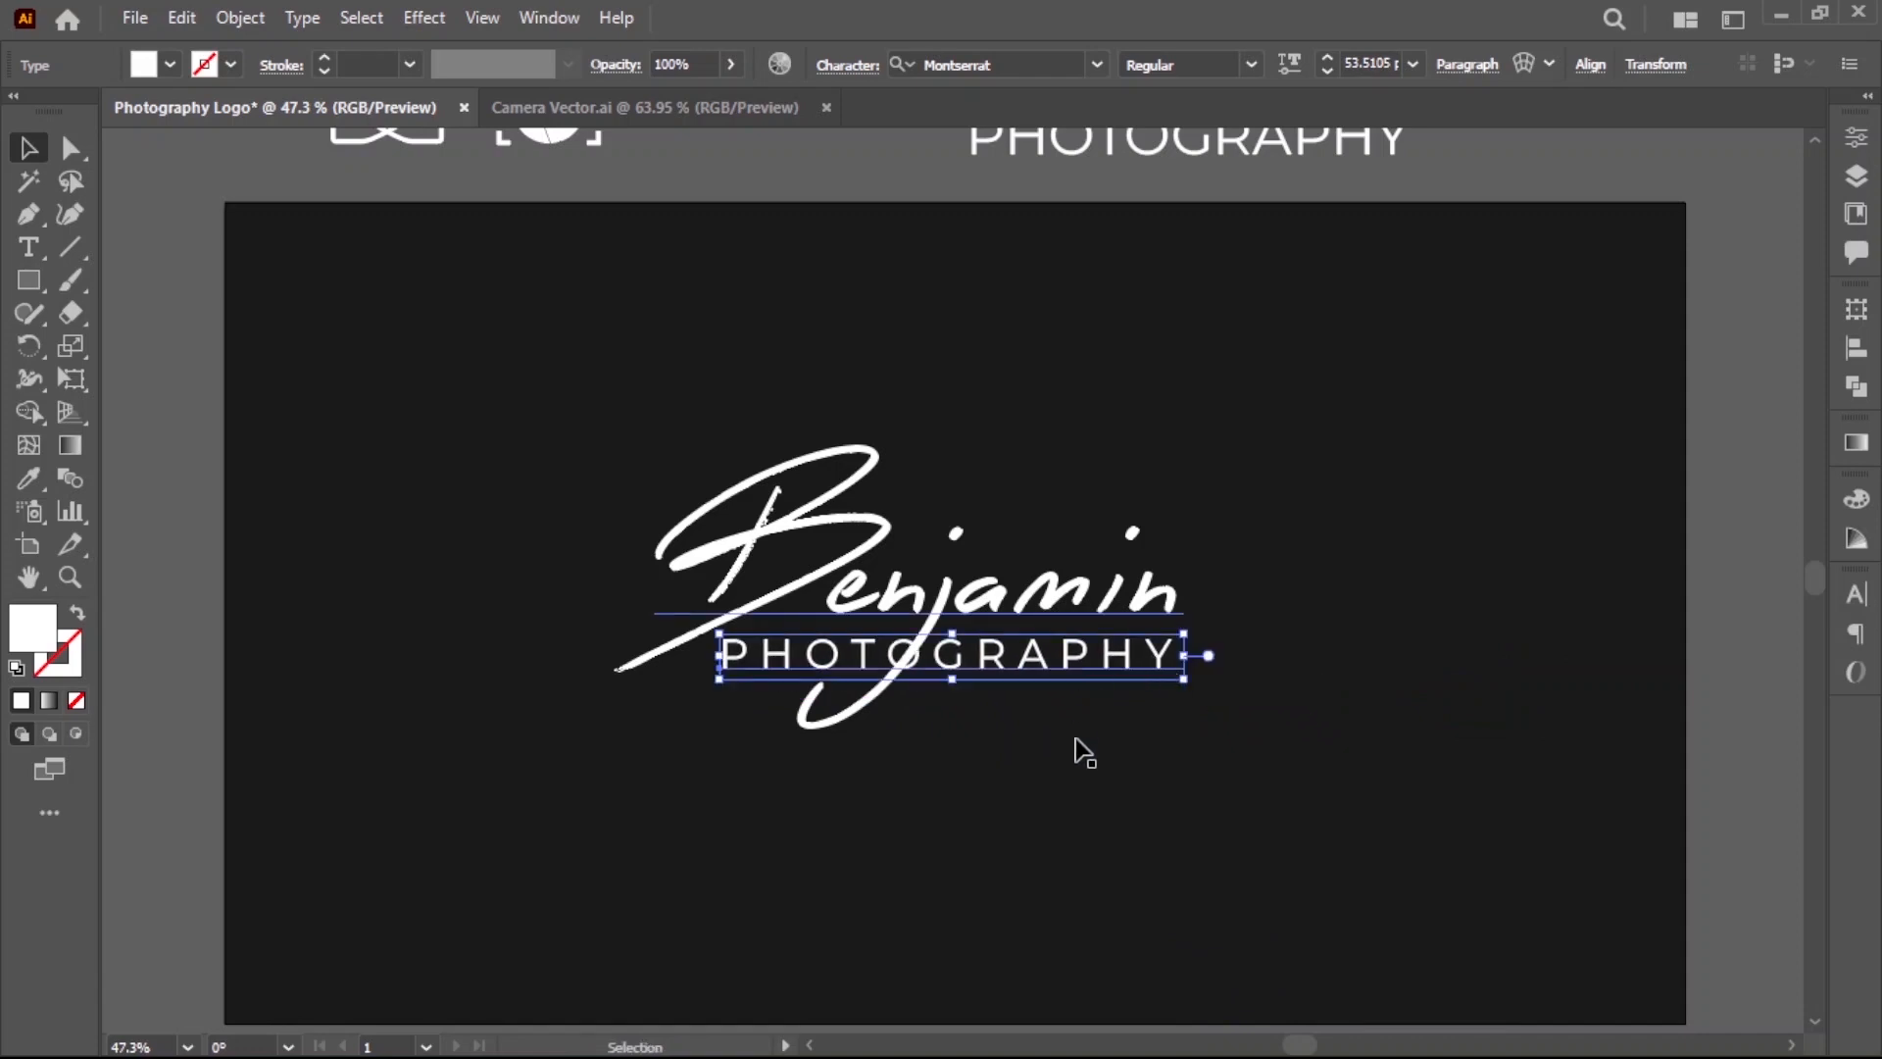
{"action": "left_click_drag", "start_coordinate": [1084, 752], "coordinate": [1075, 681]}
{"action": "right_click", "coordinate": [1005, 551]}
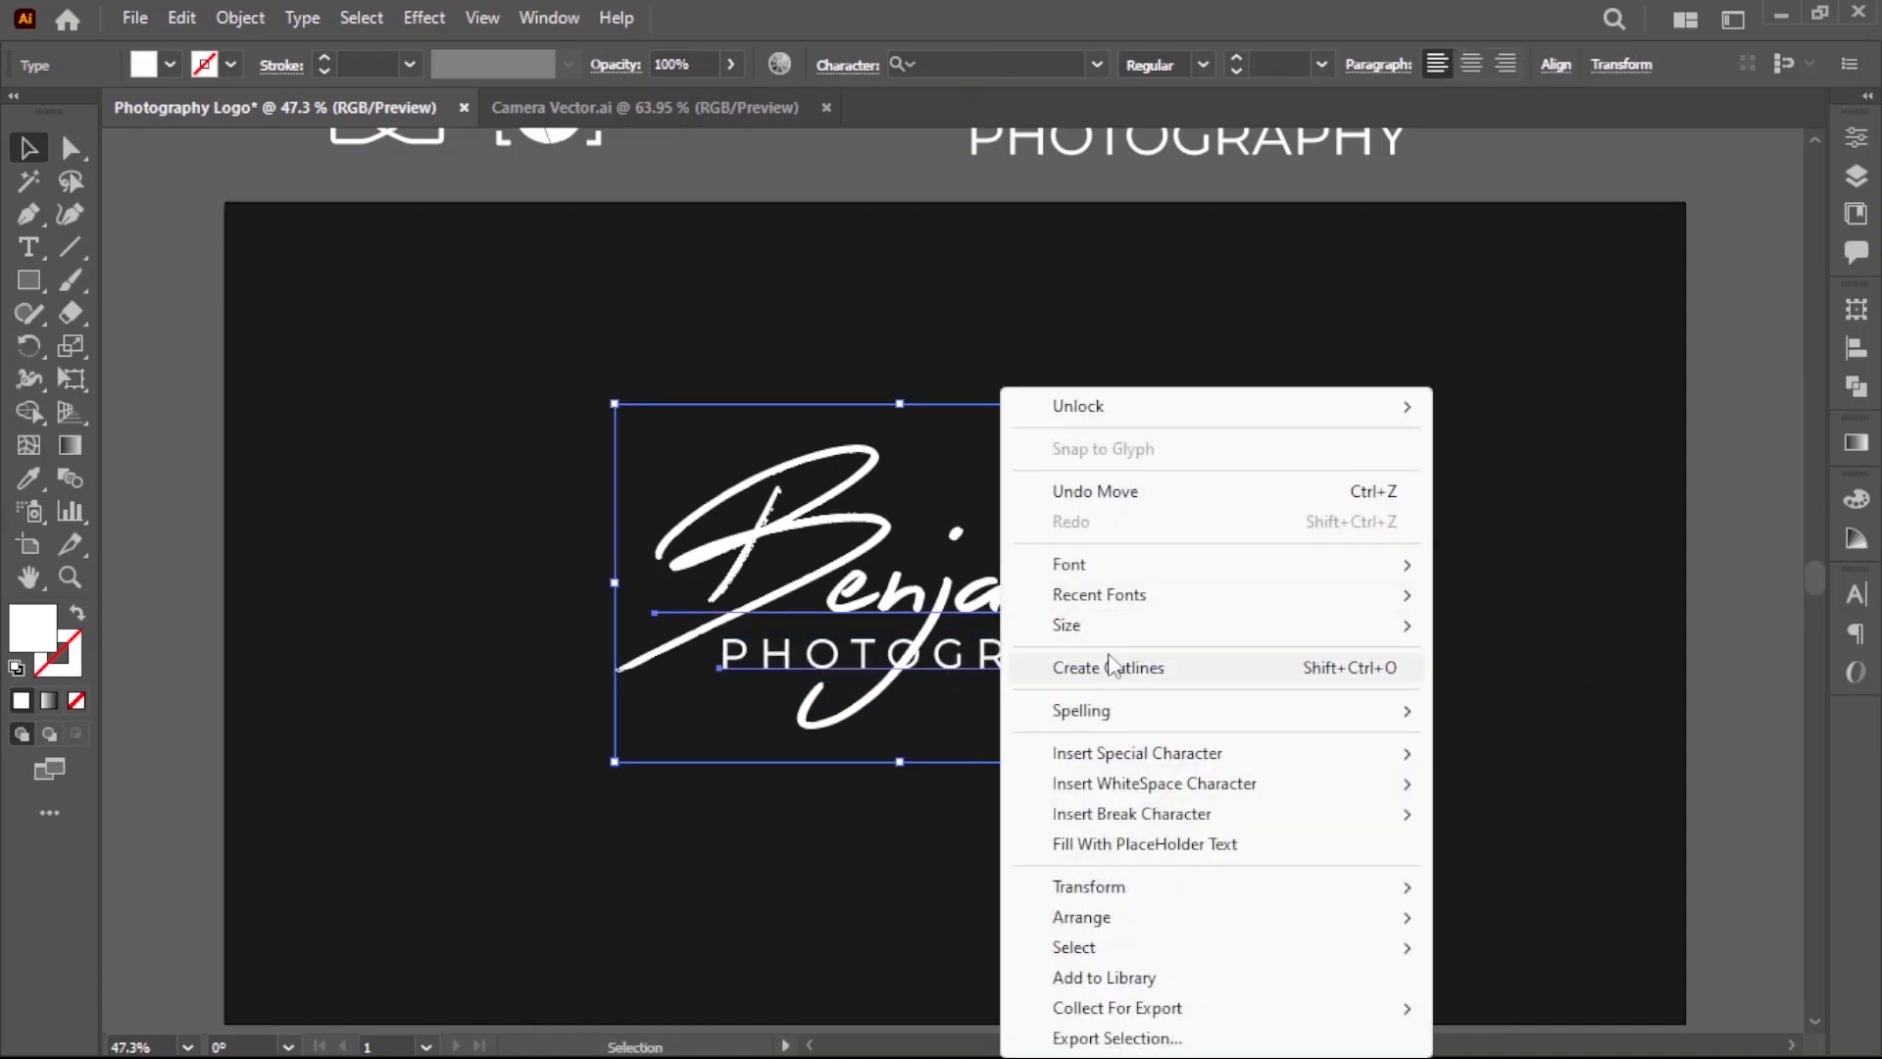
{"action": "left_click", "coordinate": [1142, 672]}
{"action": "left_click", "coordinate": [1390, 719]}
Convert the selected texts to outlines and offset the PHOTOGRAPHY letter paths by 5 px with round joins.
{"action": "left_click", "coordinate": [1071, 673]}
{"action": "left_click", "coordinate": [240, 18]}
{"action": "mouse_move", "coordinate": [419, 708]}
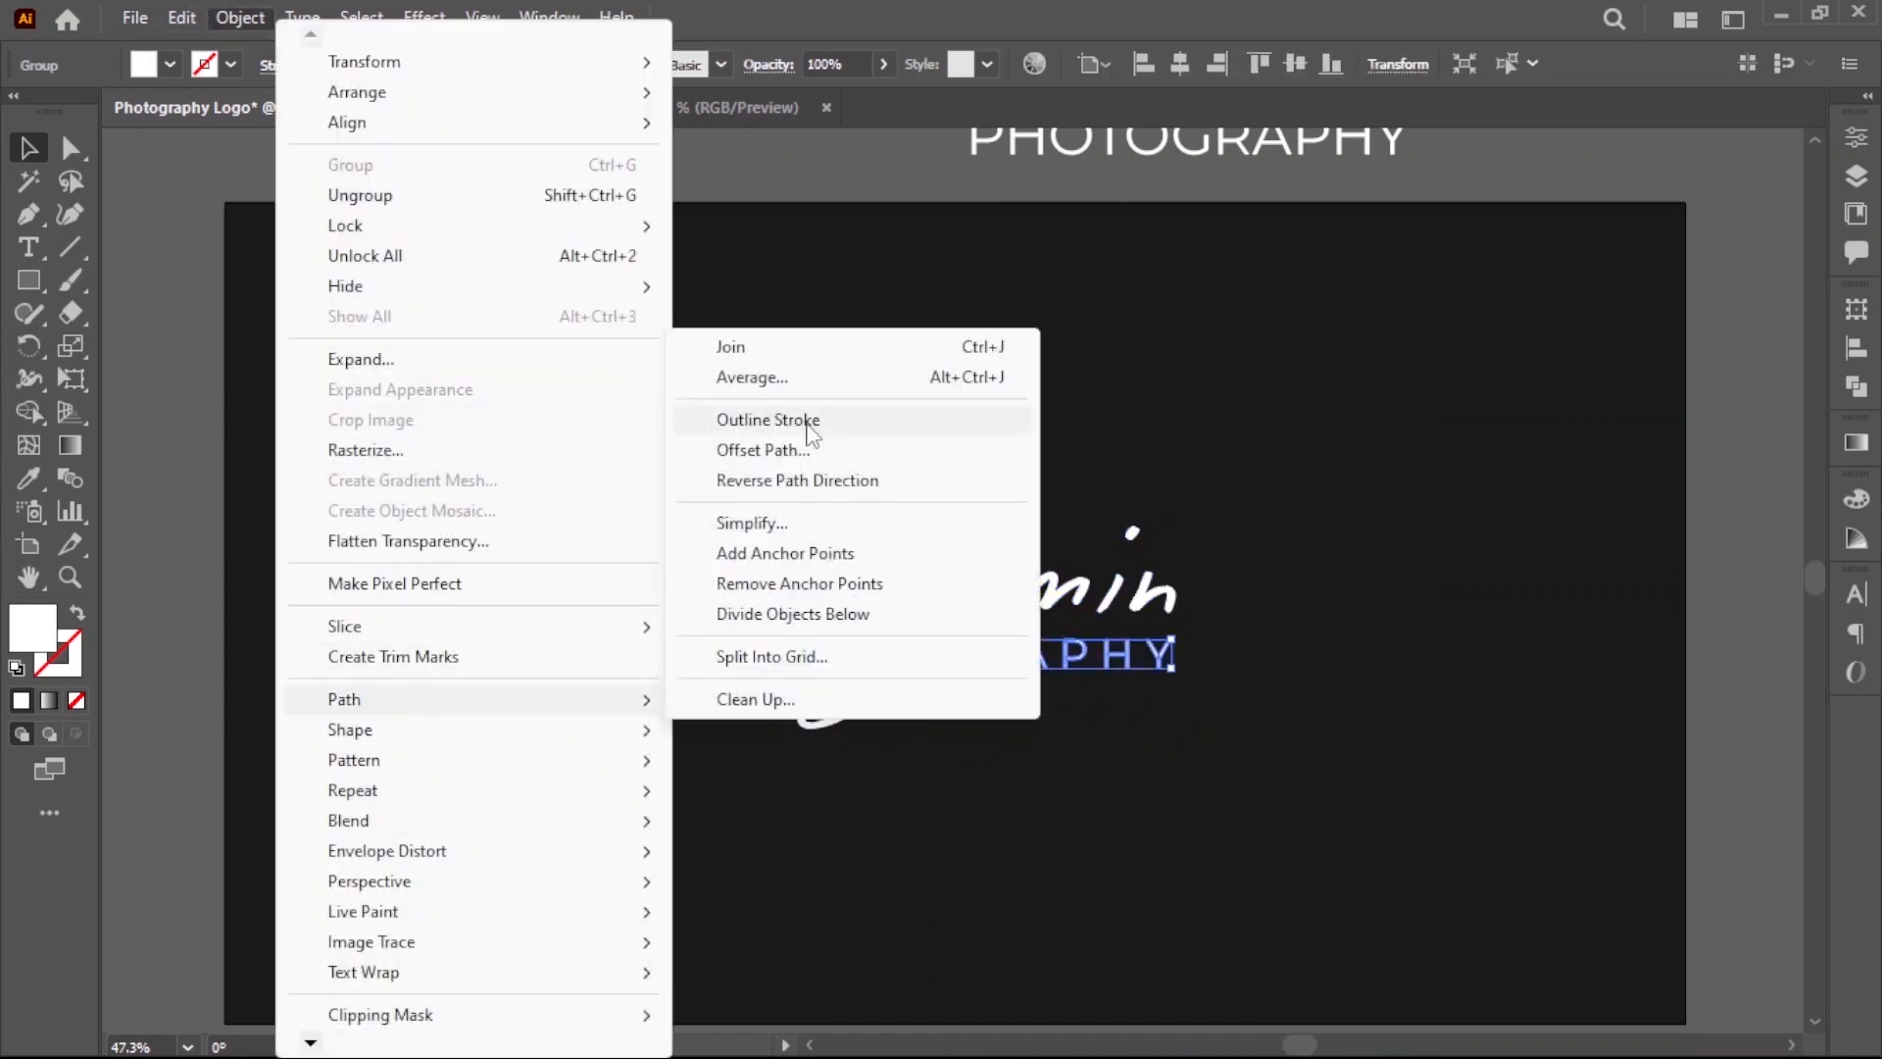
{"action": "left_click", "coordinate": [812, 454]}
{"action": "left_click", "coordinate": [1553, 820]}
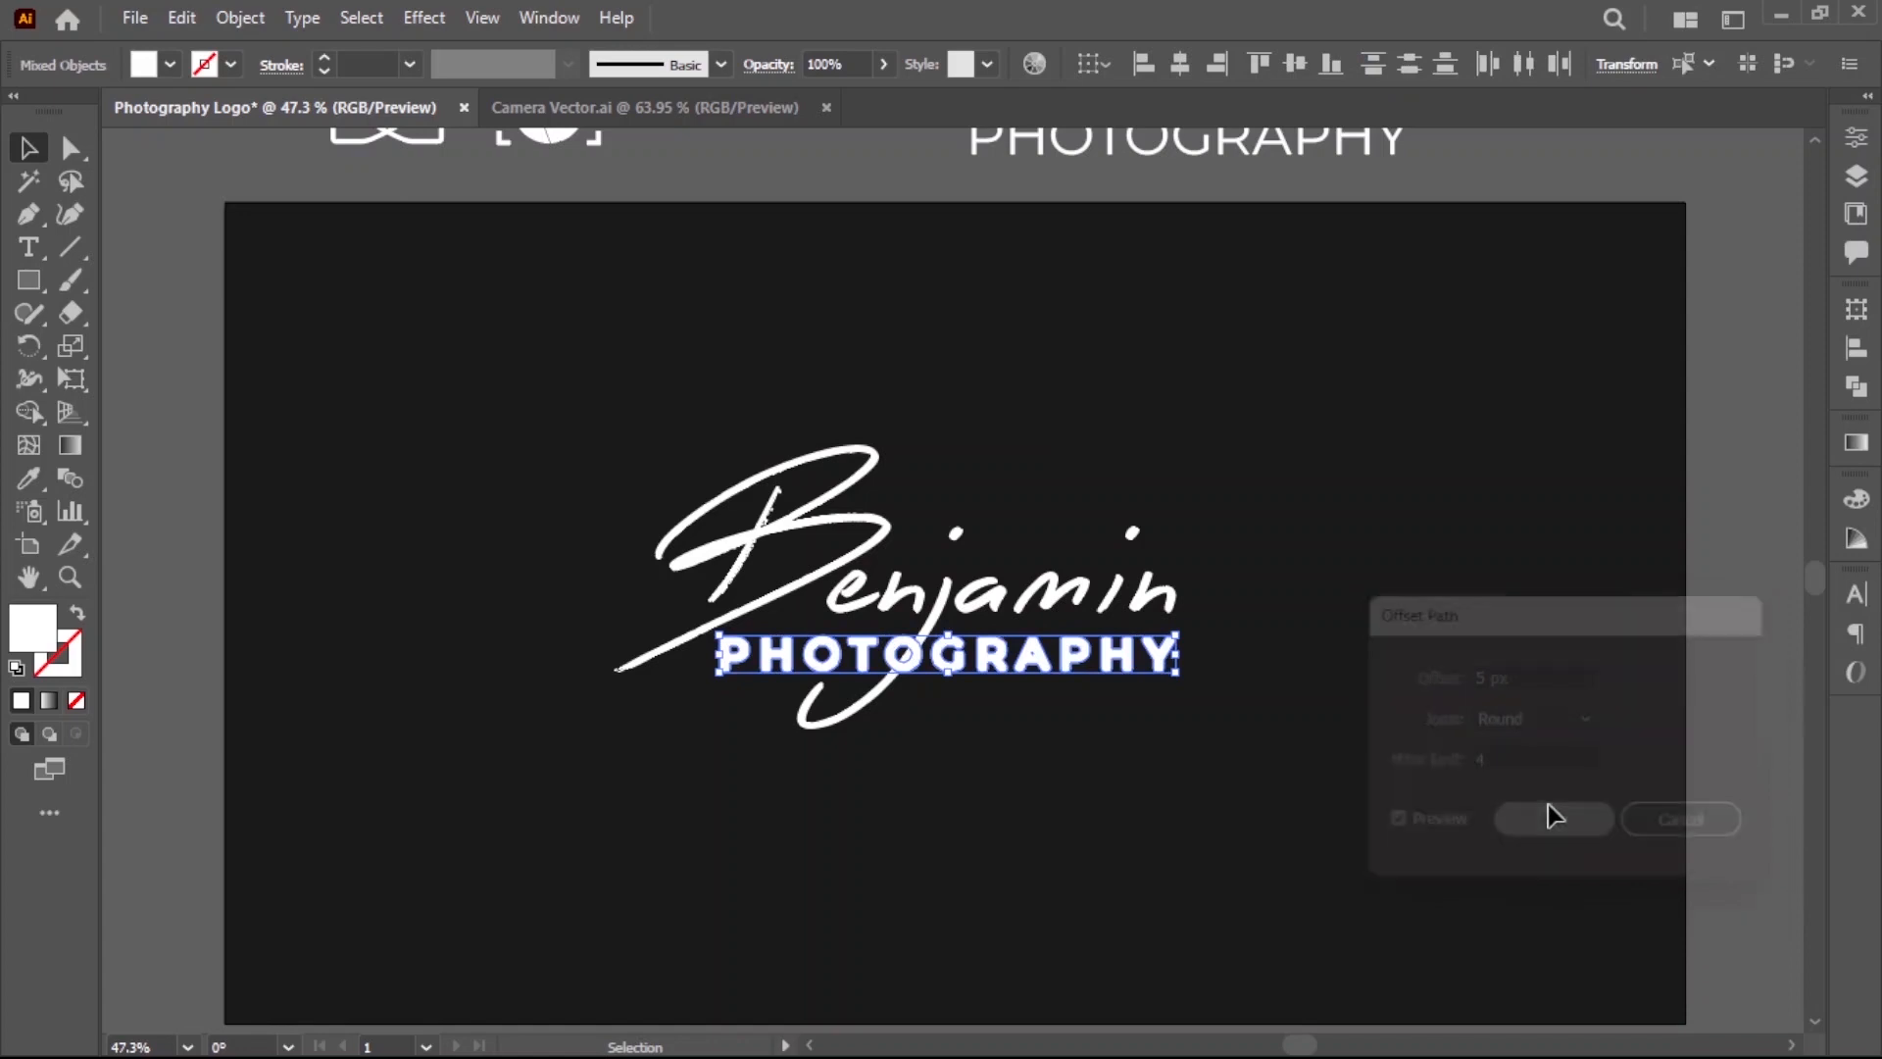
Fill the offset shapes around PHOTOGRAPHY with the dark color sampled from the artboard background.
{"action": "left_click", "coordinate": [29, 478]}
{"action": "left_click", "coordinate": [474, 562]}
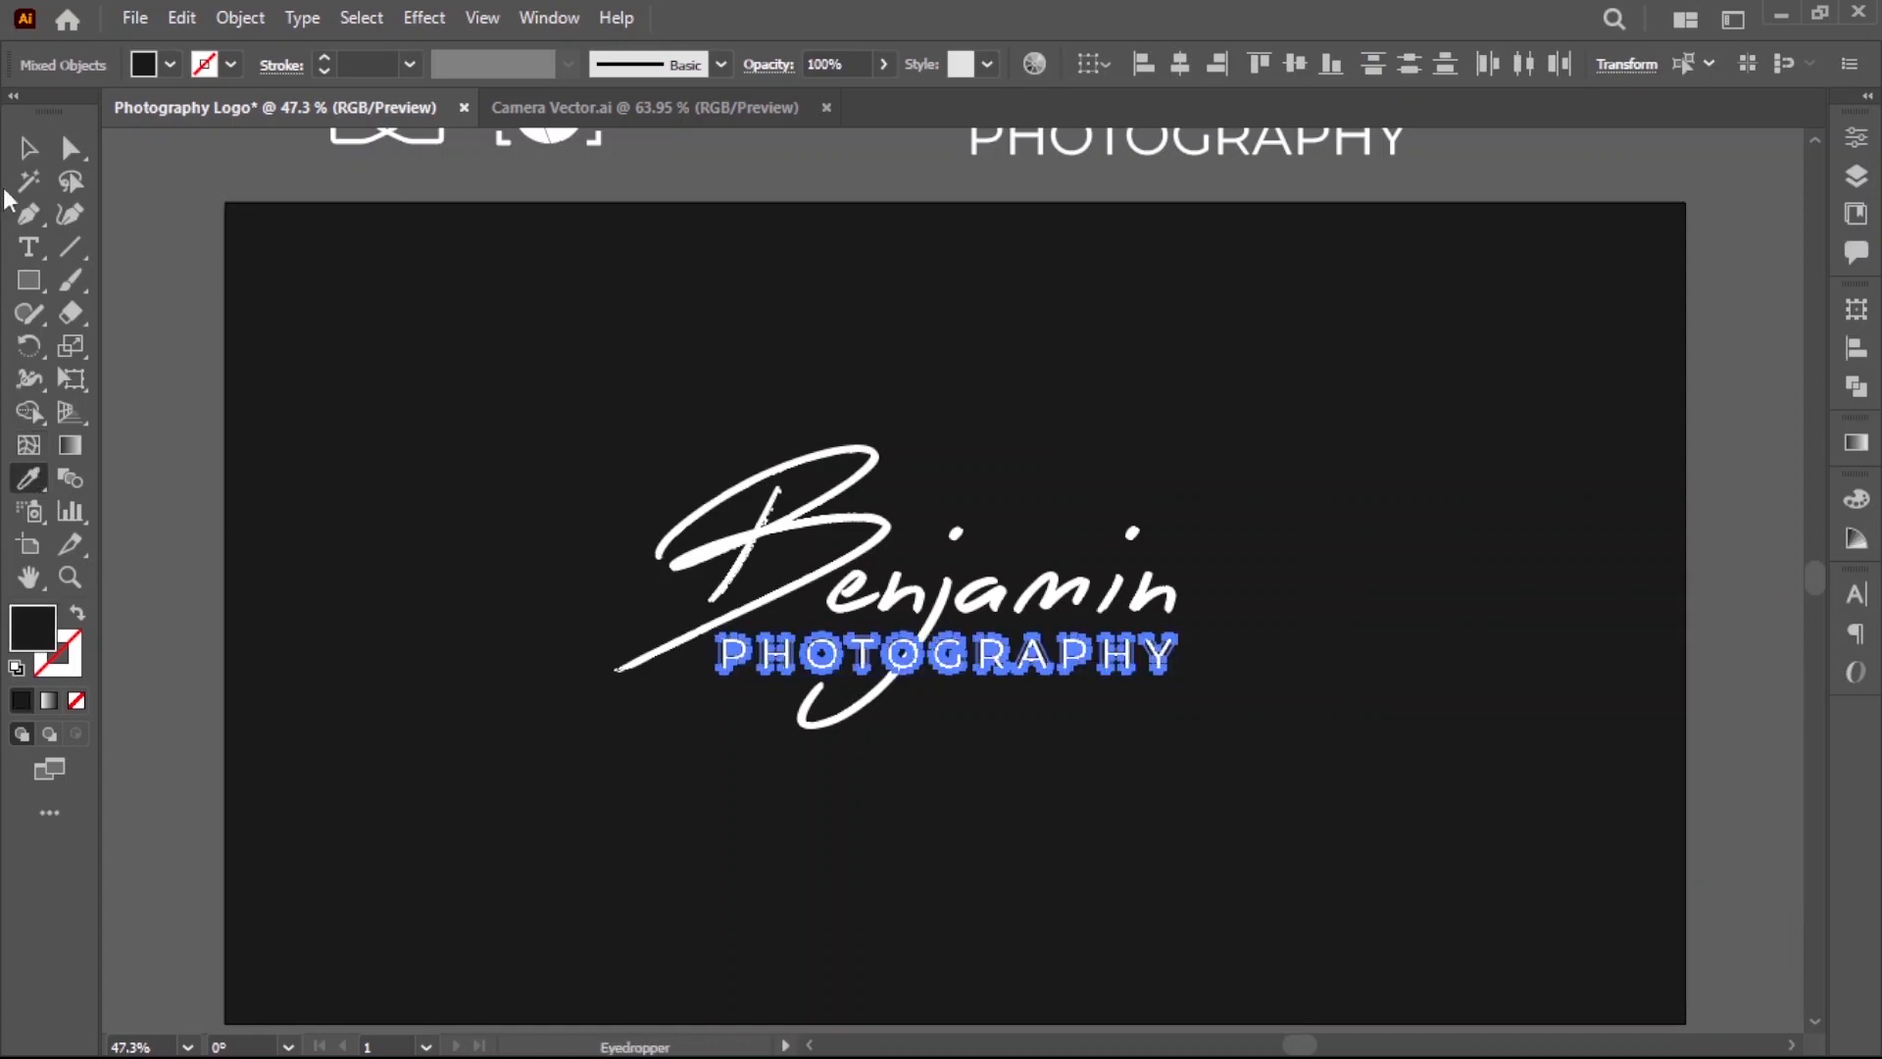
{"action": "left_click", "coordinate": [27, 147]}
{"action": "left_click", "coordinate": [397, 462]}
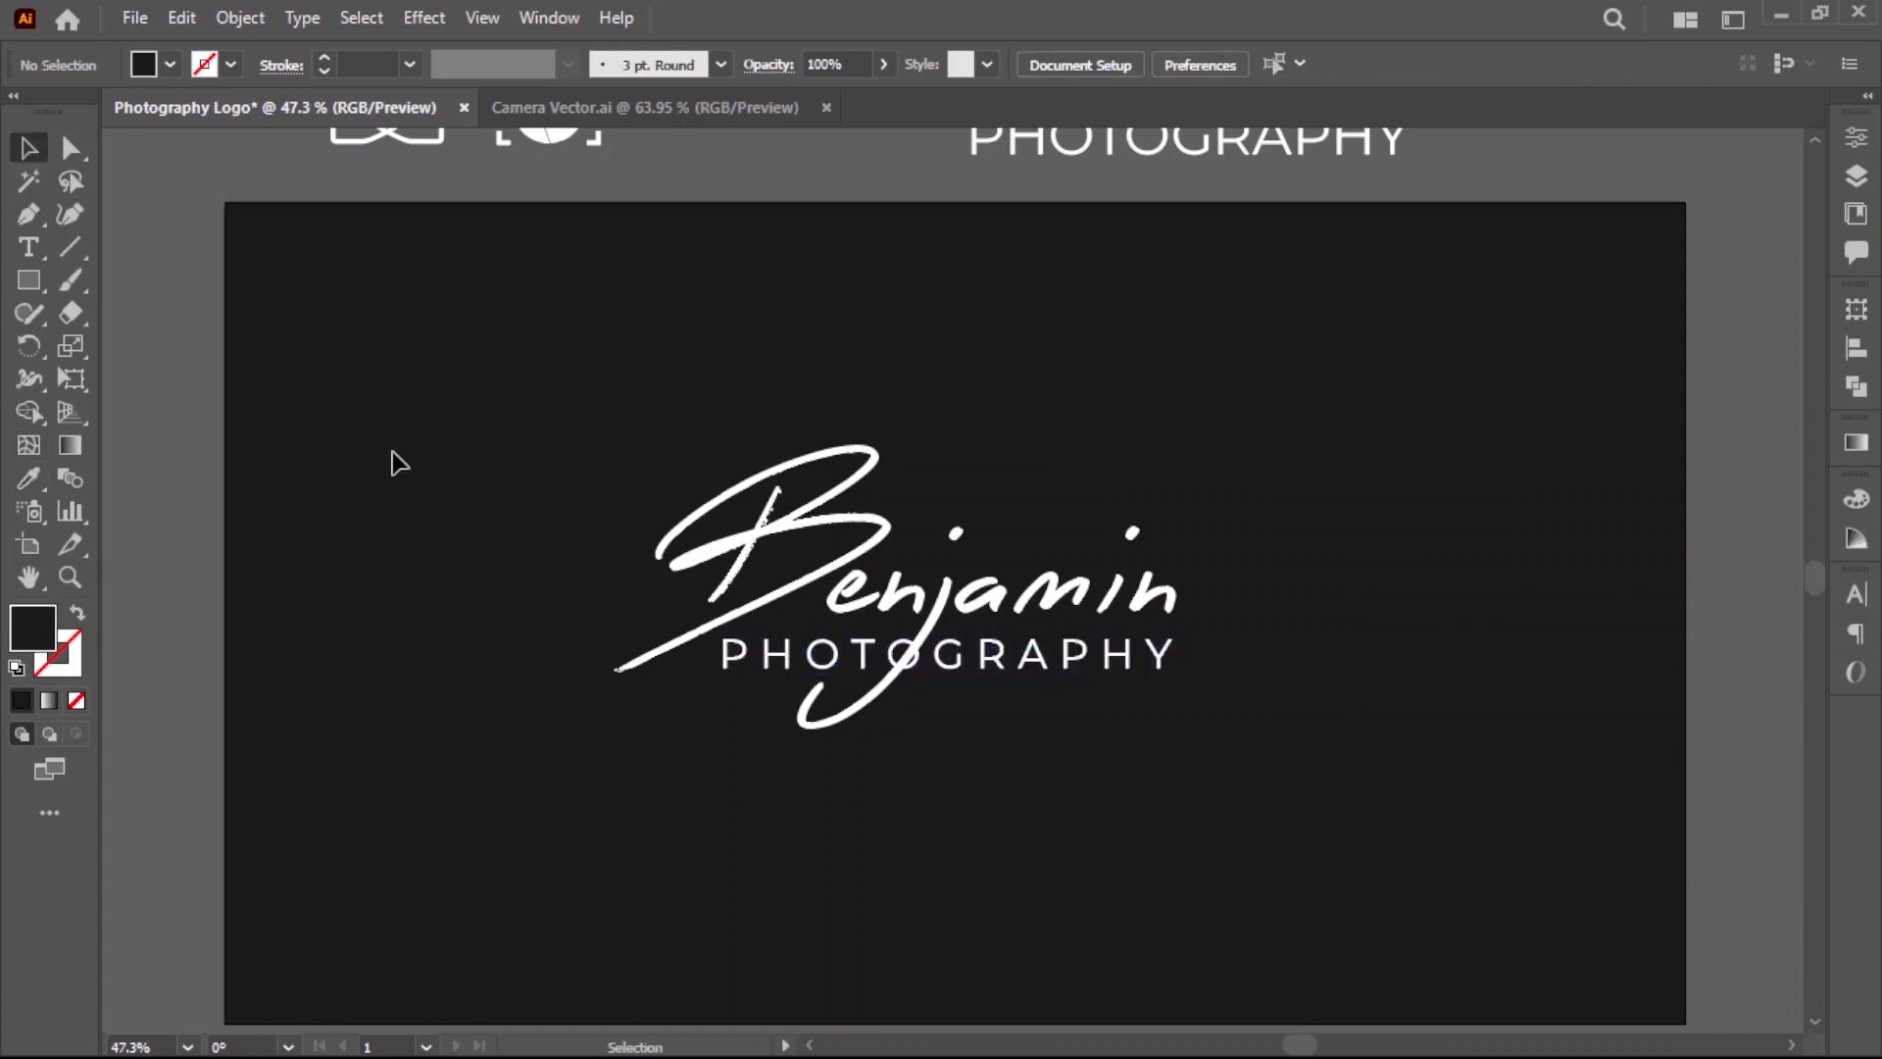
Bring the PHOTOGRAPHY group with its dark offset to the front of the script name.
{"action": "left_click", "coordinate": [1098, 653]}
{"action": "right_click", "coordinate": [1200, 774]}
{"action": "mouse_move", "coordinate": [1431, 637]}
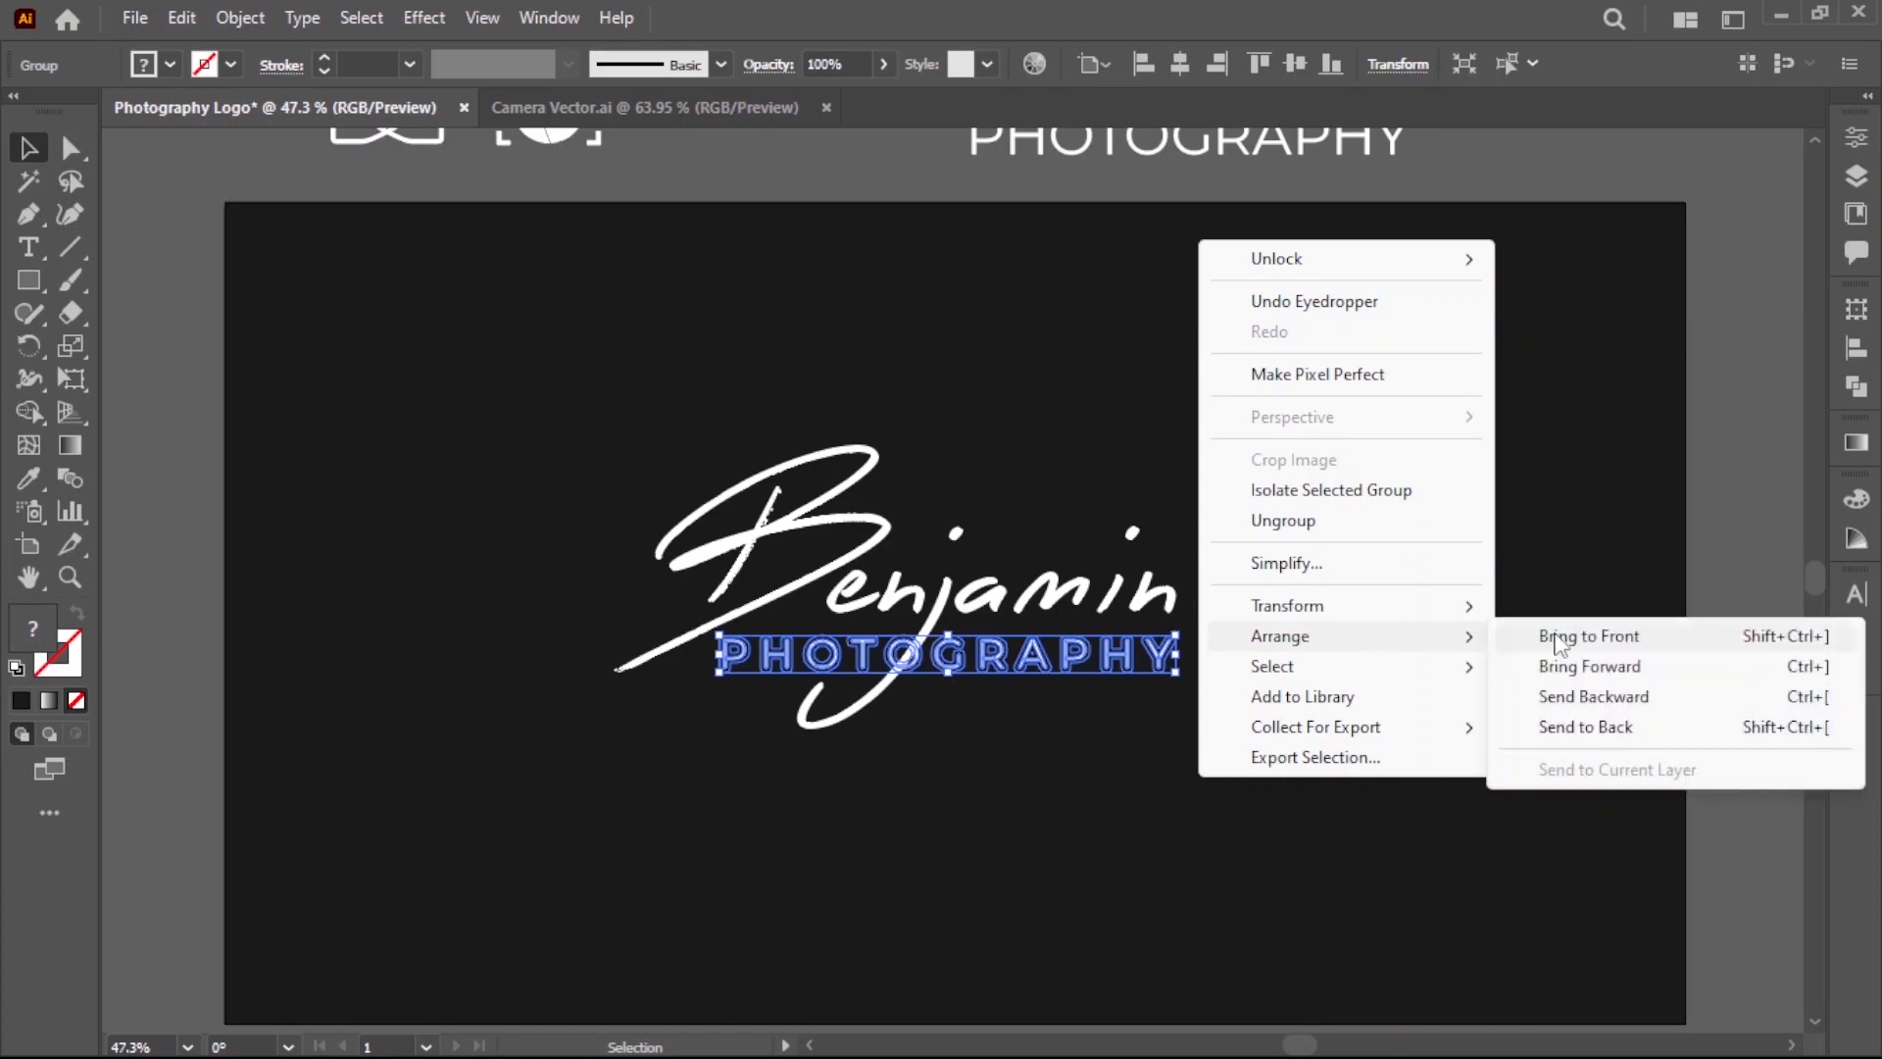
{"action": "left_click", "coordinate": [1559, 639]}
{"action": "left_click", "coordinate": [1475, 760]}
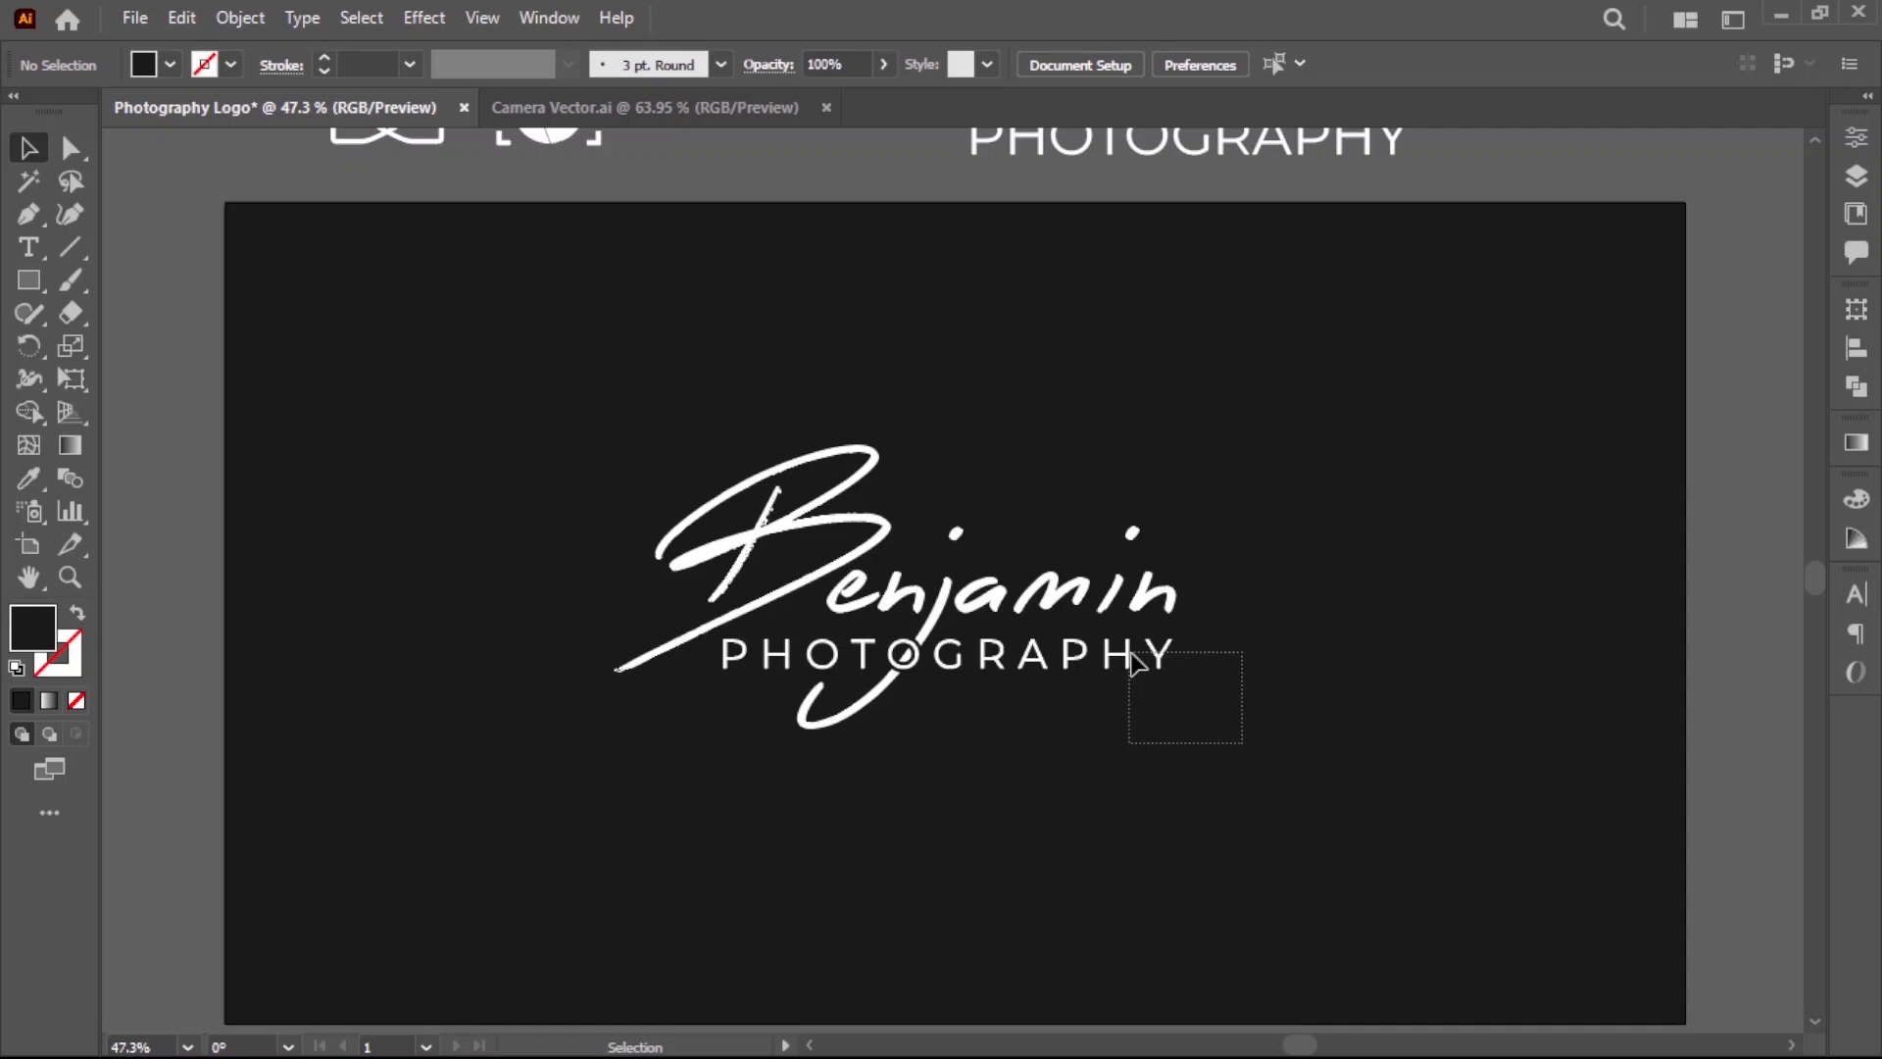
Place a ready-made camera icon on the script-name logo and move the finished logo off the artboard.
{"action": "left_click_drag", "start_coordinate": [1133, 661], "coordinate": [995, 589]}
{"action": "left_click", "coordinate": [1422, 554]}
{"action": "left_click", "coordinate": [990, 562], "text": "ctrl+alt"}
{"action": "left_click_drag", "start_coordinate": [738, 276], "coordinate": [748, 408]}
{"action": "left_click_drag", "start_coordinate": [751, 185], "coordinate": [996, 694]}
{"action": "left_click", "coordinate": [1185, 710]}
{"action": "left_click_drag", "start_coordinate": [966, 775], "coordinate": [1388, 863]}
{"action": "left_click", "coordinate": [1079, 519]}
{"action": "left_click_drag", "start_coordinate": [1240, 382], "coordinate": [1237, 380]}
{"action": "left_click", "coordinate": [1357, 461]}
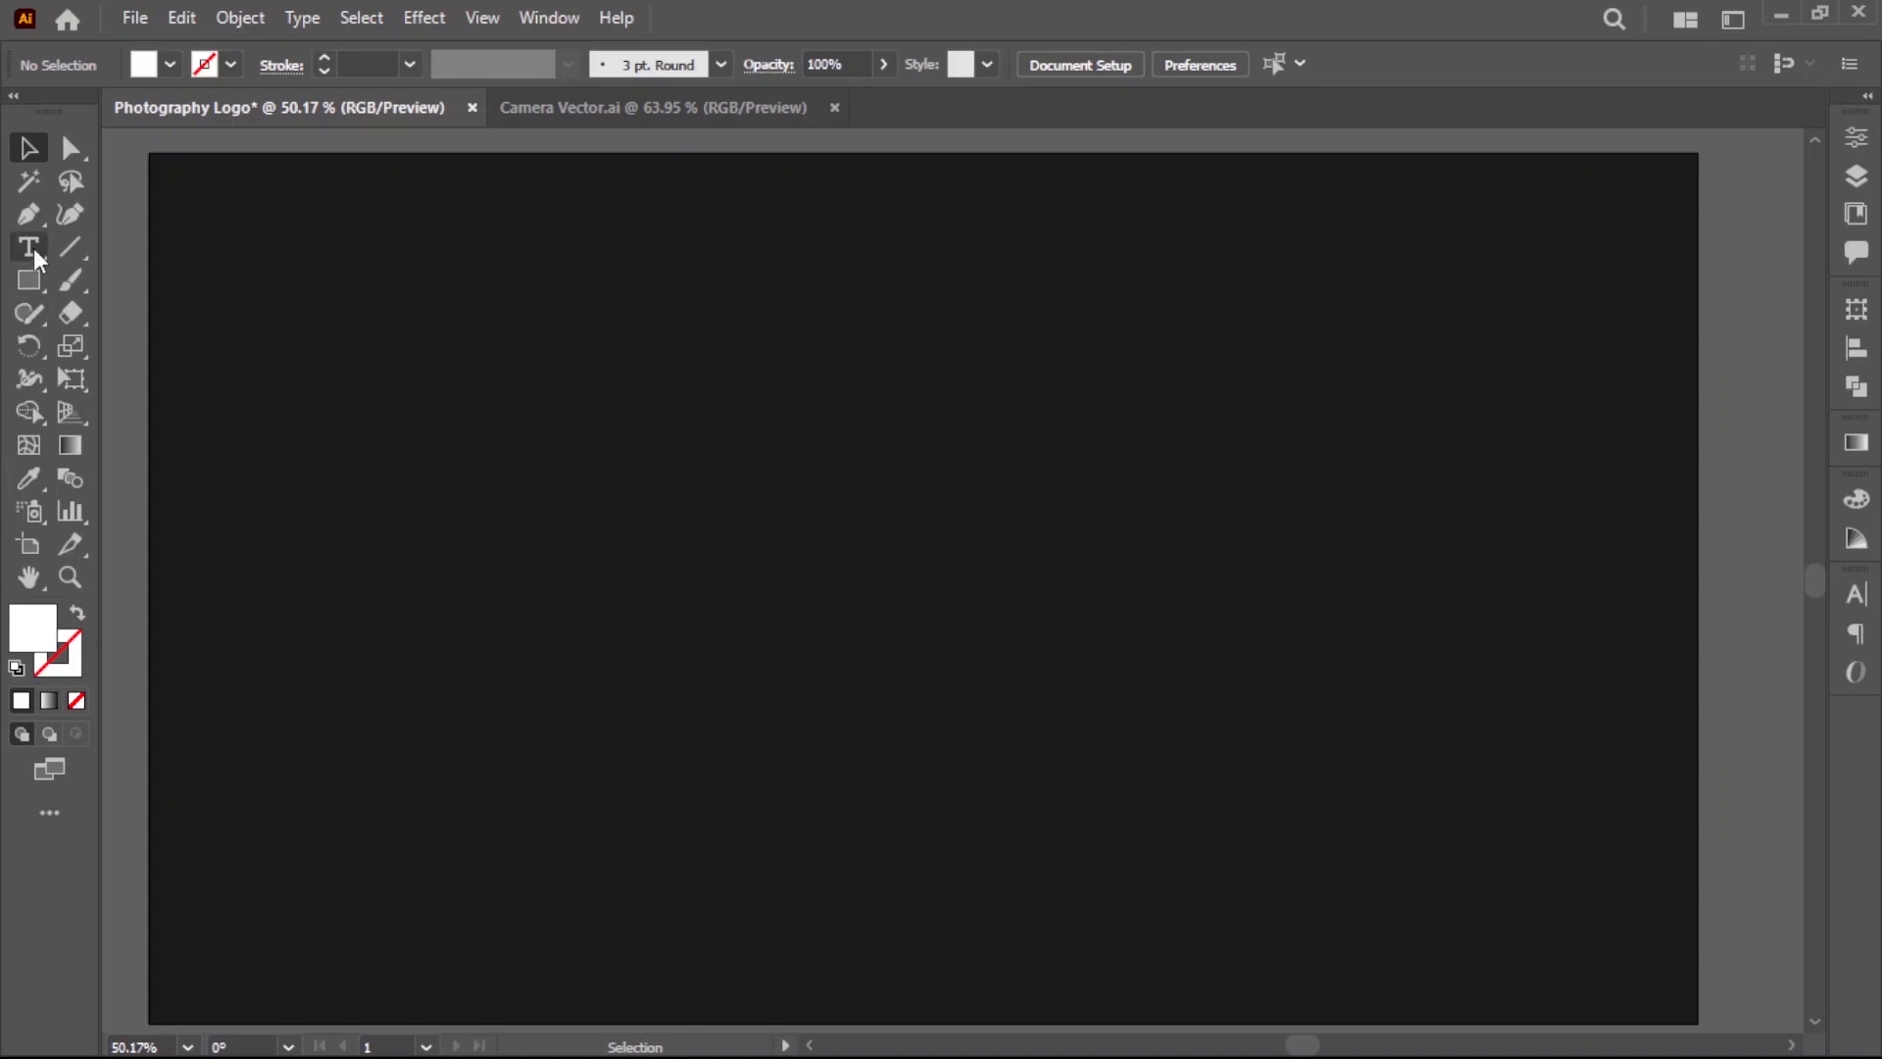
Add a new white text object on the empty artboard and set its tracking to 0.
{"action": "left_click", "coordinate": [36, 254]}
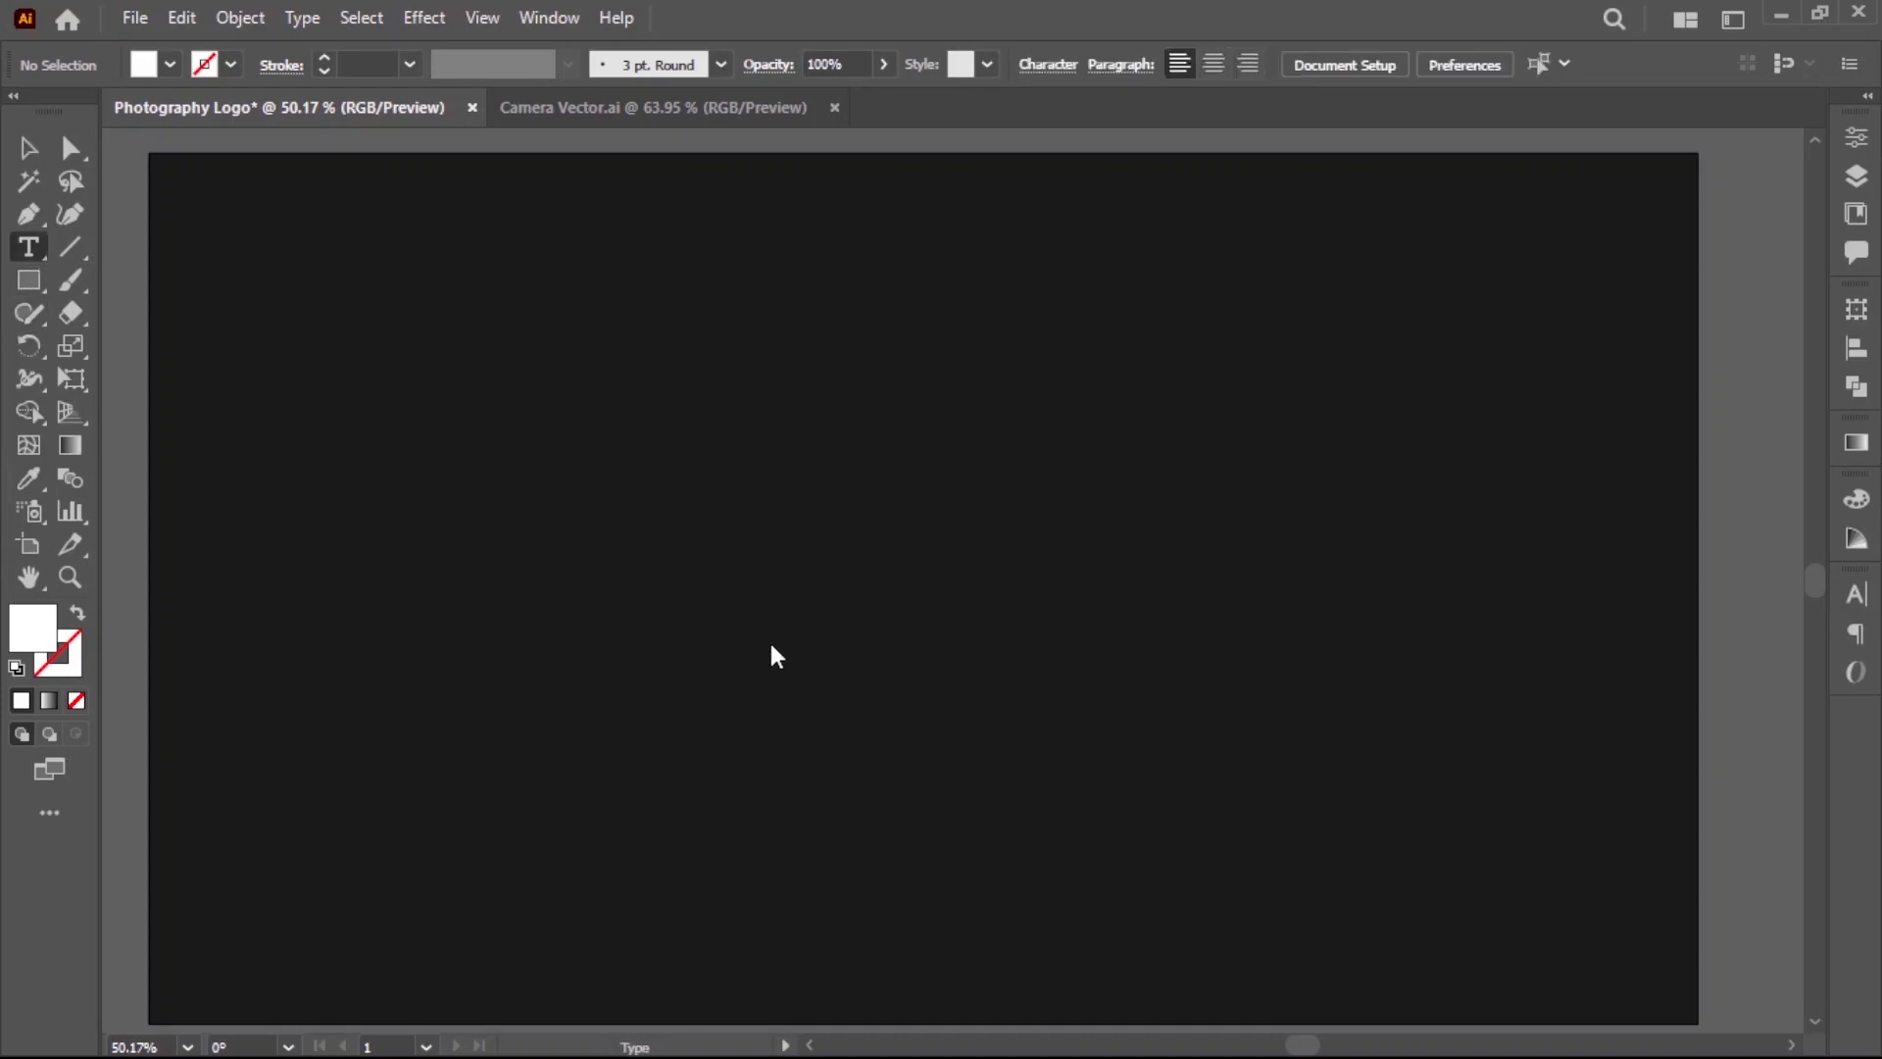
{"action": "left_click", "coordinate": [780, 598]}
{"action": "left_click", "coordinate": [169, 64]}
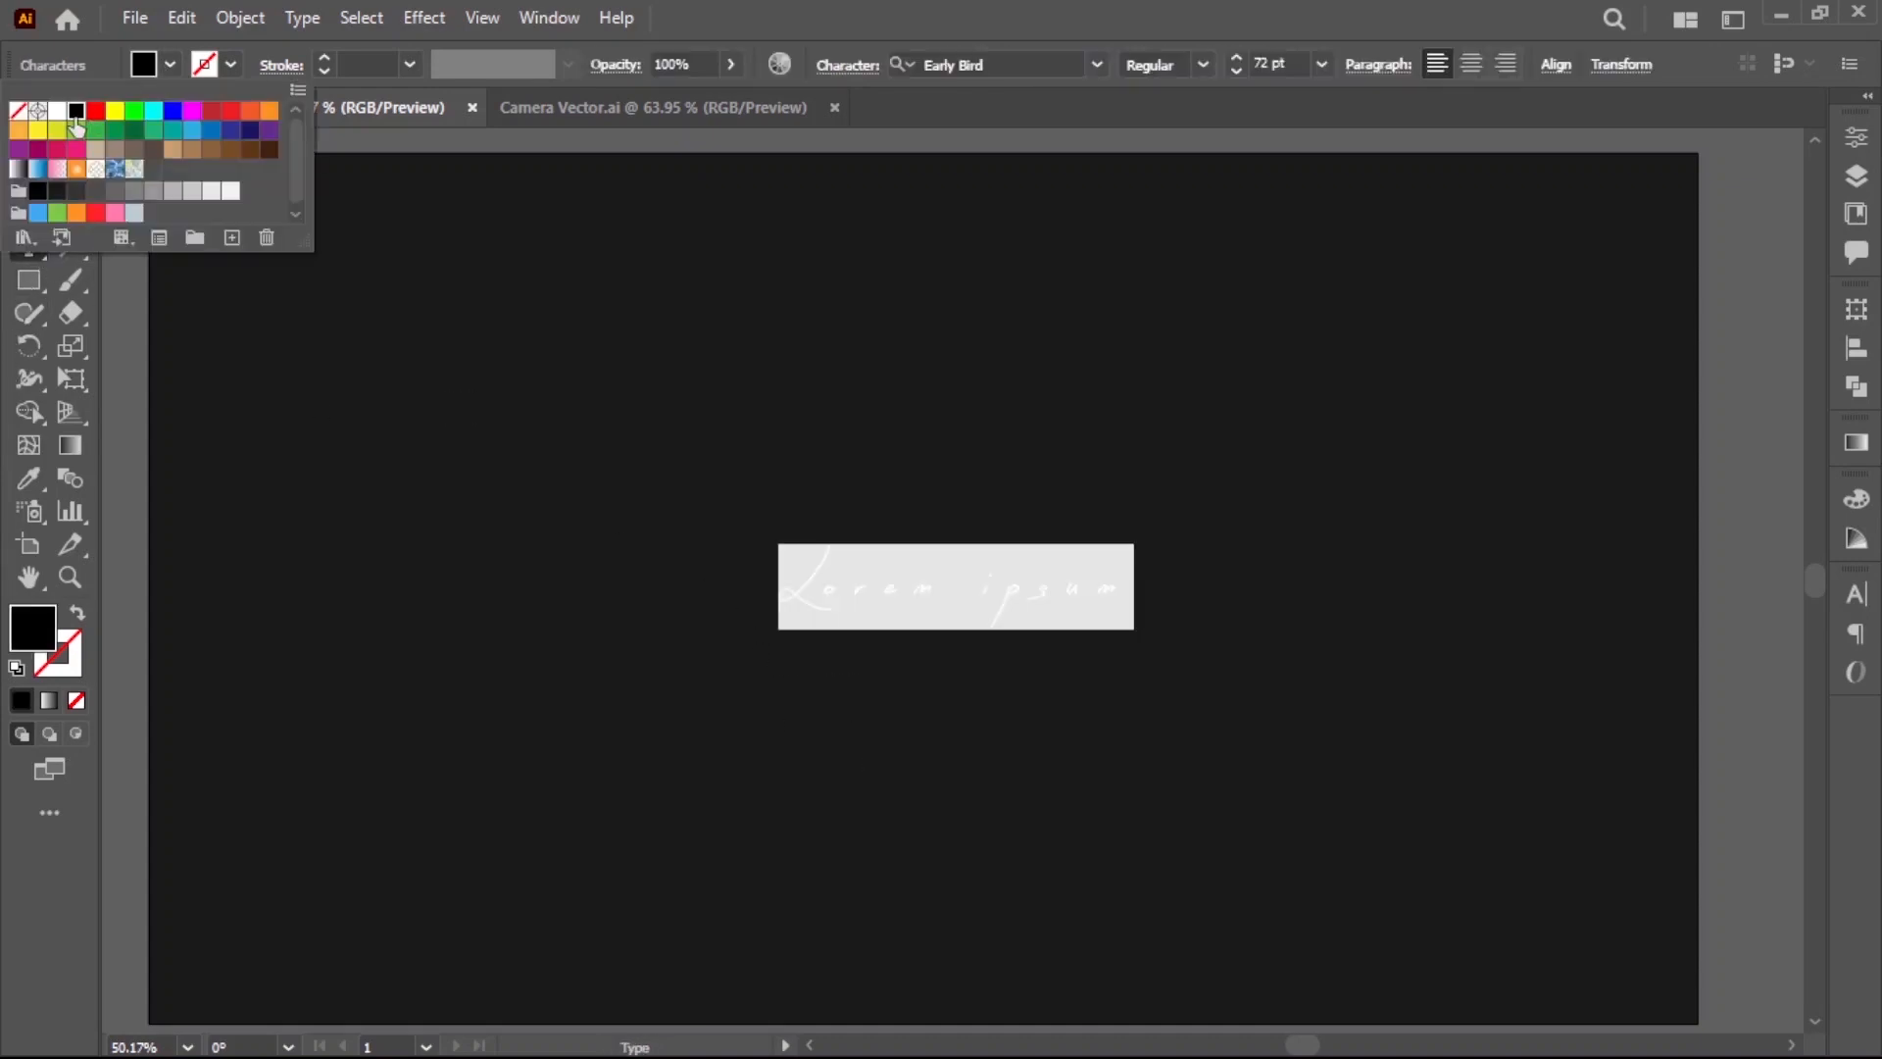
{"action": "left_click", "coordinate": [76, 128]}
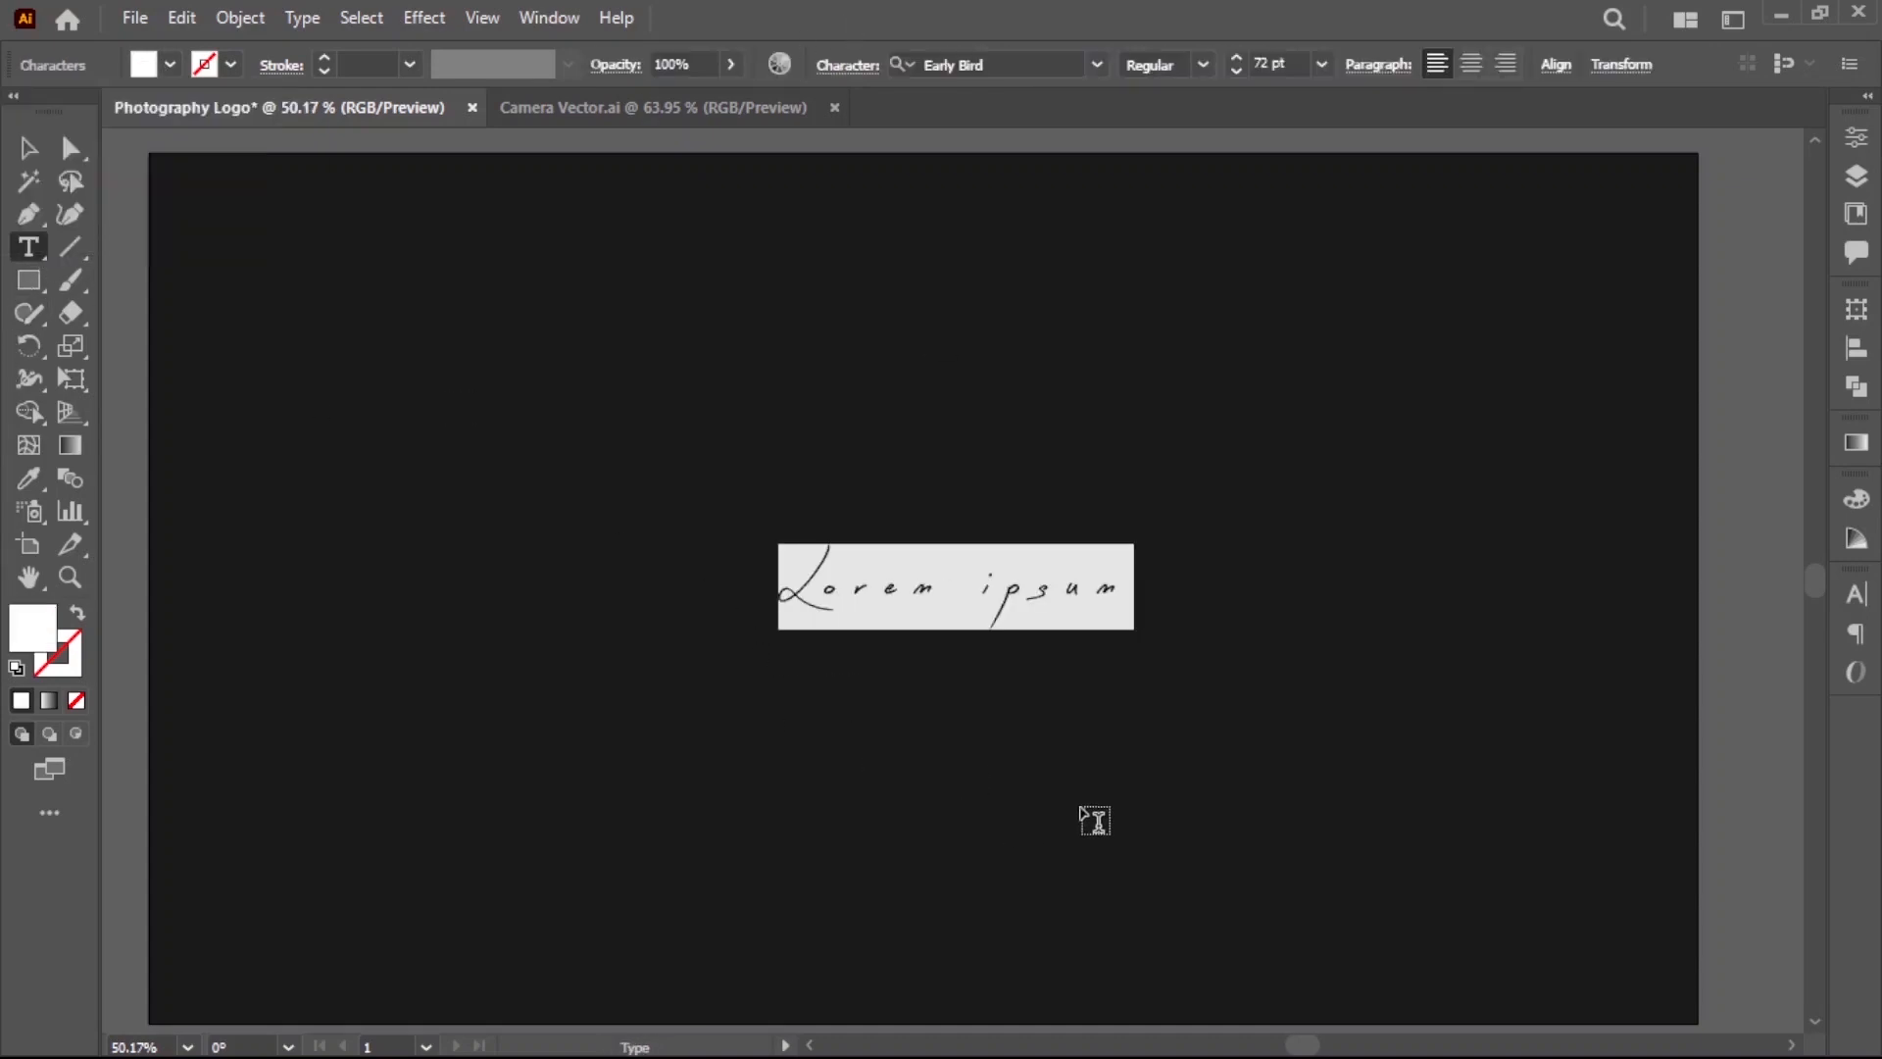
{"action": "left_click", "coordinate": [847, 65]}
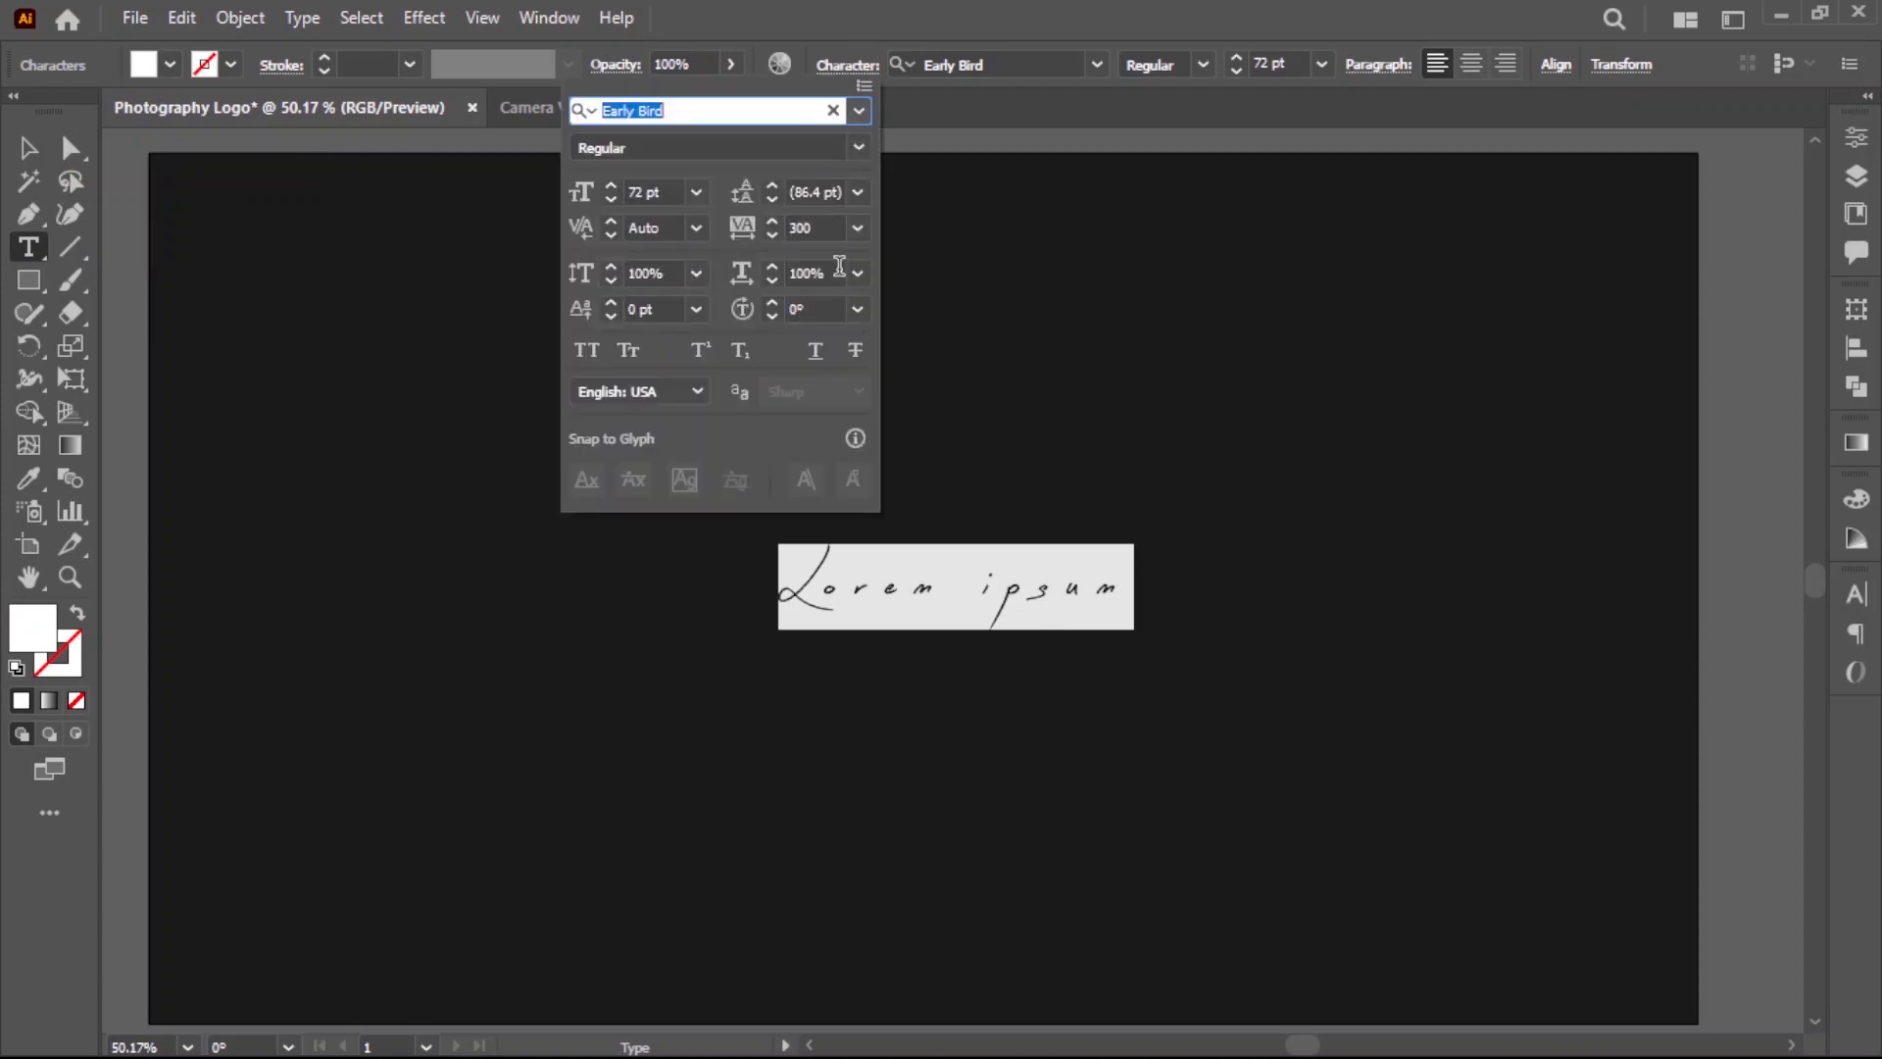
{"action": "left_click", "coordinate": [858, 227]}
{"action": "left_click", "coordinate": [883, 437]}
{"action": "left_click", "coordinate": [962, 45]}
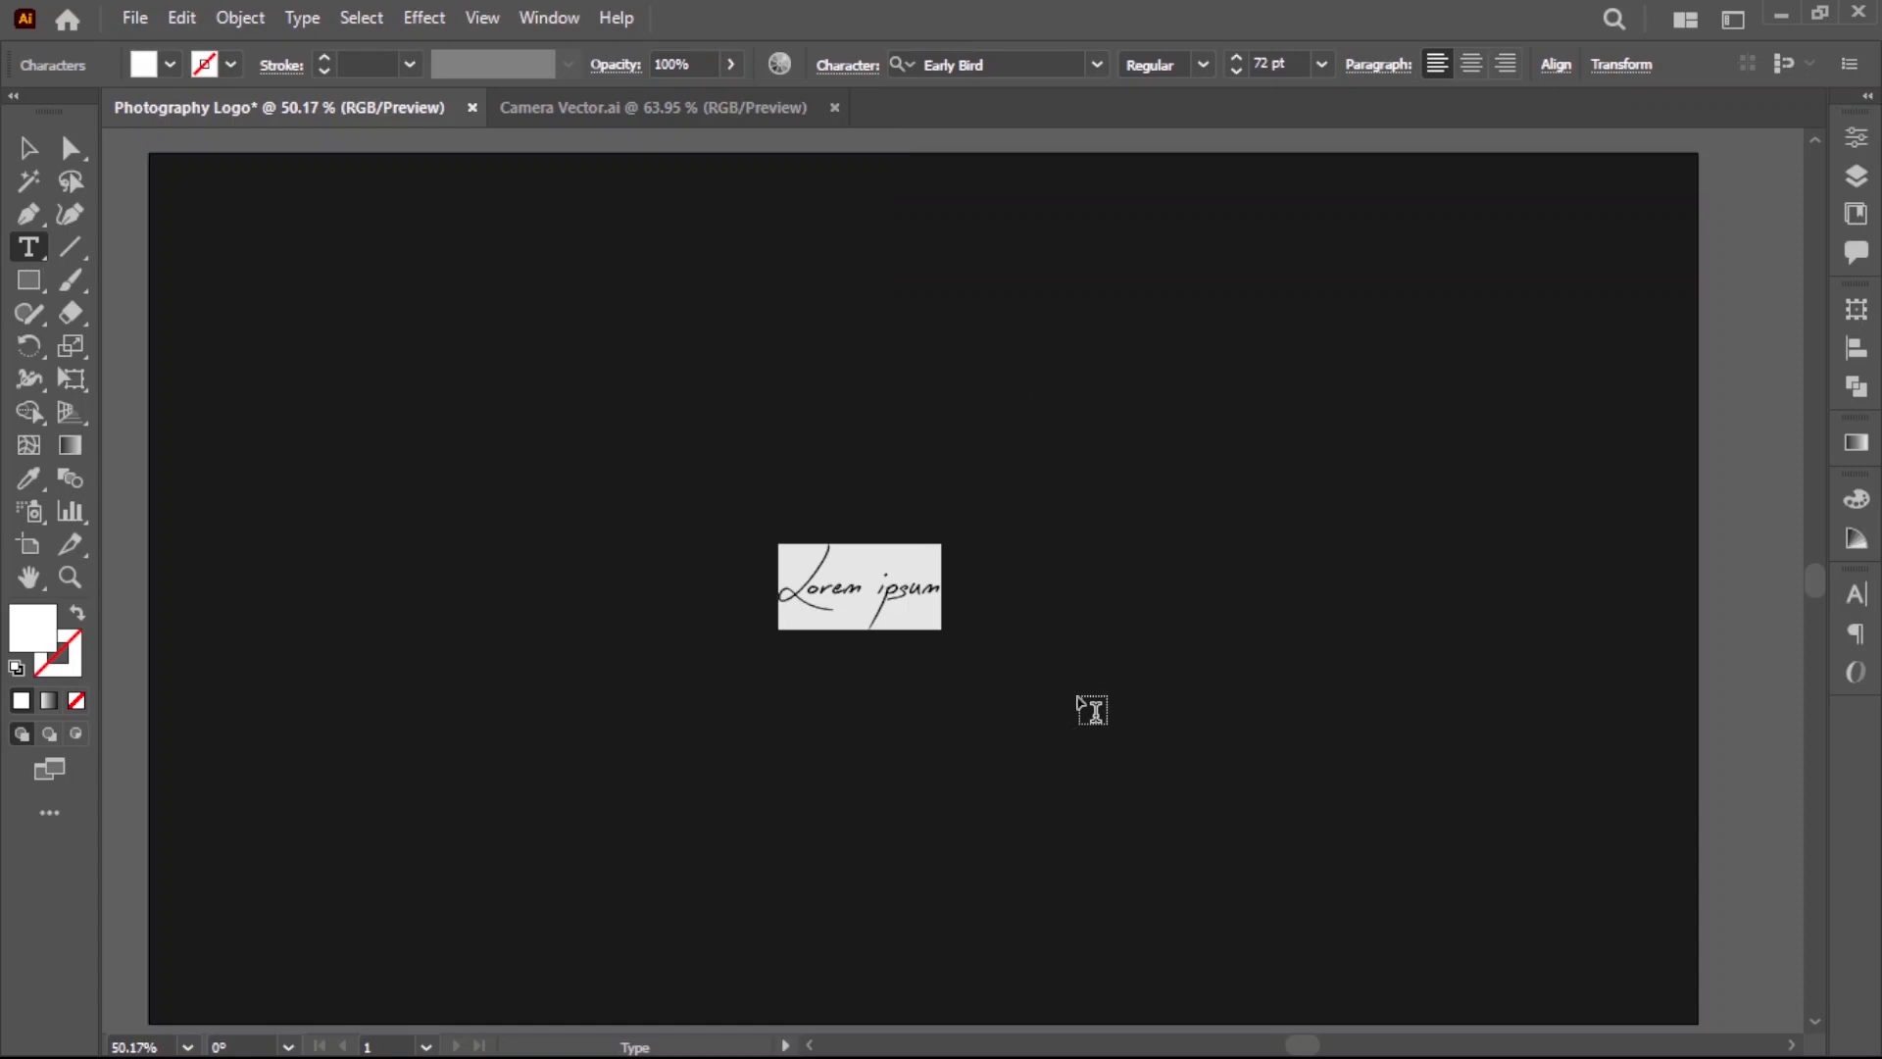
Replace the placeholder text with "indiga" and enlarge it to about 359 pt near the artboard's center.
{"action": "key", "text": "BackSpace"}
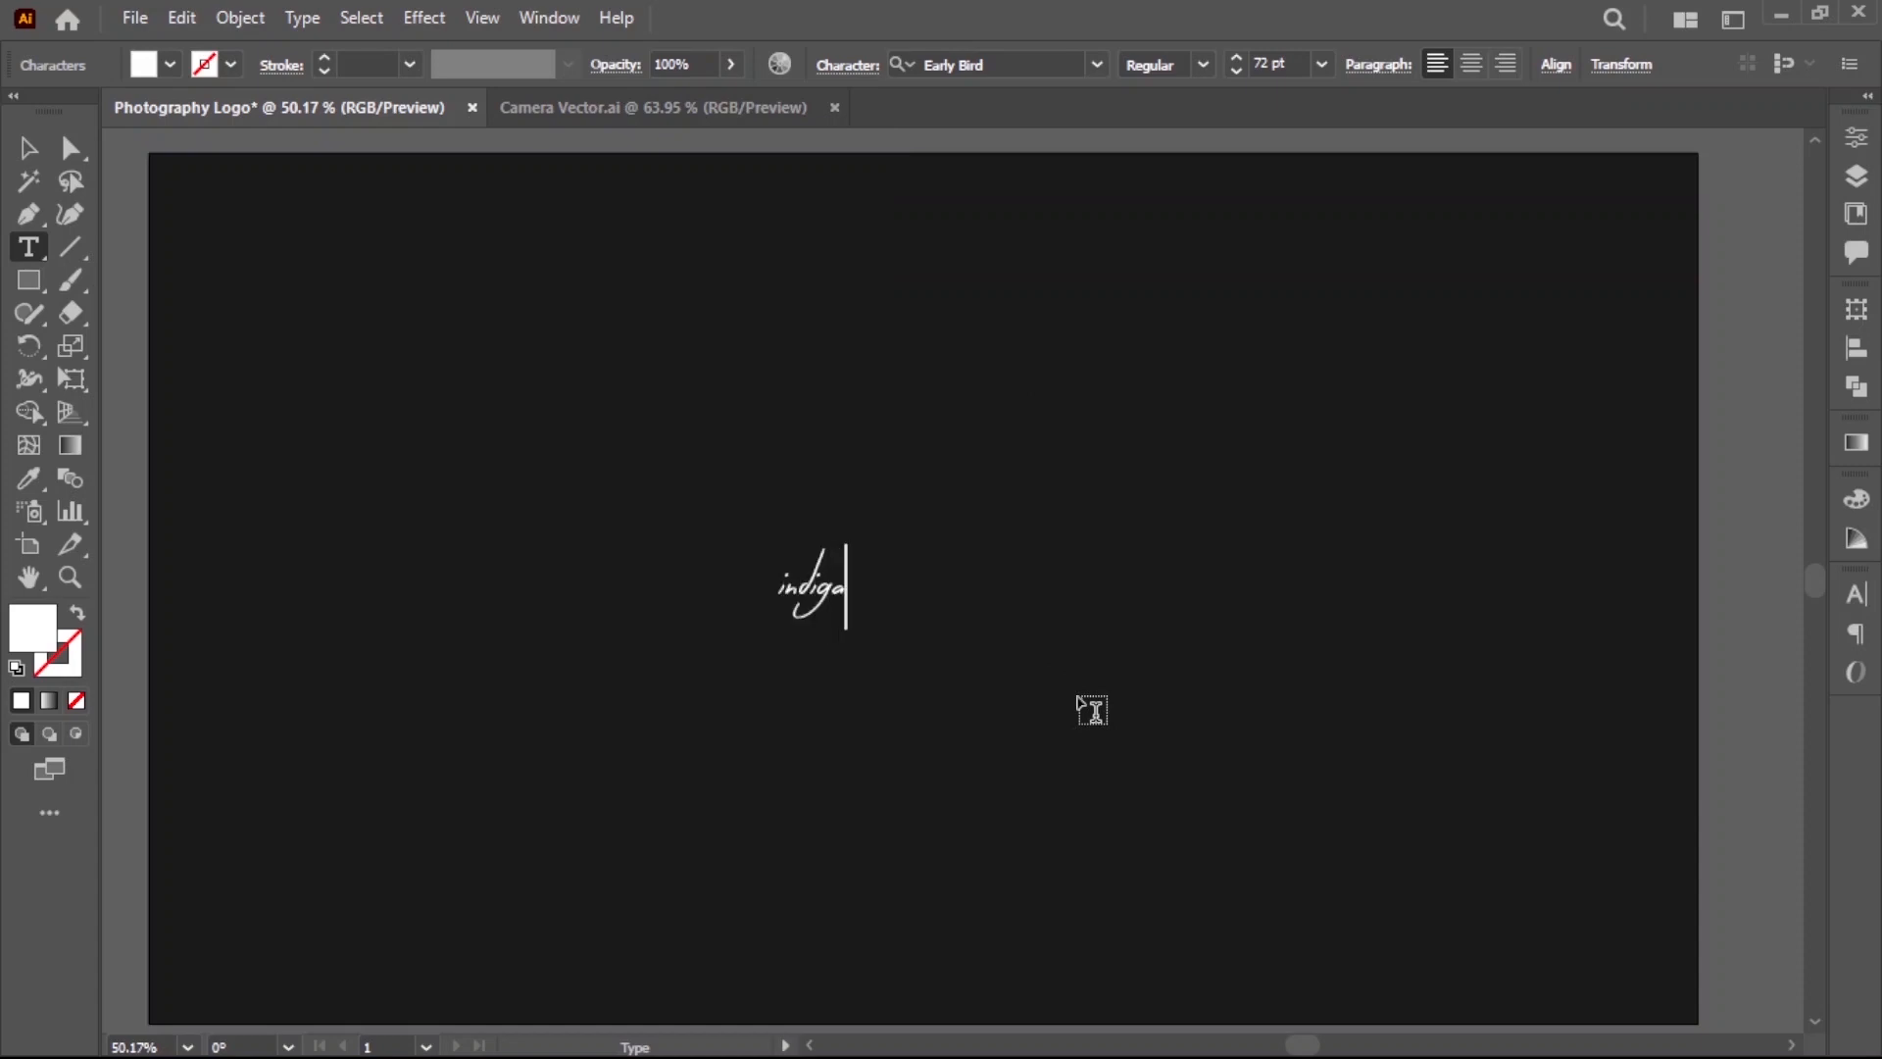
{"action": "left_click", "coordinate": [30, 149]}
{"action": "left_click_drag", "start_coordinate": [854, 632], "coordinate": [1429, 798]}
{"action": "left_click", "coordinate": [1303, 764]}
{"action": "left_click_drag", "start_coordinate": [986, 614], "coordinate": [1042, 616]}
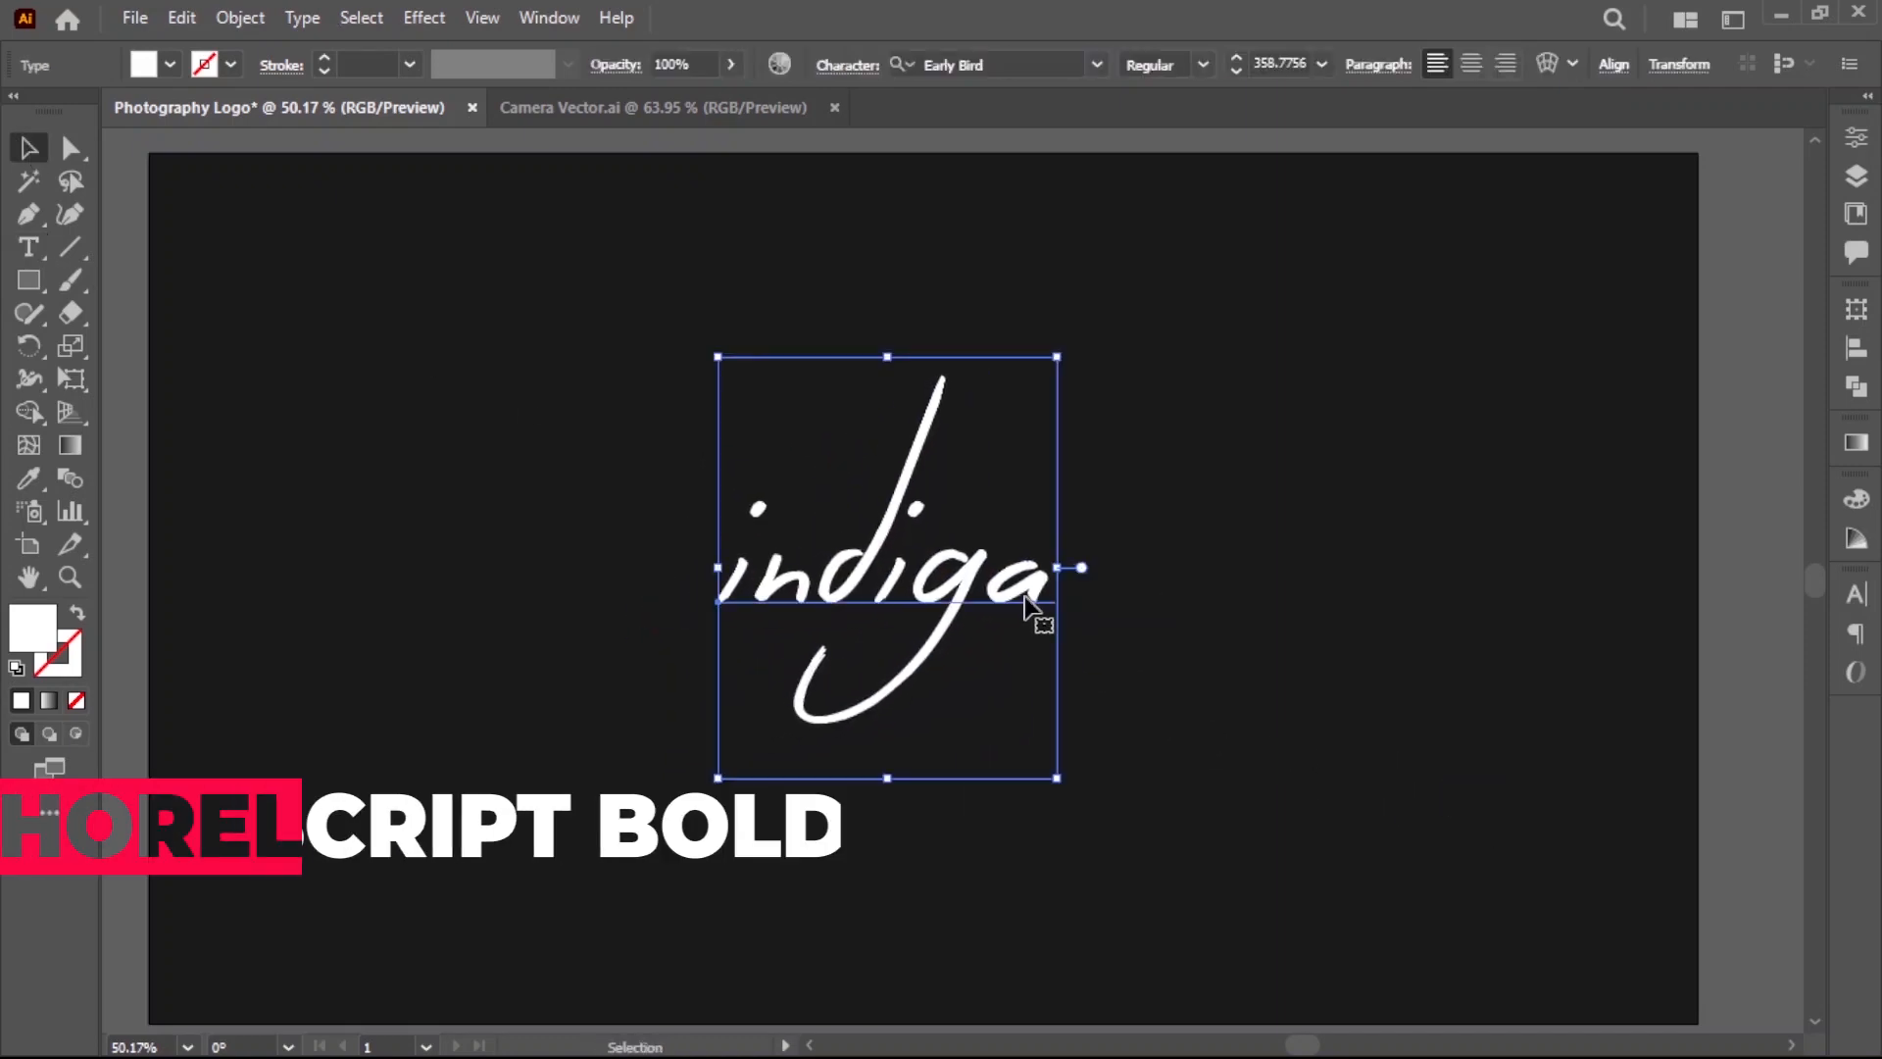
Set the font of the indiga text to Shorelines Script Bold.
{"action": "left_click", "coordinate": [1025, 67]}
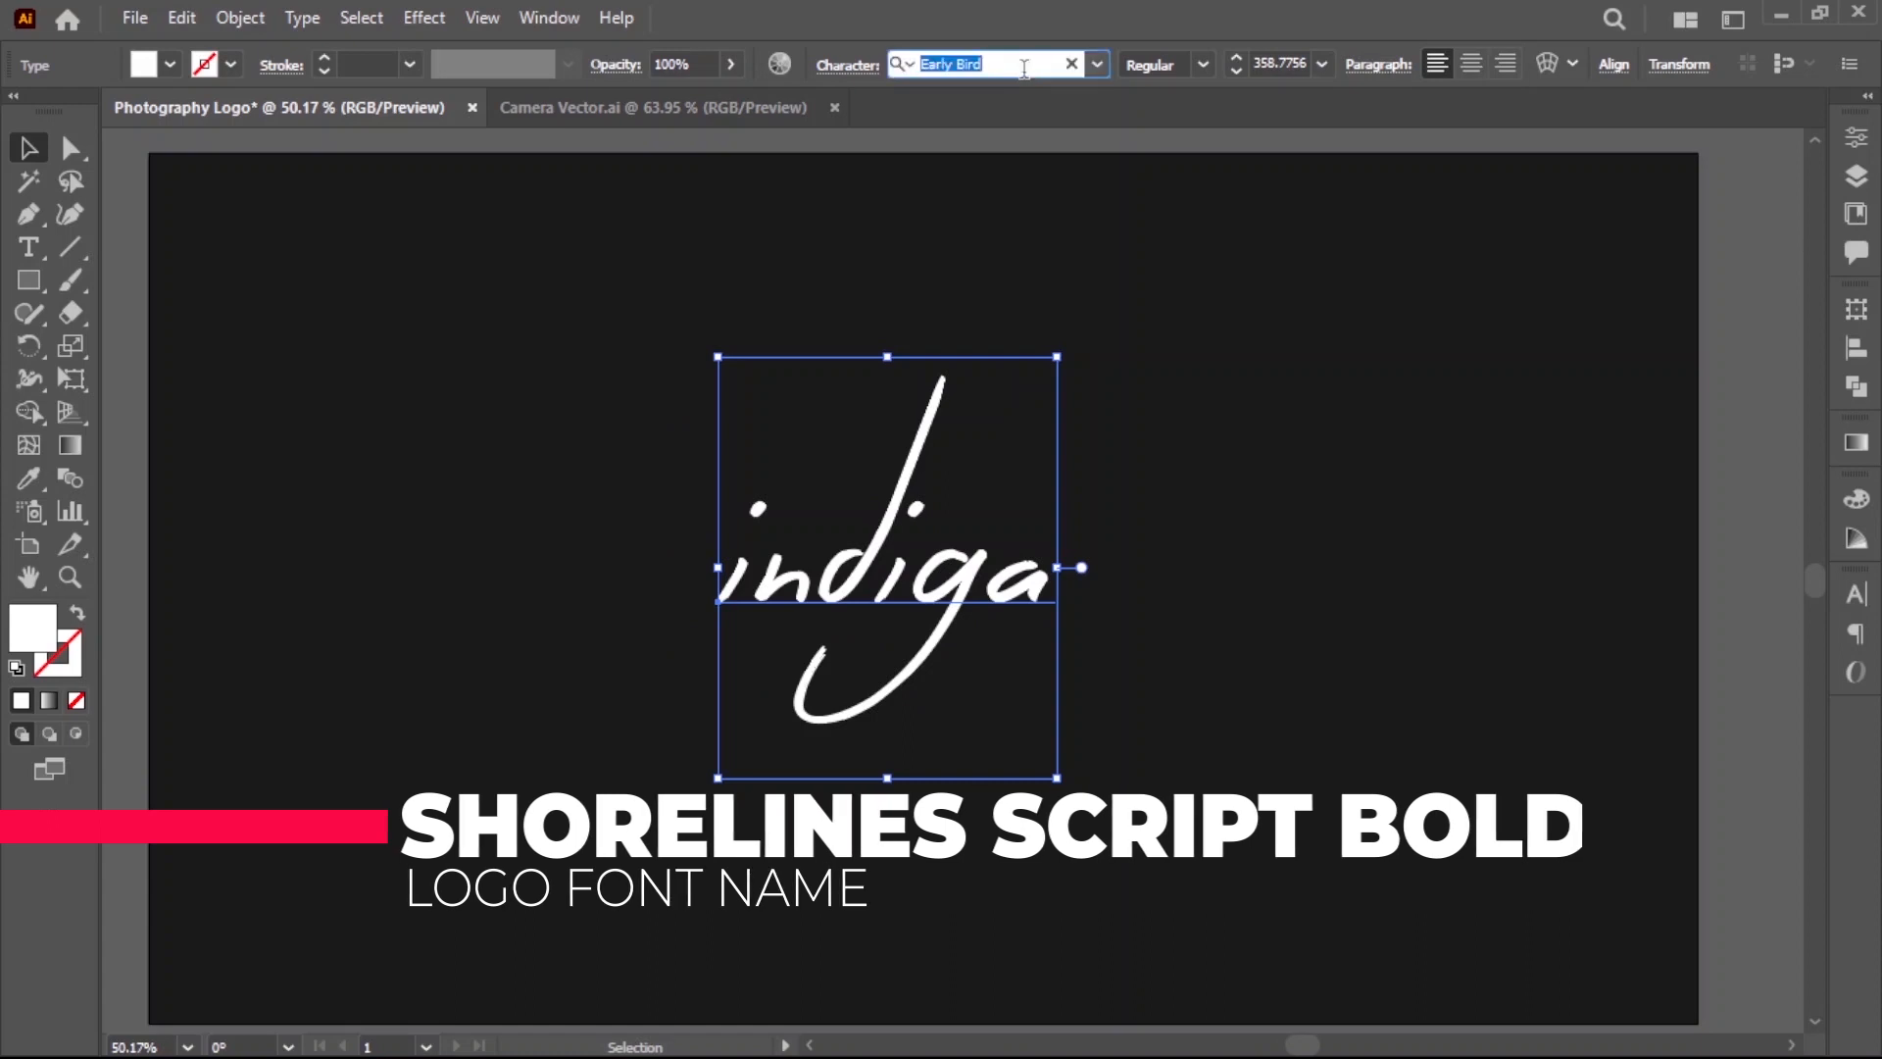
{"action": "type", "text": "shore"}
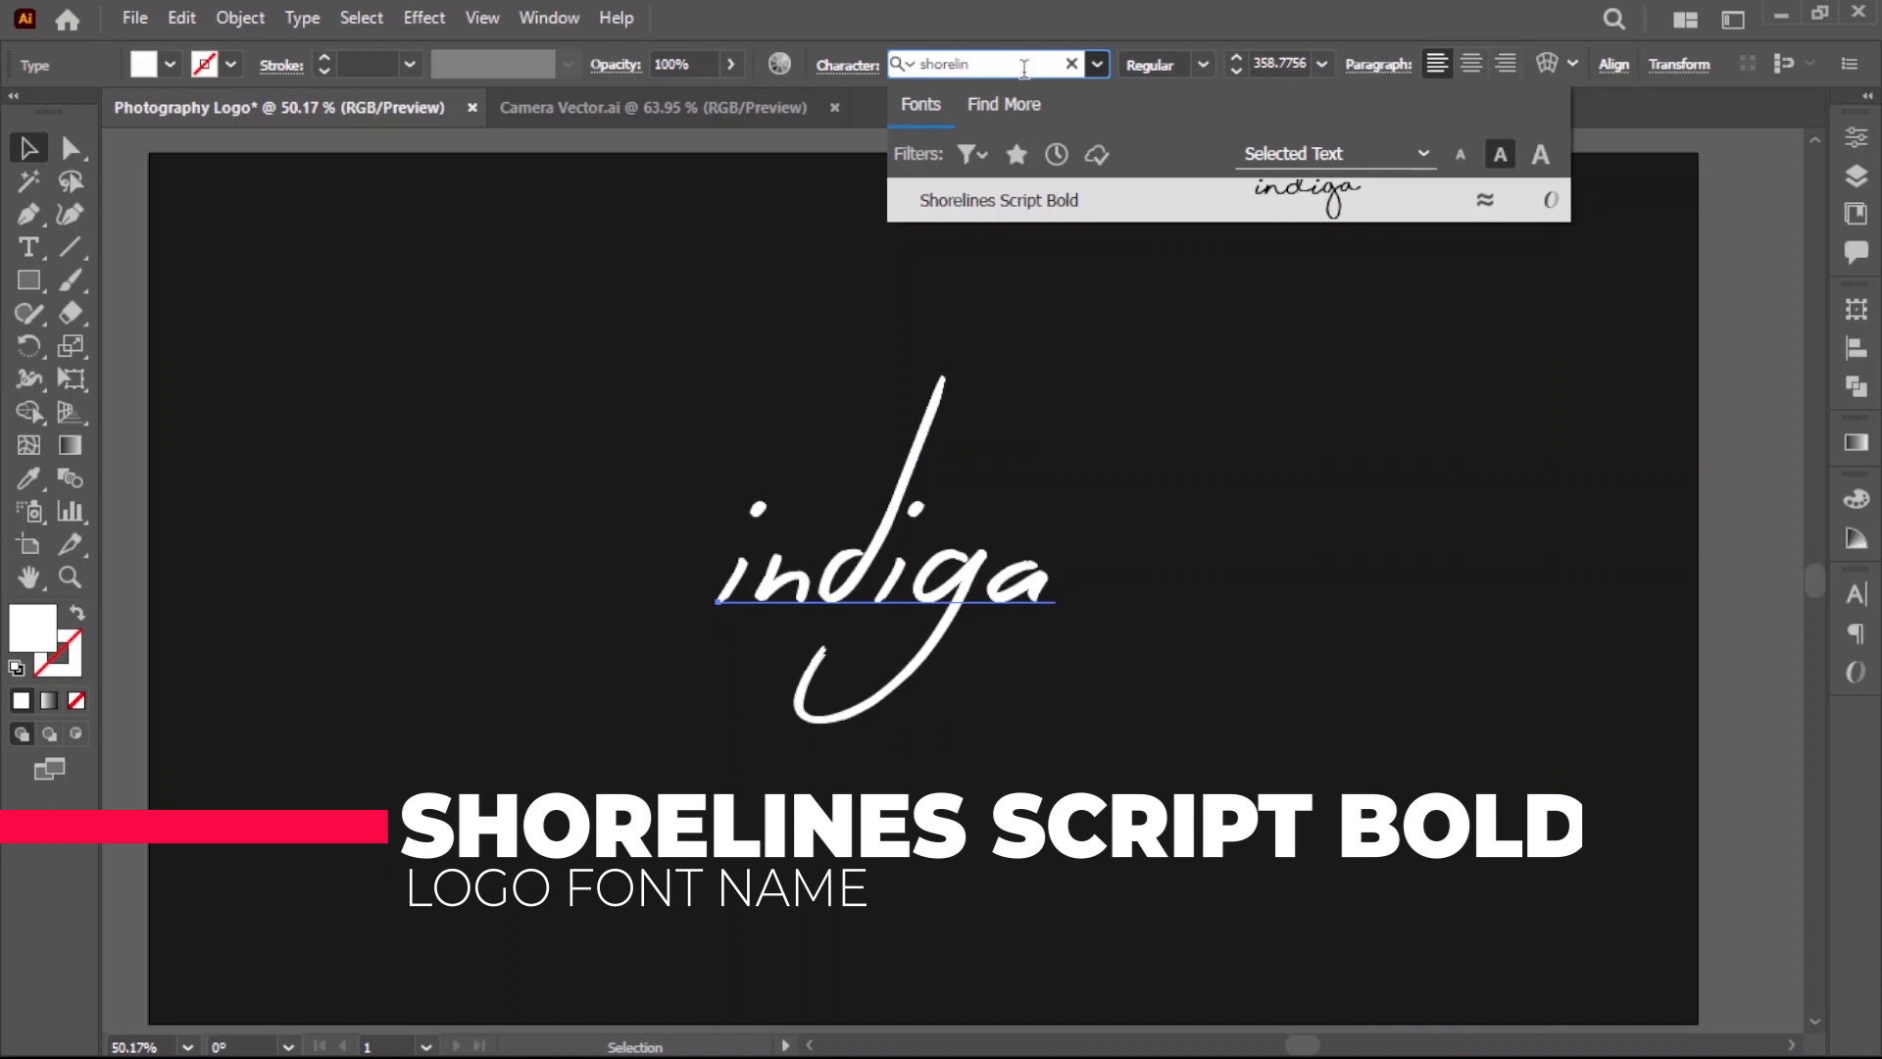
{"action": "type", "text": "lin"}
{"action": "left_click", "coordinate": [1054, 201]}
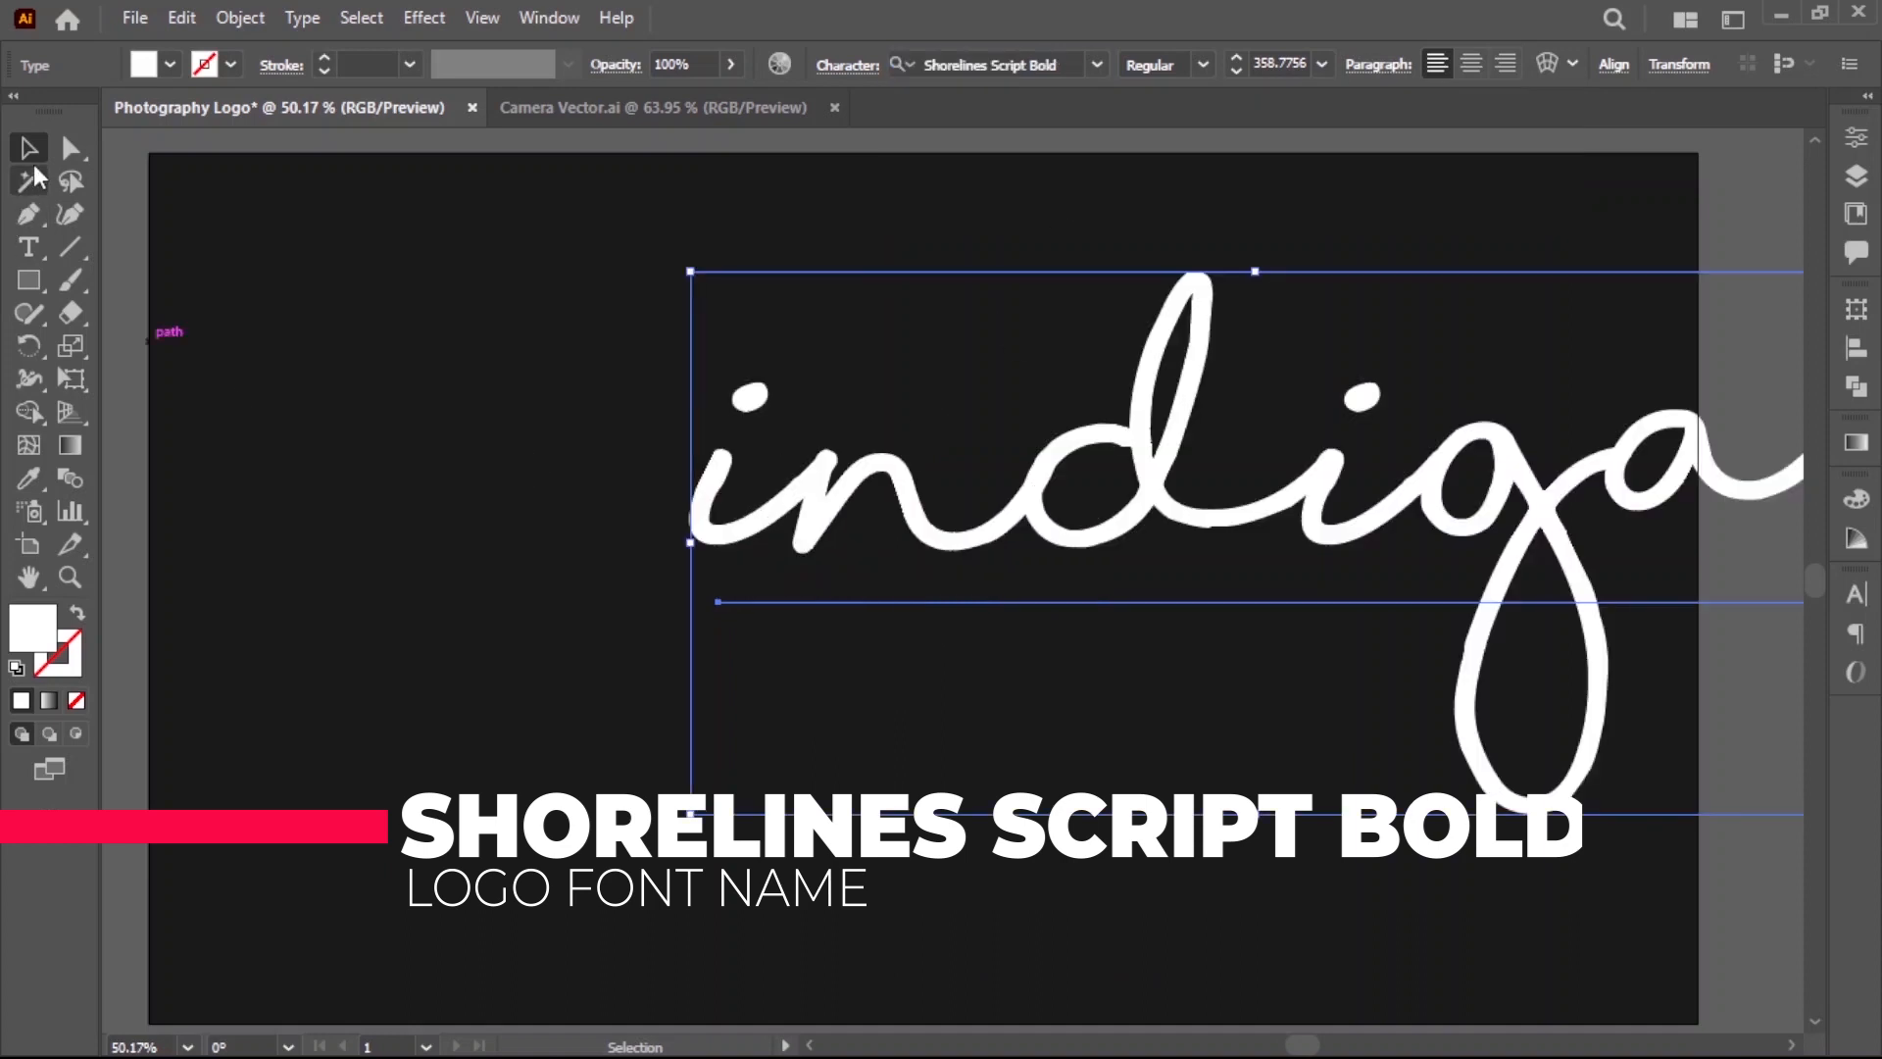
Move the indiga text fully onto the artboard and scale it down slightly to fit near the center.
{"action": "left_click_drag", "start_coordinate": [1161, 495], "coordinate": [834, 504]}
{"action": "left_click_drag", "start_coordinate": [1493, 280], "coordinate": [1458, 346]}
{"action": "left_click", "coordinate": [1600, 557]}
Place a copy of the PHOTOGRAPHY text directly below indiga and set its tracking to 300.
{"action": "key", "text": "ctrl+minus"}
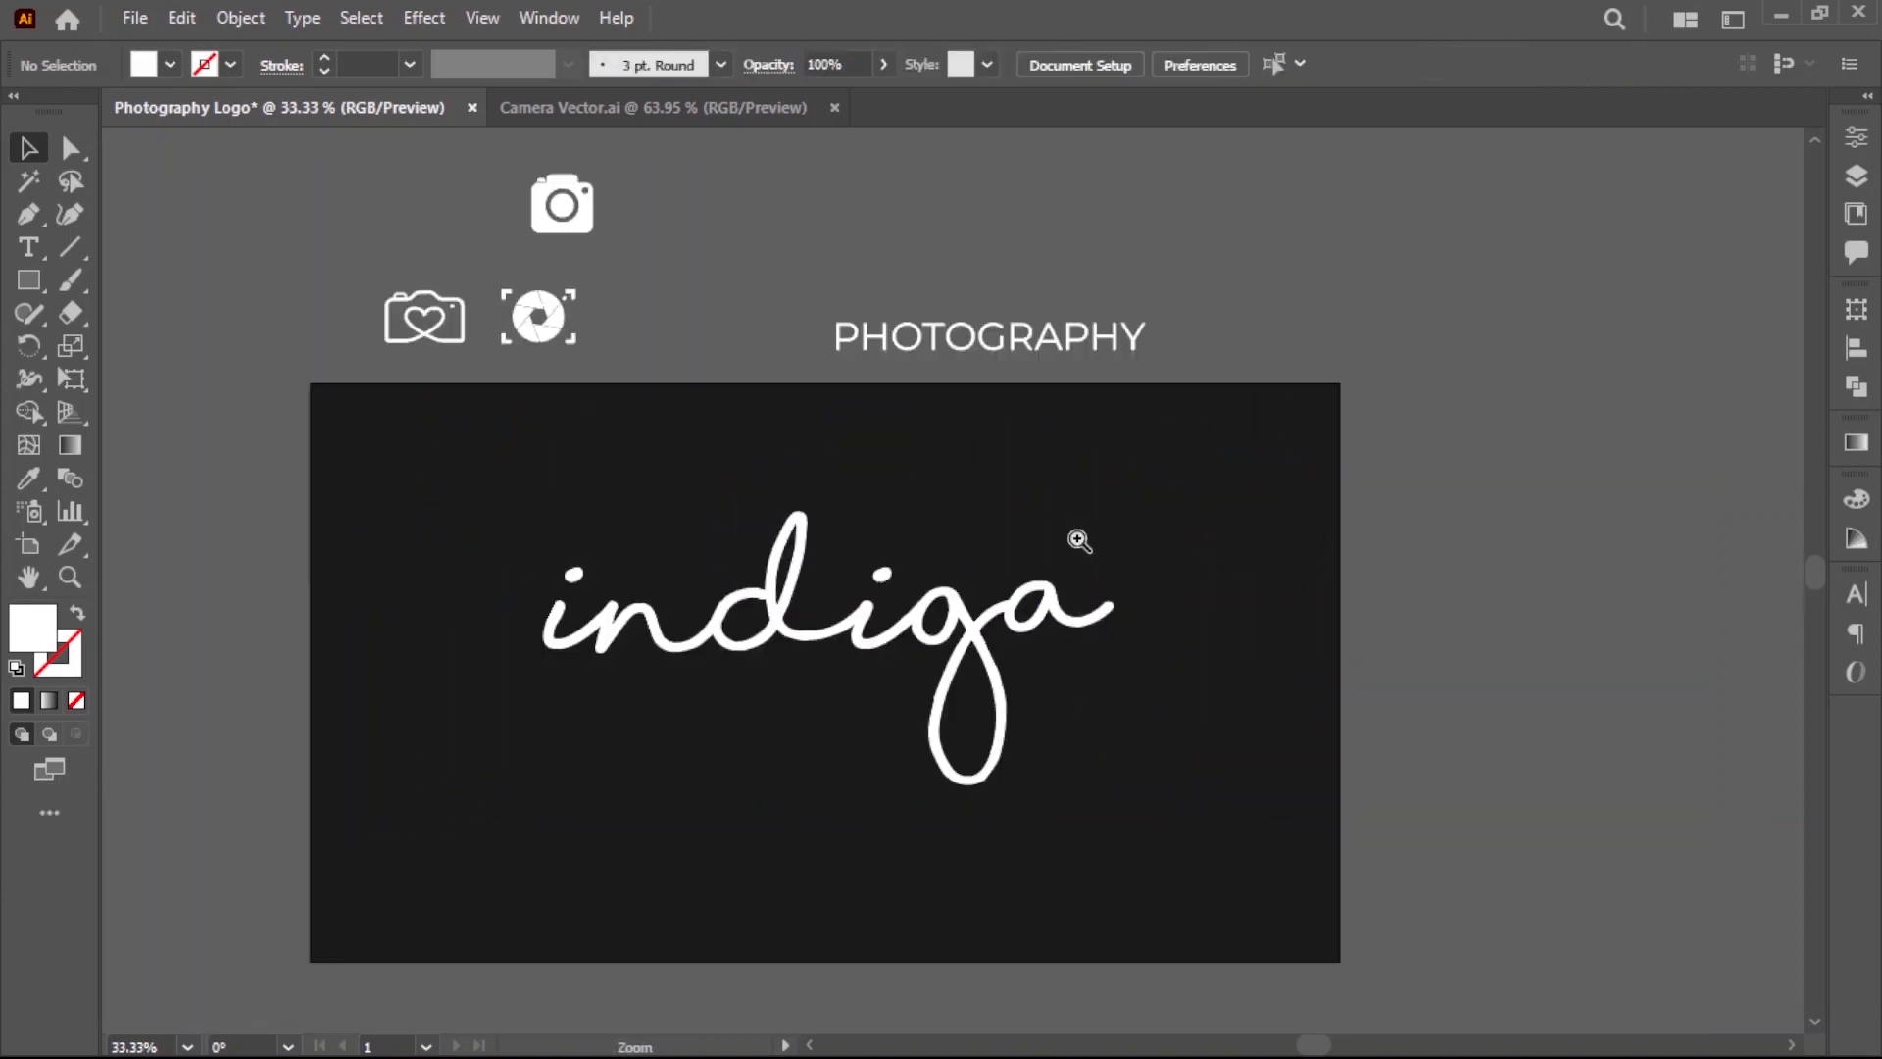
{"action": "left_click_drag", "start_coordinate": [1084, 533], "coordinate": [1122, 379]}
{"action": "left_click_drag", "start_coordinate": [1041, 204], "coordinate": [803, 563]}
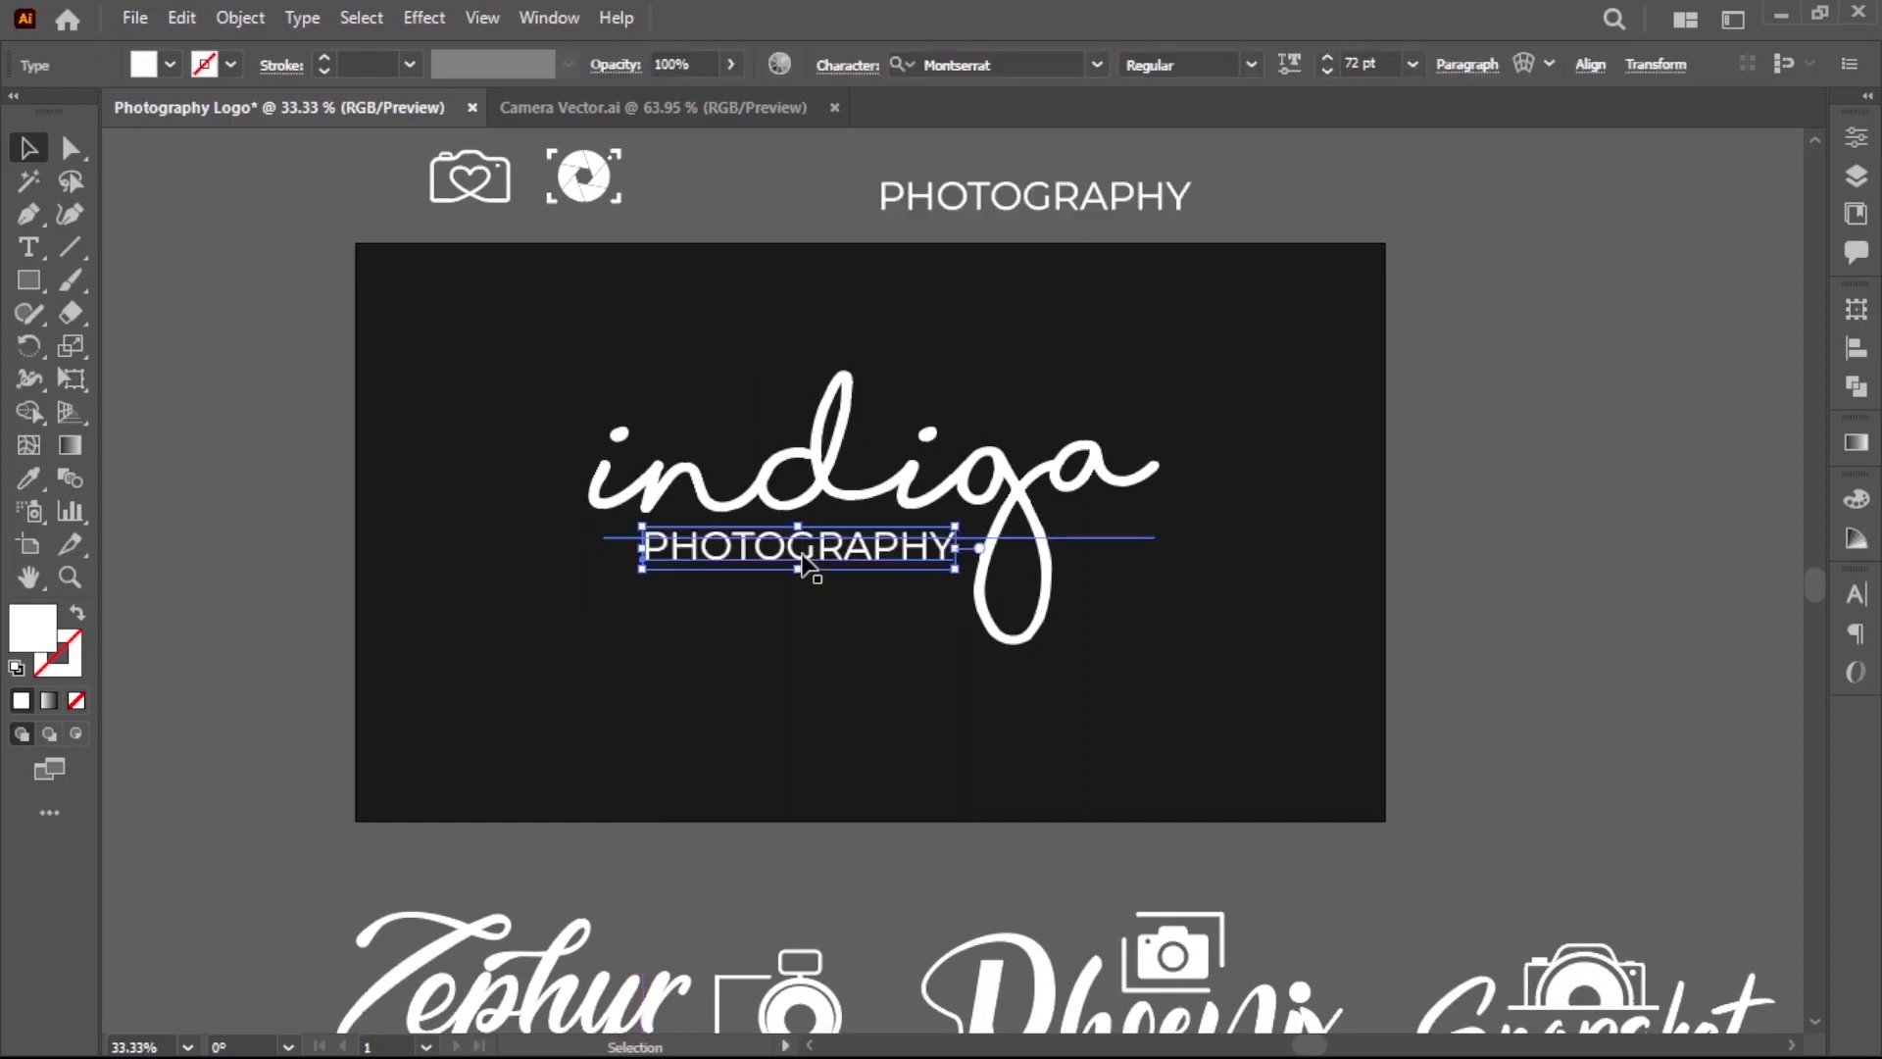
{"action": "left_click", "coordinate": [847, 65]}
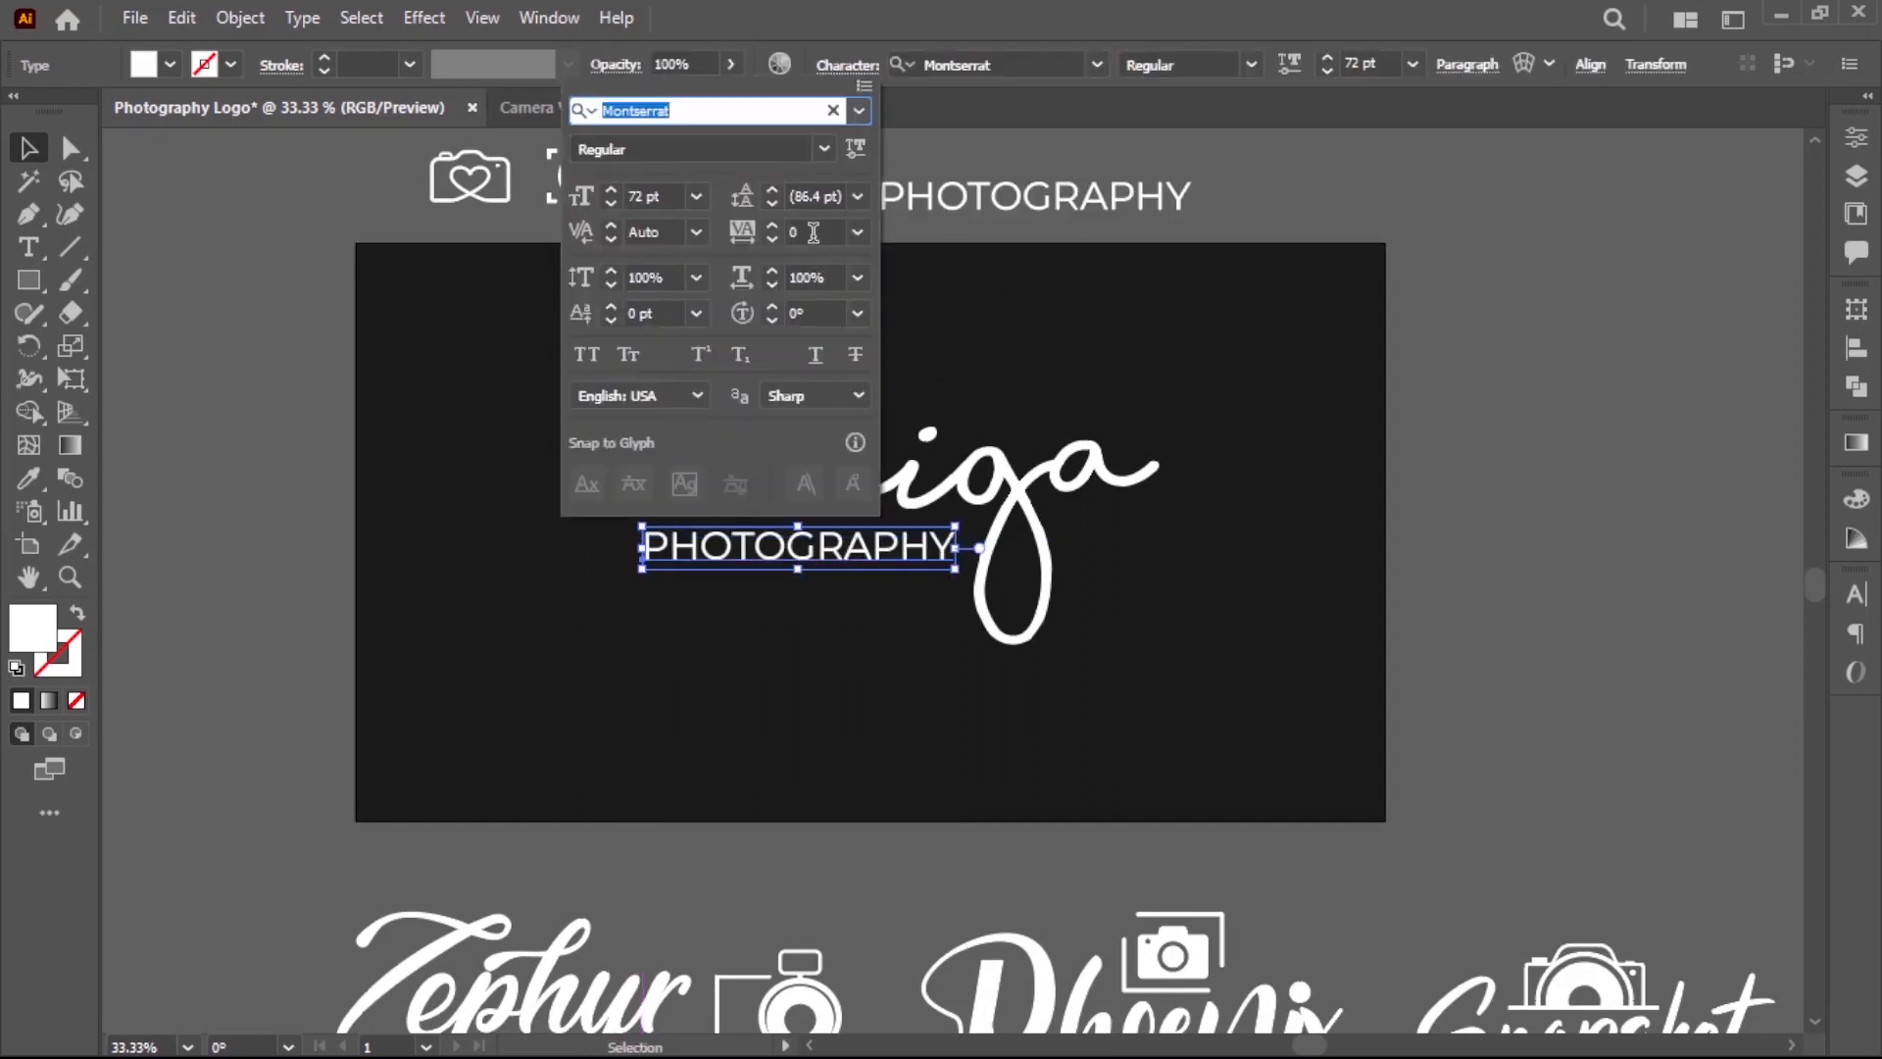
{"action": "left_click_drag", "start_coordinate": [813, 232], "coordinate": [768, 236]}
{"action": "type", "text": "300"}
{"action": "key", "text": "Return"}
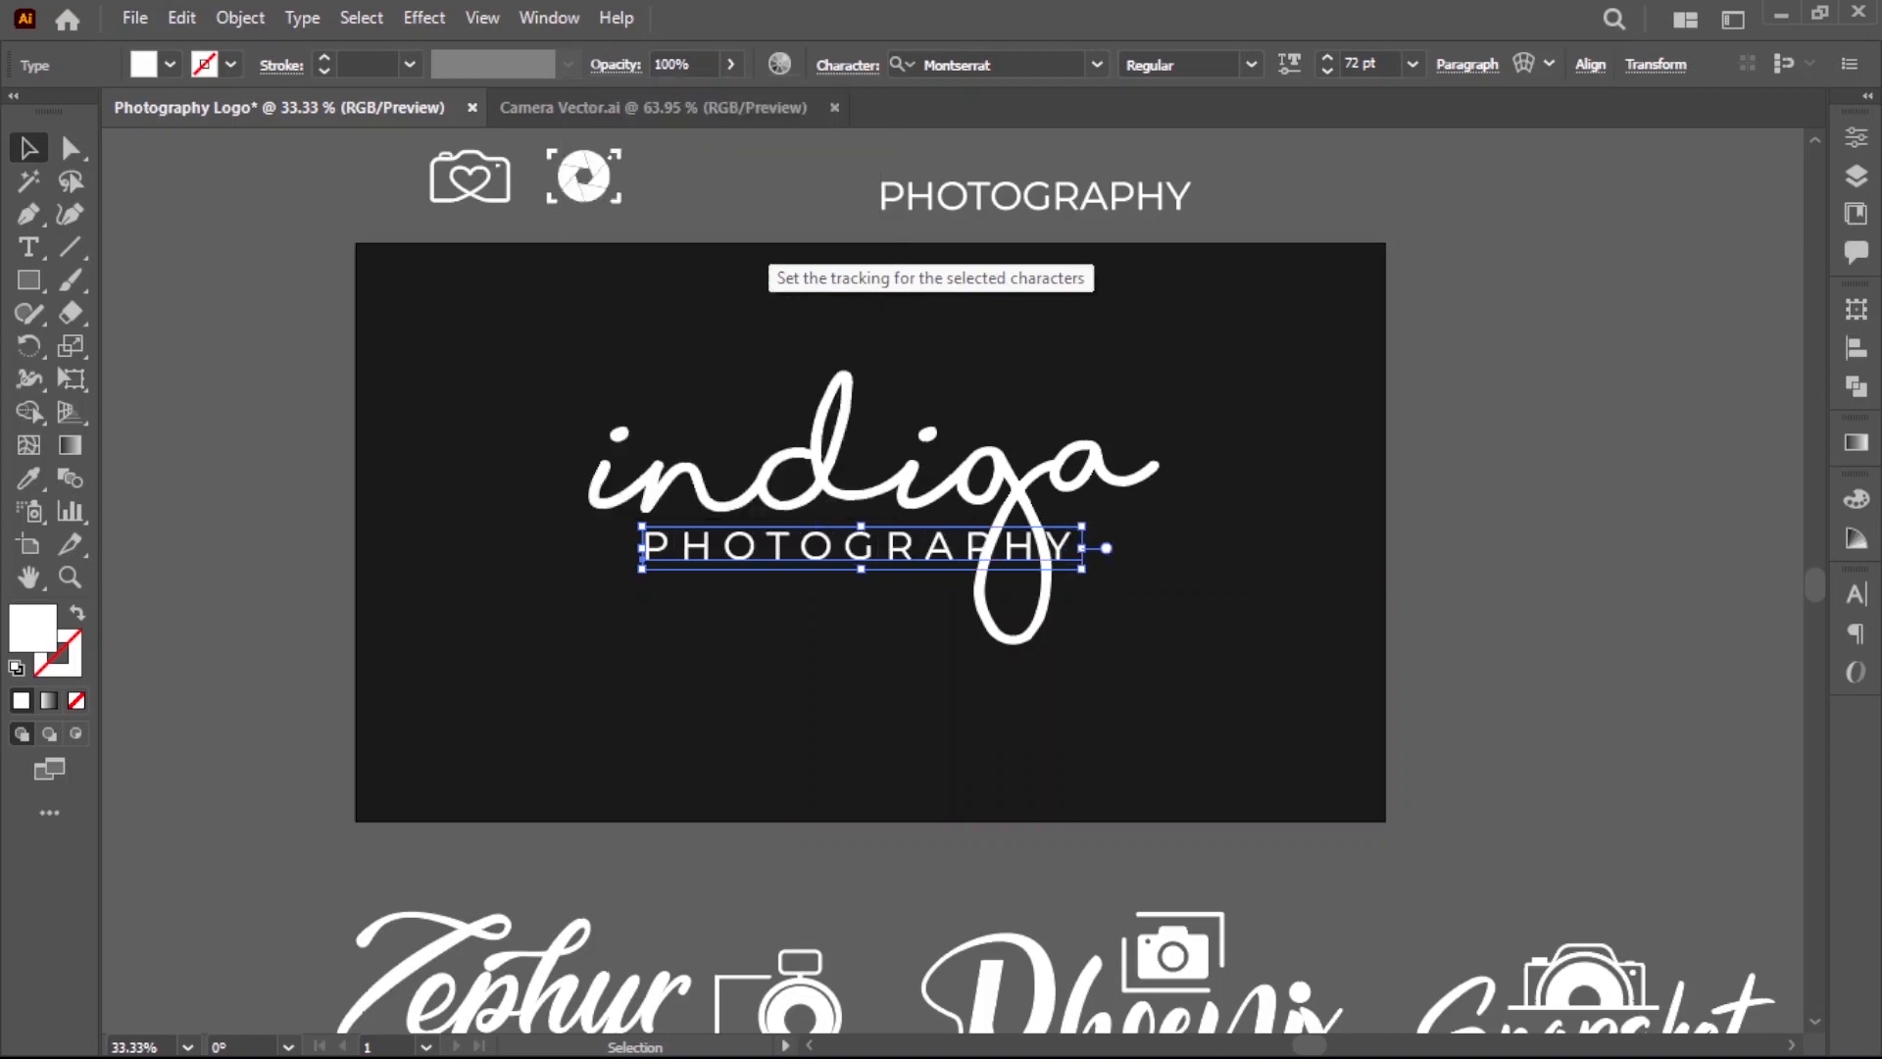
{"action": "left_click", "coordinate": [1223, 721]}
Convert the indiga and PHOTOGRAPHY texts to outlines and align their left edges.
{"action": "left_click", "coordinate": [863, 545]}
{"action": "right_click", "coordinate": [879, 387]}
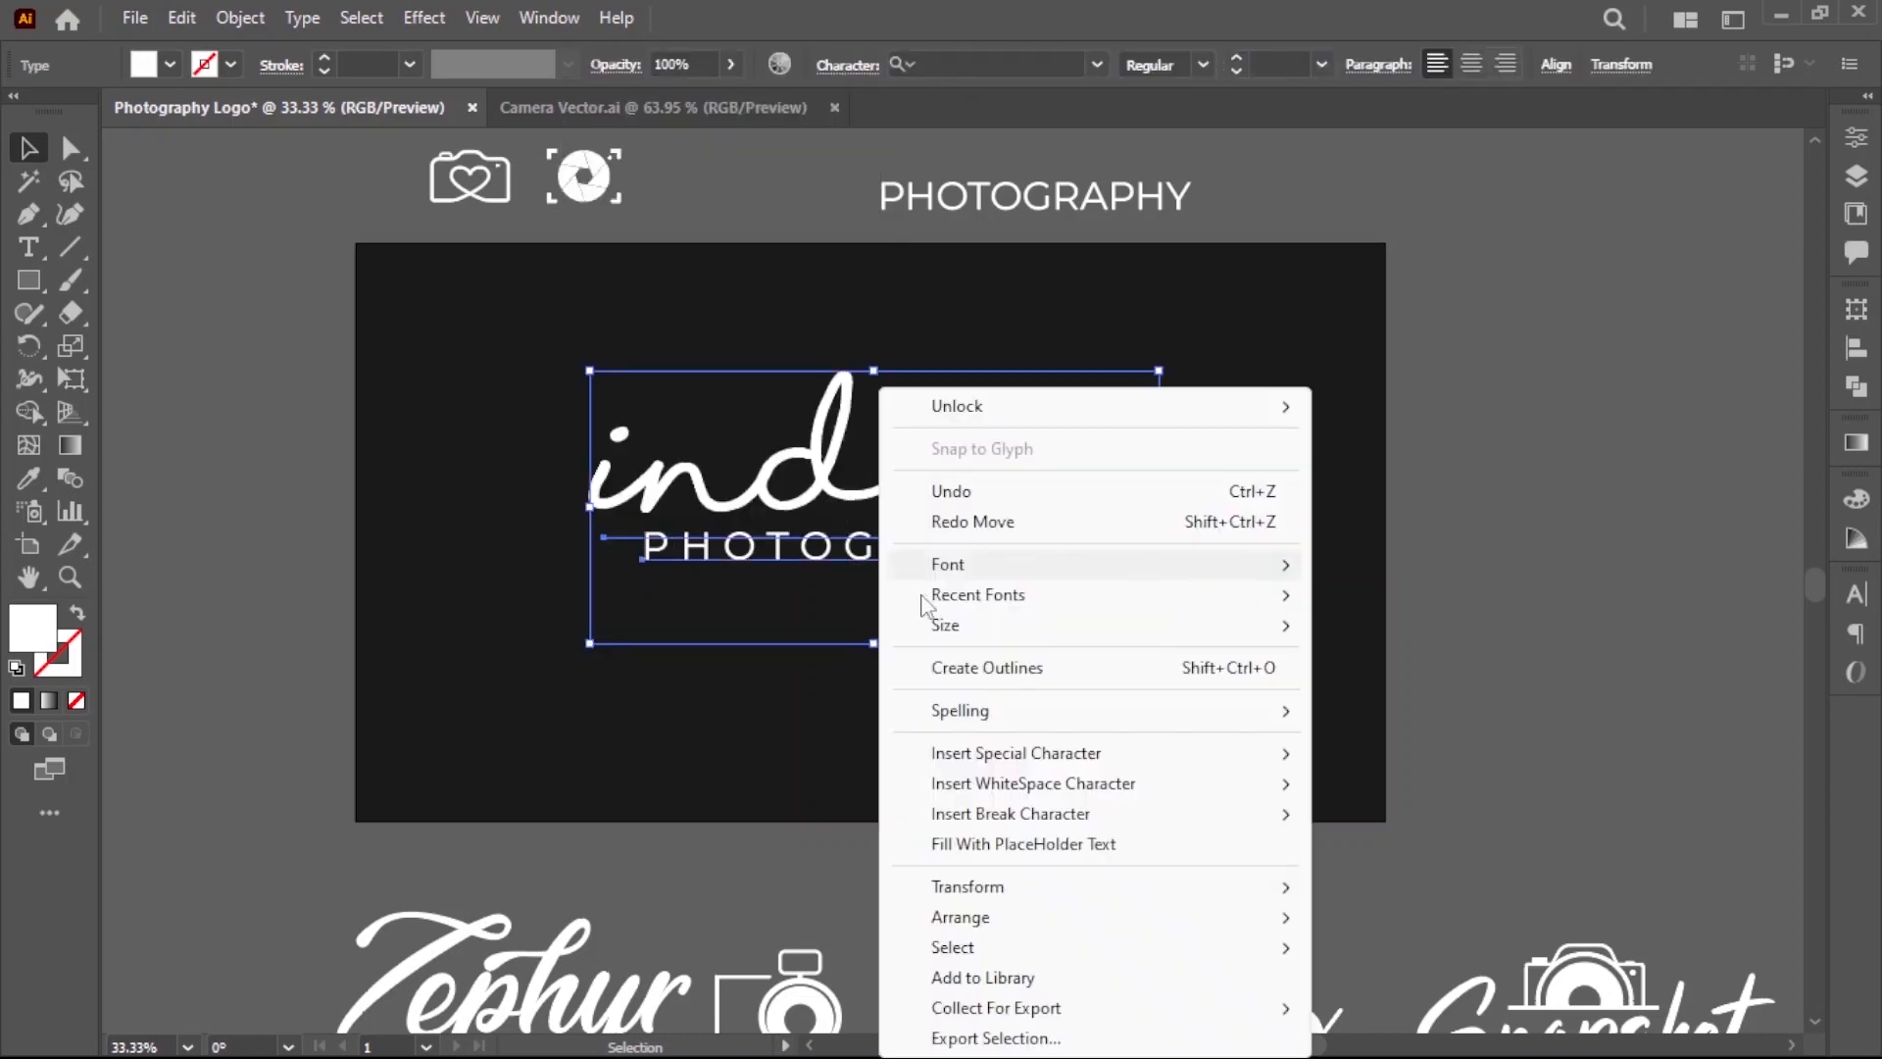
{"action": "left_click", "coordinate": [983, 667]}
{"action": "left_click_drag", "start_coordinate": [768, 547], "coordinate": [913, 649]}
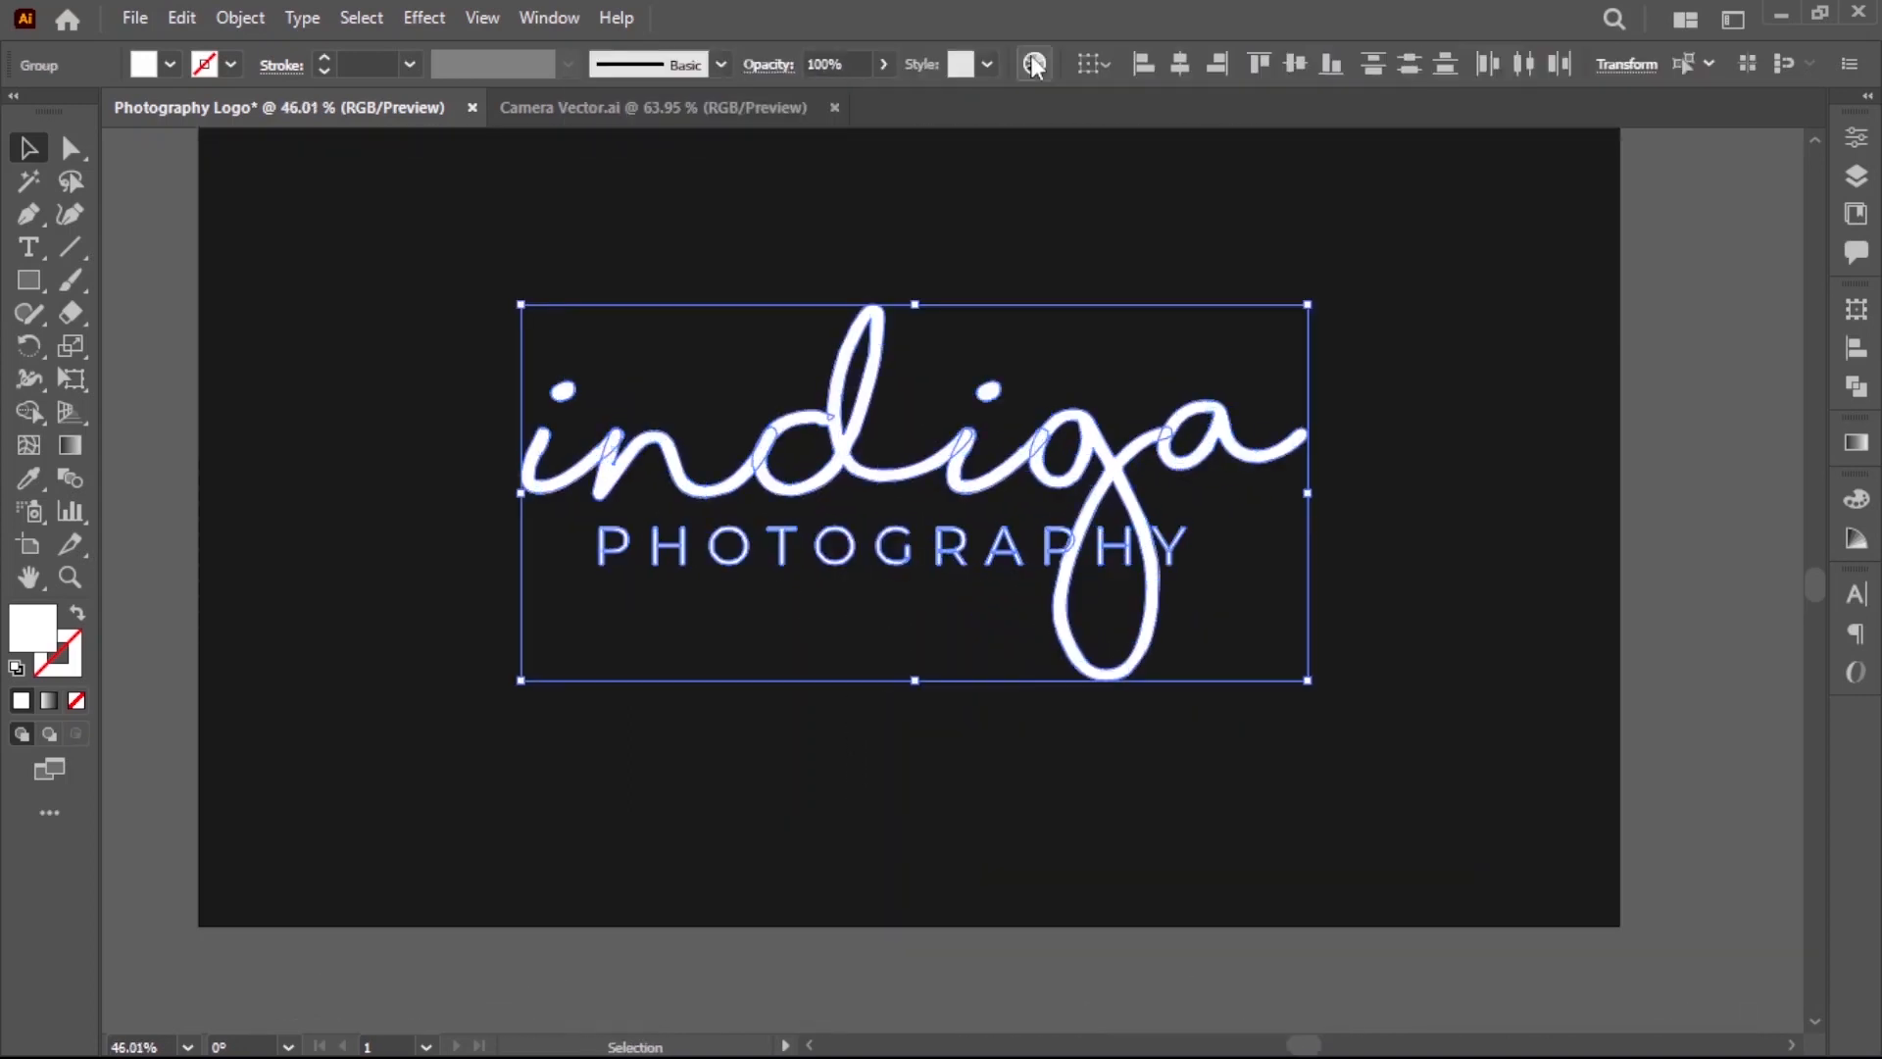
{"action": "left_click", "coordinate": [1137, 67]}
{"action": "left_click", "coordinate": [1252, 568]}
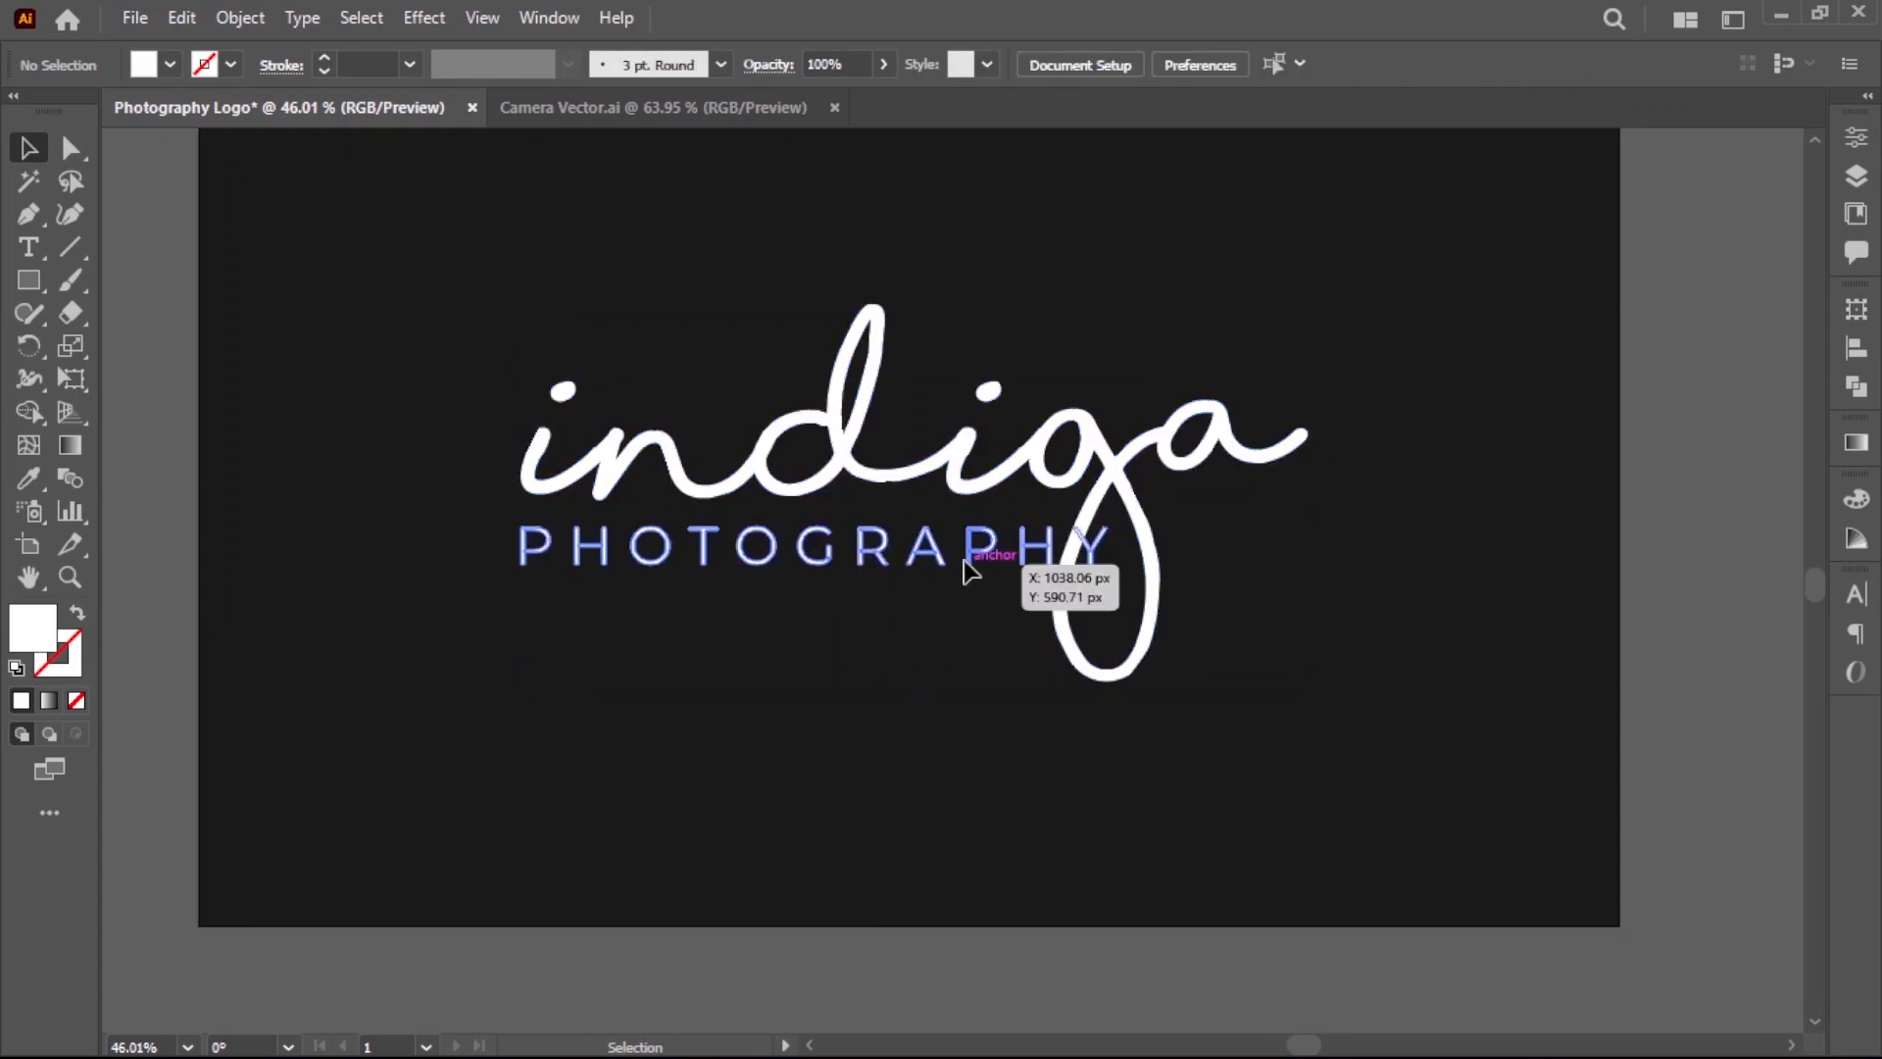
Shrink PHOTOGRAPHY so it ends just before the descending loop of the g in indiga.
{"action": "left_click", "coordinate": [972, 565]}
{"action": "left_click_drag", "start_coordinate": [1111, 571], "coordinate": [1000, 583]}
{"action": "left_click", "coordinate": [1294, 642]}
Place the heart camera icon on the indiga logo and clear the finished logo from the artboard.
{"action": "left_click", "coordinate": [985, 532], "text": "ctrl+alt"}
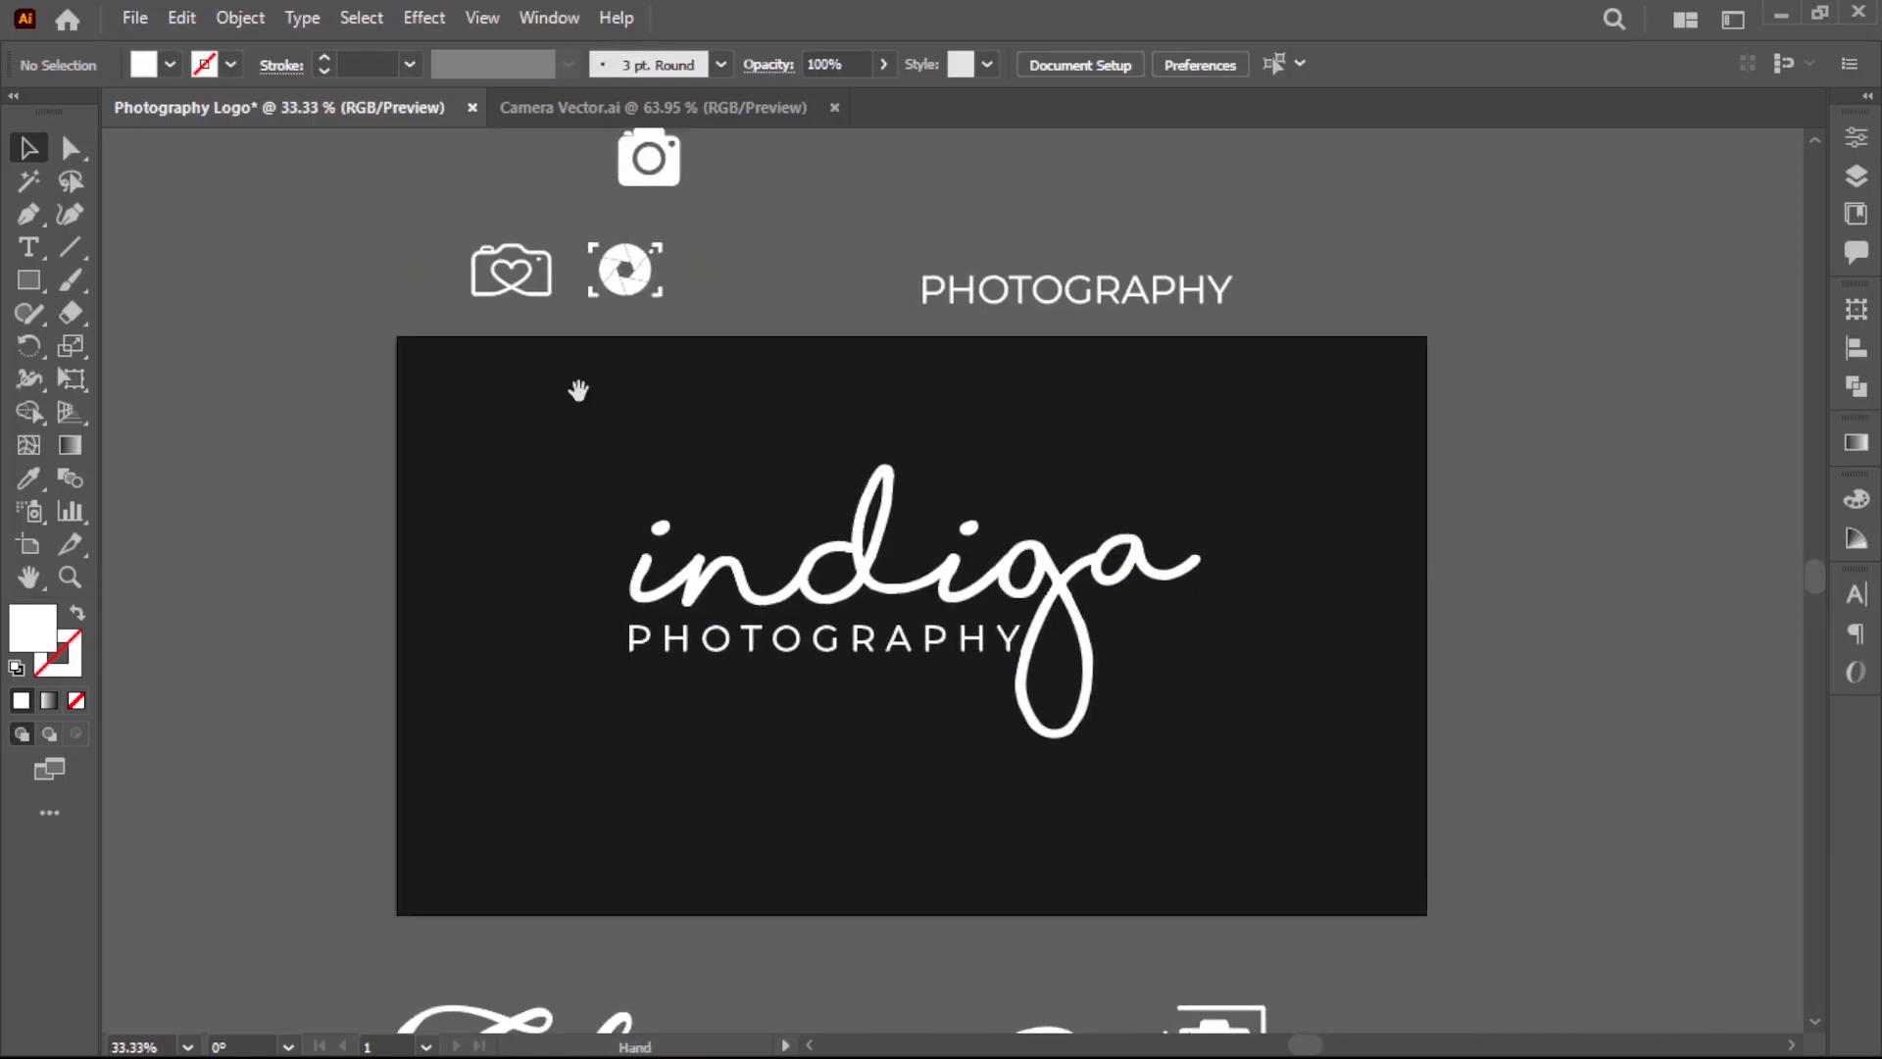
{"action": "left_click_drag", "start_coordinate": [514, 277], "coordinate": [903, 470]}
{"action": "left_click", "coordinate": [924, 471]}
{"action": "left_click", "coordinate": [1252, 467]}
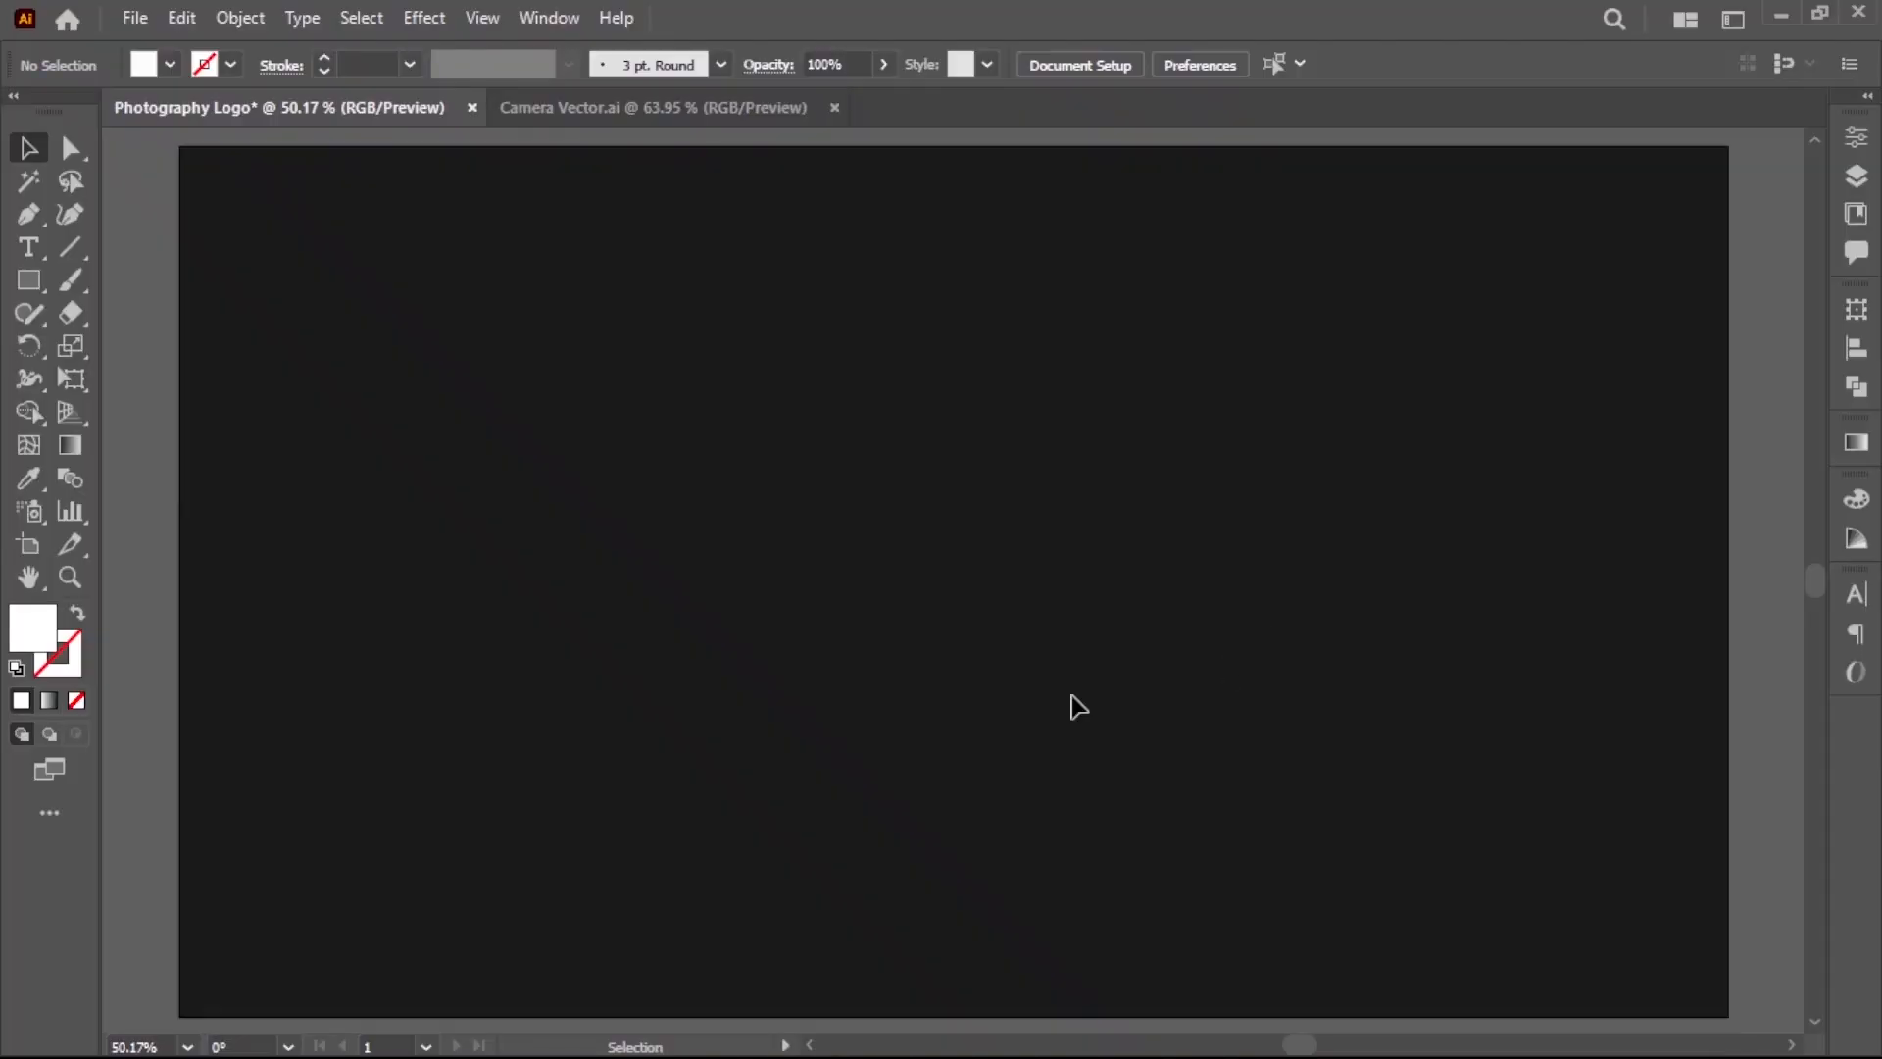
Start another text object near the artboard's center, fill it white and reset its tracking to 0.
{"action": "left_click", "coordinate": [39, 253]}
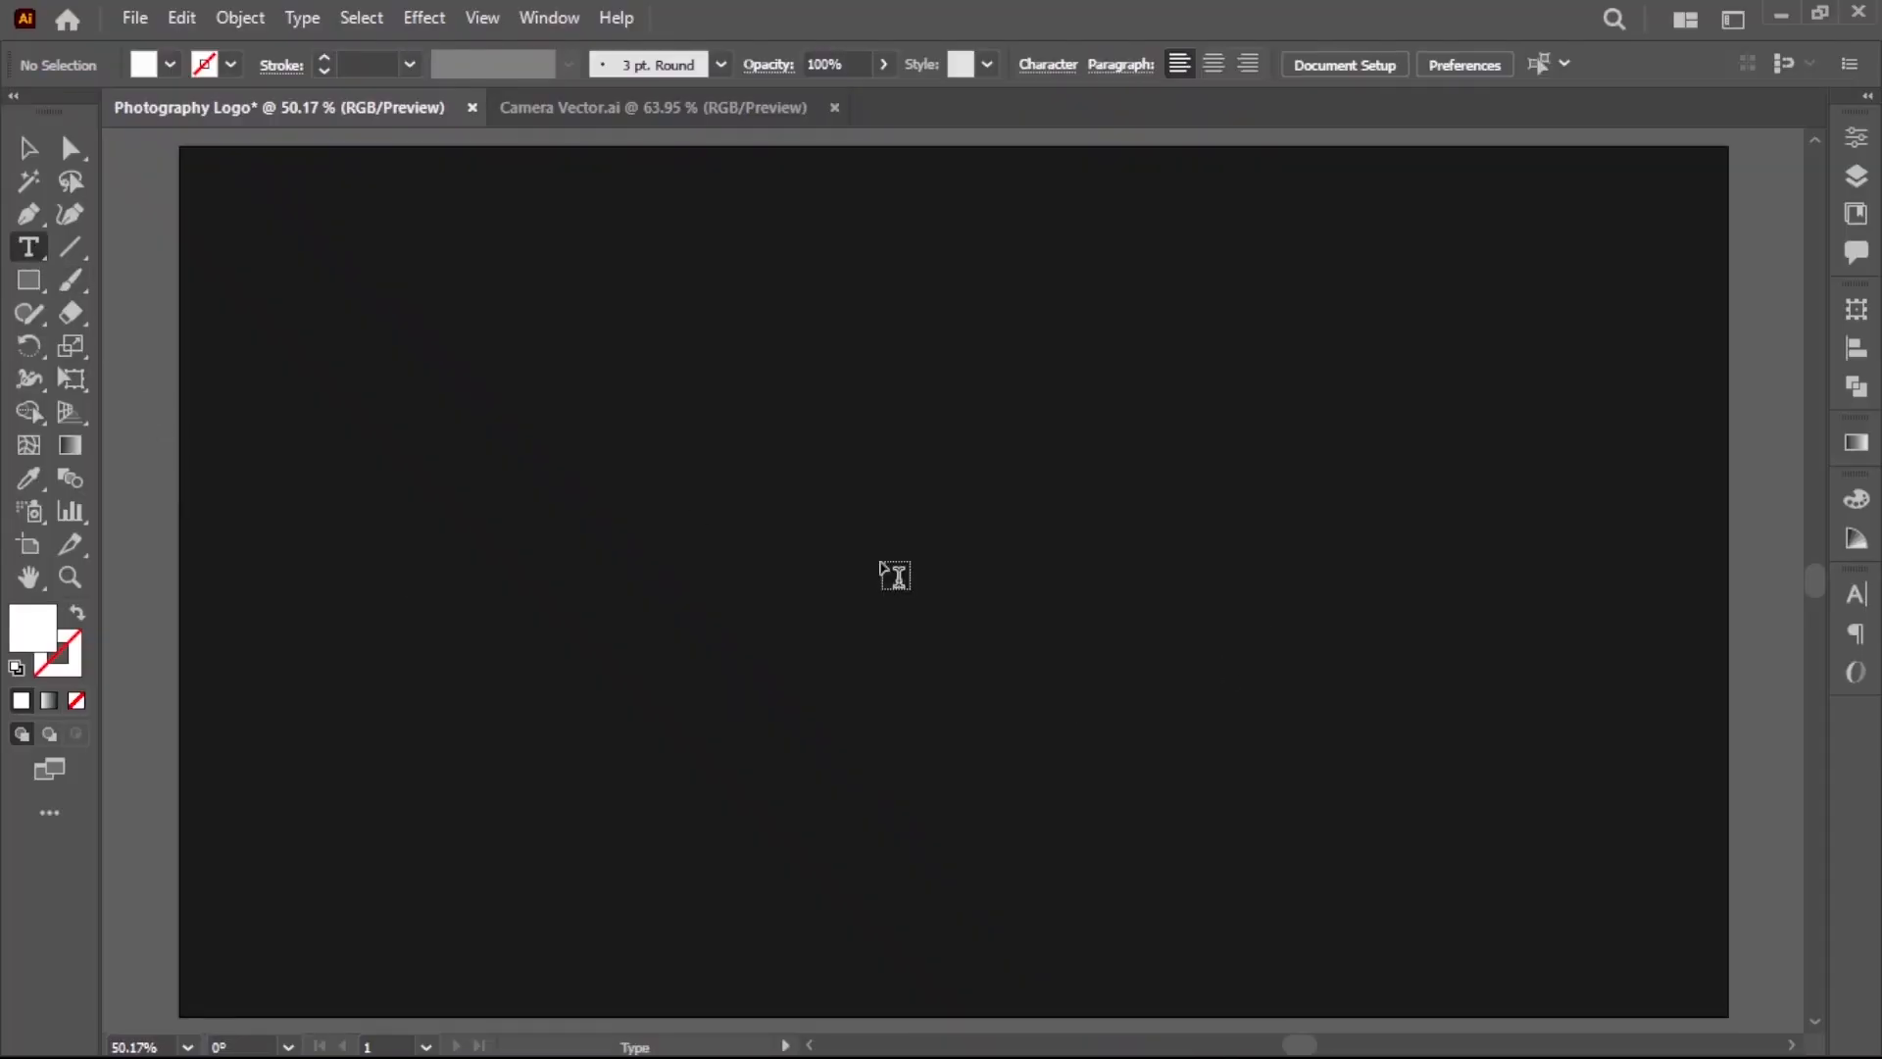
{"action": "left_click", "coordinate": [895, 575]}
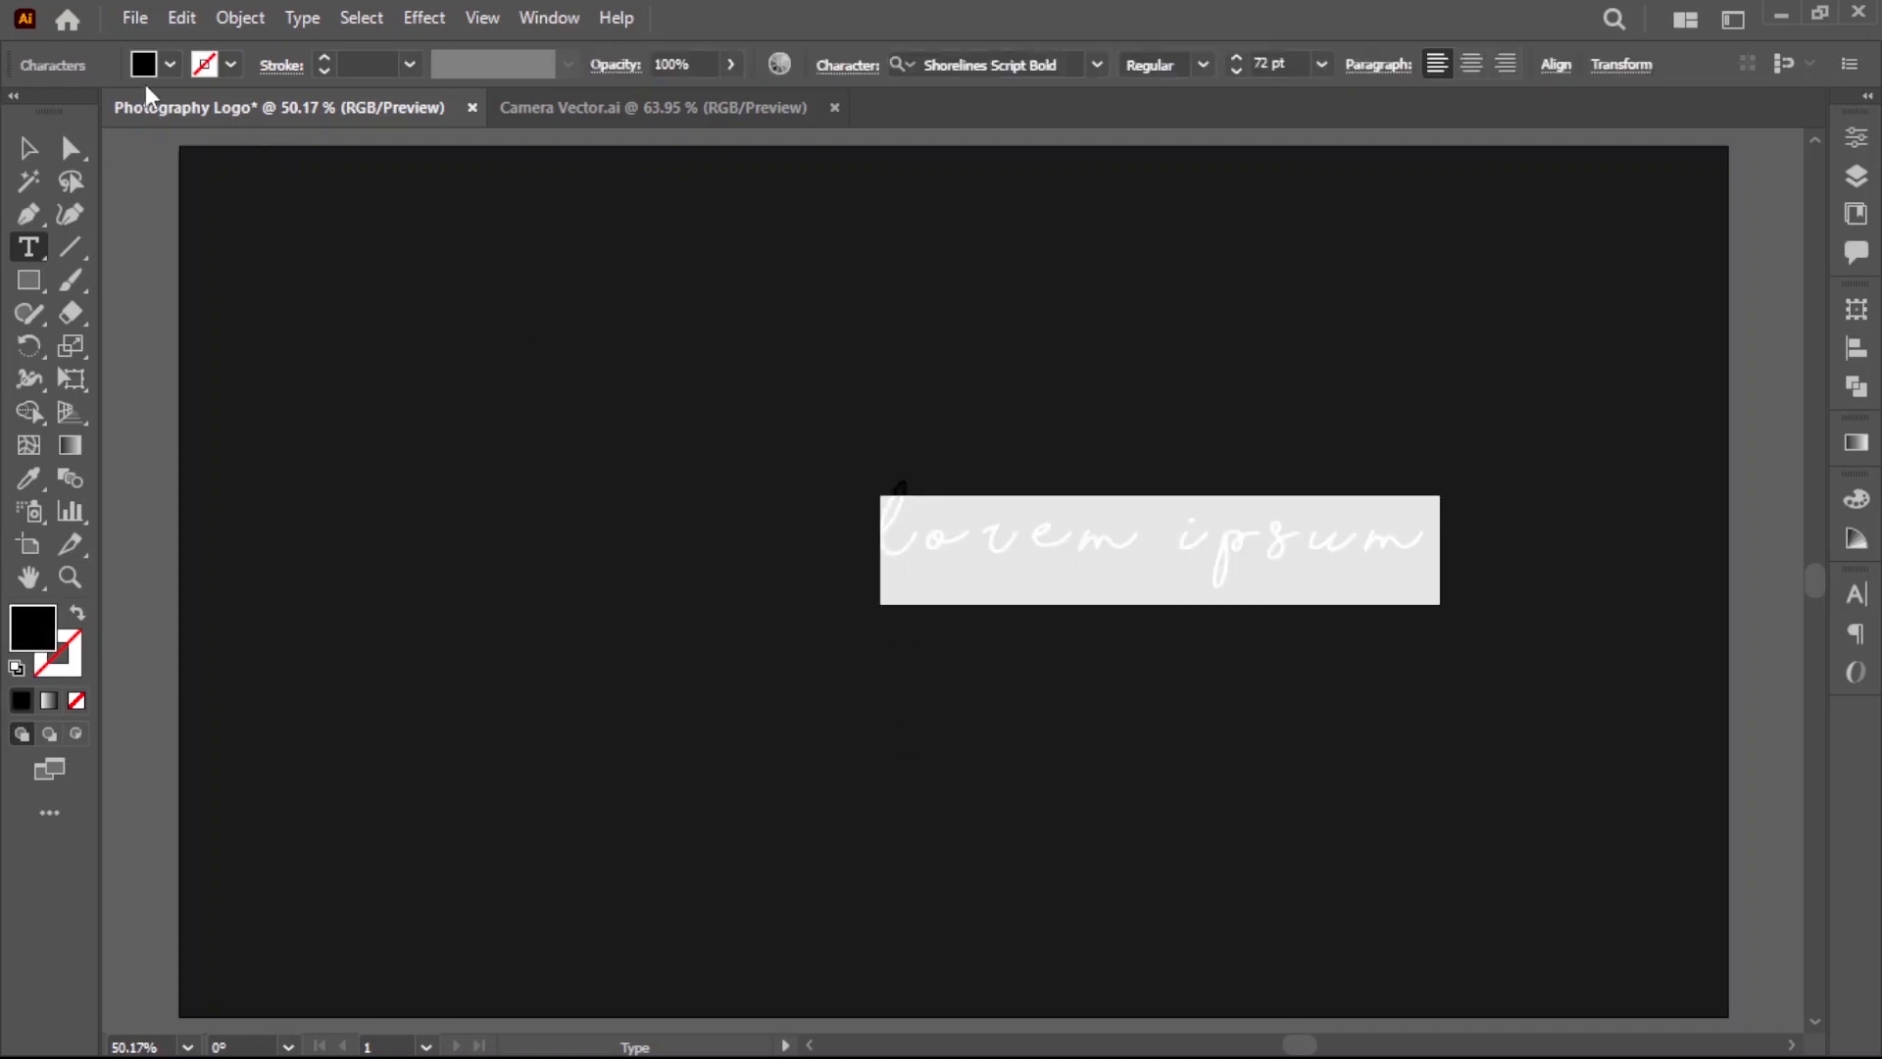
{"action": "left_click", "coordinate": [58, 111]}
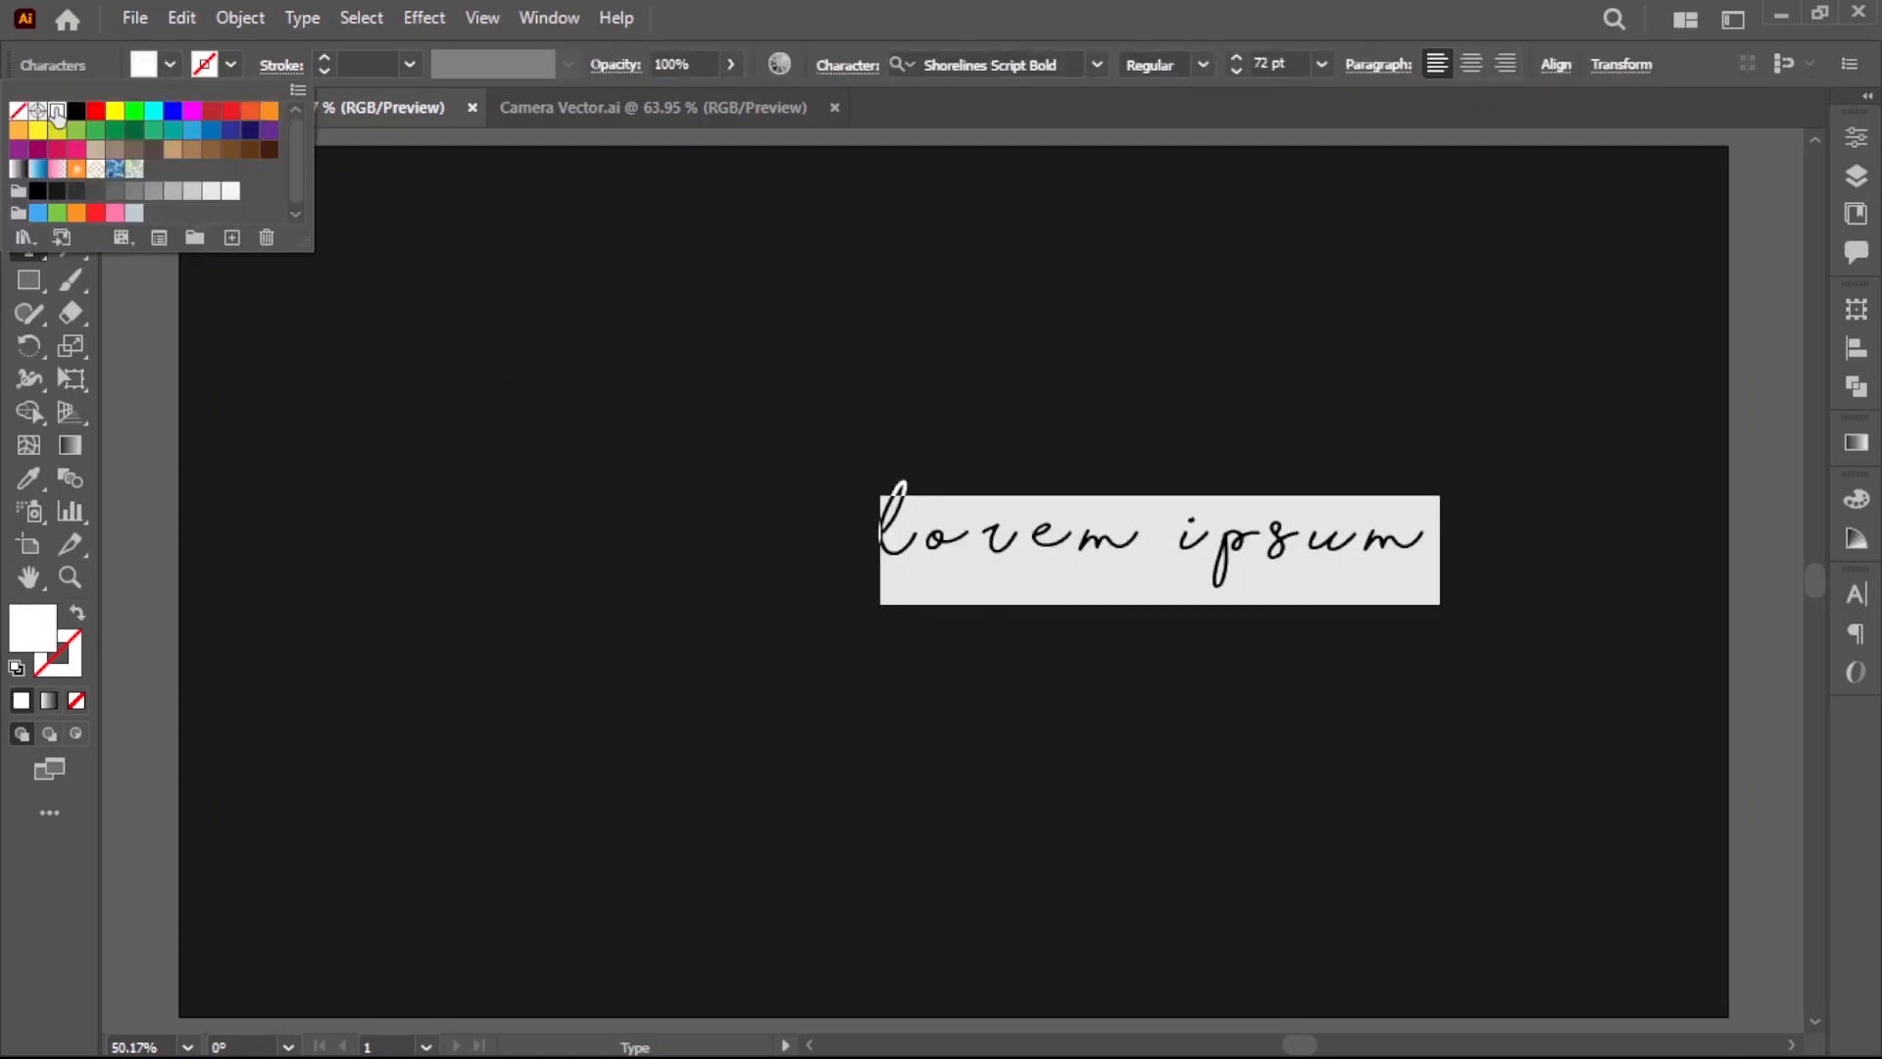
{"action": "left_click", "coordinate": [837, 72]}
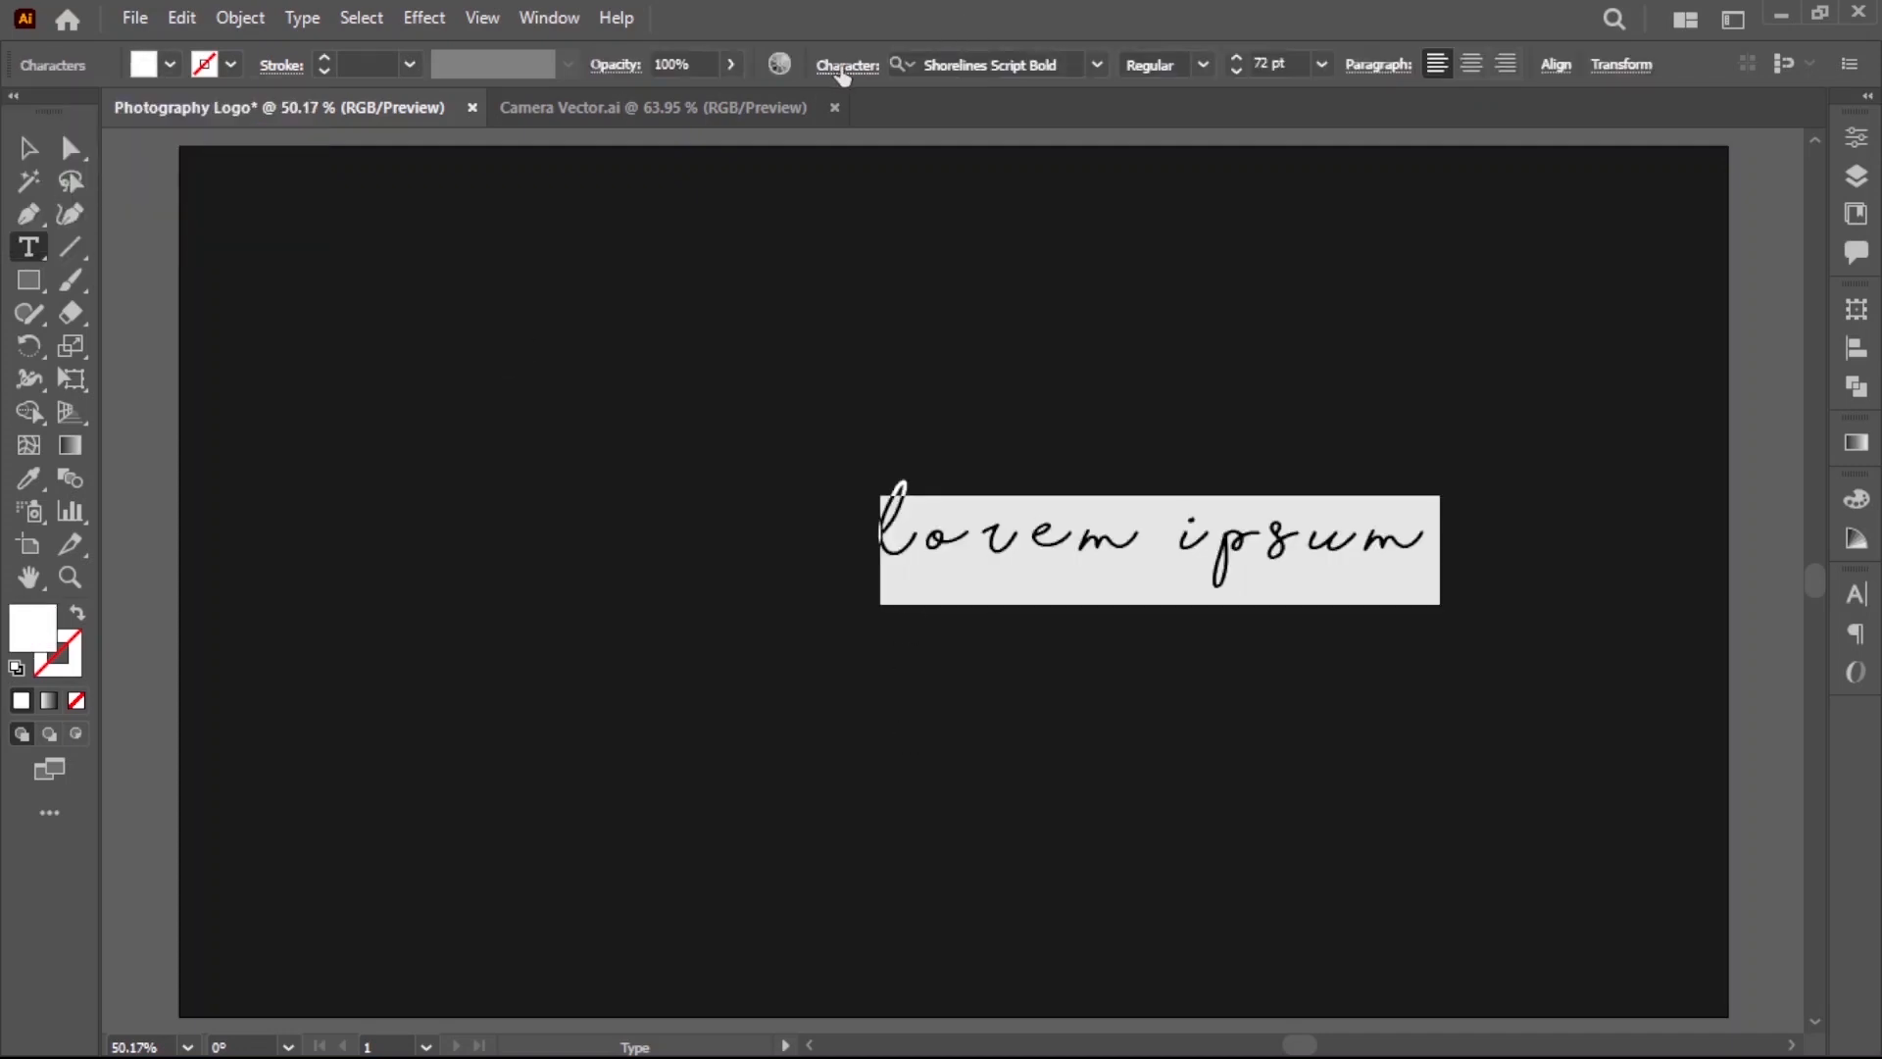
{"action": "left_click", "coordinate": [857, 228]}
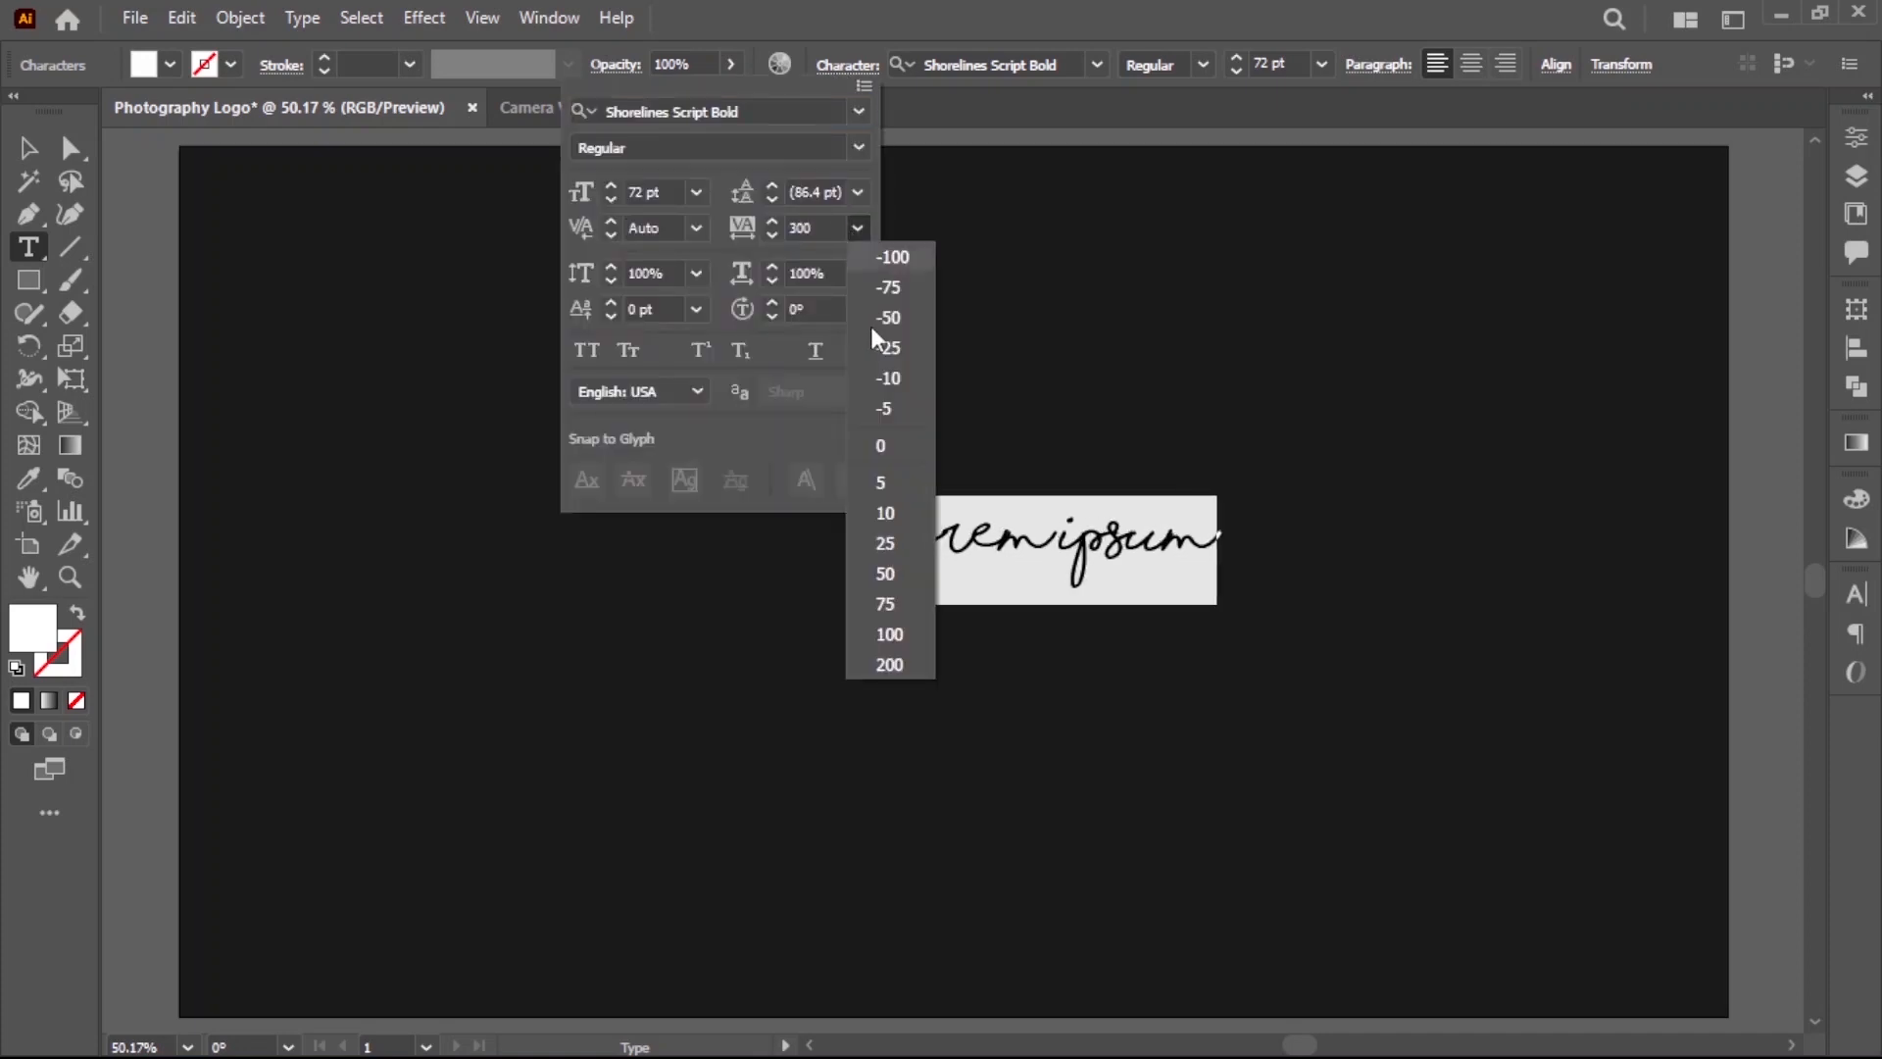
{"action": "left_click", "coordinate": [885, 447]}
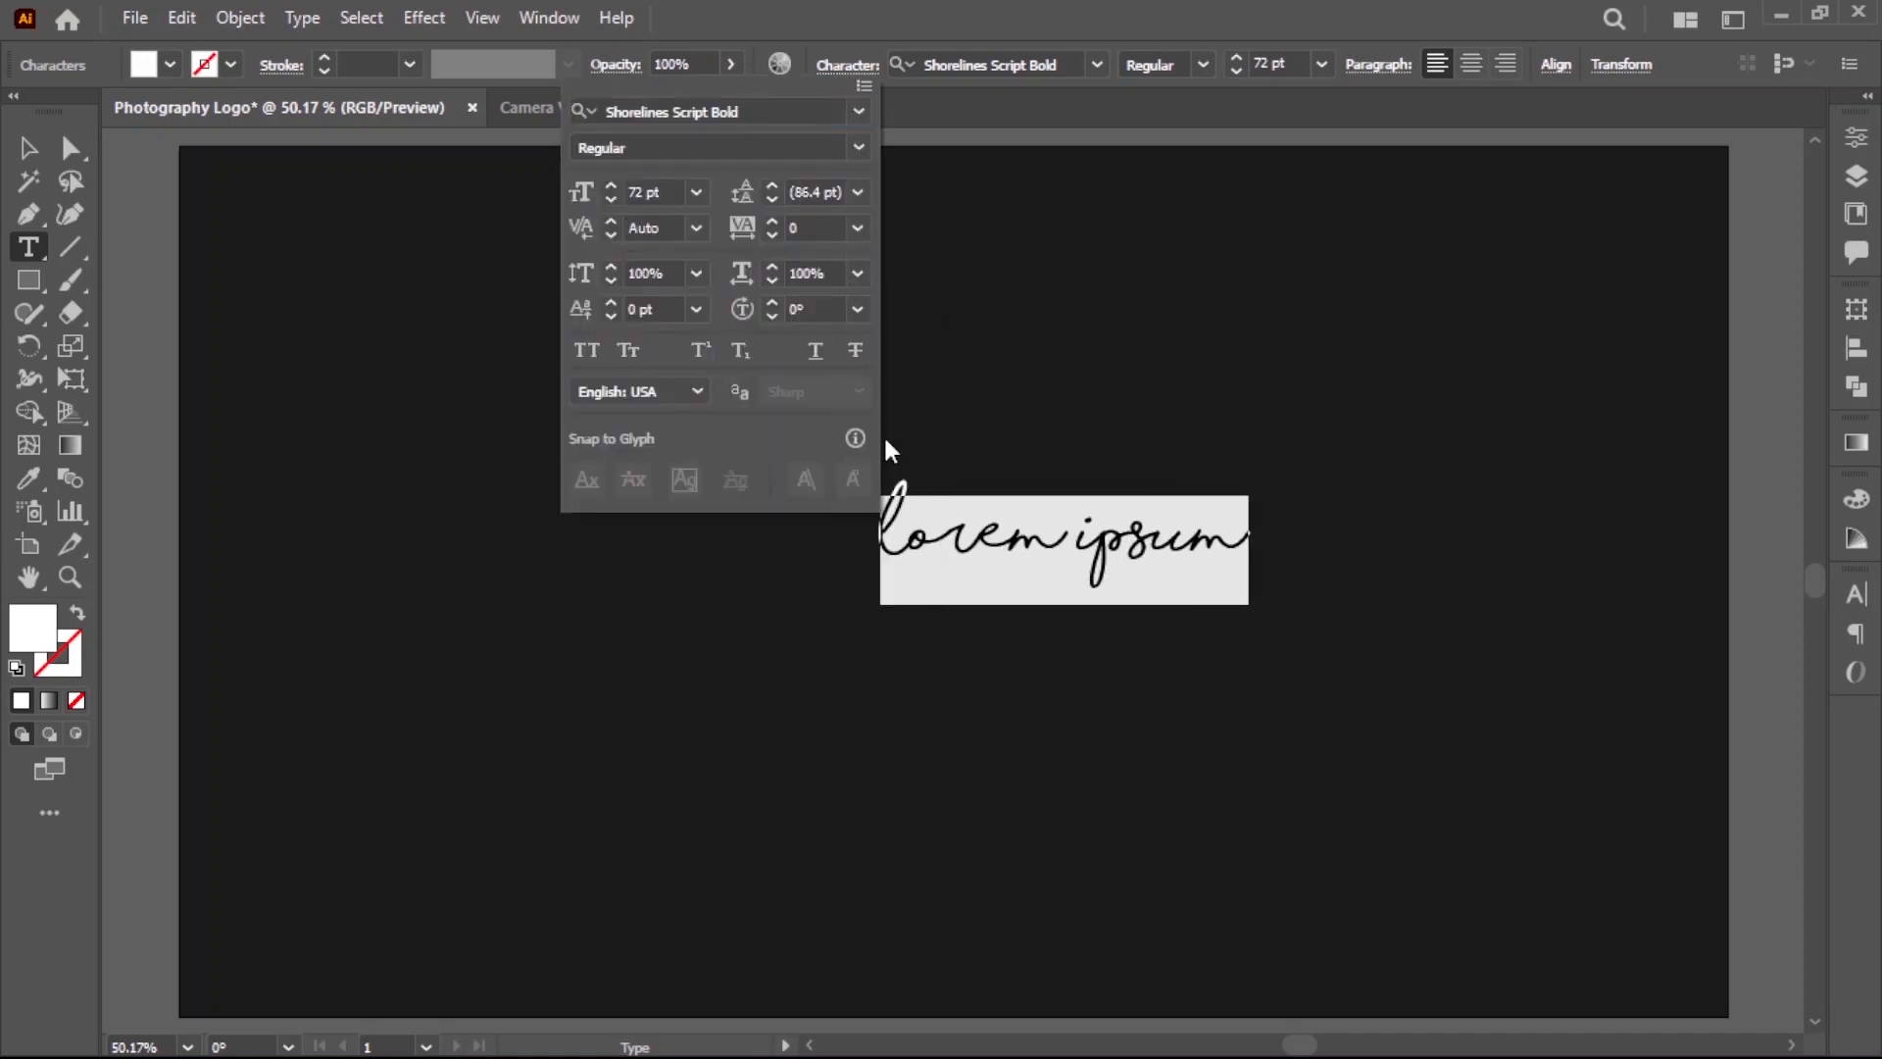
{"action": "left_click", "coordinate": [989, 9]}
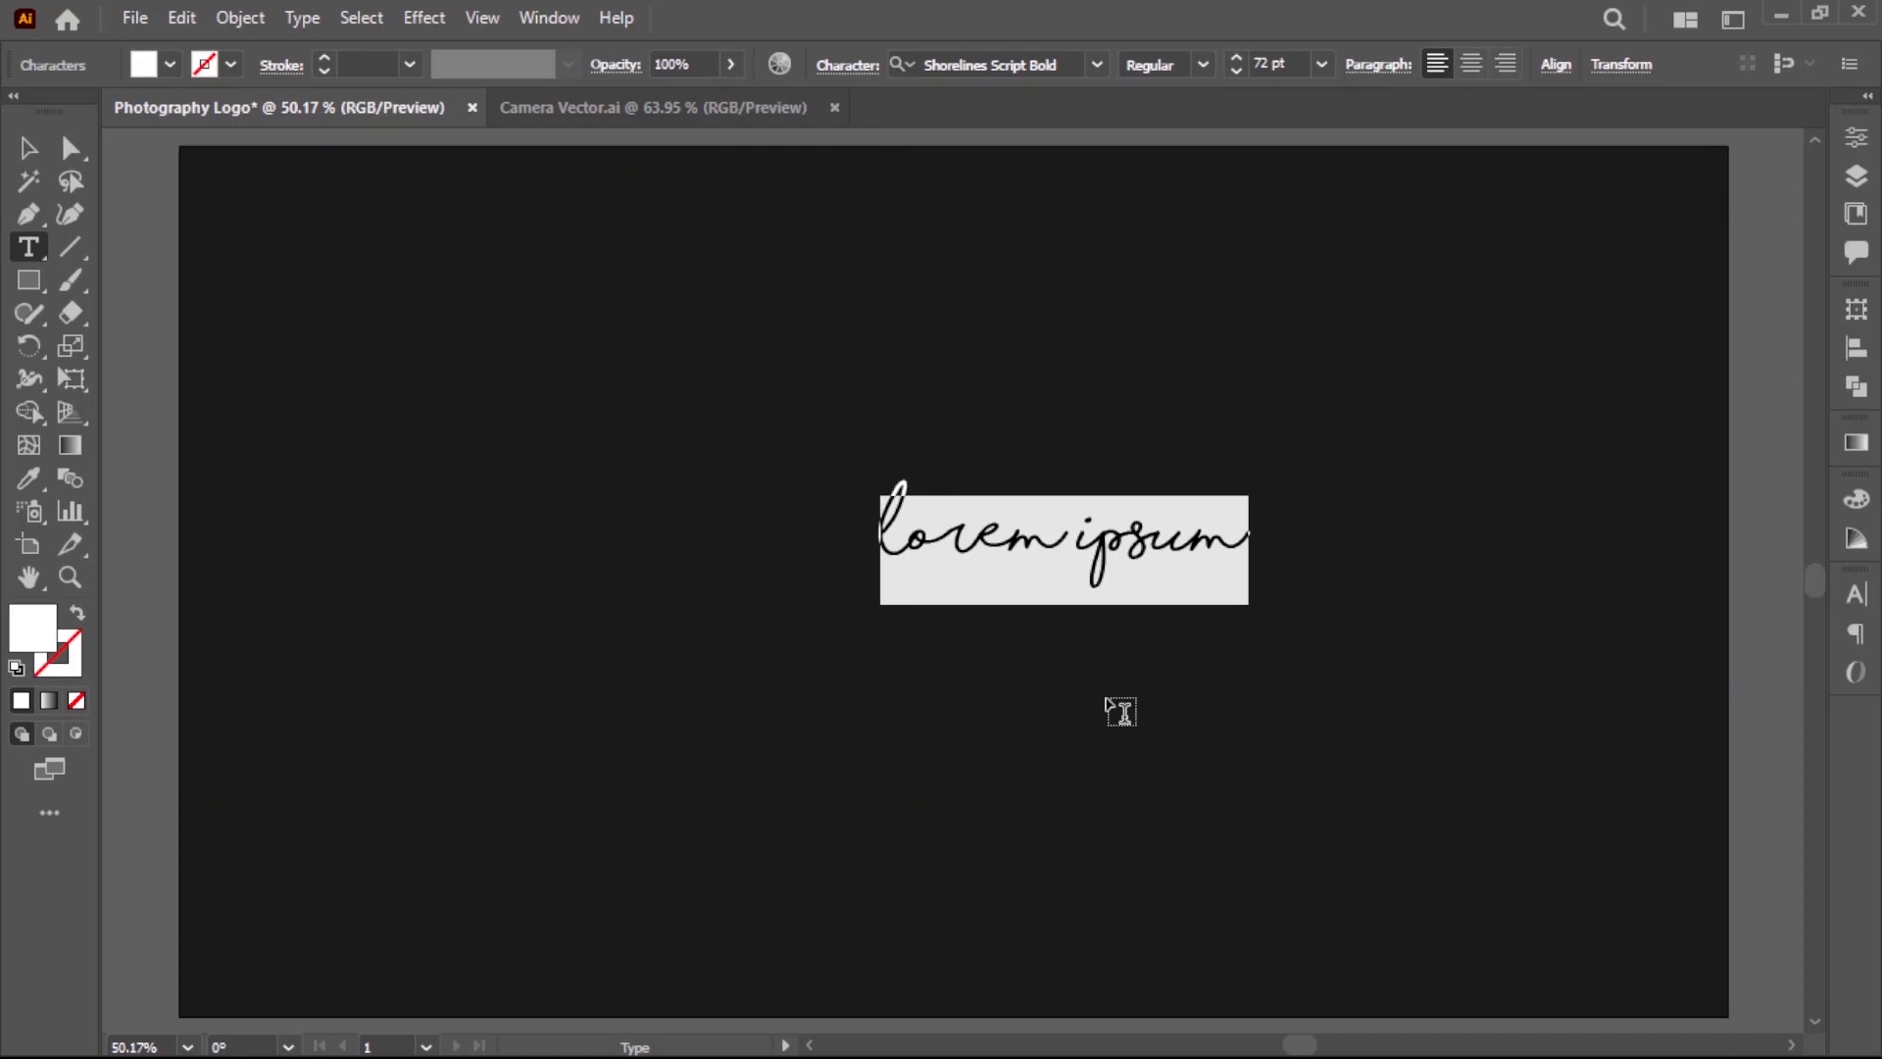
Enter the lowercase first name in place of the placeholder text and enlarge it across the artboard's center.
{"action": "type", "text": "vincent"}
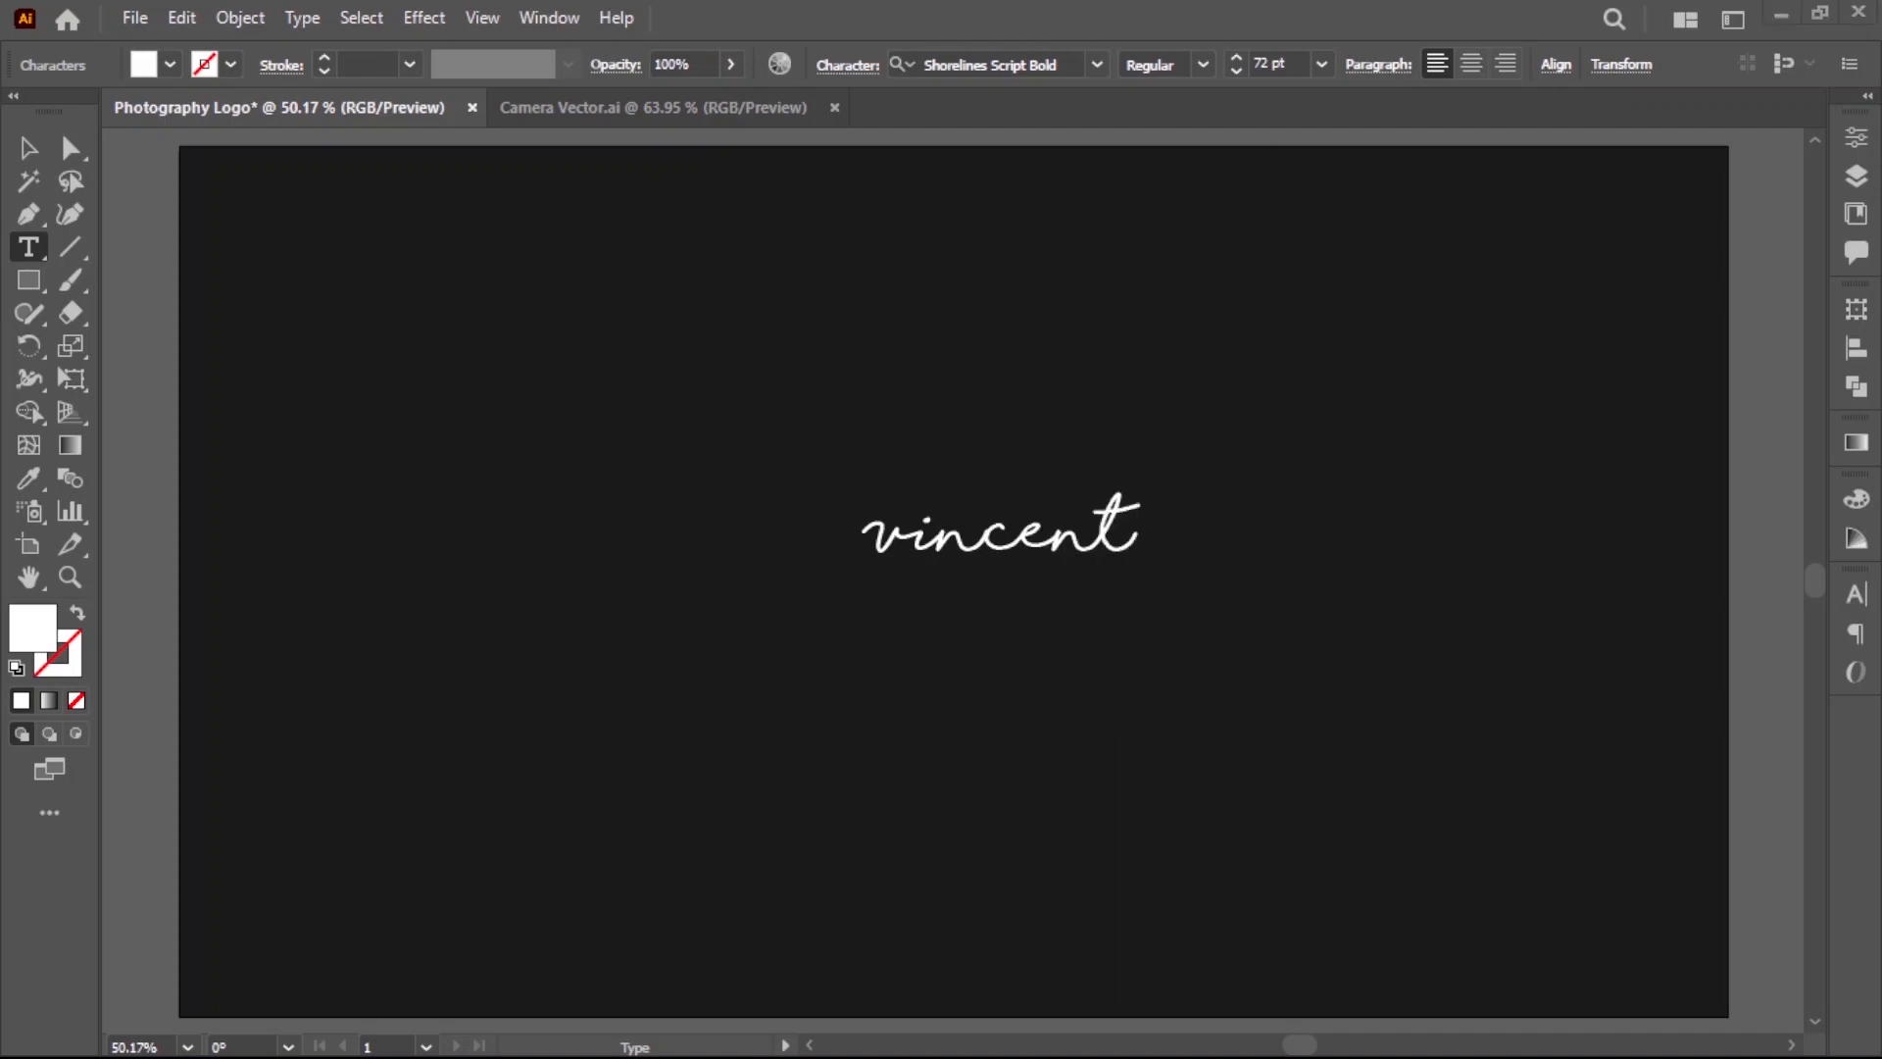
{"action": "key", "text": "Escape"}
{"action": "left_click_drag", "start_coordinate": [1143, 601], "coordinate": [1365, 696]}
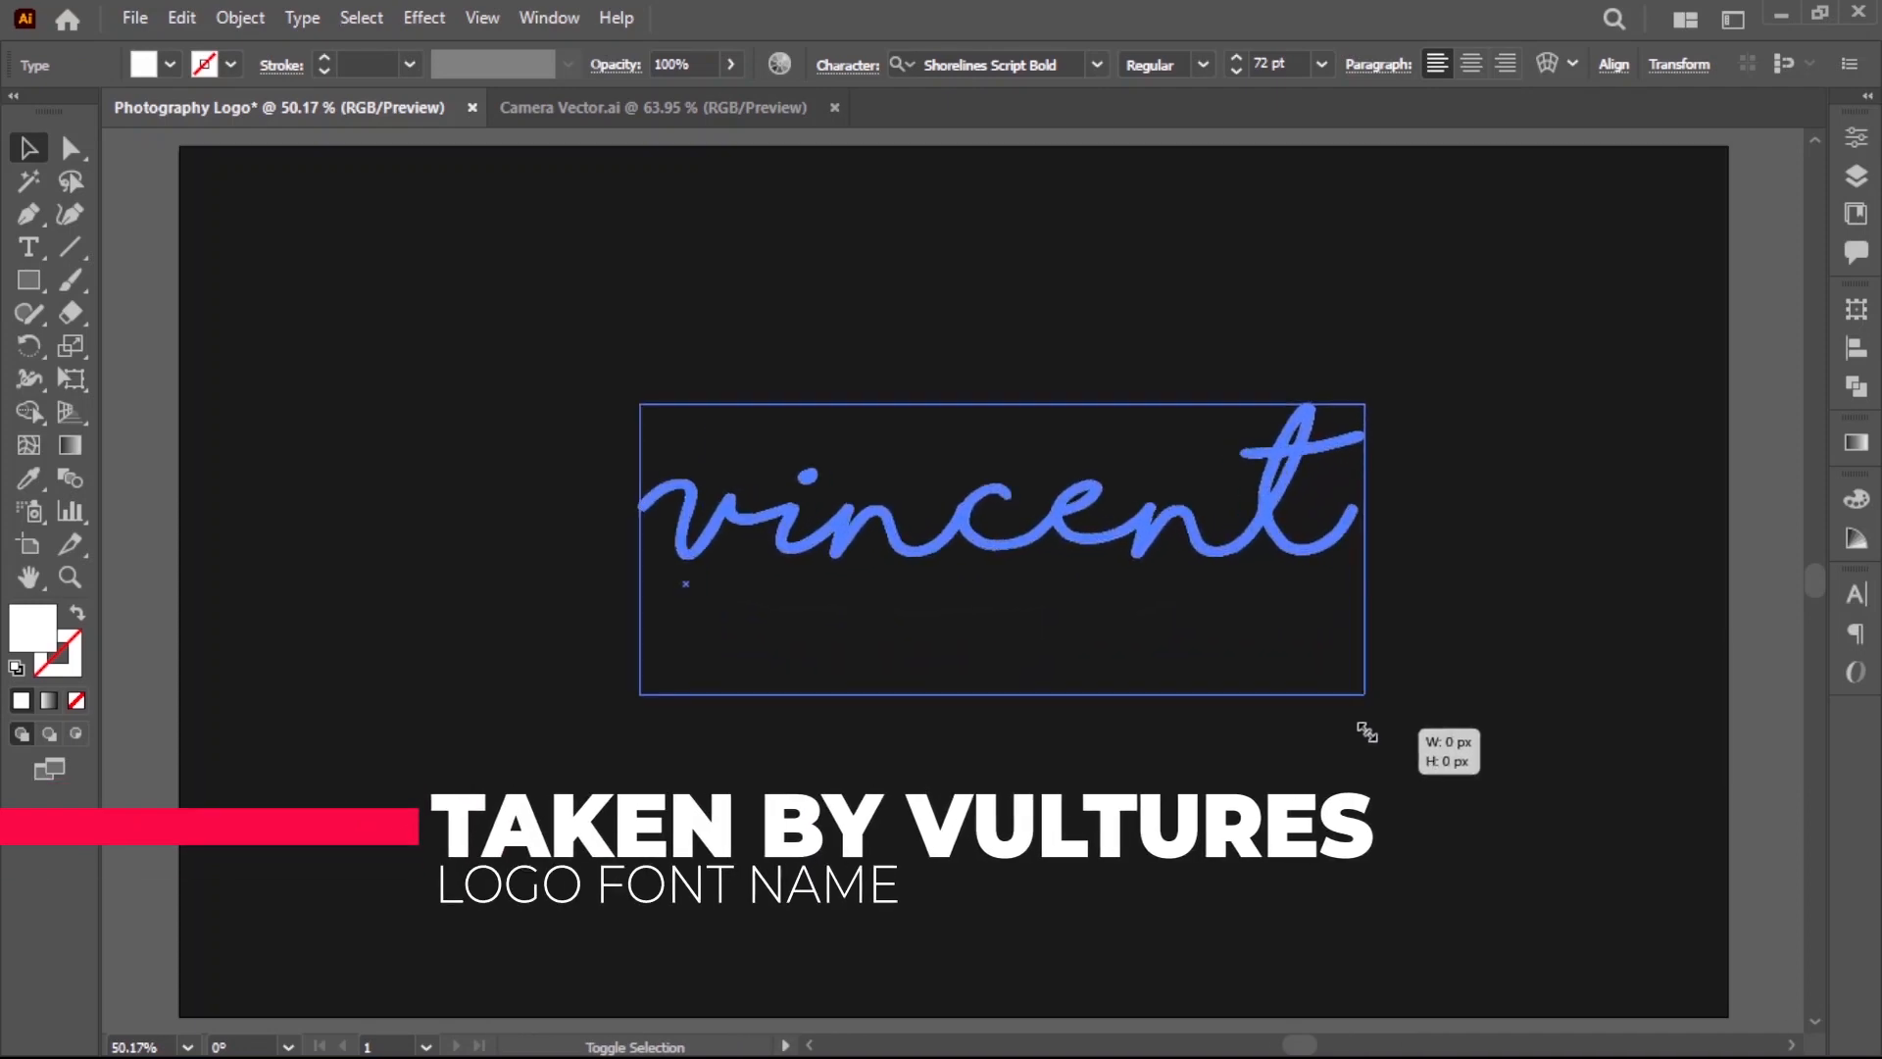
Set the script name's font to Taken by Vultures Demo.
{"action": "left_click", "coordinate": [1016, 67]}
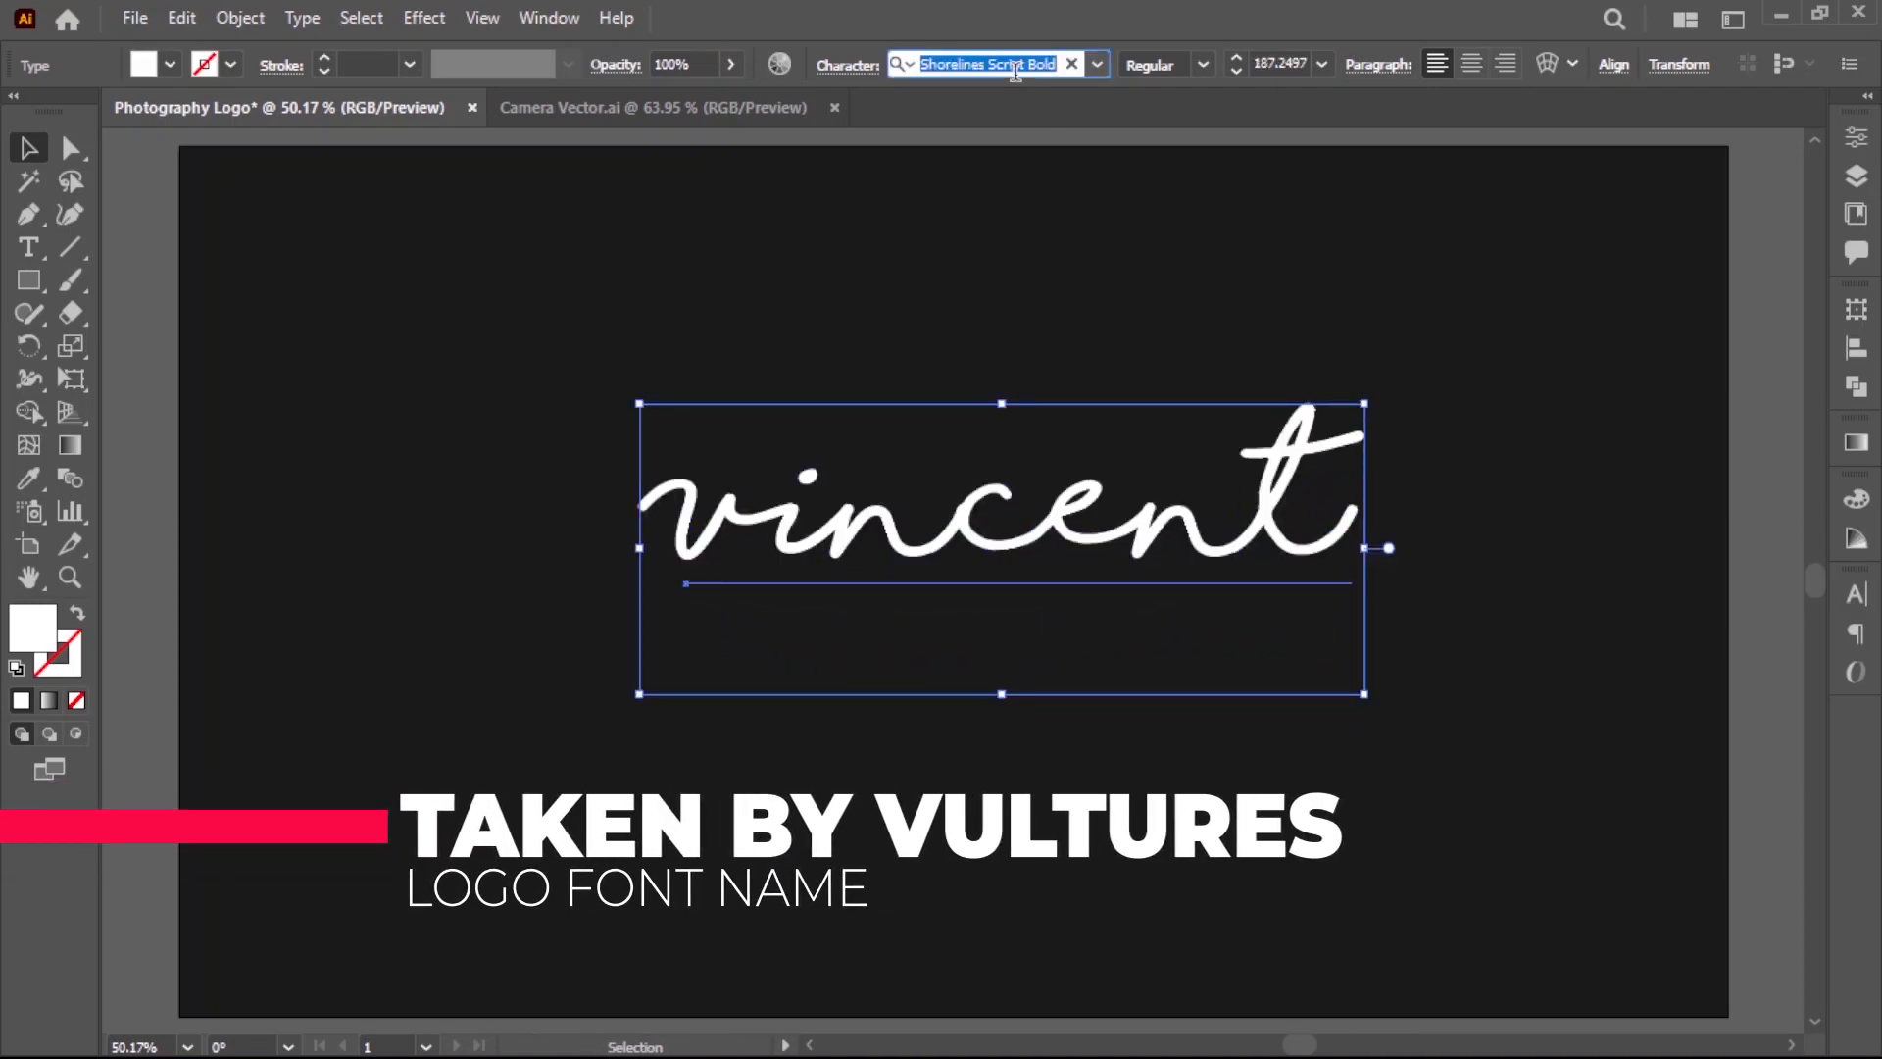
{"action": "type", "text": "taken"}
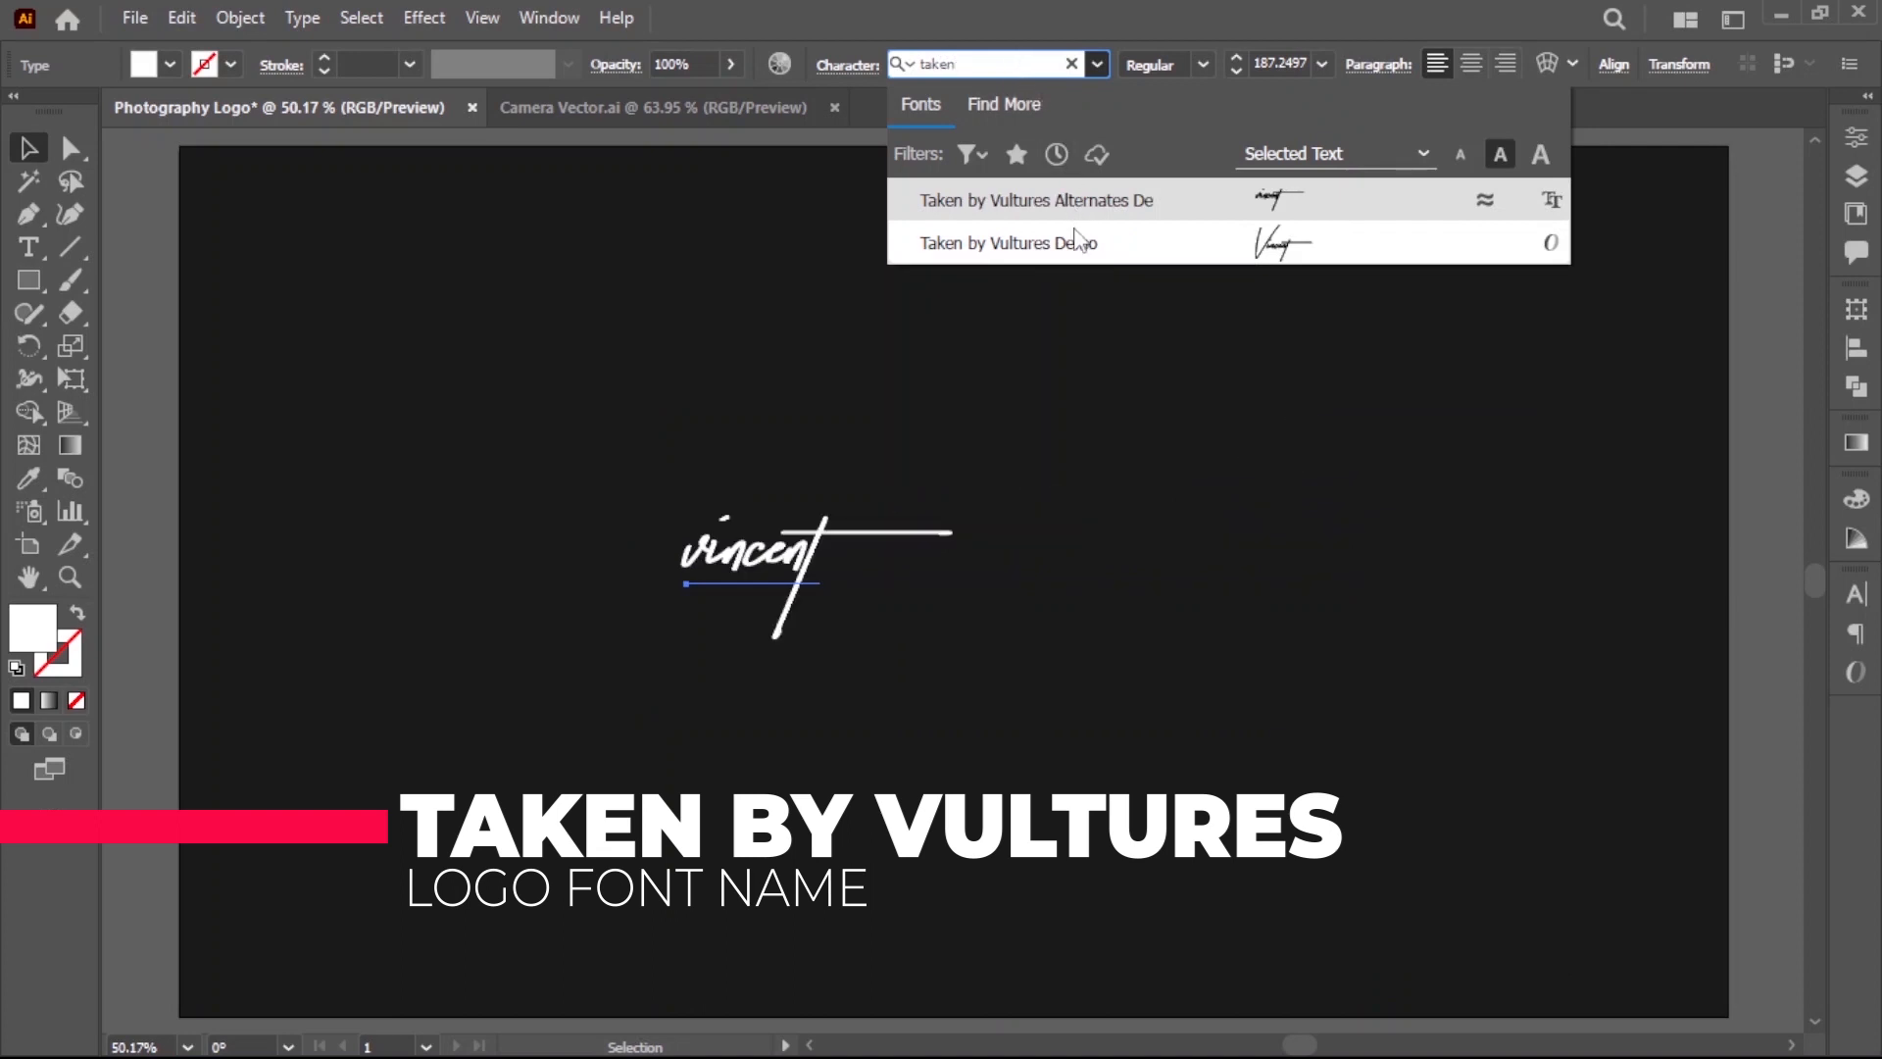
{"action": "left_click", "coordinate": [1081, 257]}
{"action": "left_click", "coordinate": [1075, 555]}
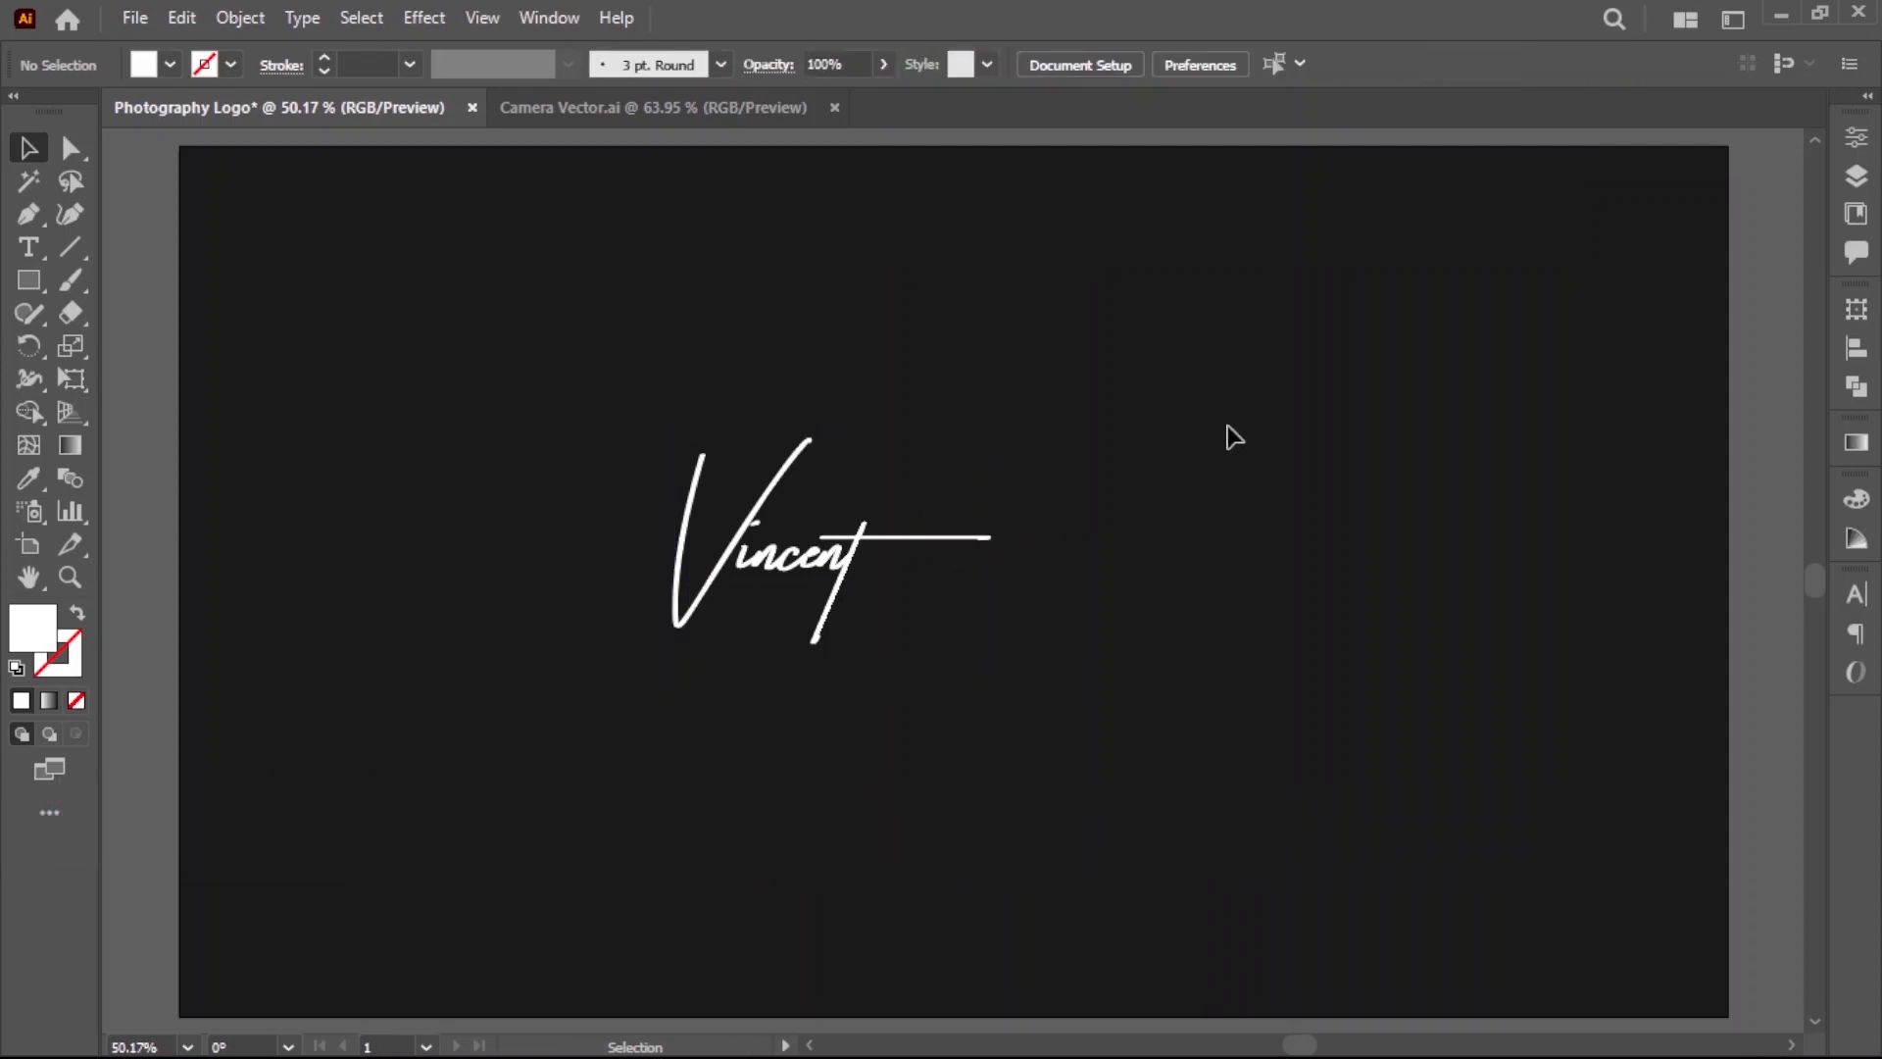
Bring the spare PHOTOGRAPHY text from above the artboard to just below the script name.
{"action": "left_click", "coordinate": [1154, 455], "text": "ctrl+alt"}
{"action": "left_click_drag", "start_coordinate": [1084, 408], "coordinate": [1180, 296]}
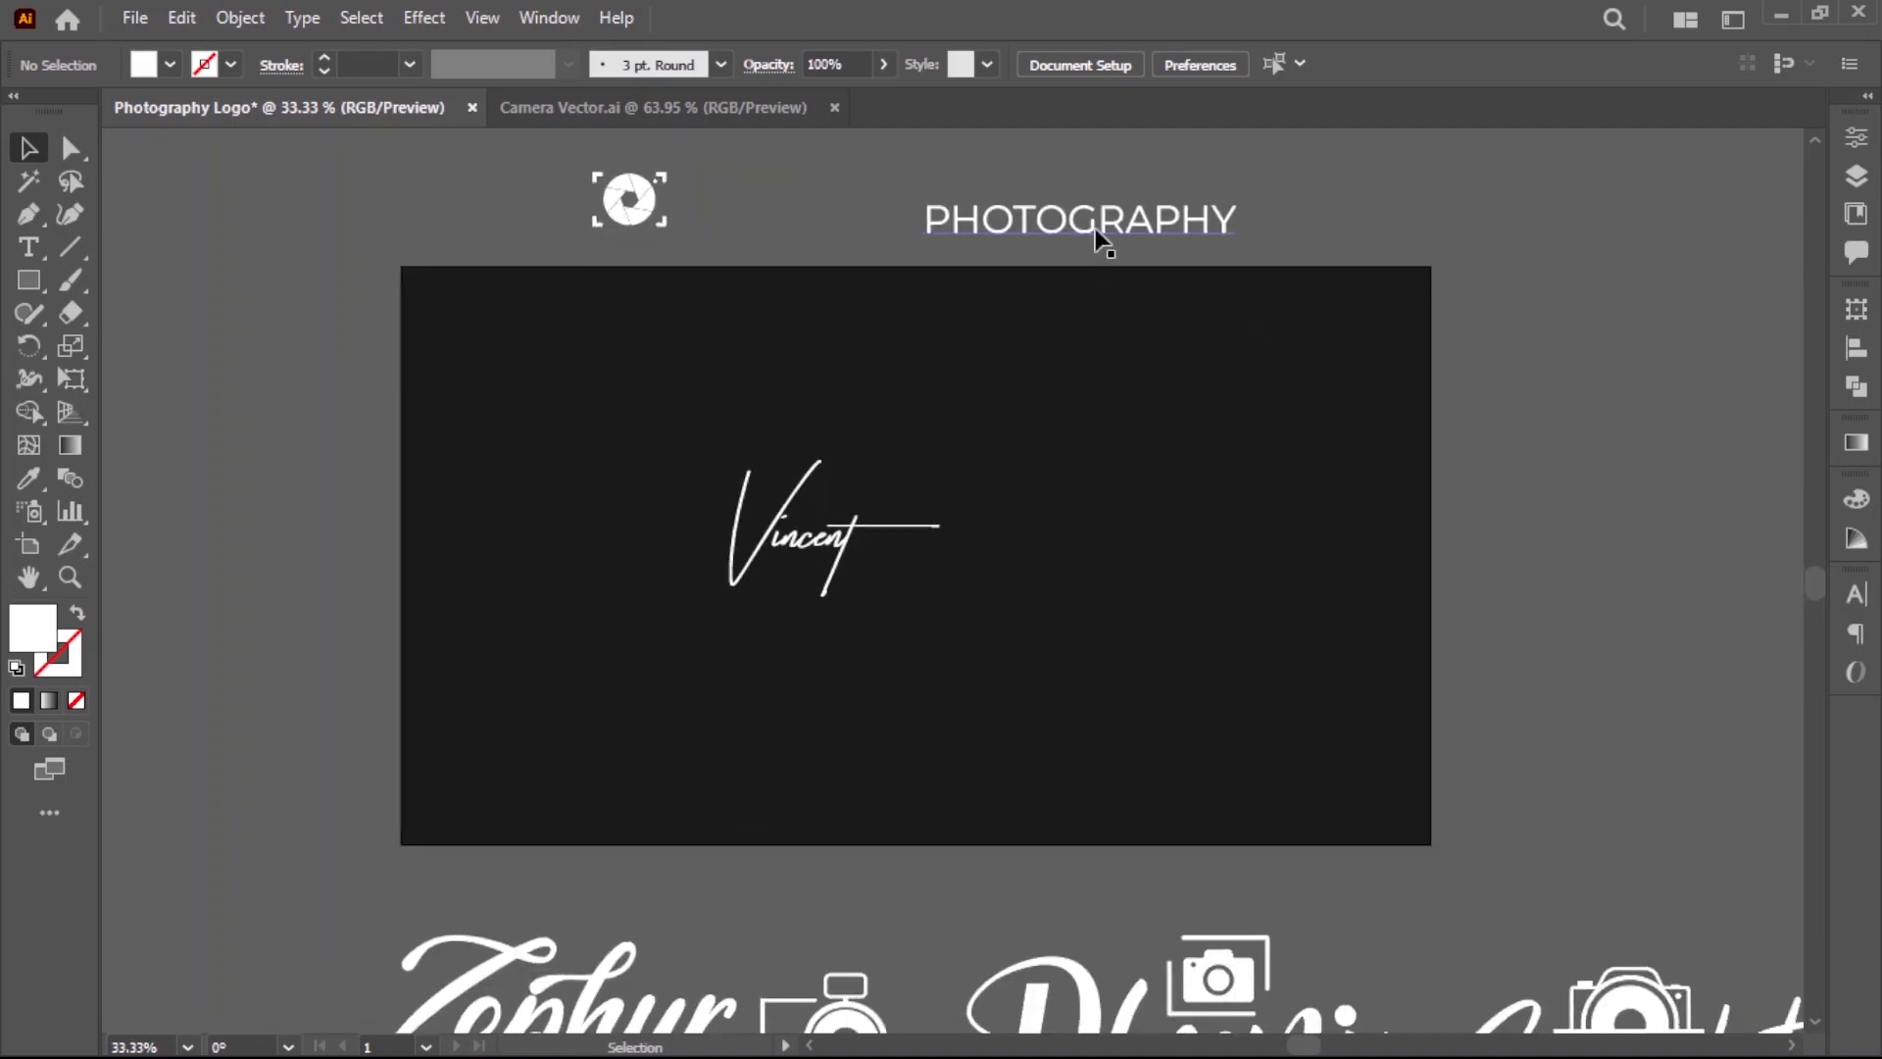
{"action": "mouse_move", "coordinate": [1096, 227]}
{"action": "left_mouse_down"}
{"action": "mouse_move", "coordinate": [1009, 559]}
{"action": "mouse_move", "coordinate": [939, 630]}
{"action": "mouse_move", "coordinate": [1233, 678]}
{"action": "left_mouse_up"}
{"action": "left_click_drag", "start_coordinate": [1233, 678], "coordinate": [1263, 750]}
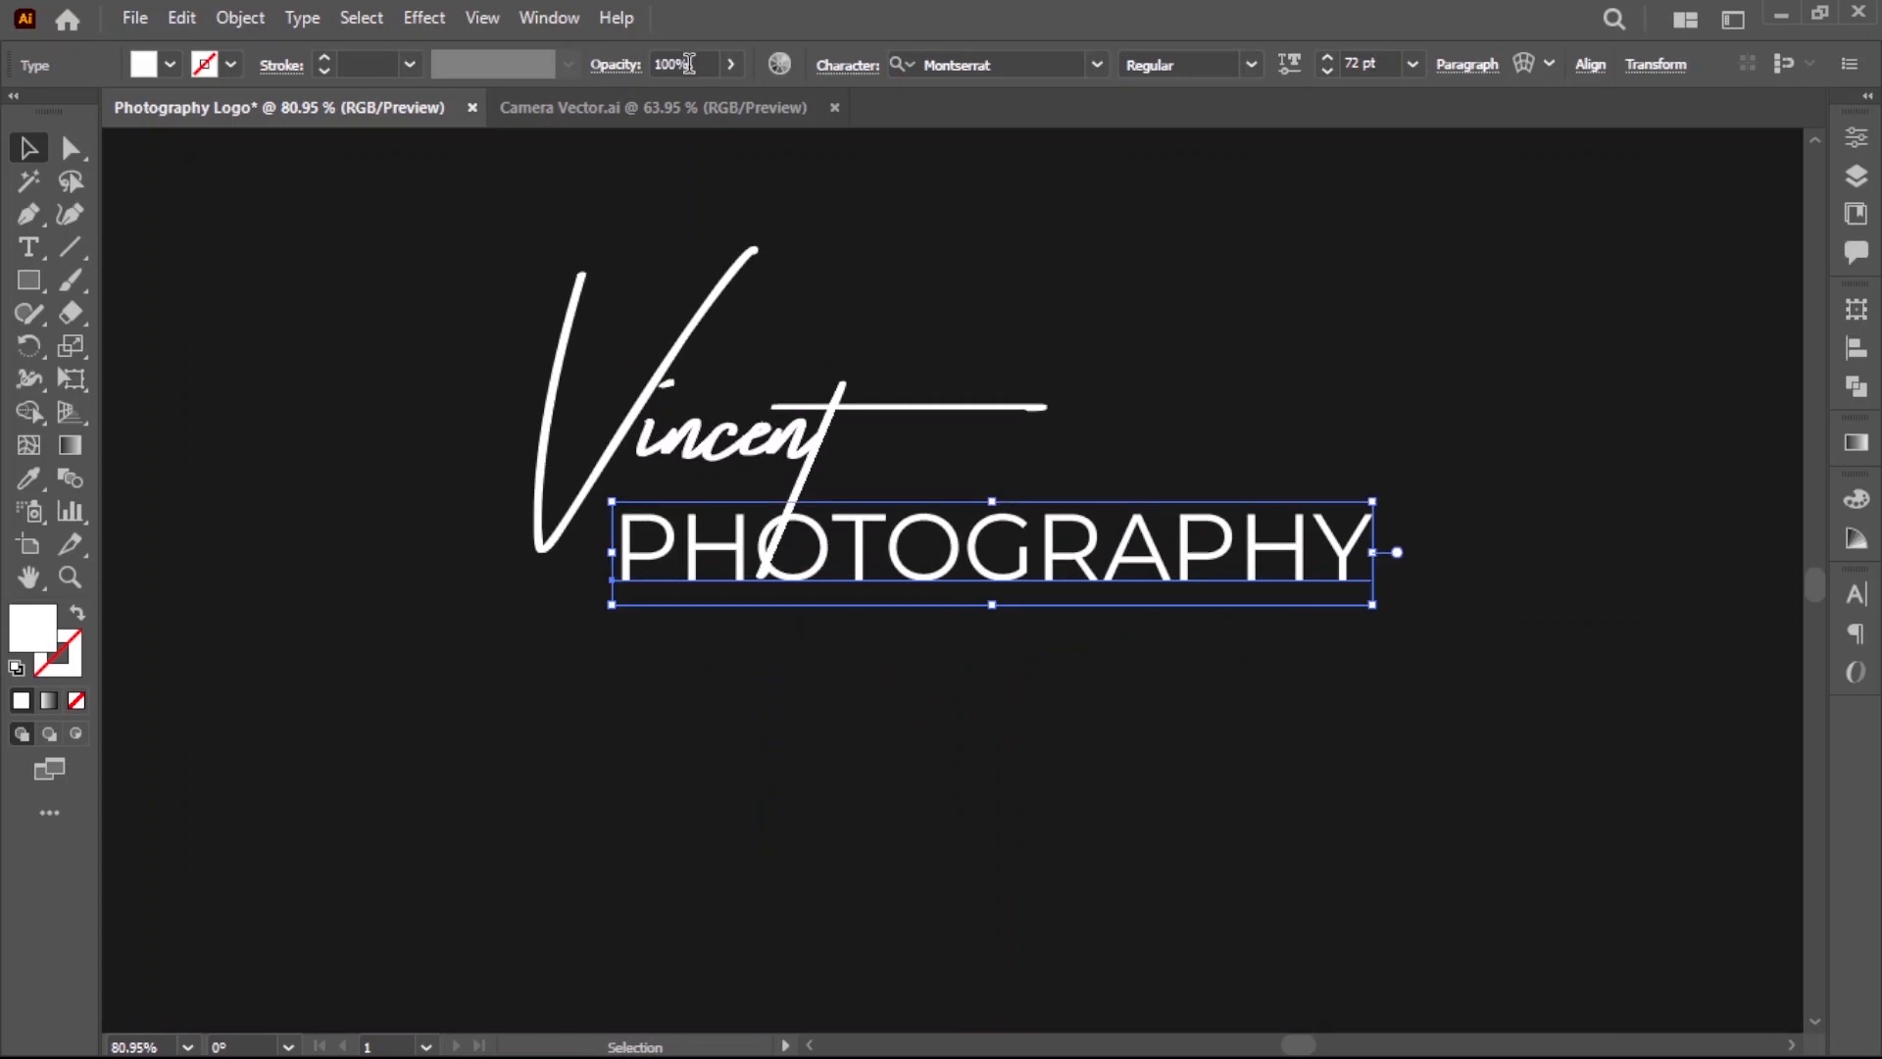
Set PHOTOGRAPHY's tracking to 200 and shrink the text to less than half its width.
{"action": "key", "text": "ctrl+t"}
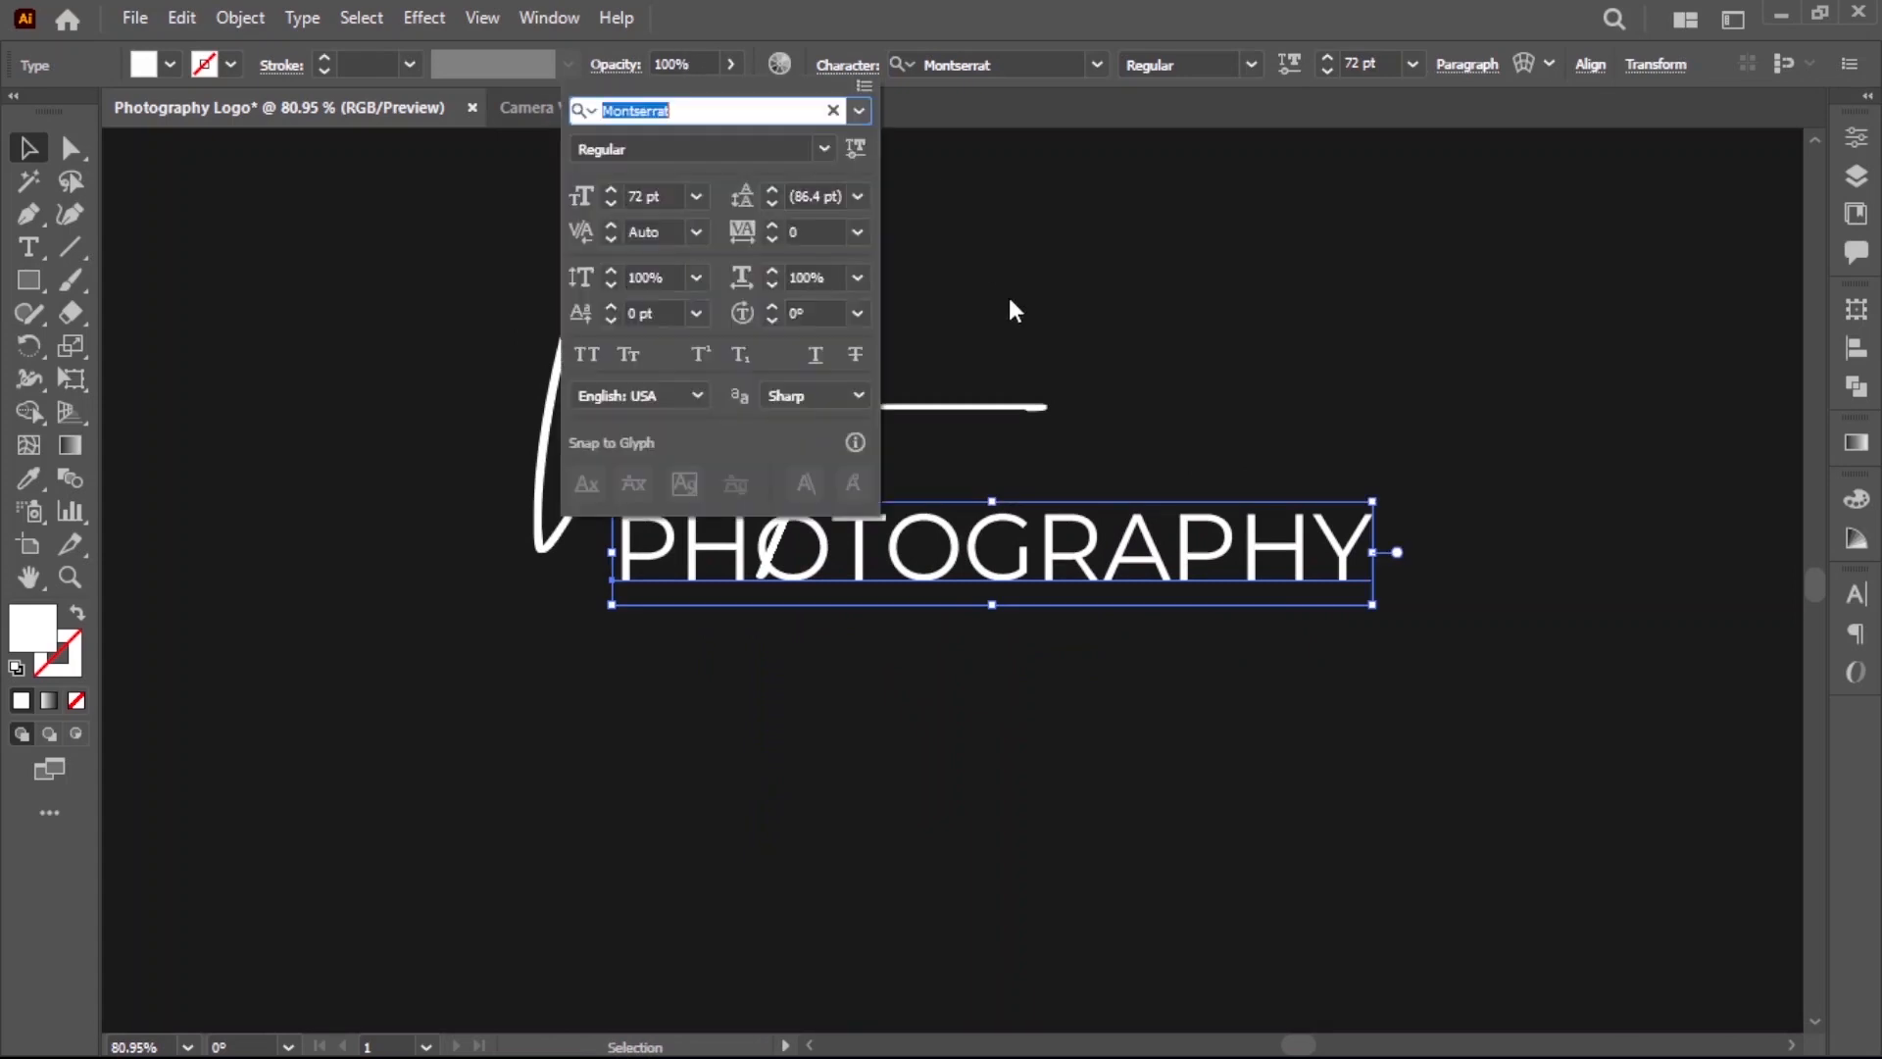
{"action": "left_click", "coordinate": [856, 242]}
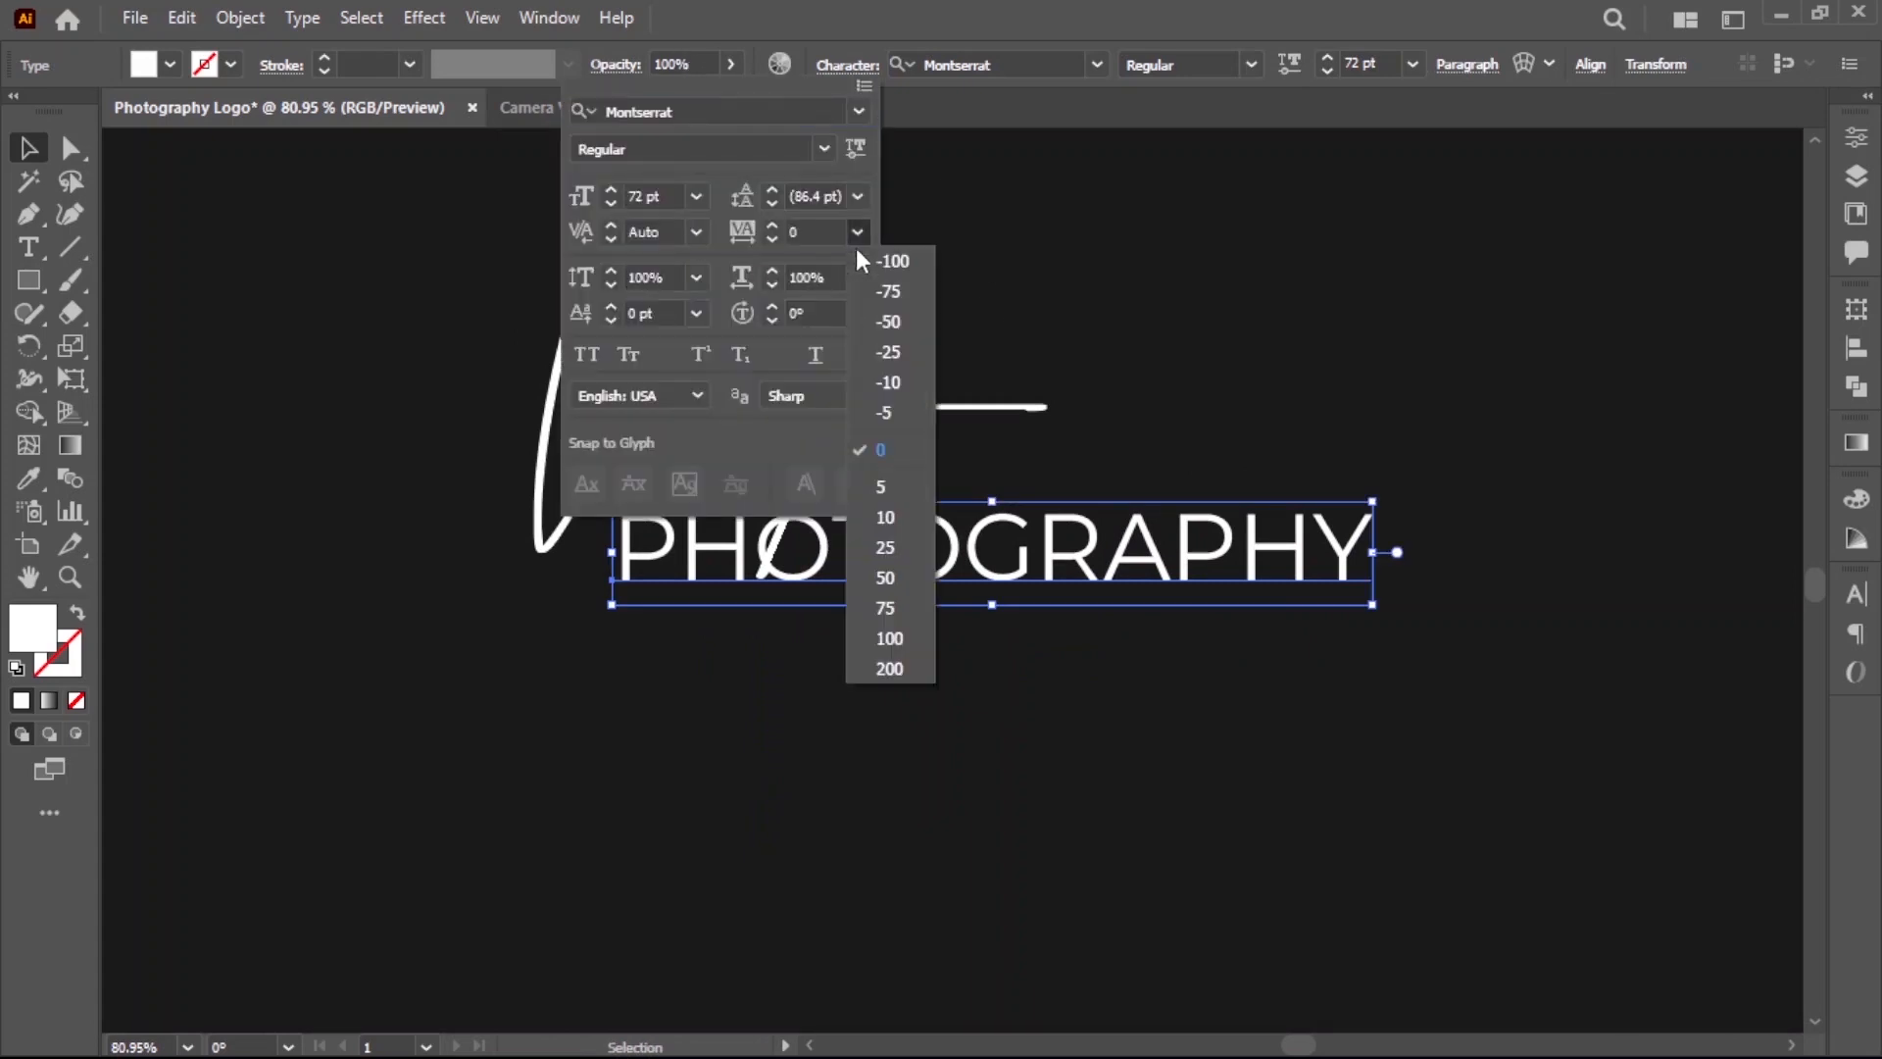
{"action": "left_click", "coordinate": [892, 668]}
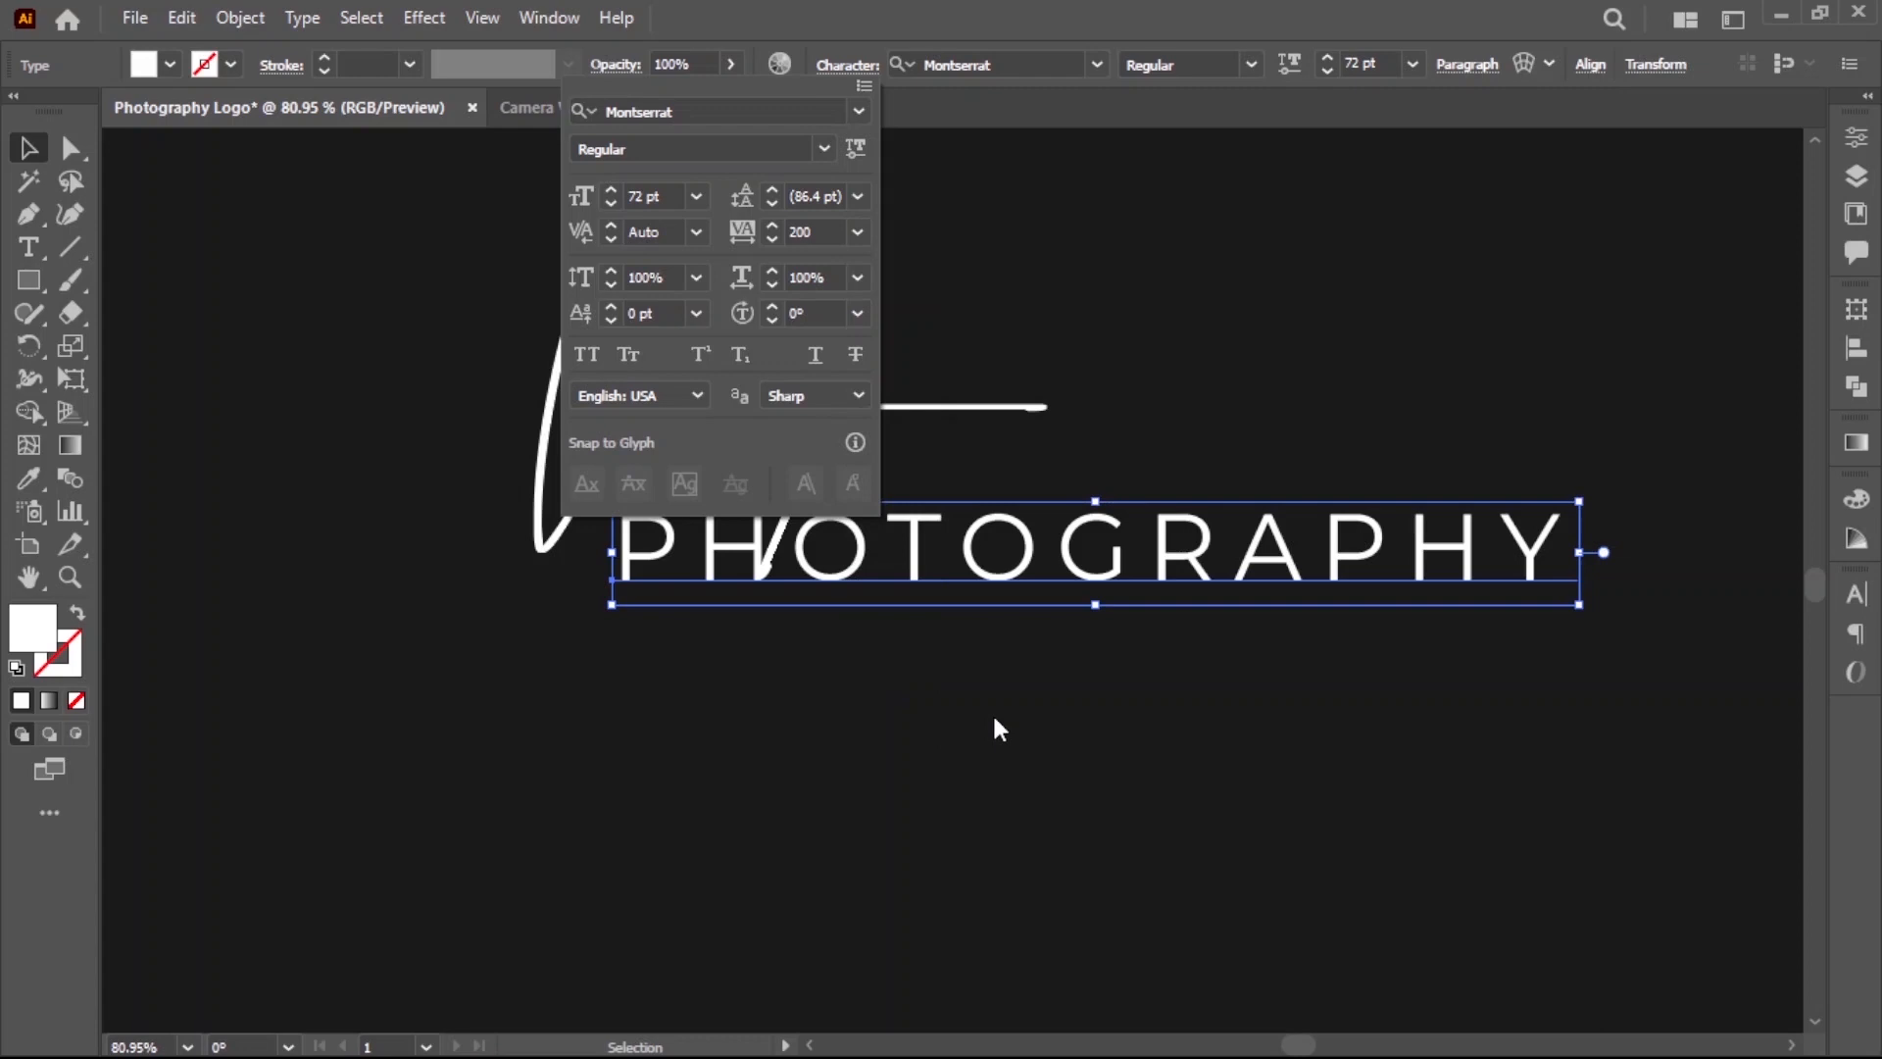
{"action": "key", "text": "ctrl+t"}
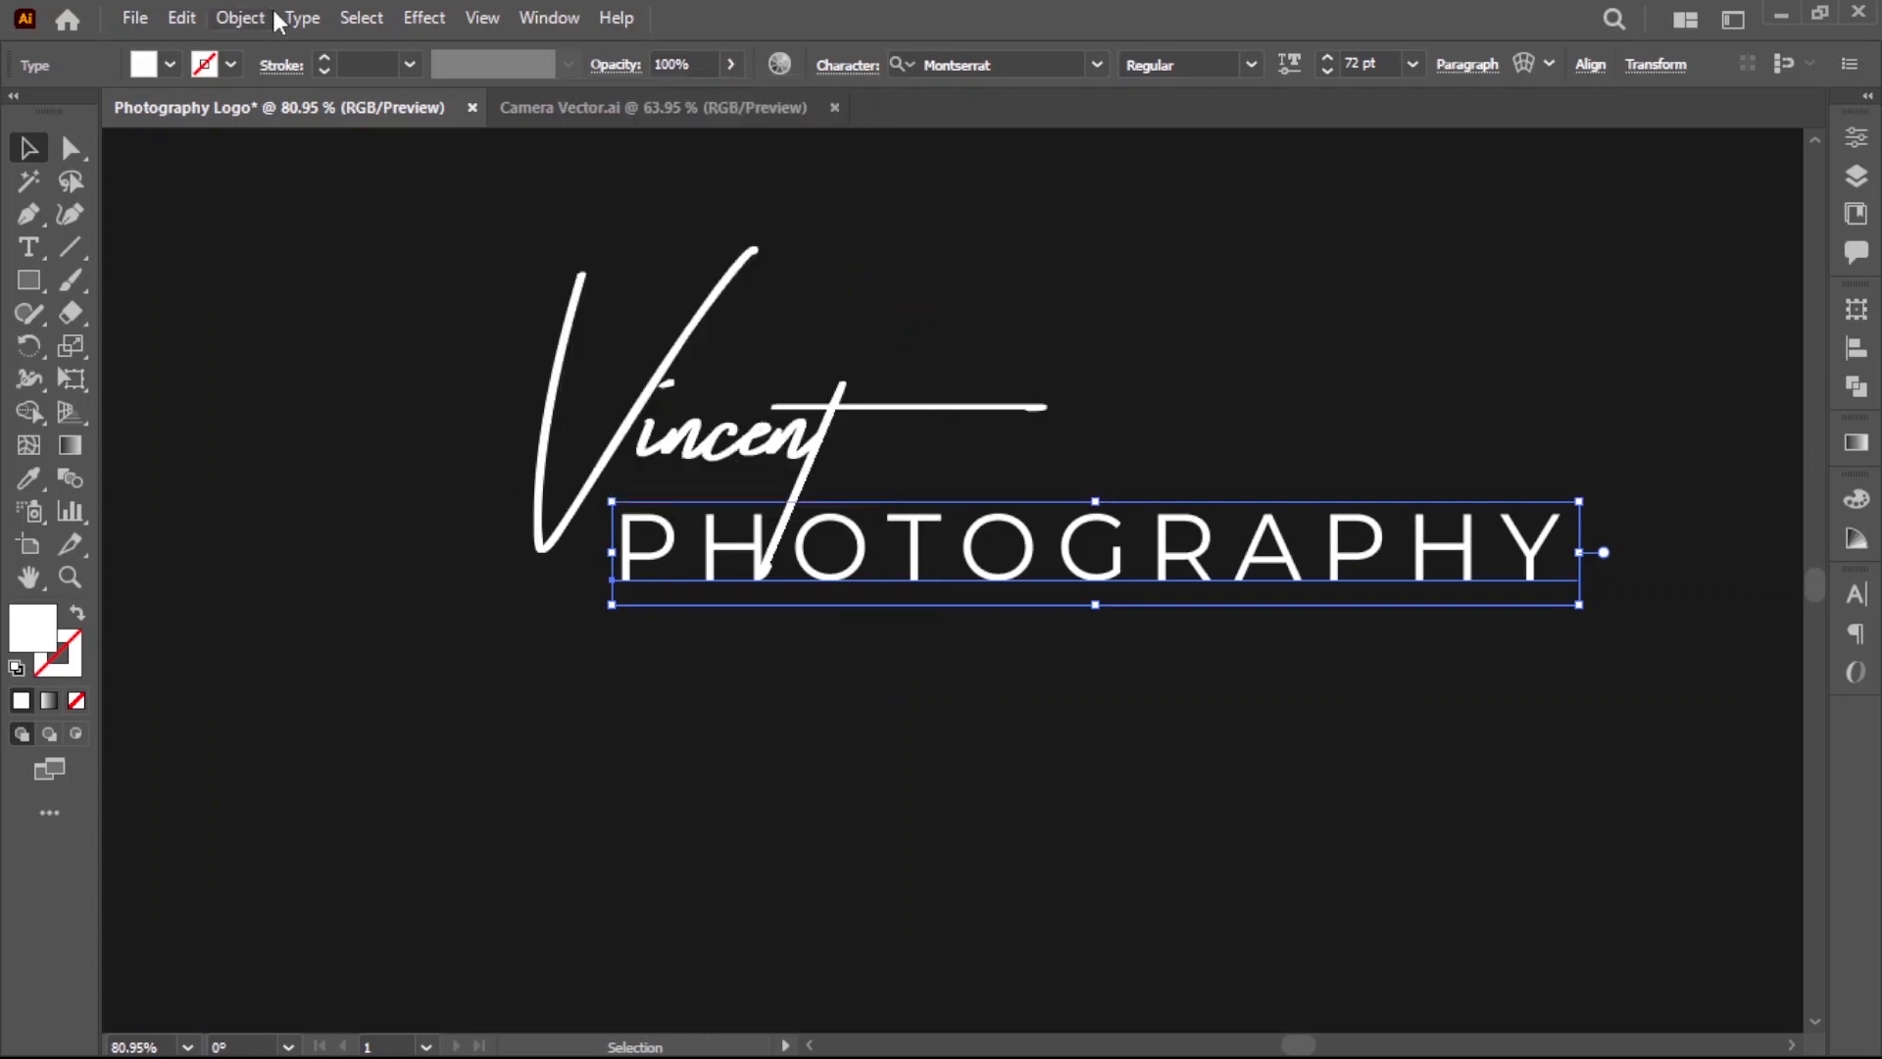
{"action": "left_click_drag", "start_coordinate": [1583, 505], "coordinate": [1408, 664]}
{"action": "left_click", "coordinate": [1408, 663]}
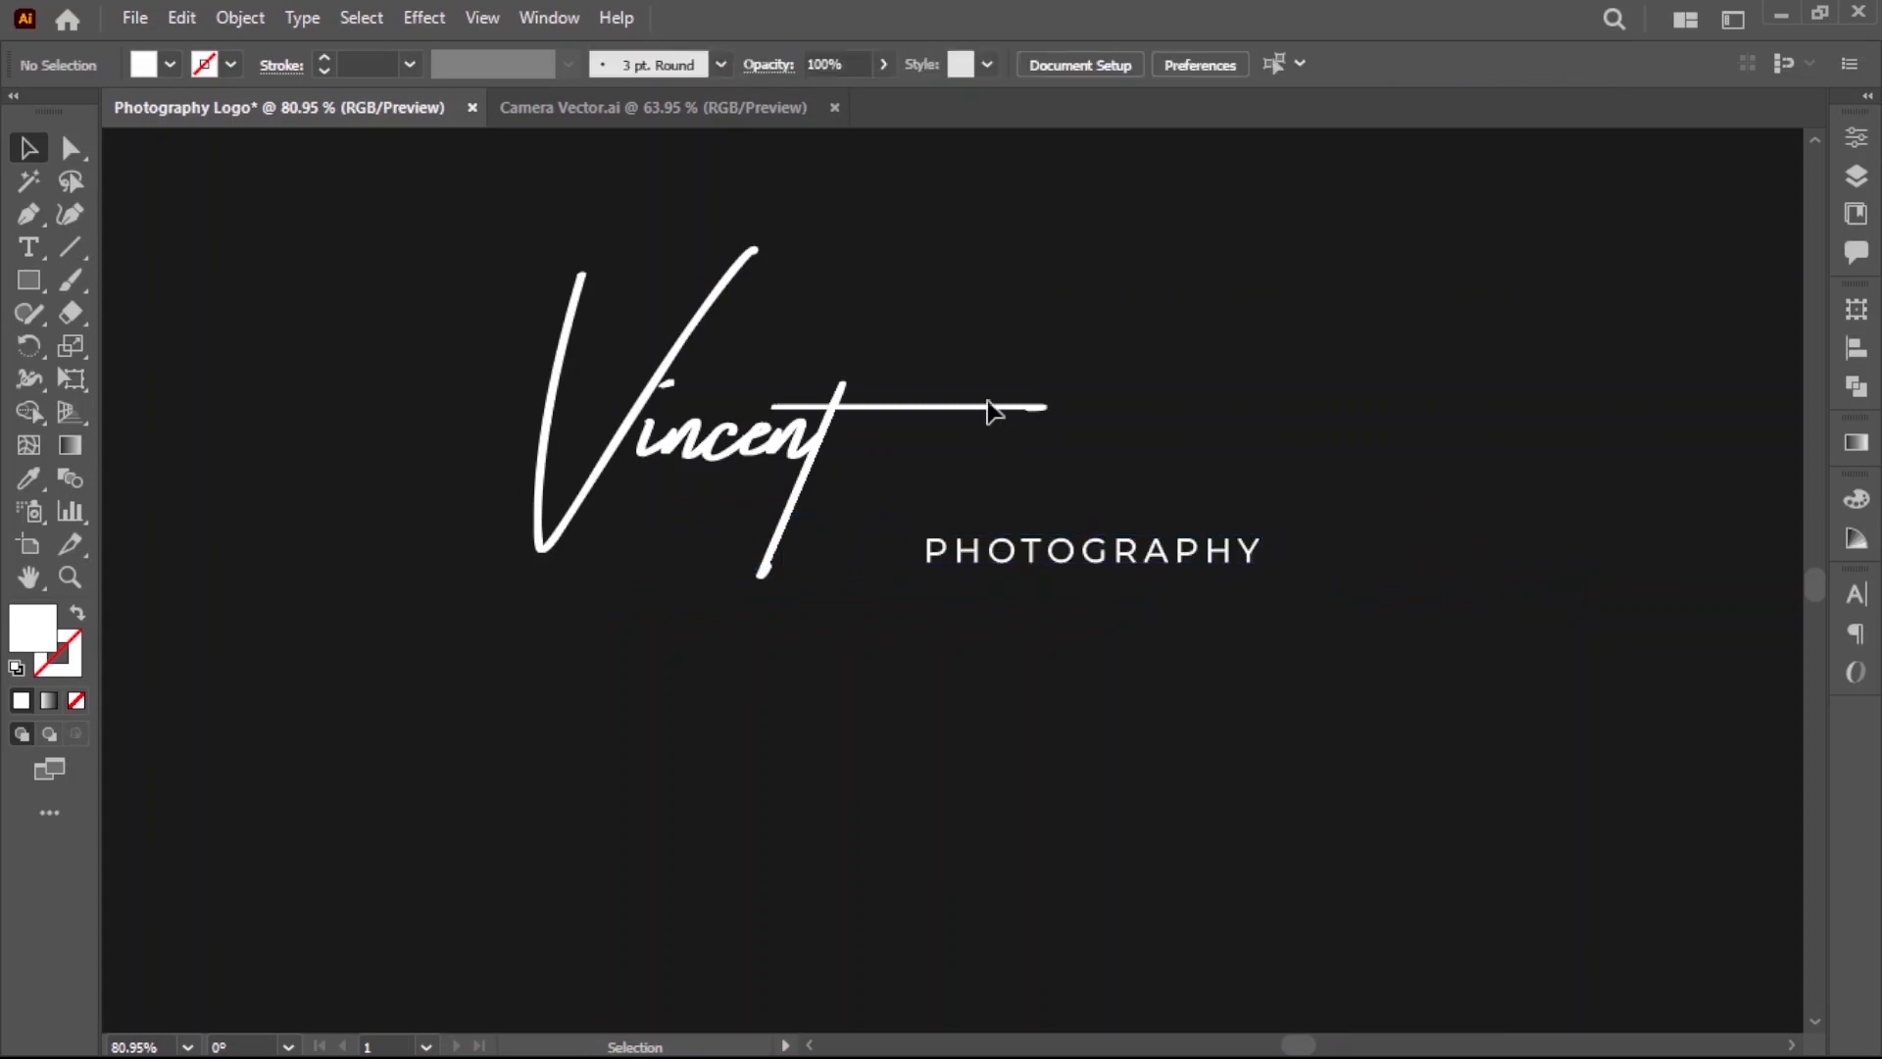
Enlarge the script name and position PHOTOGRAPHY beneath it between the V and the t.
{"action": "left_click", "coordinate": [760, 481]}
{"action": "left_click_drag", "start_coordinate": [1042, 632], "coordinate": [1461, 853]}
{"action": "left_click", "coordinate": [1467, 856]}
{"action": "left_click_drag", "start_coordinate": [918, 595], "coordinate": [1210, 468]}
{"action": "left_click", "coordinate": [1020, 676]}
{"action": "key", "text": "ctrl+minus"}
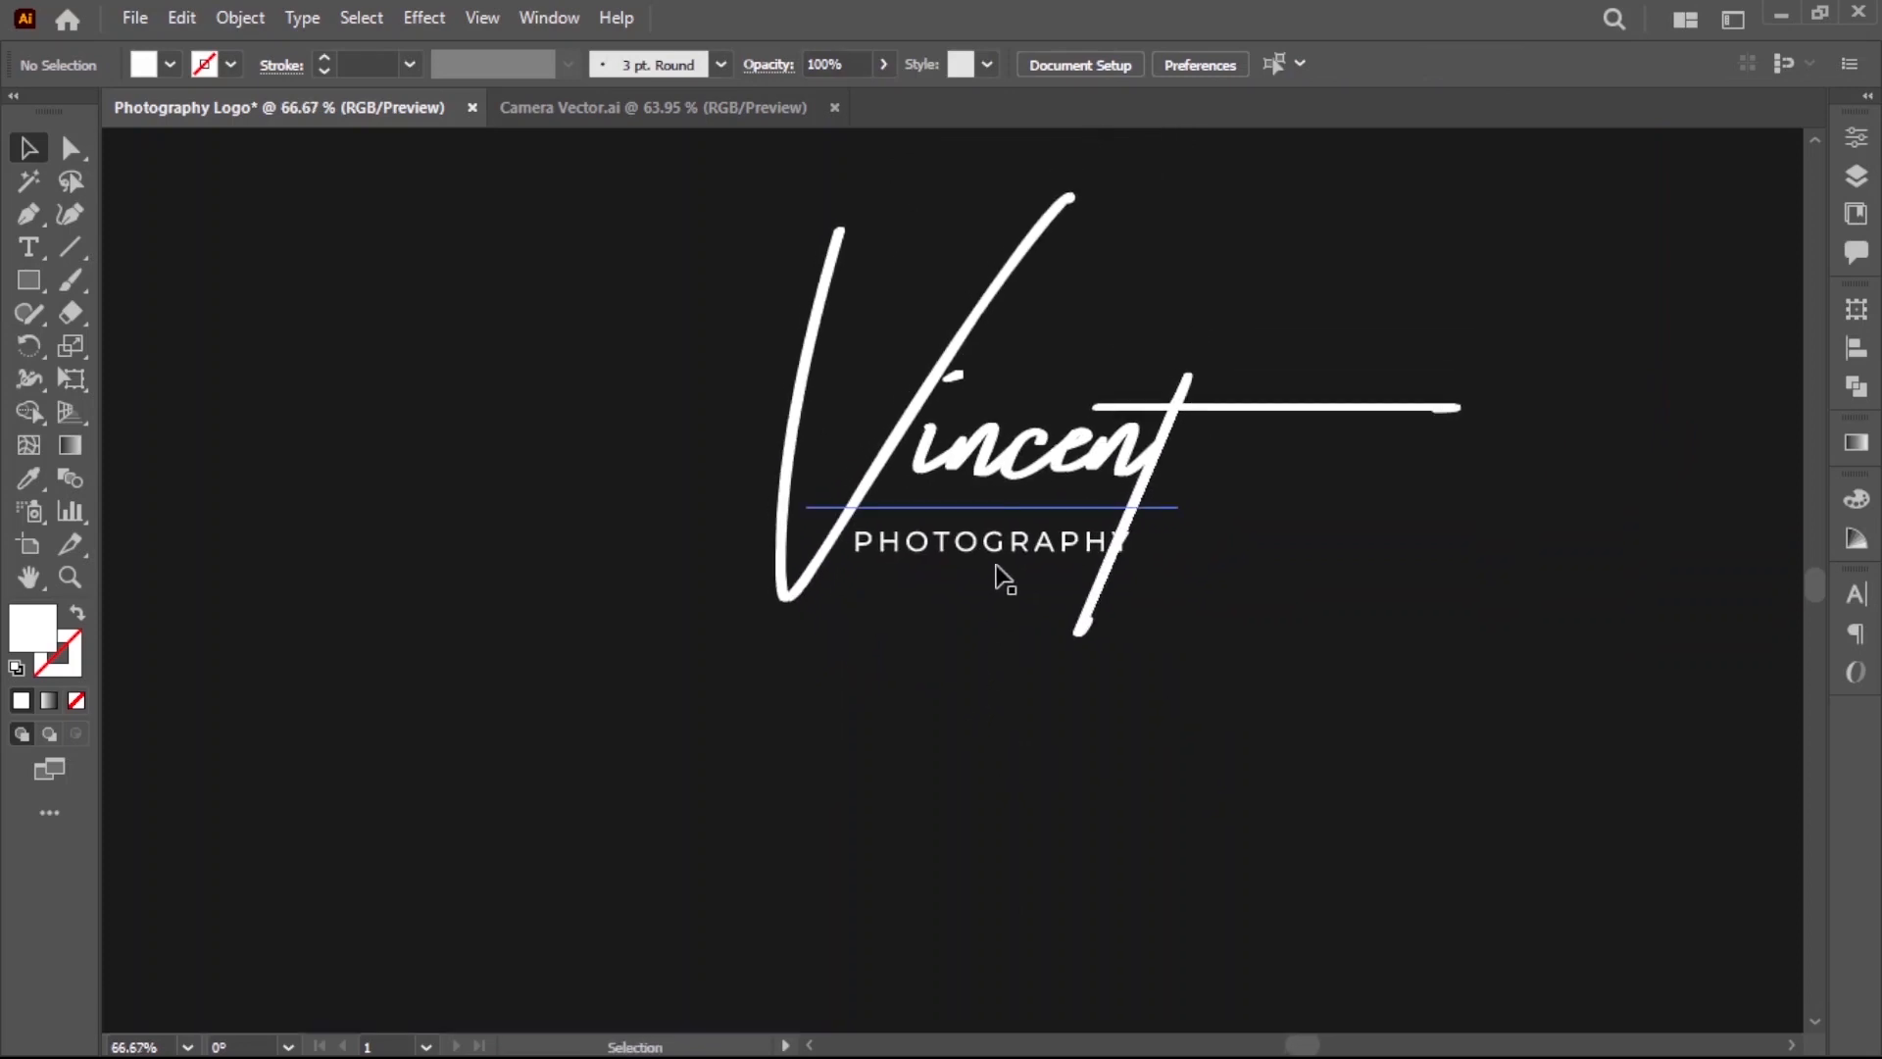
Convert the enlarged script name to outlines.
{"action": "mouse_move", "coordinate": [997, 562]}
{"action": "left_mouse_down"}
{"action": "mouse_move", "coordinate": [1016, 526]}
{"action": "mouse_move", "coordinate": [1009, 567]}
{"action": "left_mouse_up"}
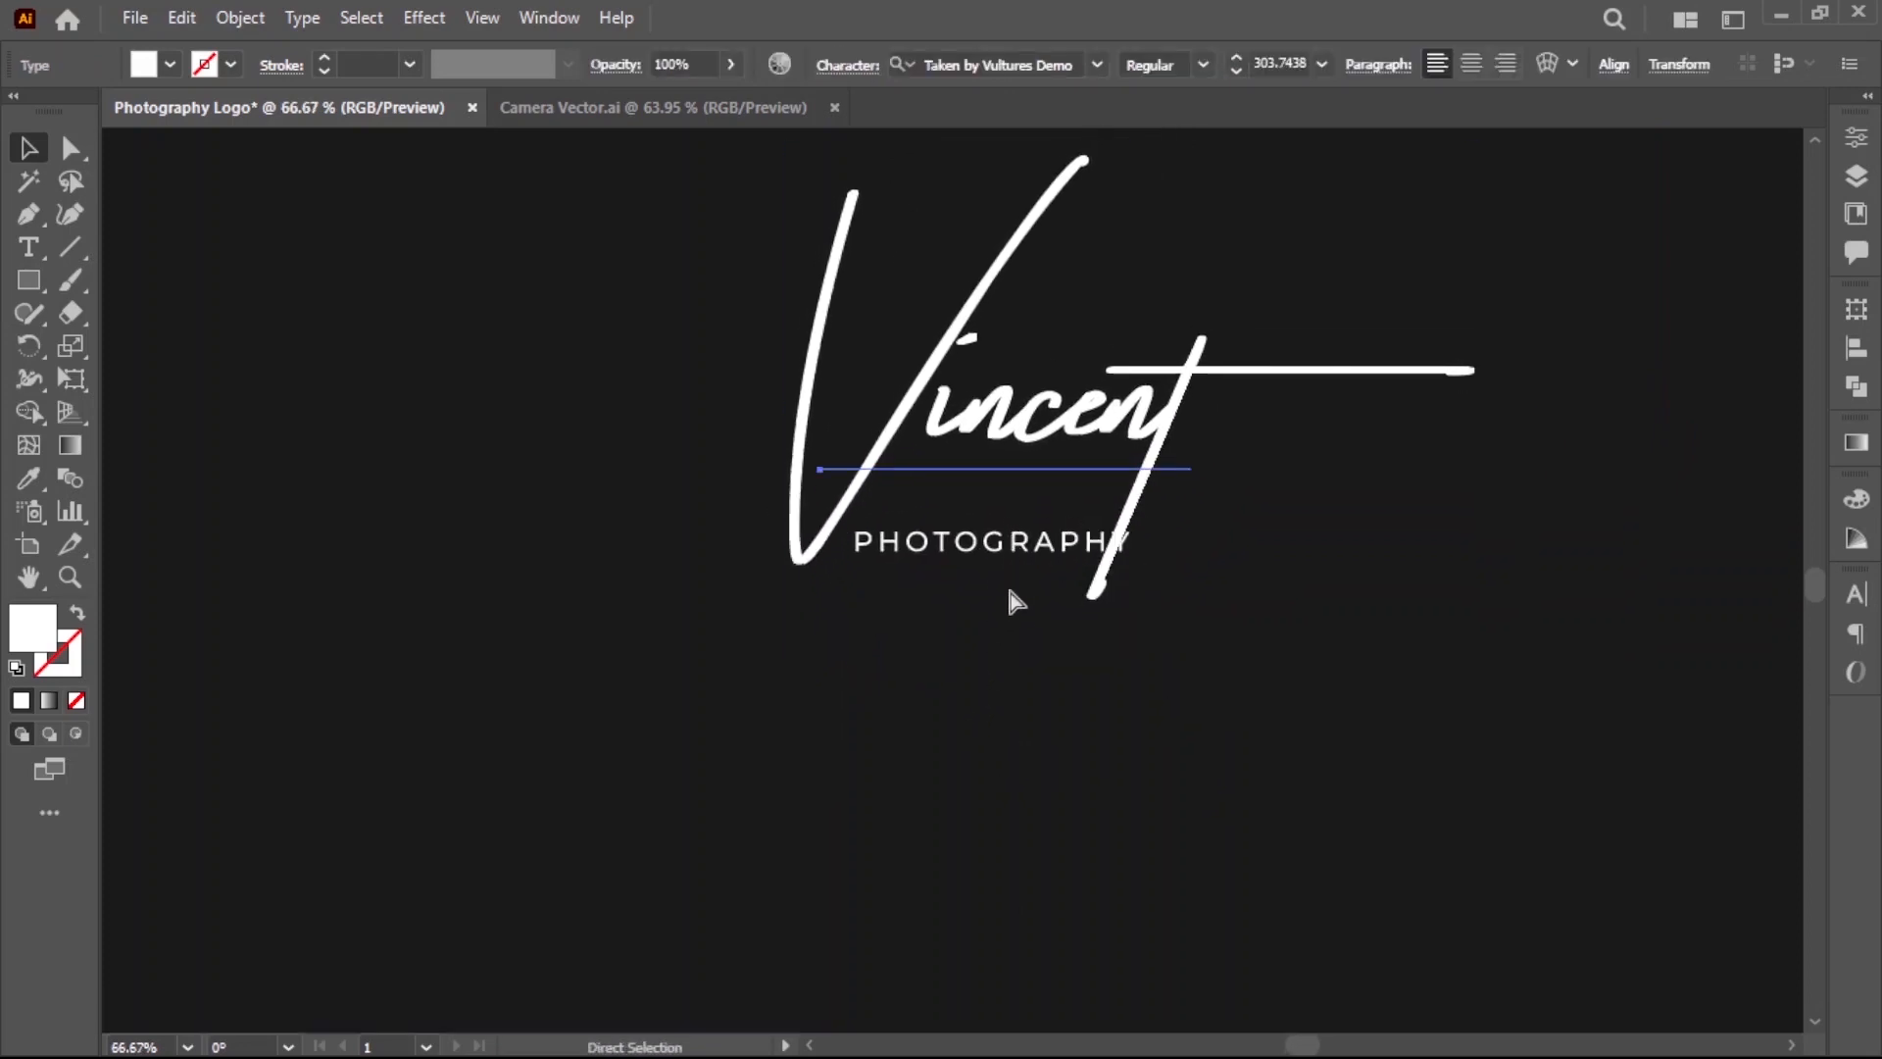
{"action": "right_click", "coordinate": [1037, 688]}
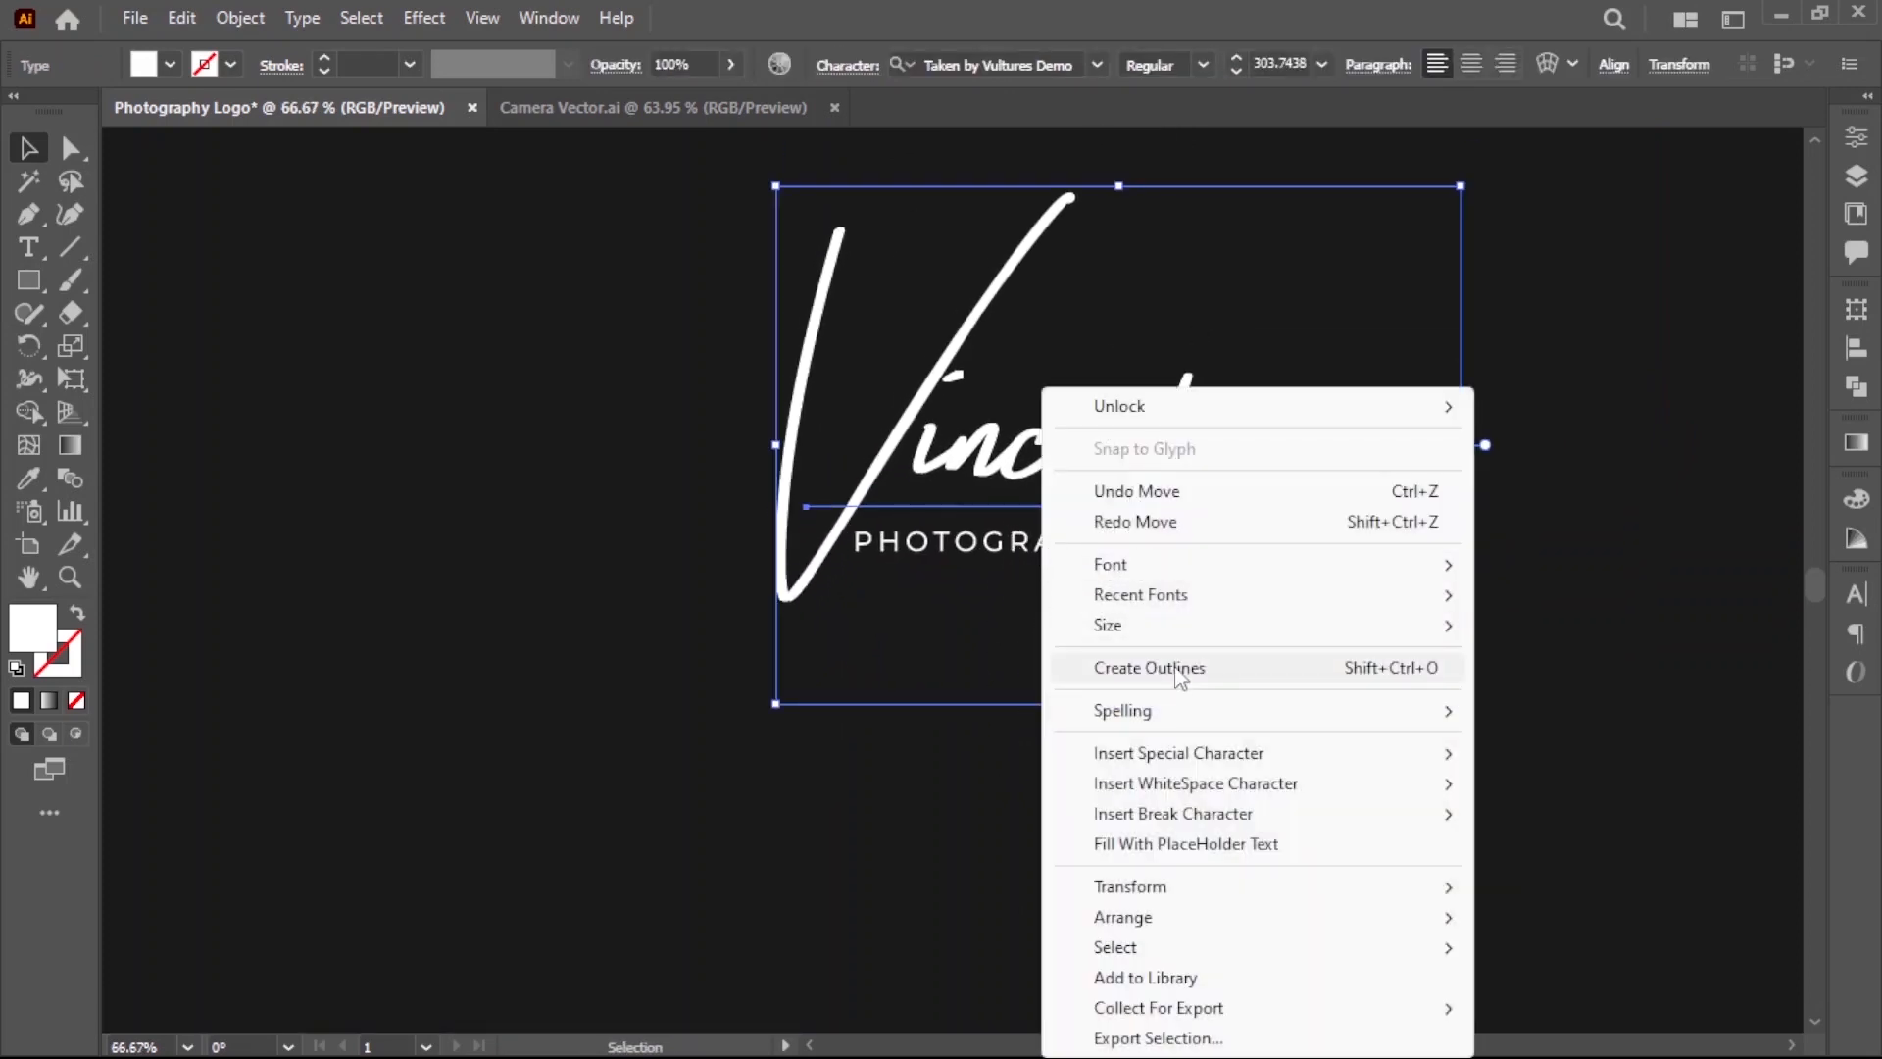
{"action": "left_click", "coordinate": [1180, 669]}
Extend PHOTOGRAPHY from the V's lower stem to just past the t's descender and convert it to outlines.
{"action": "left_click", "coordinate": [1017, 584]}
{"action": "left_click_drag", "start_coordinate": [1010, 567], "coordinate": [982, 577]}
{"action": "left_click_drag", "start_coordinate": [1113, 568], "coordinate": [1166, 600]}
{"action": "right_click", "coordinate": [1045, 606]}
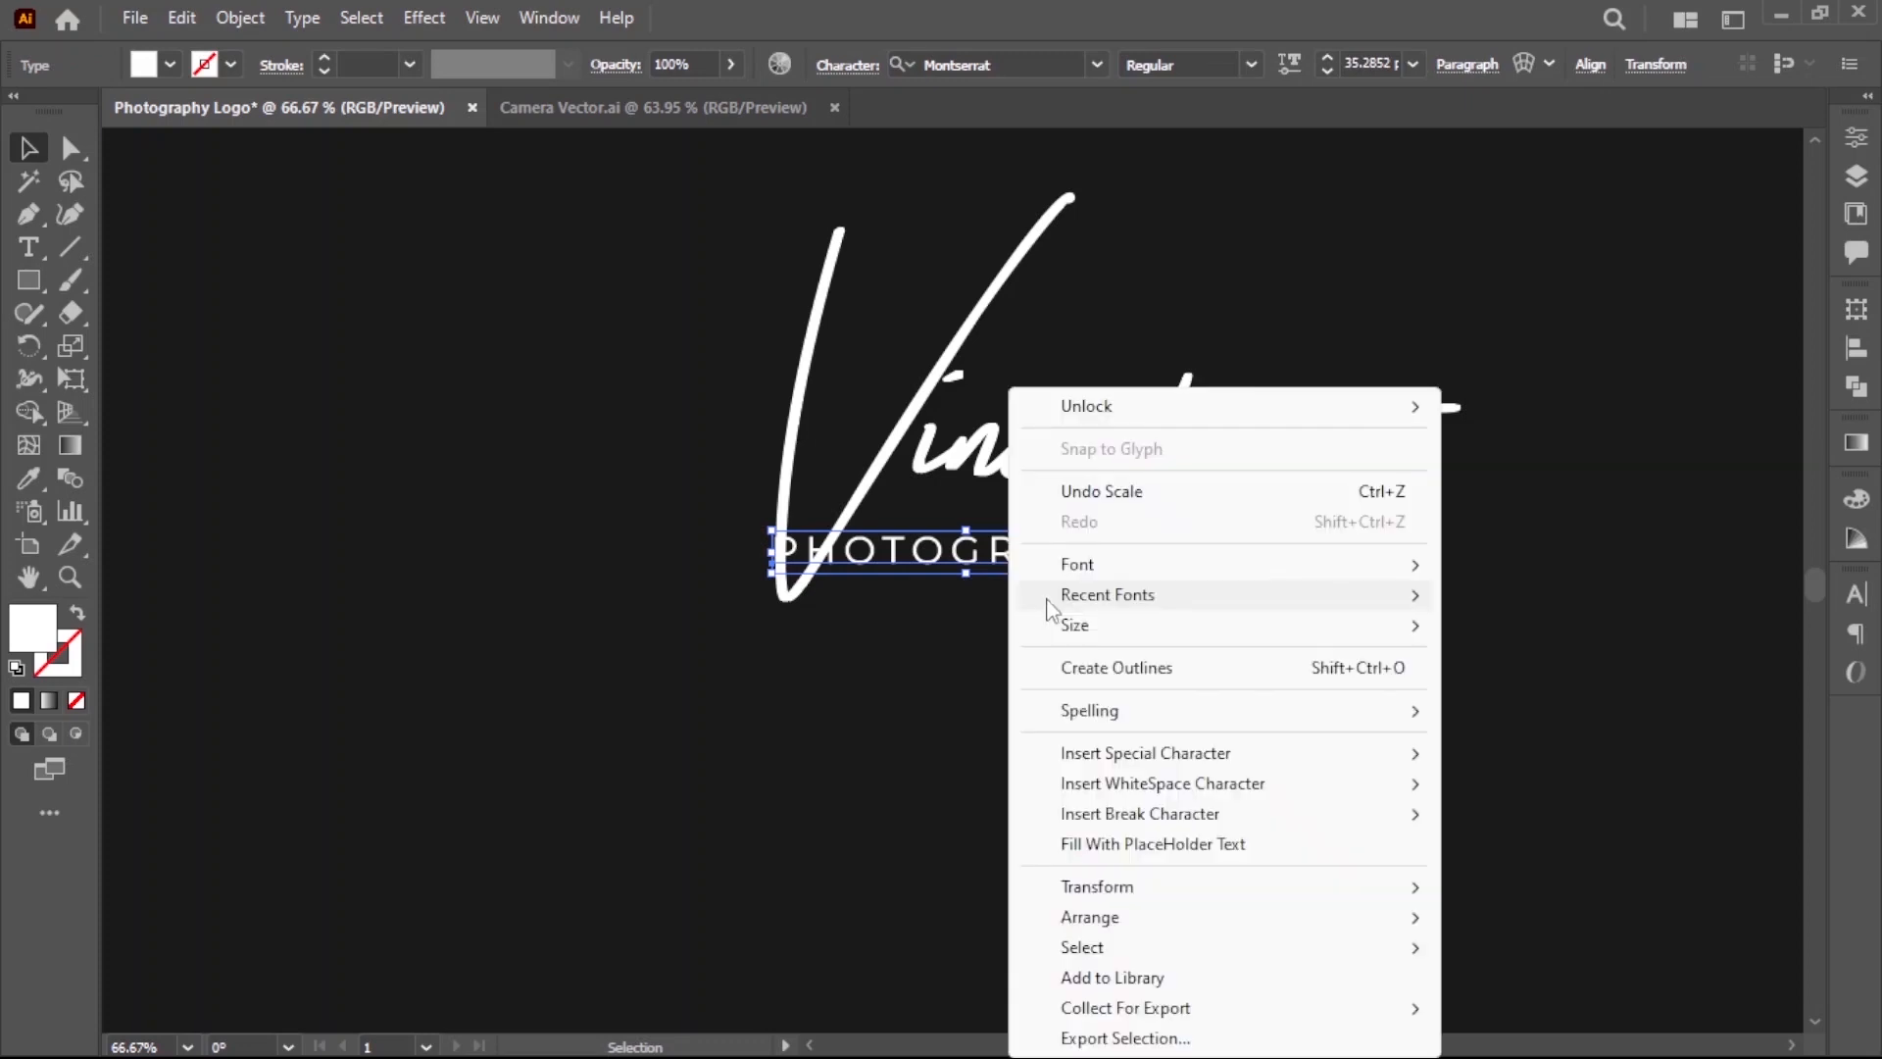
{"action": "left_click", "coordinate": [1069, 669]}
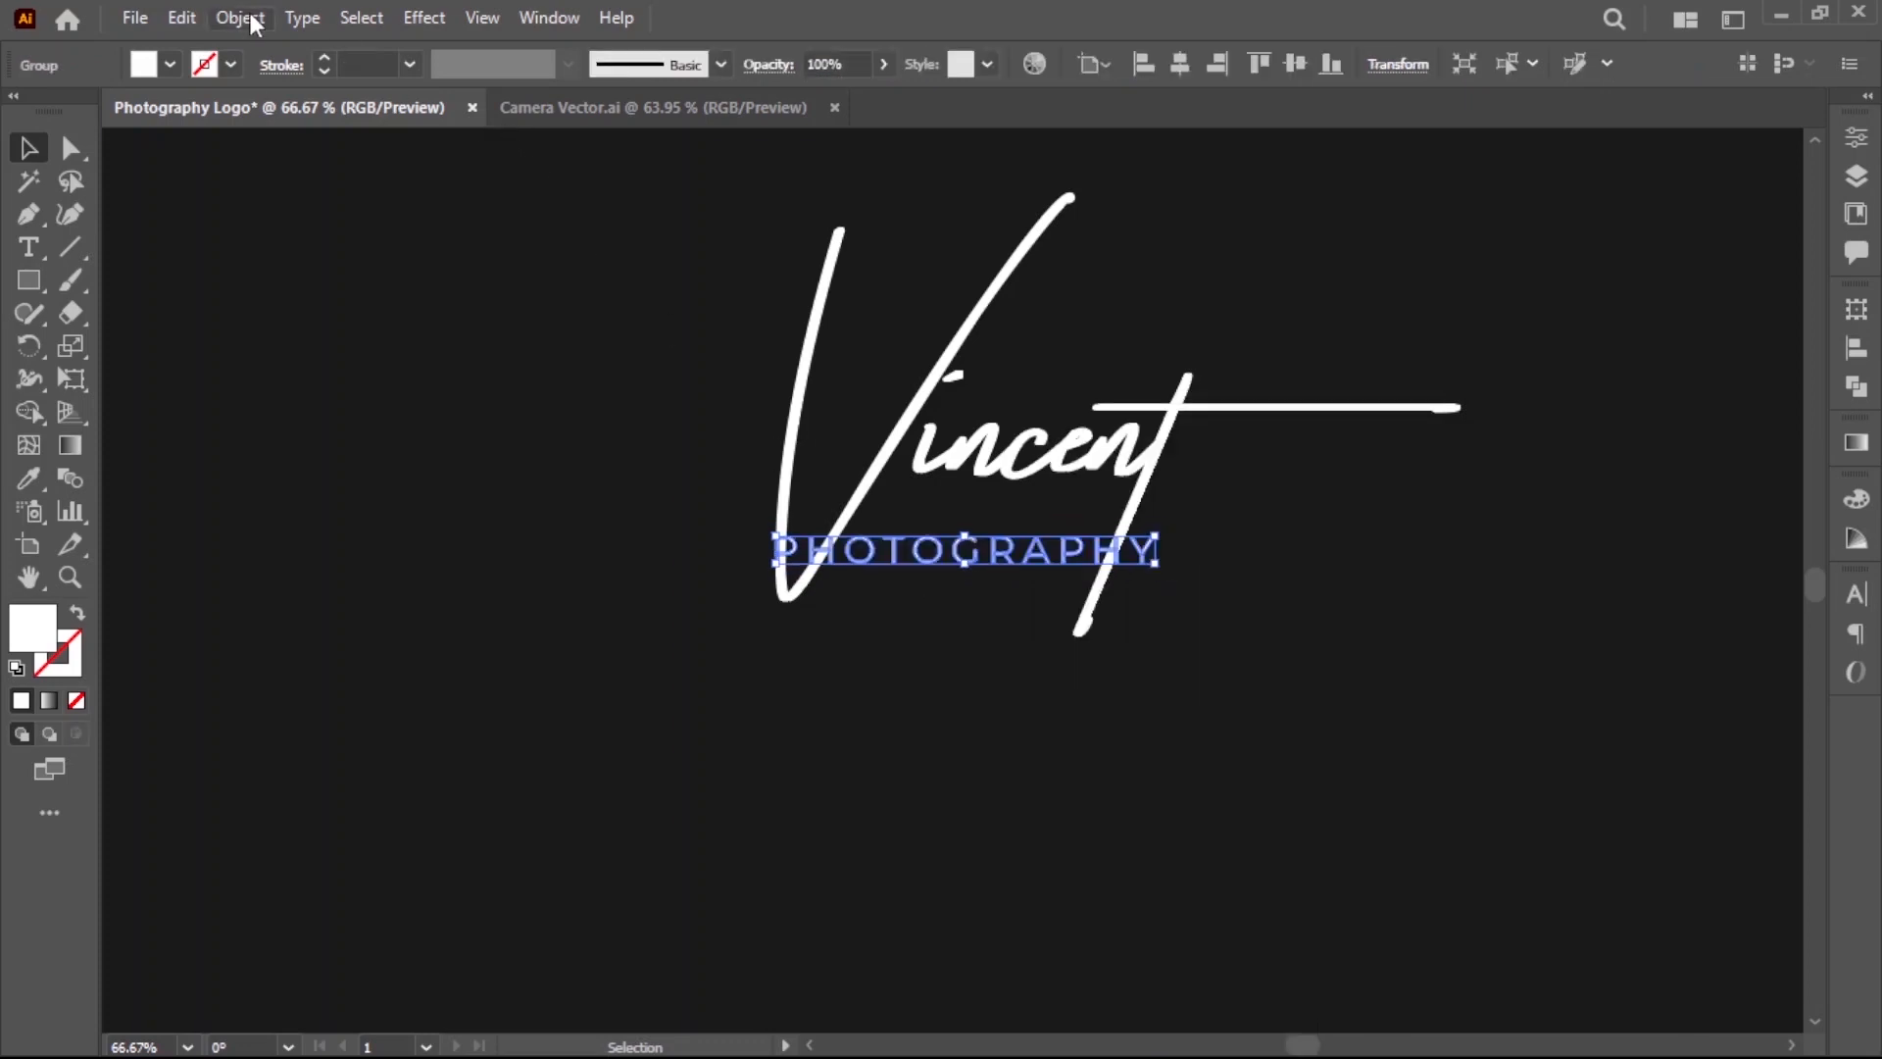
Offset the PHOTOGRAPHY outlines and fill the offset shapes with the dark background colour.
{"action": "left_click", "coordinate": [240, 17]}
{"action": "mouse_move", "coordinate": [437, 699]}
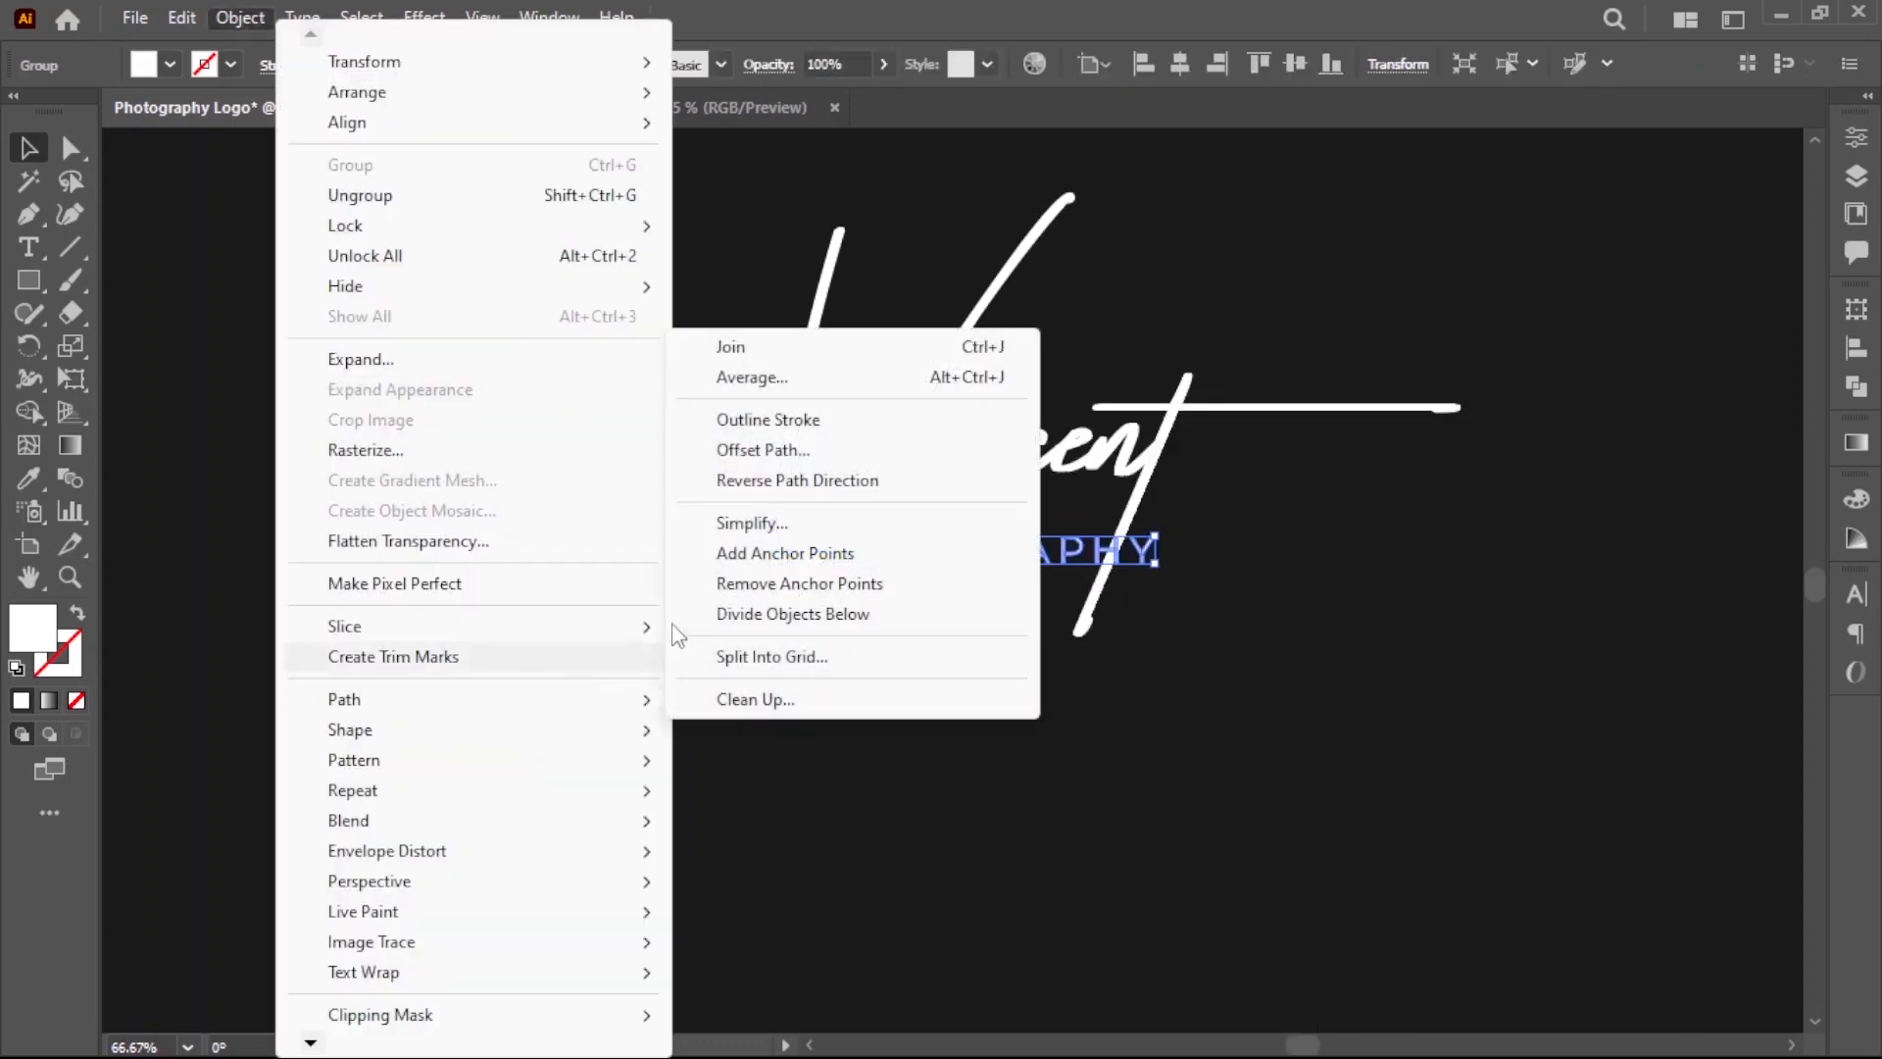
{"action": "left_click", "coordinate": [746, 457]}
{"action": "left_click", "coordinate": [1562, 831]}
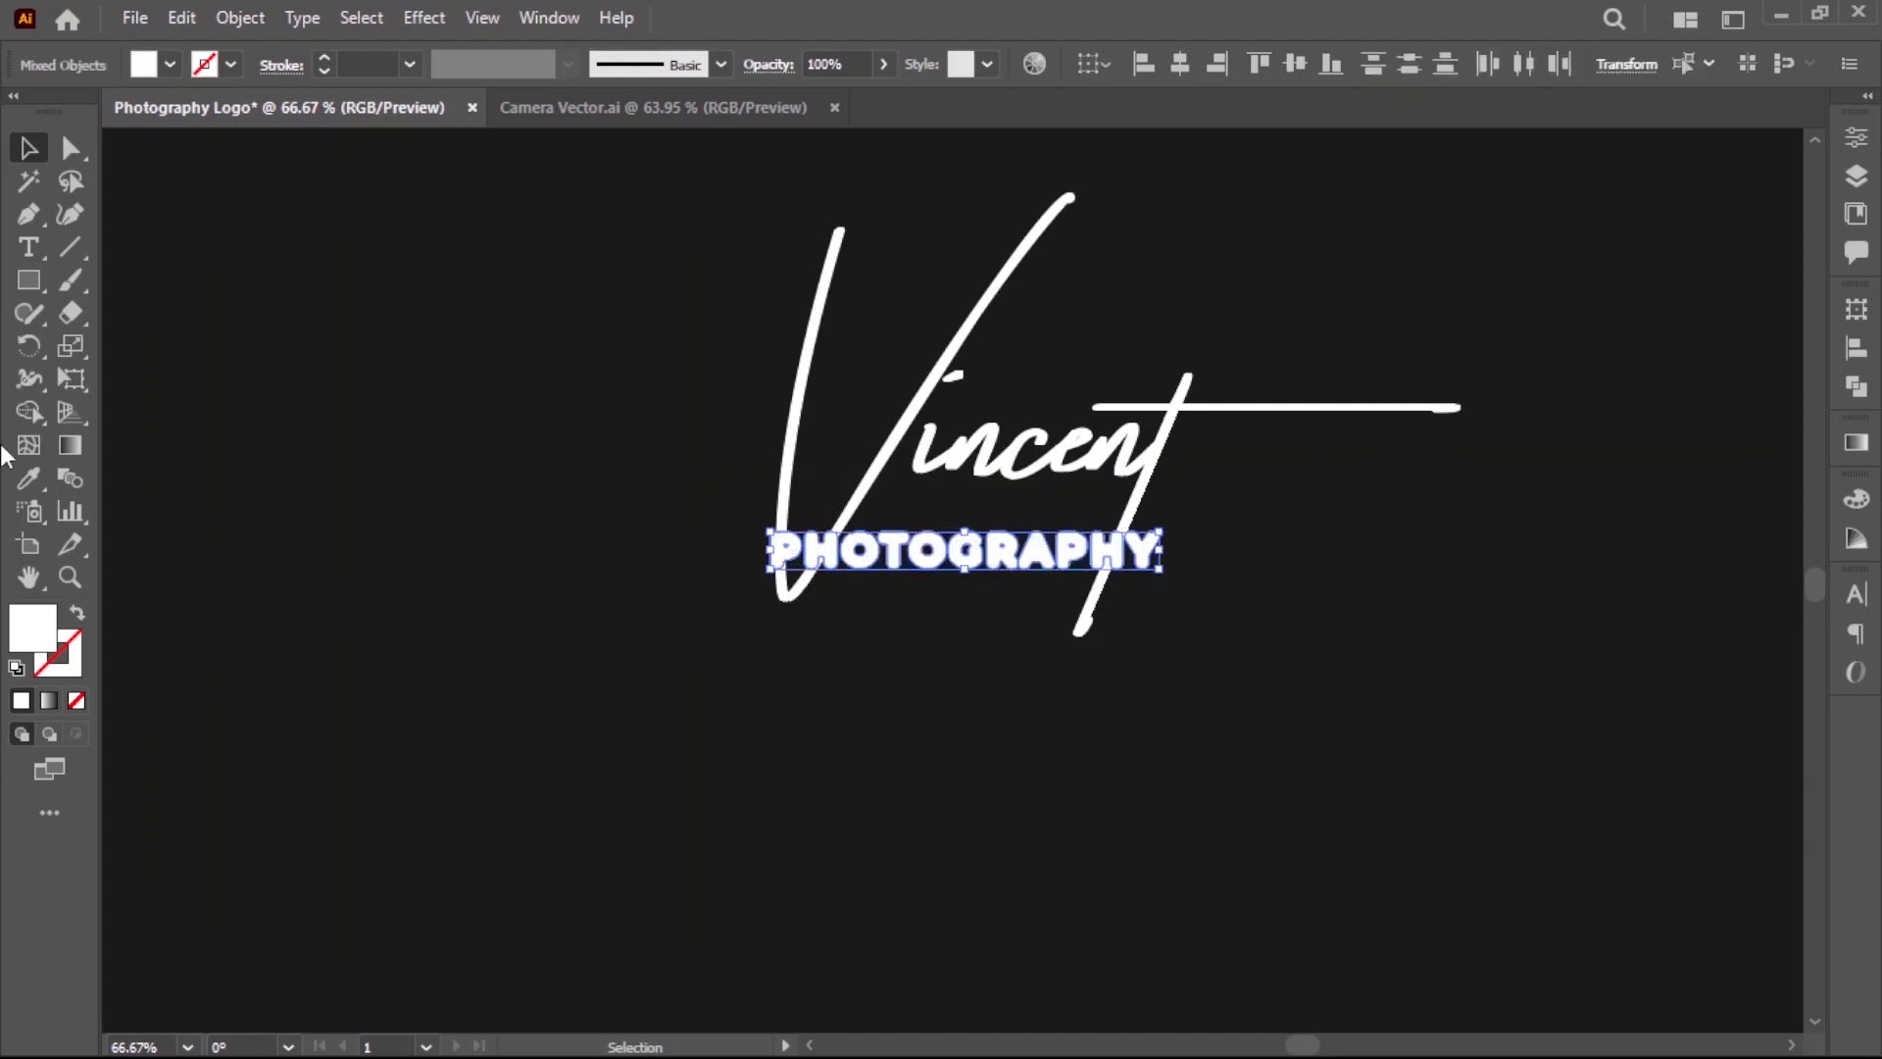
{"action": "left_click", "coordinate": [627, 628]}
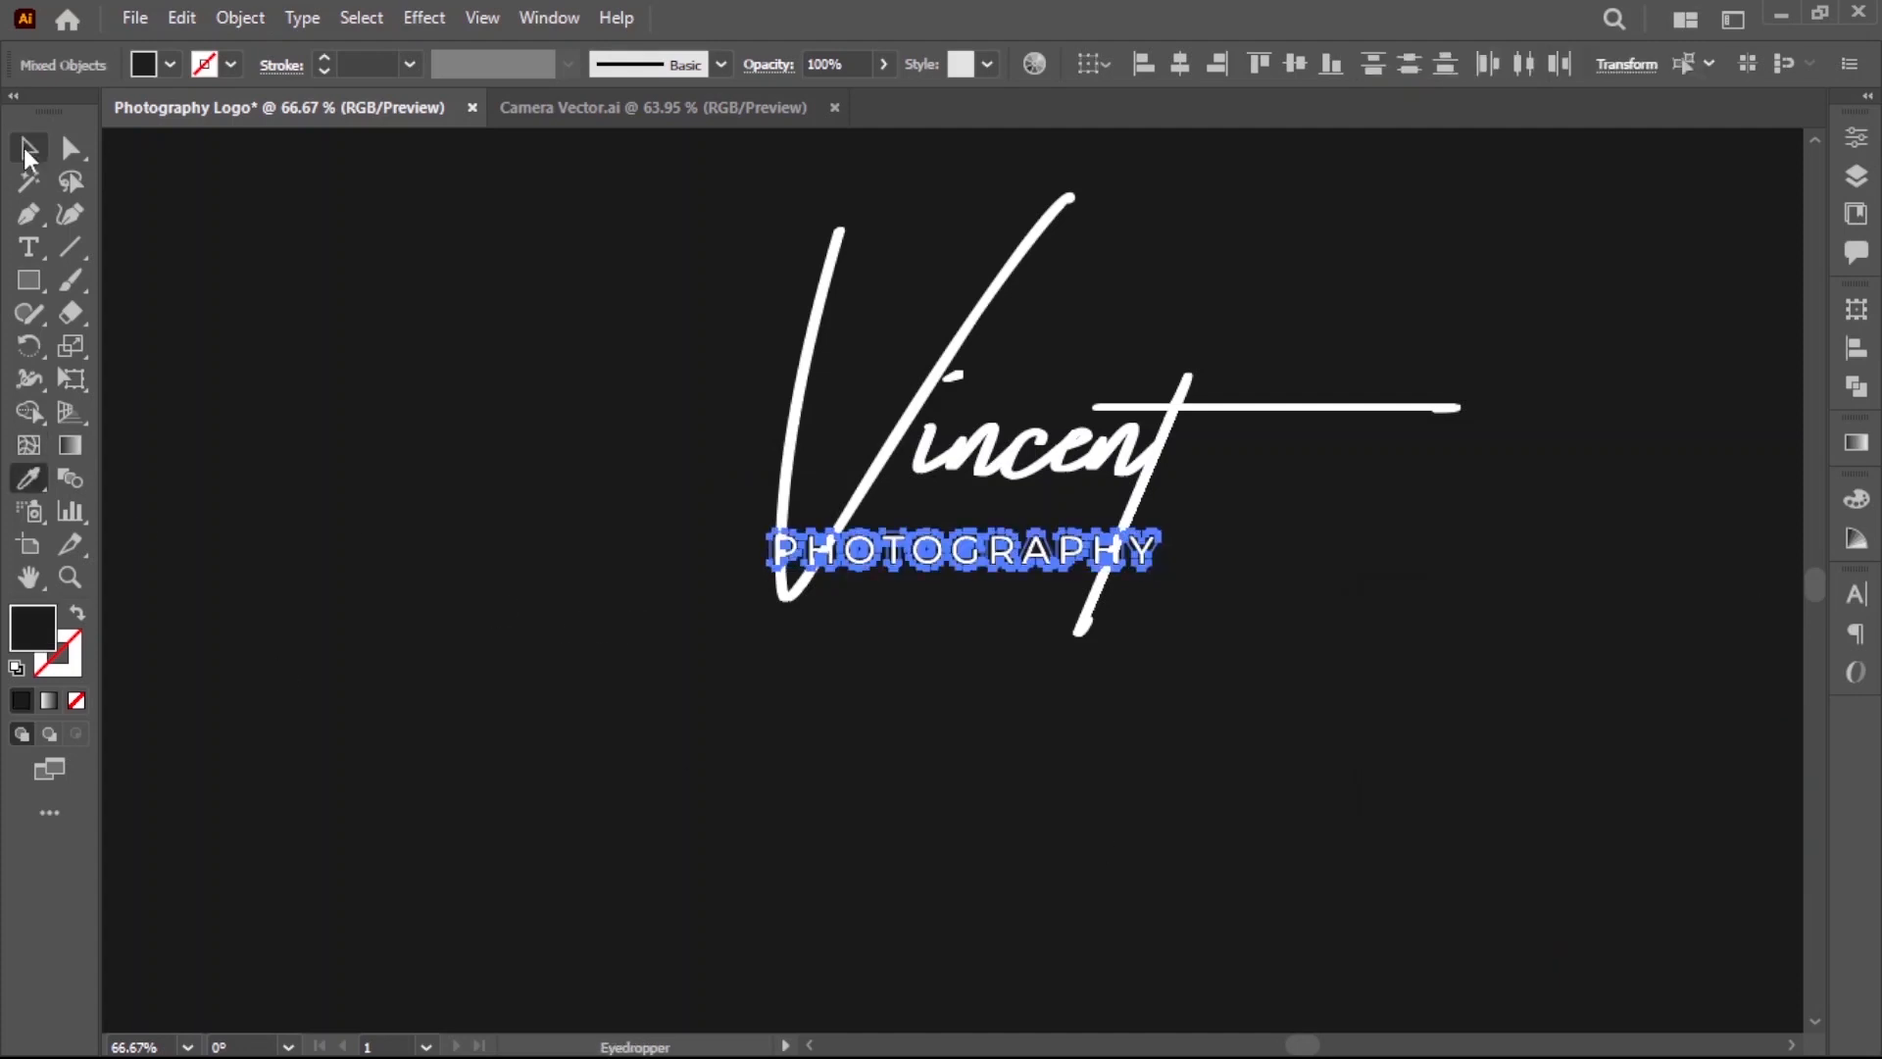
{"action": "left_click", "coordinate": [28, 147]}
{"action": "left_click", "coordinate": [551, 727]}
Bring the PHOTOGRAPHY group to the front so its dark offset cuts through the script name.
{"action": "left_click", "coordinate": [1000, 551]}
{"action": "right_click", "coordinate": [1050, 760]}
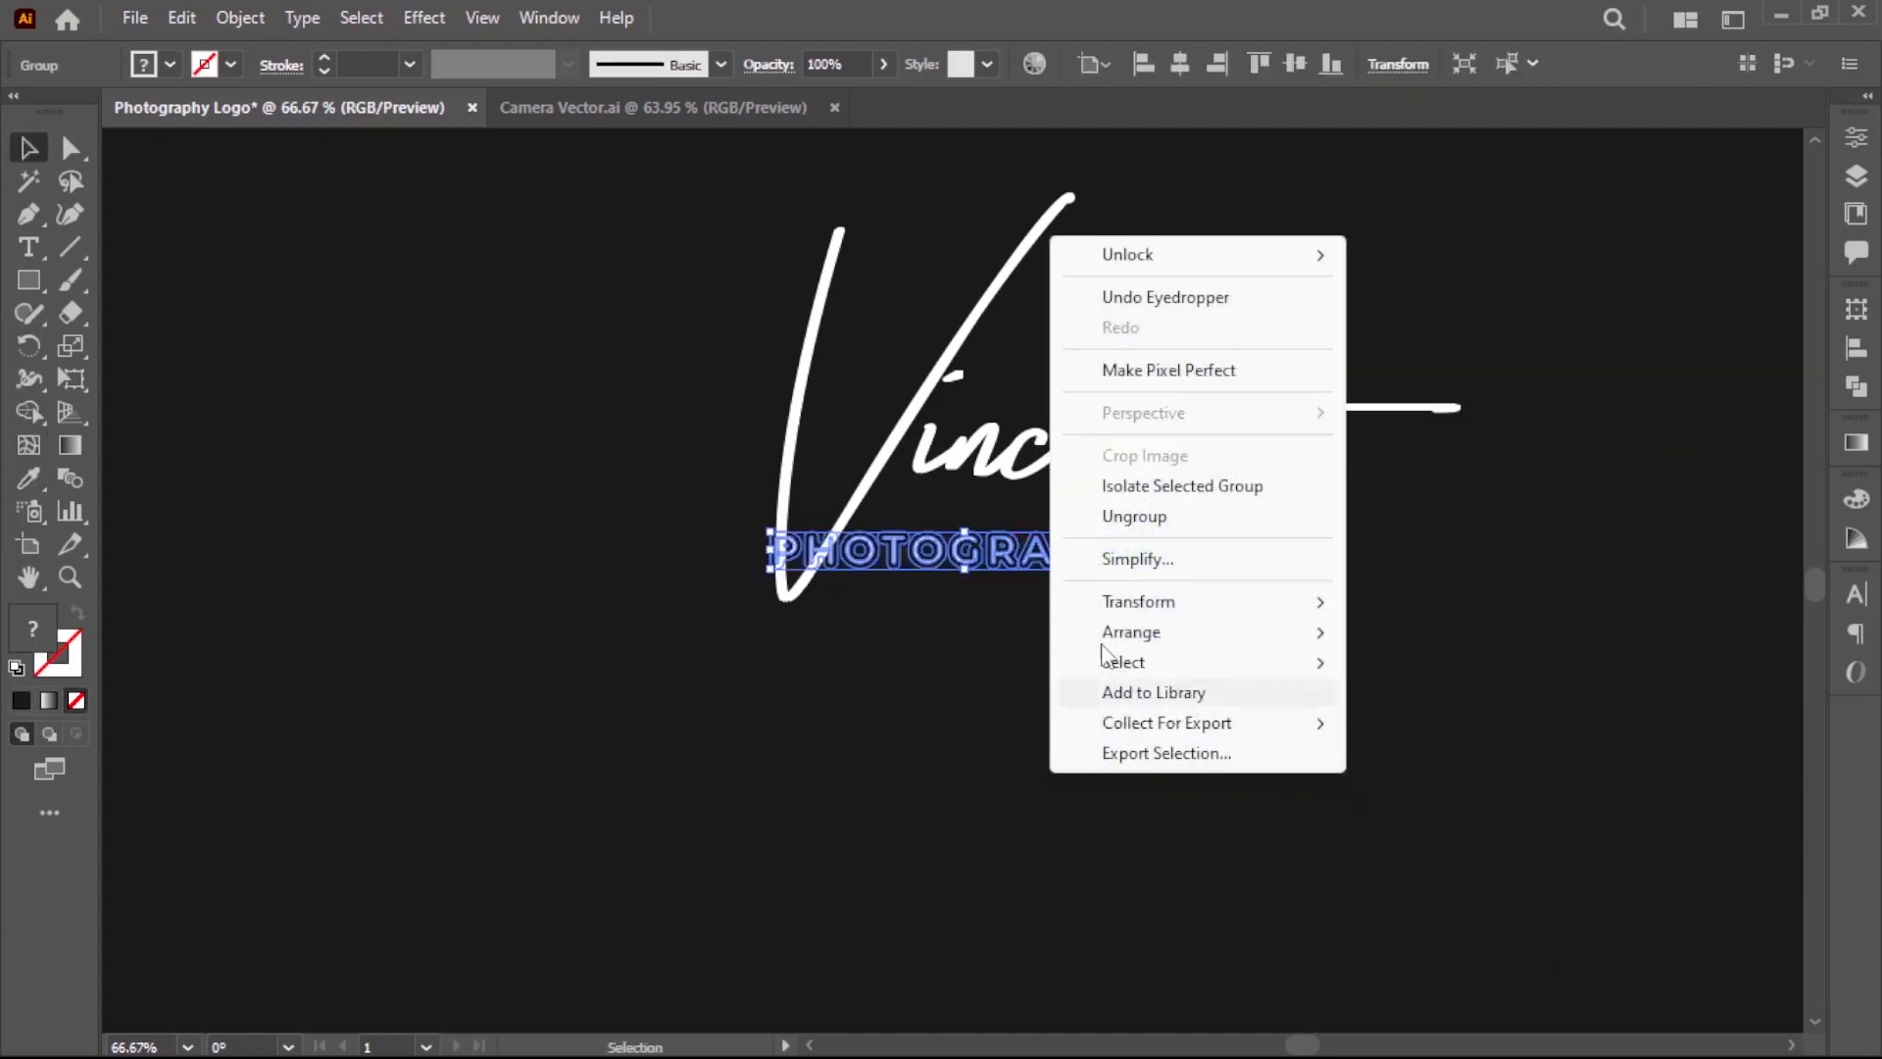
{"action": "mouse_move", "coordinate": [1162, 635]}
{"action": "left_click", "coordinate": [1397, 635]}
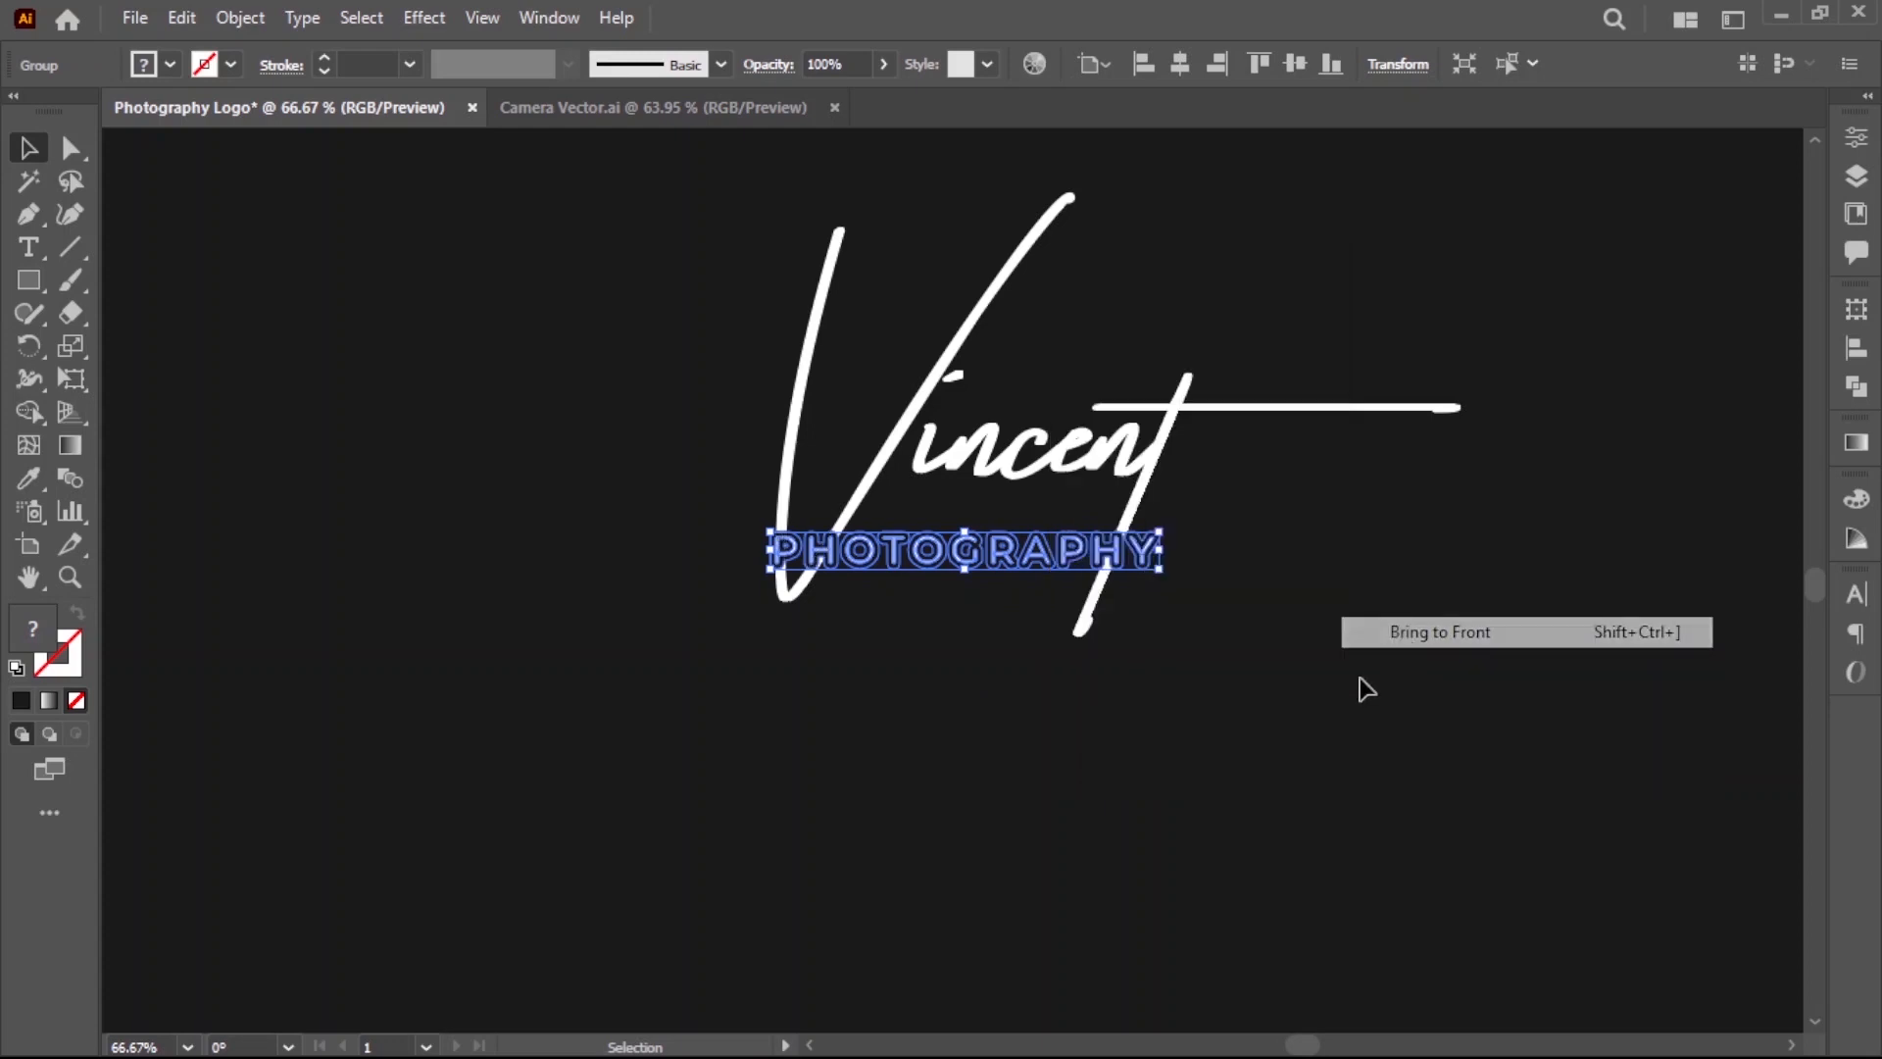
{"action": "left_click", "coordinate": [1348, 711]}
Raise PHOTOGRAPHY closer to the script name and enlarge it past the t's stem, undoing the last enlargement.
{"action": "left_click_drag", "start_coordinate": [946, 560], "coordinate": [992, 547]}
{"action": "left_click_drag", "start_coordinate": [1168, 560], "coordinate": [1273, 579]}
{"action": "left_click", "coordinate": [1250, 680]}
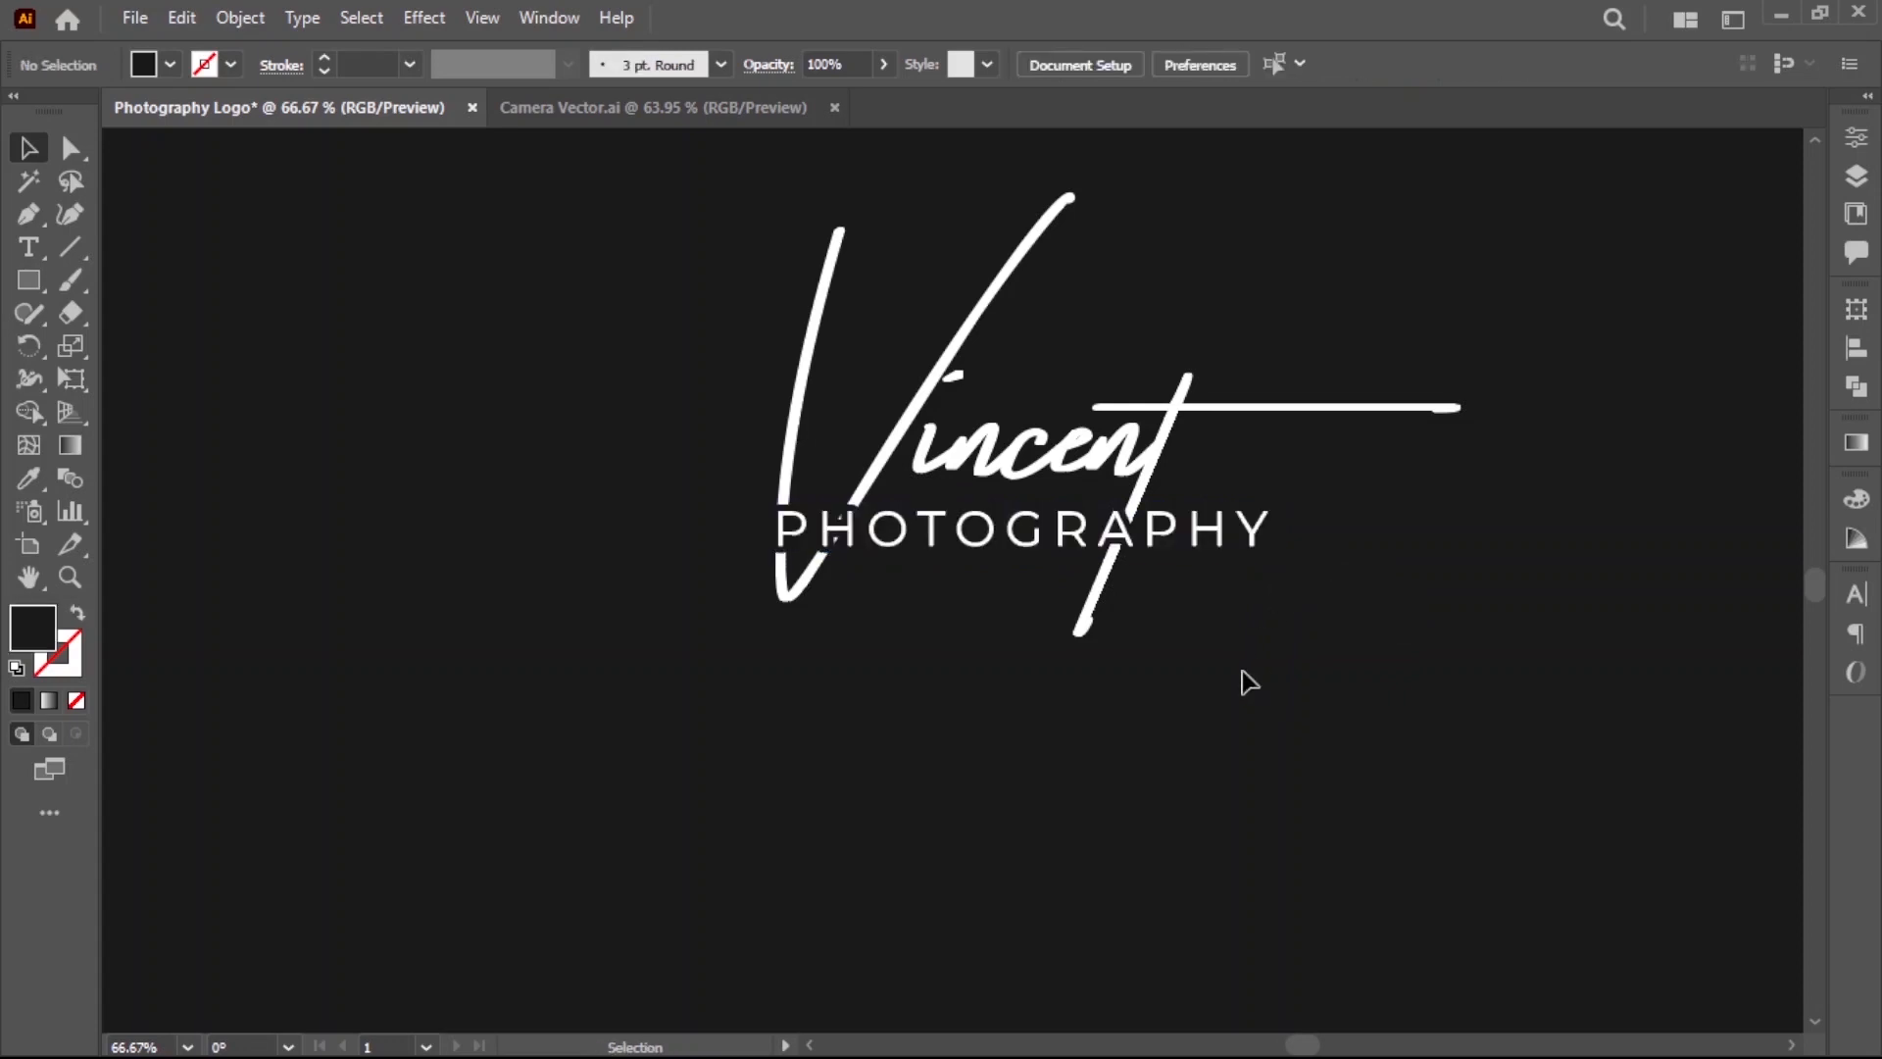
{"action": "key", "text": "ctrl+z"}
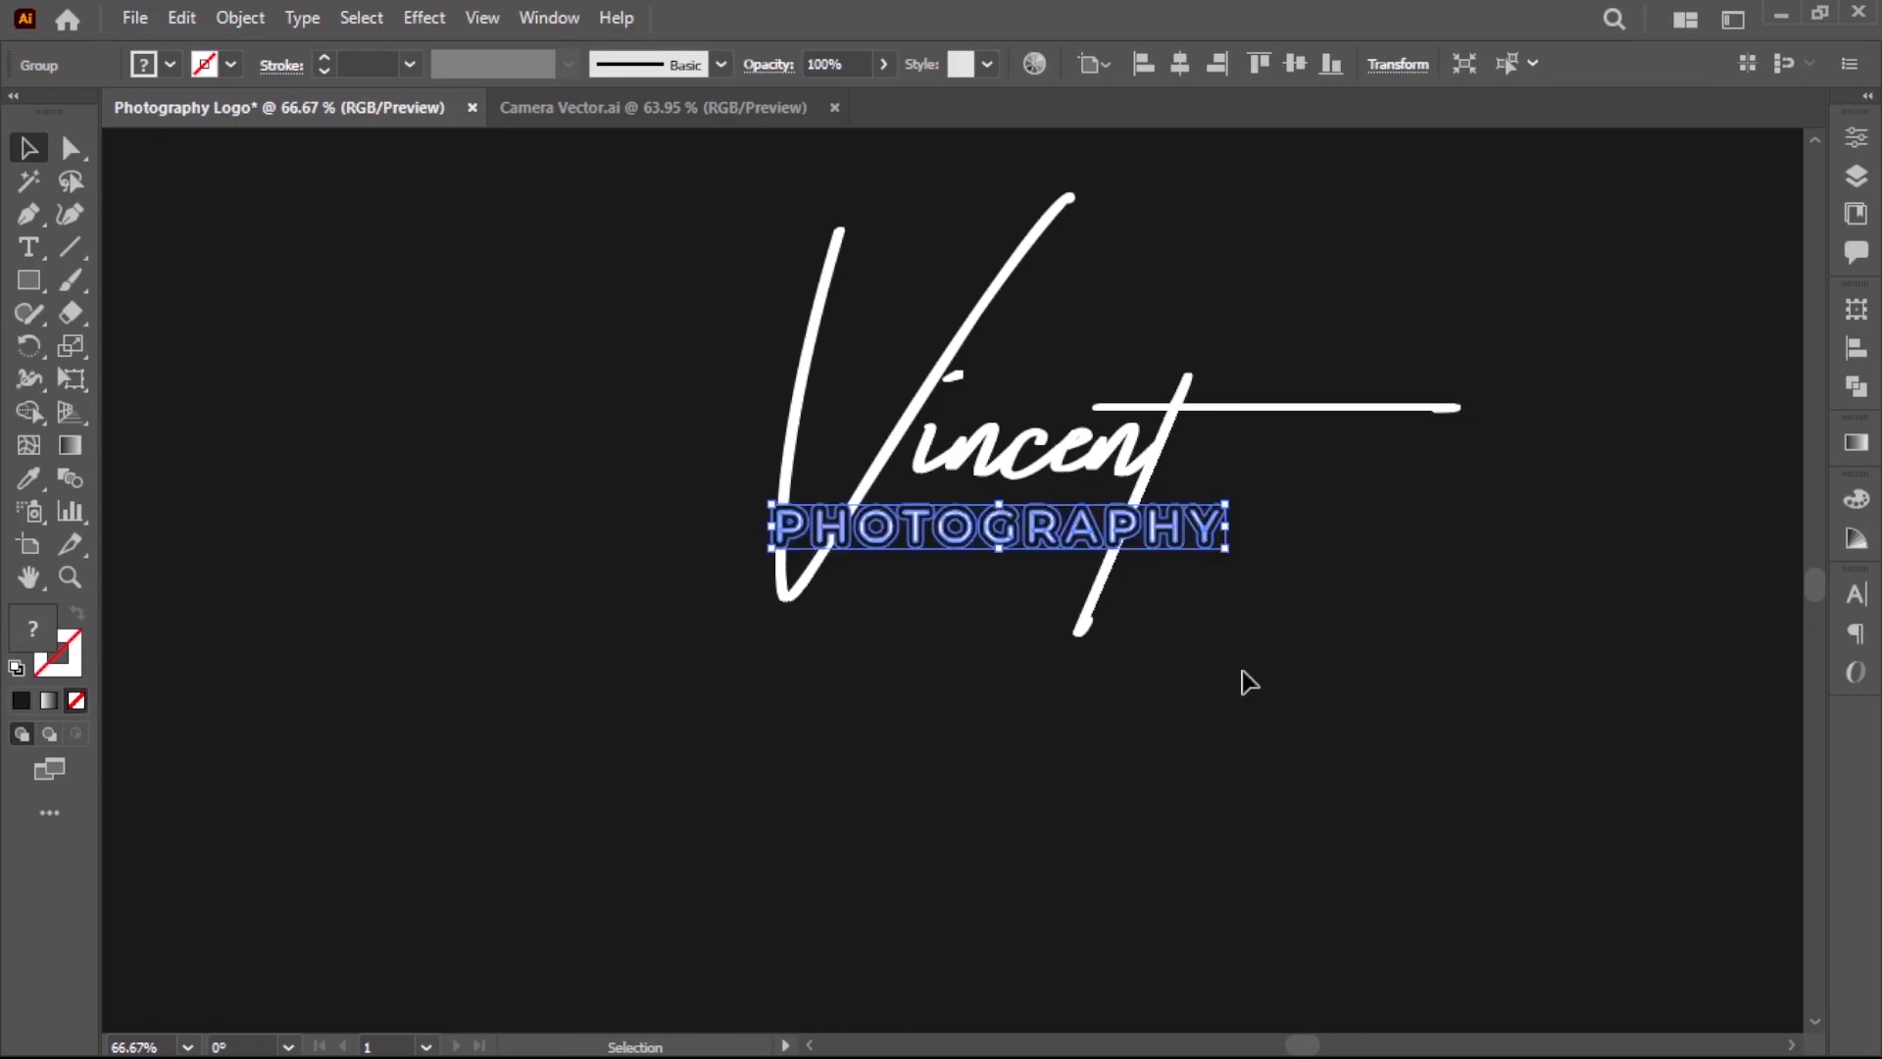
{"action": "left_click", "coordinate": [1243, 677]}
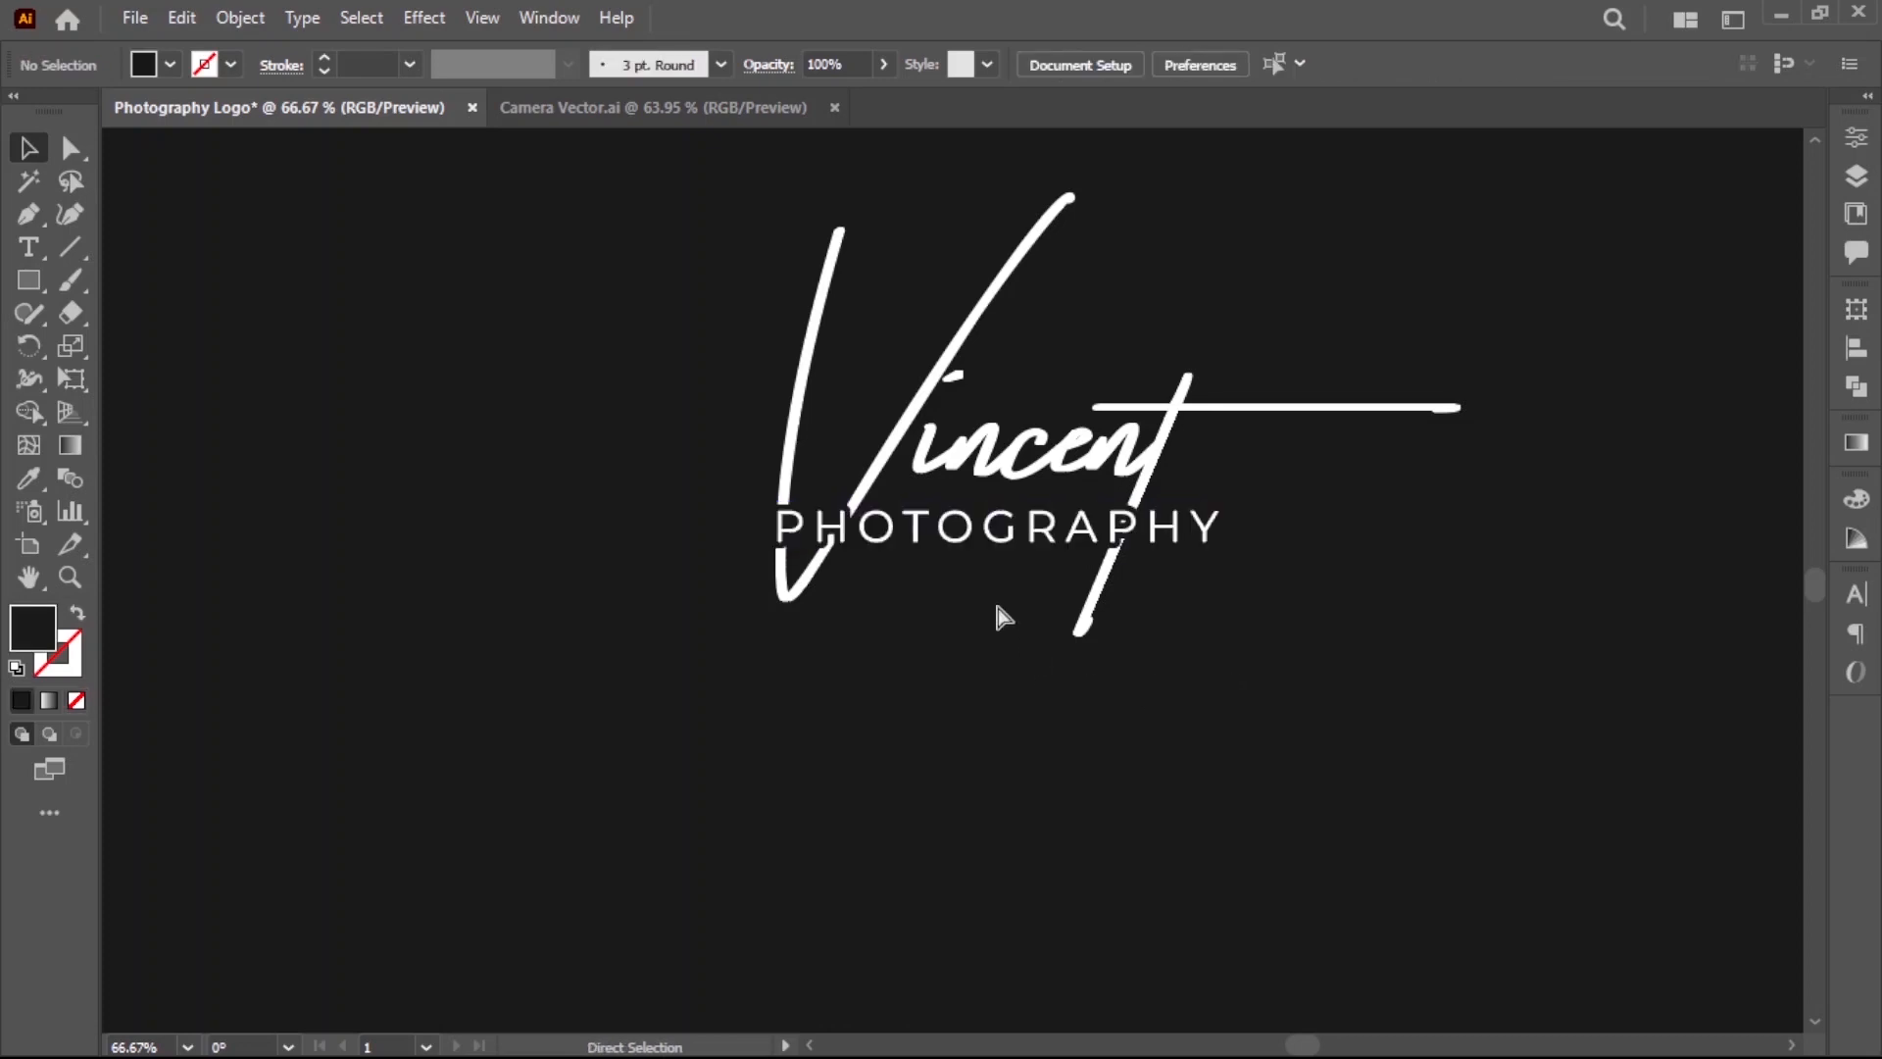
Place the framed camera-shutter icon above the t's long crossbar and enlarge it slightly.
{"action": "left_click", "coordinate": [1004, 566], "text": "ctrl+alt"}
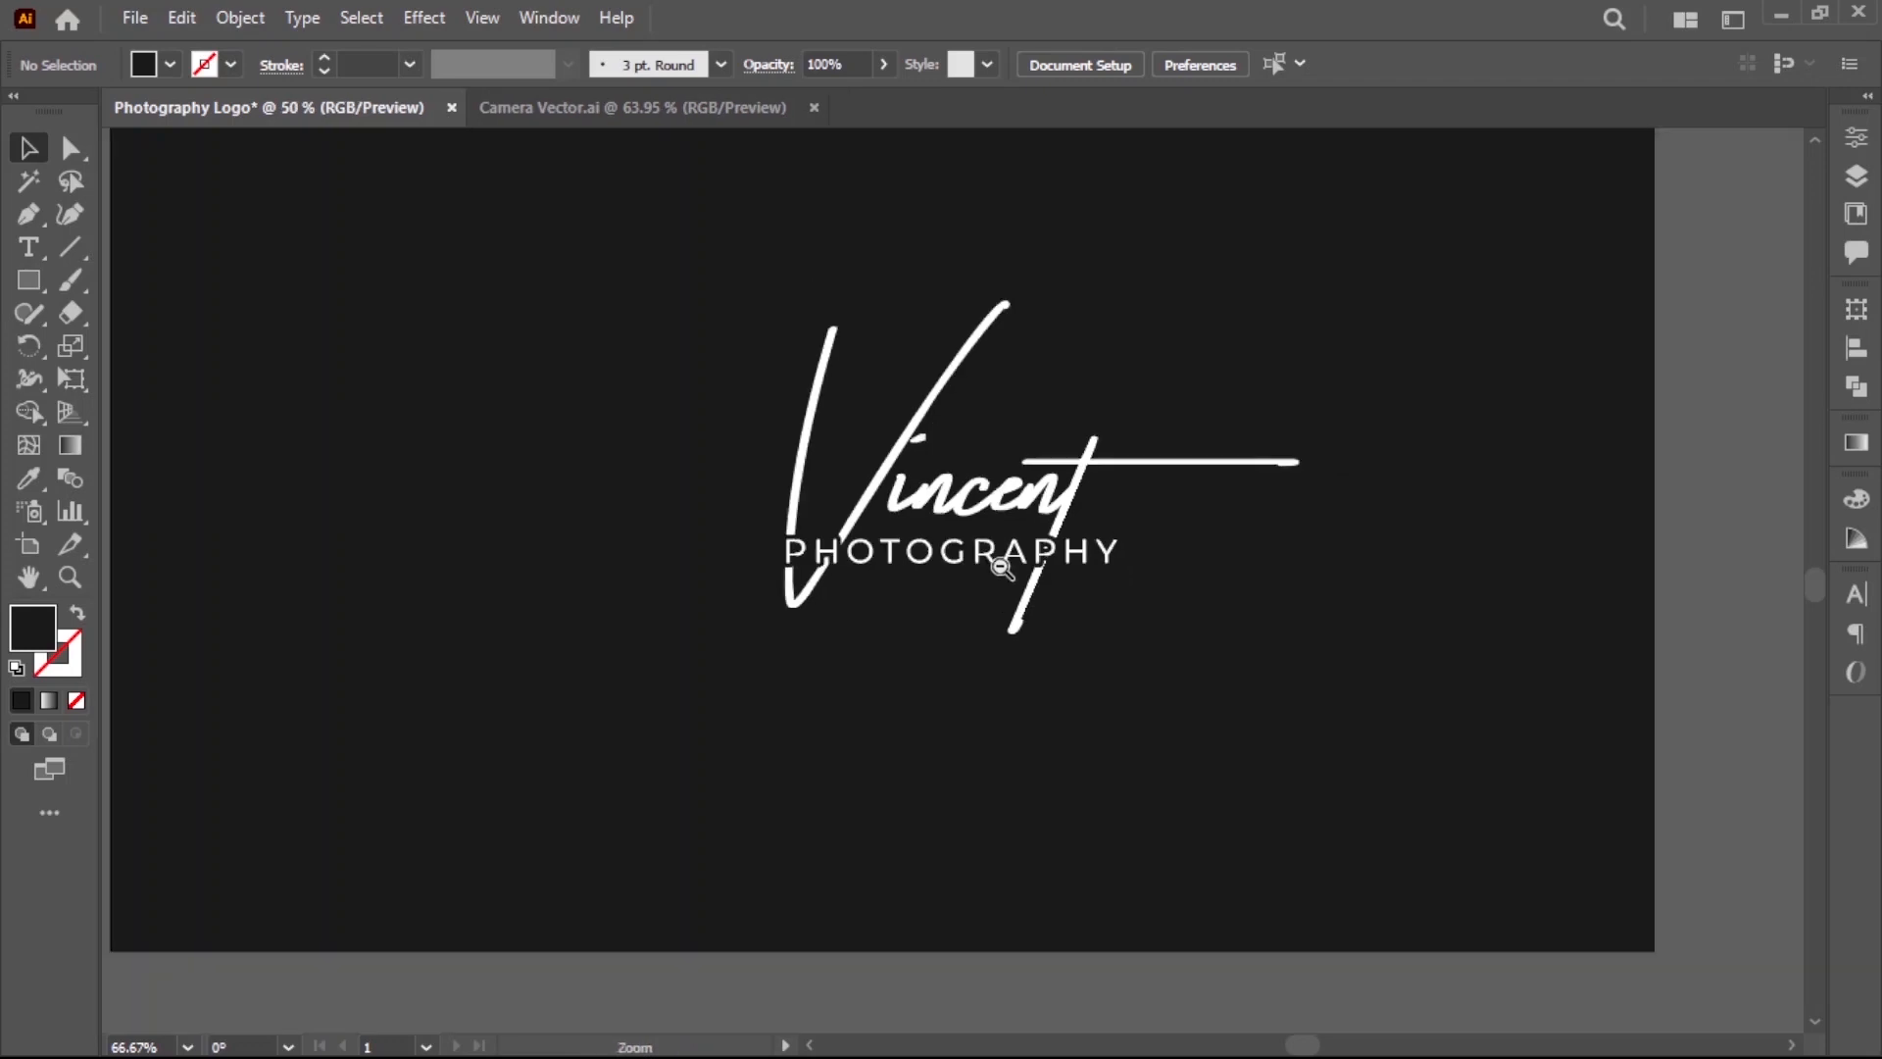
{"action": "left_click", "coordinate": [1001, 568], "text": "ctrl+alt"}
{"action": "left_click_drag", "start_coordinate": [995, 570], "coordinate": [974, 676]}
{"action": "left_click_drag", "start_coordinate": [557, 306], "coordinate": [1405, 737]}
{"action": "left_click_drag", "start_coordinate": [1212, 595], "coordinate": [1247, 615]}
{"action": "left_click", "coordinate": [1173, 577]}
{"action": "mouse_move", "coordinate": [1170, 563]}
{"action": "left_mouse_down"}
{"action": "mouse_move", "coordinate": [1137, 591]}
{"action": "mouse_move", "coordinate": [1150, 561]}
{"action": "left_mouse_up"}
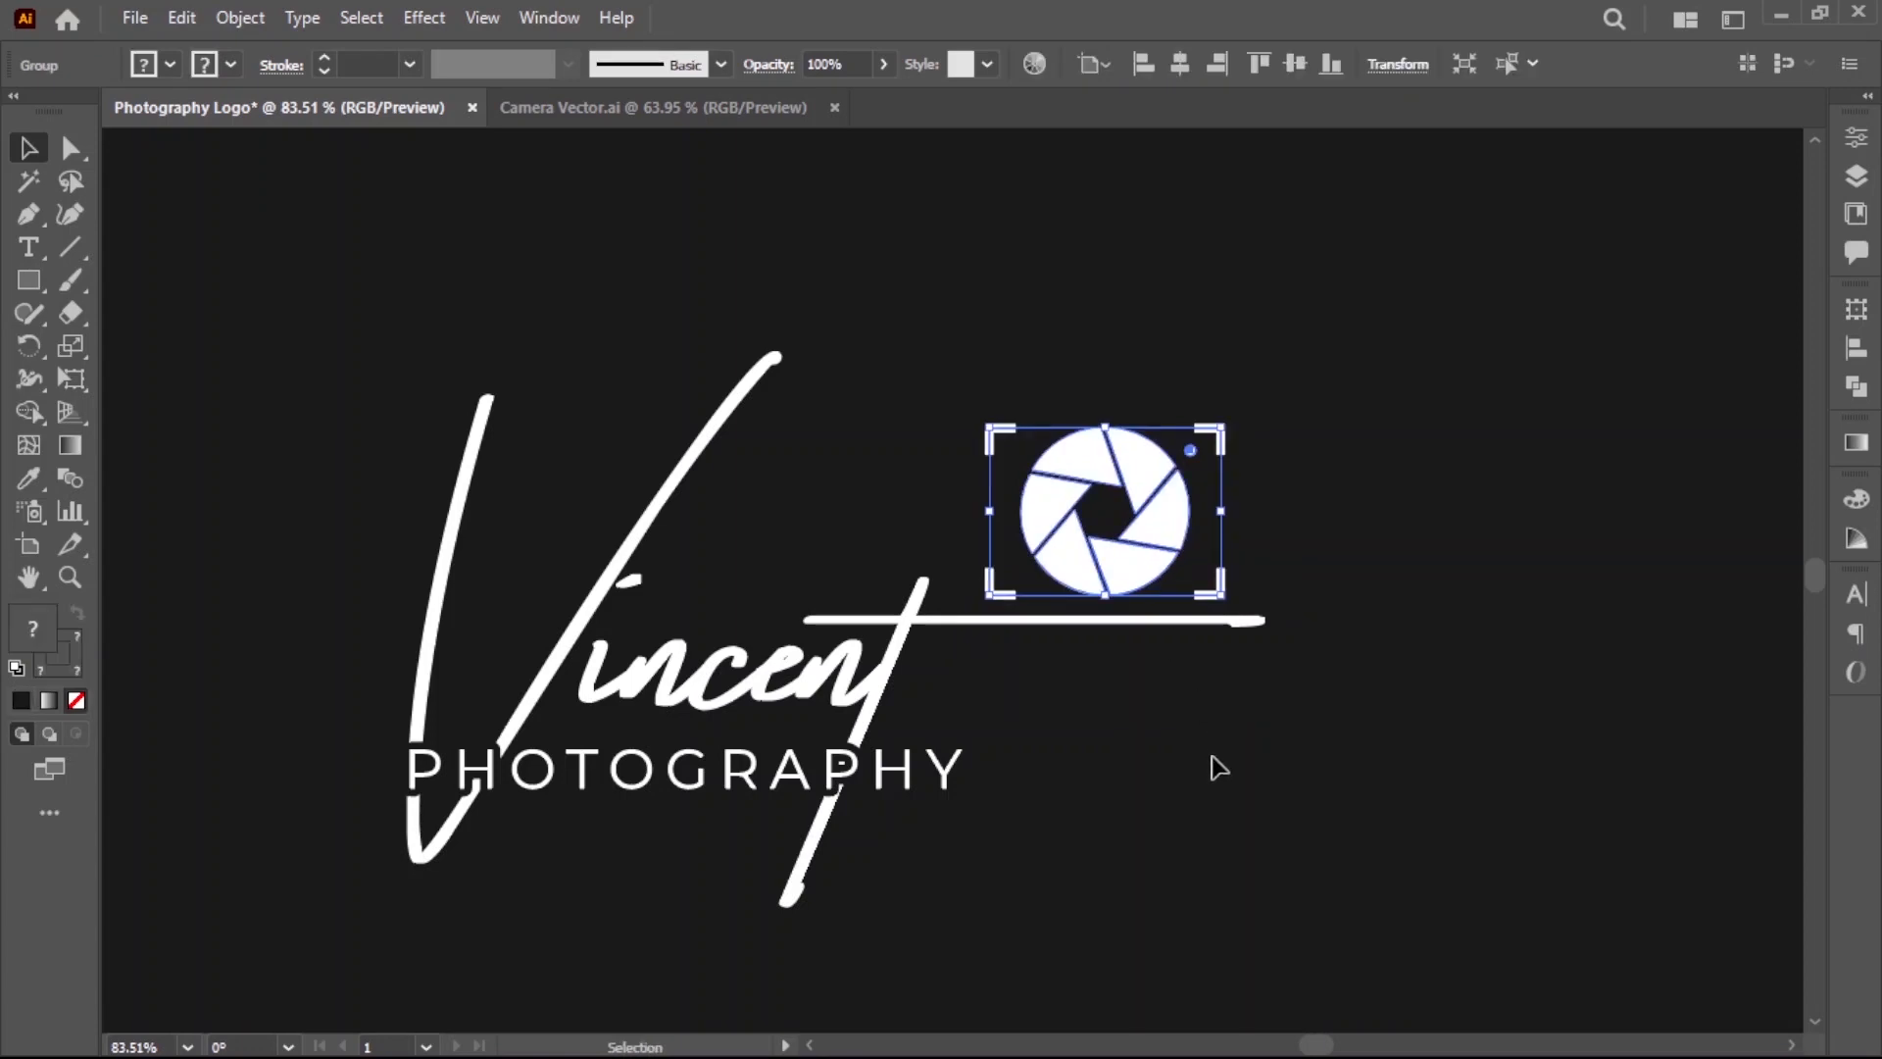
{"action": "left_click_drag", "start_coordinate": [1220, 431], "coordinate": [1256, 402]}
{"action": "left_click", "coordinate": [1391, 526]}
{"action": "left_click_drag", "start_coordinate": [1189, 537], "coordinate": [1196, 519]}
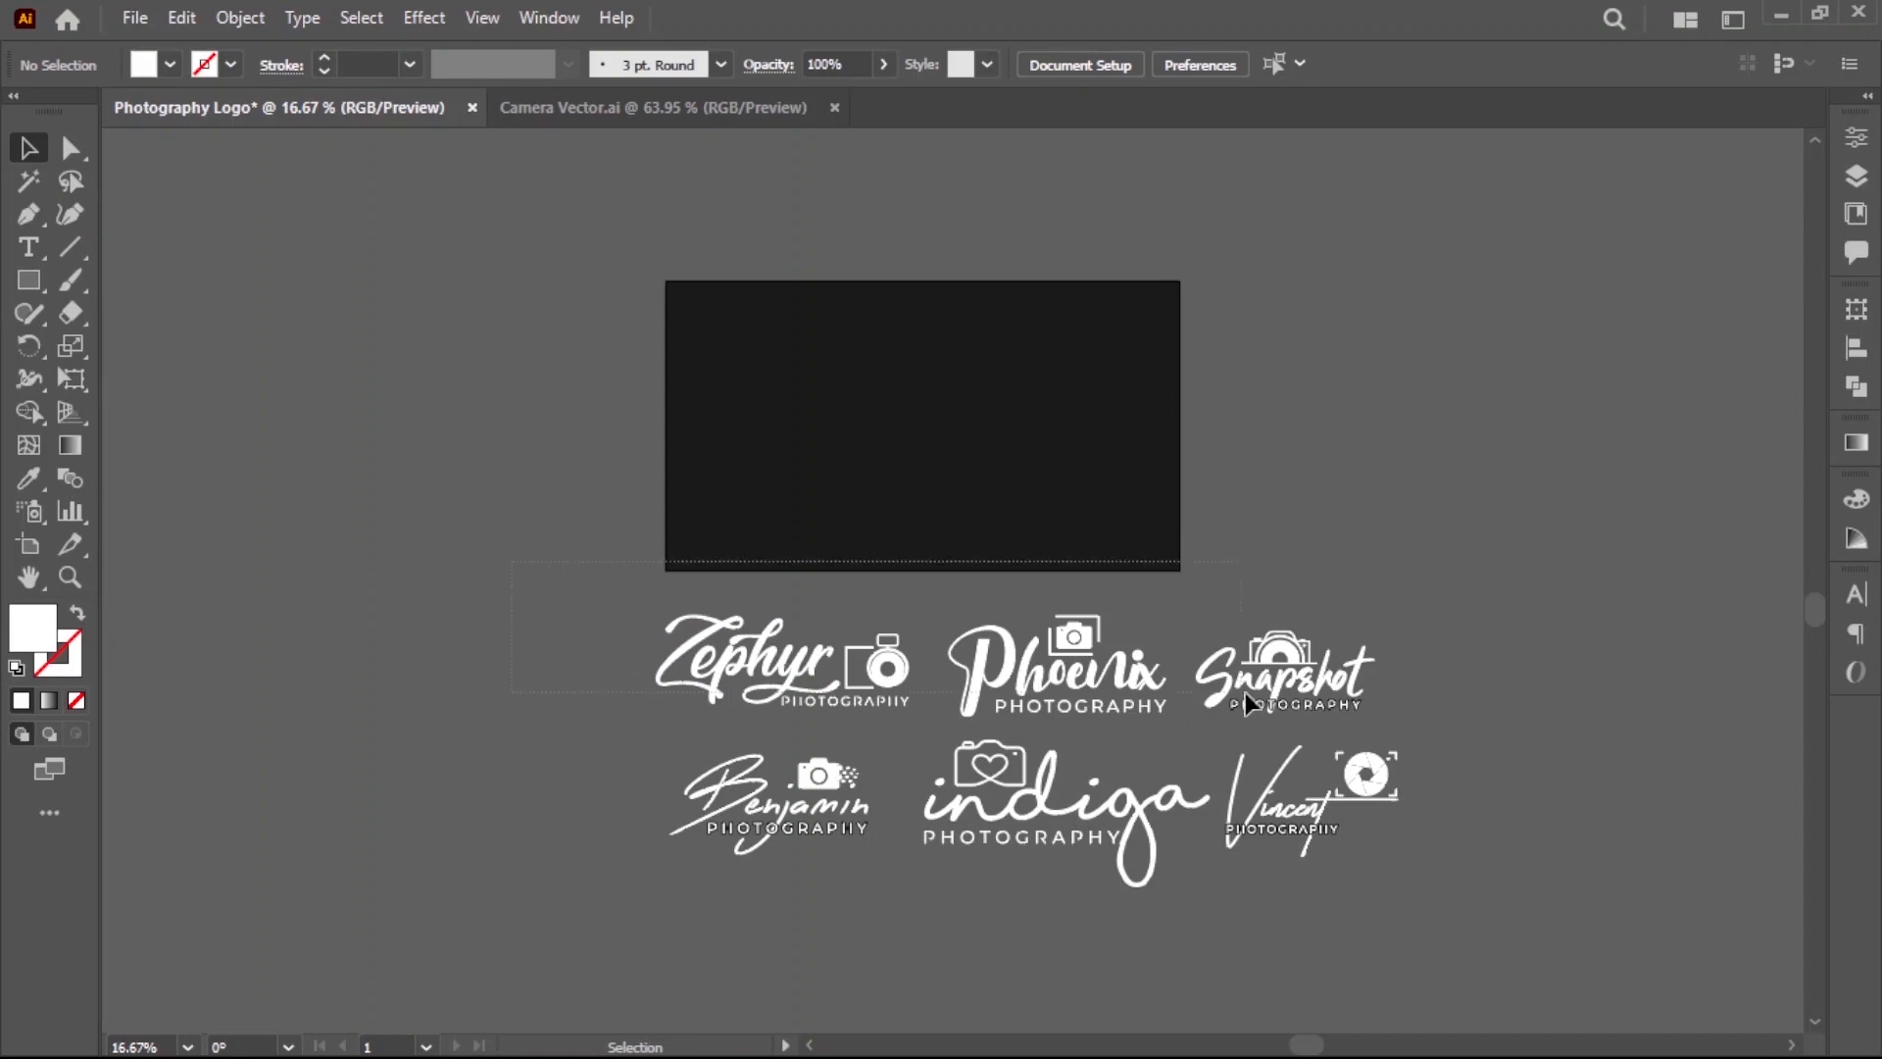
Move the Zephyr, Phoenix and Snapshot logos onto the artboard's upper half and scale them to fit its width.
{"action": "left_click_drag", "start_coordinate": [1245, 693], "coordinate": [1171, 447]}
{"action": "left_click_drag", "start_coordinate": [1310, 471], "coordinate": [1078, 395]}
{"action": "left_click", "coordinate": [826, 727]}
Move the remaining three logos onto the artboard and shrink them into a second row below the first.
{"action": "left_click_drag", "start_coordinate": [1403, 874], "coordinate": [1406, 878]}
{"action": "left_click_drag", "start_coordinate": [1059, 802], "coordinate": [1037, 543]}
{"action": "left_click", "coordinate": [757, 710]}
{"action": "left_click_drag", "start_coordinate": [756, 710], "coordinate": [1422, 861]}
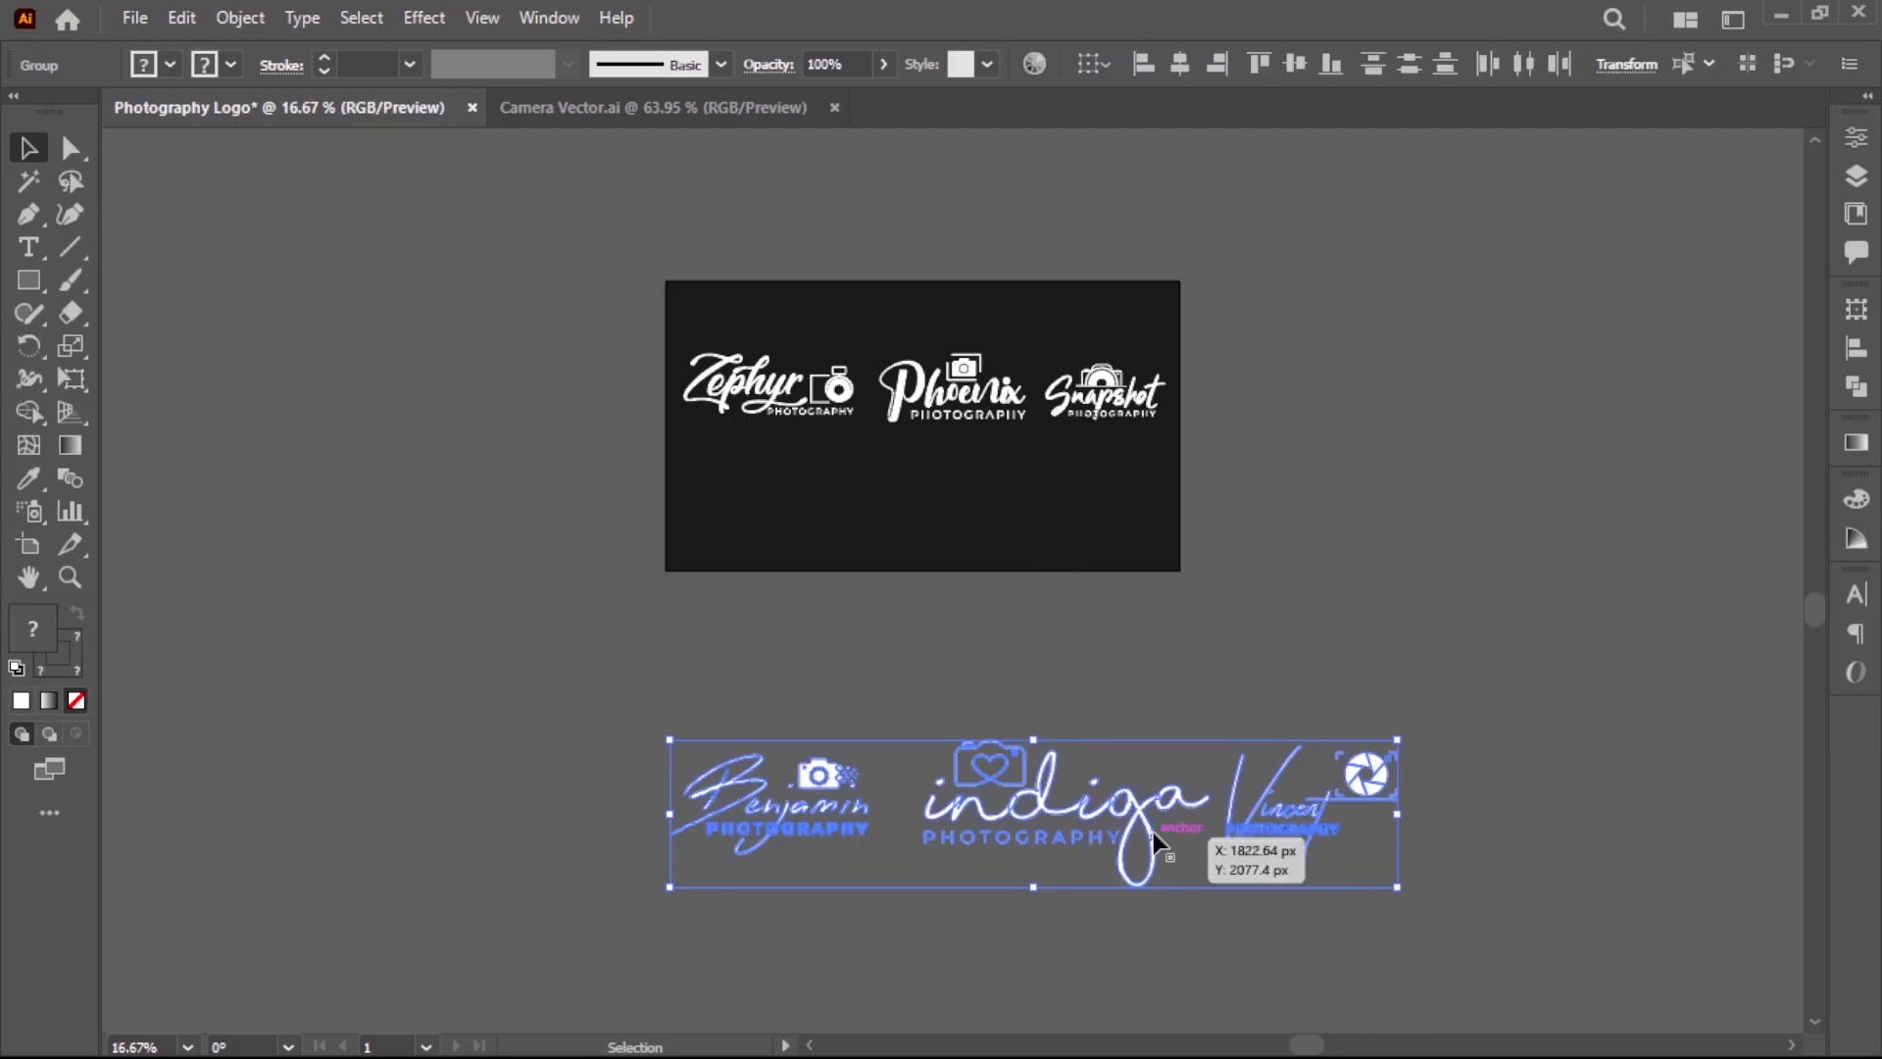
{"action": "left_click_drag", "start_coordinate": [1100, 812], "coordinate": [1041, 504]}
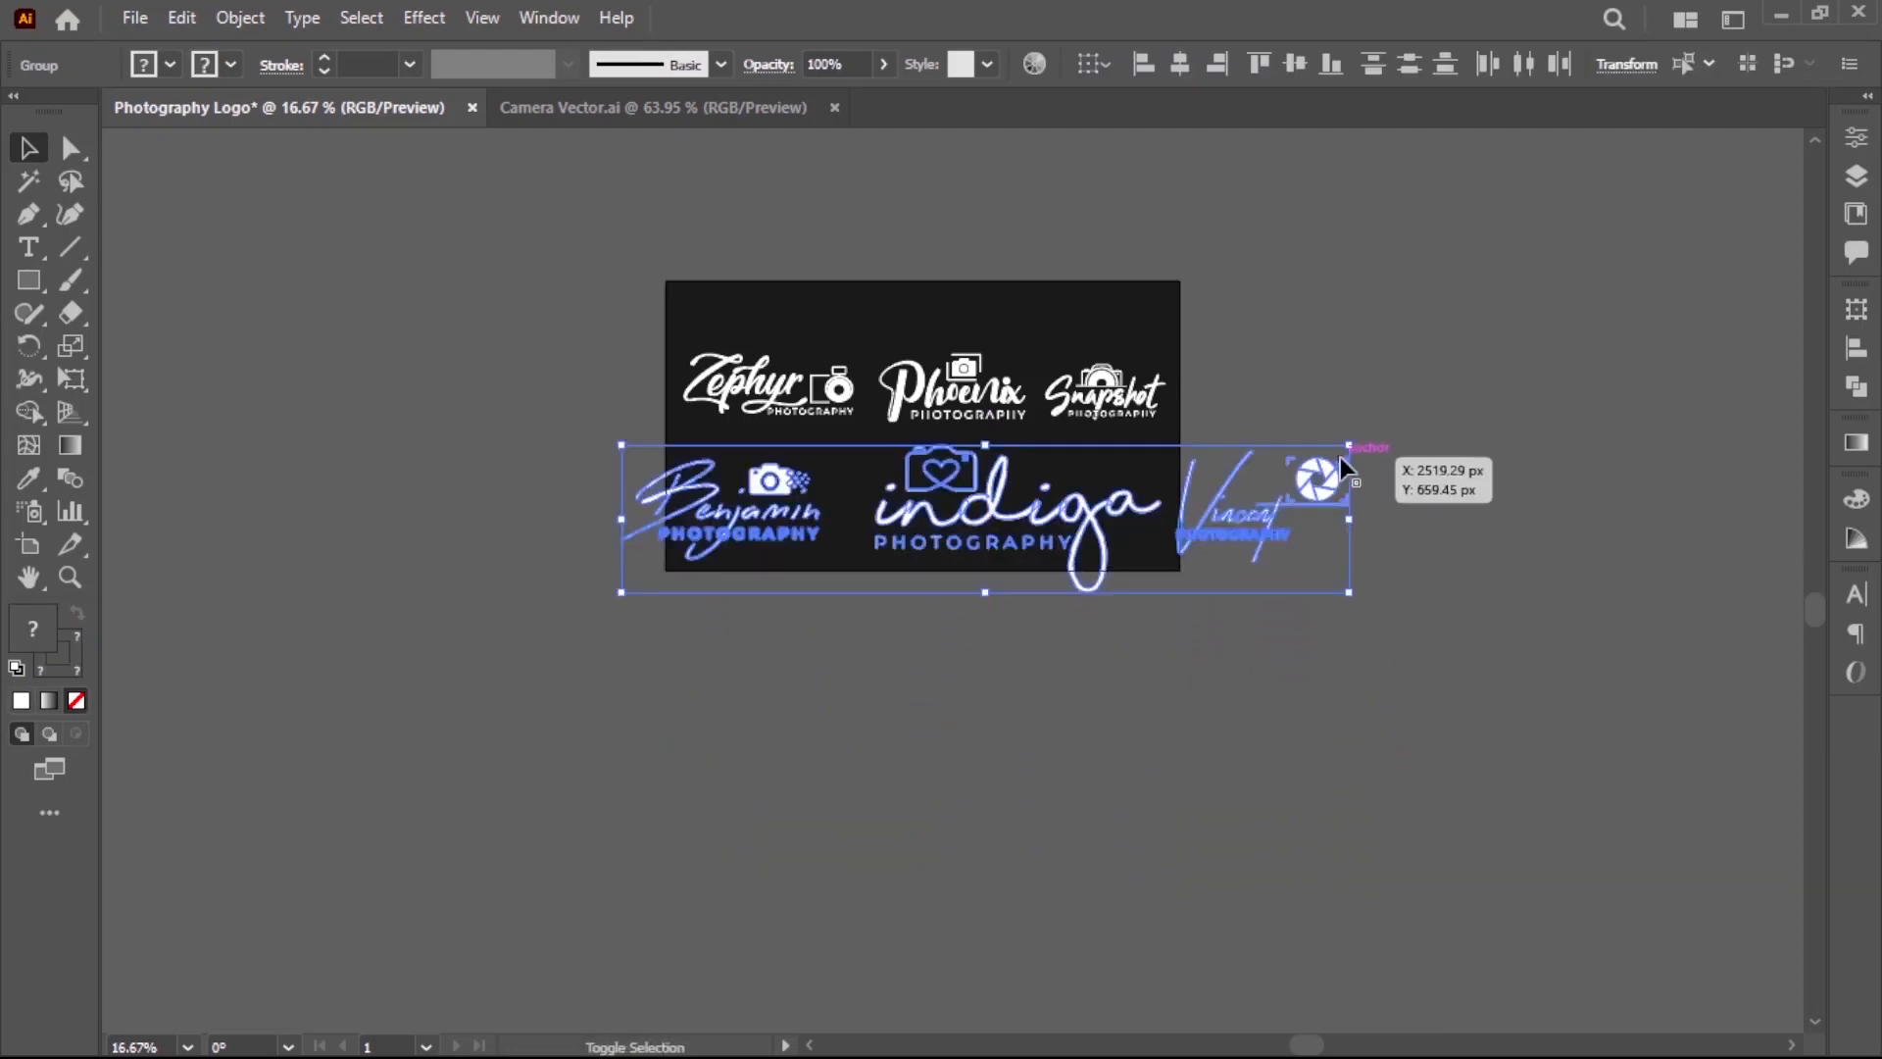
{"action": "left_click", "coordinate": [1116, 703]}
{"action": "left_click_drag", "start_coordinate": [565, 467], "coordinate": [1179, 561]}
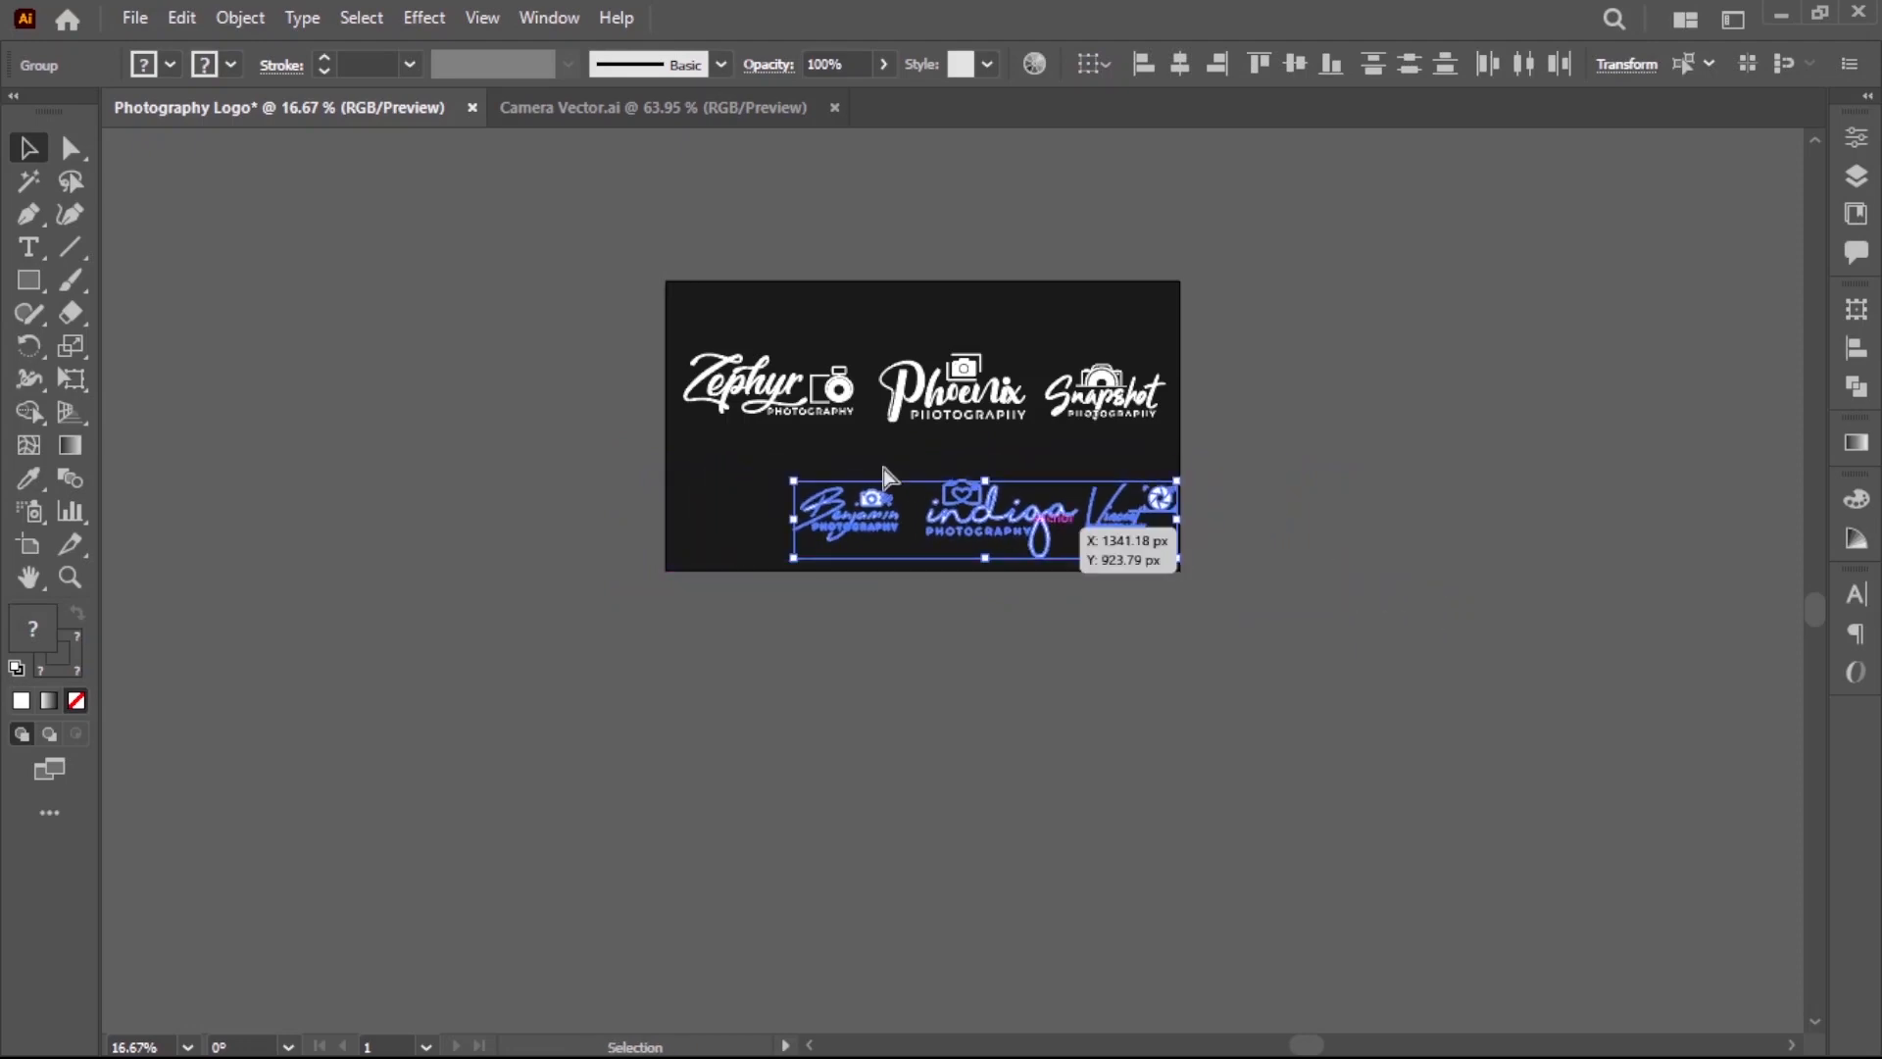
{"action": "left_click_drag", "start_coordinate": [845, 434], "coordinate": [1246, 616]}
{"action": "left_click_drag", "start_coordinate": [938, 655], "coordinate": [796, 598]}
{"action": "left_click", "coordinate": [903, 811]}
Spread the three lower-row logos across the artboard and enlarge the two outer ones.
{"action": "left_click", "coordinate": [1284, 595], "text": "ctrl+alt"}
{"action": "left_click_drag", "start_coordinate": [1108, 610], "coordinate": [1132, 611]}
{"action": "left_click_drag", "start_coordinate": [1234, 658], "coordinate": [1279, 683]}
{"action": "left_click", "coordinate": [1166, 702]}
{"action": "left_click_drag", "start_coordinate": [976, 674], "coordinate": [1061, 677]}
{"action": "left_click_drag", "start_coordinate": [882, 637], "coordinate": [1082, 676]}
{"action": "left_click", "coordinate": [545, 639]}
{"action": "left_click_drag", "start_coordinate": [460, 689], "coordinate": [349, 735]}
{"action": "left_click", "coordinate": [431, 770]}
{"action": "left_click_drag", "start_coordinate": [651, 594], "coordinate": [611, 578]}
{"action": "left_click", "coordinate": [781, 538]}
{"action": "left_click_drag", "start_coordinate": [782, 538], "coordinate": [1188, 906]}
{"action": "left_click", "coordinate": [1169, 775]}
Reposition the Zephyr, Phoenix and Snapshot logos above the lower row, reducing their size to leave even gaps.
{"action": "left_click_drag", "start_coordinate": [302, 336], "coordinate": [606, 483]}
{"action": "left_click_drag", "start_coordinate": [322, 391], "coordinate": [676, 586]}
{"action": "left_click_drag", "start_coordinate": [750, 527], "coordinate": [730, 492]}
{"action": "left_click_drag", "start_coordinate": [884, 342], "coordinate": [1128, 510]}
{"action": "left_click_drag", "start_coordinate": [1236, 571], "coordinate": [1214, 562]}
{"action": "left_click_drag", "start_coordinate": [1093, 496], "coordinate": [1073, 449]}
{"action": "left_click_drag", "start_coordinate": [1266, 378], "coordinate": [1653, 593]}
{"action": "left_click_drag", "start_coordinate": [1471, 482], "coordinate": [1465, 436]}
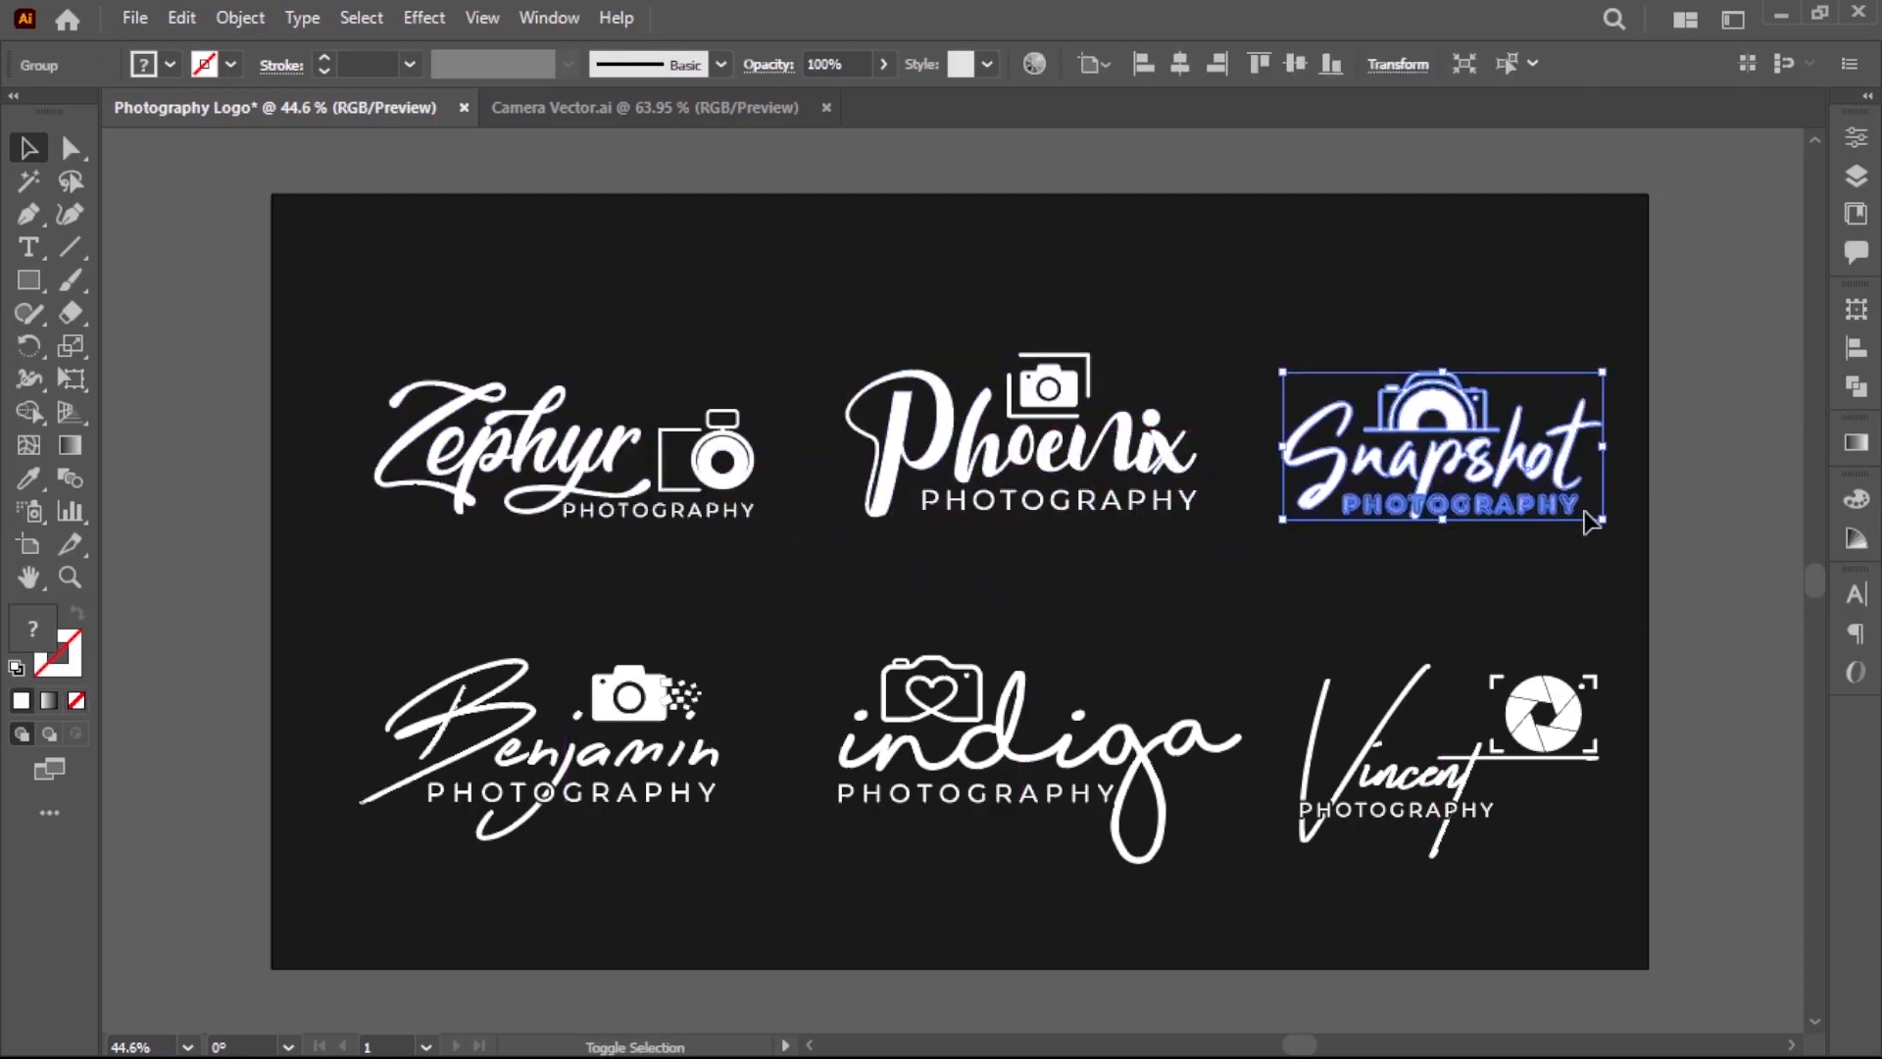
Align the upper-row logos on their vertical centres and distribute the horizontal spacing between them evenly.
{"action": "left_click_drag", "start_coordinate": [314, 332], "coordinate": [1542, 555]}
{"action": "left_click", "coordinate": [1295, 64]}
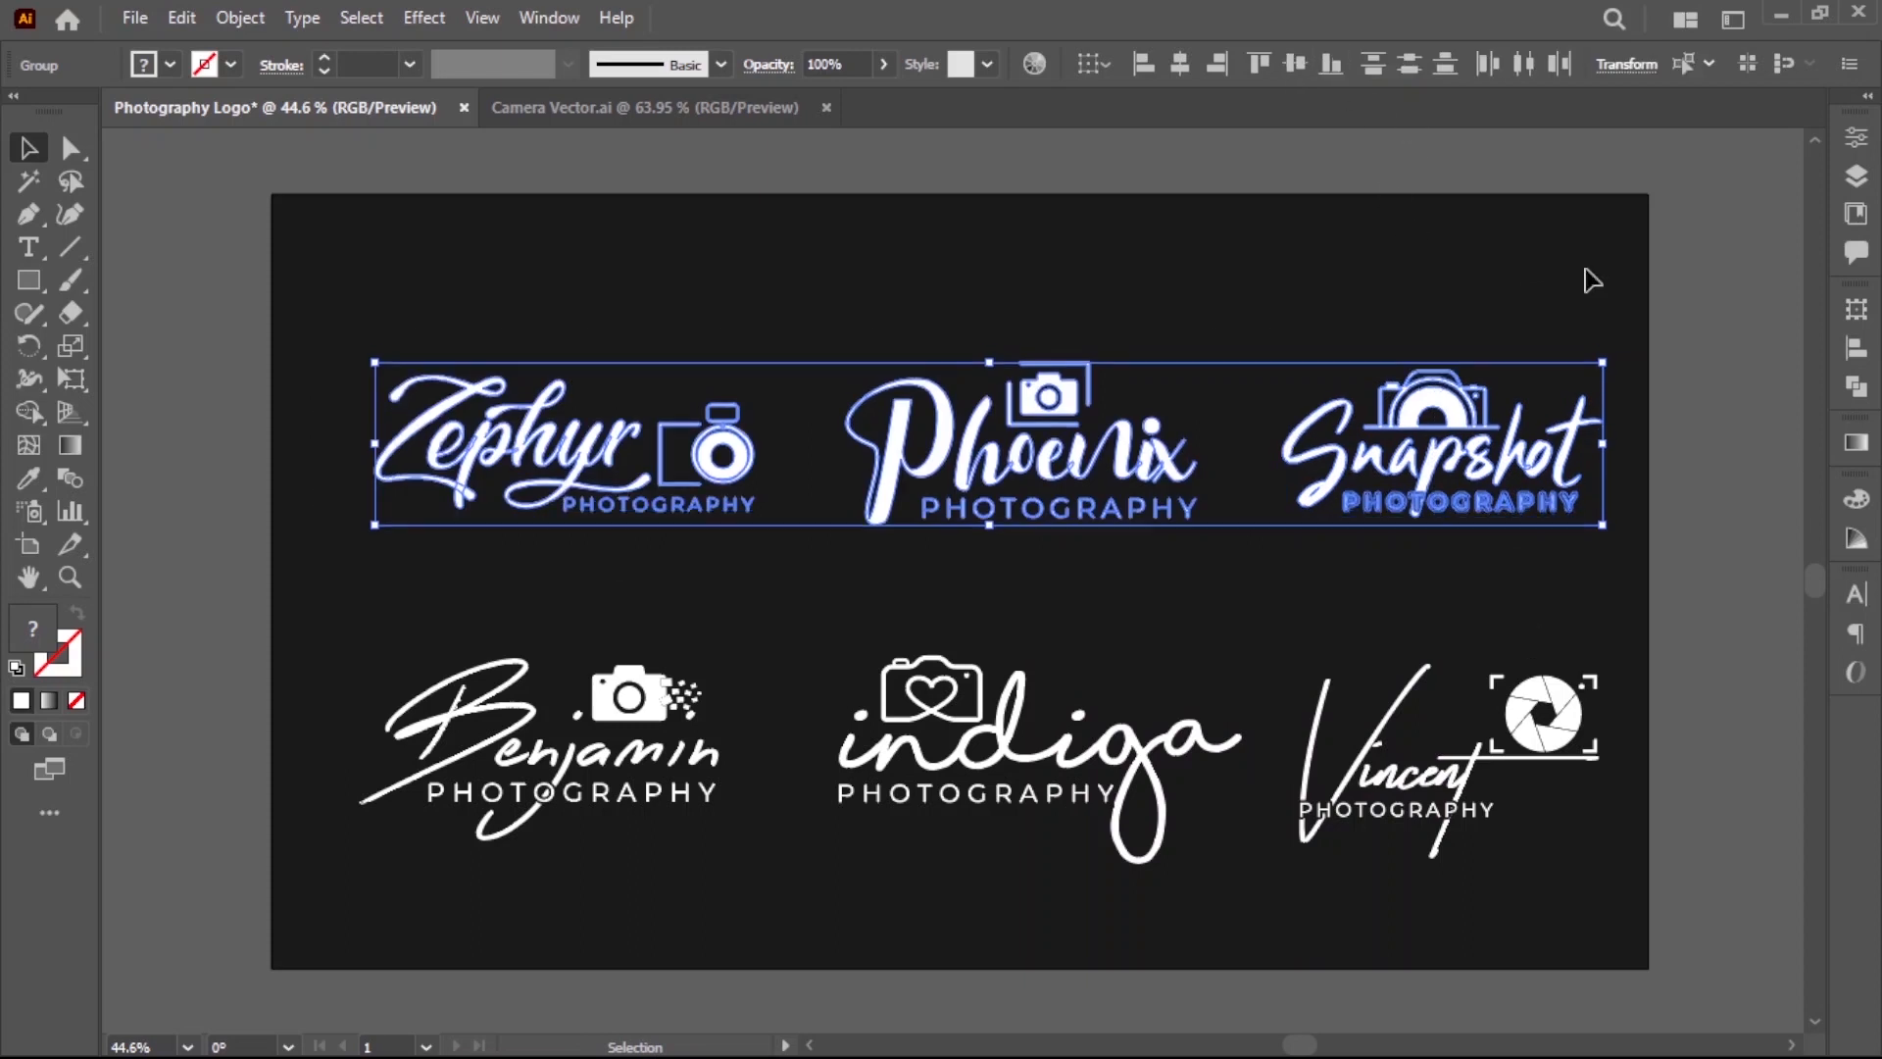
{"action": "left_click", "coordinate": [1856, 348]}
{"action": "left_click", "coordinate": [1565, 535]}
{"action": "left_click", "coordinate": [1776, 297]}
{"action": "left_click", "coordinate": [1647, 520]}
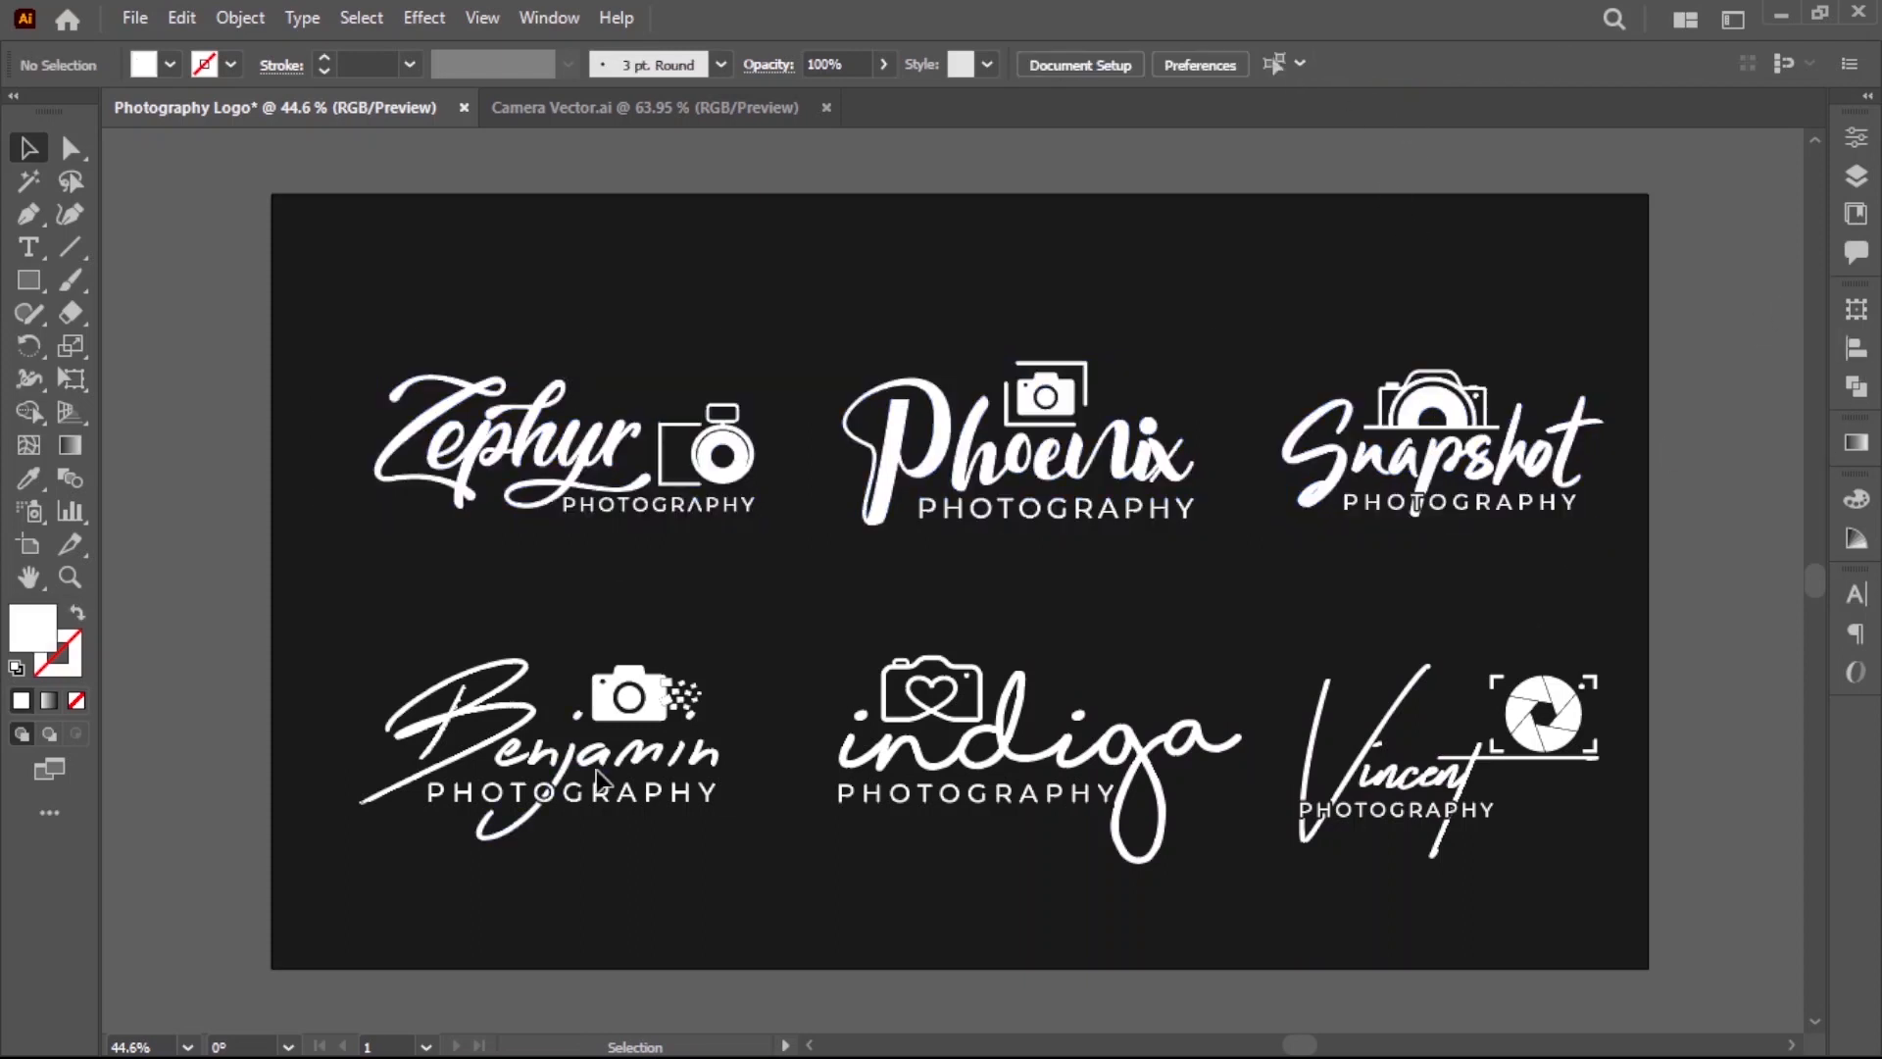
Vertically centre-align the three lower-row logos and equalize their horizontal spacing.
{"action": "left_click_drag", "start_coordinate": [352, 639], "coordinate": [1602, 888]}
{"action": "left_click", "coordinate": [1858, 386]}
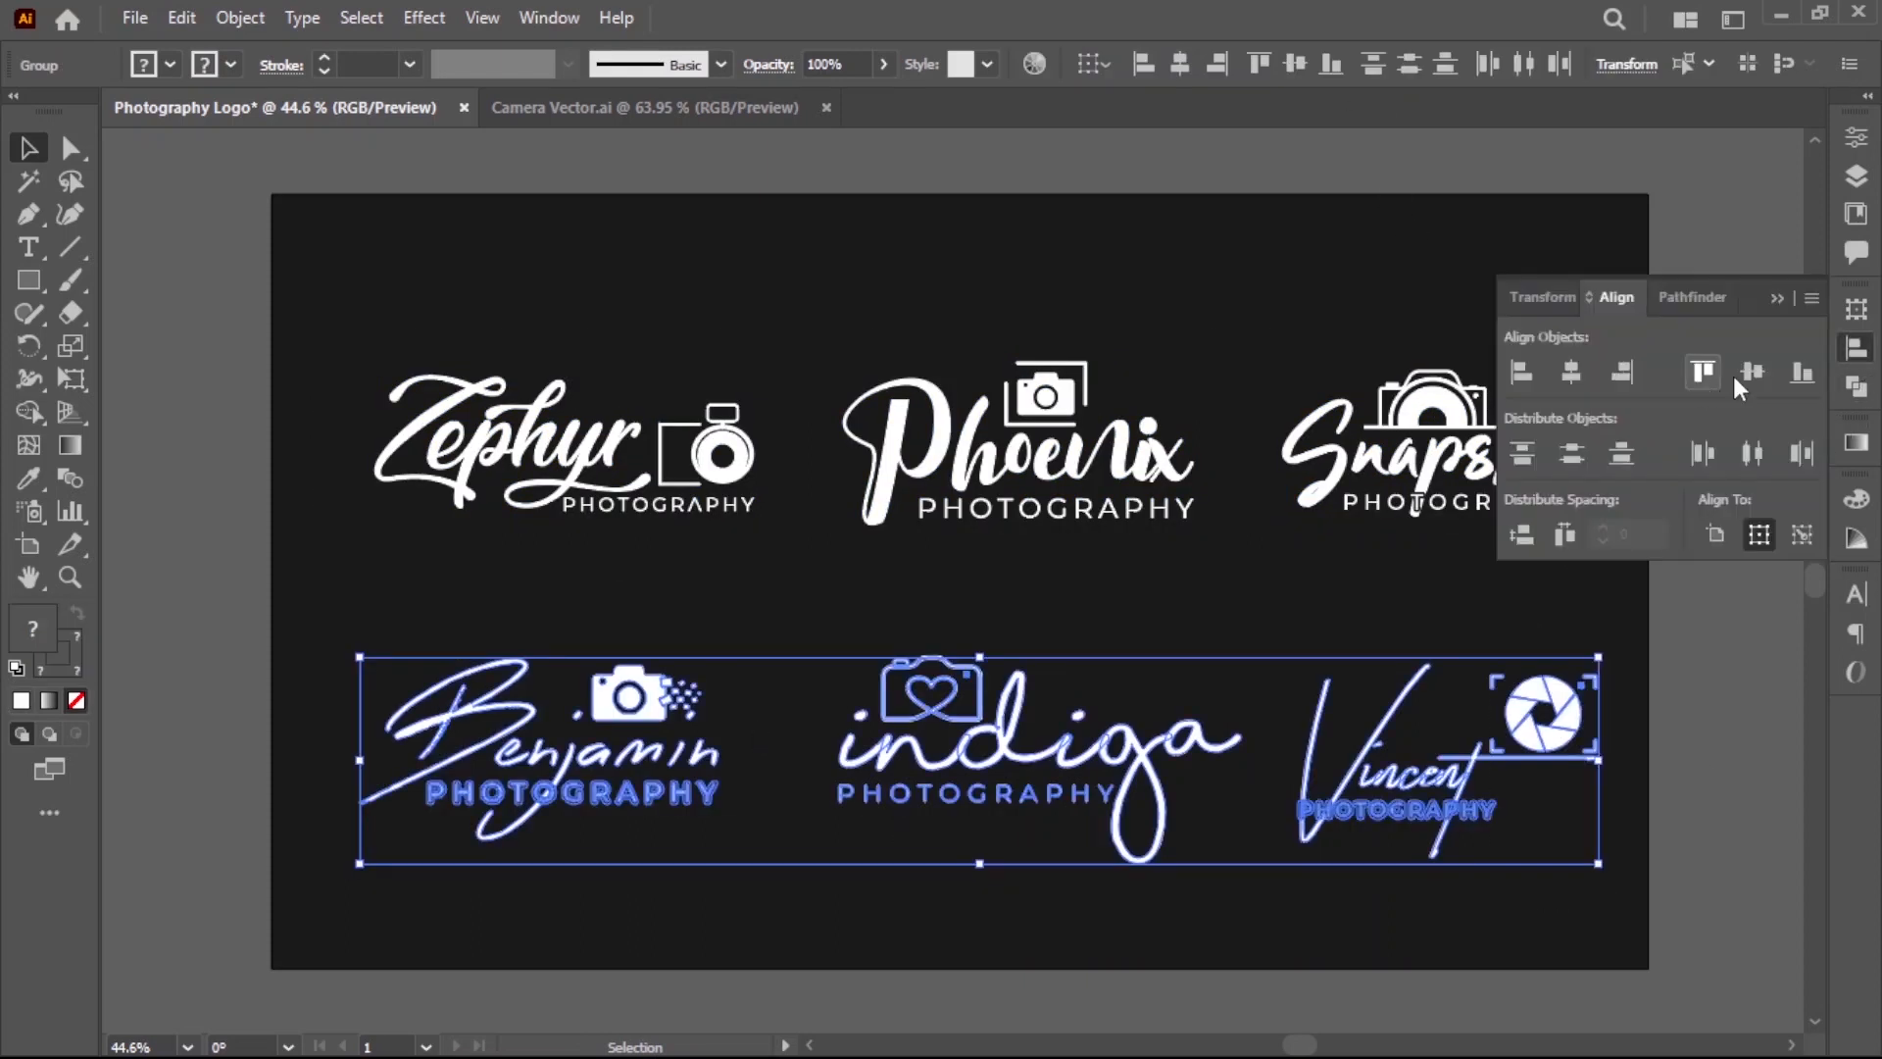
{"action": "left_click", "coordinate": [1704, 373]}
{"action": "left_click", "coordinate": [1566, 534]}
{"action": "left_click", "coordinate": [1777, 297]}
{"action": "left_click", "coordinate": [597, 667]}
Group all six logos and centre the group horizontally and vertically on the artboard.
{"action": "left_click_drag", "start_coordinate": [306, 358], "coordinate": [1716, 915]}
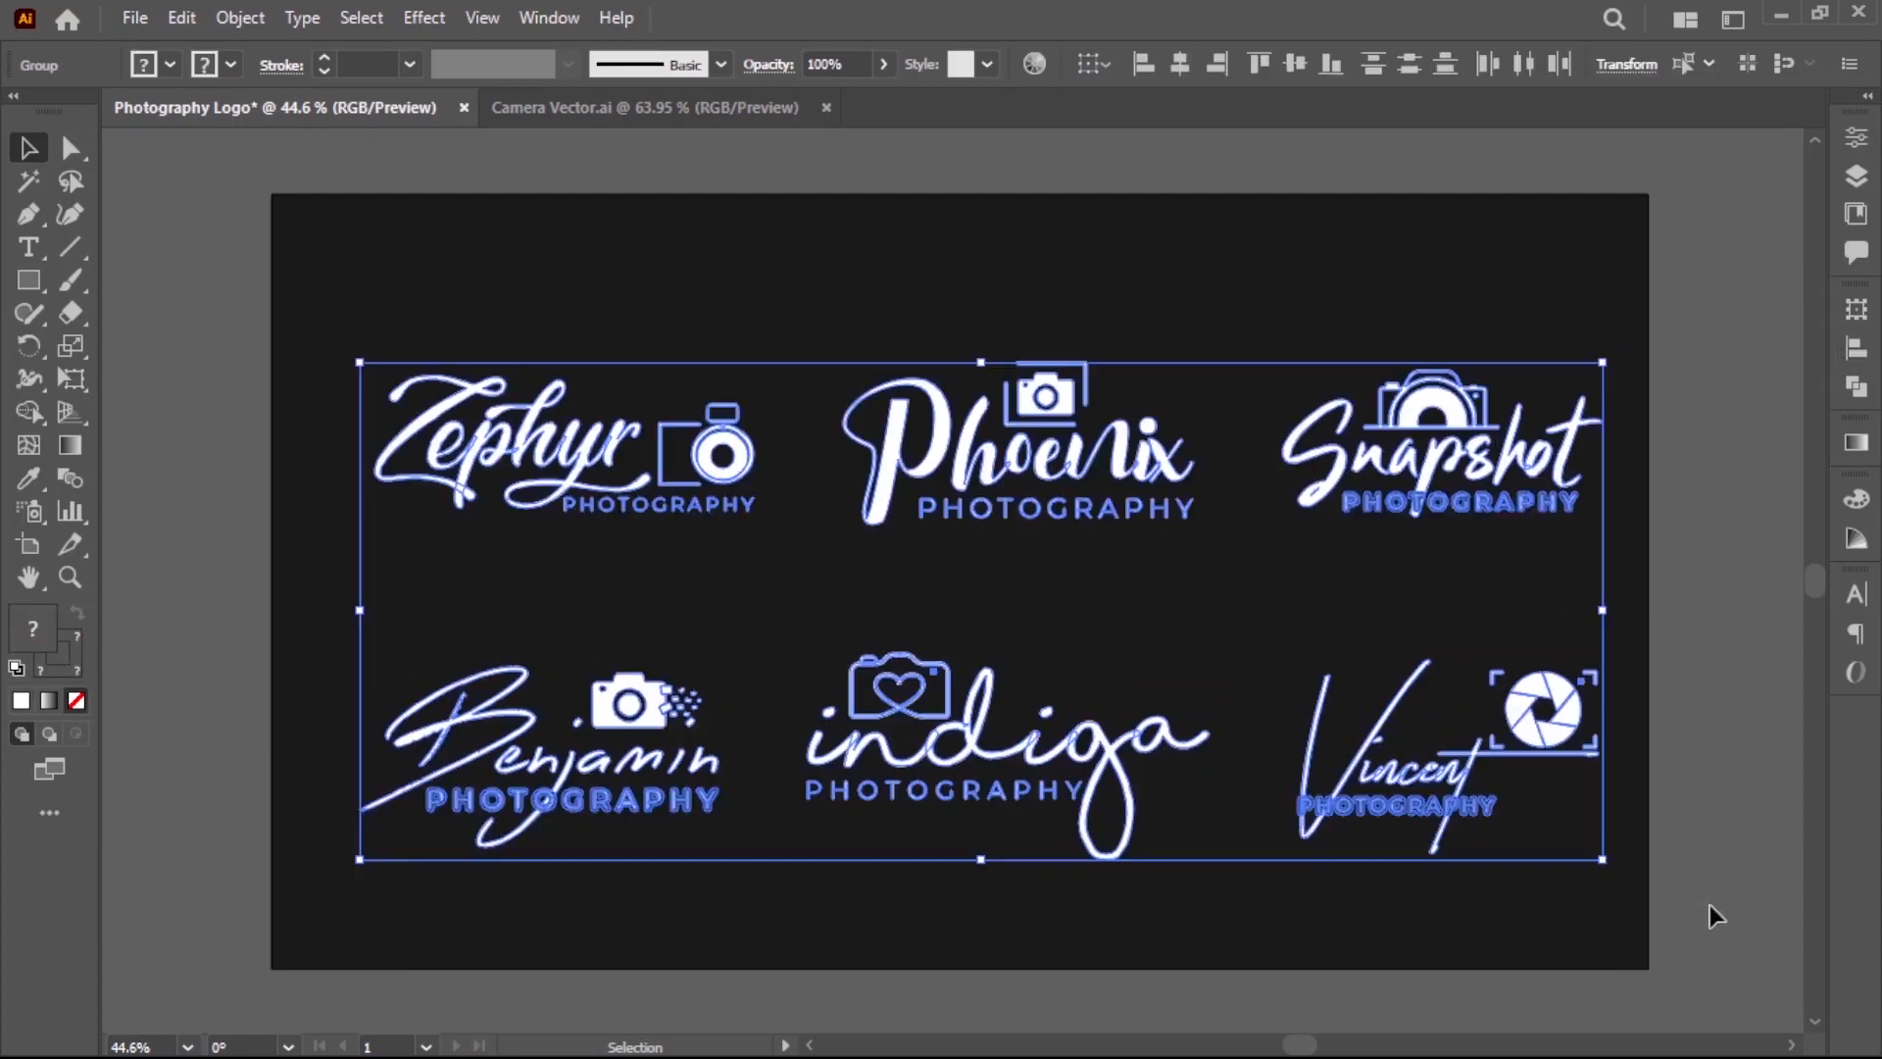
{"action": "left_click", "coordinate": [240, 18]}
{"action": "left_click", "coordinate": [1143, 64]}
{"action": "left_click", "coordinate": [1295, 64]}
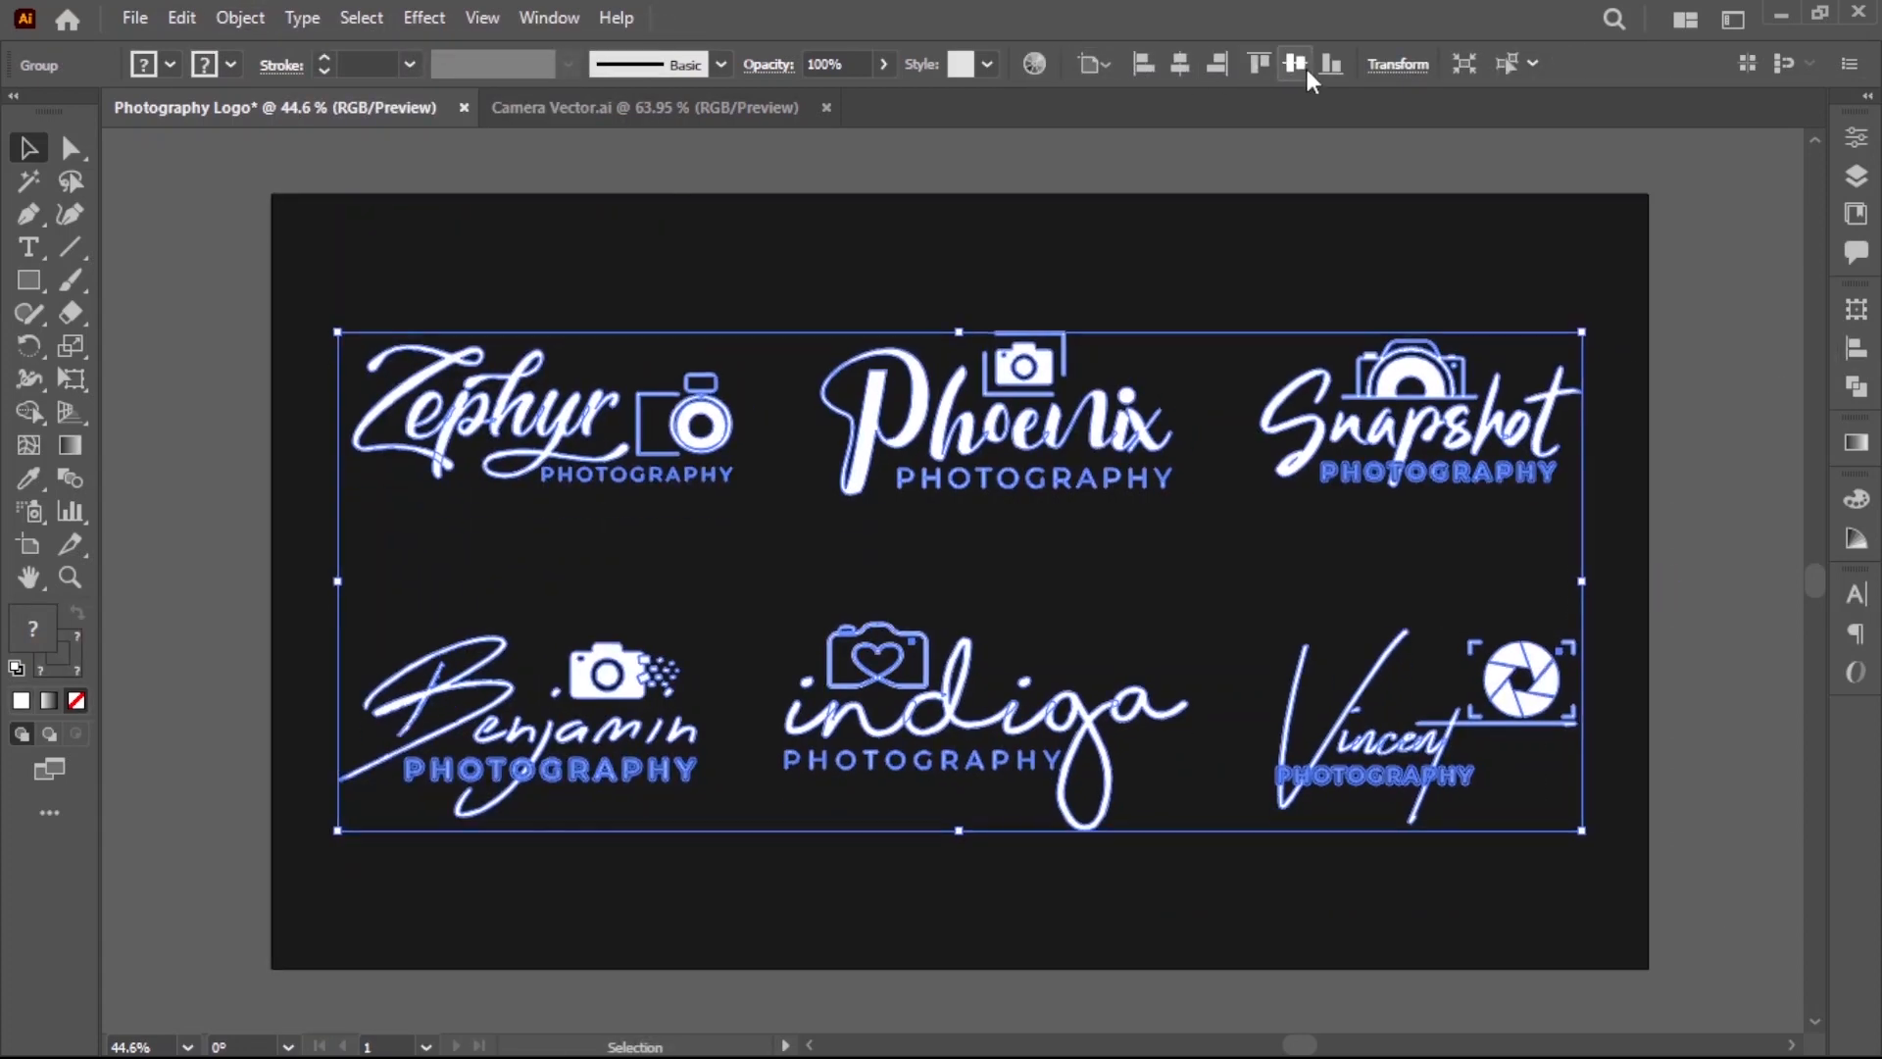